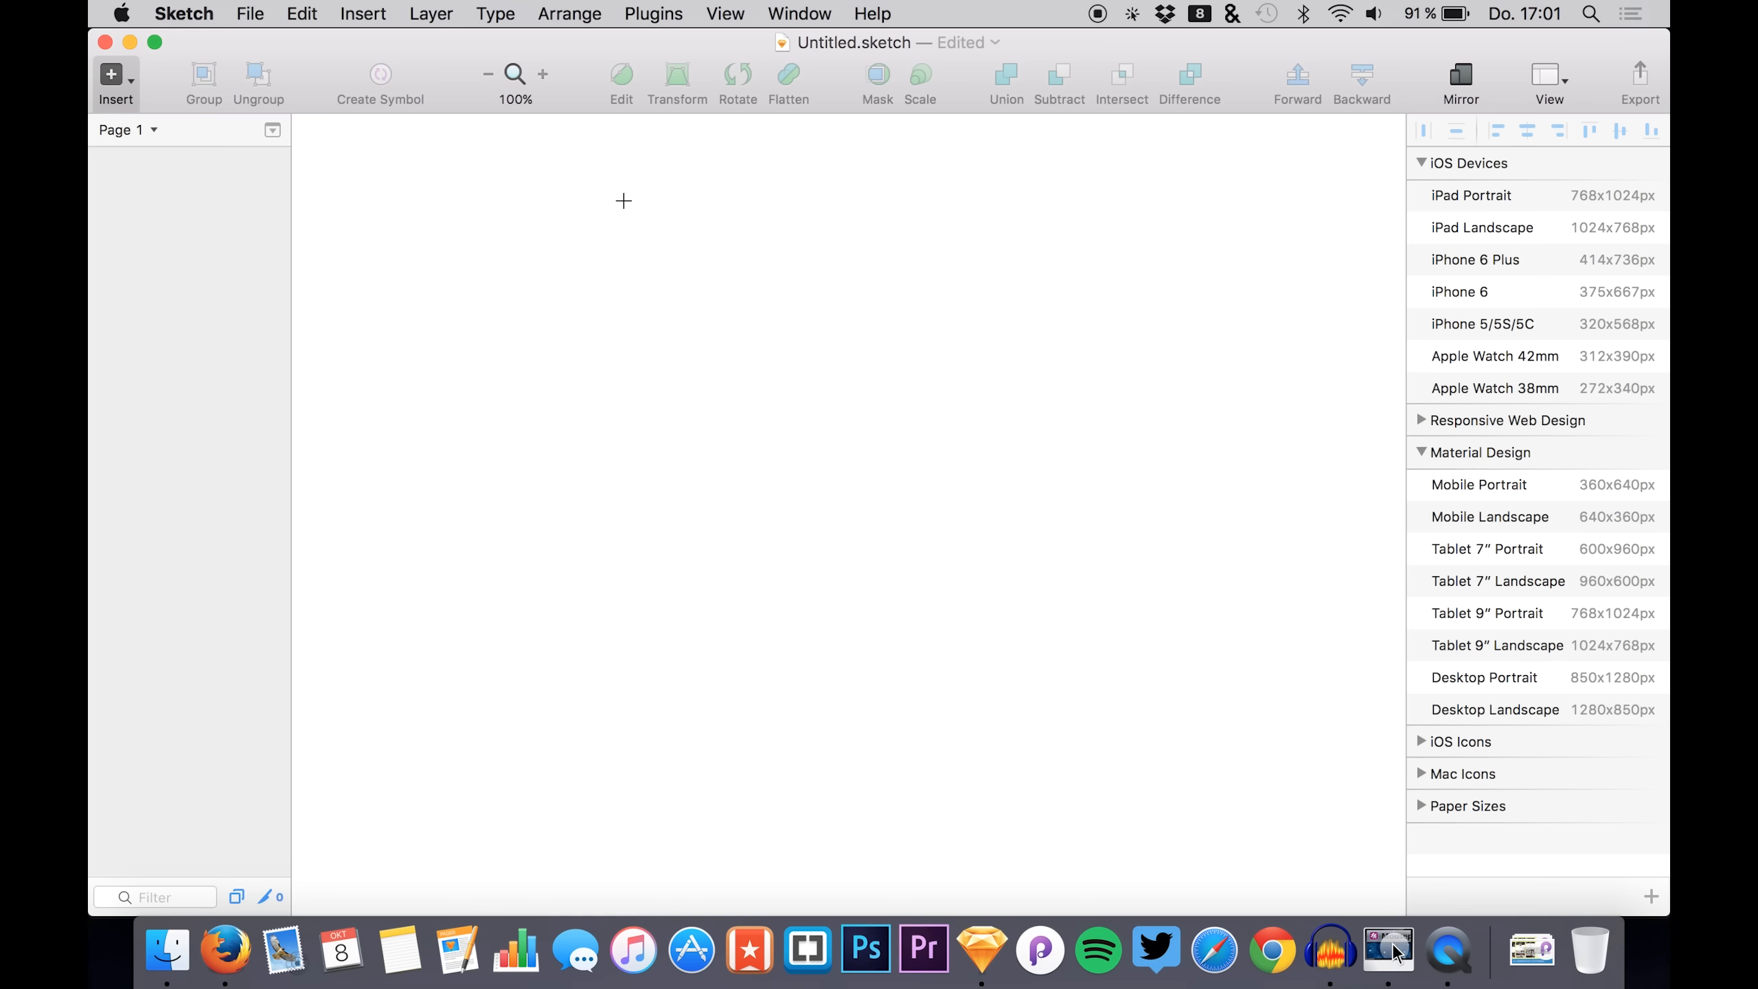
- Create a Material Design Mobile Portrait artboard, 360x640 px, and rename it Profile
key(a)
key(a)
click(1507, 484)
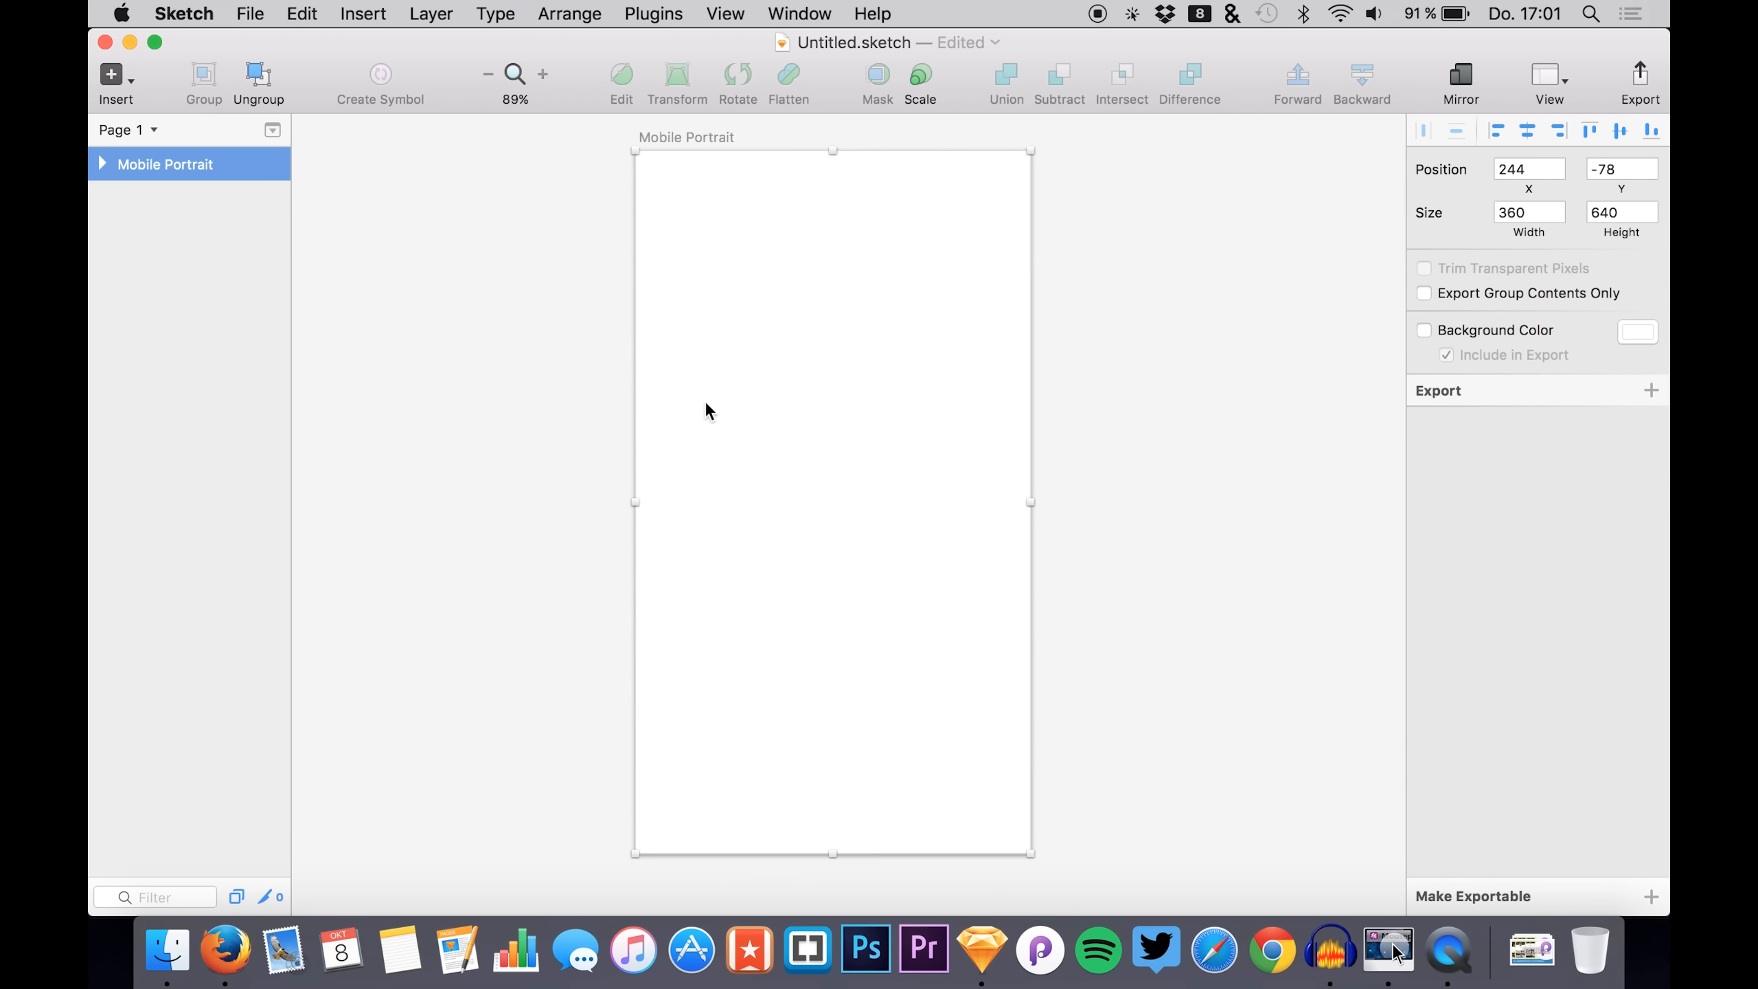
double_click(149, 166)
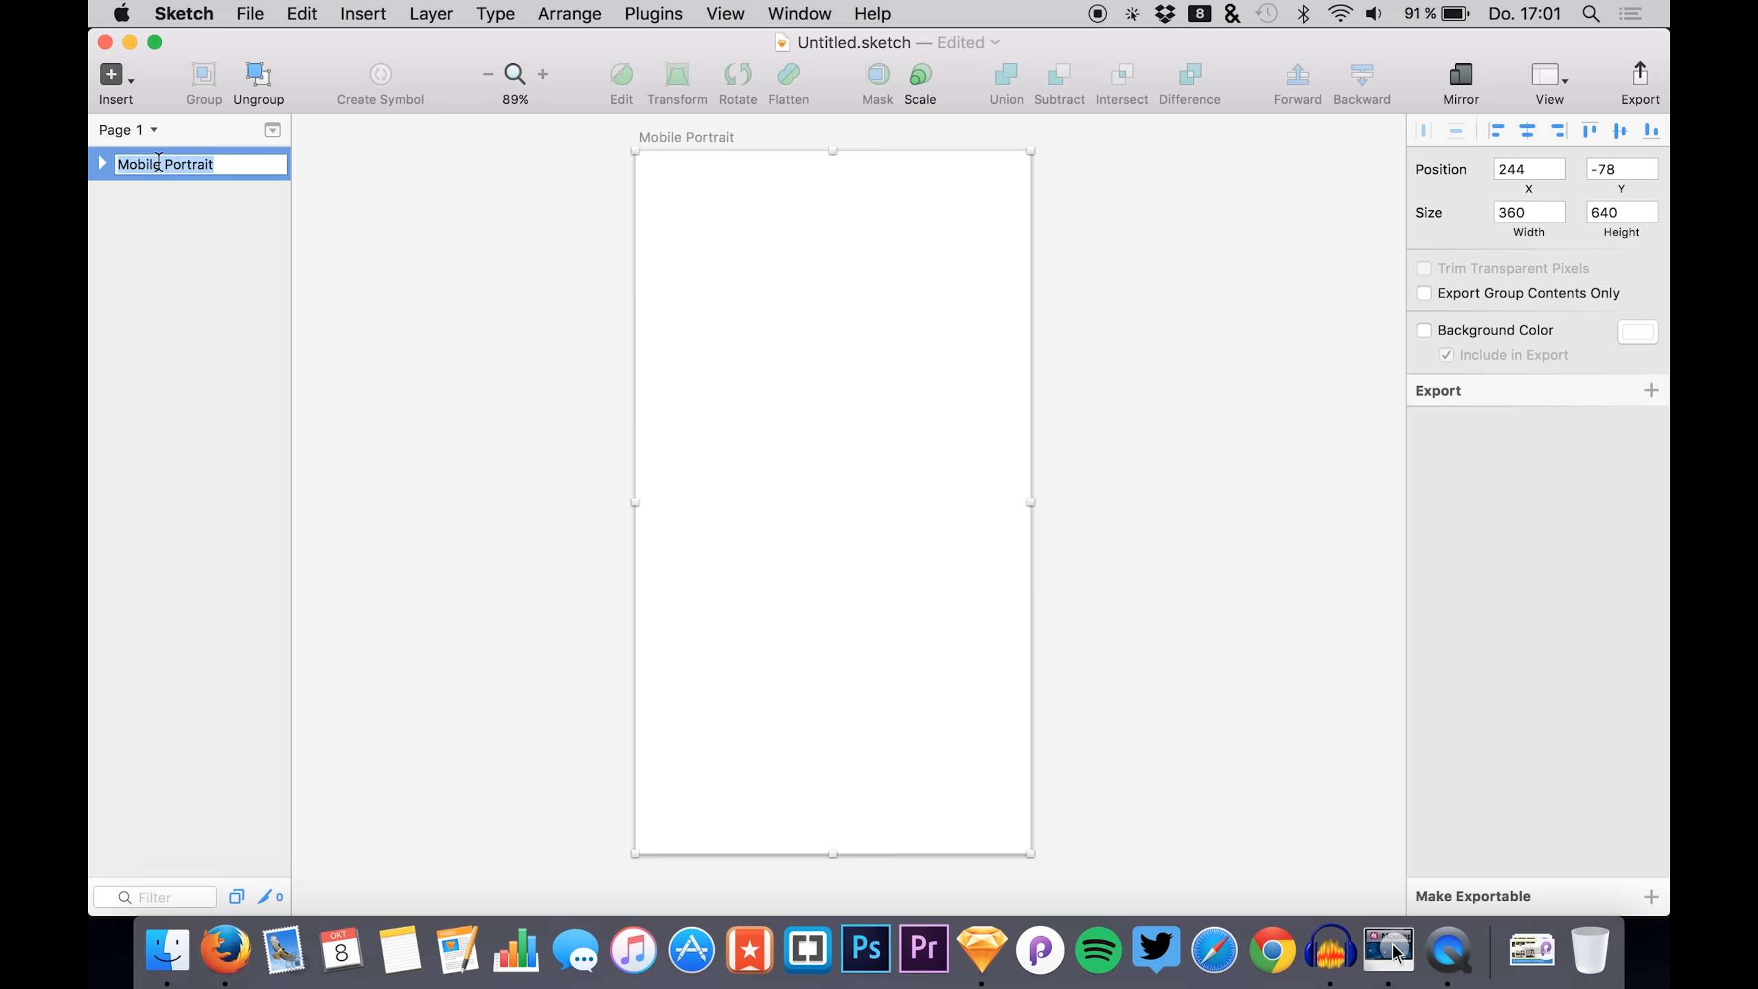
text(Profile)
key(Return)
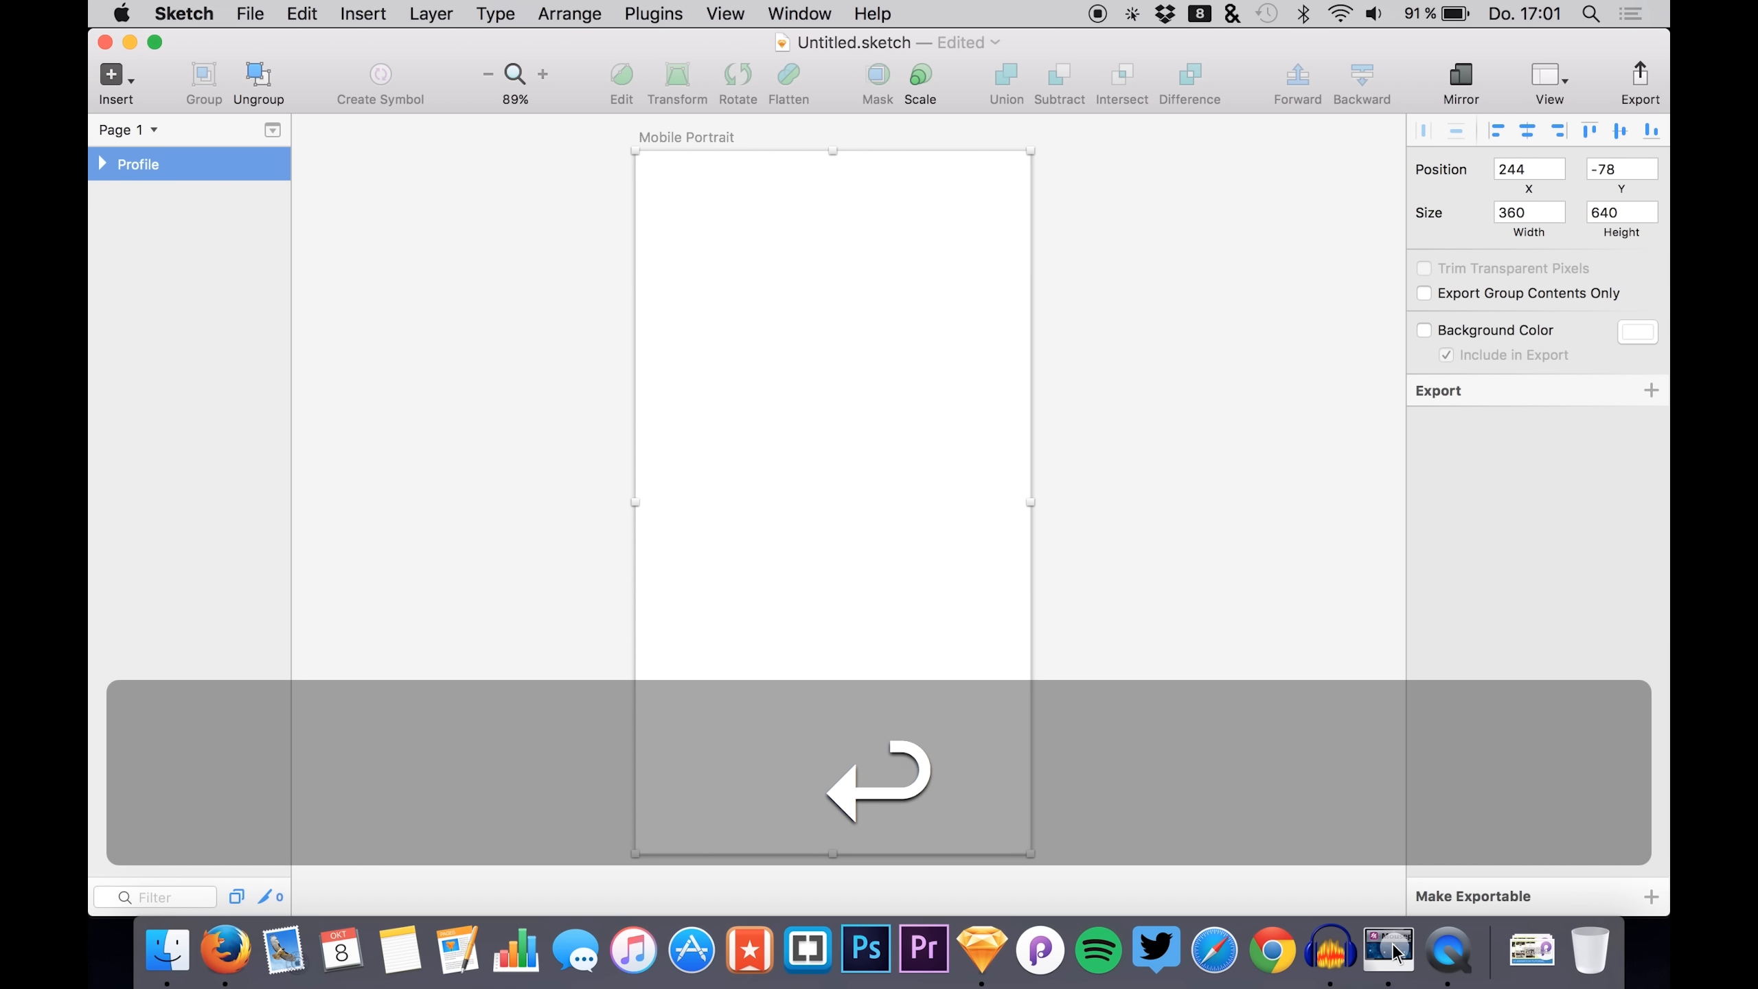
scroll(608, 451, left, 1)
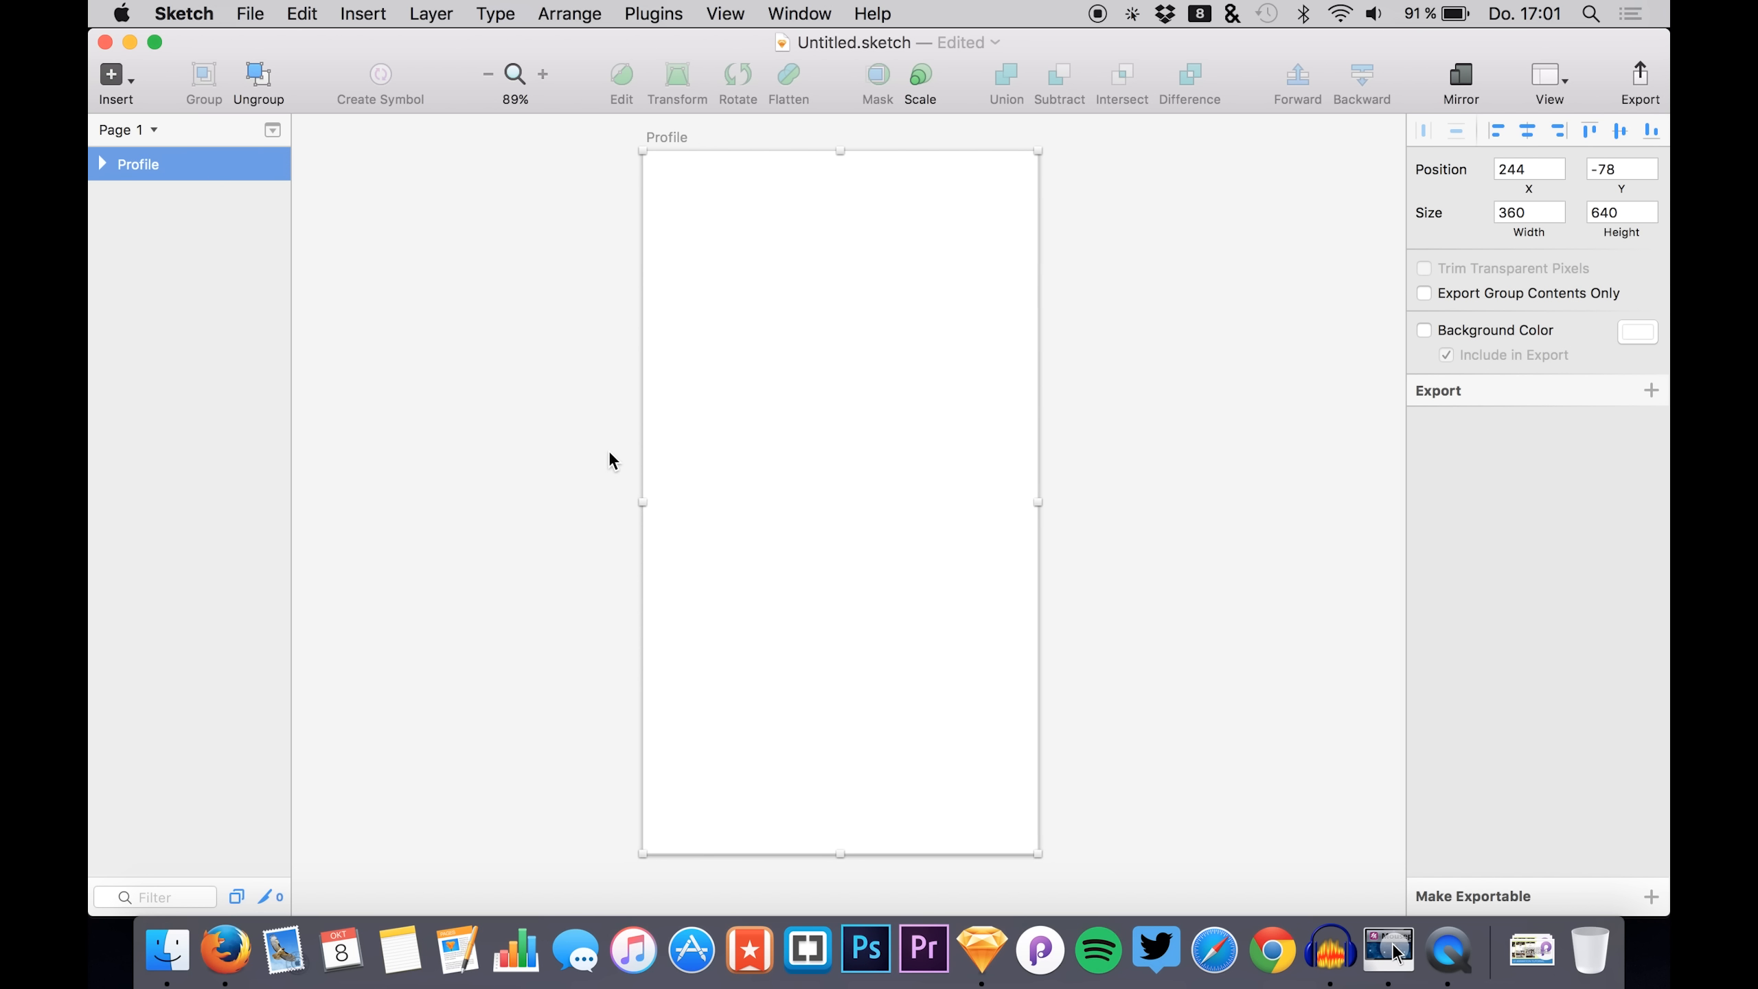
- Open a new document from the Material Design template
click(250, 13)
mouse_move(270, 66)
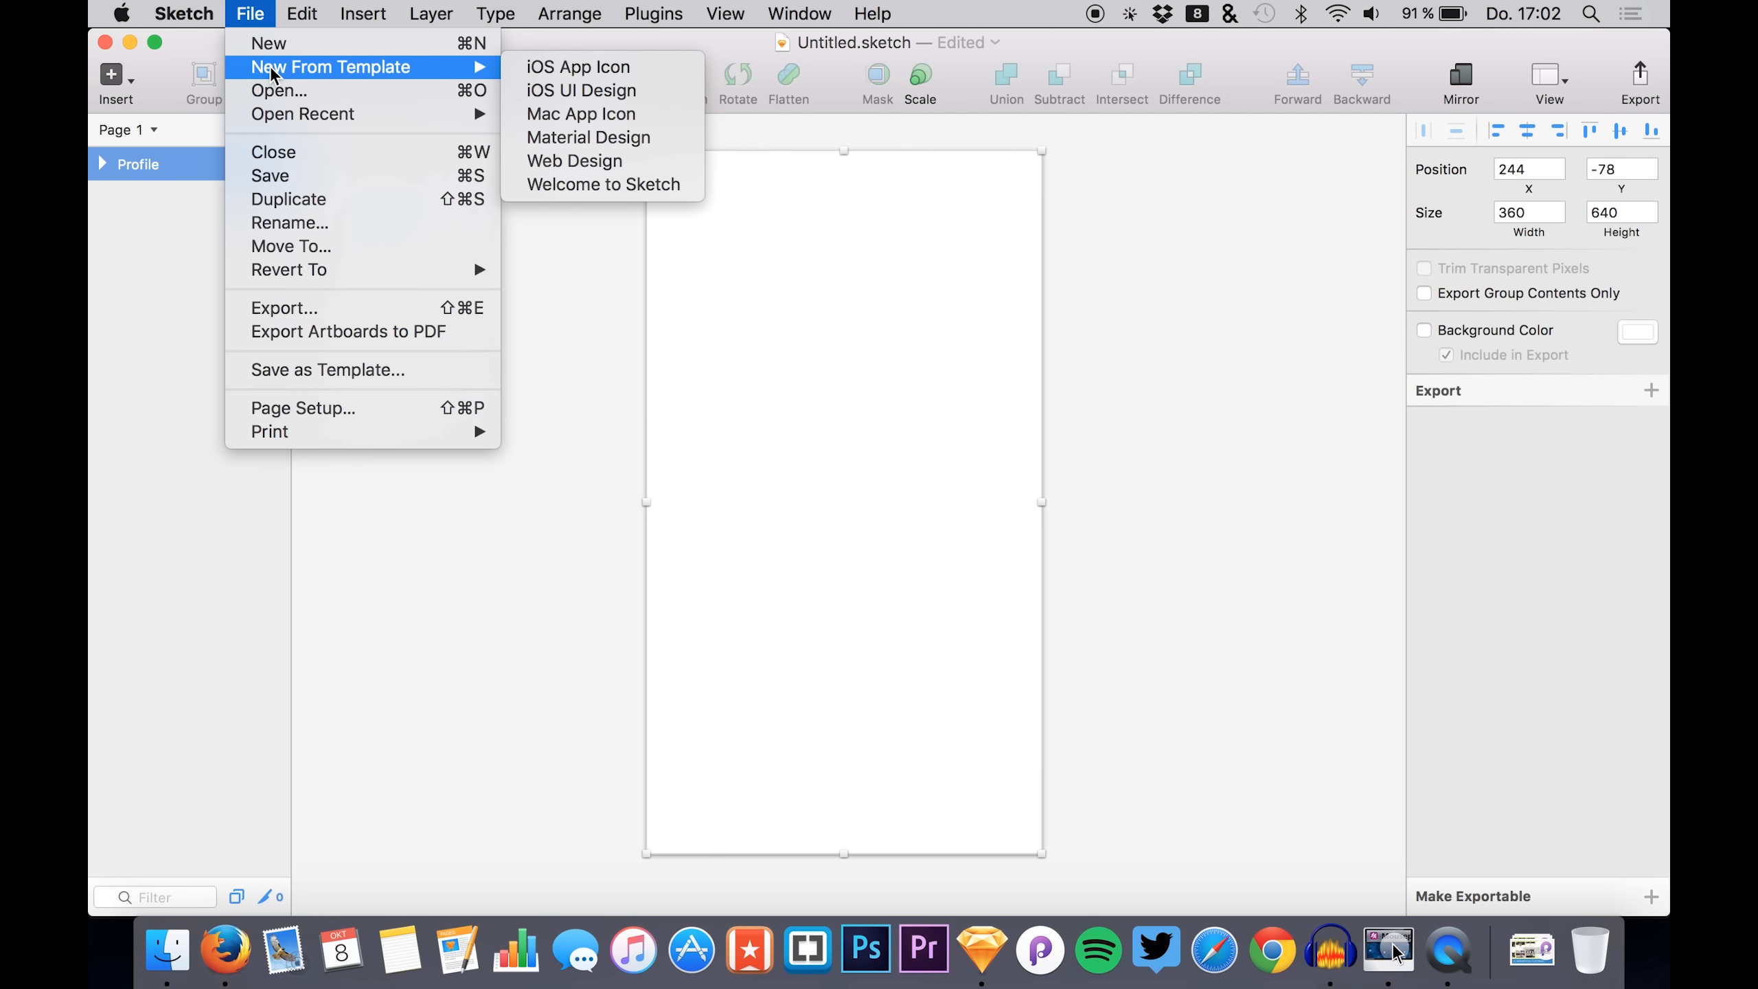
click(629, 139)
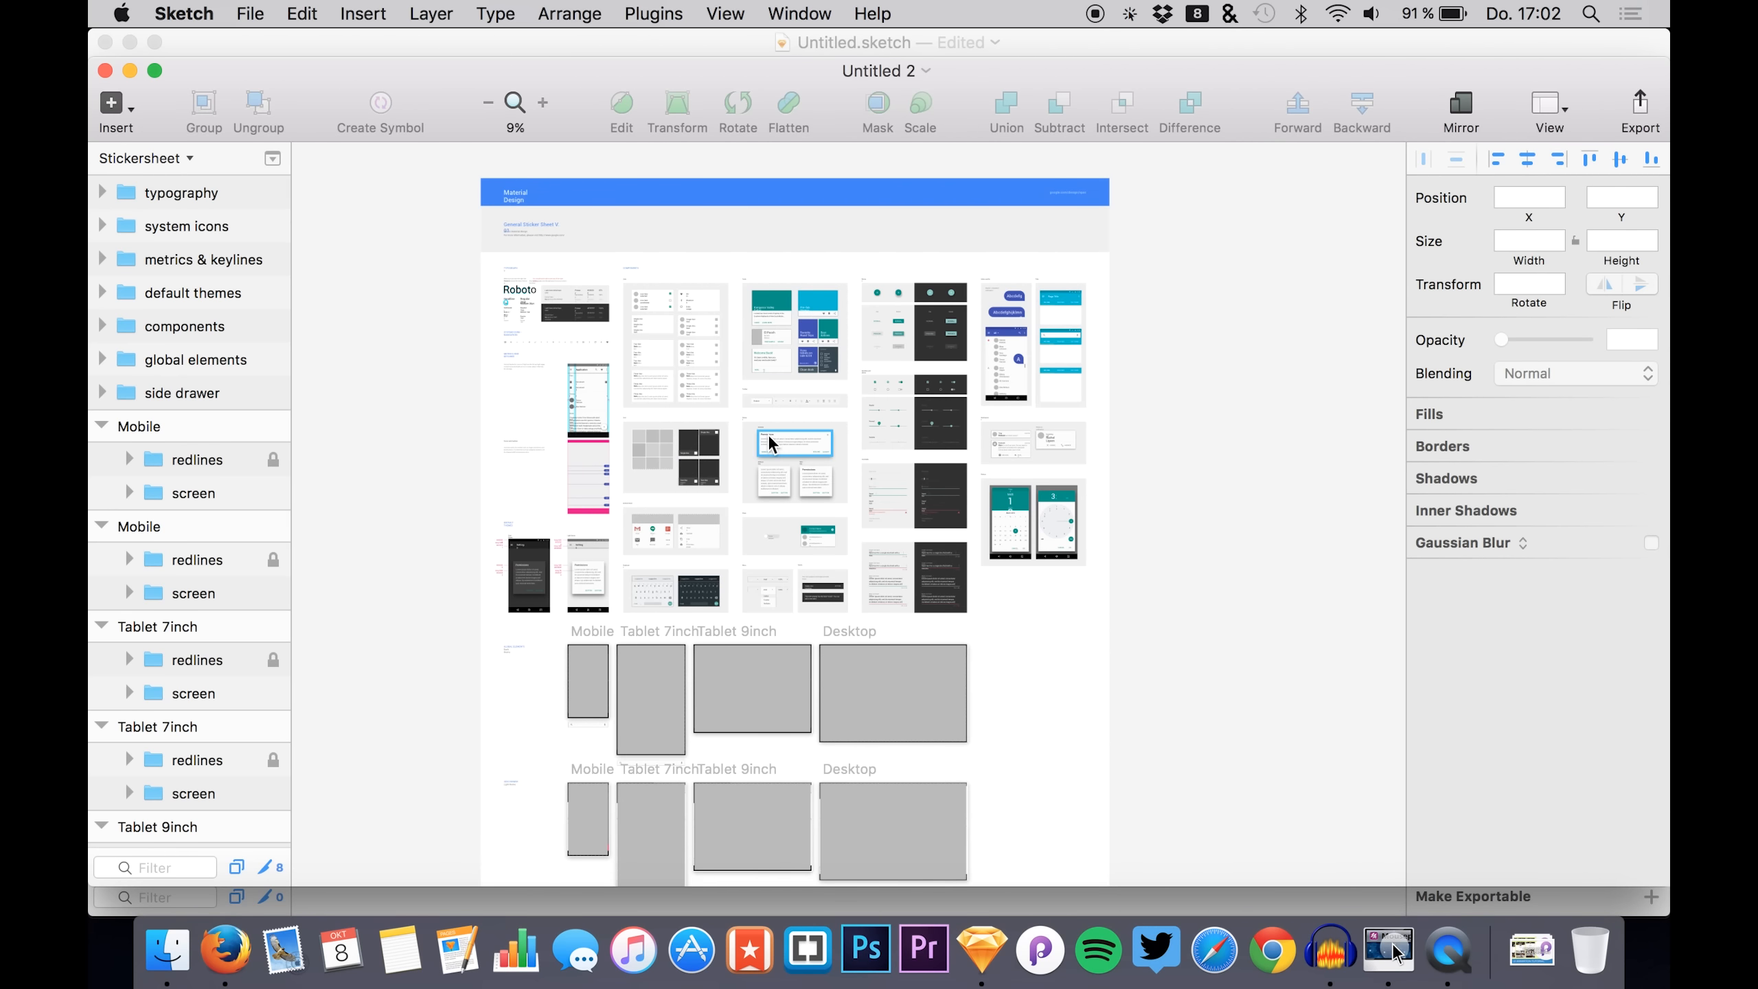
- Find the Tabs examples on the sticker sheet and select the app bar with the page title and three tabs
scroll(768, 434, up, 5)
scroll(768, 434, right, 10)
scroll(768, 434, up, 5)
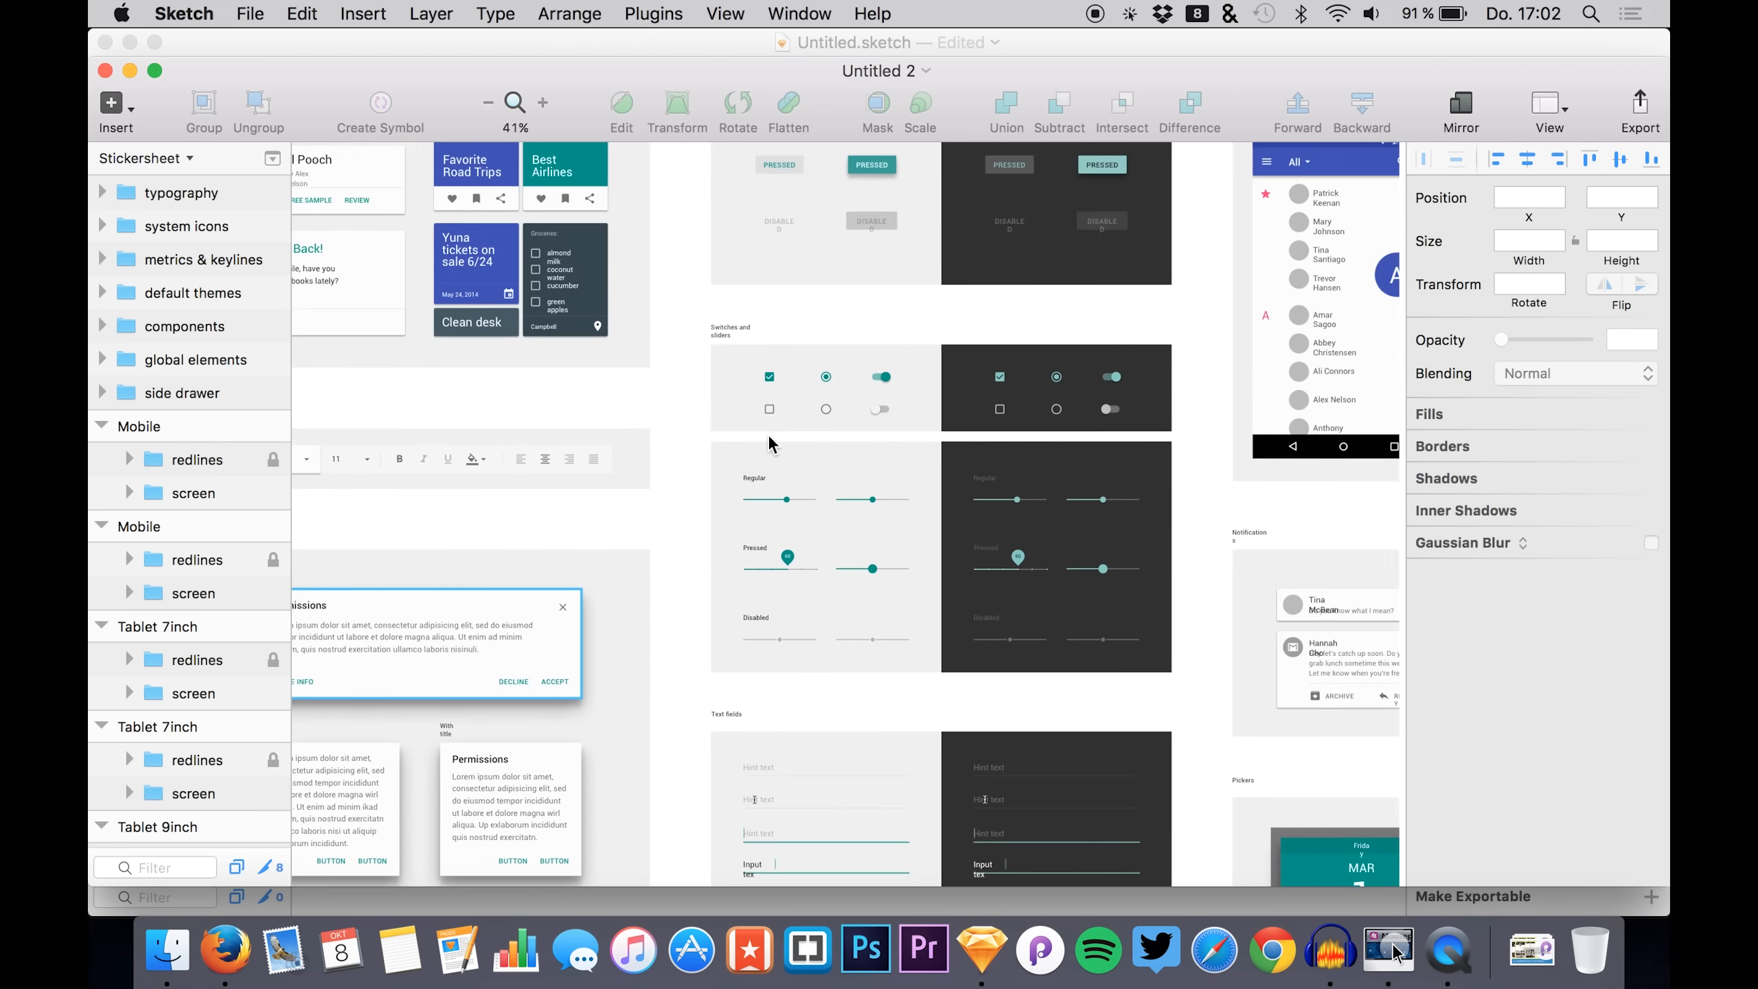
scroll(1124, 466, right, 5)
scroll(1124, 467, up, 1)
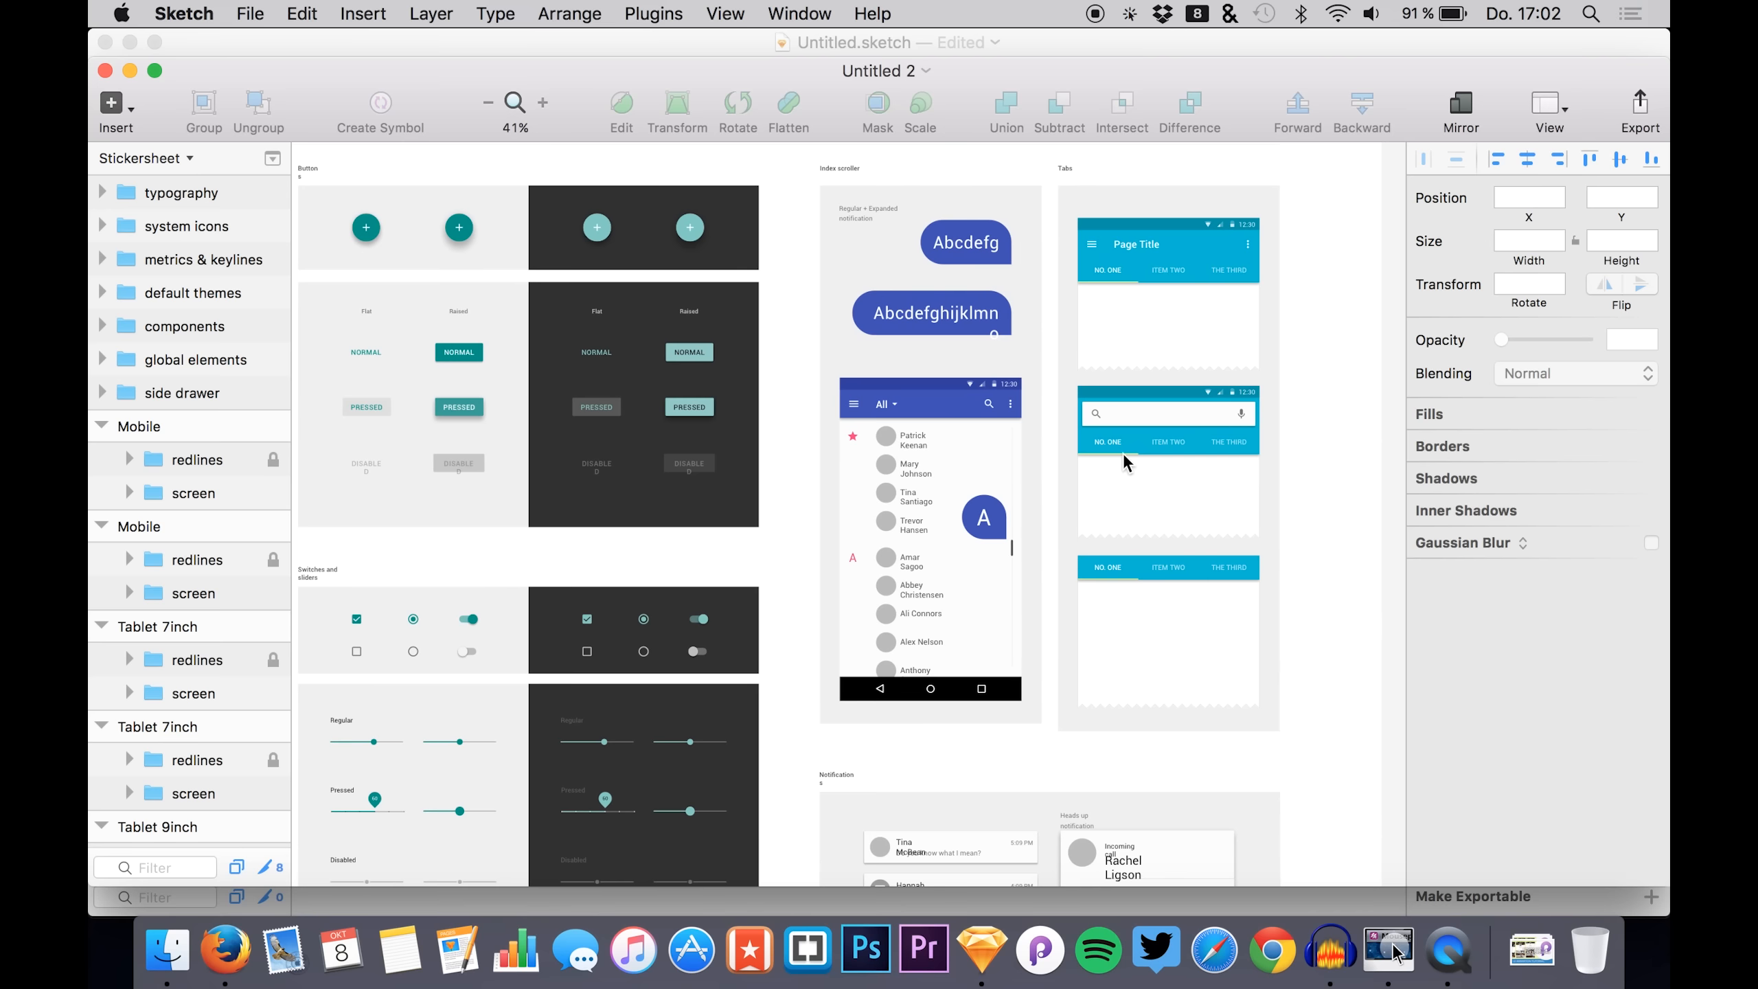
scroll(1218, 377, right, 4)
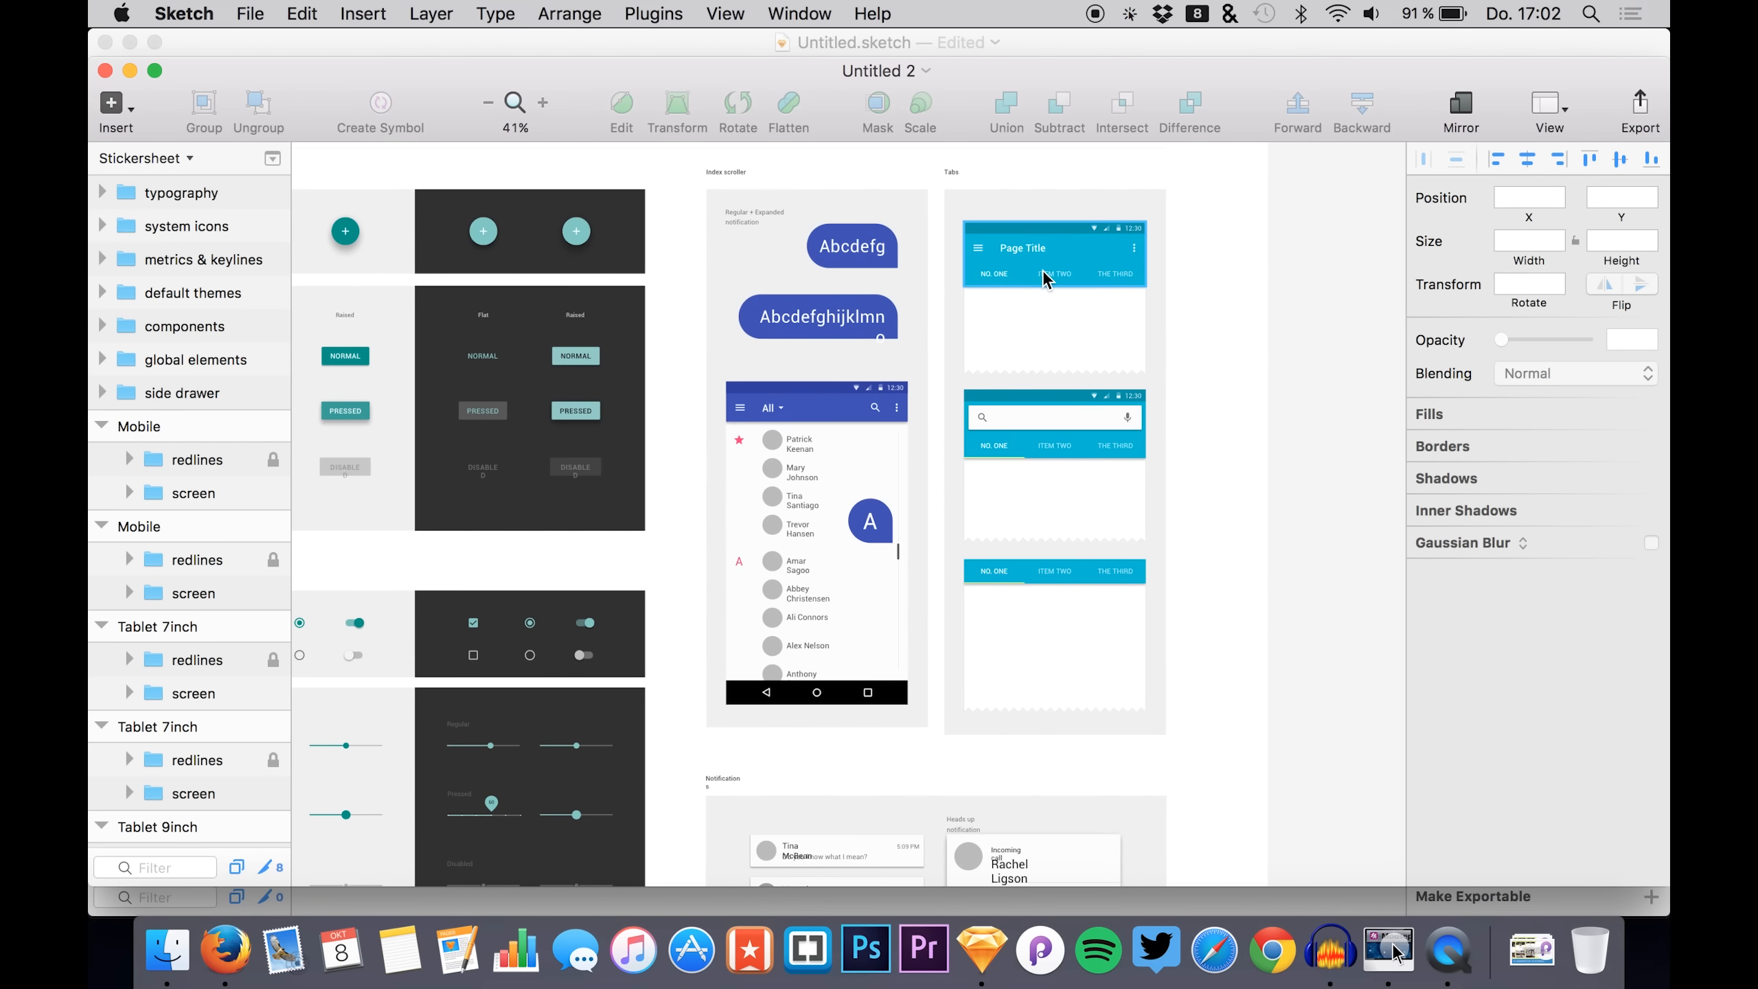
scroll(1045, 281, up, 5)
click(934, 267)
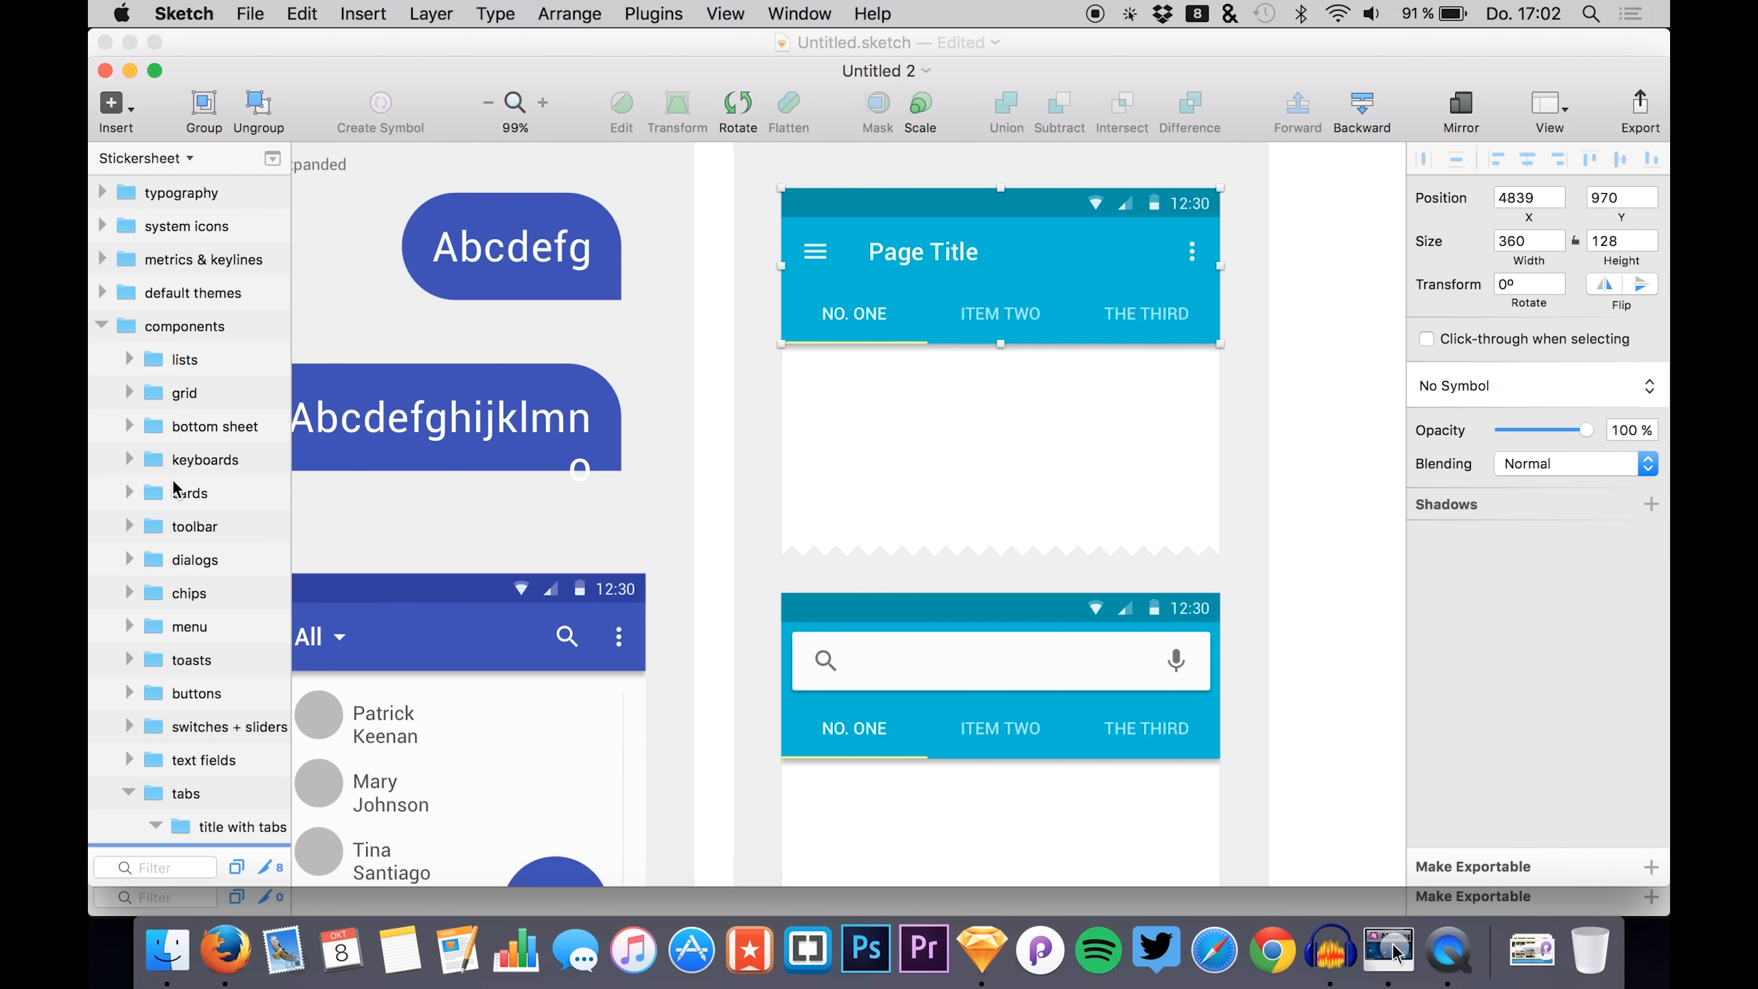
- Examine the layers inside the title with tabs group and copy its app bar + status bar group
scroll(158, 710, down, 5)
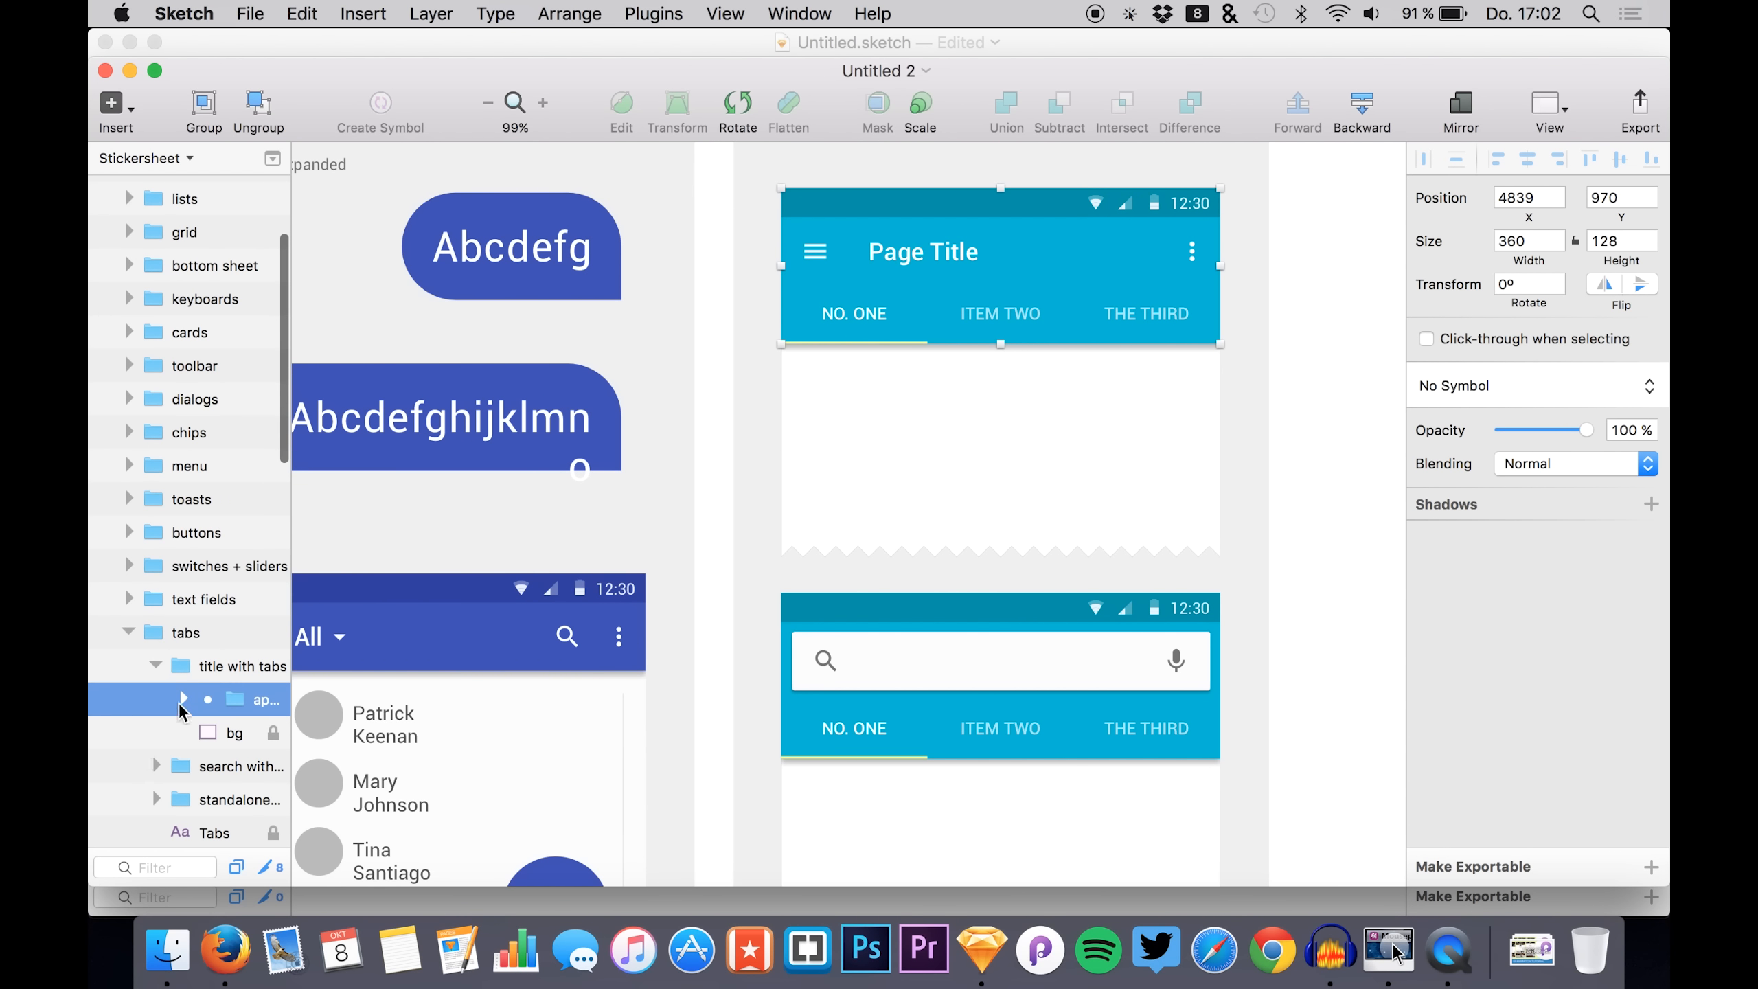
click(177, 635)
click(180, 664)
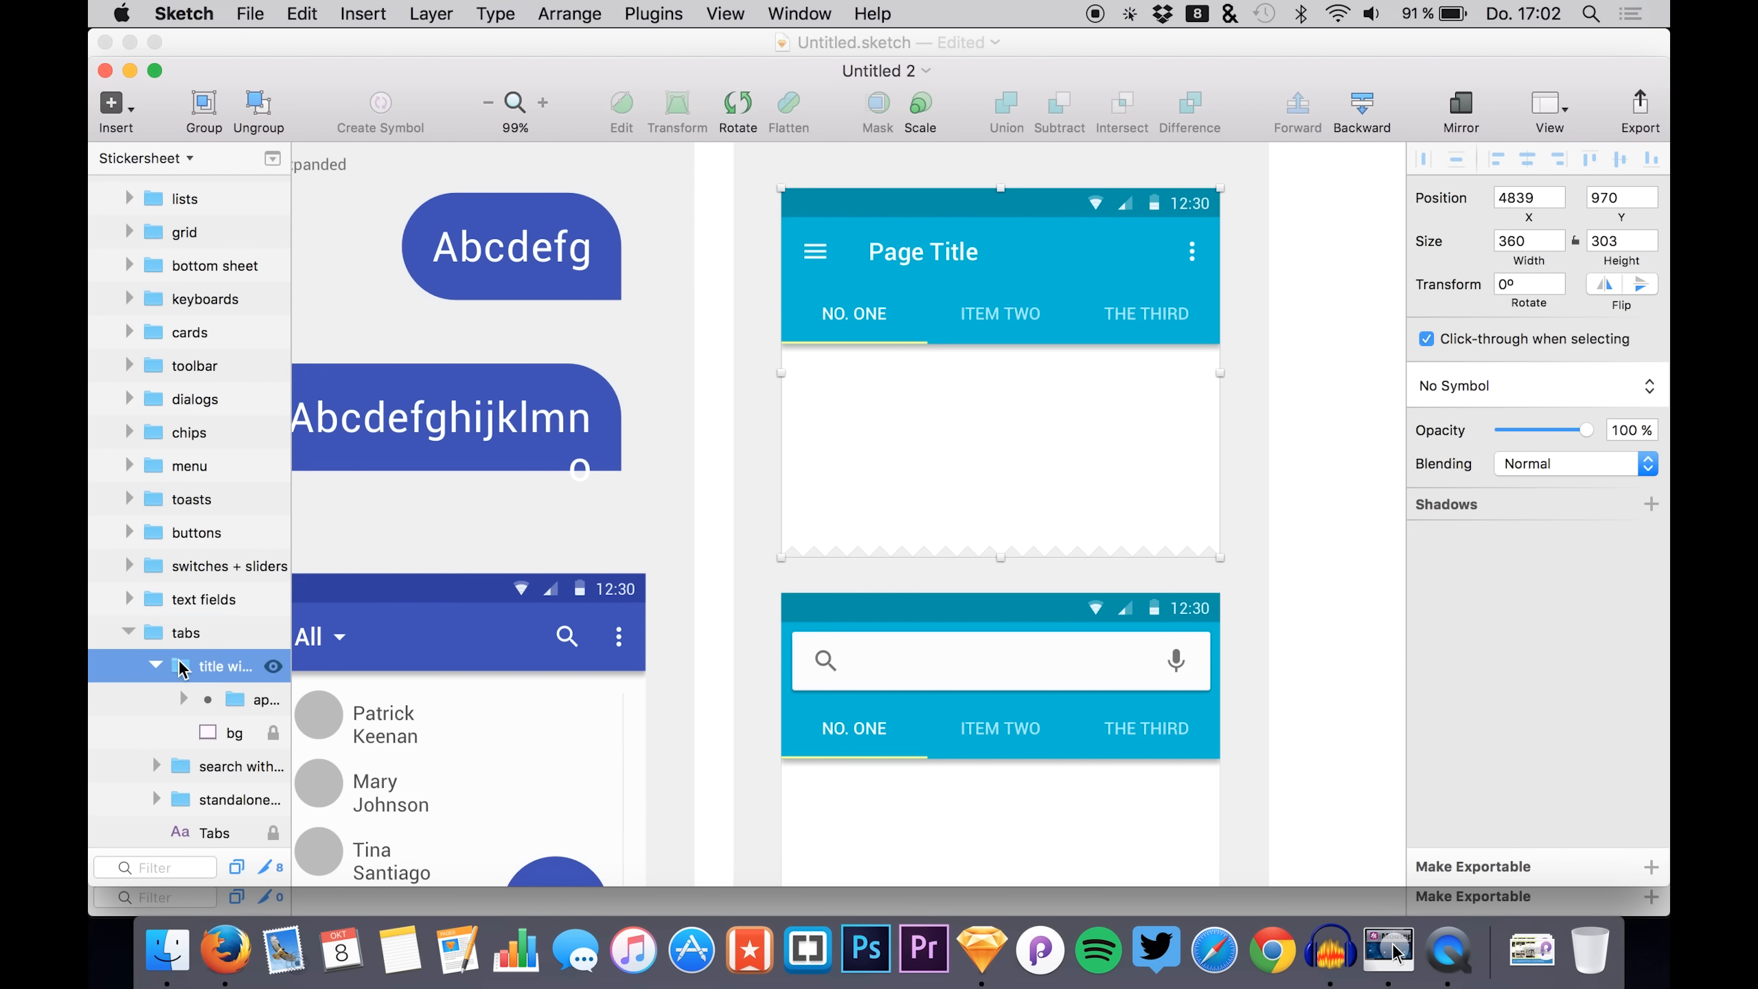
click(223, 727)
click(184, 699)
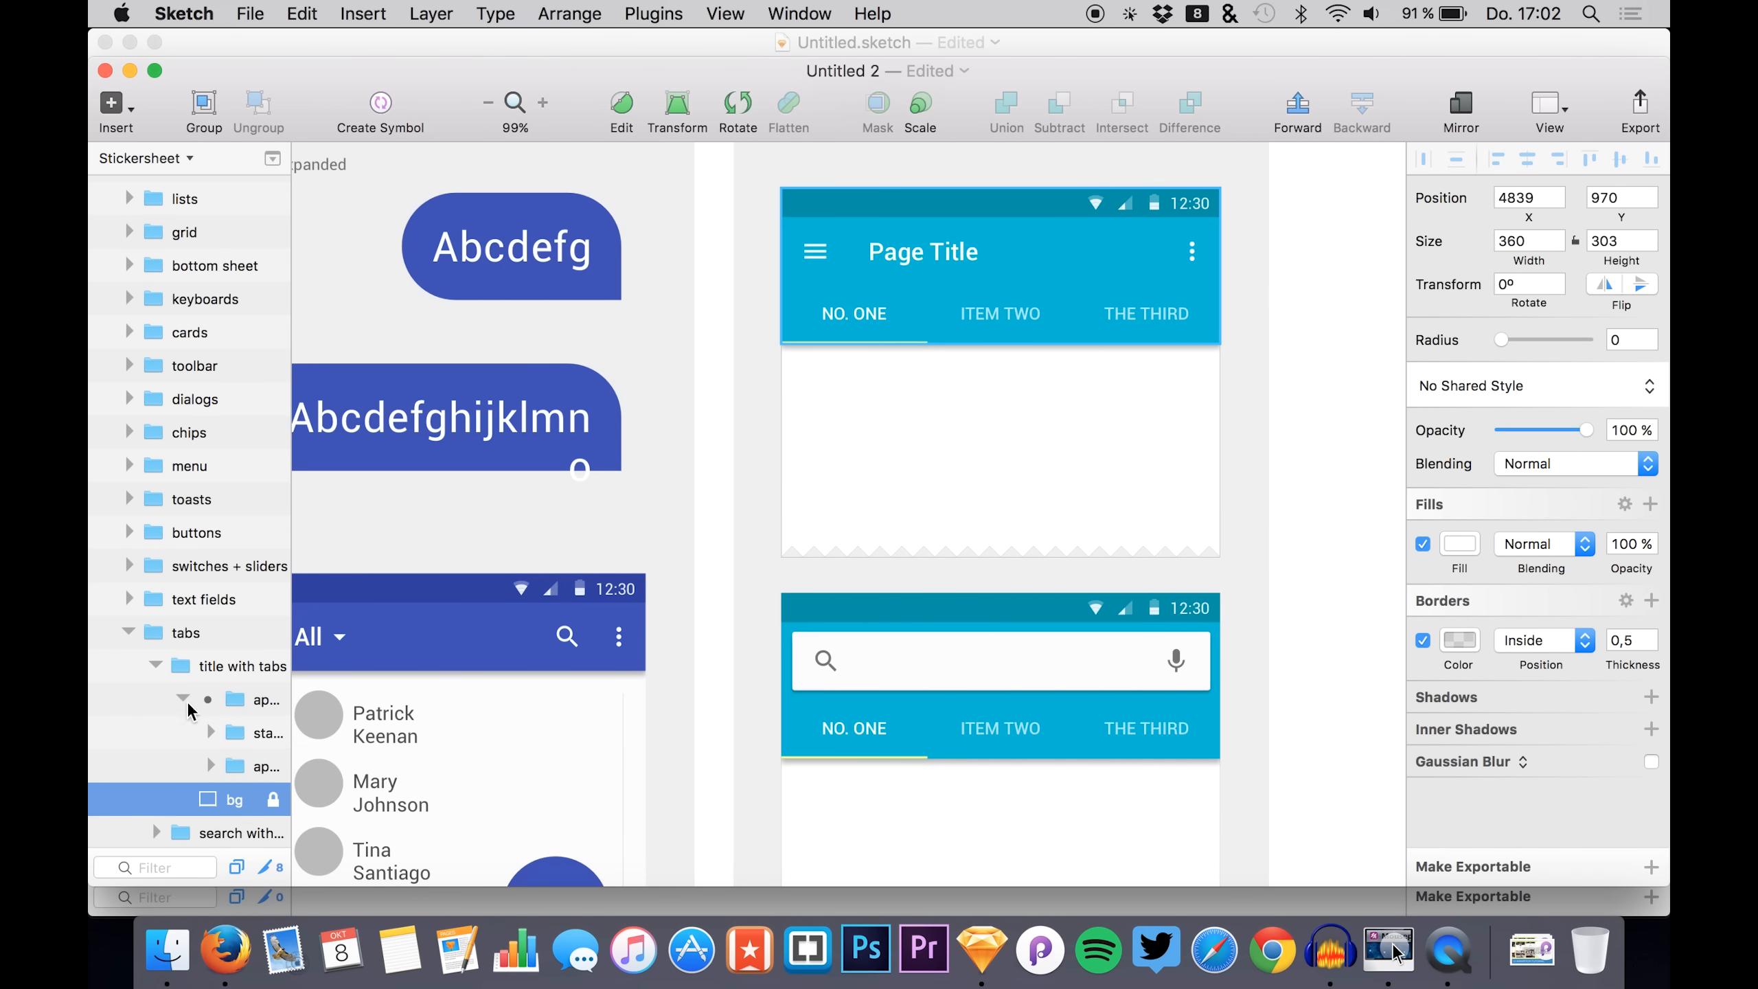
scroll(191, 714, down, 2)
click(244, 654)
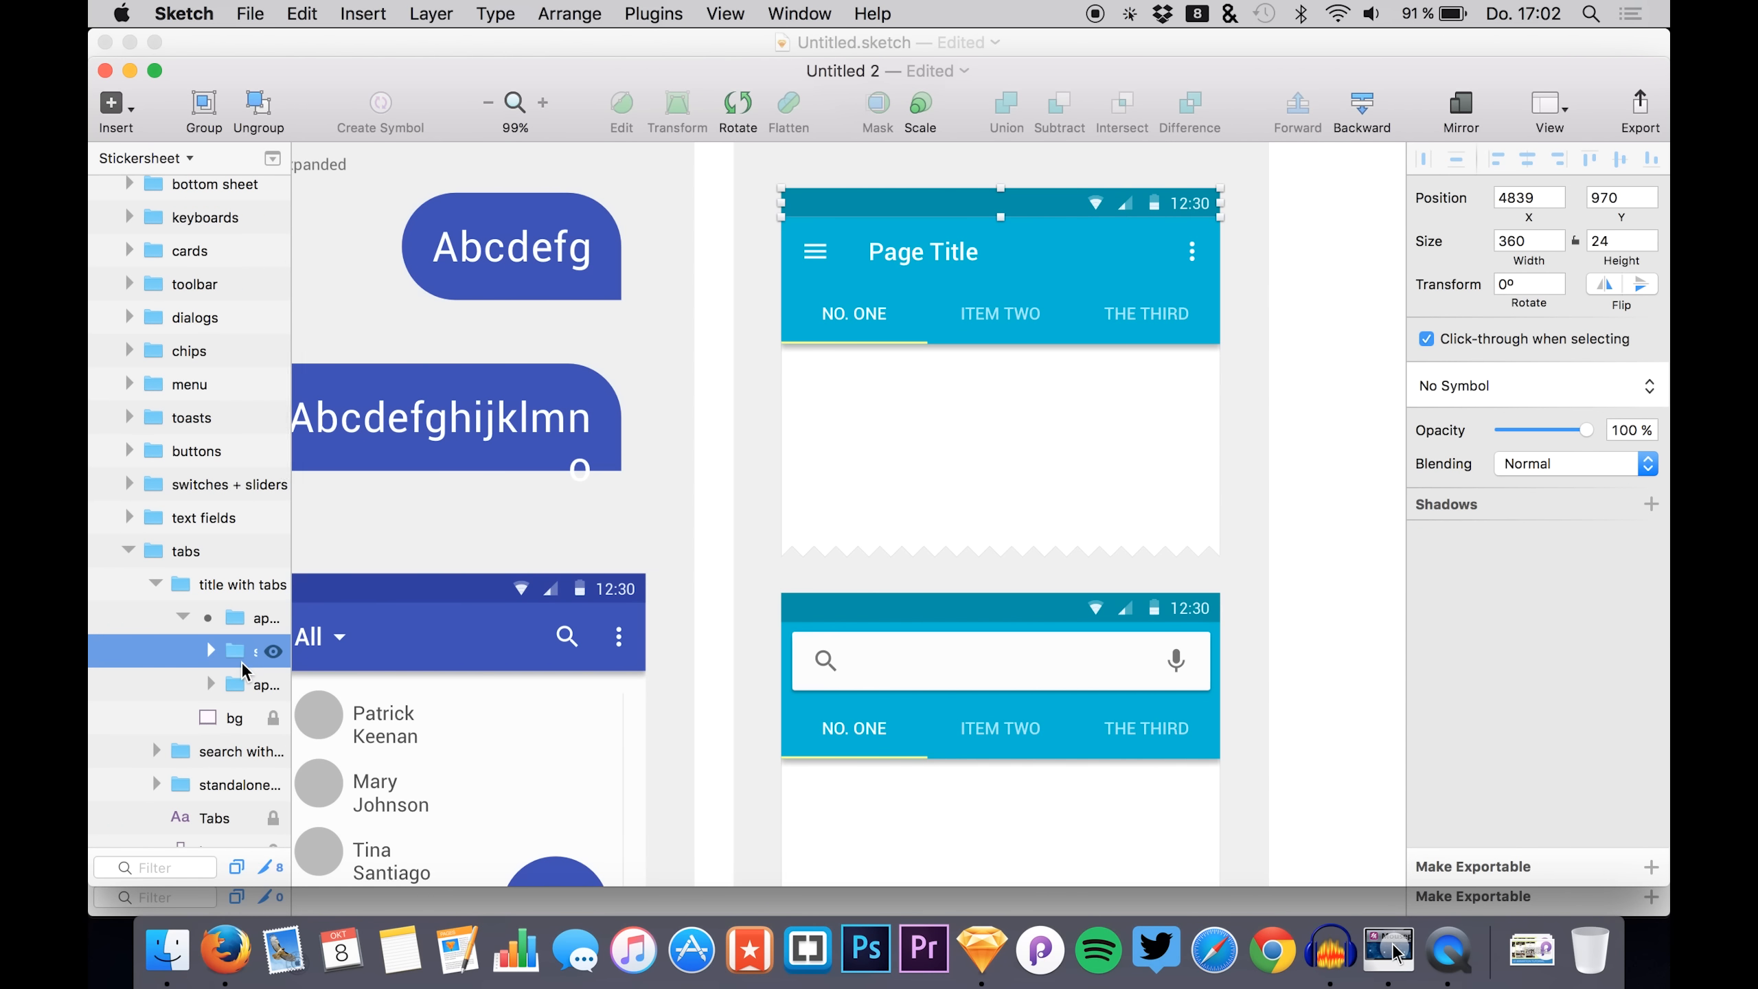
click(239, 685)
click(239, 623)
key(cmd+c)
- Paste the copied group into the Profile artboard of Untitled.sketch and move it to the artboard's top edge at X 0, Y 0
key(ctrl+Up)
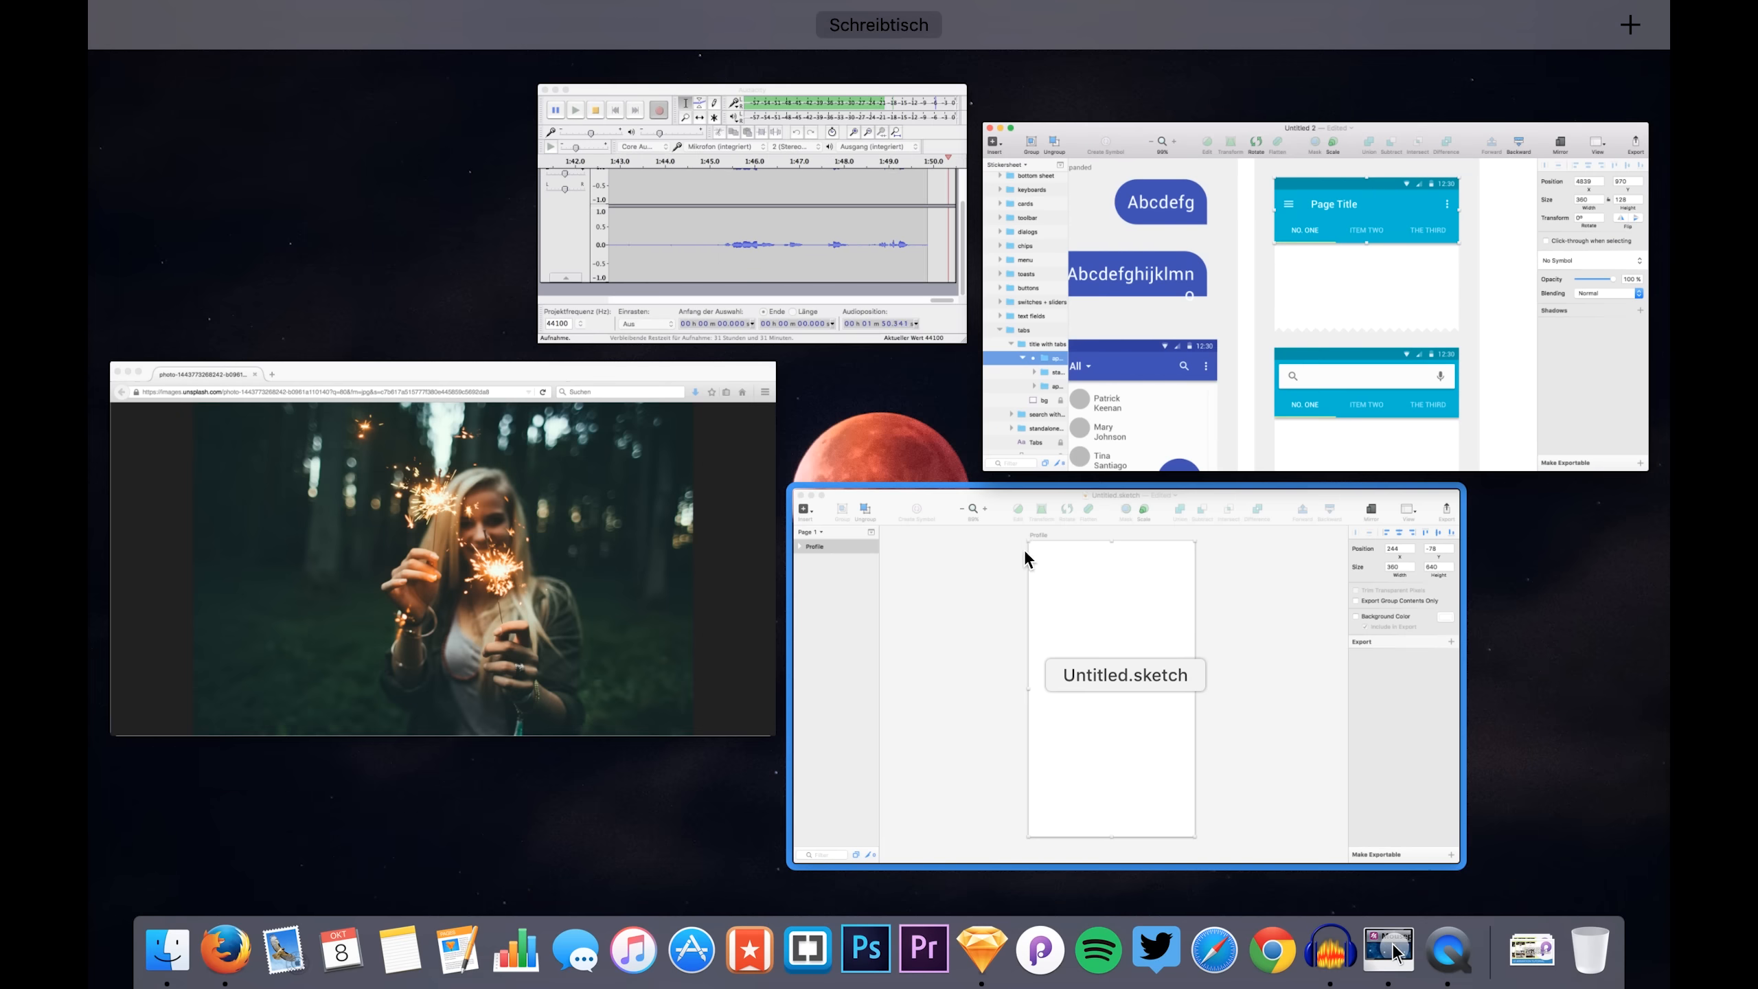
click(1185, 346)
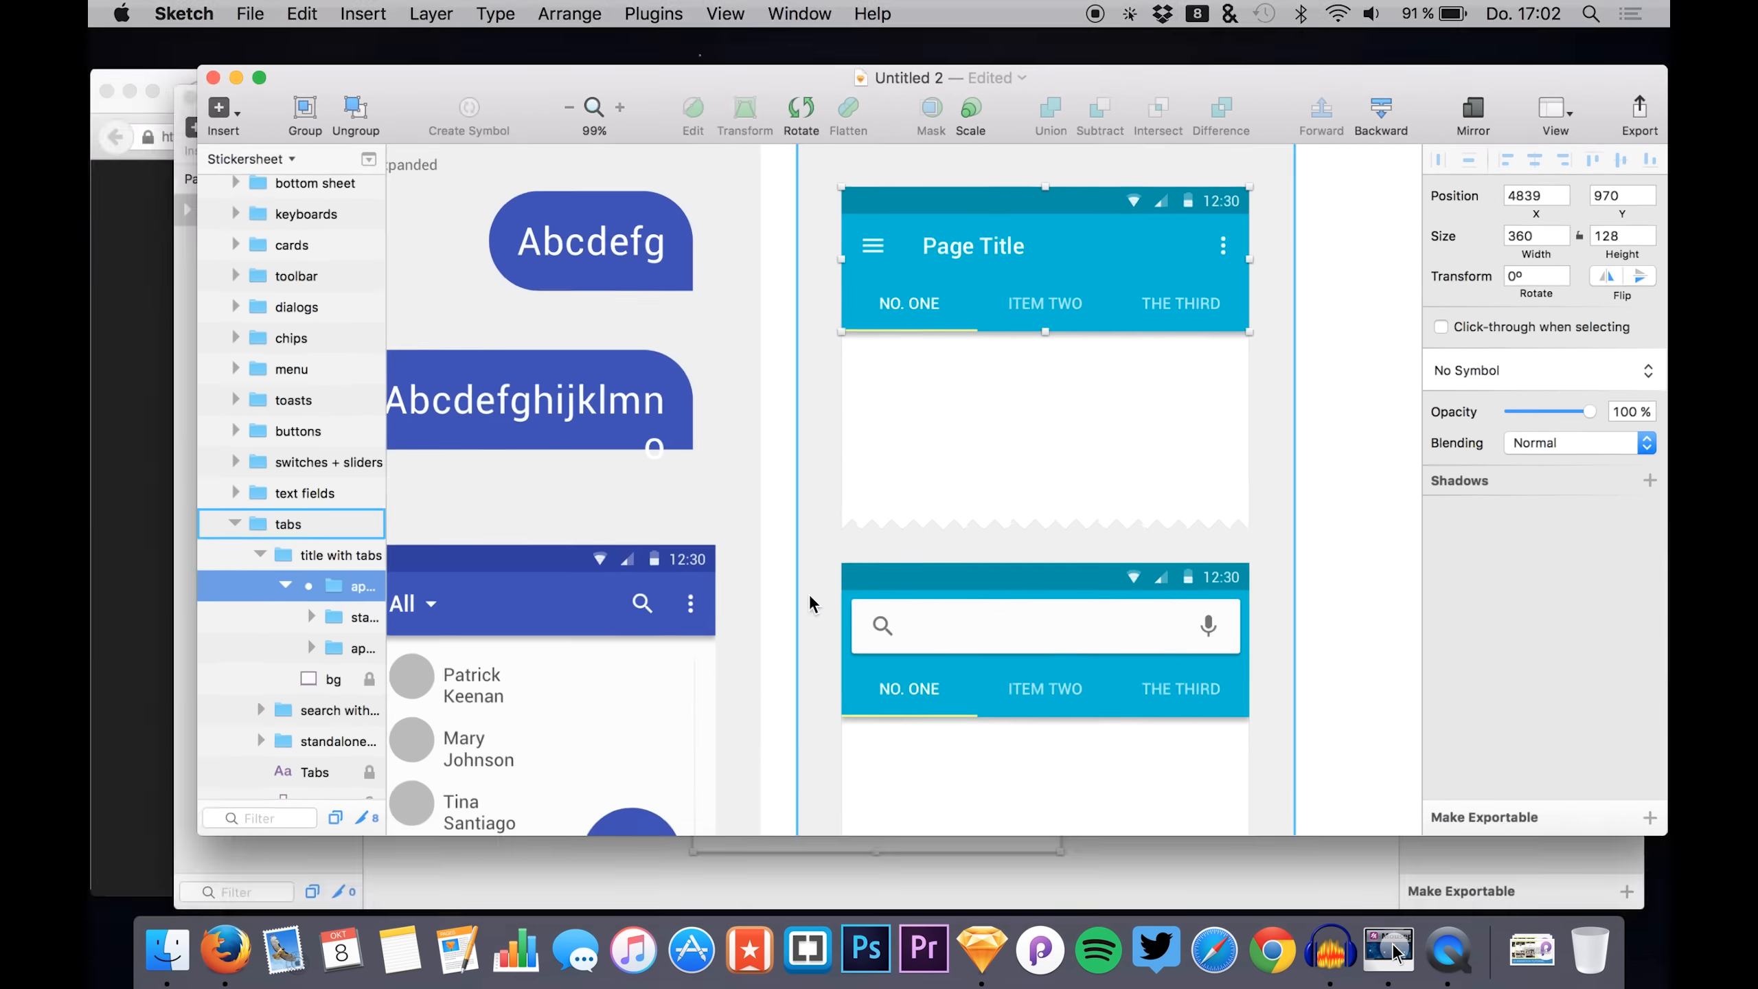
key(ctrl+Up)
click(917, 663)
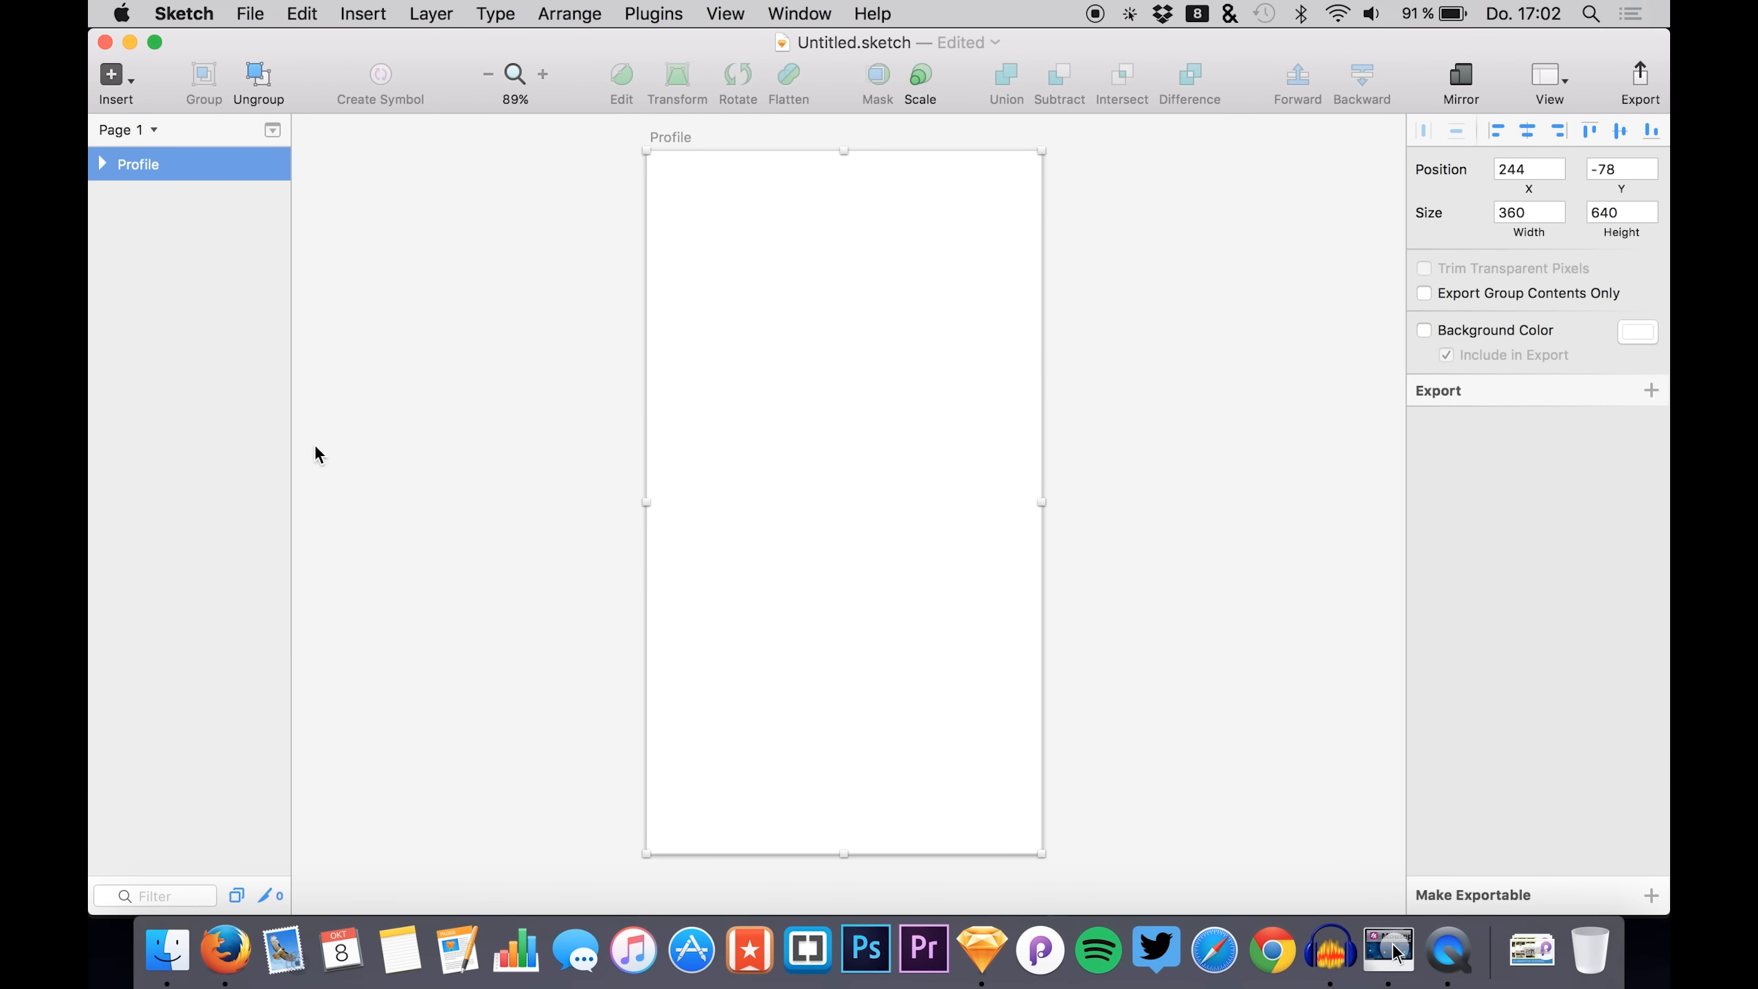
key(cmd+v)
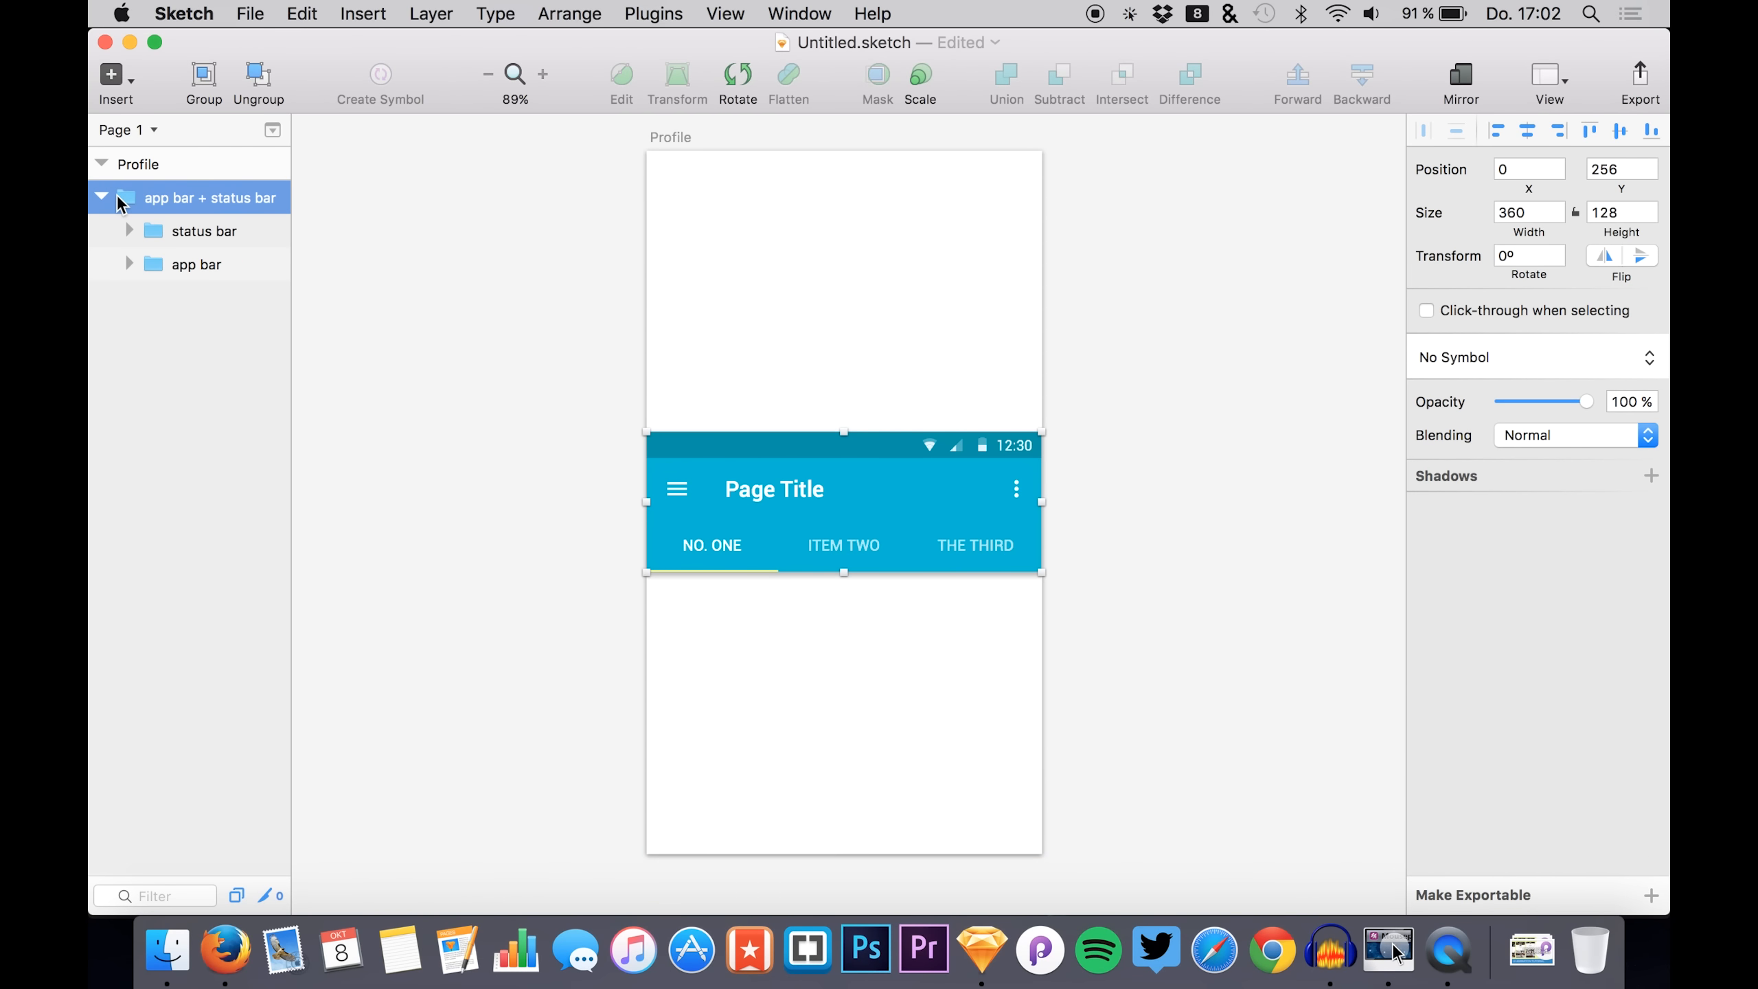
drag(943, 510, 929, 219)
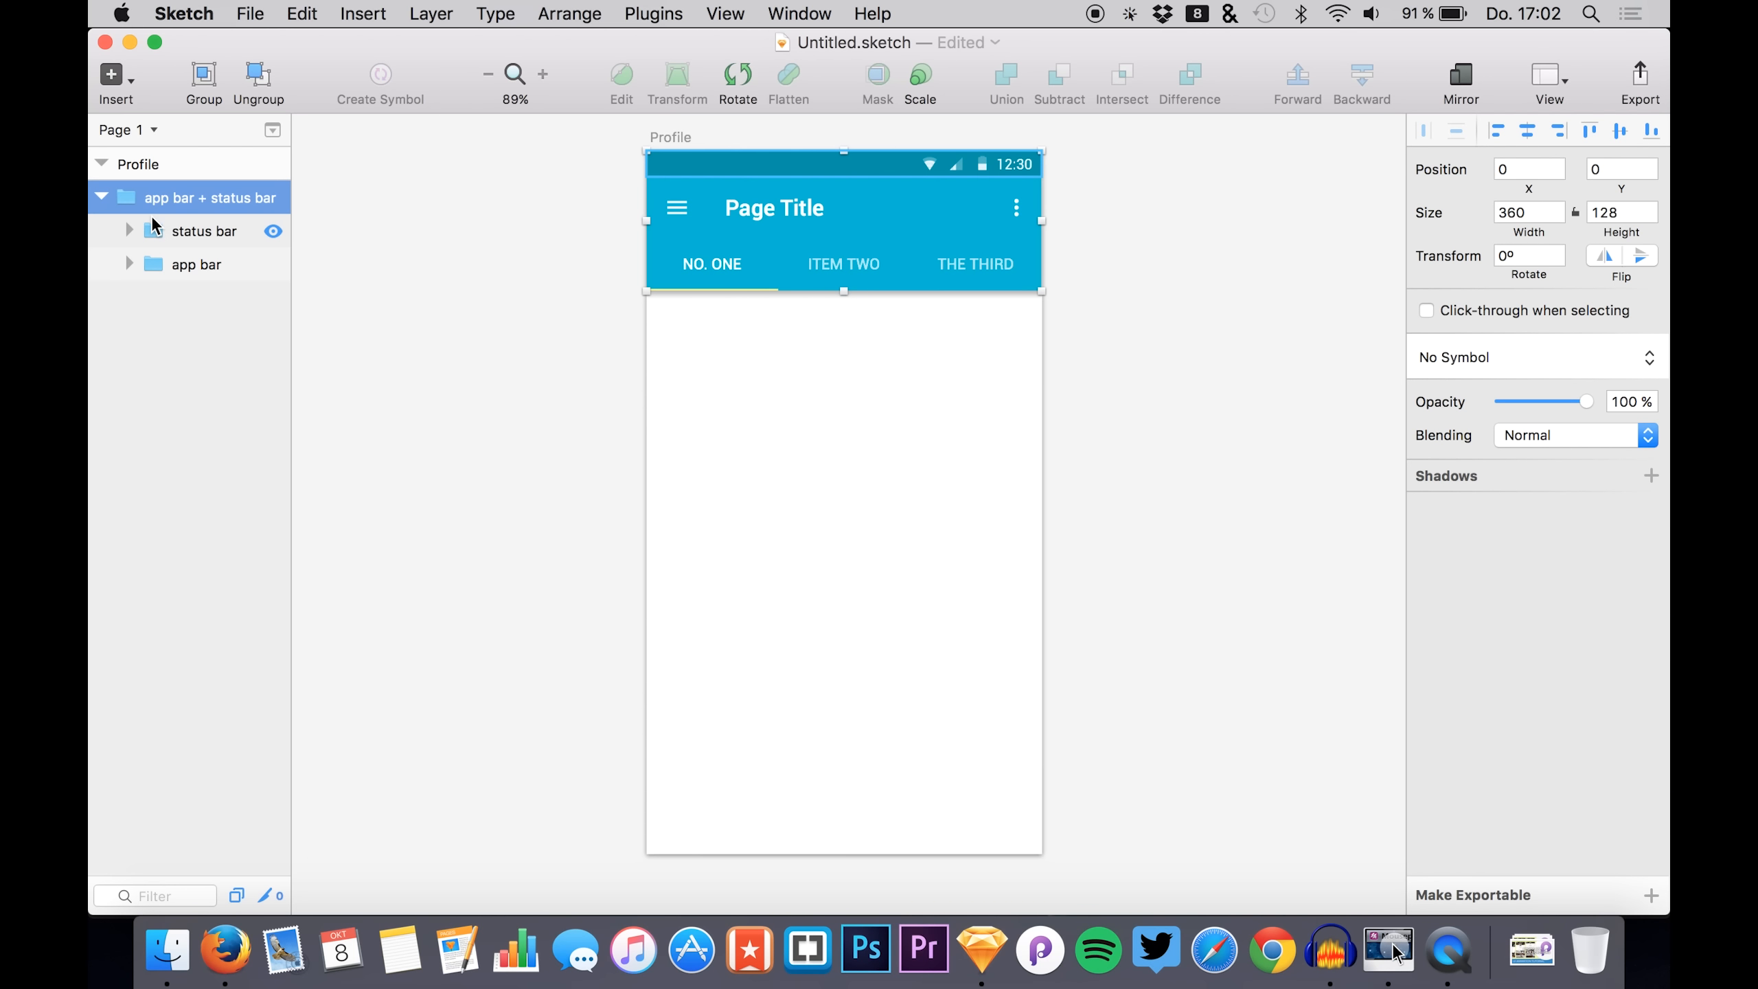
- Delete the tabs group from the app bar group
click(195, 259)
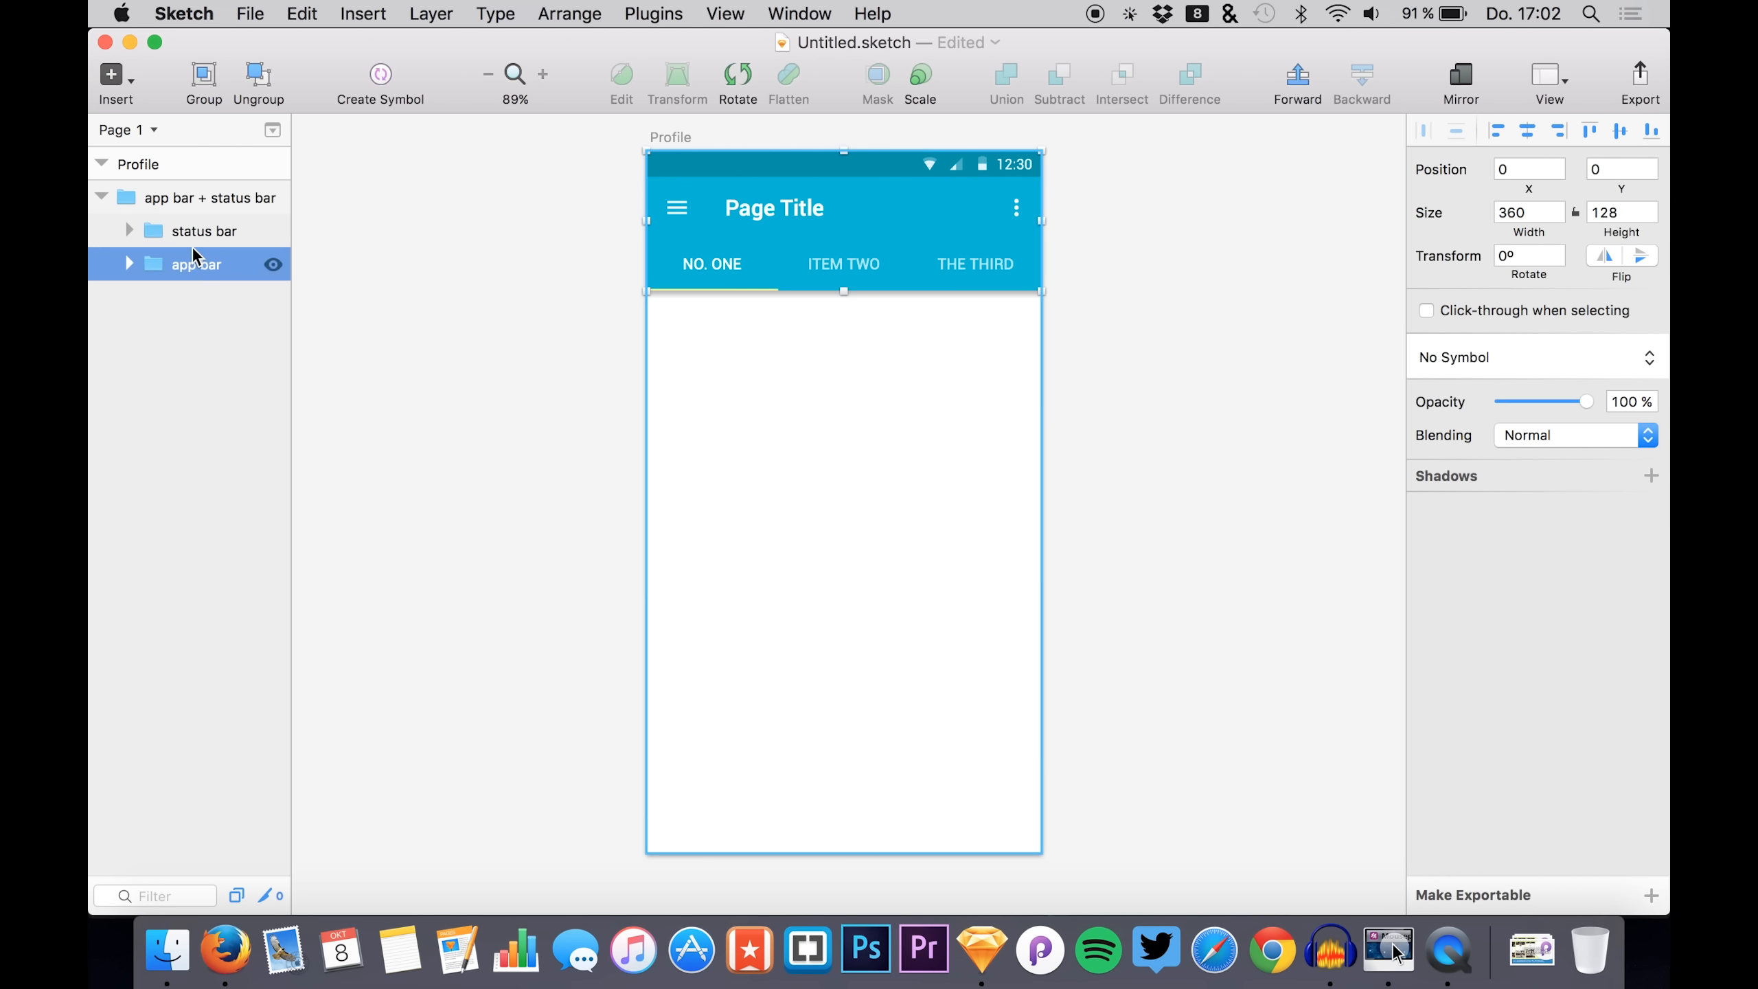
click(129, 264)
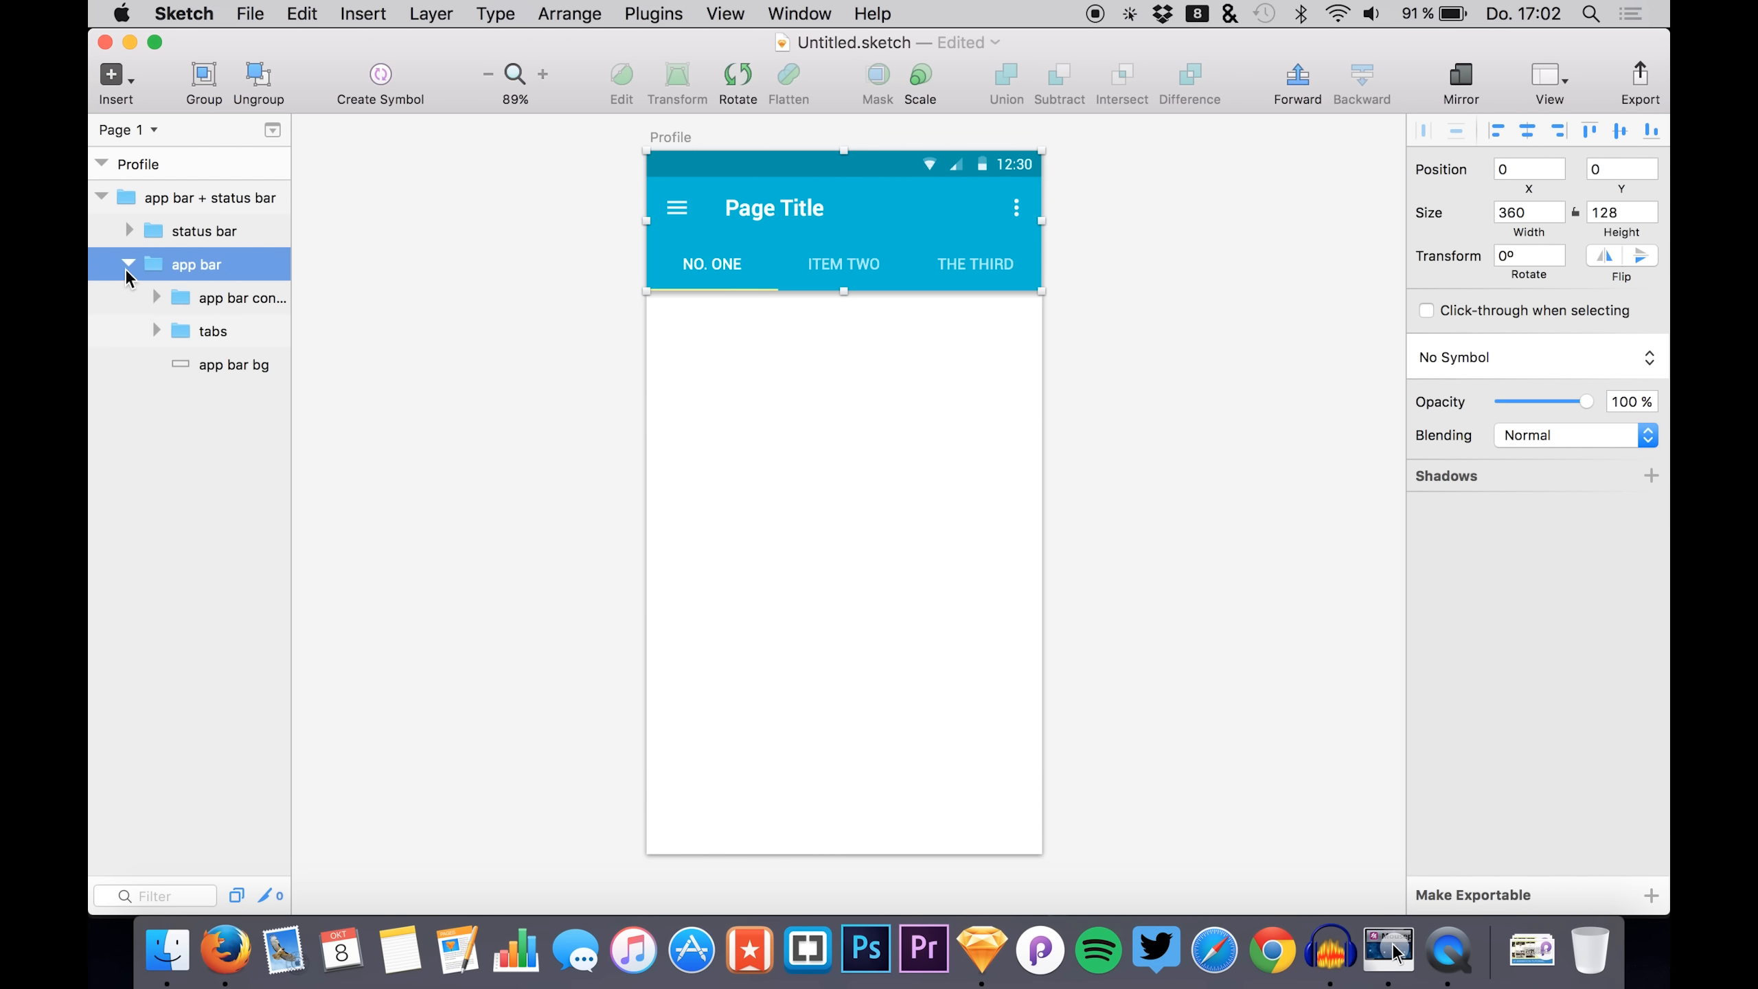
click(194, 332)
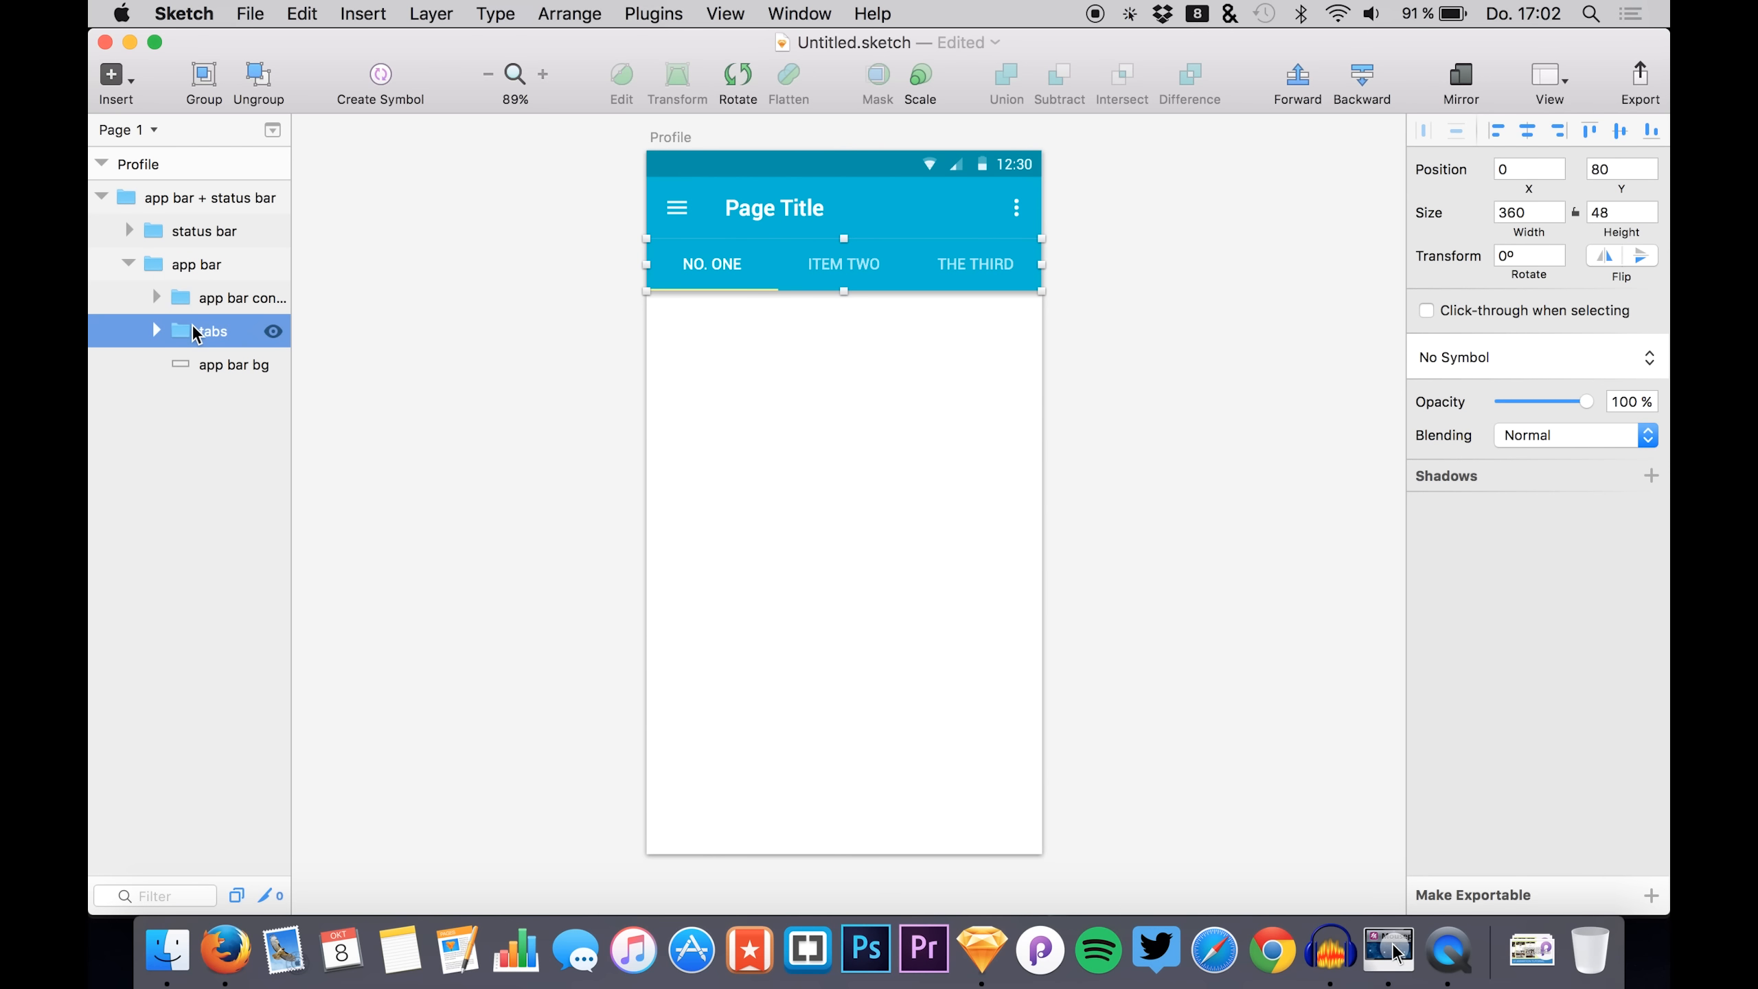
key(BackSpace)
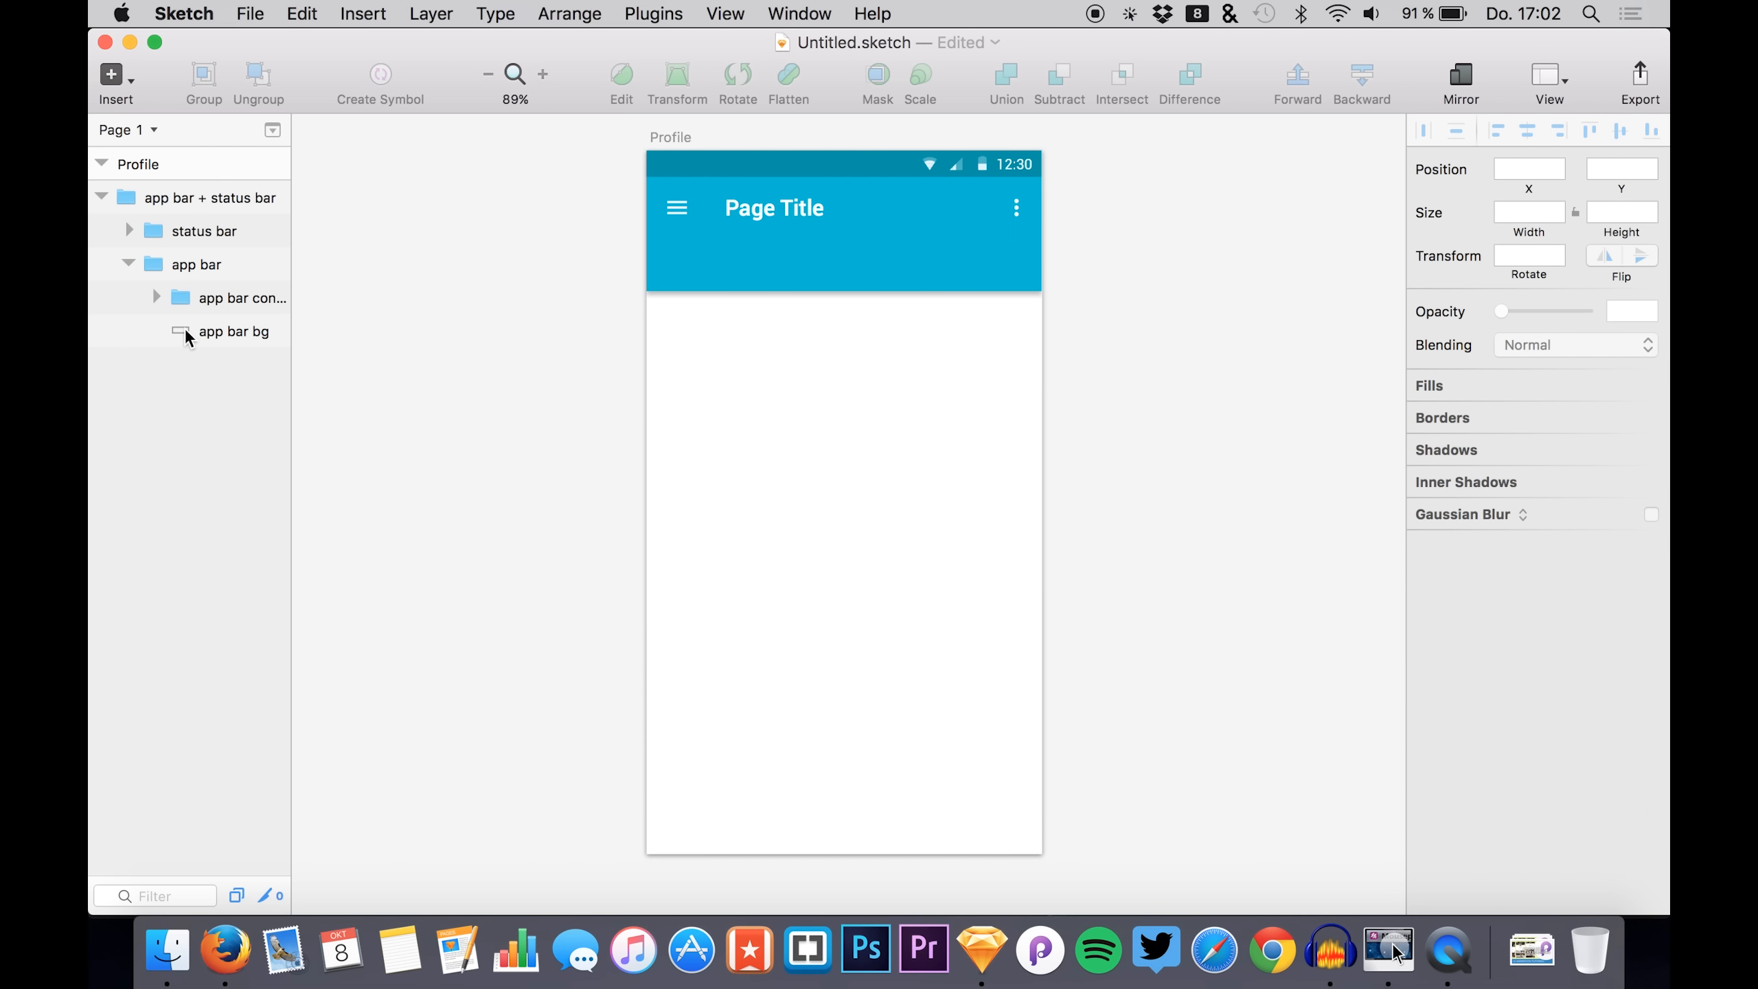
- Delete the Page Title text and the more icon group from the app bar content, keeping the menu icon
click(156, 298)
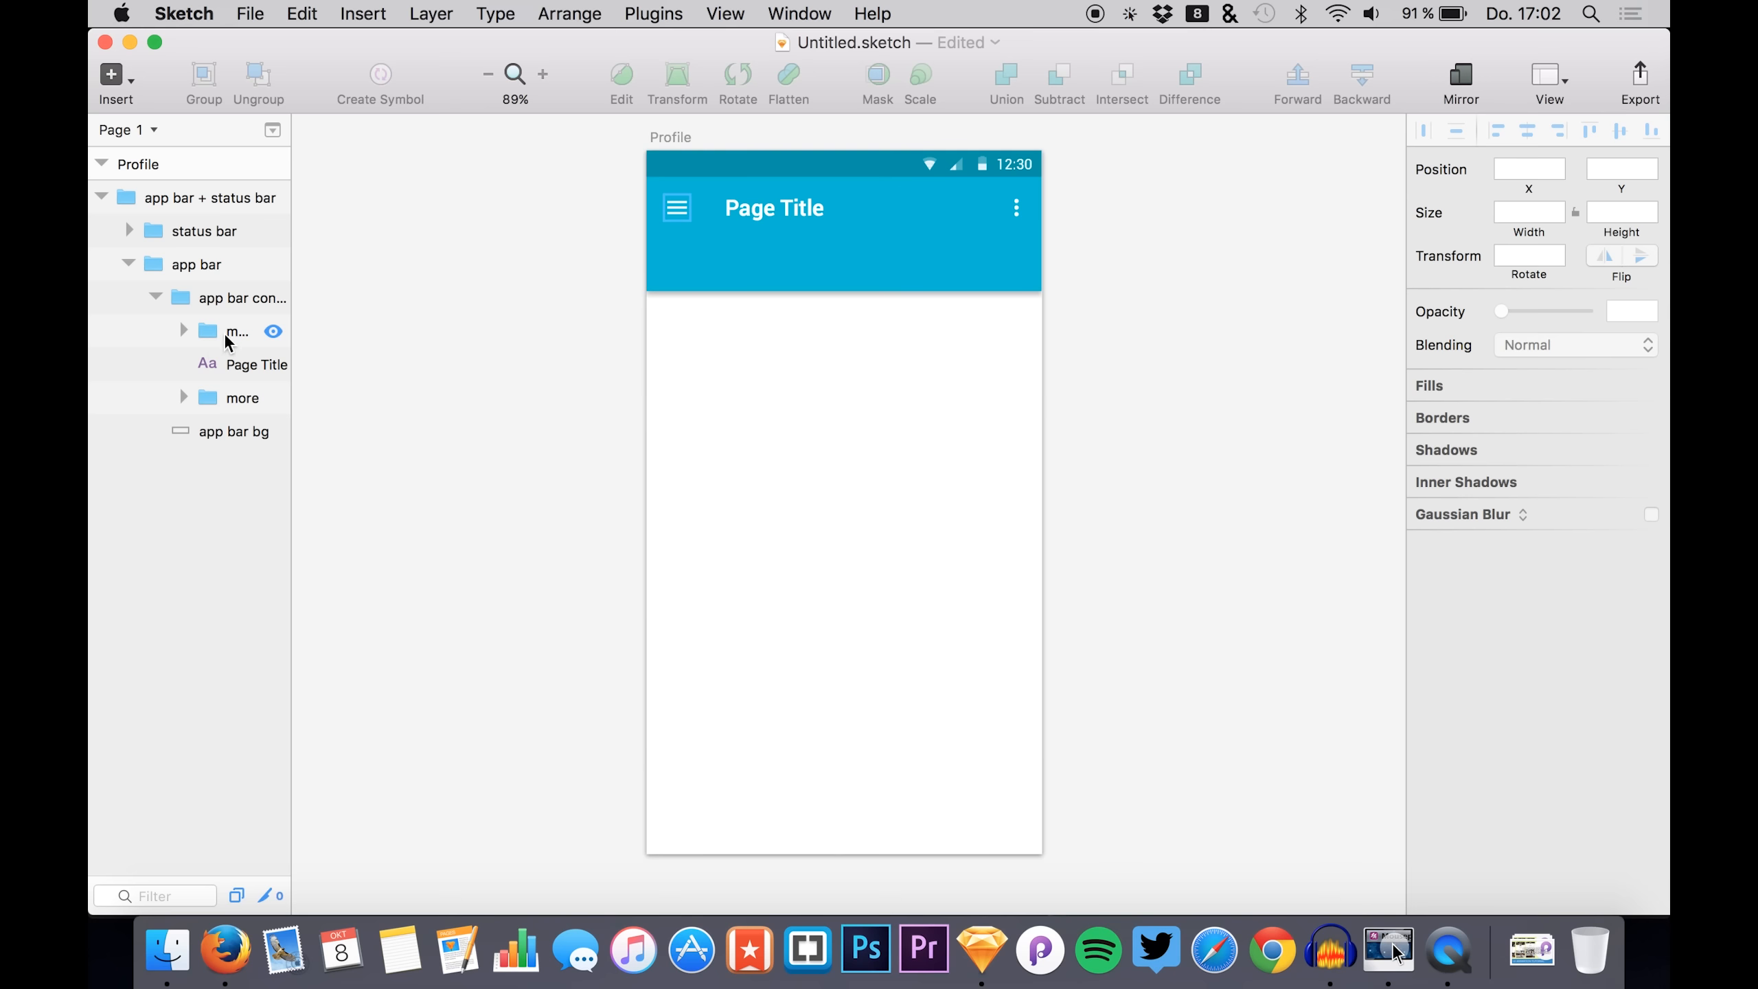
click(199, 339)
click(221, 361)
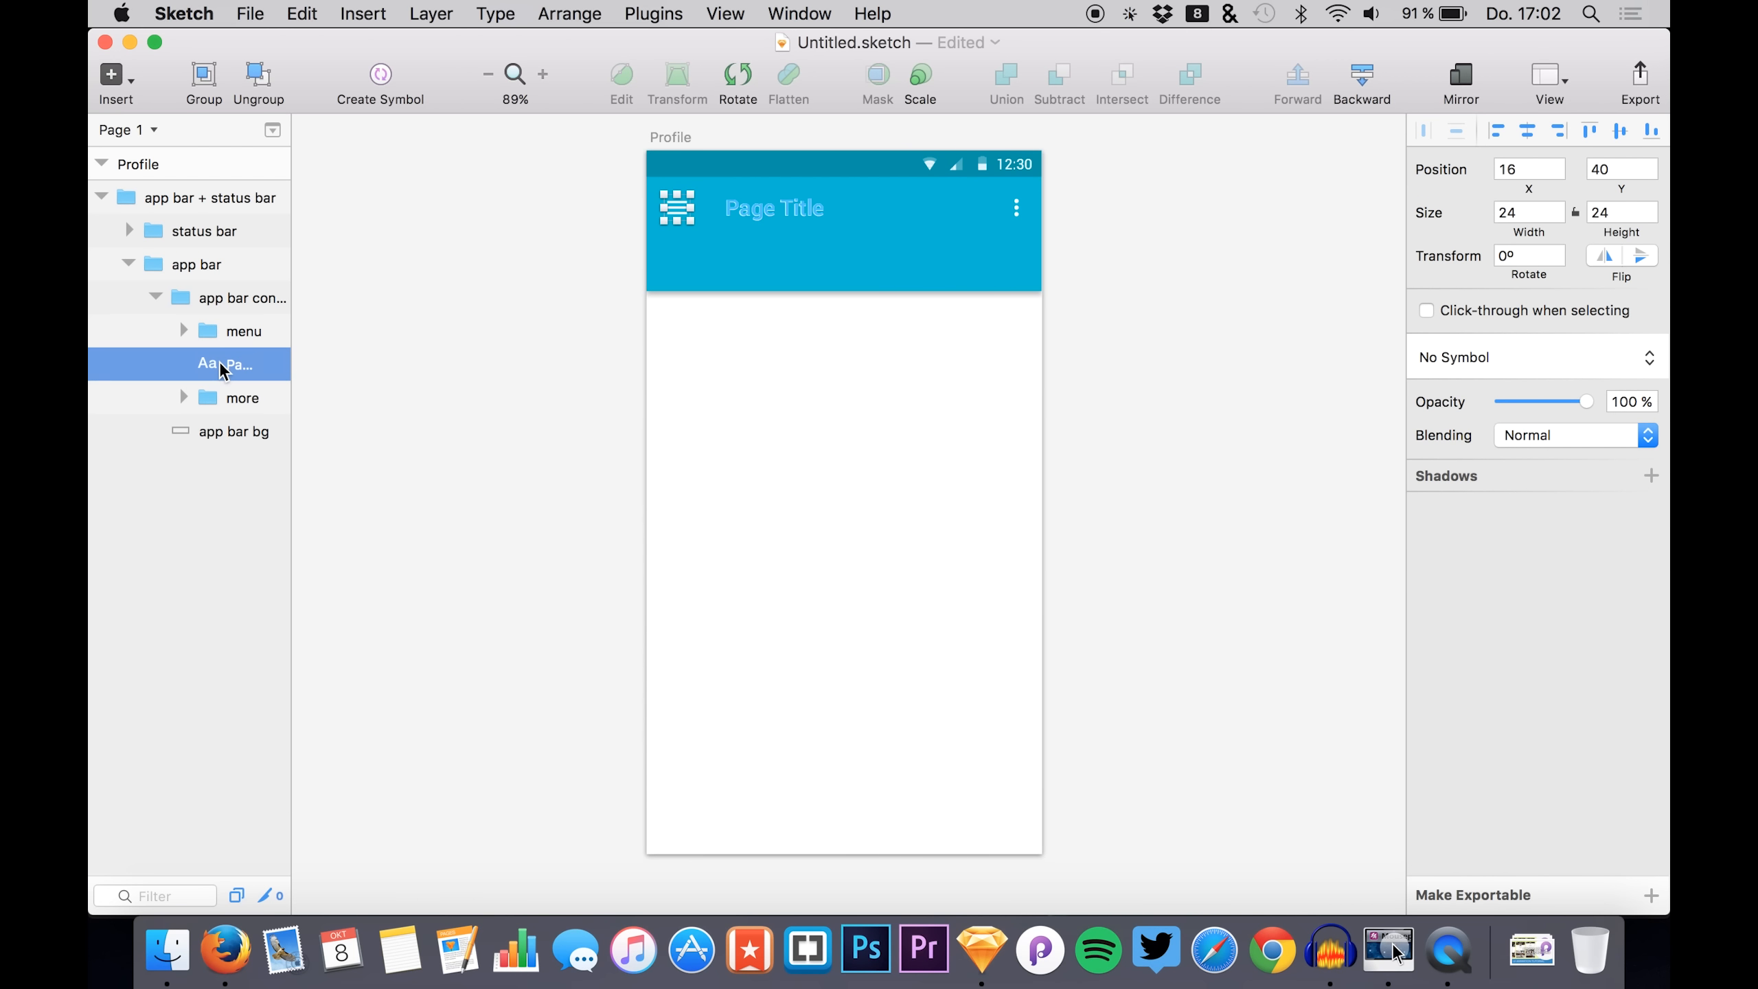
key(BackSpace)
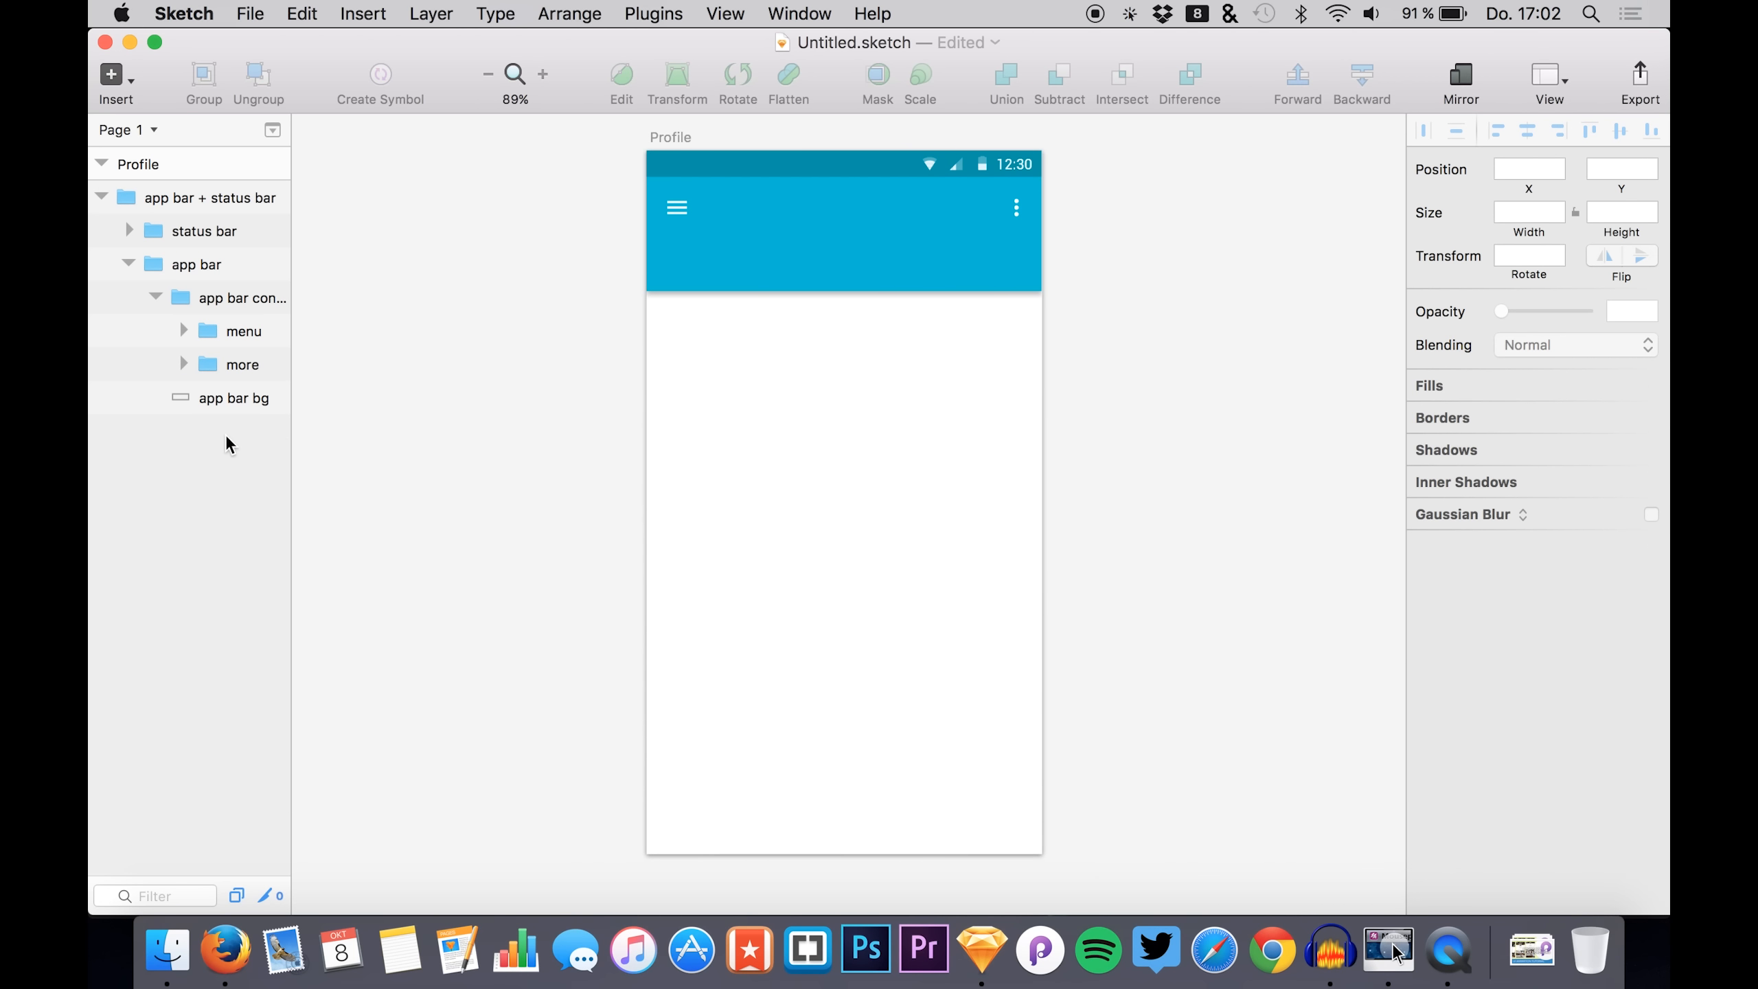
click(203, 367)
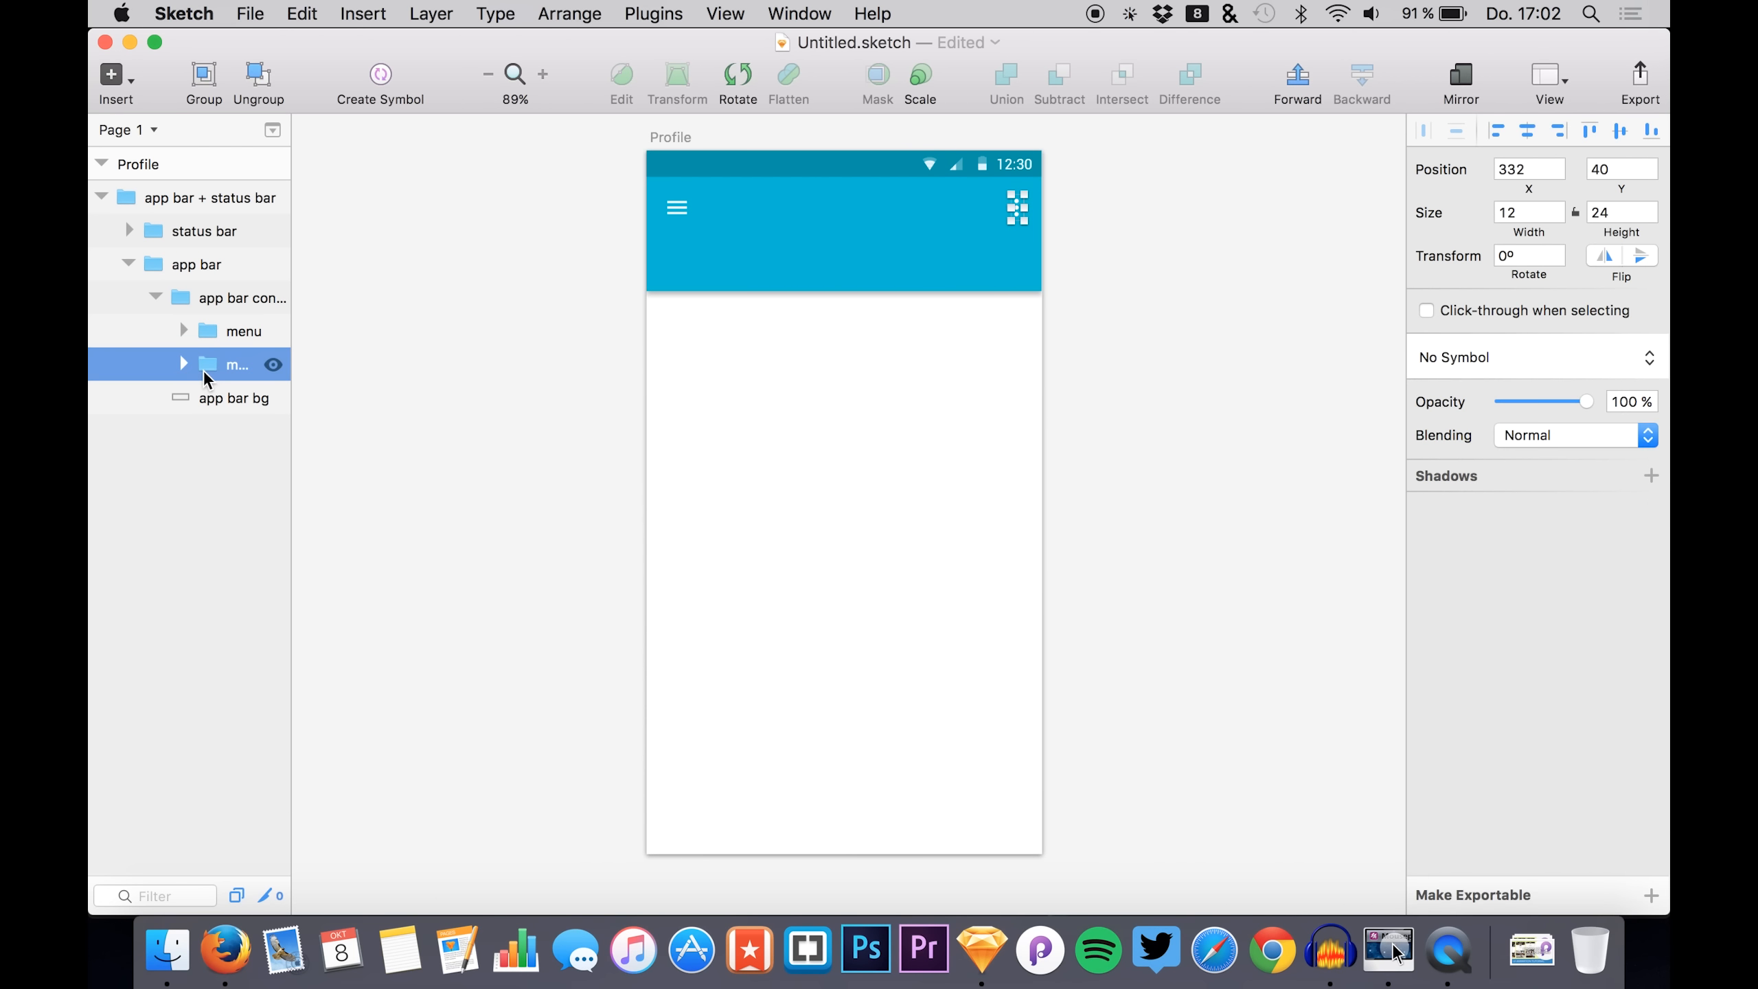
key(BackSpace)
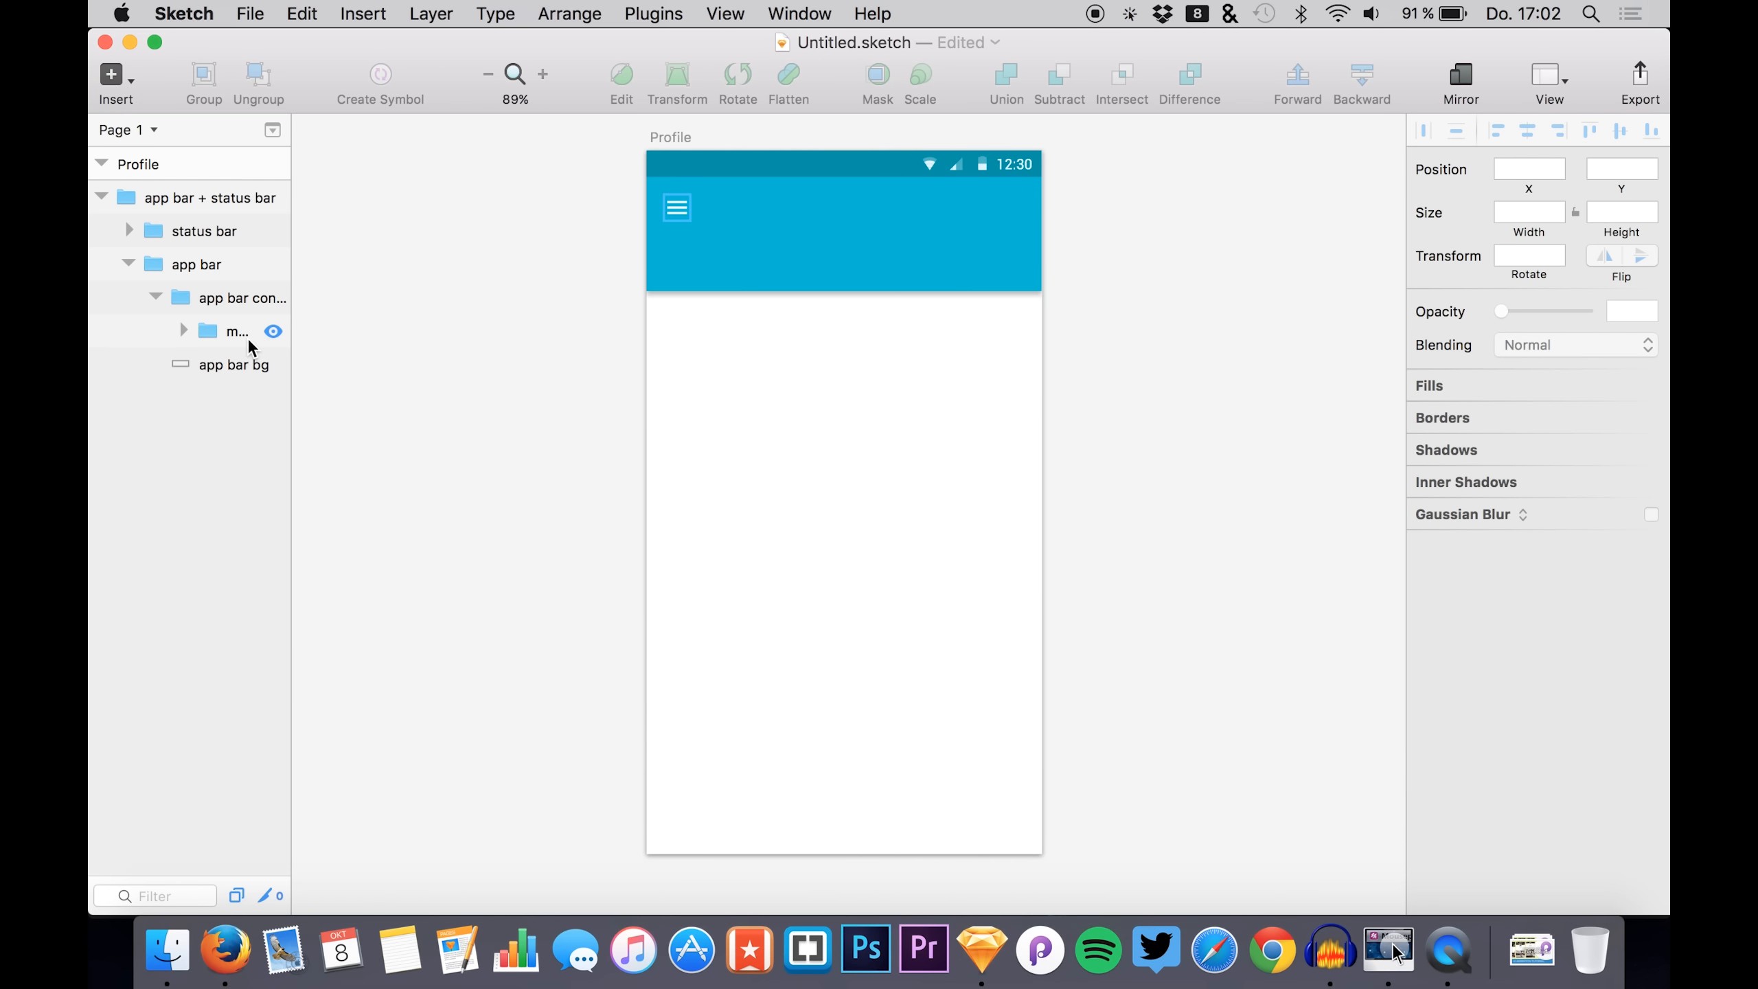
- Stretch the app bar bg shape downward to a height of about 231 px and turn off both of its shadows
click(199, 364)
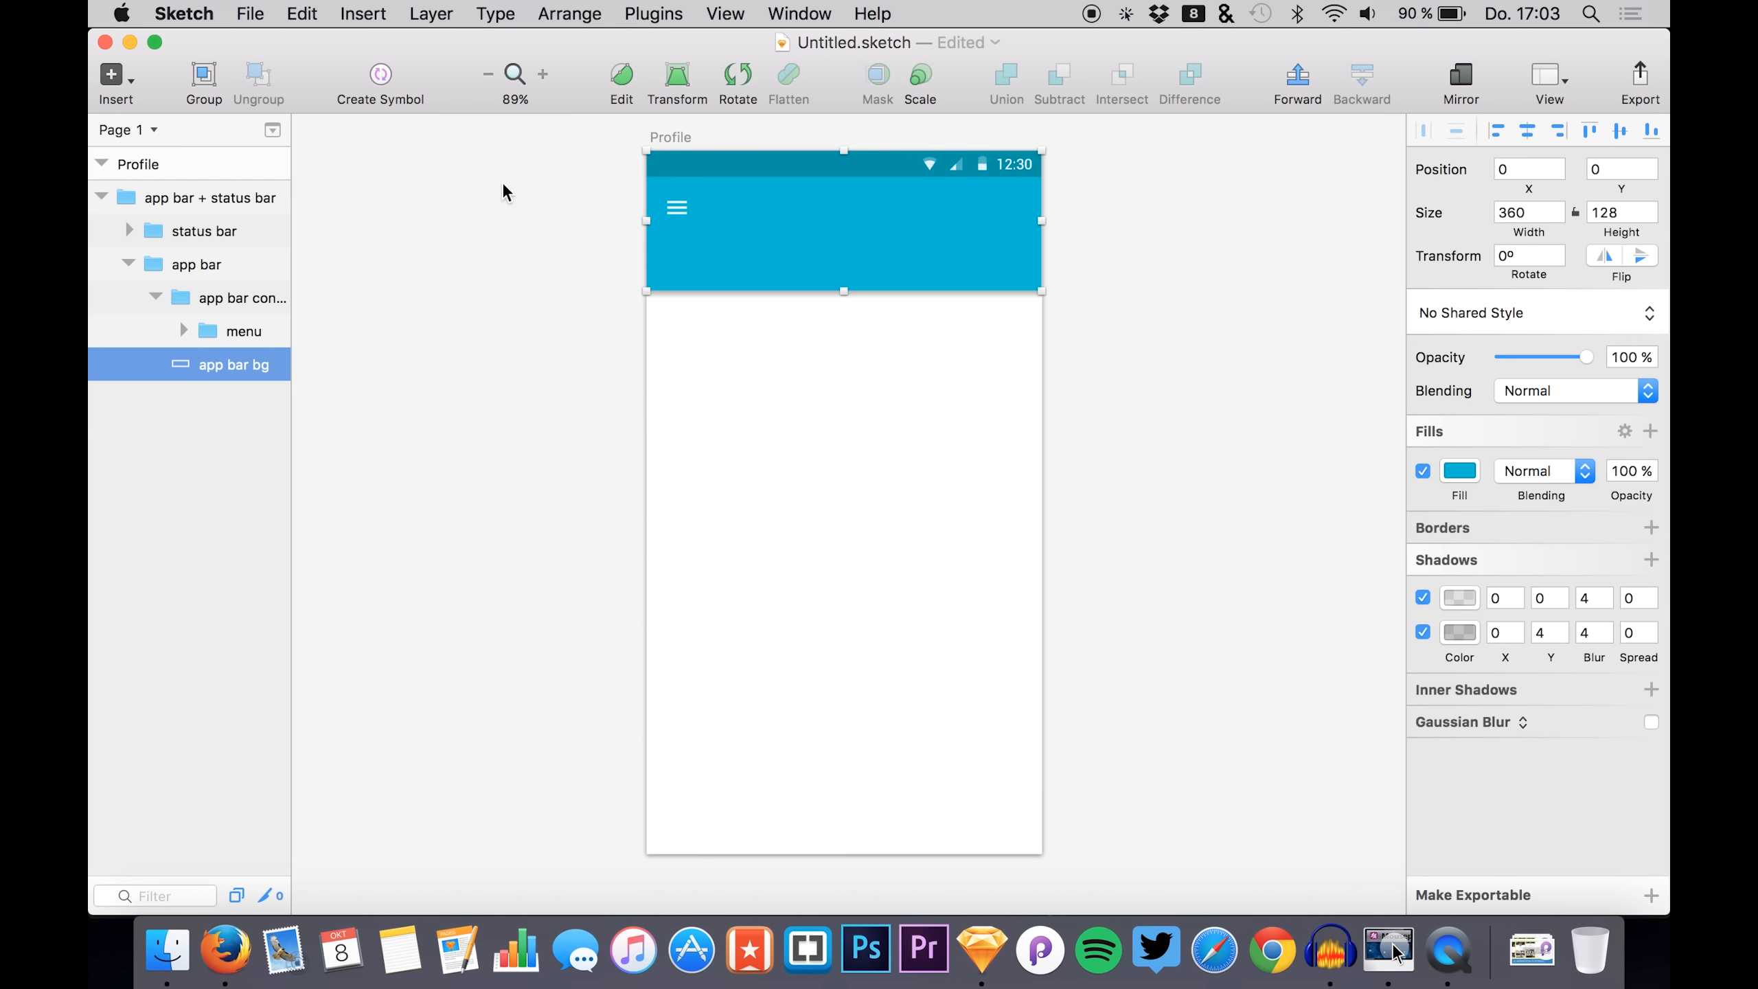
drag(844, 291, 846, 401)
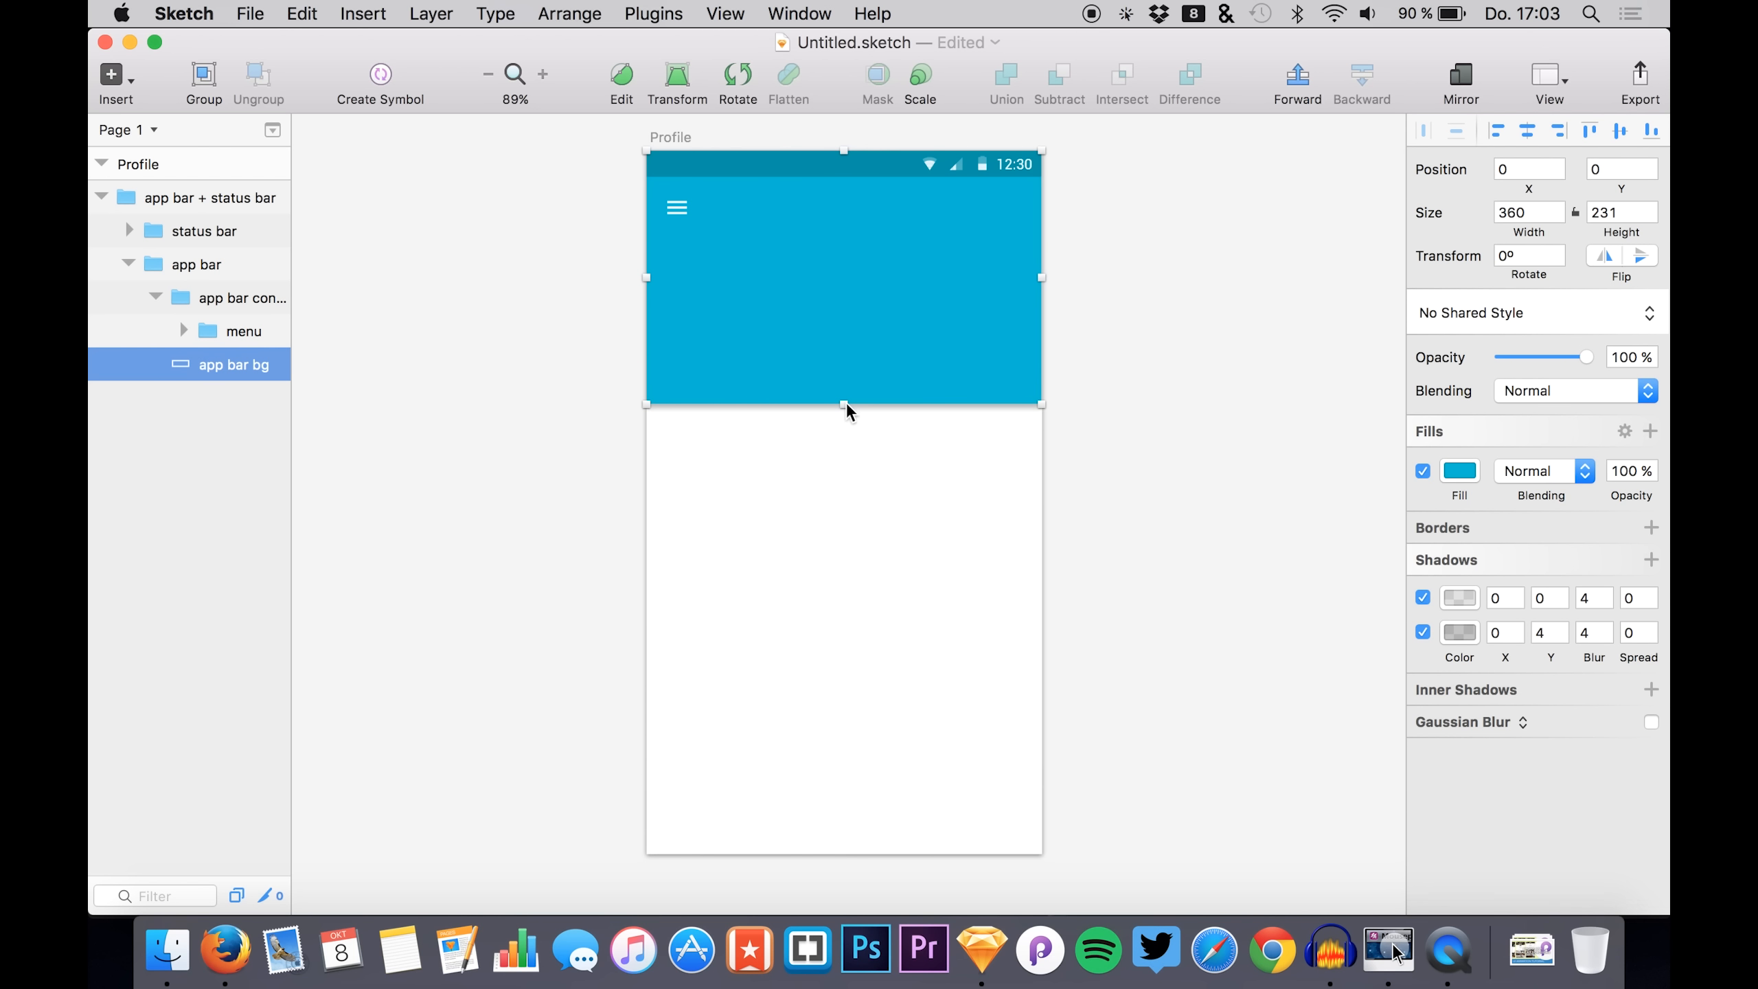
click(1422, 596)
click(1422, 632)
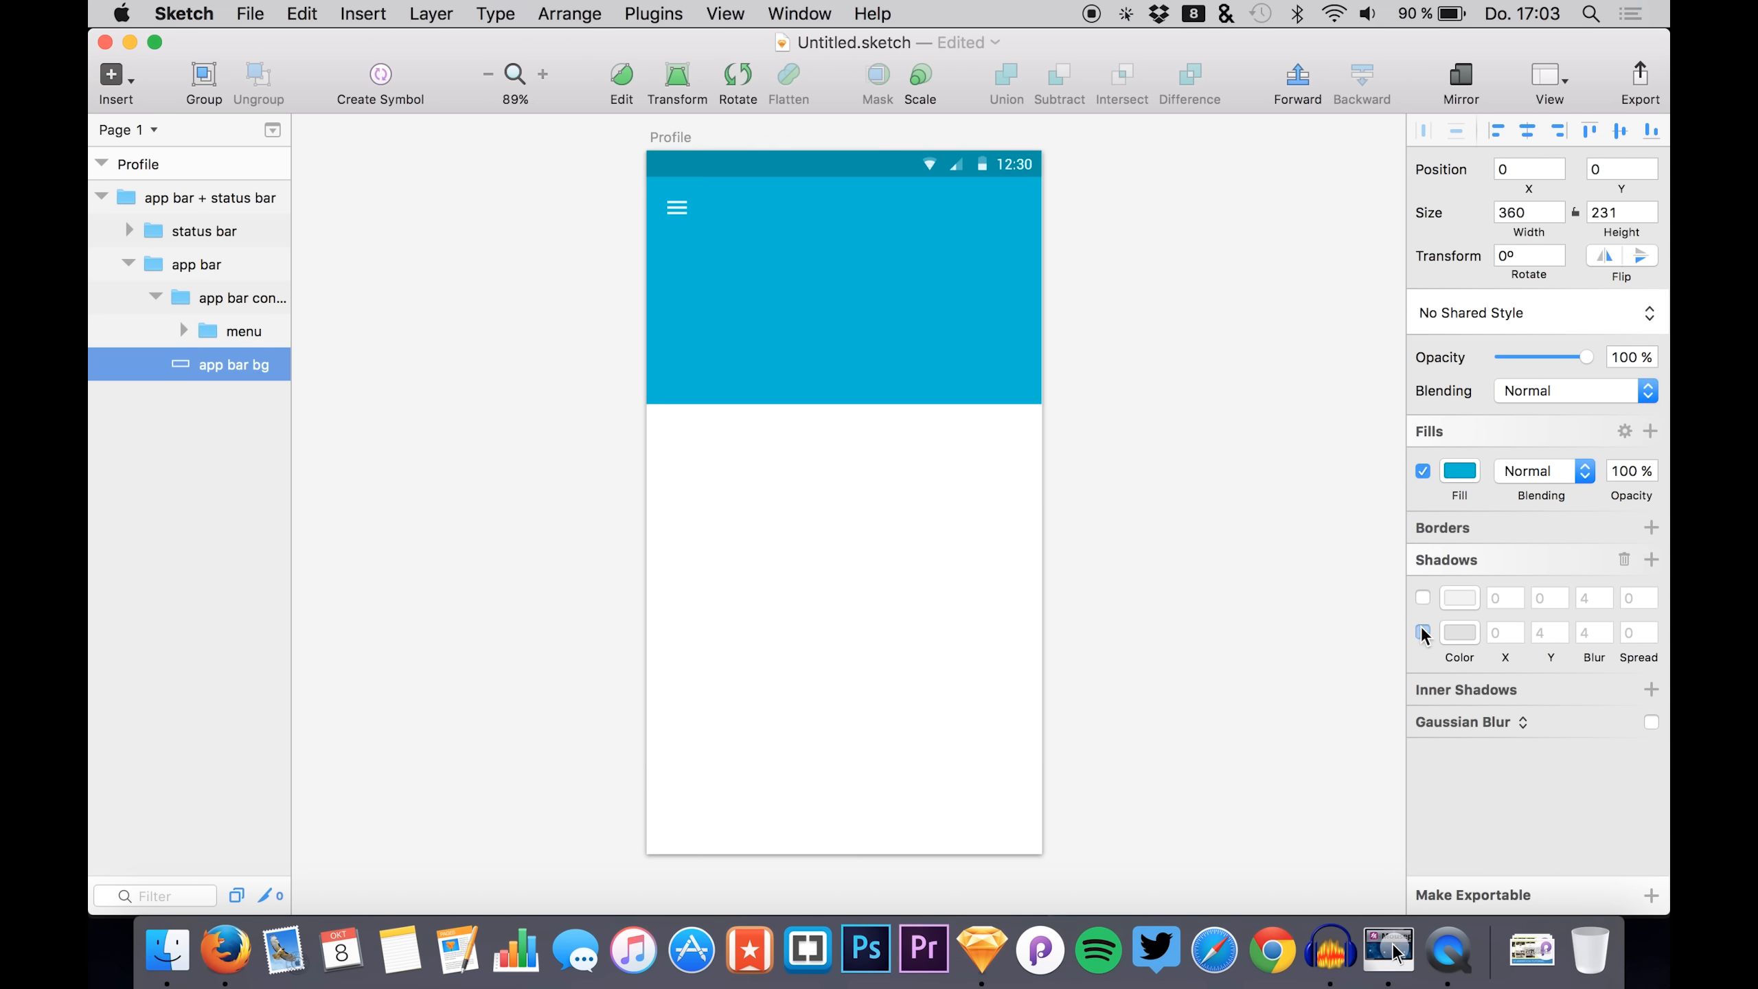
- Change the fill of the app bar bg shape to green 00D386
click(236, 366)
click(1457, 470)
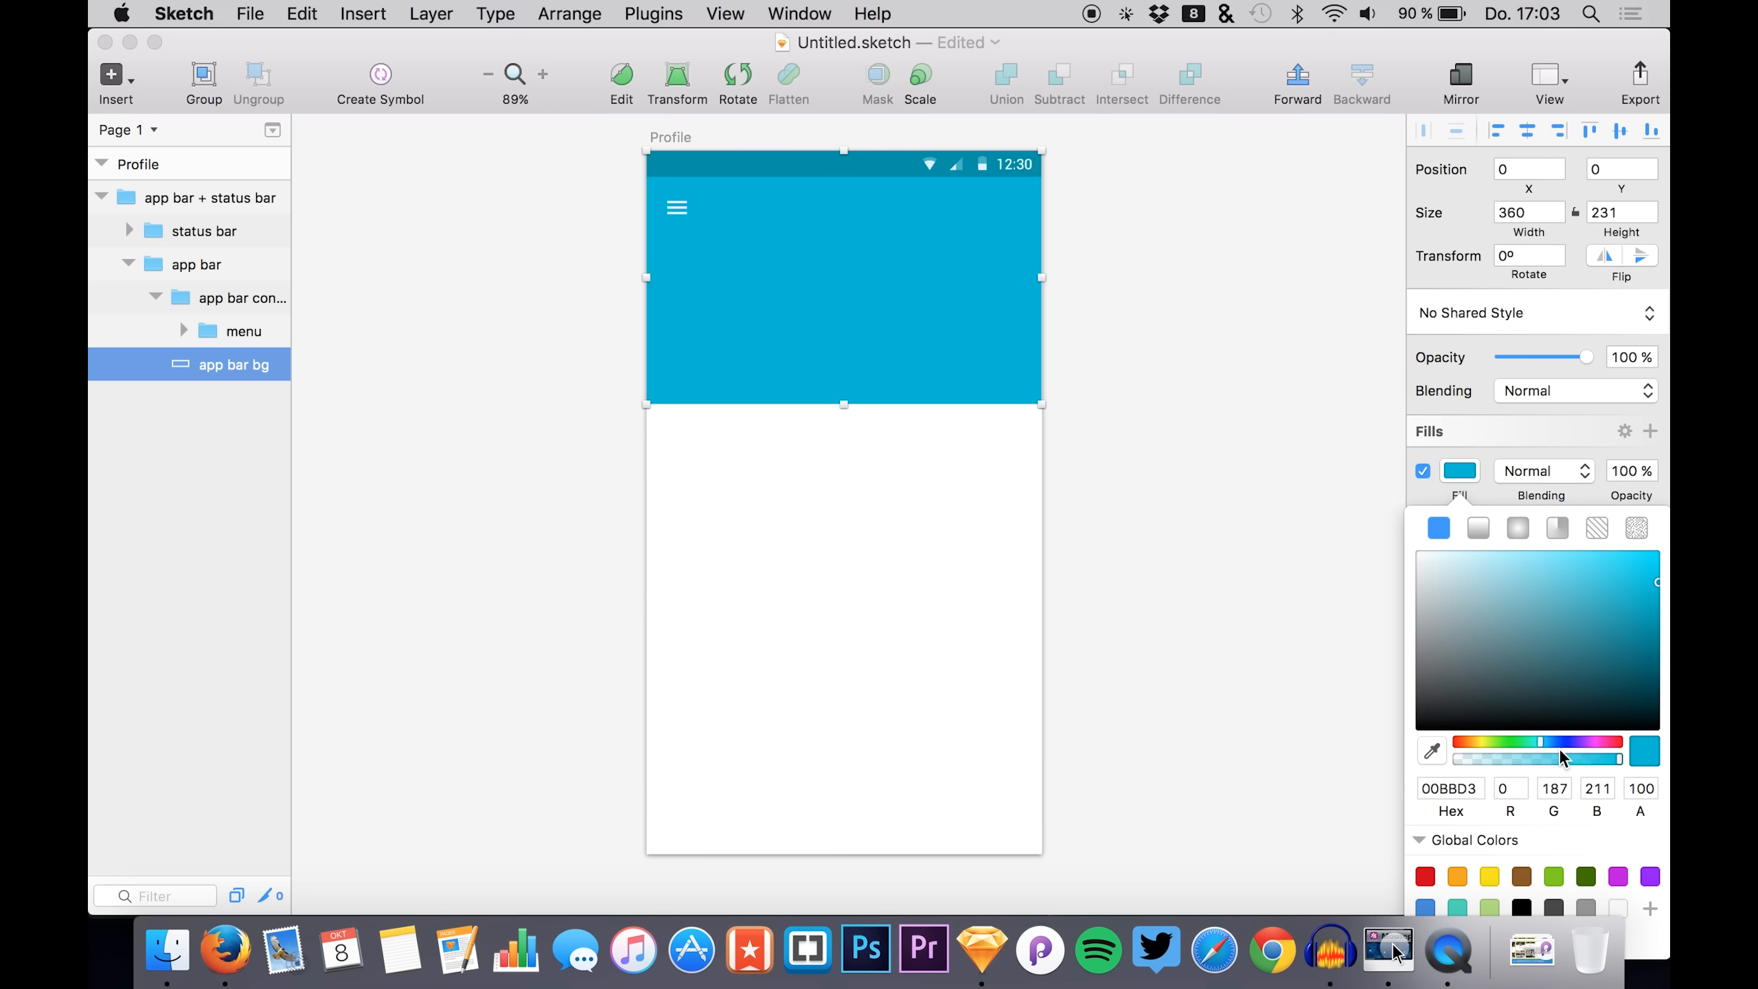
drag(1538, 743, 1494, 739)
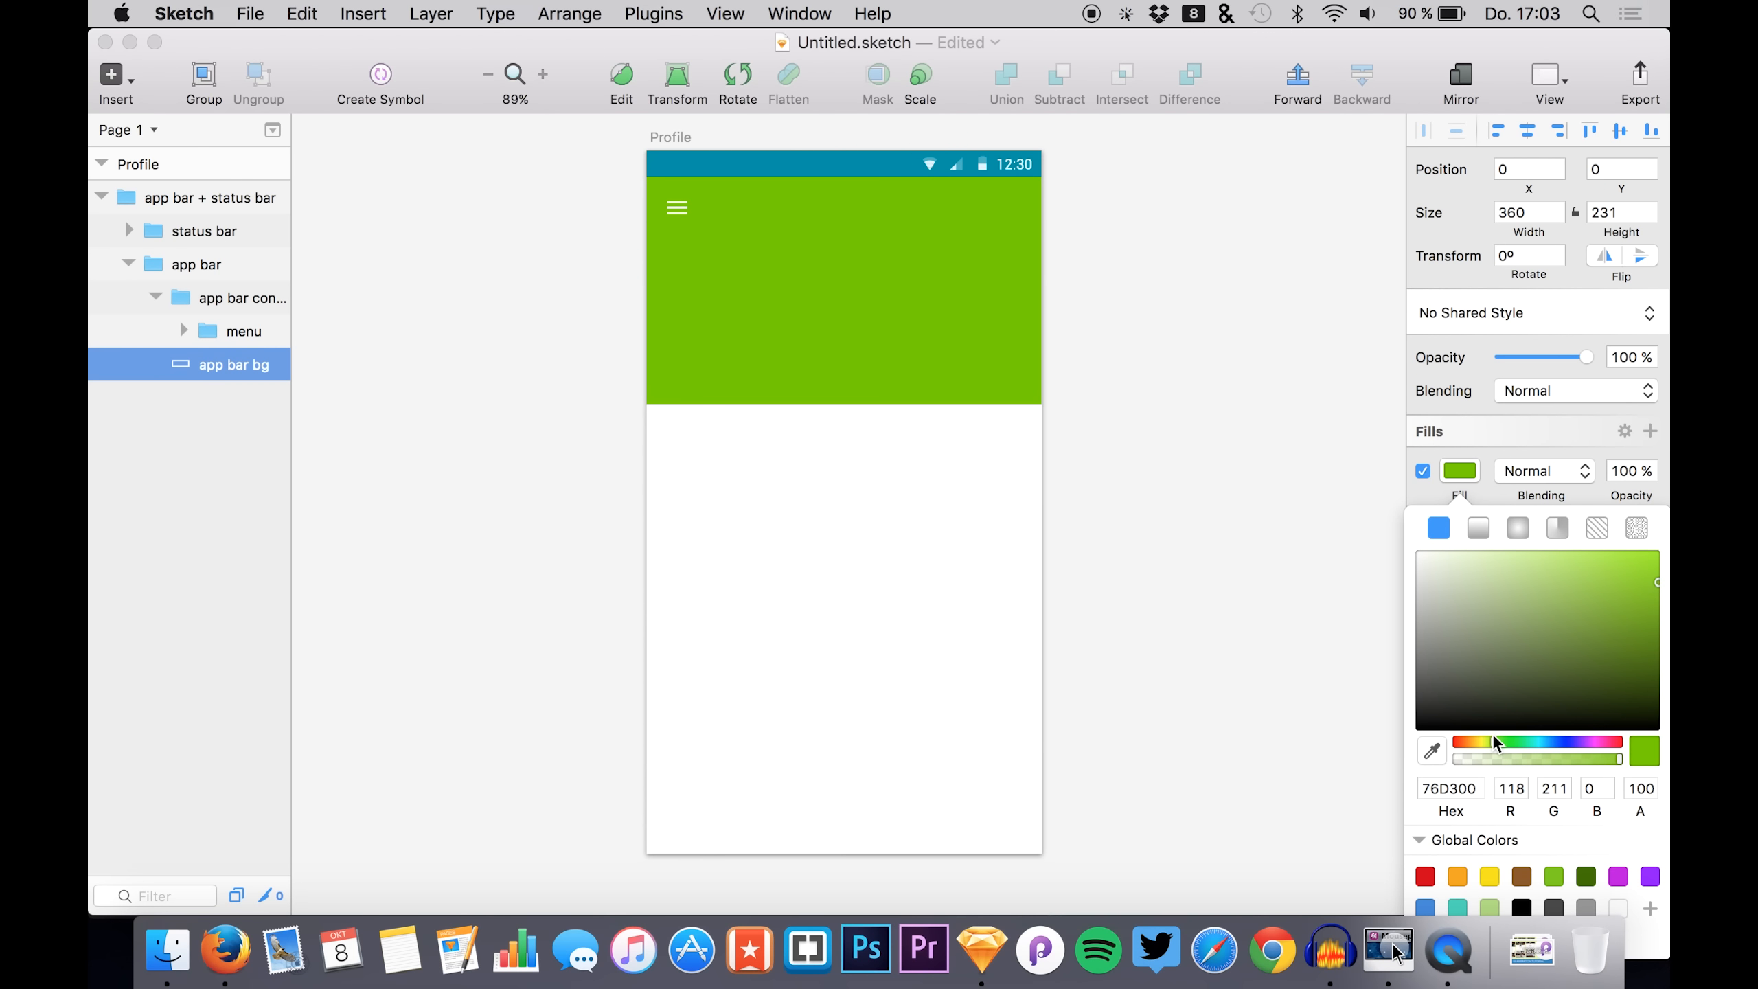
drag(1520, 741, 1528, 741)
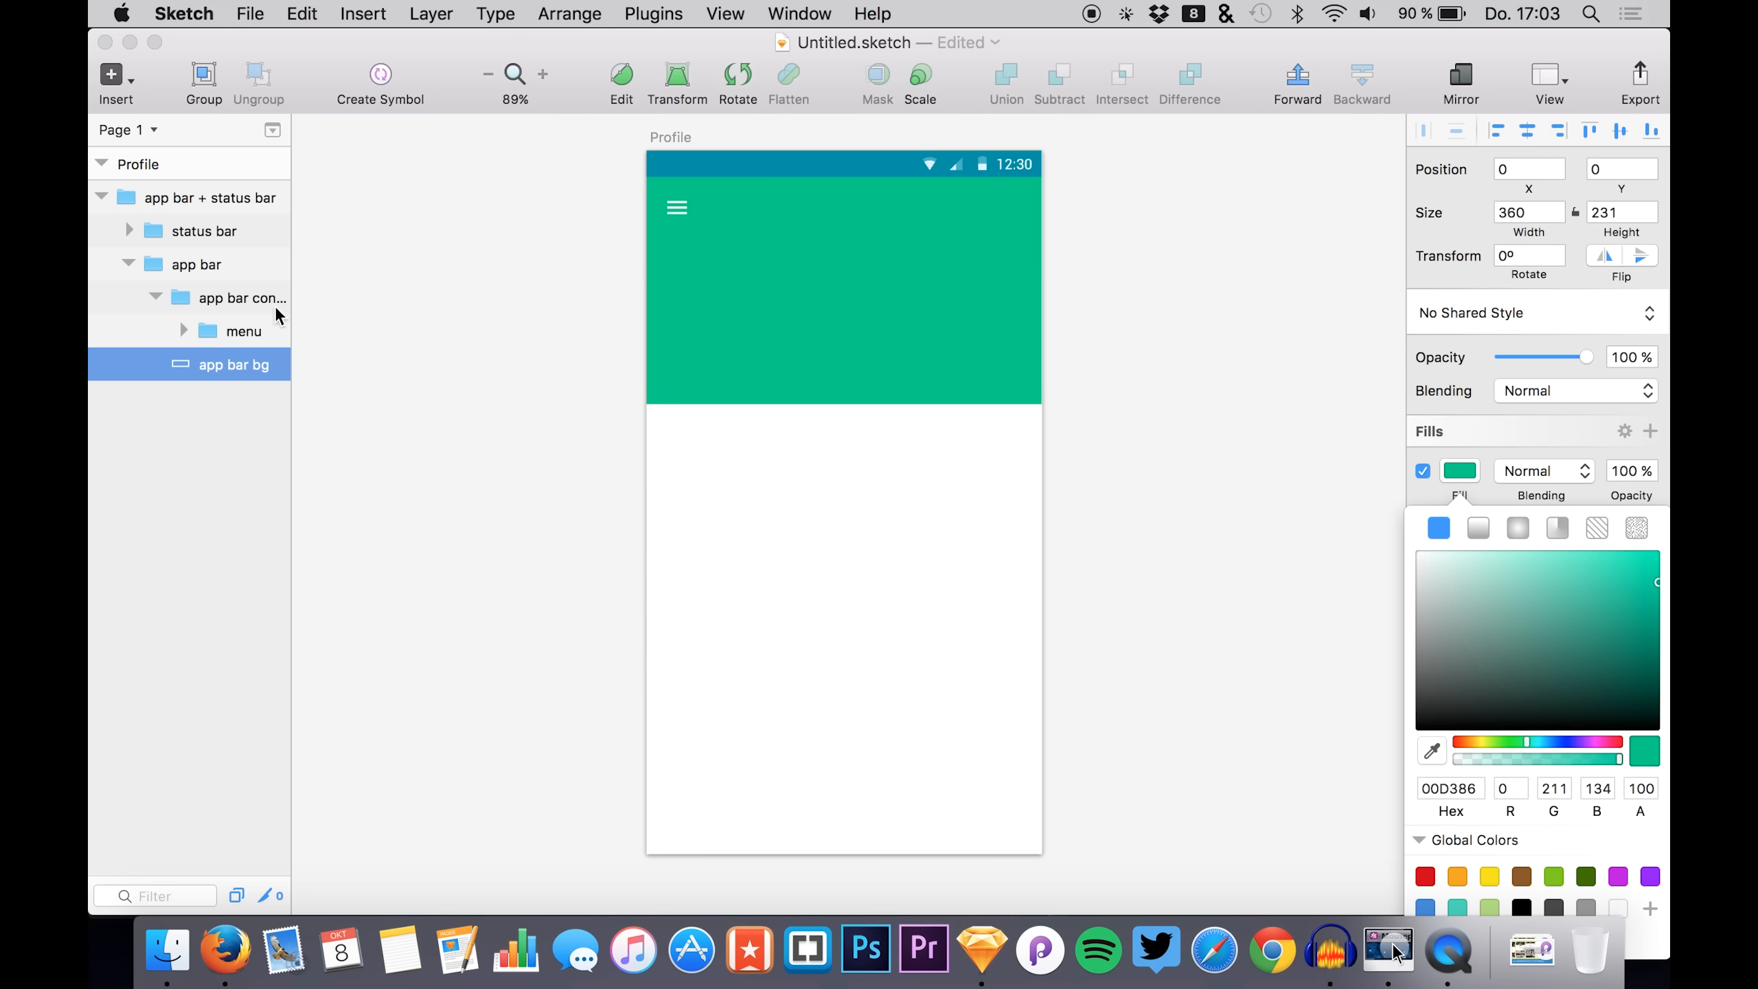
- Change the fill of the status bar bg shape to a darker green, 00BA76, based on the header's sampled green
click(184, 330)
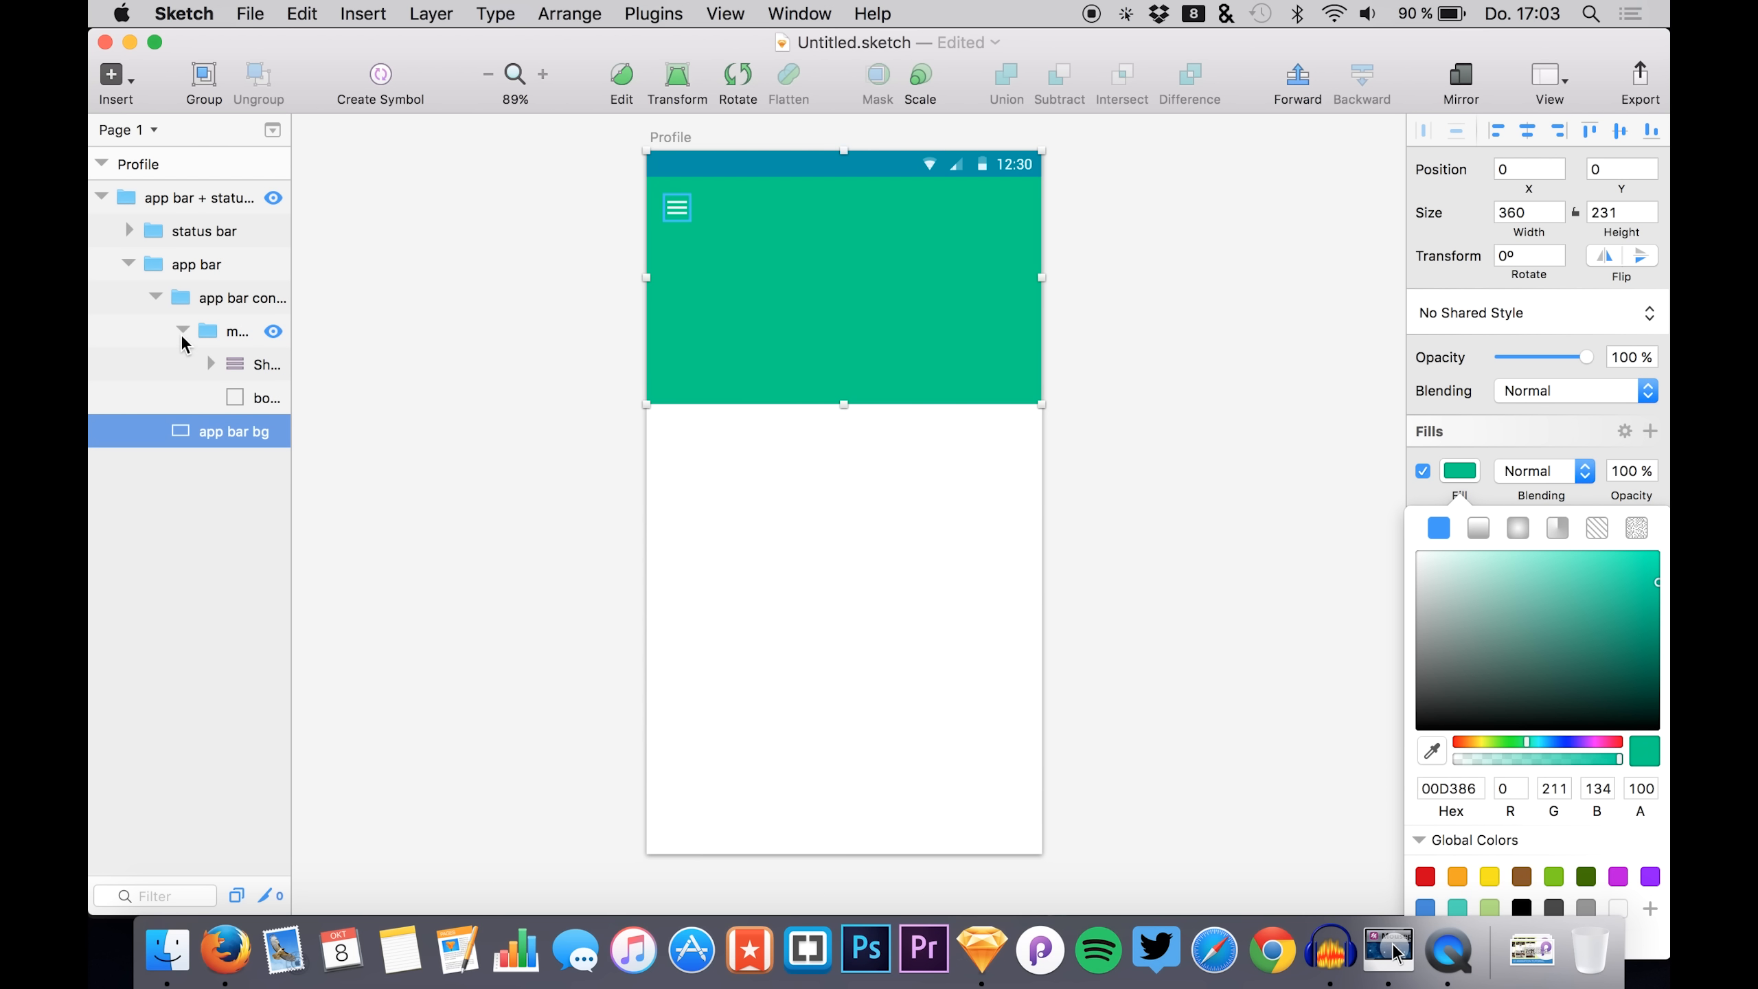
click(243, 397)
click(182, 331)
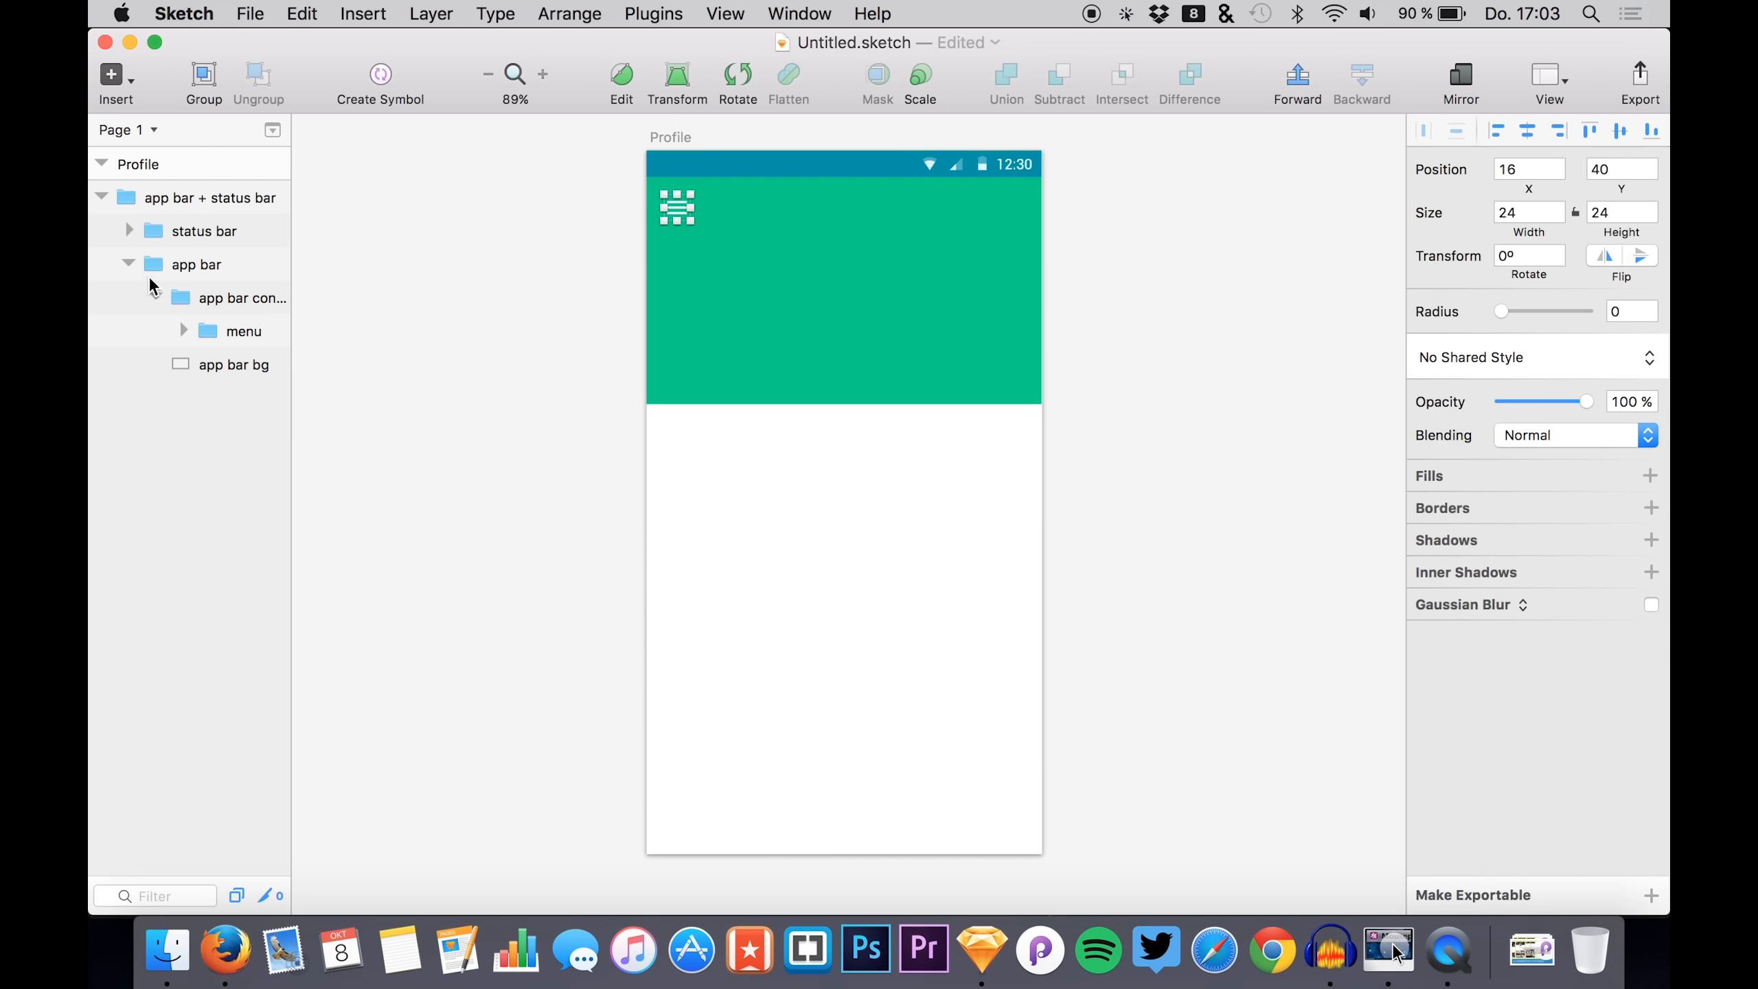
click(138, 229)
click(128, 230)
click(174, 297)
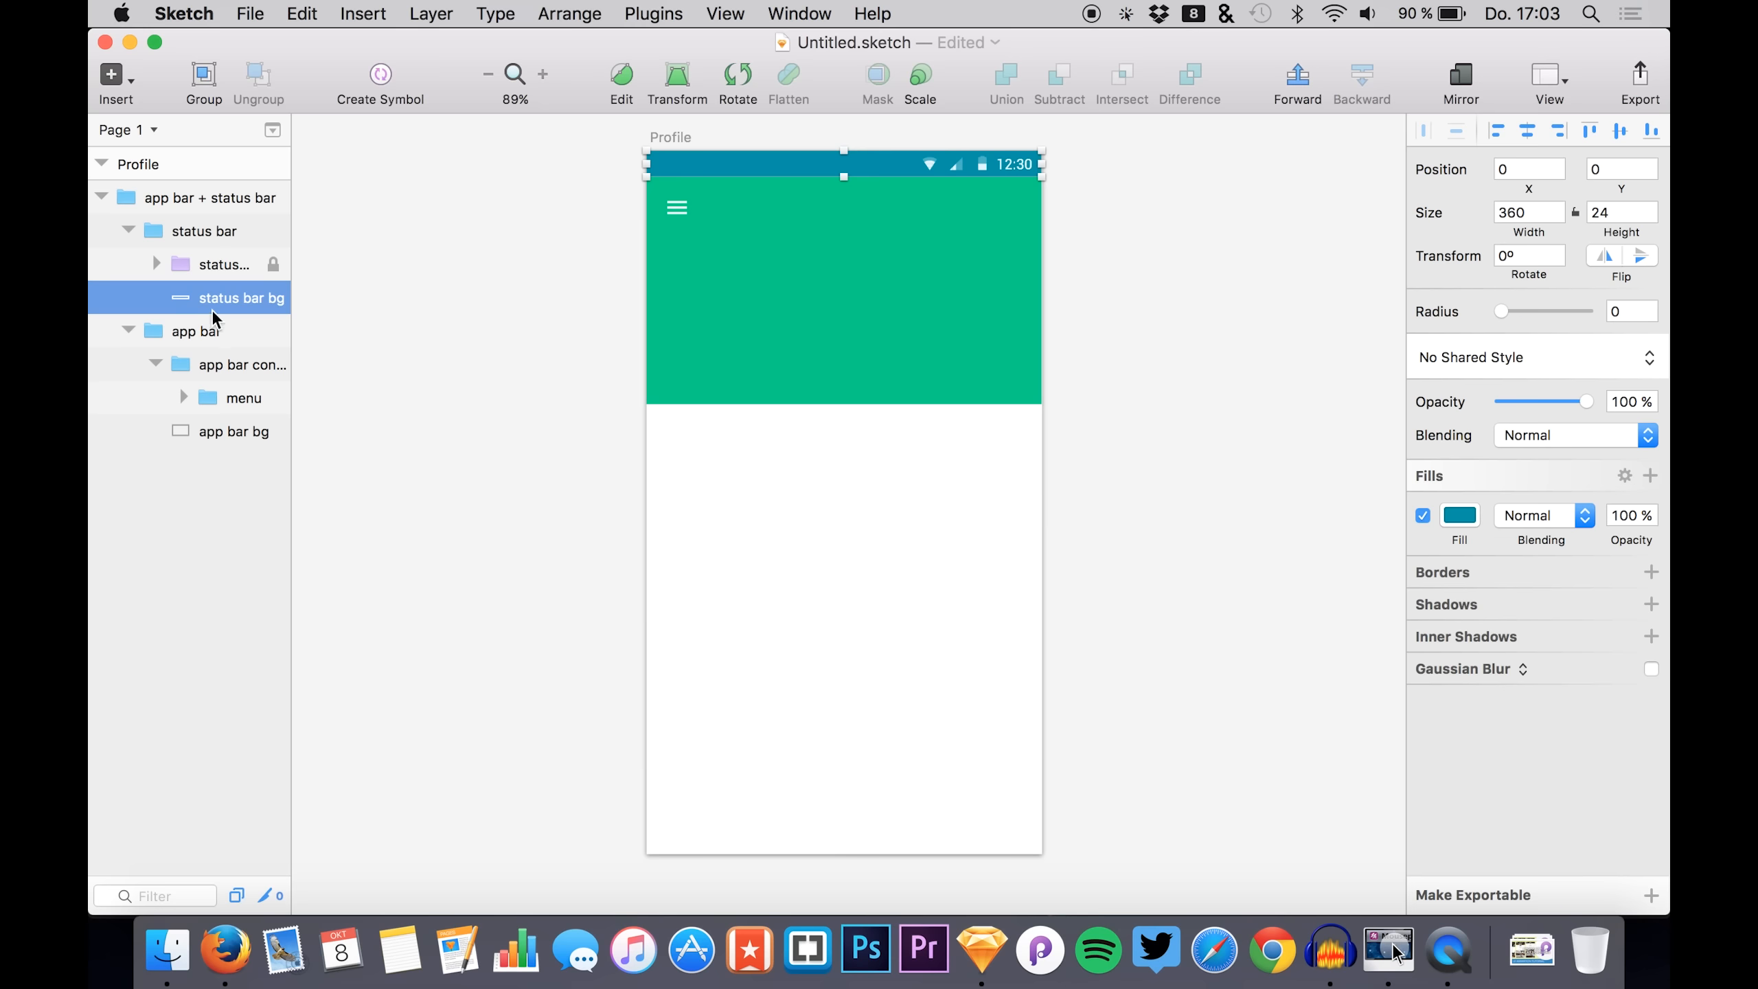
click(1460, 512)
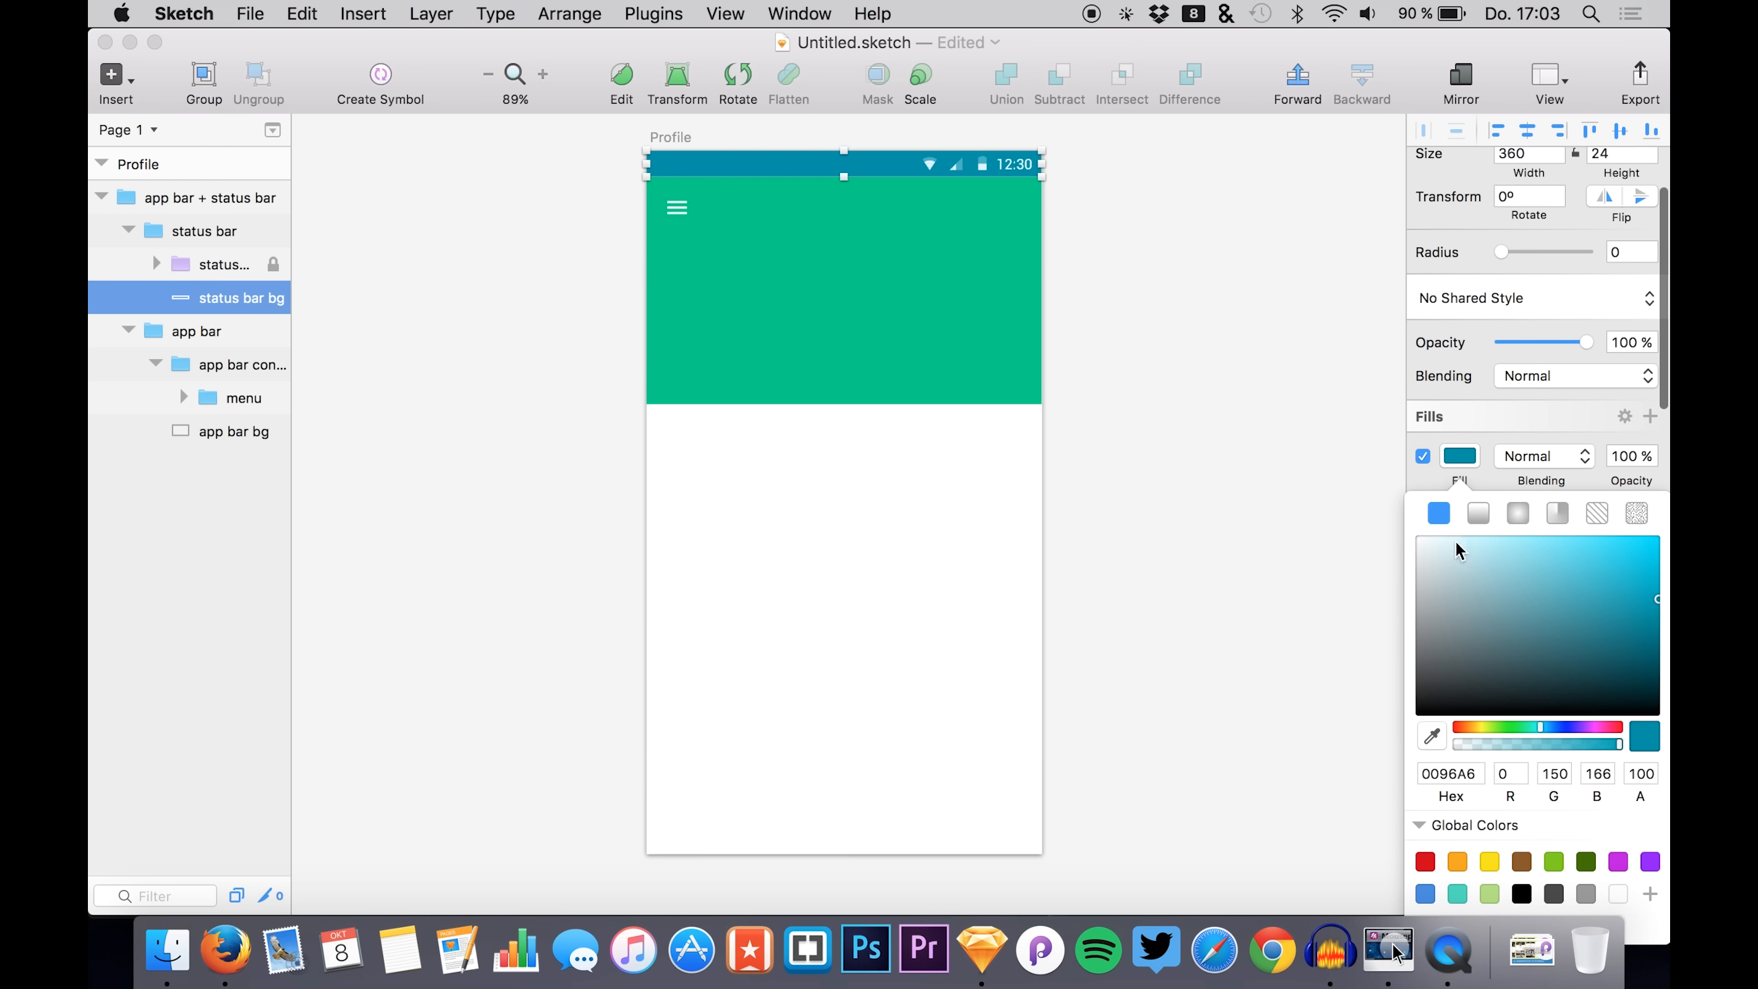
click(1431, 736)
click(844, 258)
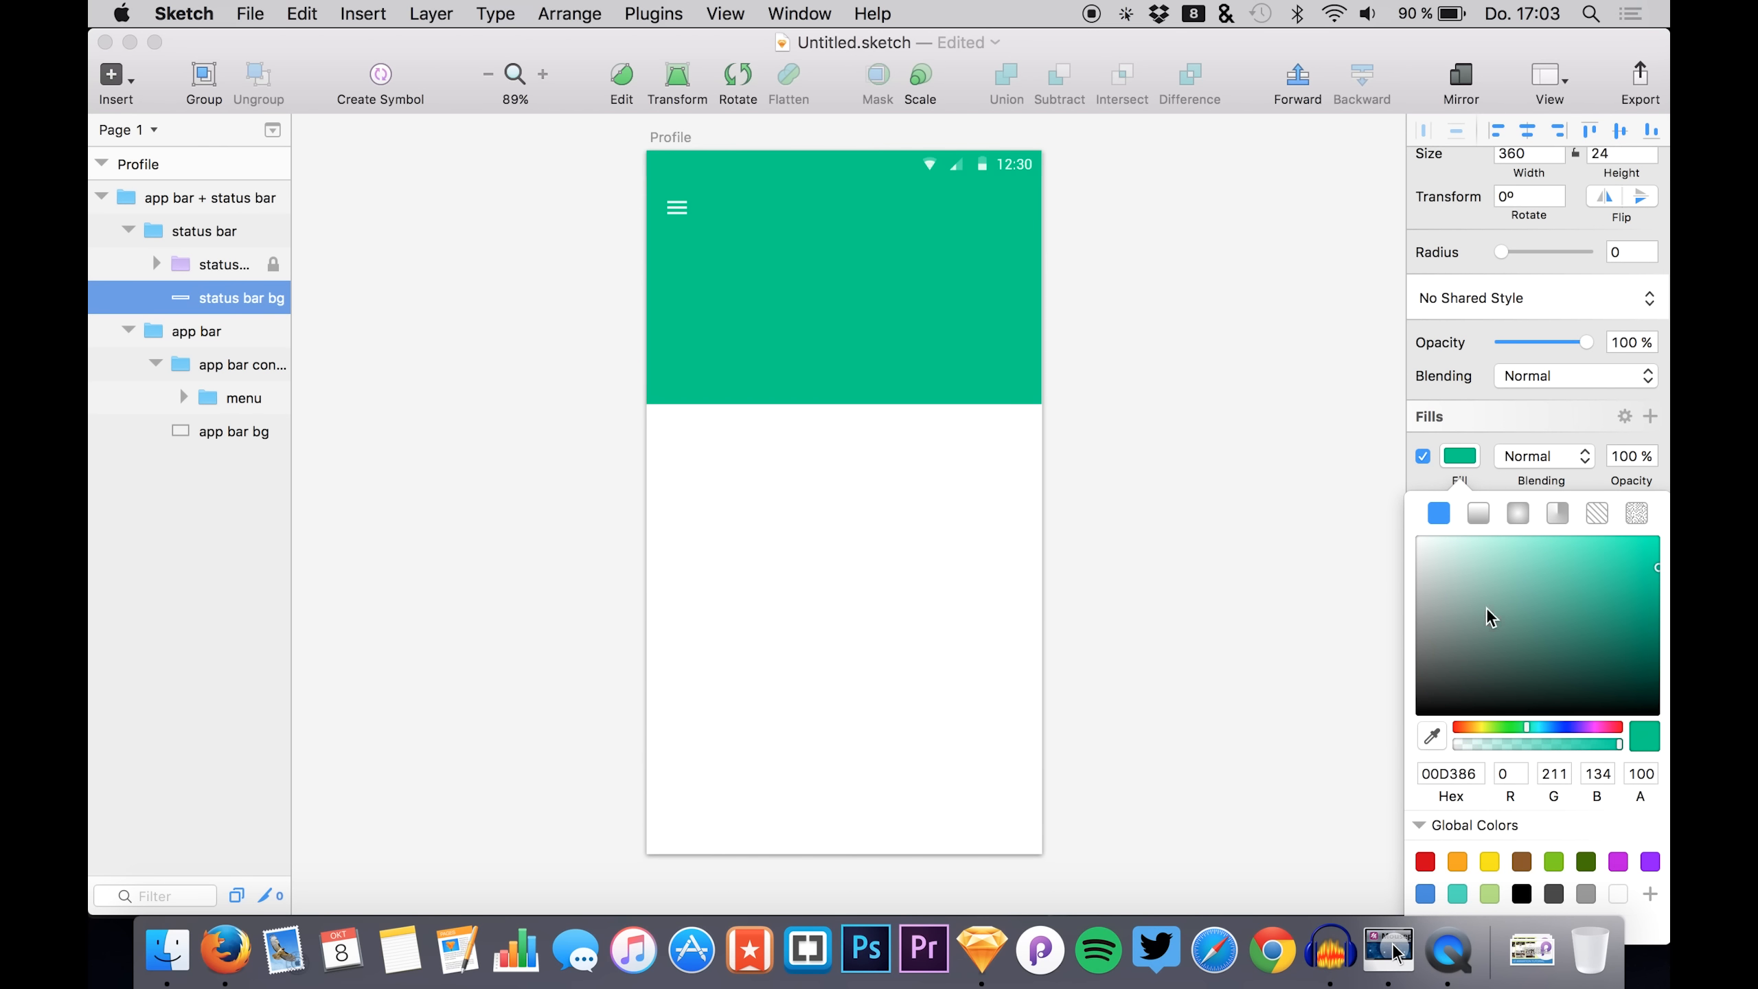
drag(1634, 592, 1667, 585)
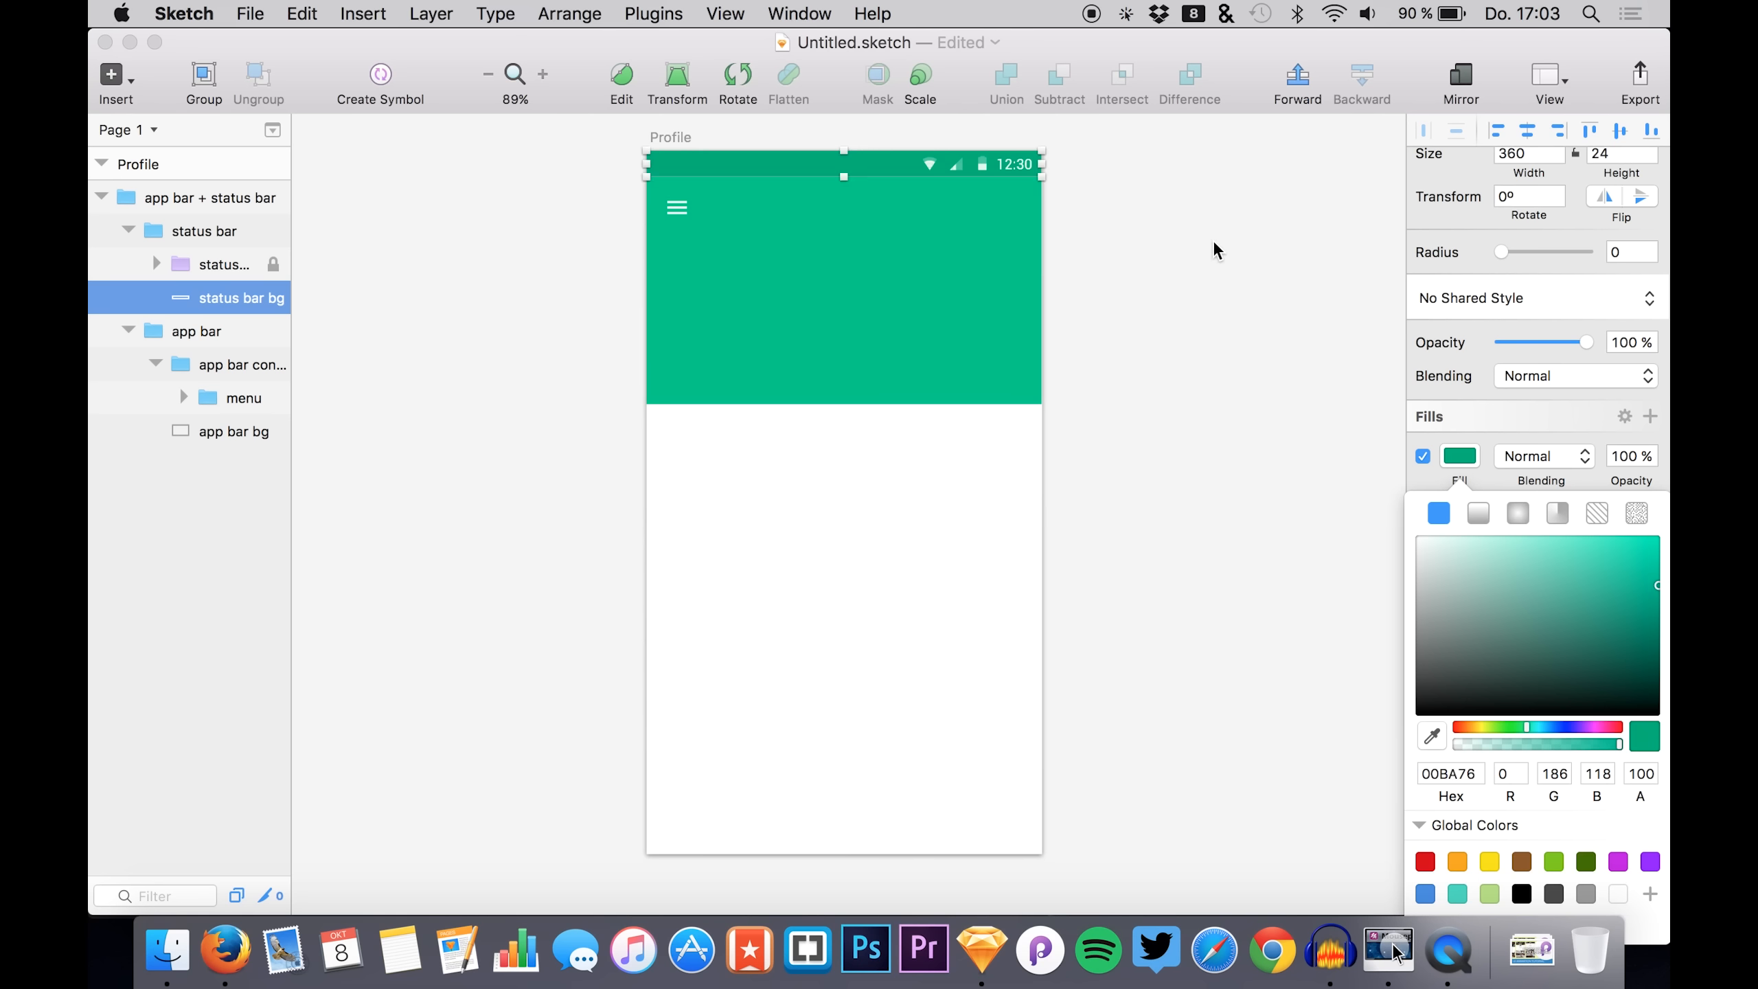
click(1214, 244)
click(1214, 243)
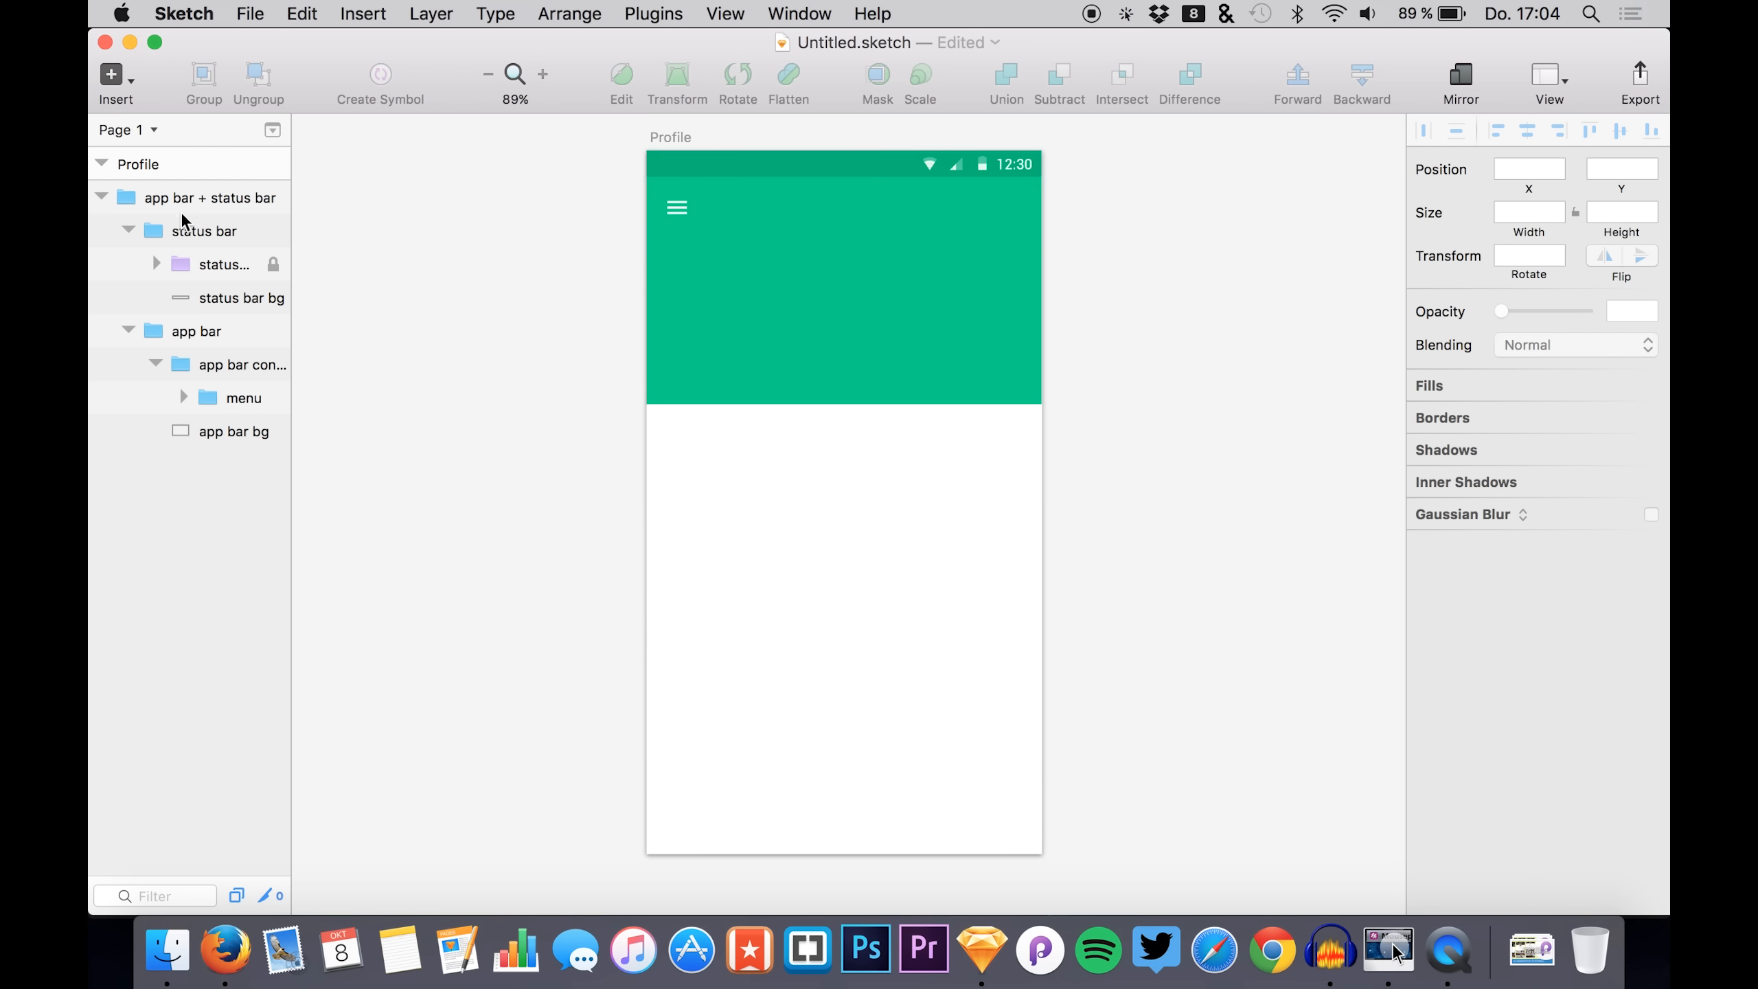
- Collapse the status bar and app bar groups and rename their parent group as "top"
click(129, 231)
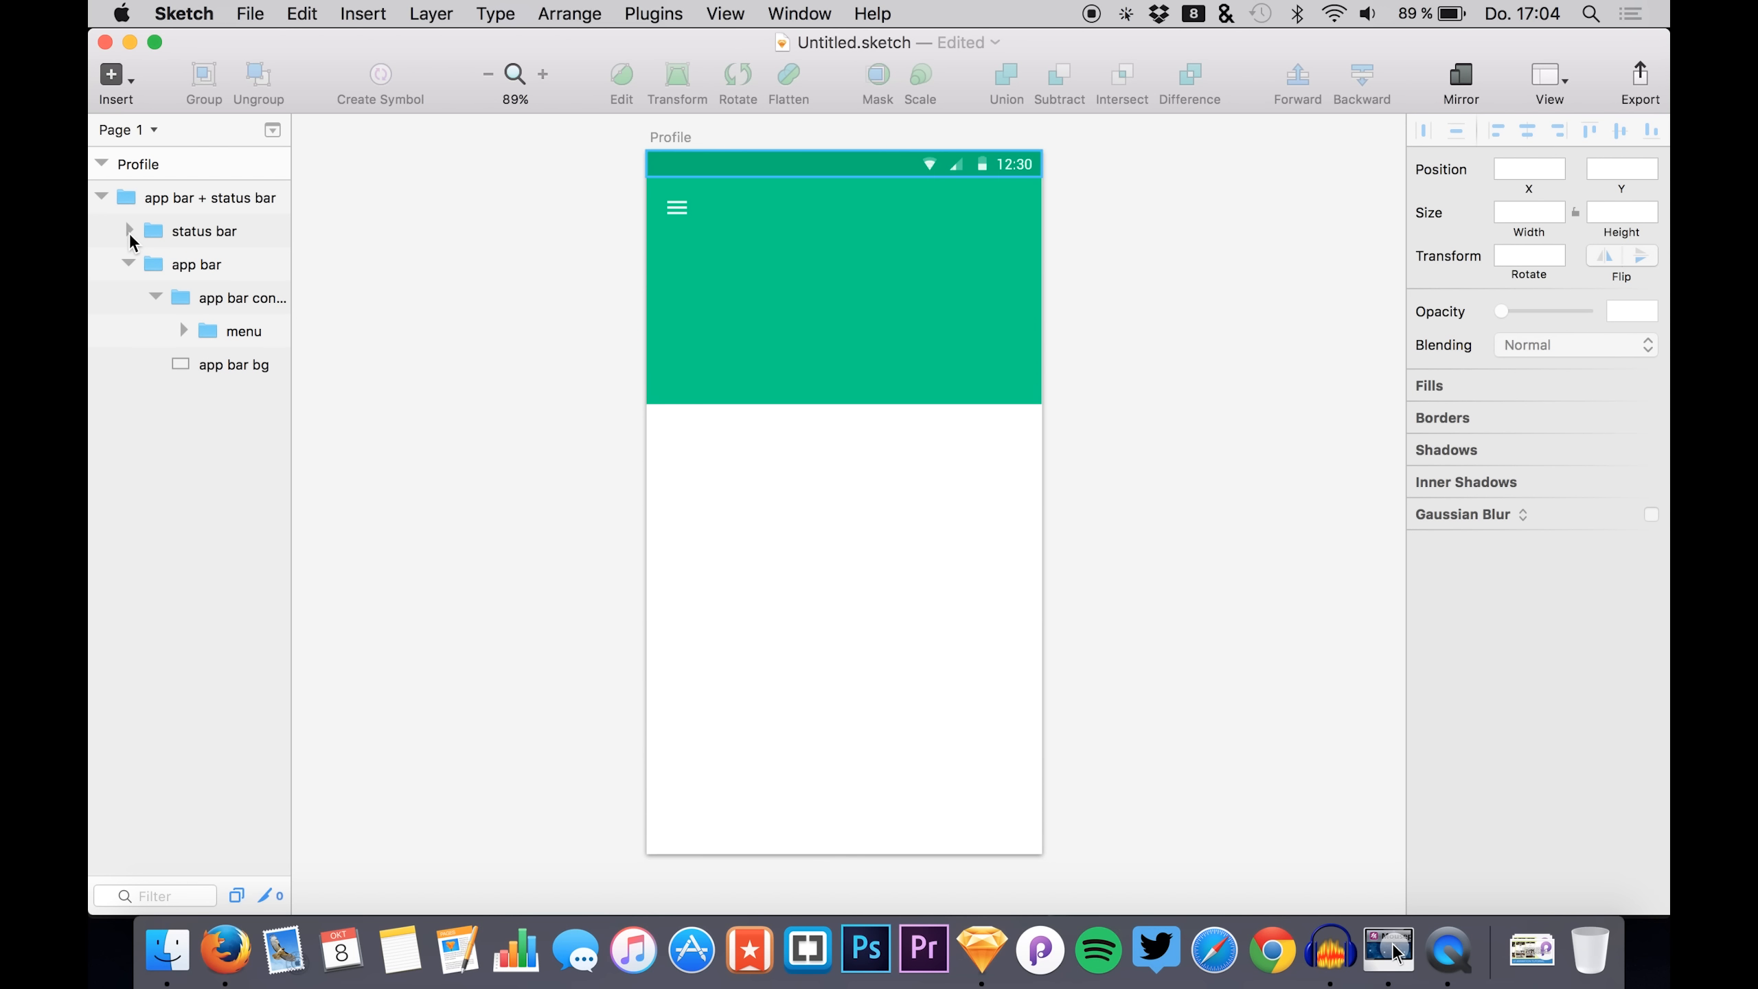
click(129, 263)
click(105, 198)
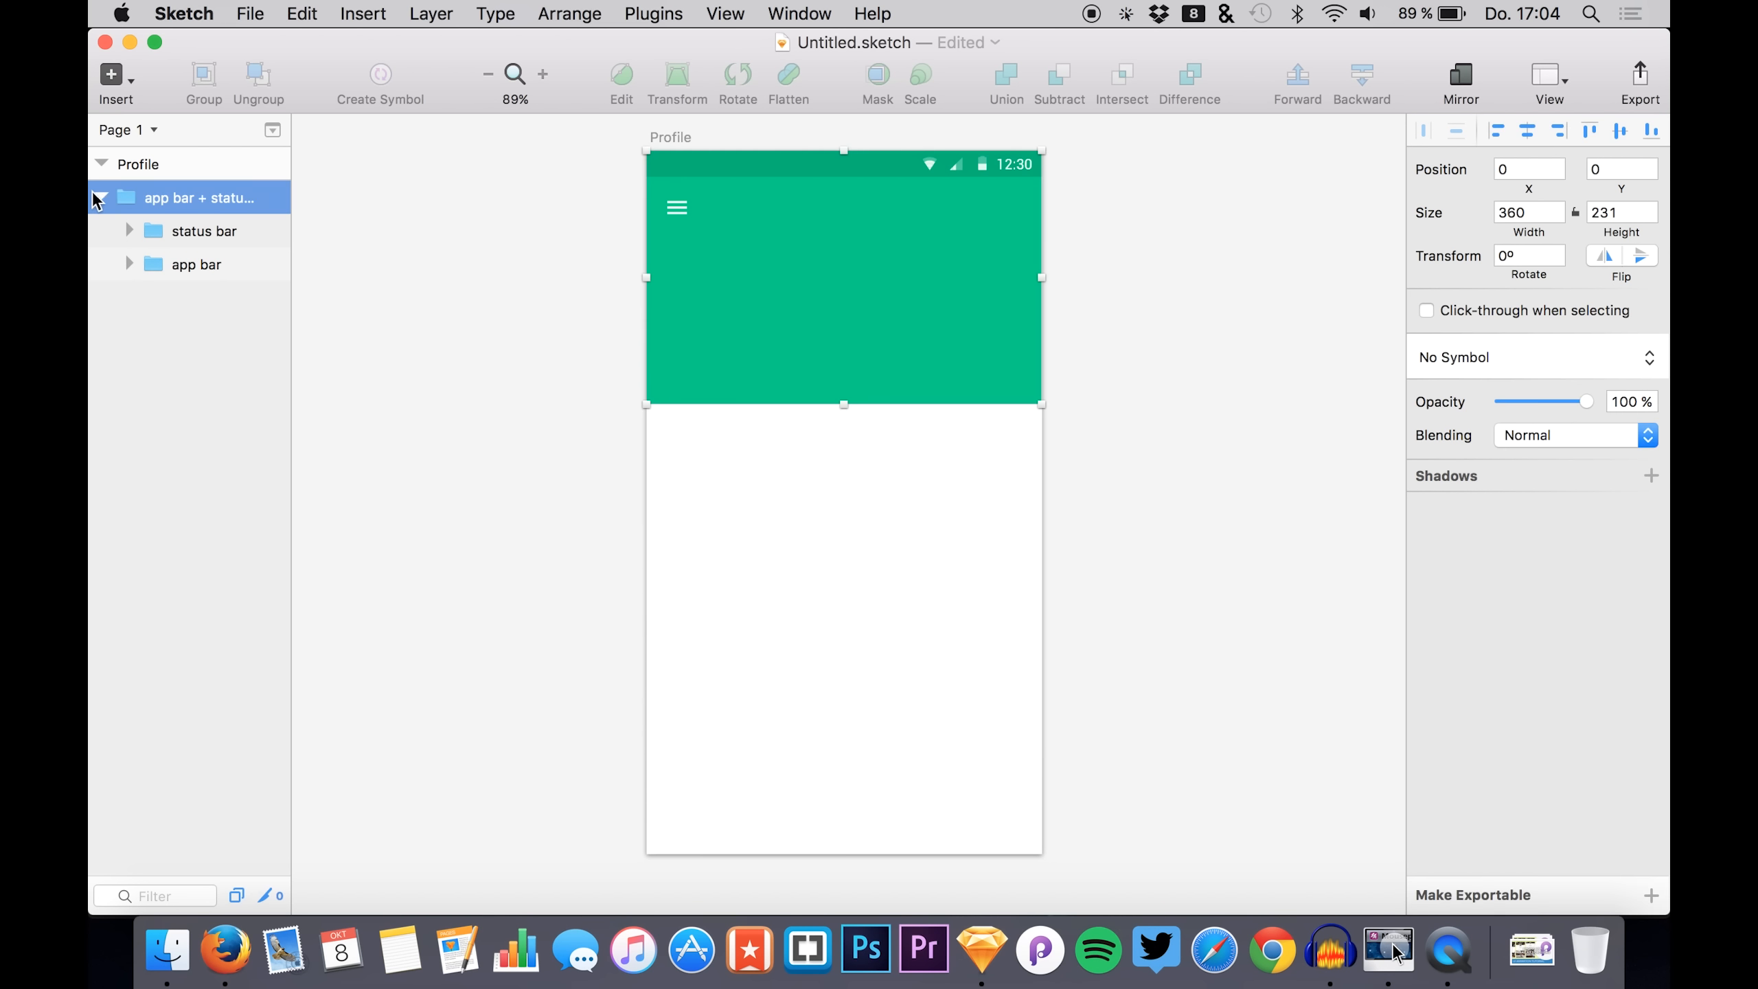
click(101, 197)
double_click(173, 196)
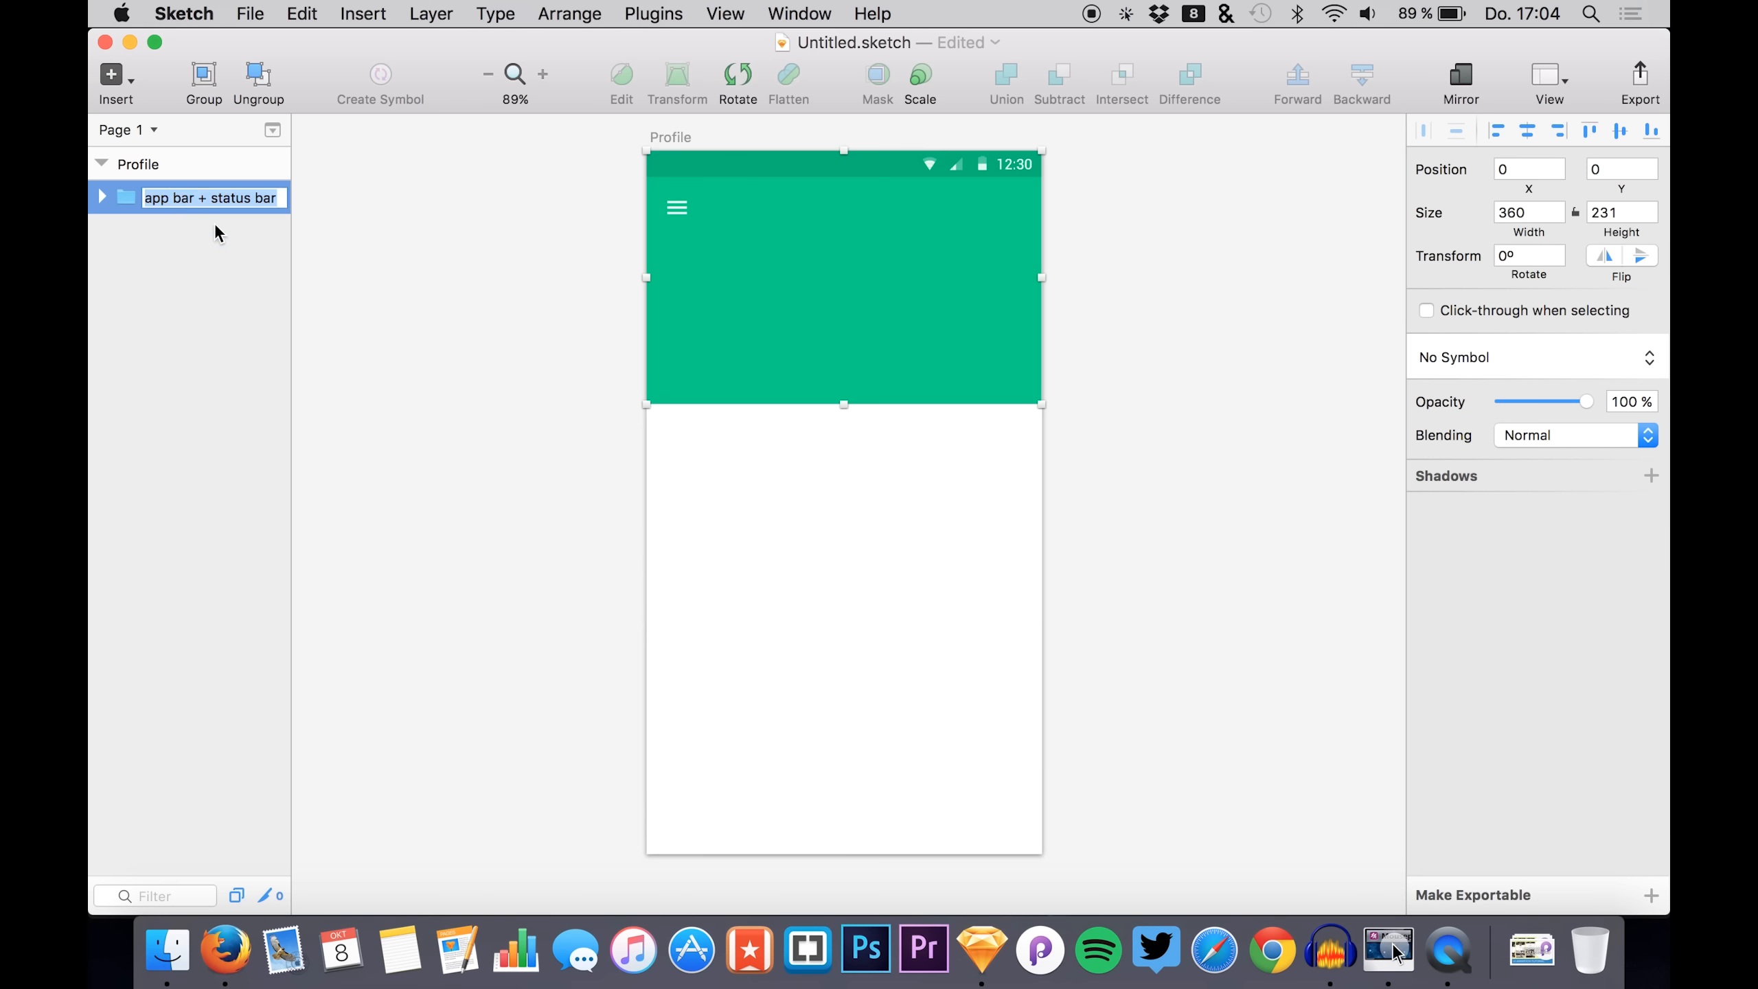
text(top)
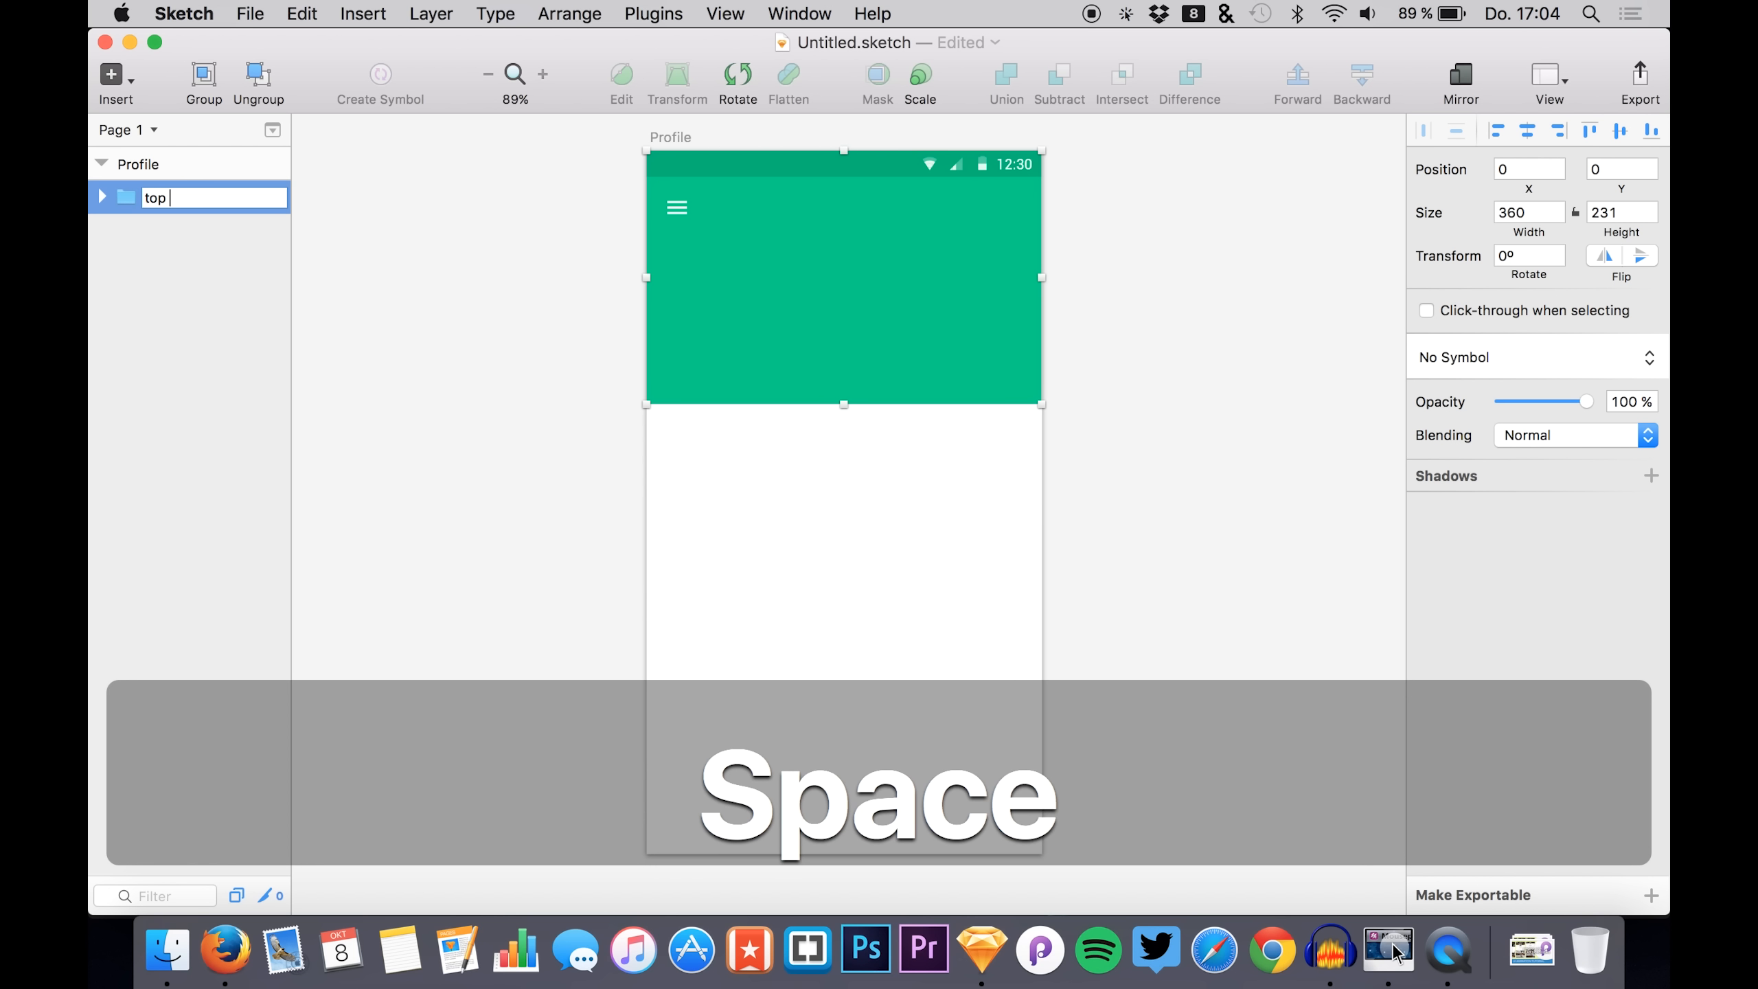
key(Return)
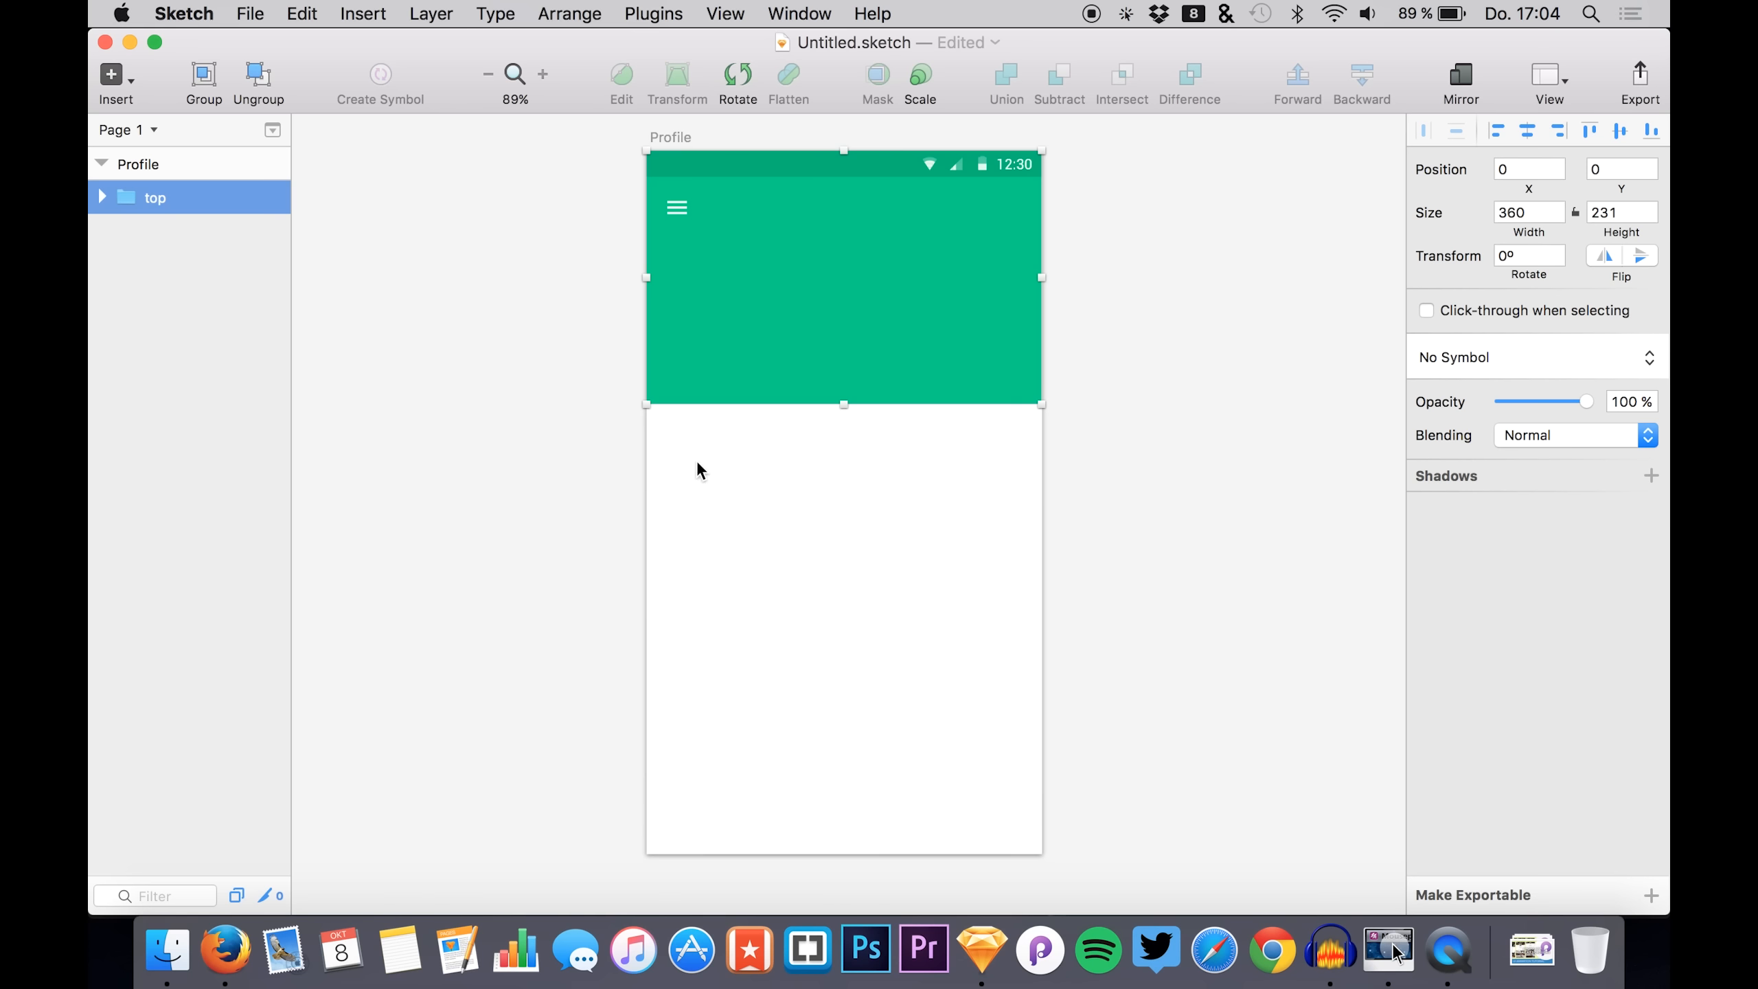
- Draw a borderless 180 × 115 px rectangle directly under the header's left half and place its layer below the top group
key(r)
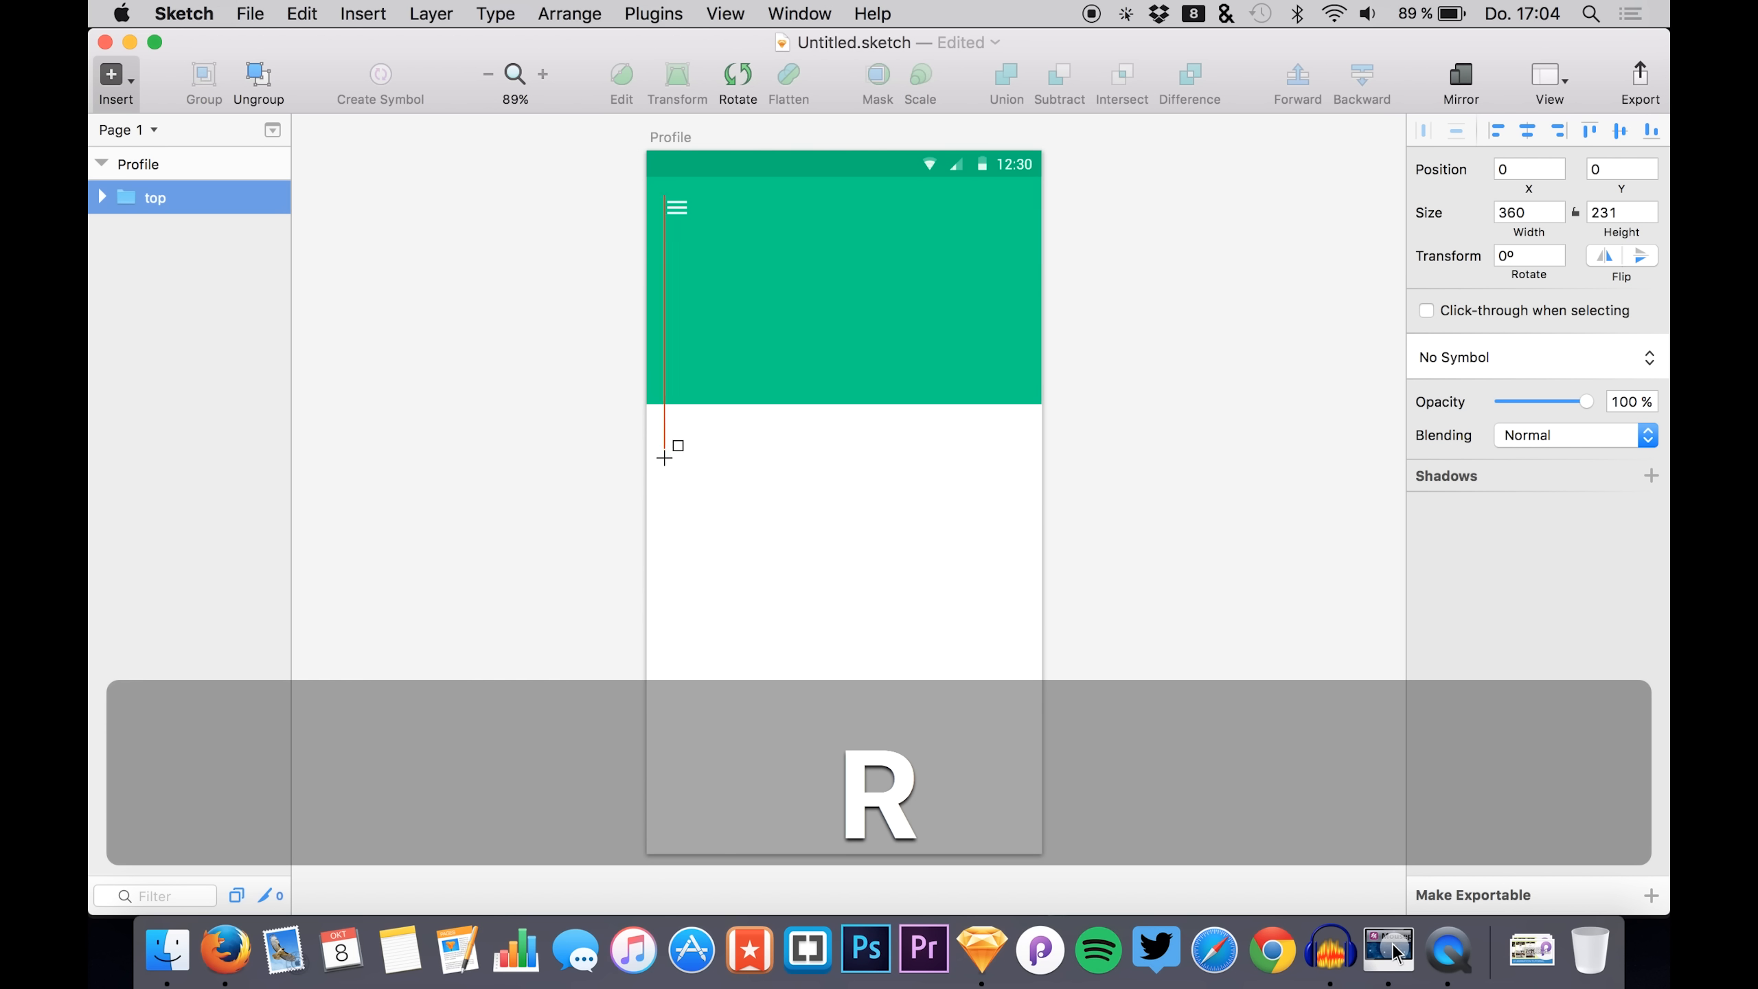
drag(644, 407, 844, 531)
drag(155, 200, 171, 285)
click(1423, 612)
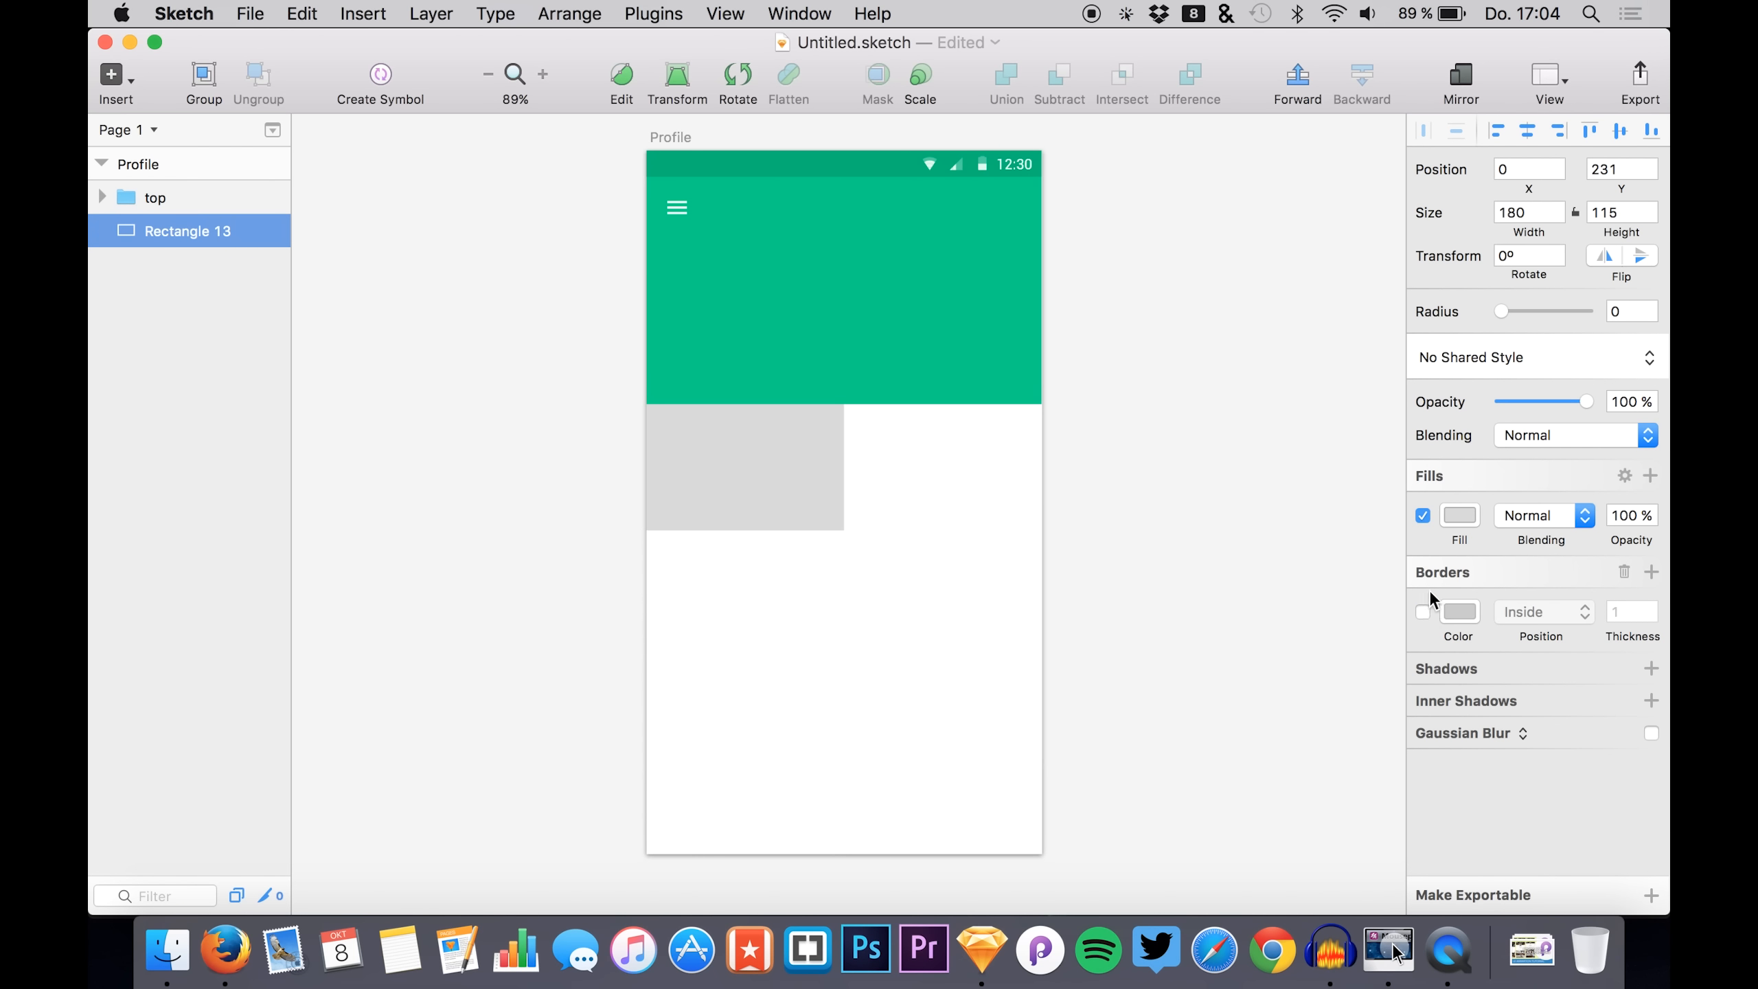
- Change the new rectangle's fill to light yellow F6FF85
click(1452, 512)
drag(1503, 732, 1476, 727)
drag(1505, 645, 1530, 525)
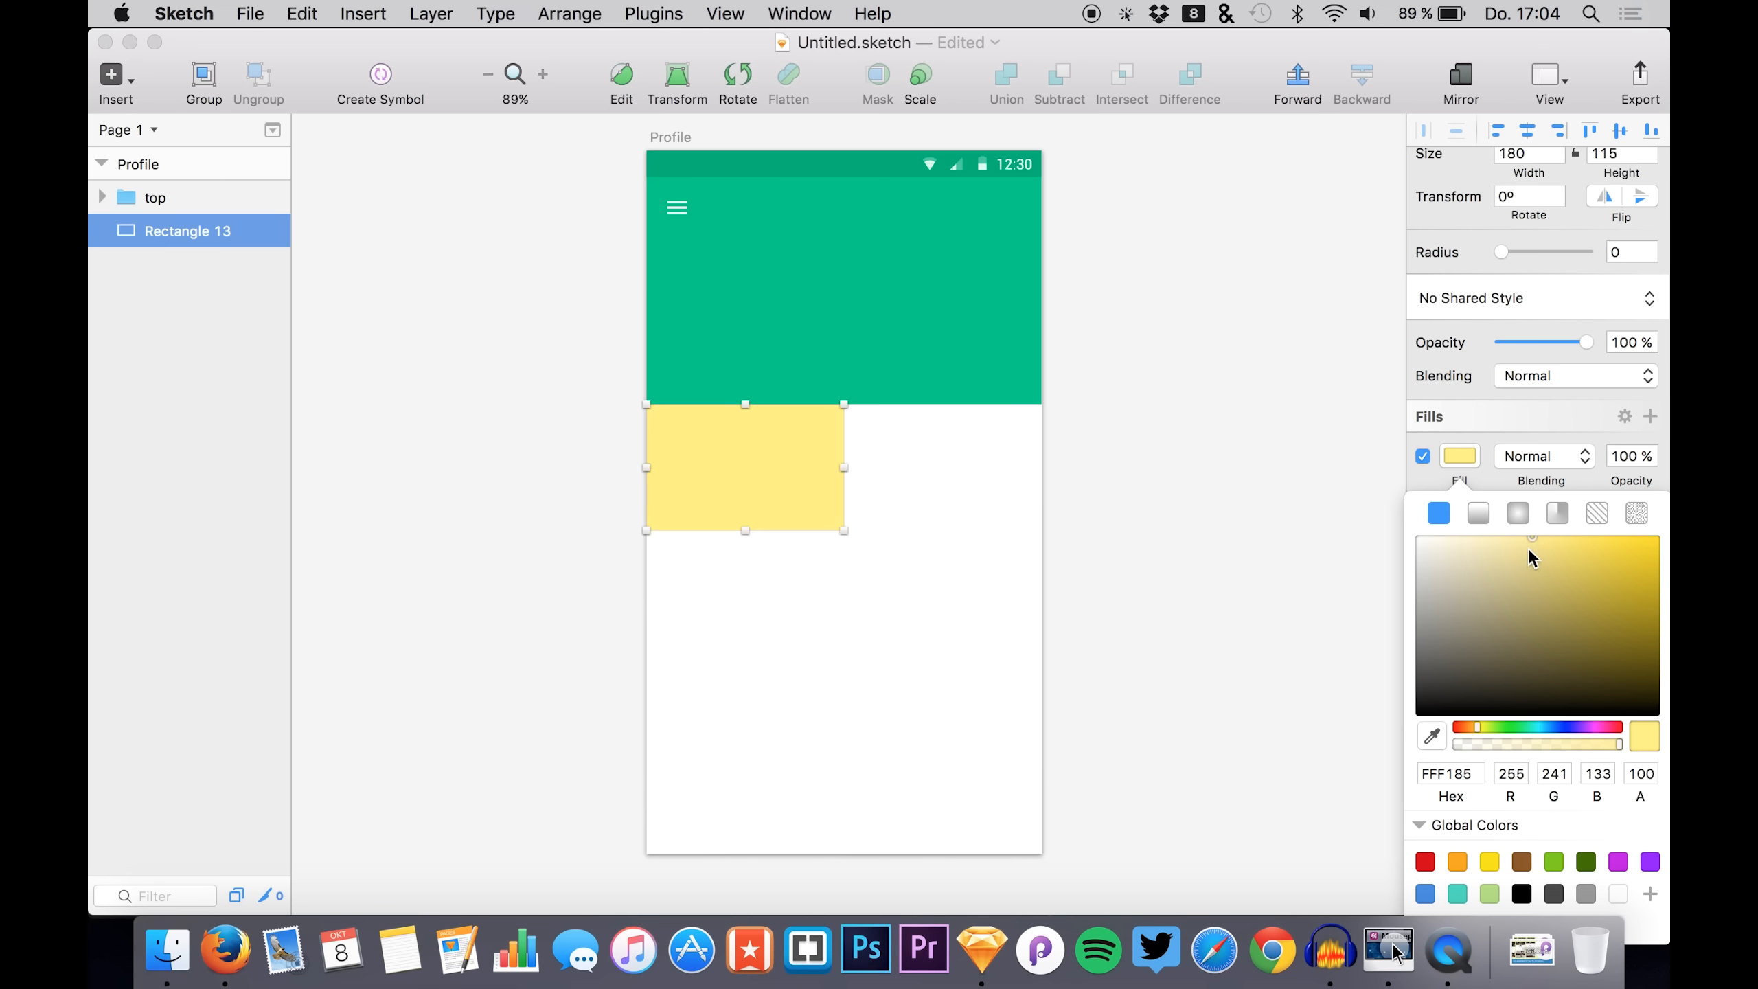
drag(1485, 726, 1484, 731)
- Duplicate the yellow rectangle into the empty right half of its row and change the copy's fill to a medium blue
key(super+v)
drag(690, 442, 896, 431)
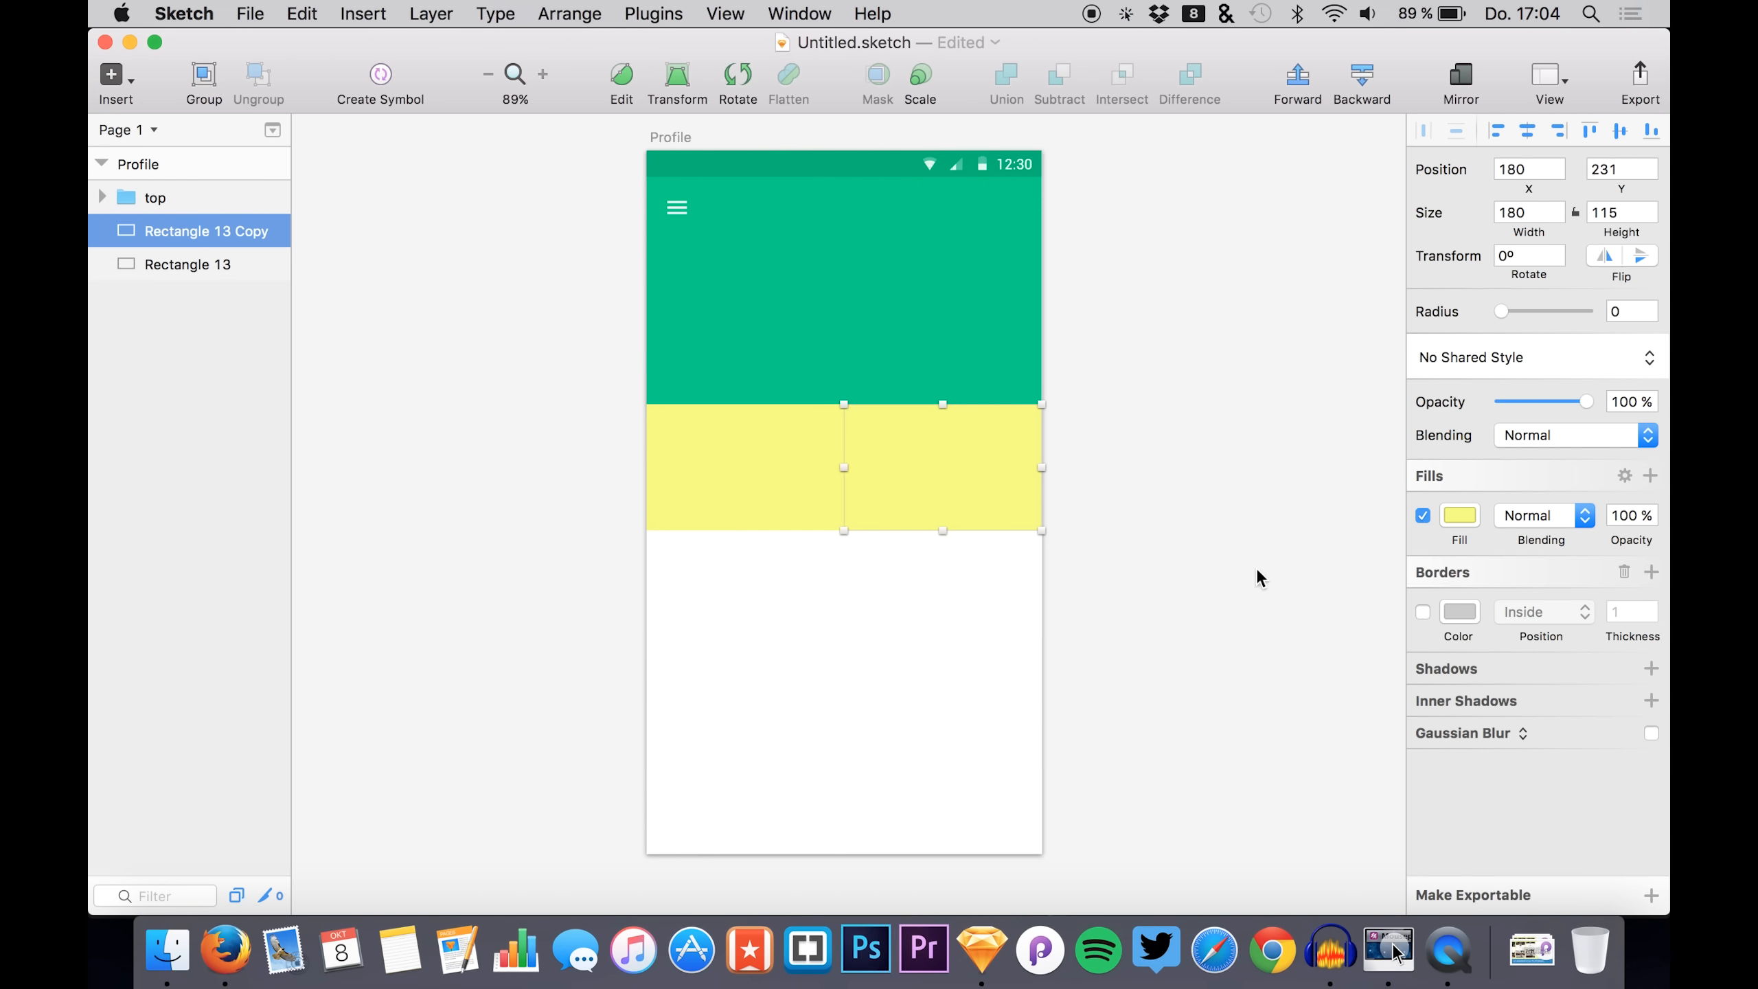
click(1468, 518)
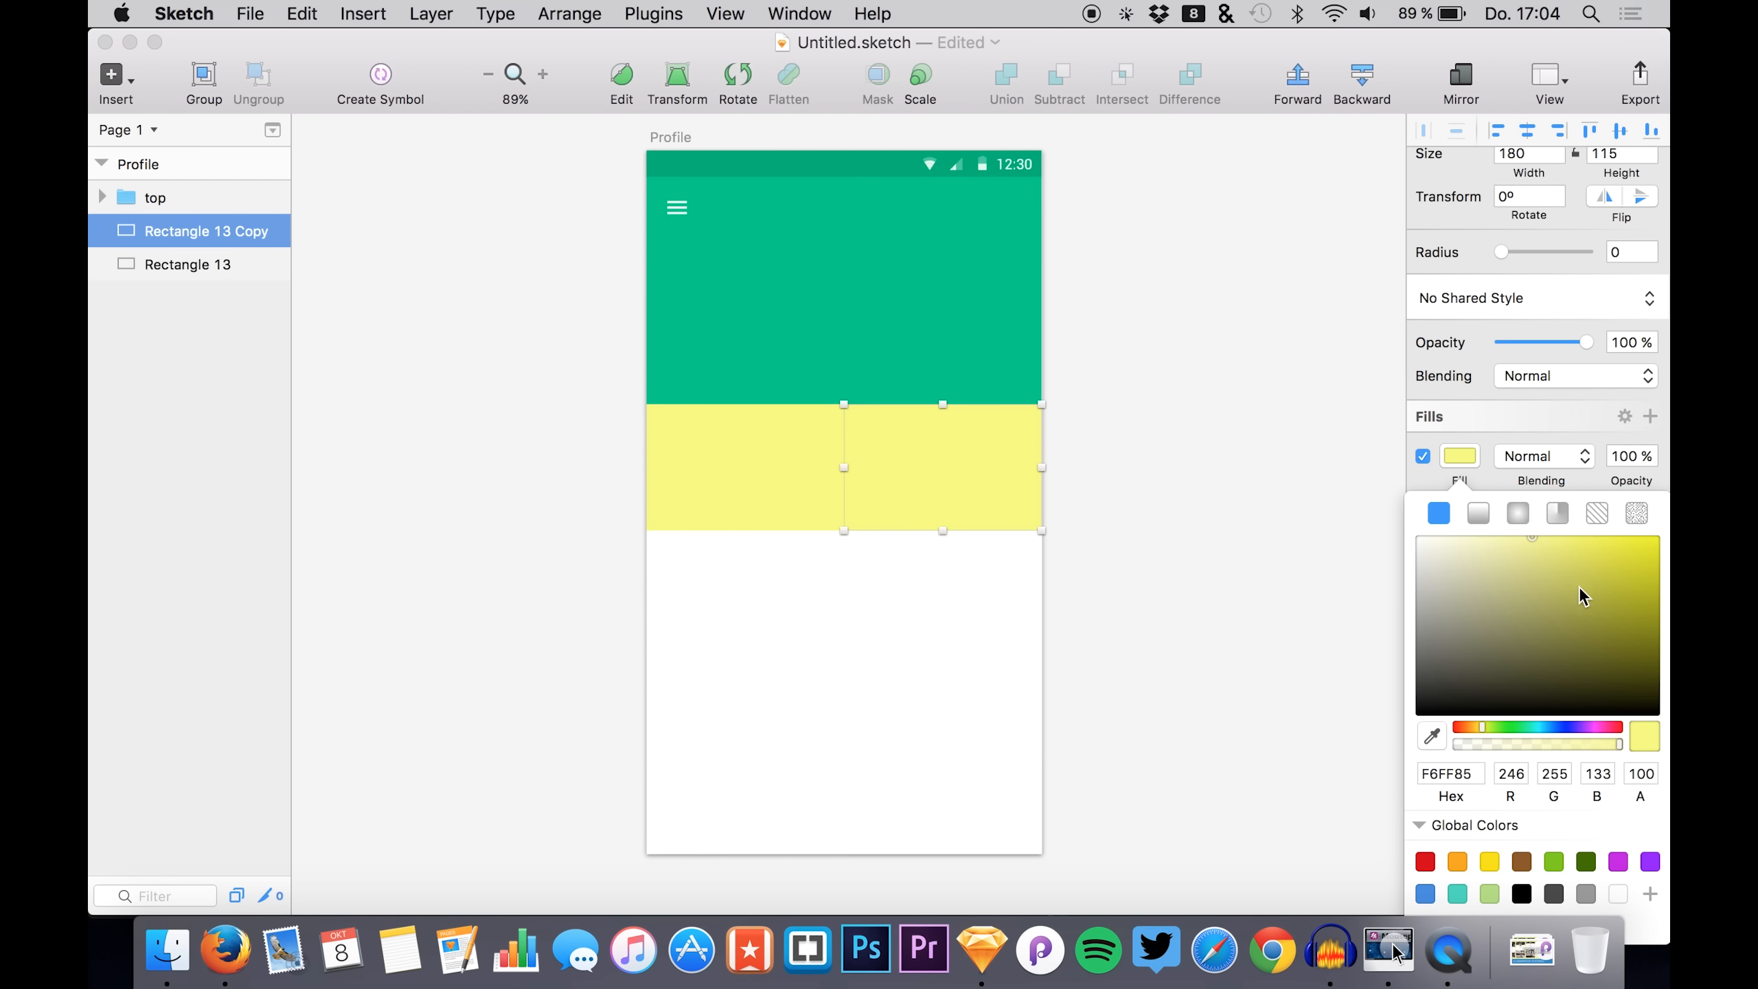
drag(1579, 728, 1560, 724)
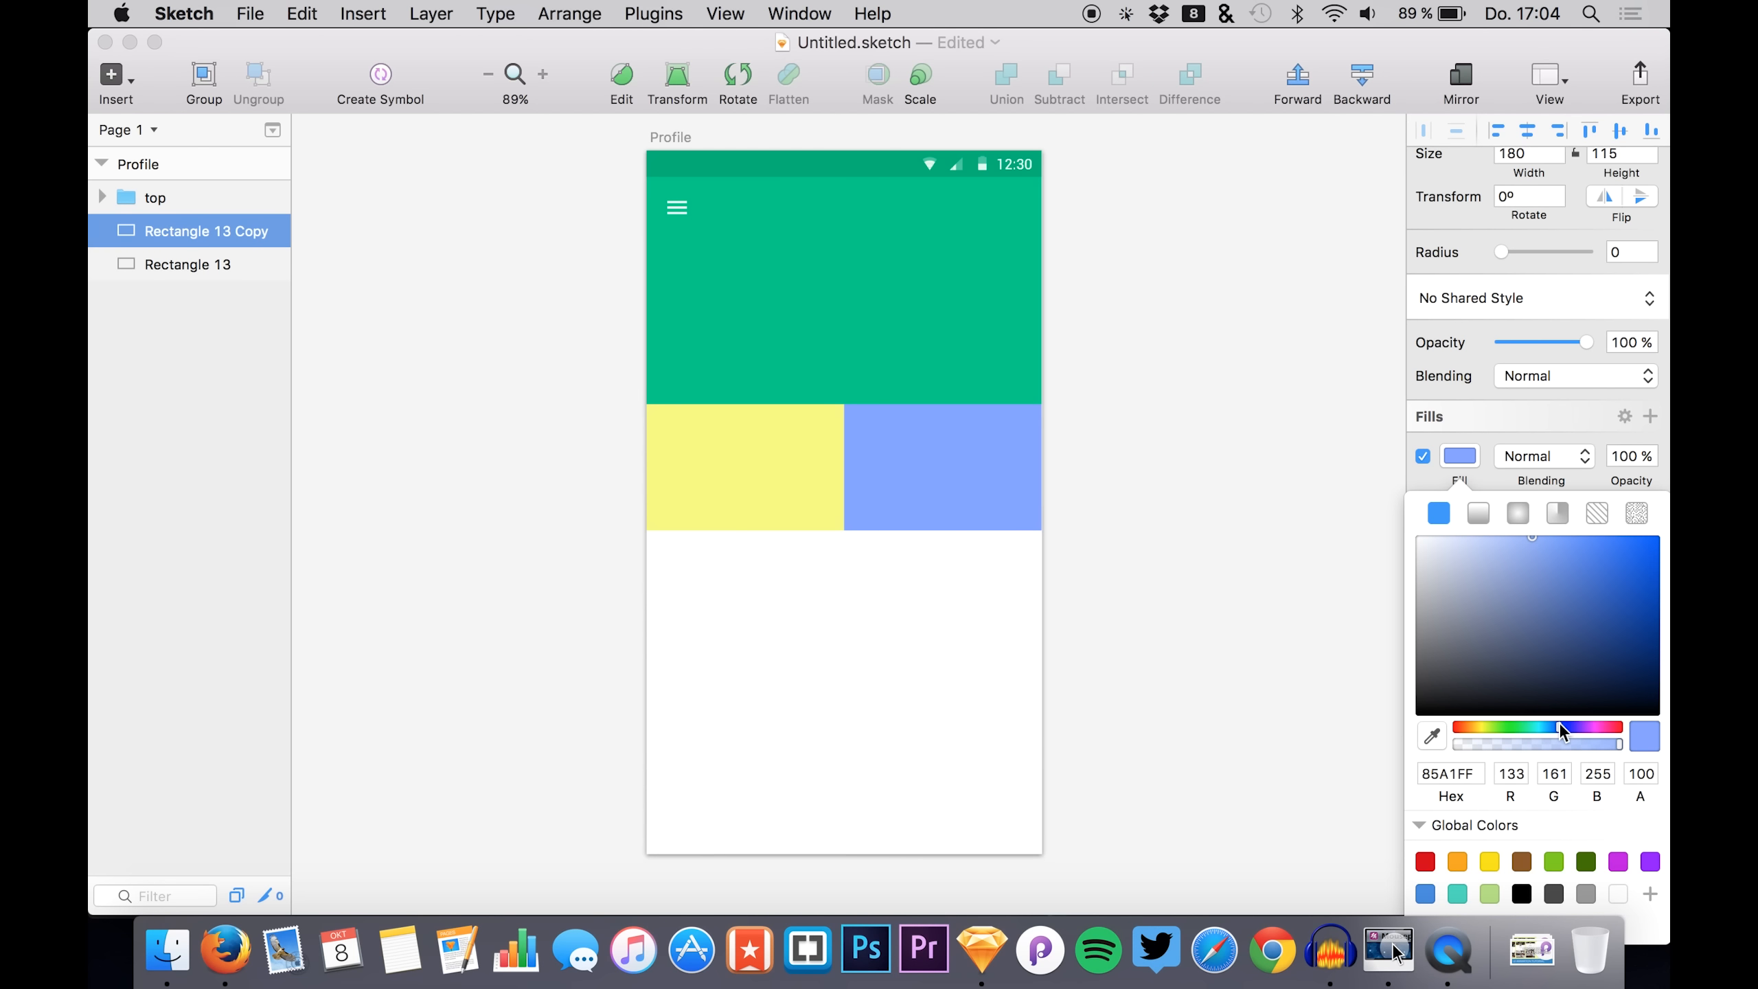
drag(1571, 624, 1578, 478)
click(793, 458)
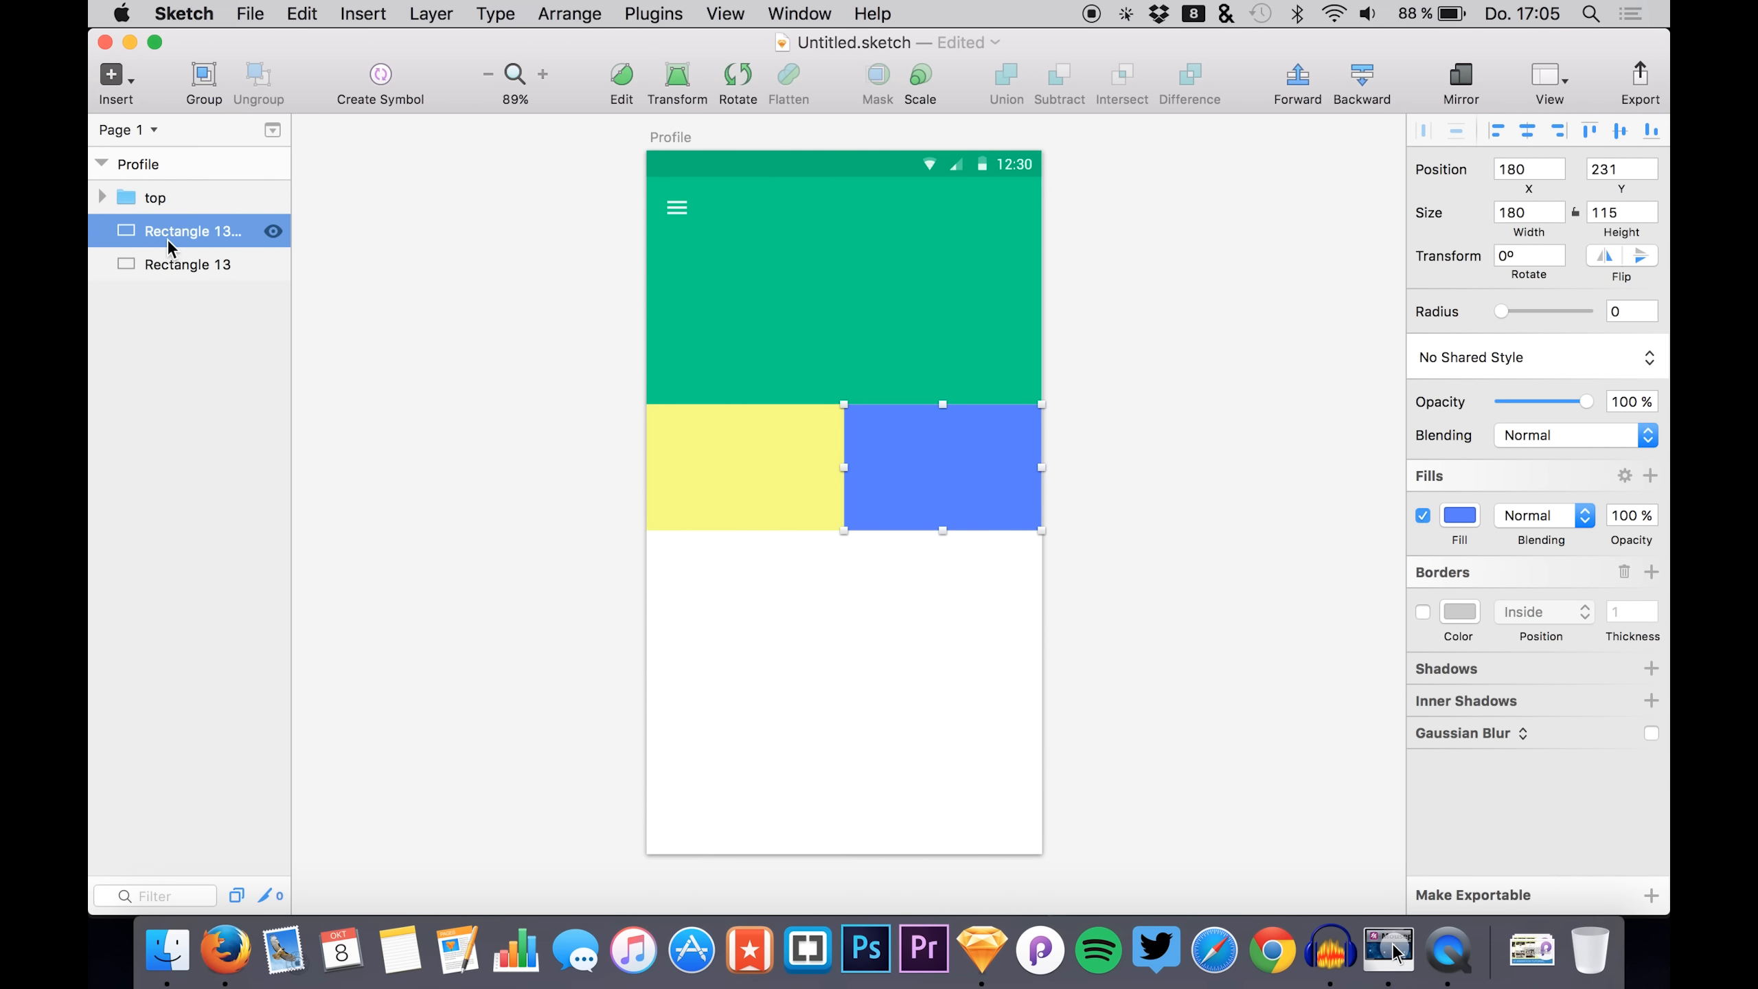
- Rename the yellow rectangle as "area 1" and the blue rectangle as "area 2"
double_click(178, 270)
text(a)
key(BackSpace)
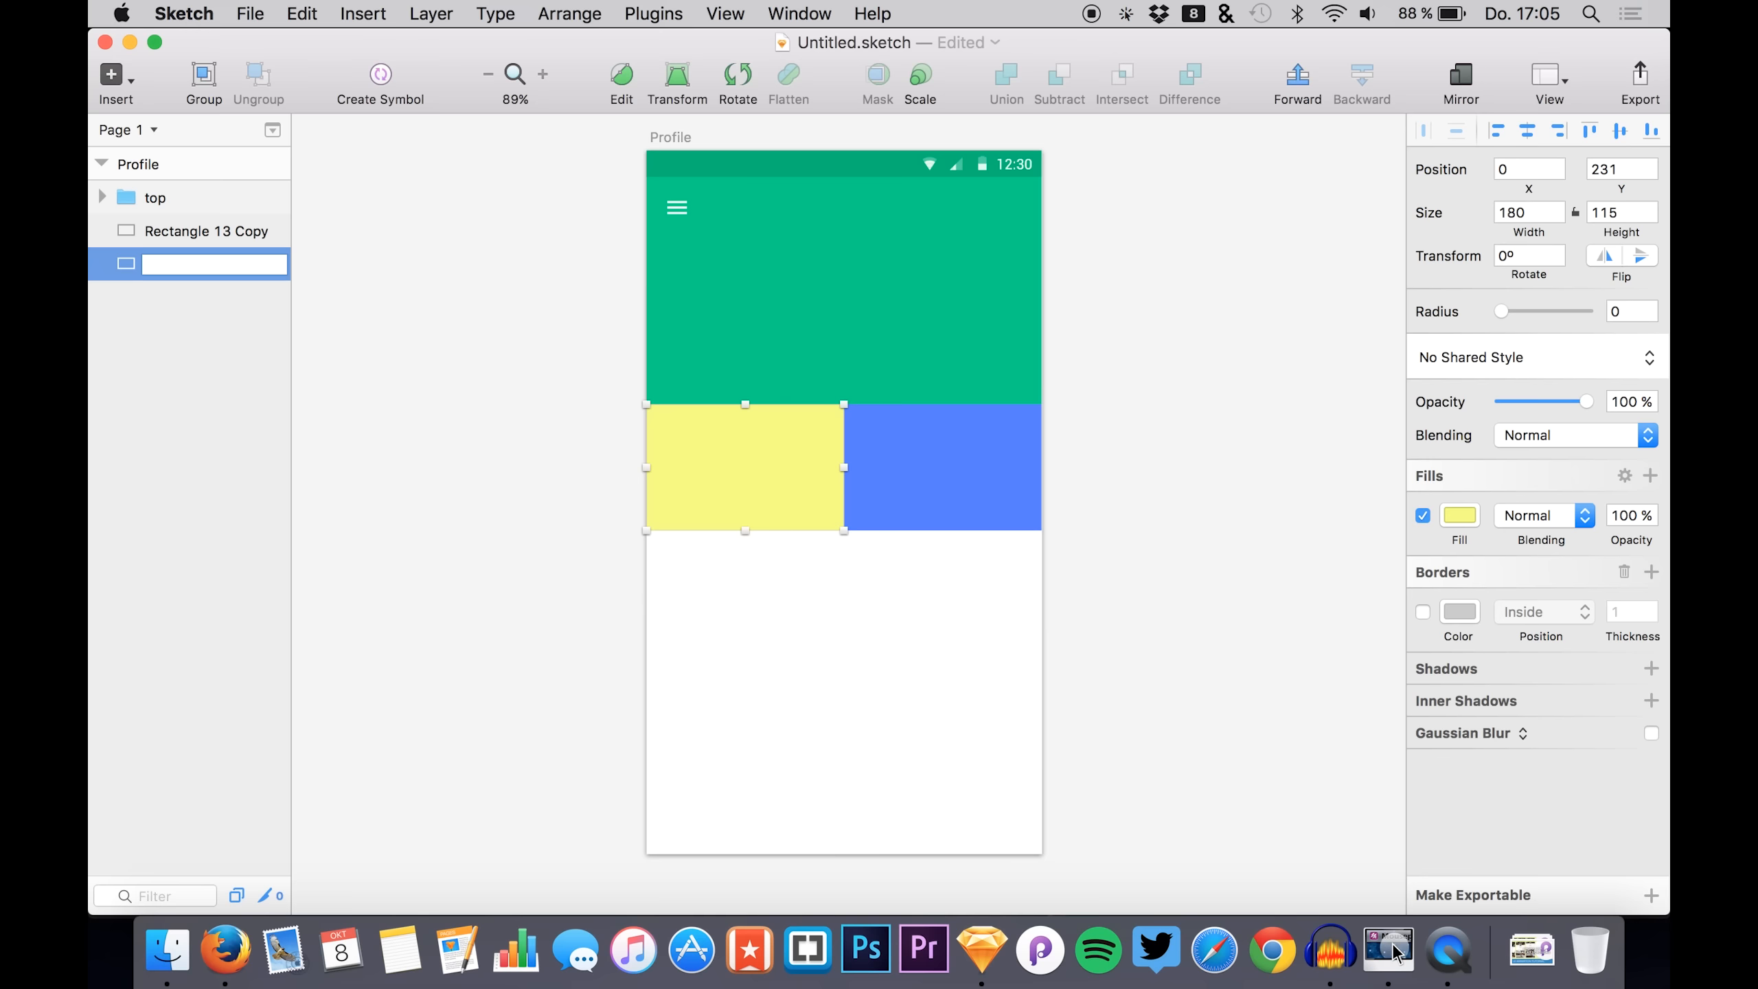
text(area 1)
key(Return)
double_click(174, 231)
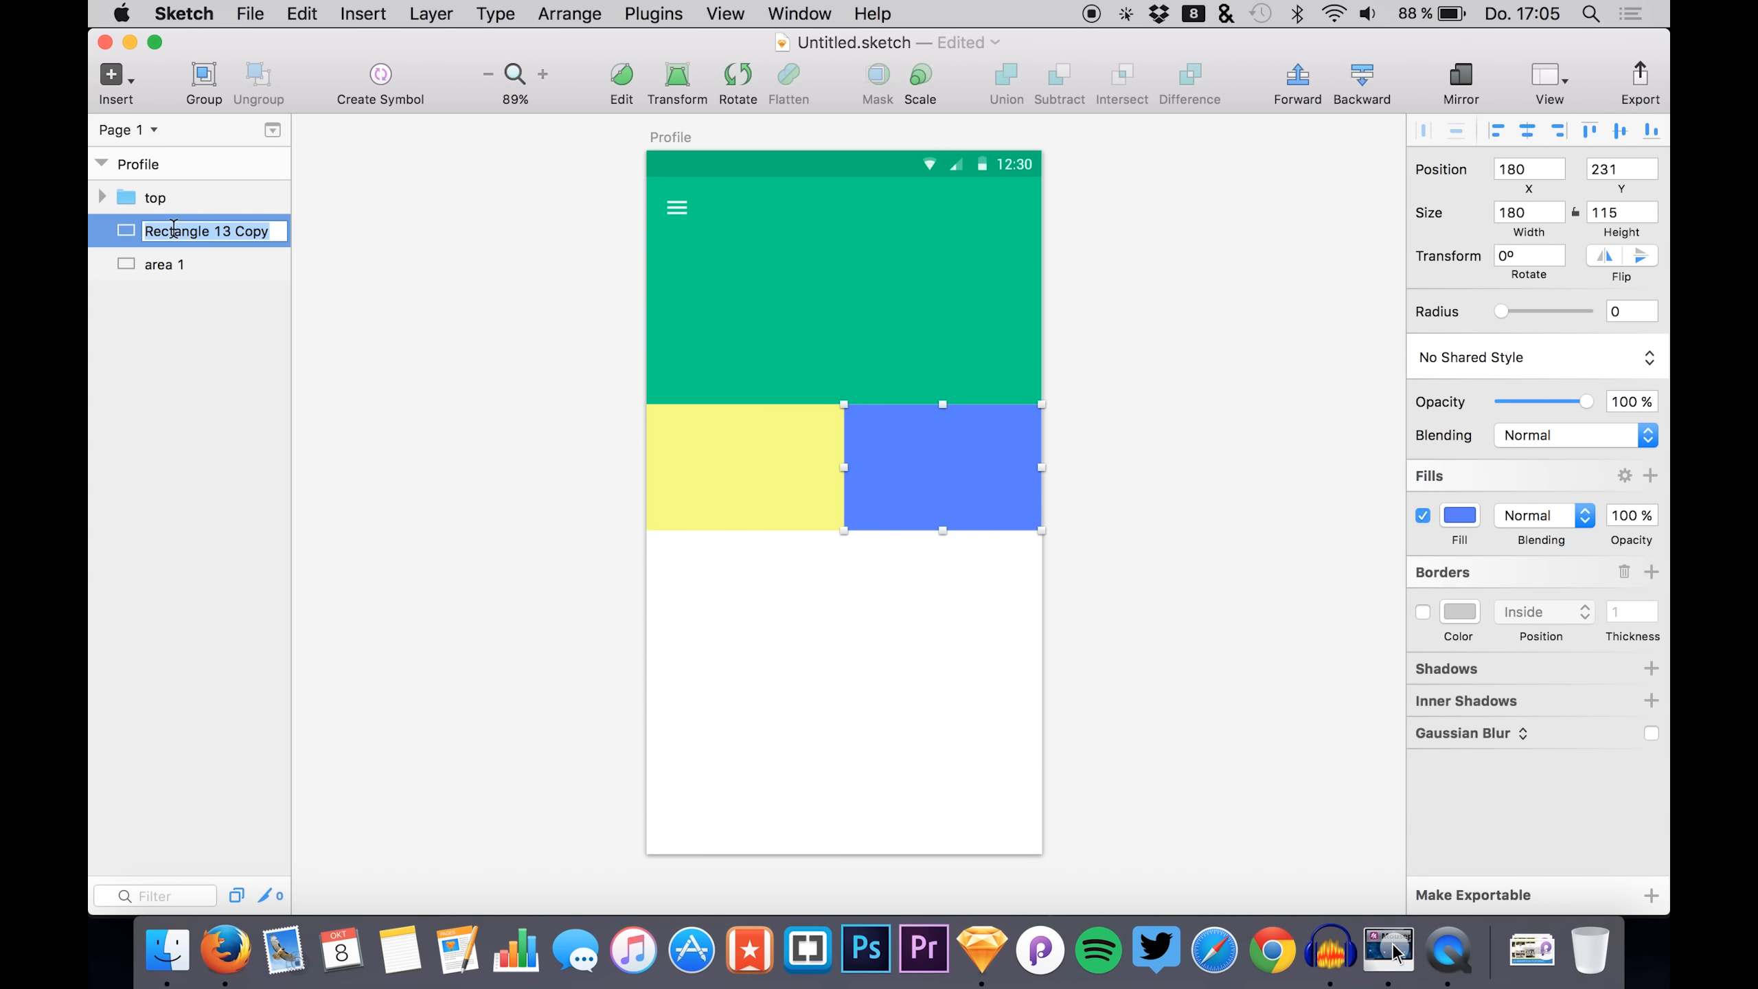
text(area 2)
key(Return)
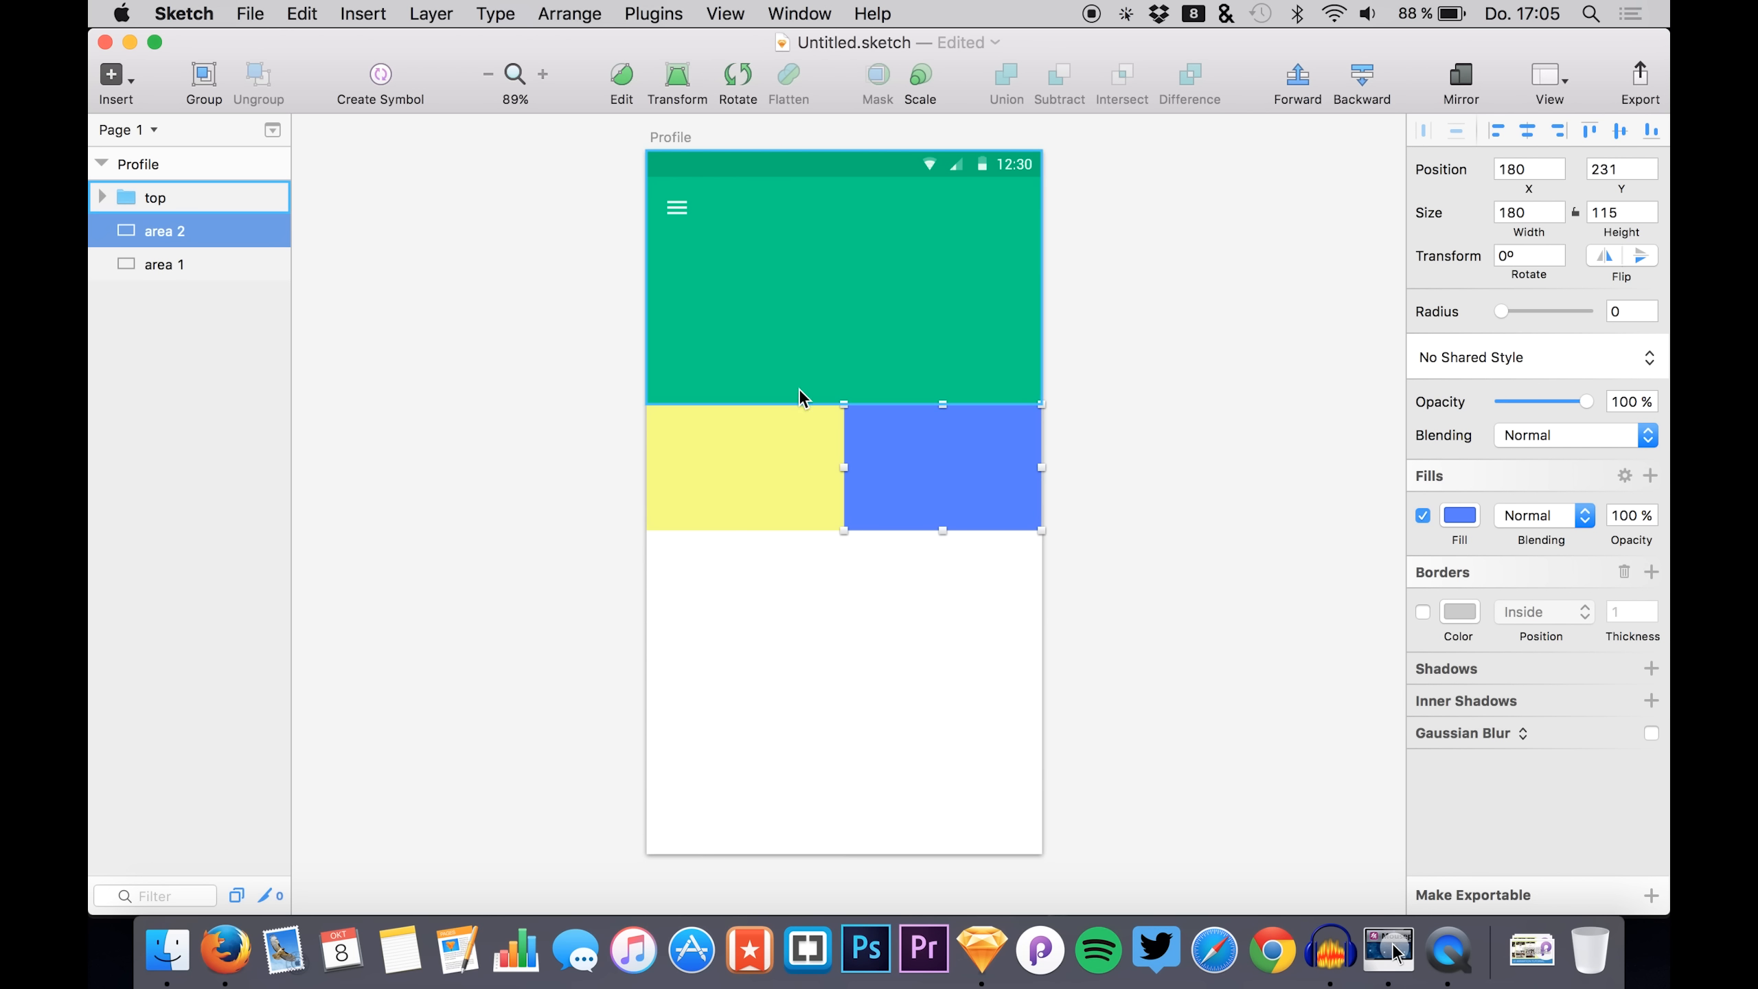
- Draw a circle about 85 px wide over the header's lower edge and move its layer above the top group
key(o)
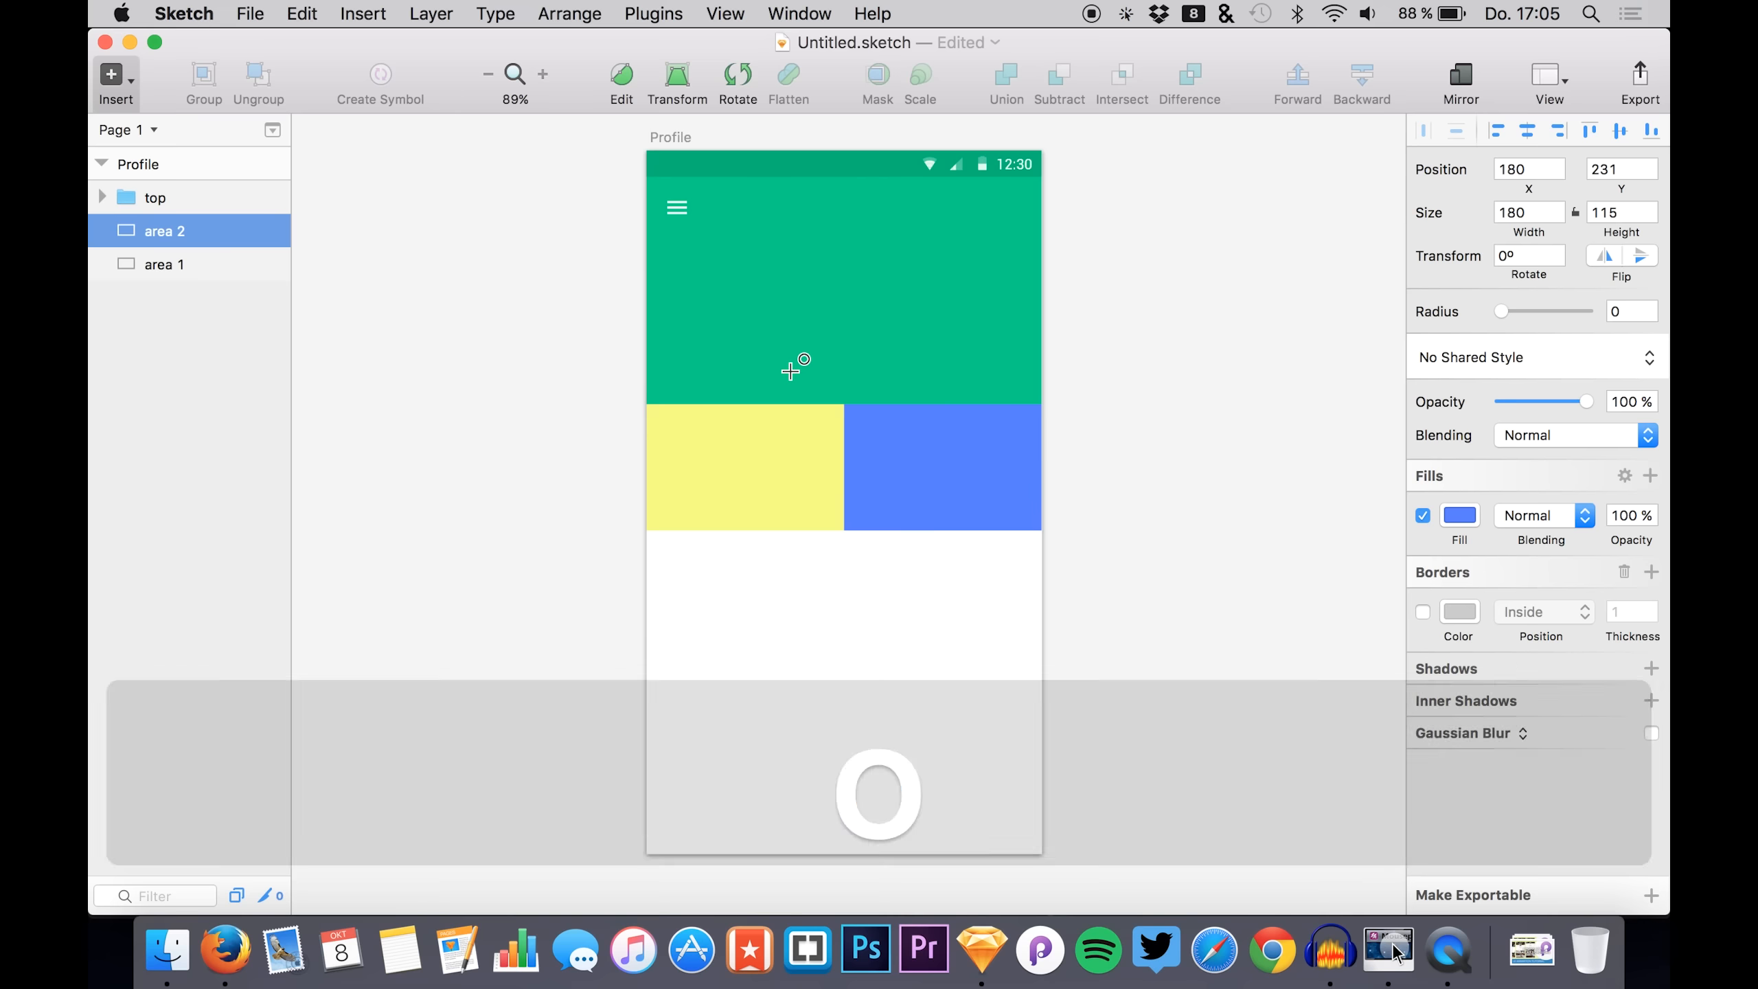
drag(819, 387, 885, 467)
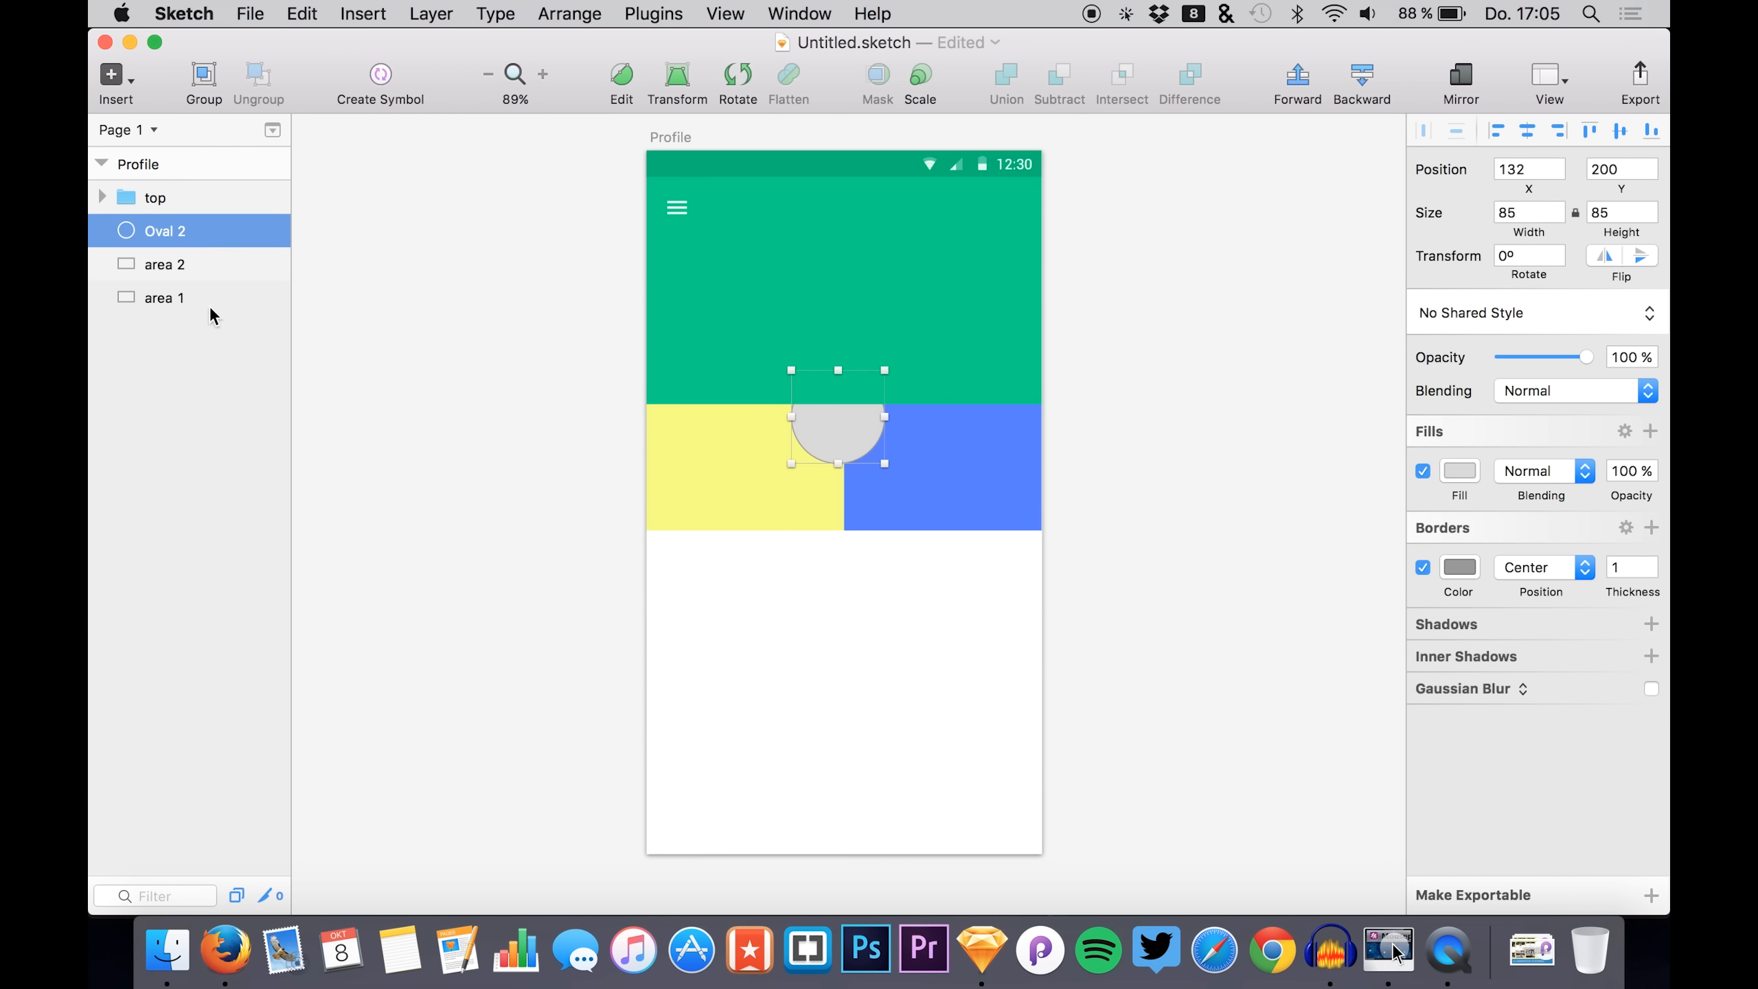
drag(184, 219, 154, 183)
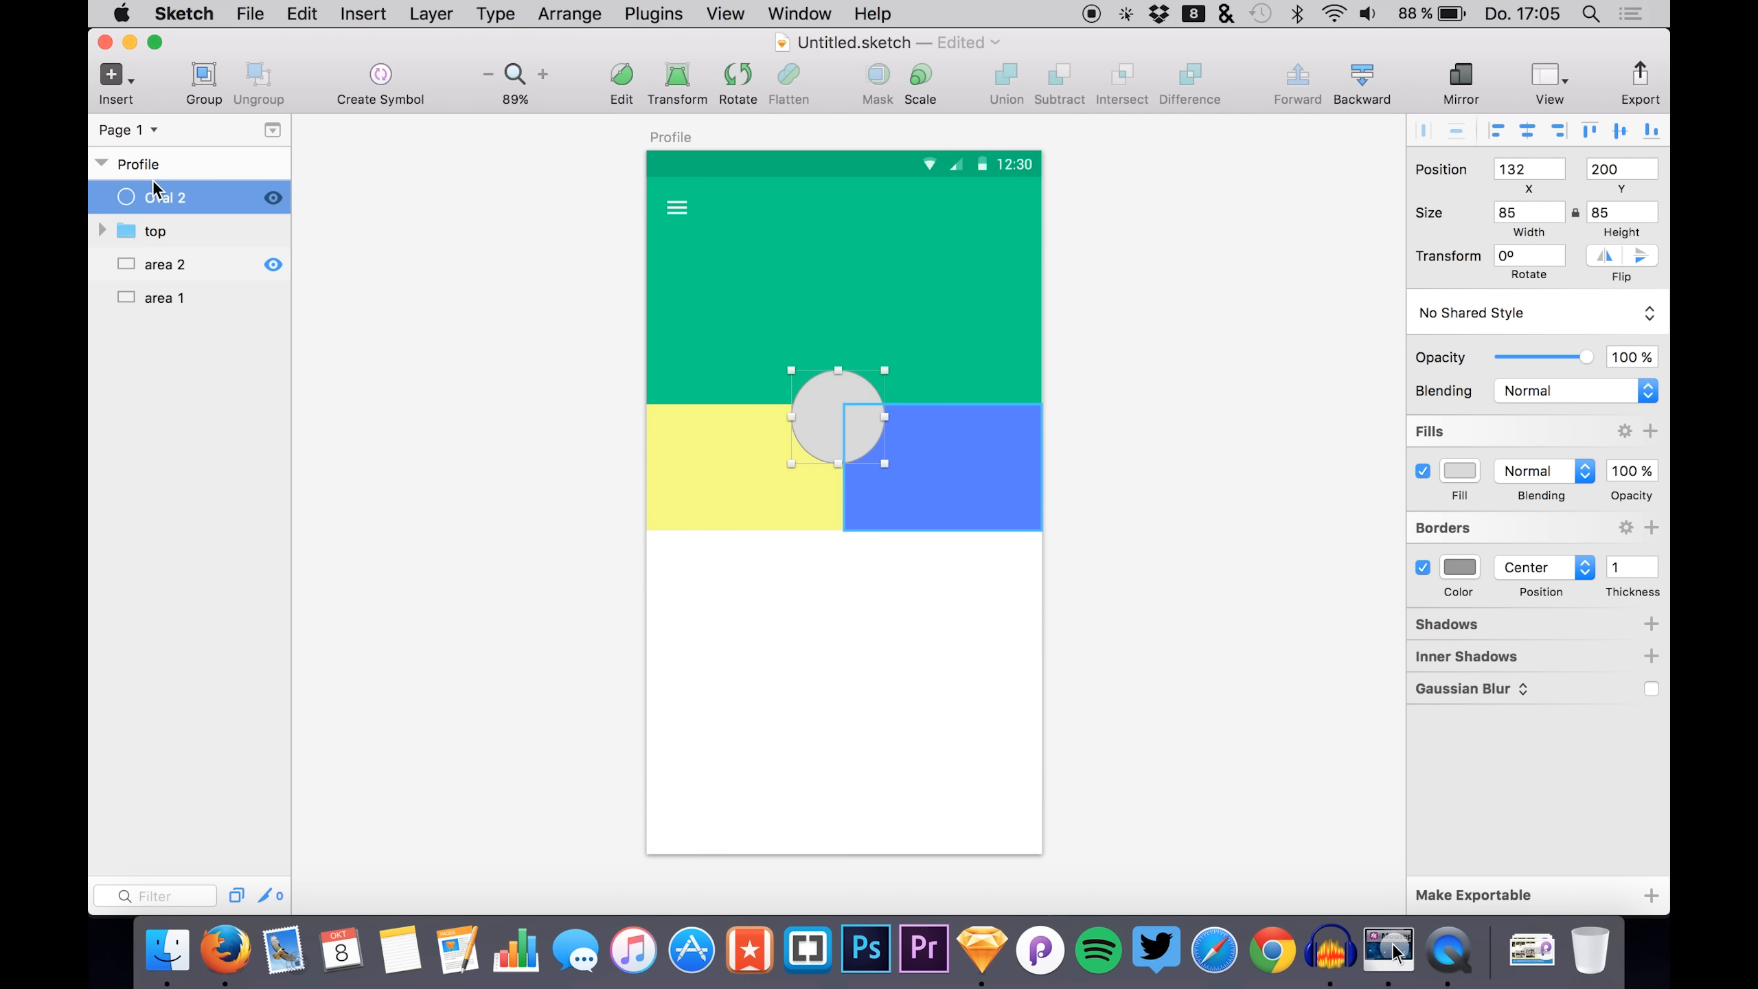
- Style the circle with no border, a white FFFFFF fill and a drop shadow with Y 2 and blur 4
click(1421, 568)
click(1461, 471)
click(1617, 907)
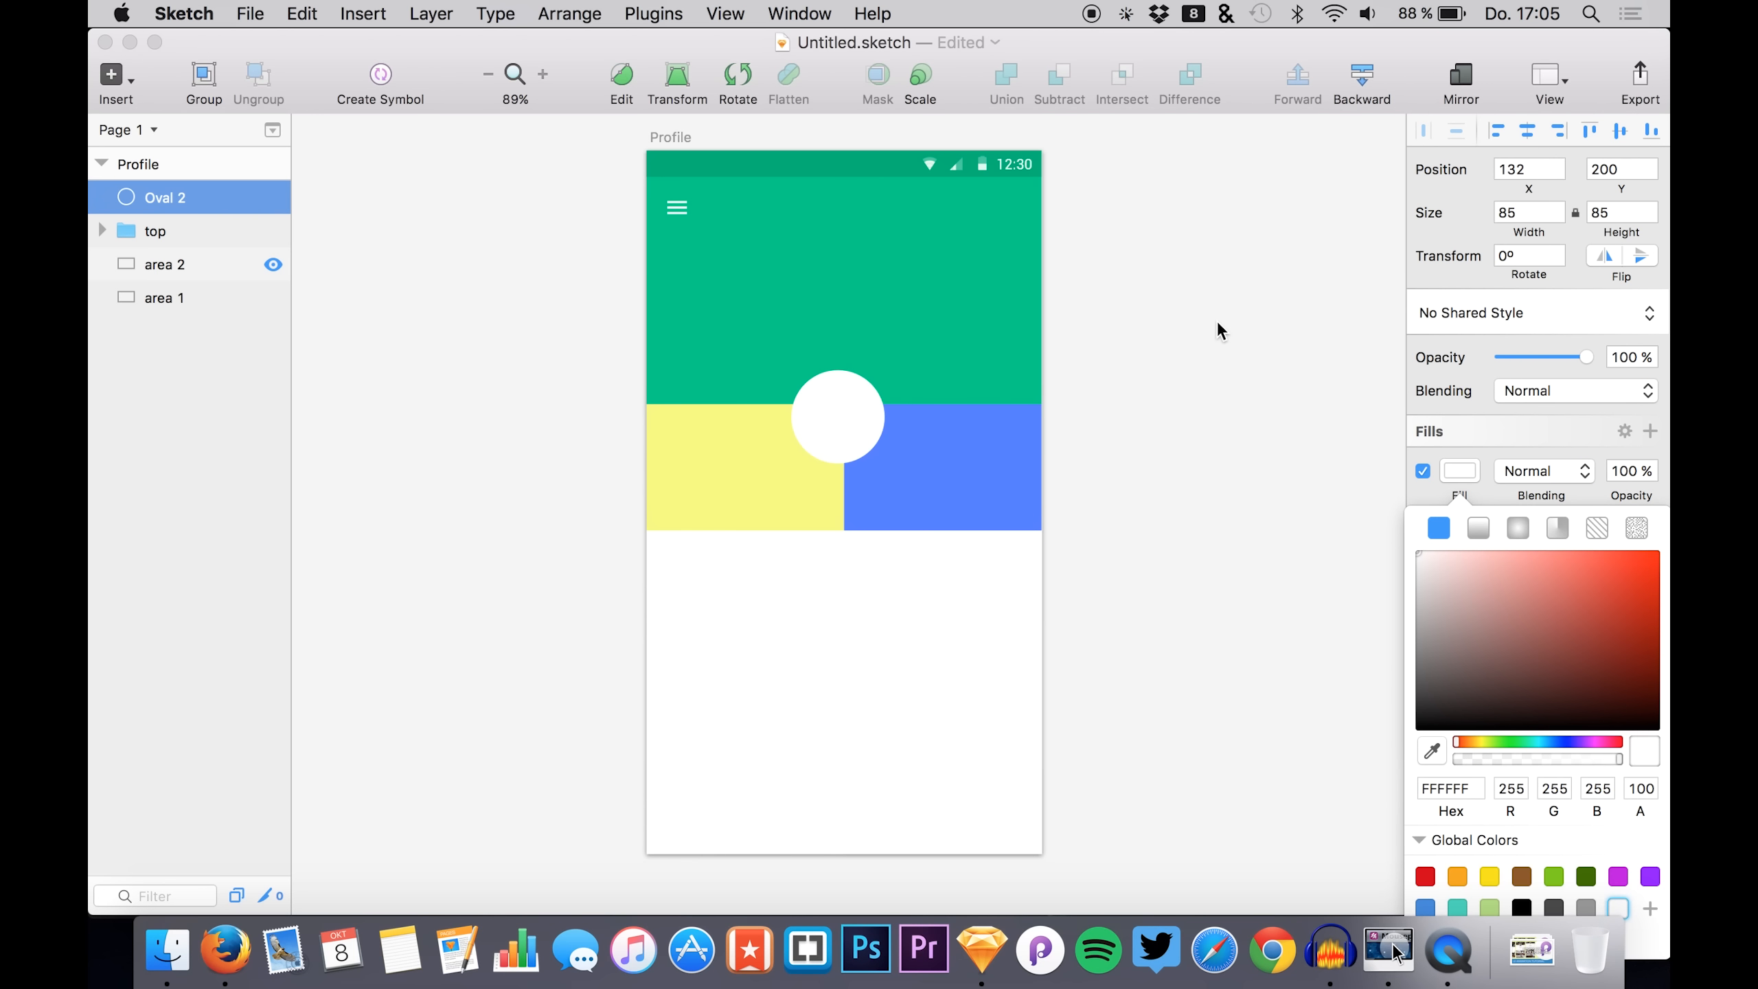
click(1465, 474)
click(1534, 621)
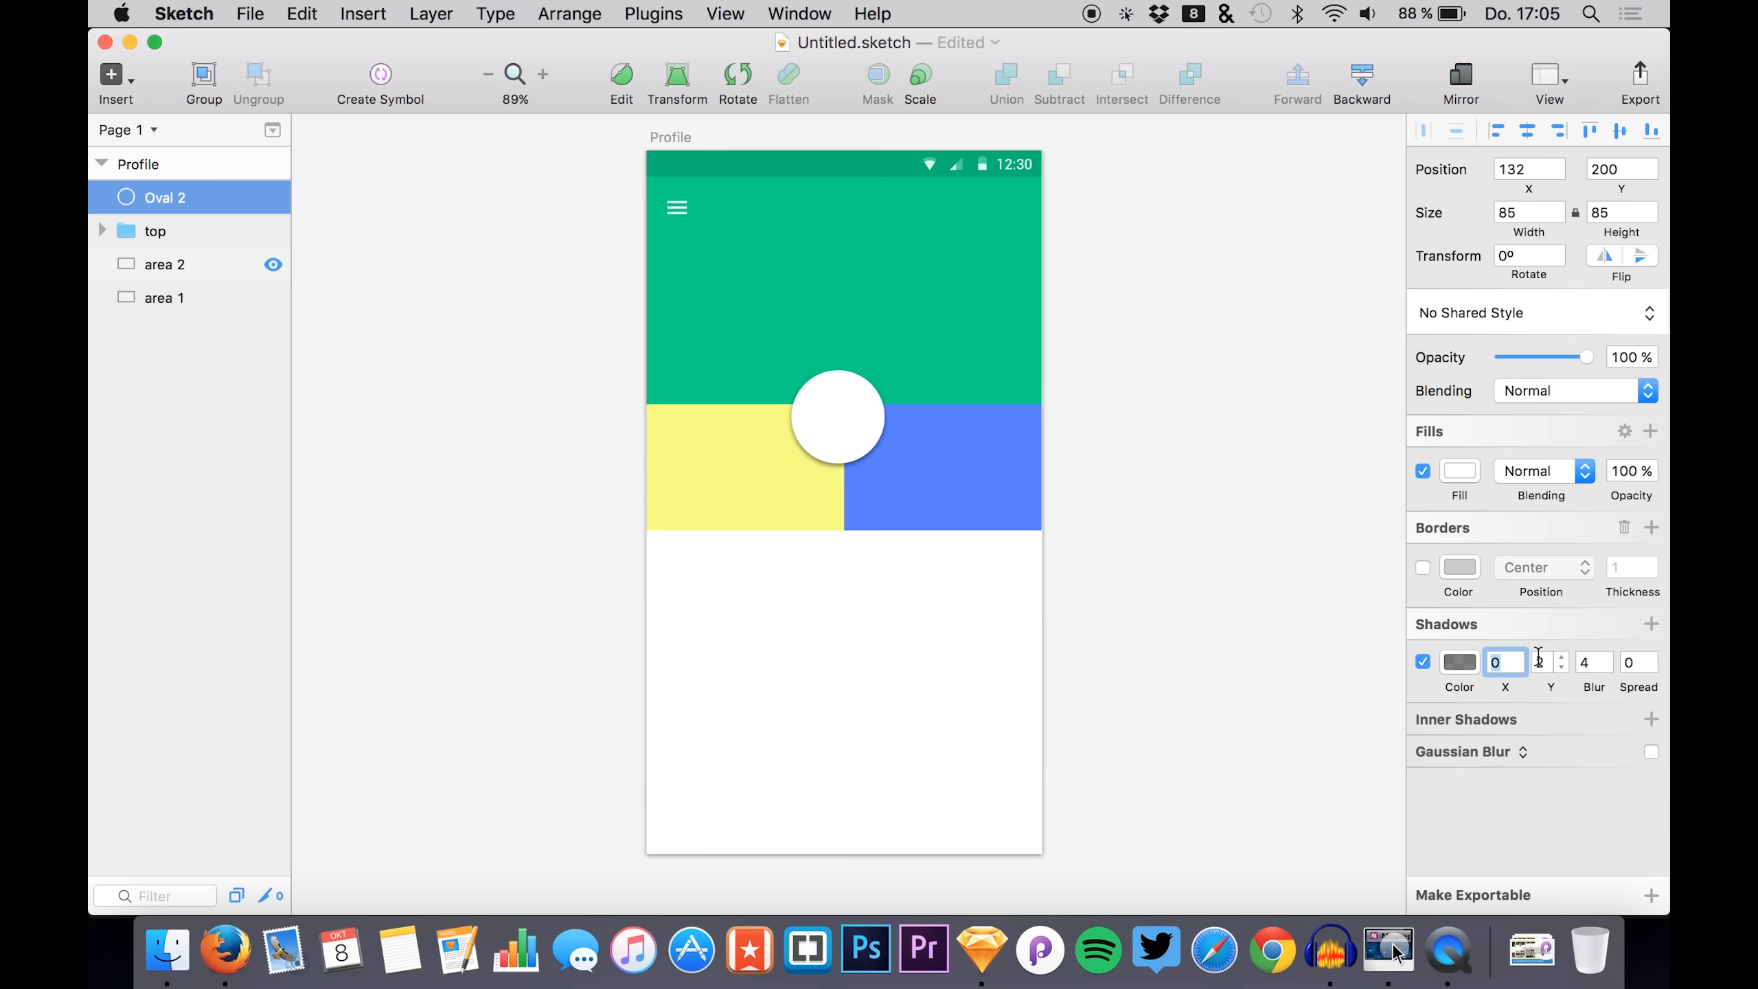
- Move the circle to X 138, Y 189, centred where the header and both areas meet, and rename it "action btn"
drag(822, 419, 828, 409)
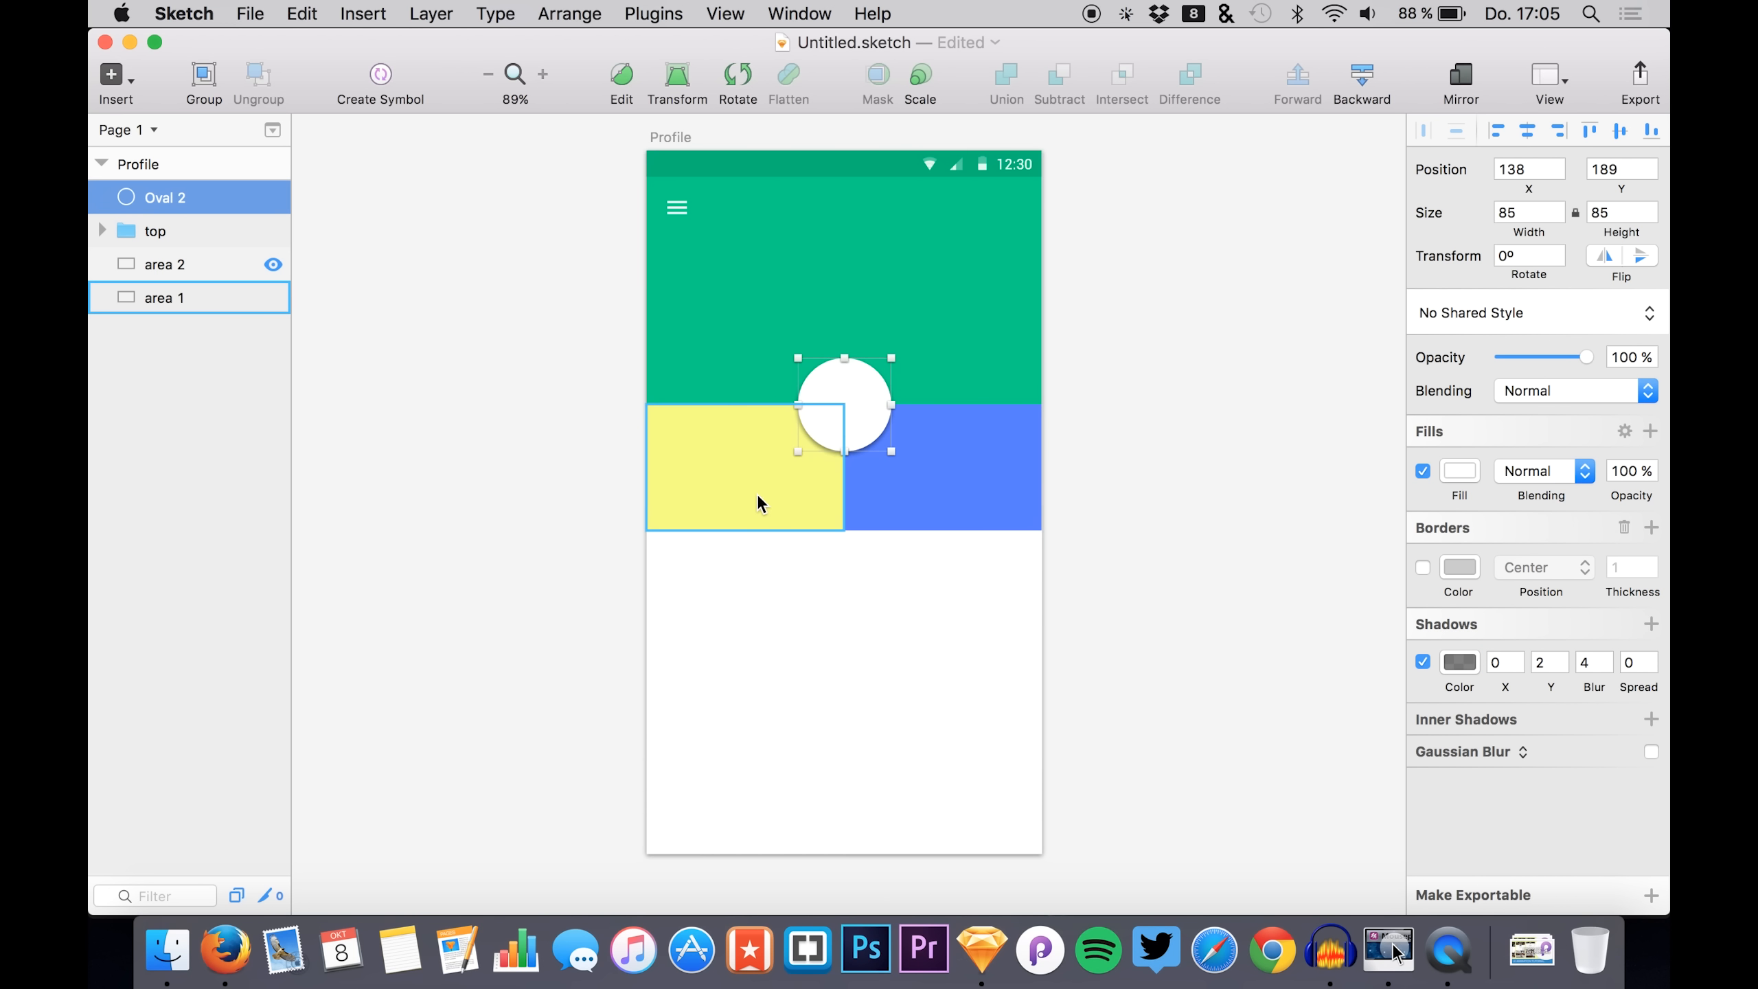
click(218, 242)
double_click(188, 201)
key(BackSpace)
text(action )
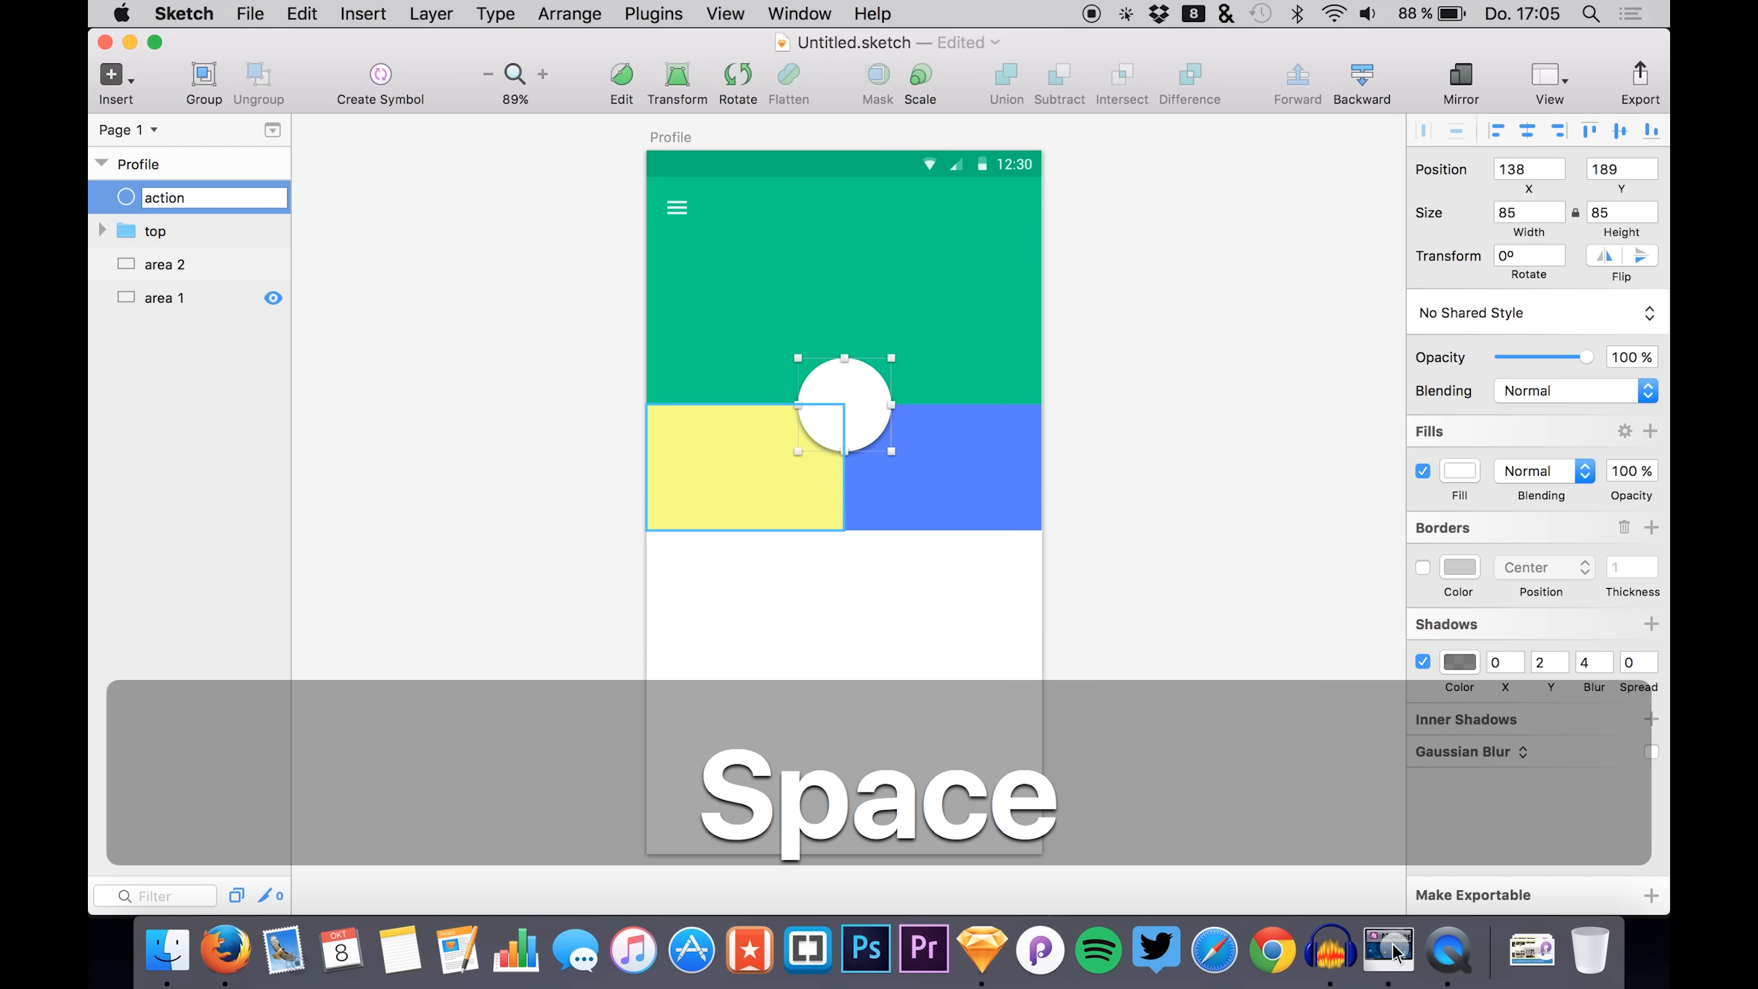
text(btn)
key(Return)
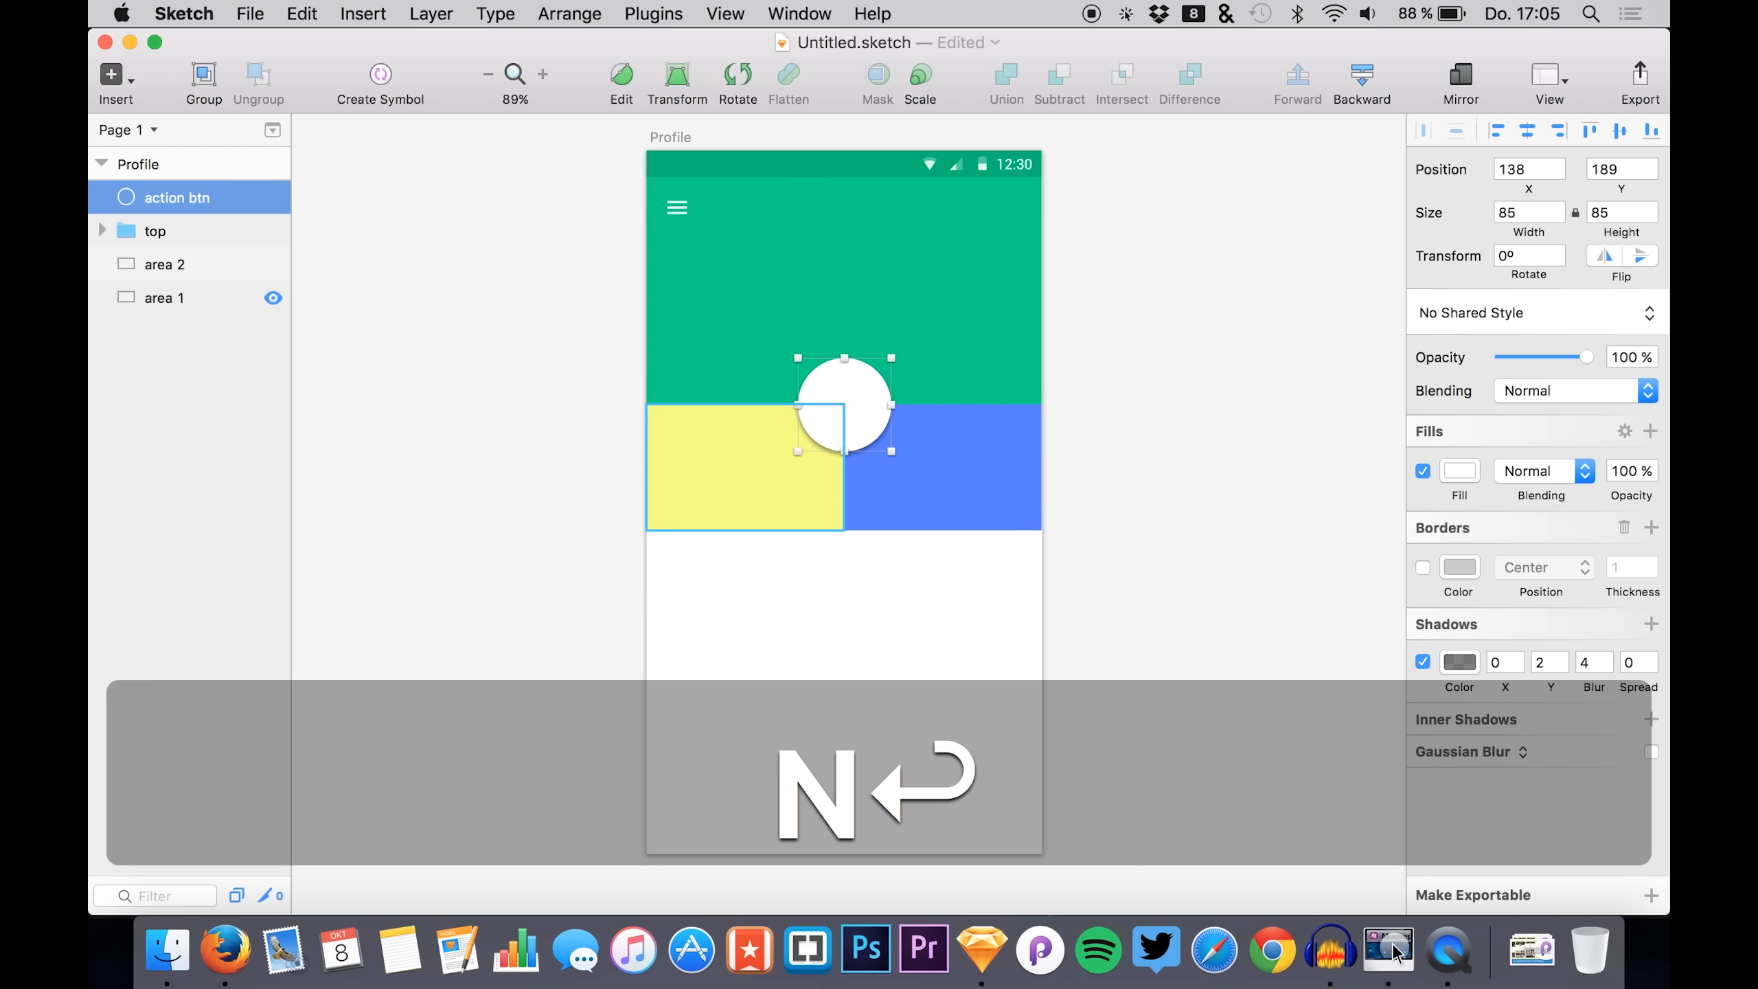
- Add a "+" text layer in the middle of the white circle
key(t)
click(835, 404)
text(+)
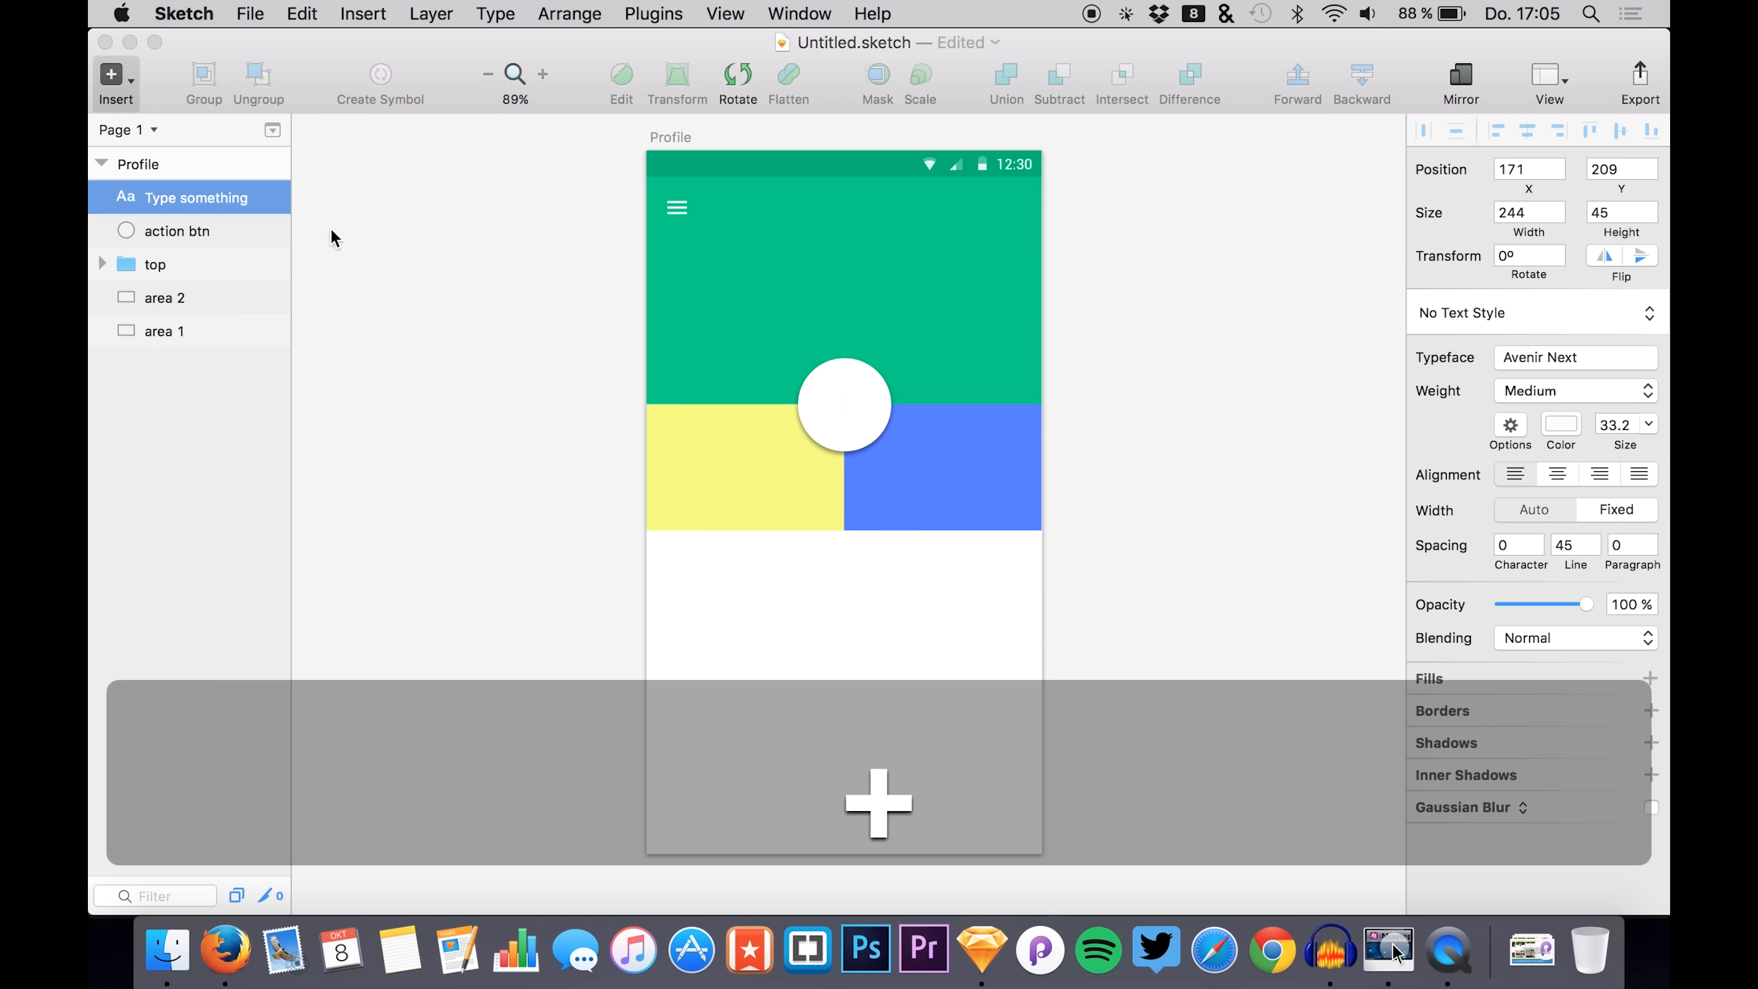
click(201, 223)
click(180, 200)
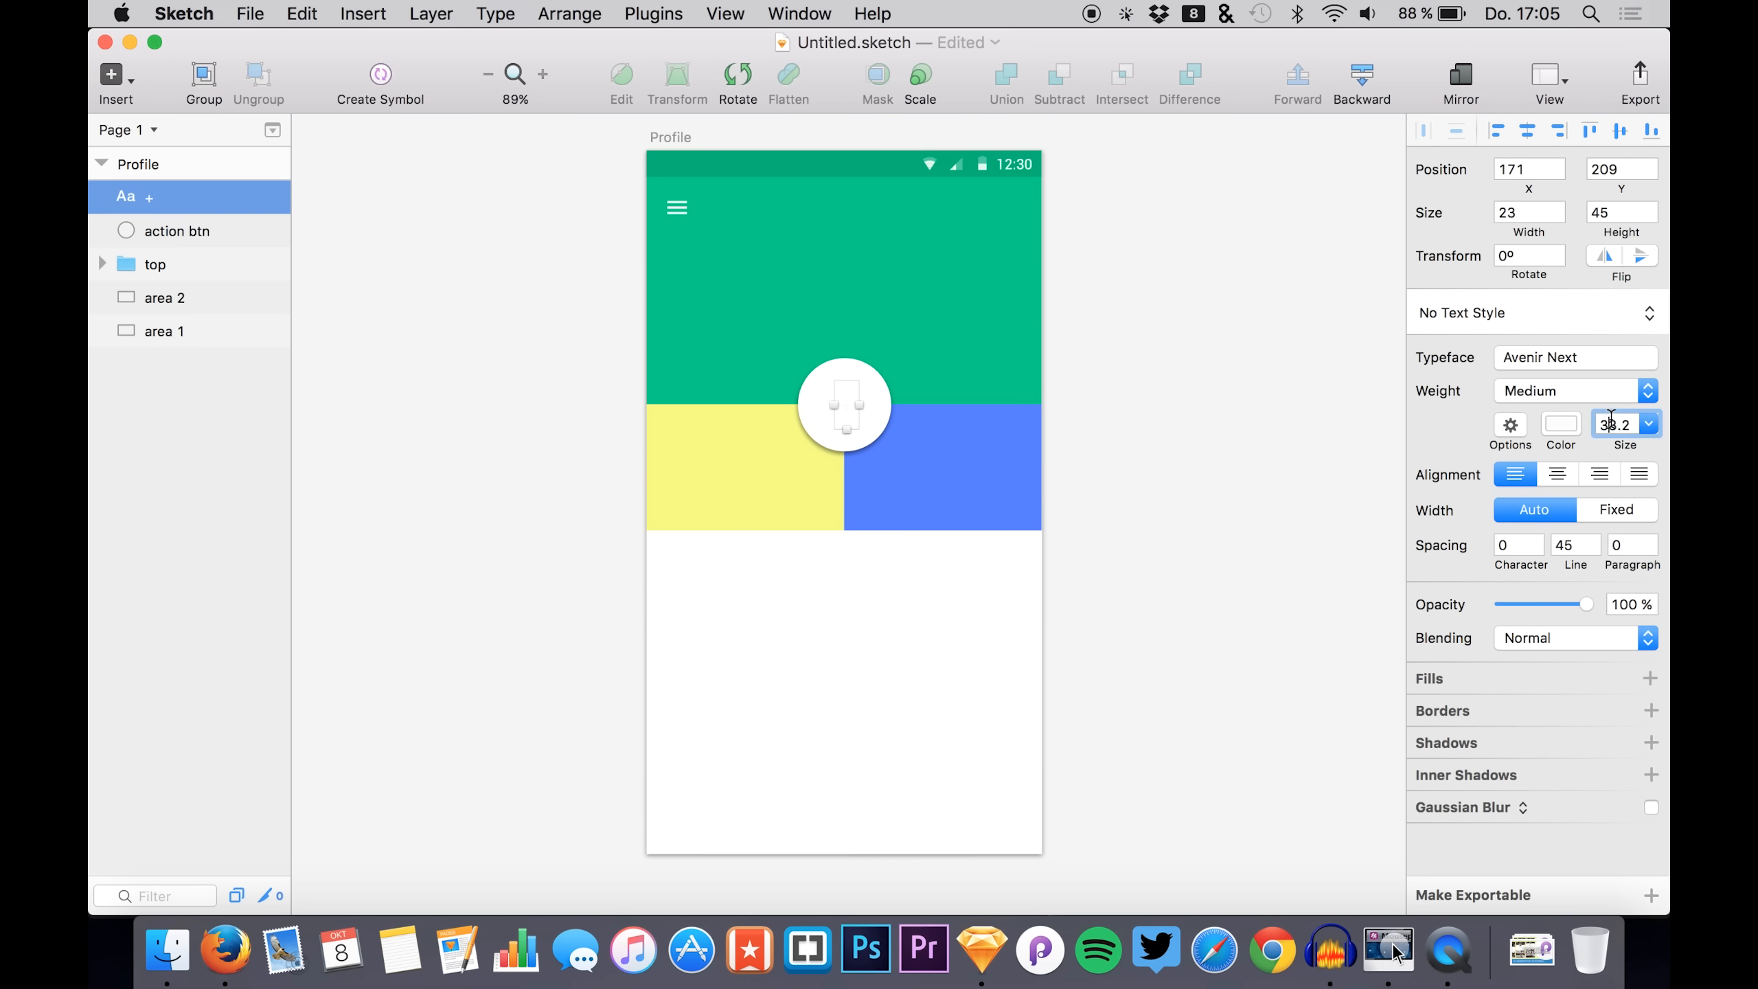
- Change the plus sign's colour to dark grey 4D4D4D and its typeface to Roboto
click(1561, 424)
click(1502, 570)
mouse_move(1476, 571)
mouse_down()
mouse_move(1336, 580)
mouse_move(1304, 638)
mouse_move(1290, 631)
mouse_move(1355, 517)
mouse_move(1441, 627)
mouse_move(1382, 599)
mouse_up()
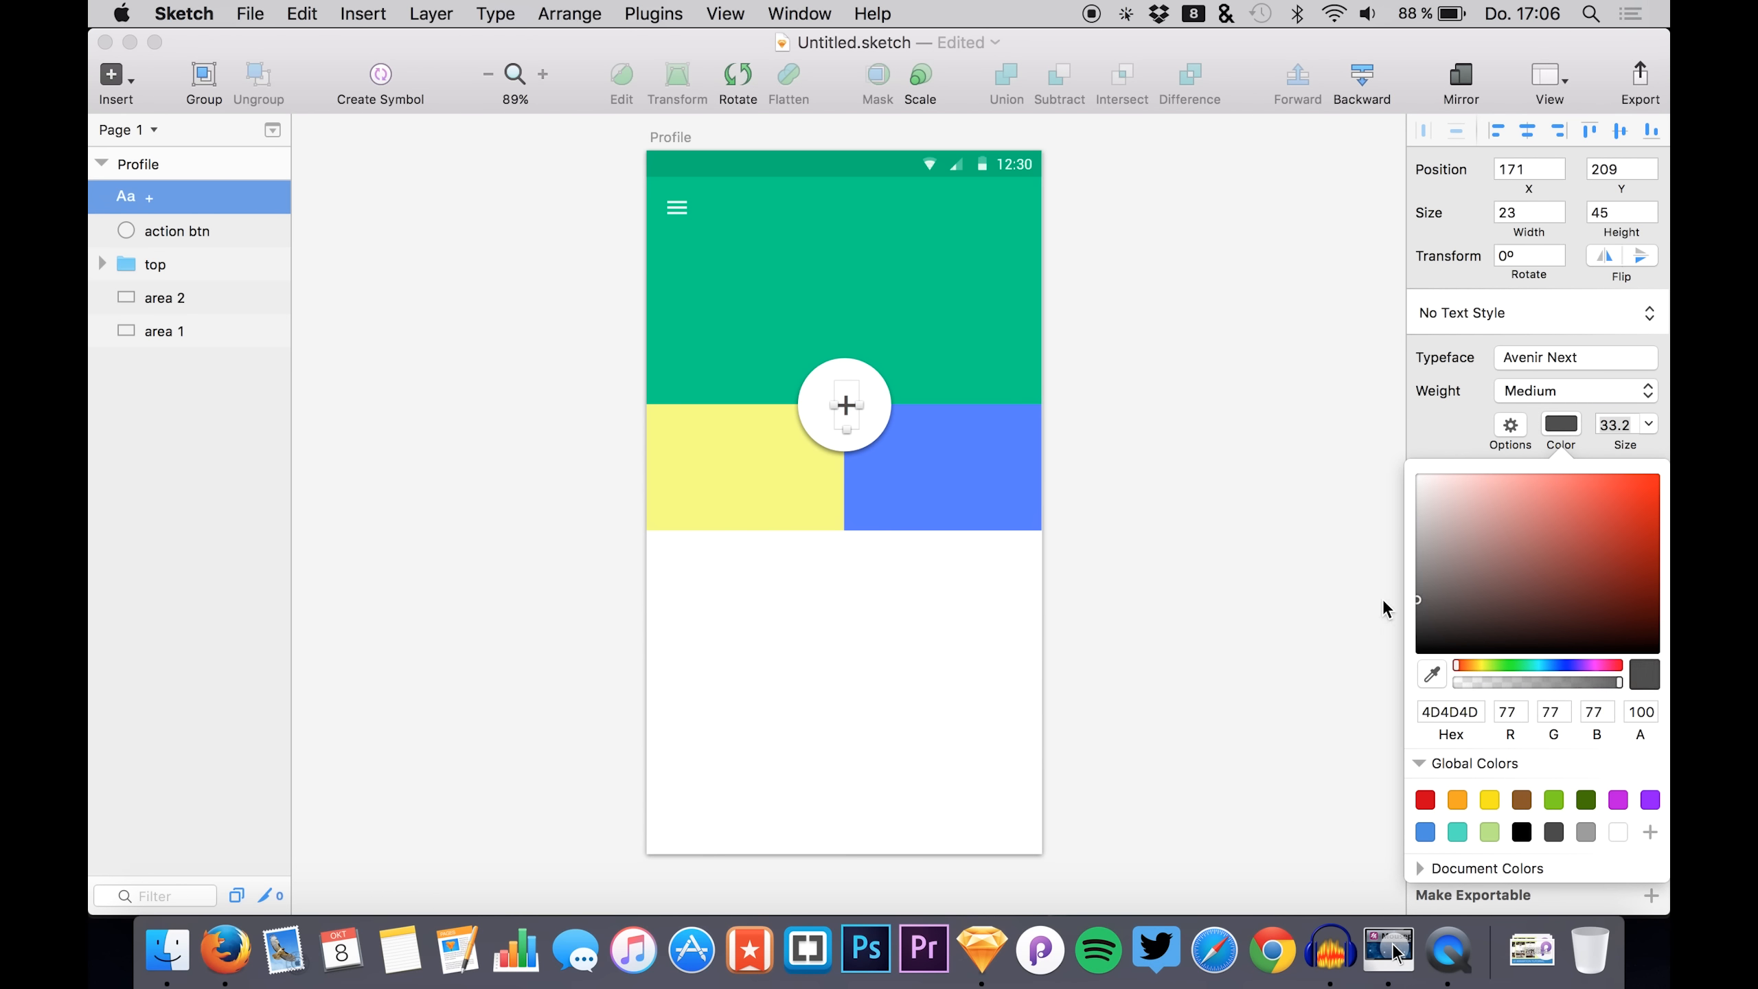
click(1520, 360)
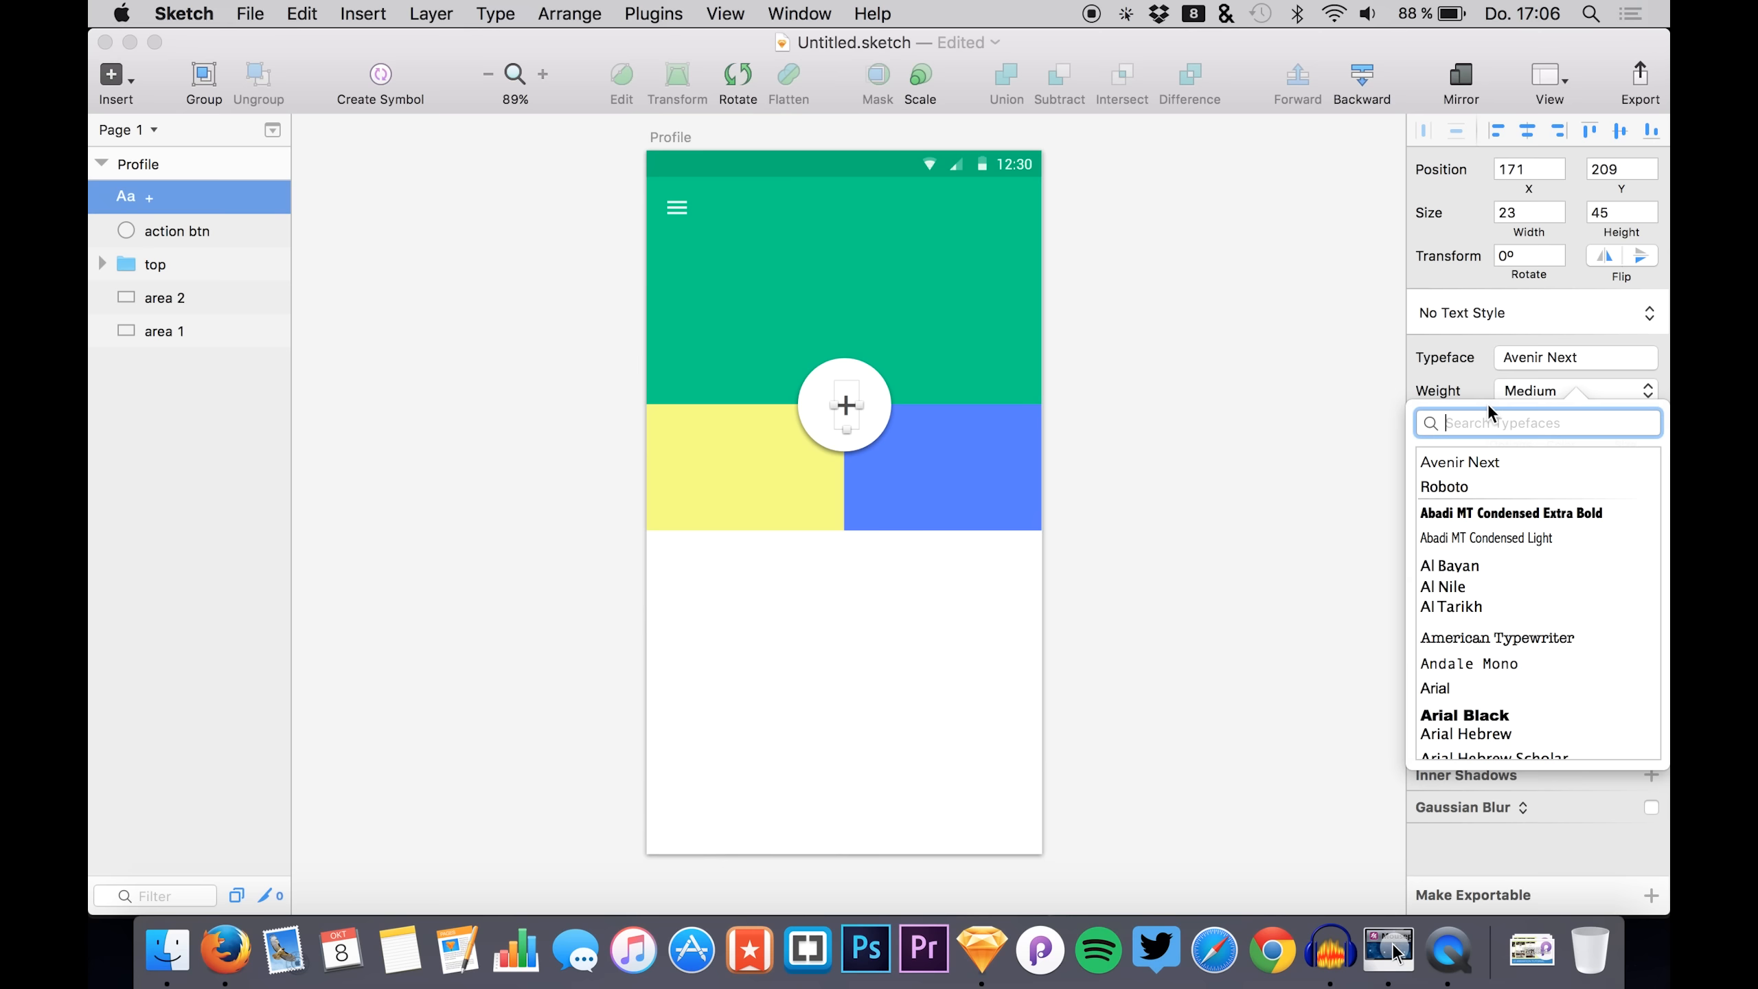
click(1439, 486)
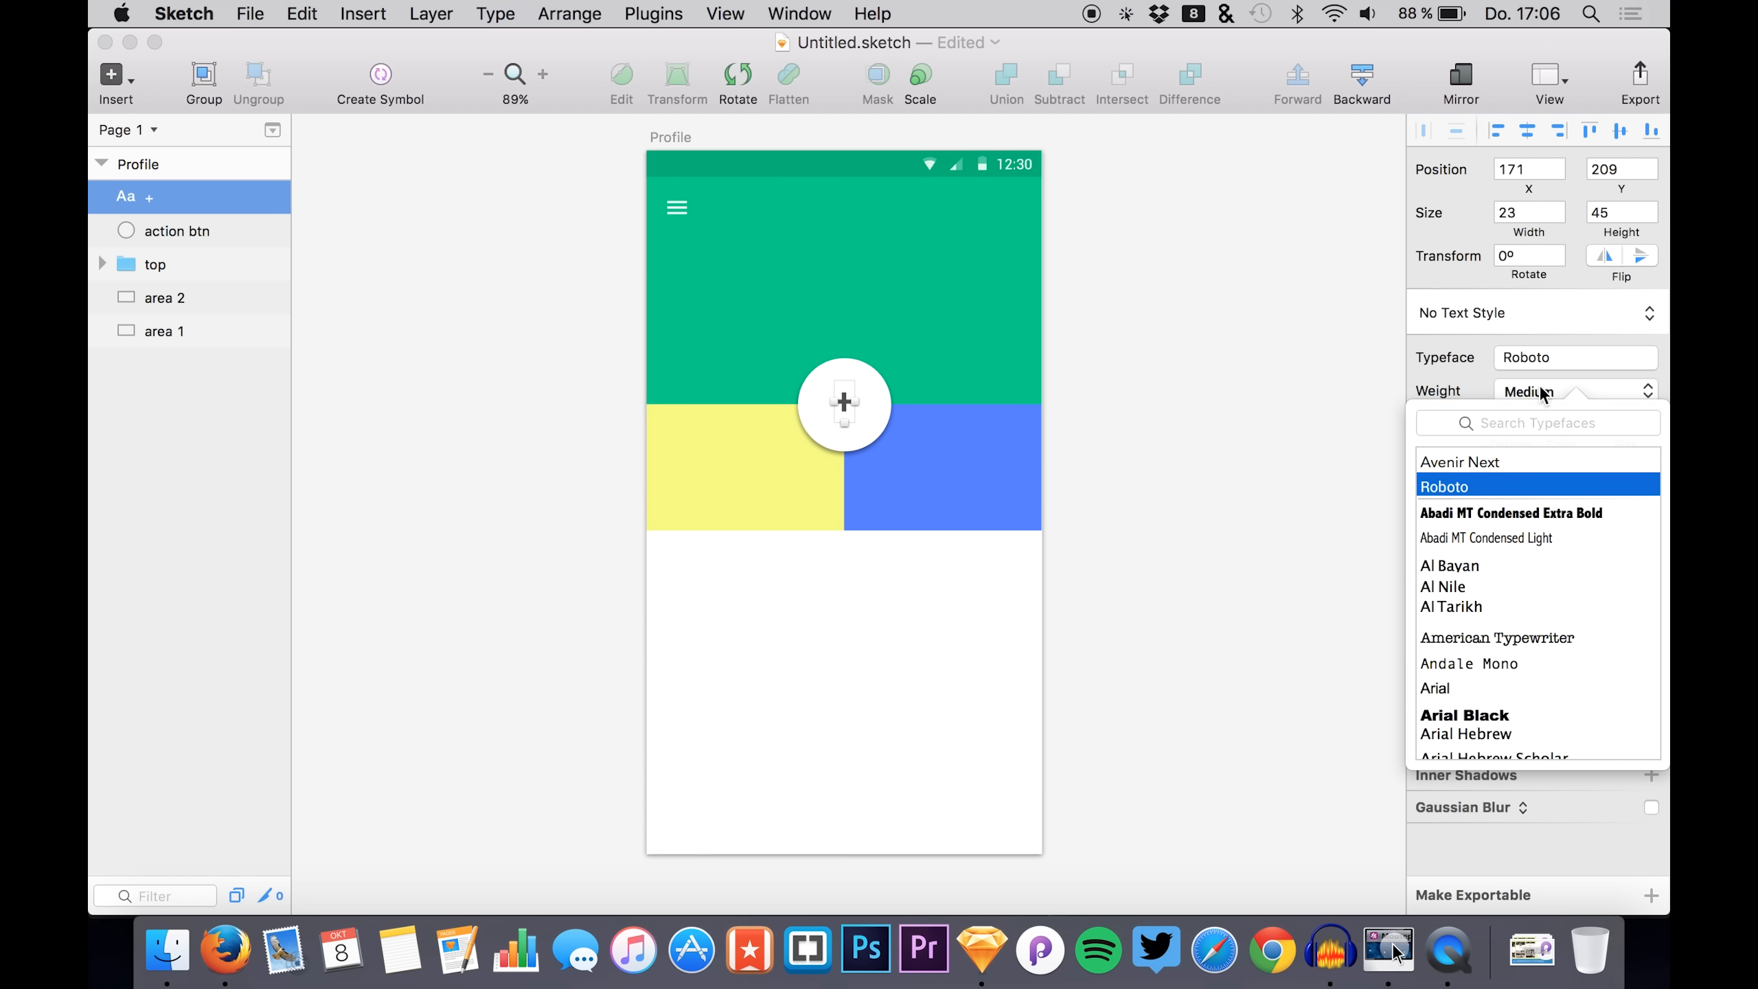
- Try the Thin weight on the plus sign, settle on Light, and set its font size to 40
click(1542, 392)
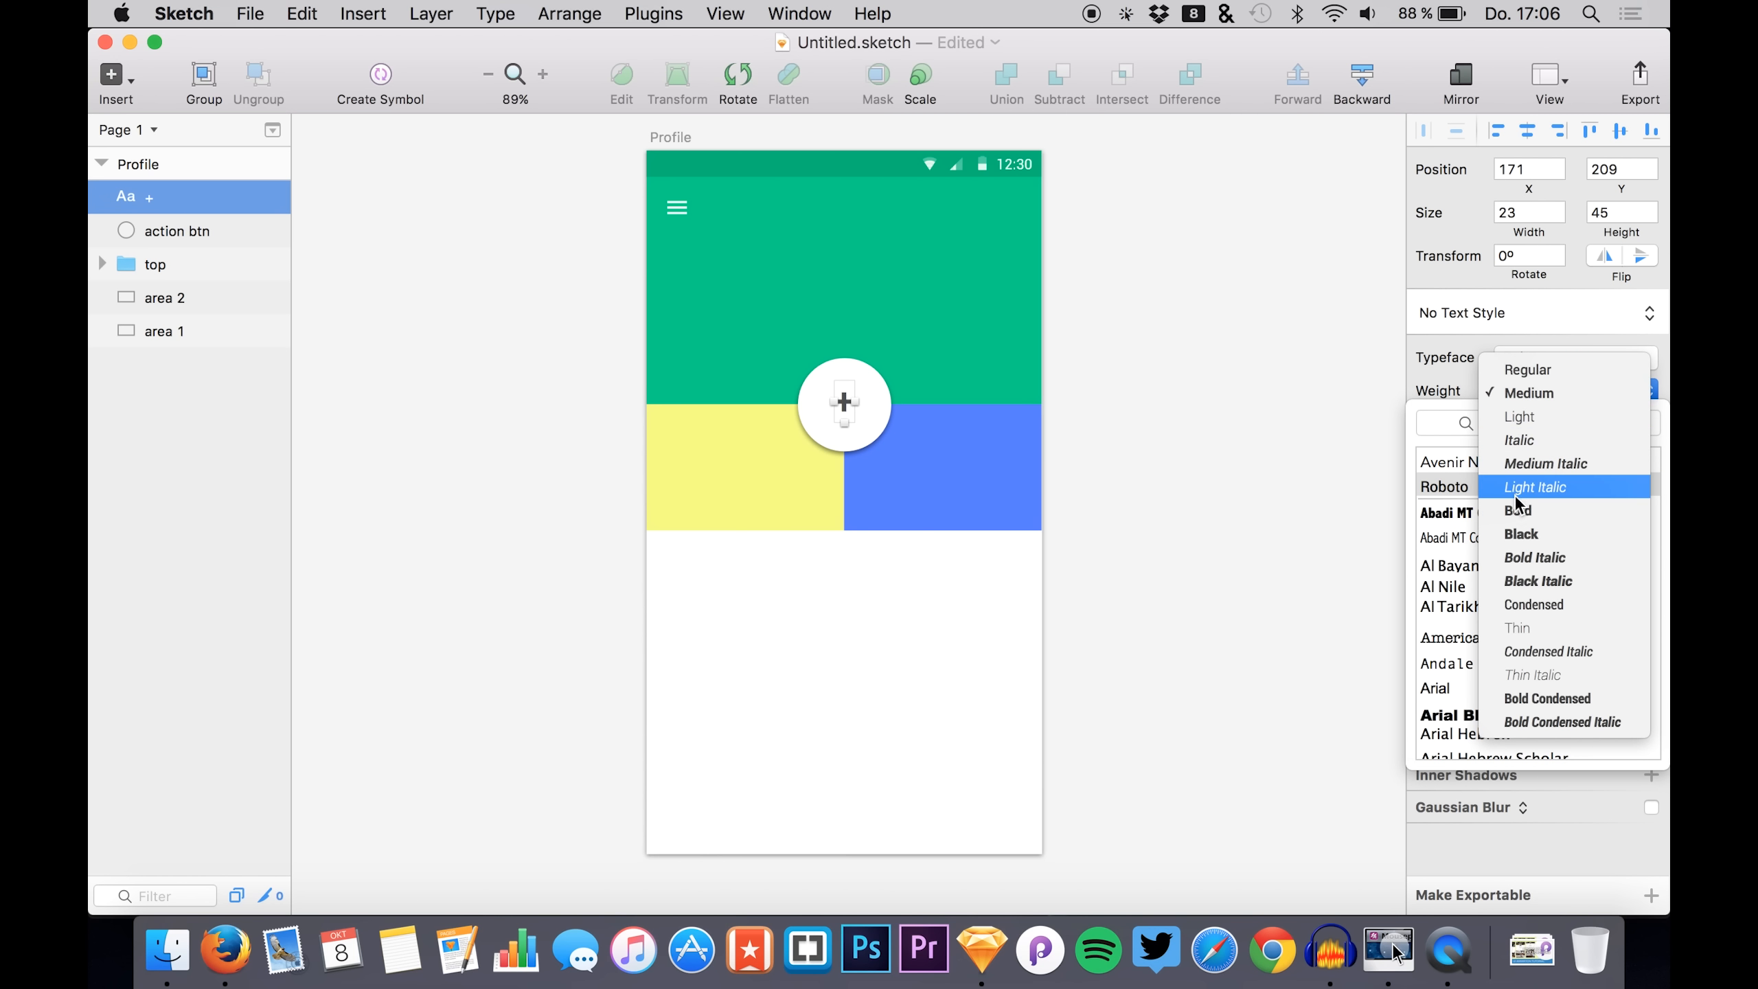
click(1510, 623)
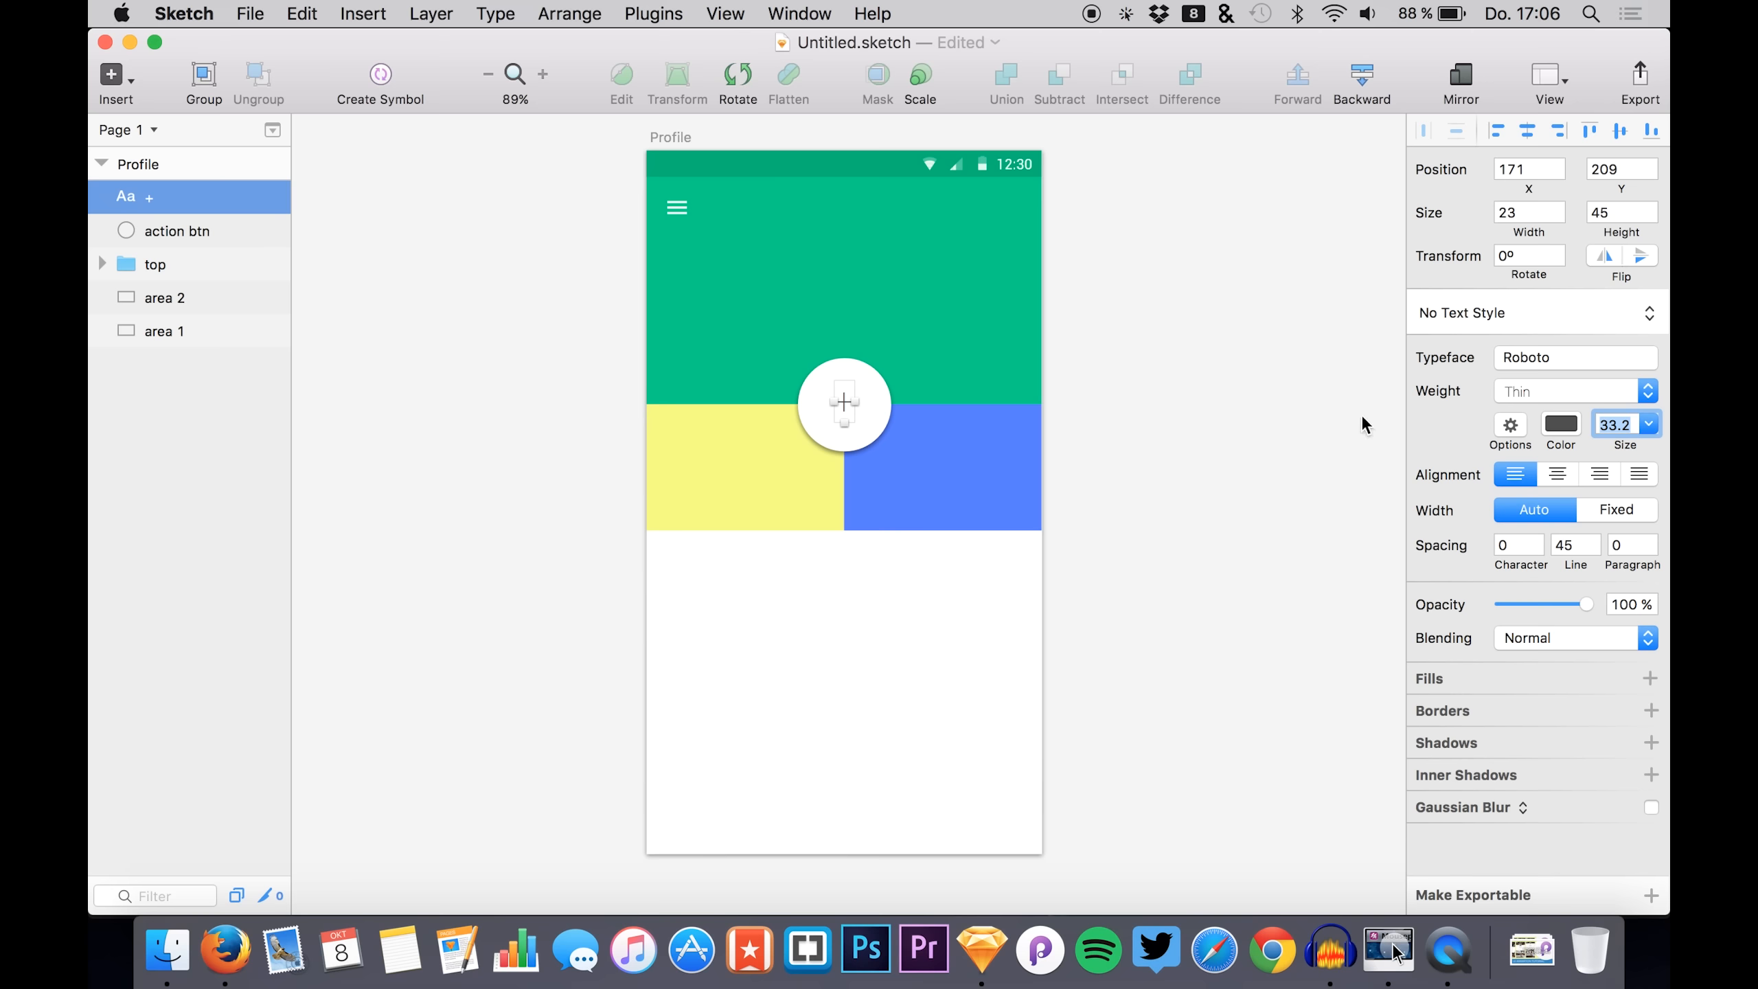
click(1540, 392)
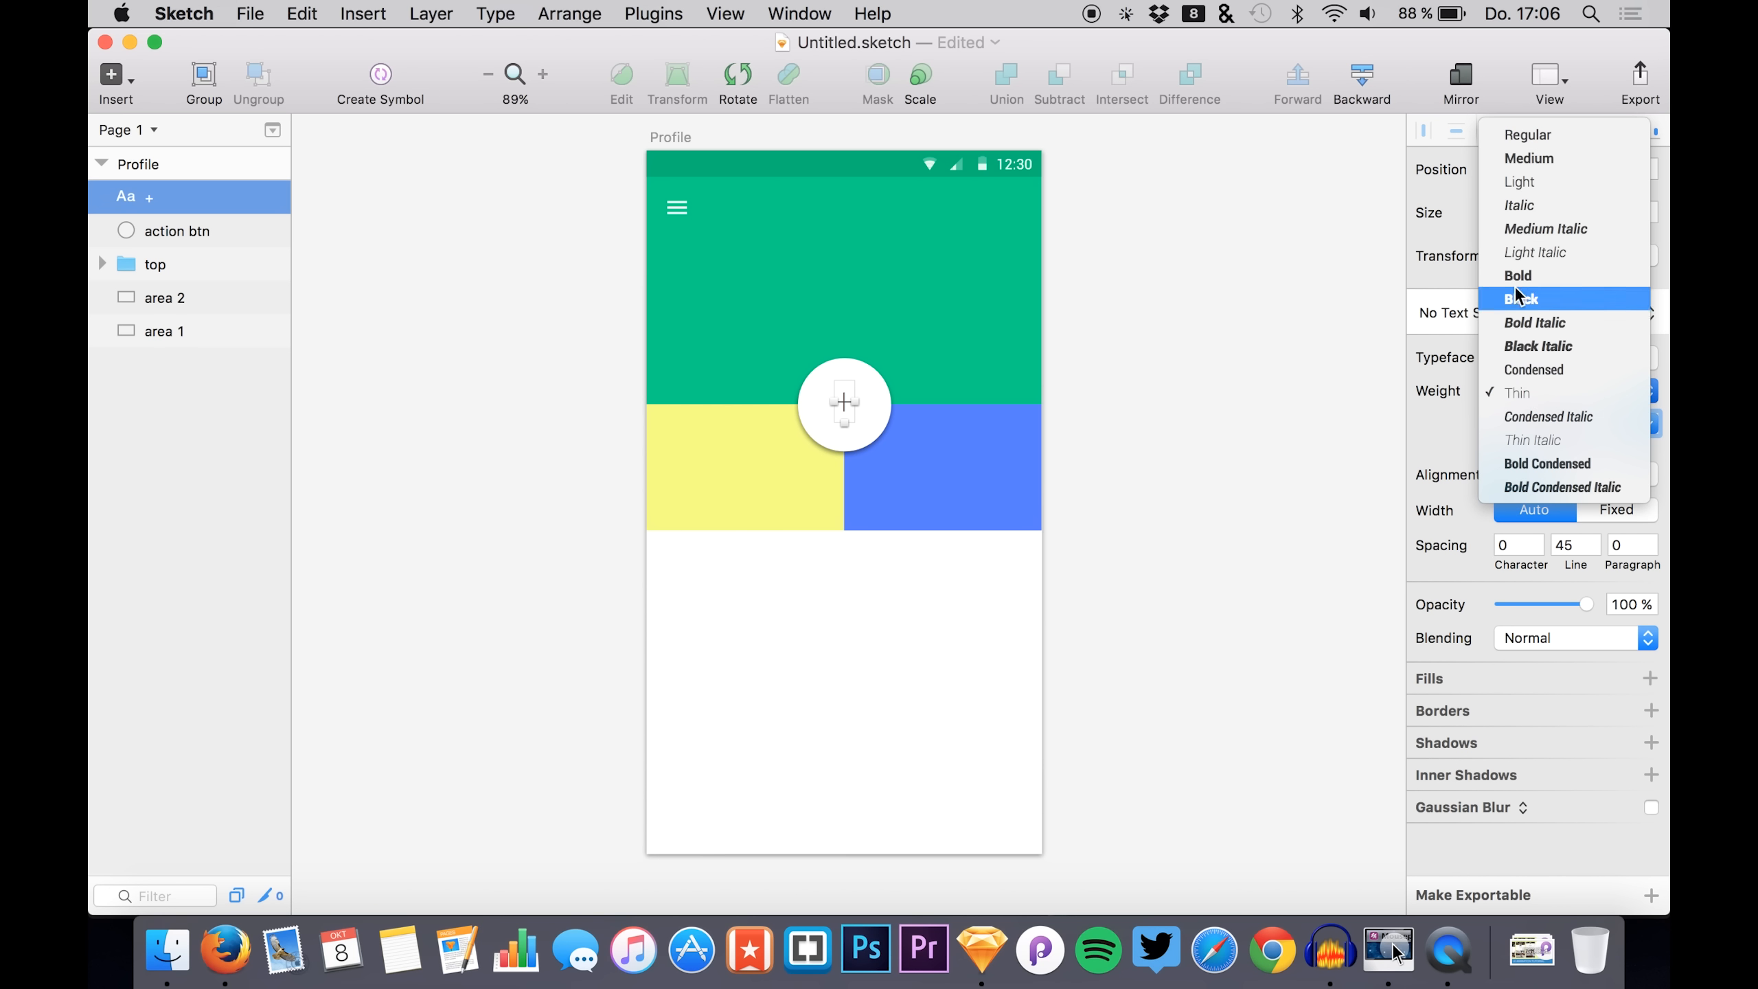
click(1531, 188)
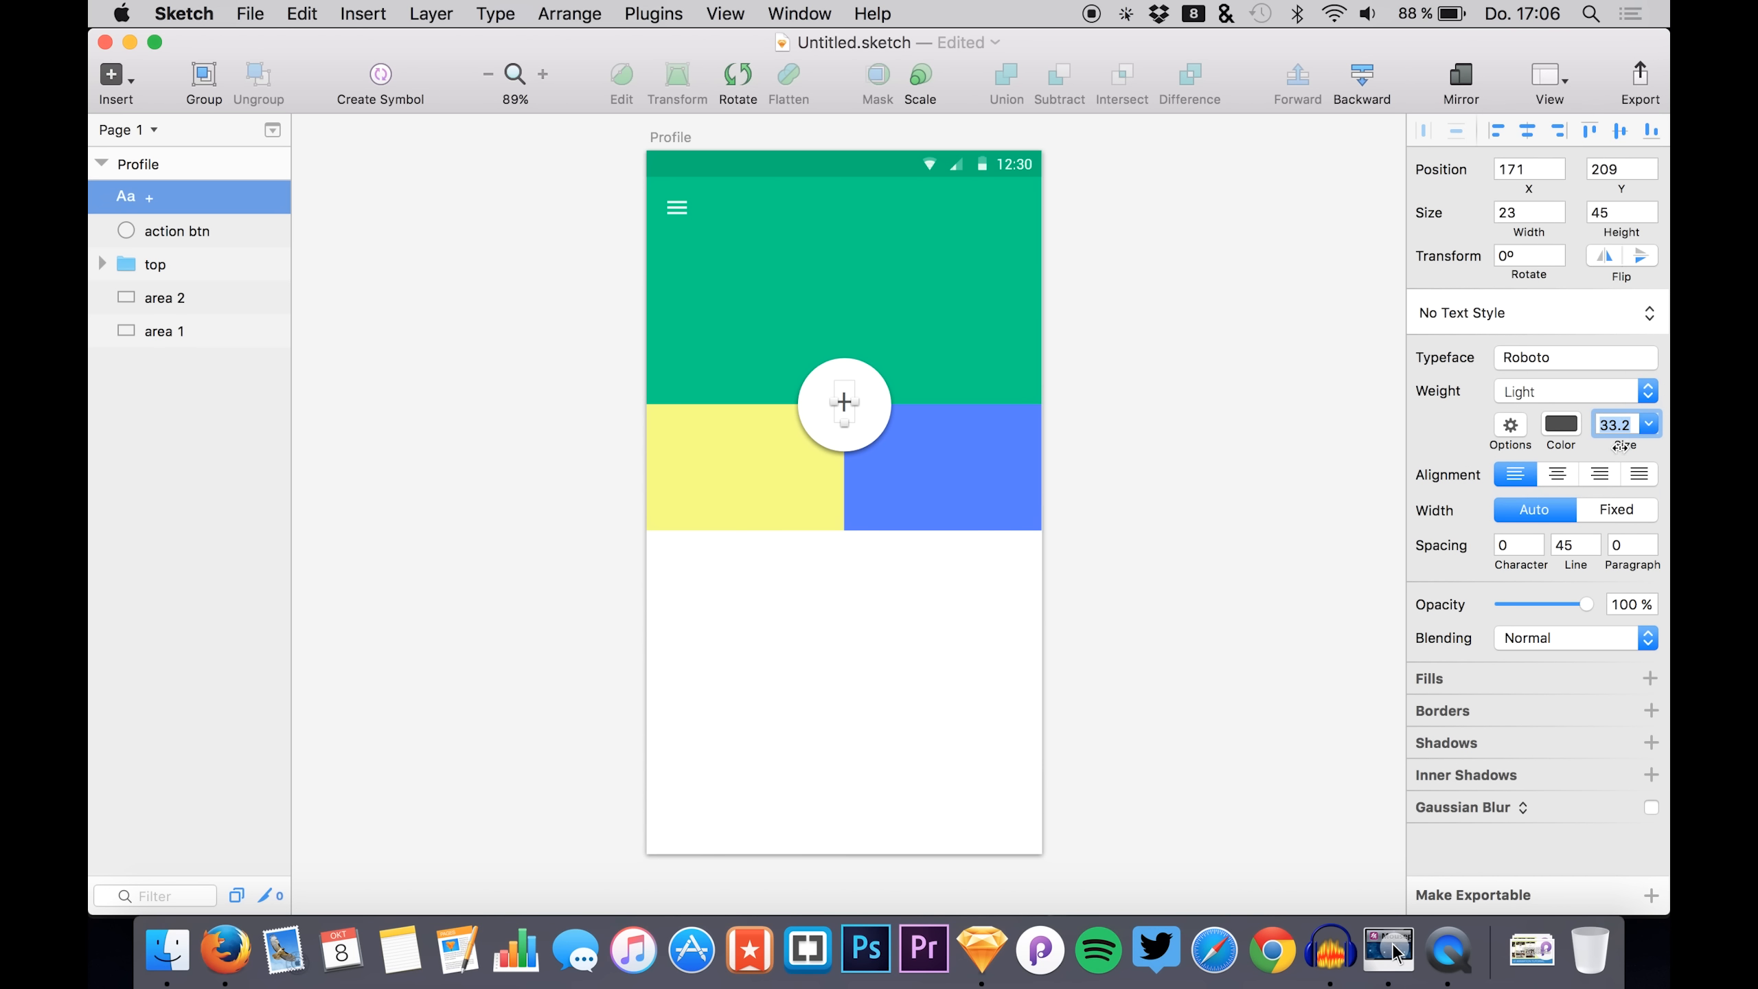
text(40)
key(Return)
- Nudge the plus sign to X 171, Y 207 to centre it within the white circle
click(142, 229)
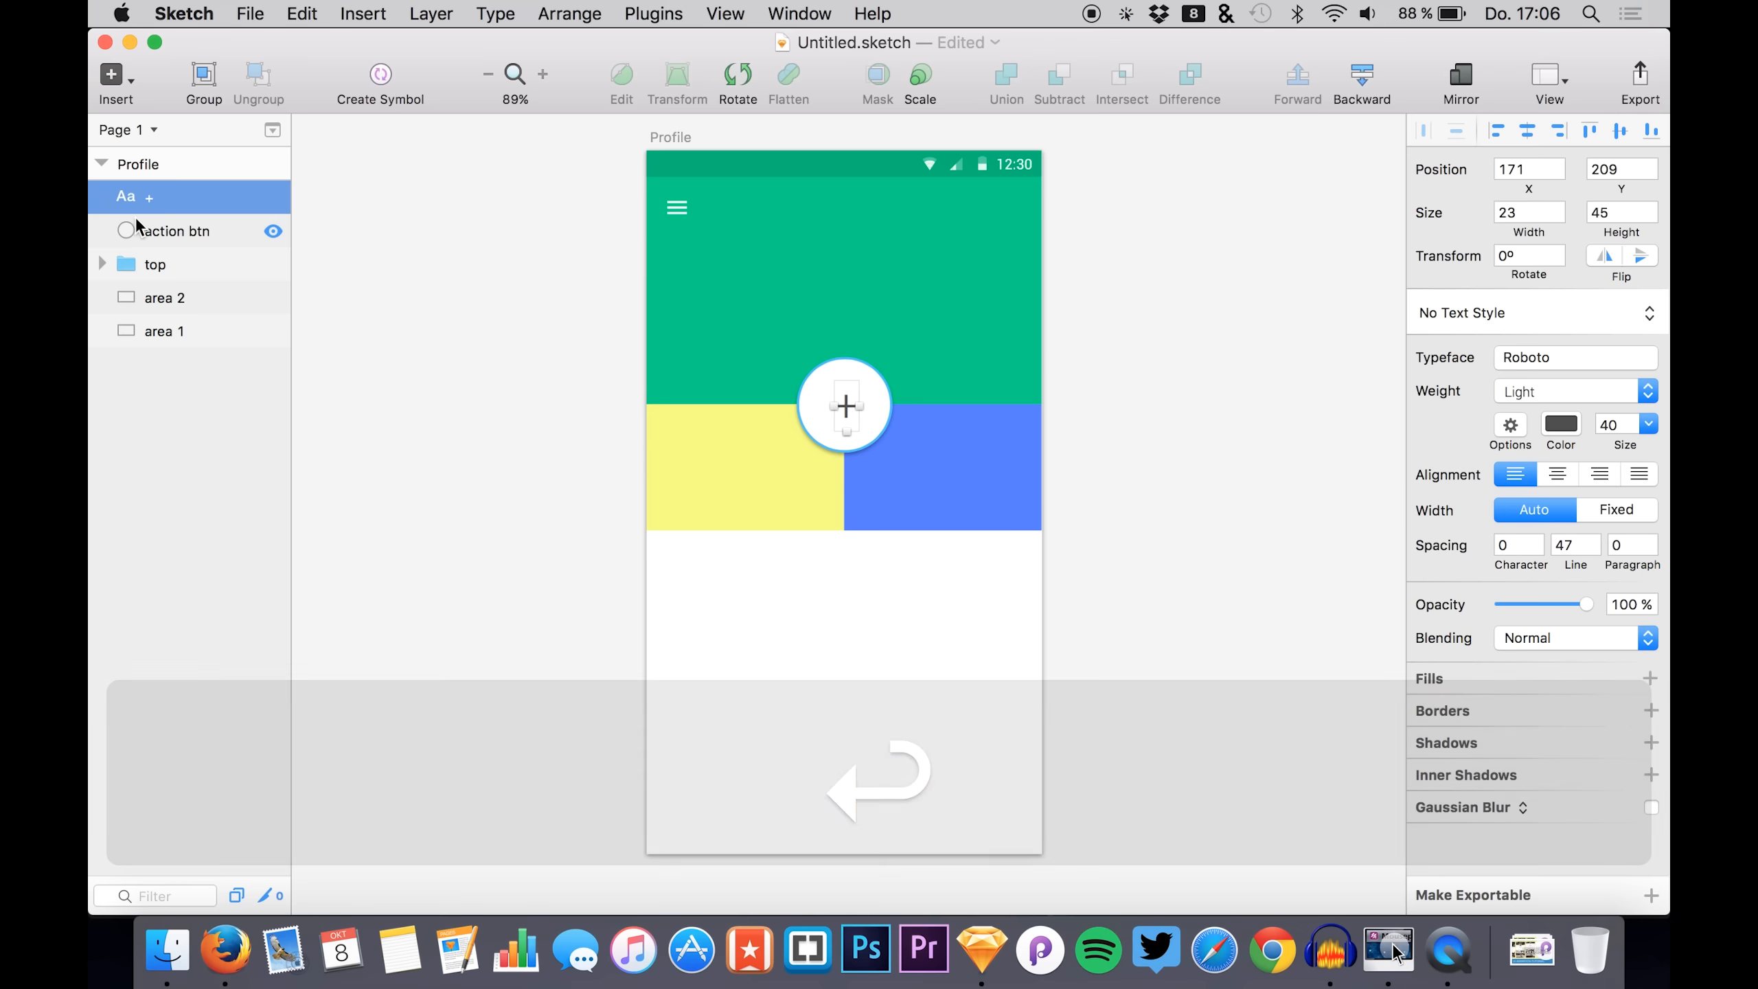
click(139, 197)
key(alt+super)
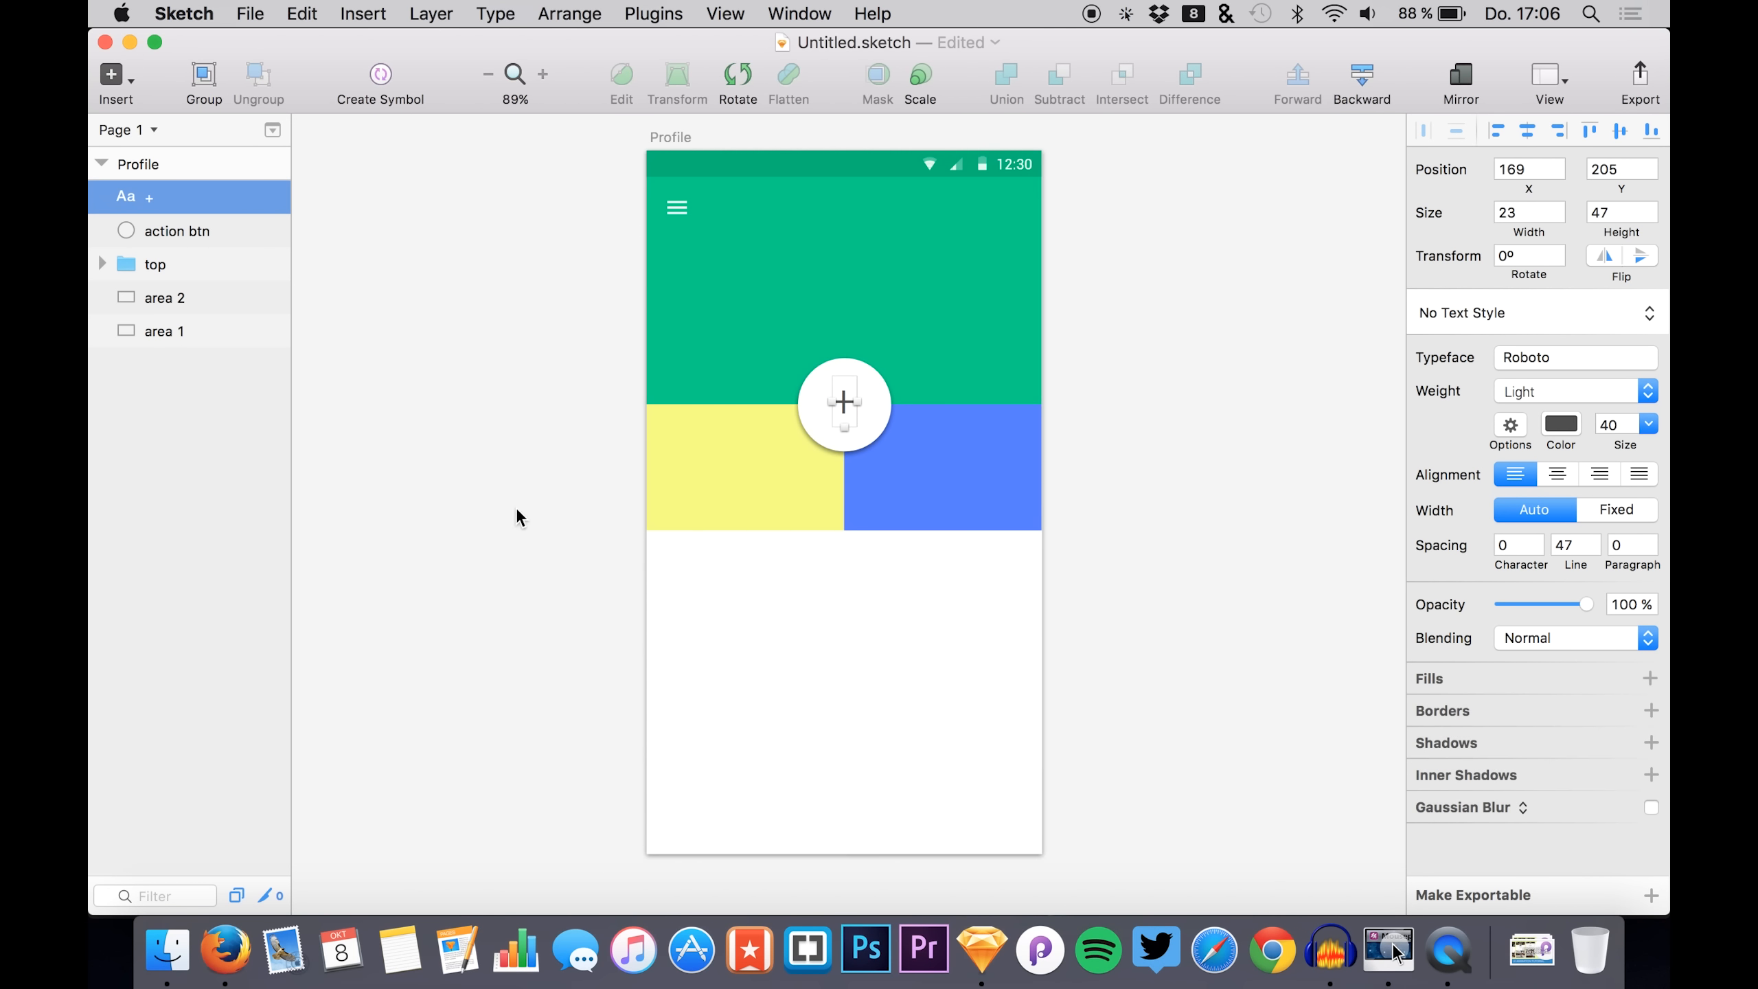
click(457, 502)
click(151, 203)
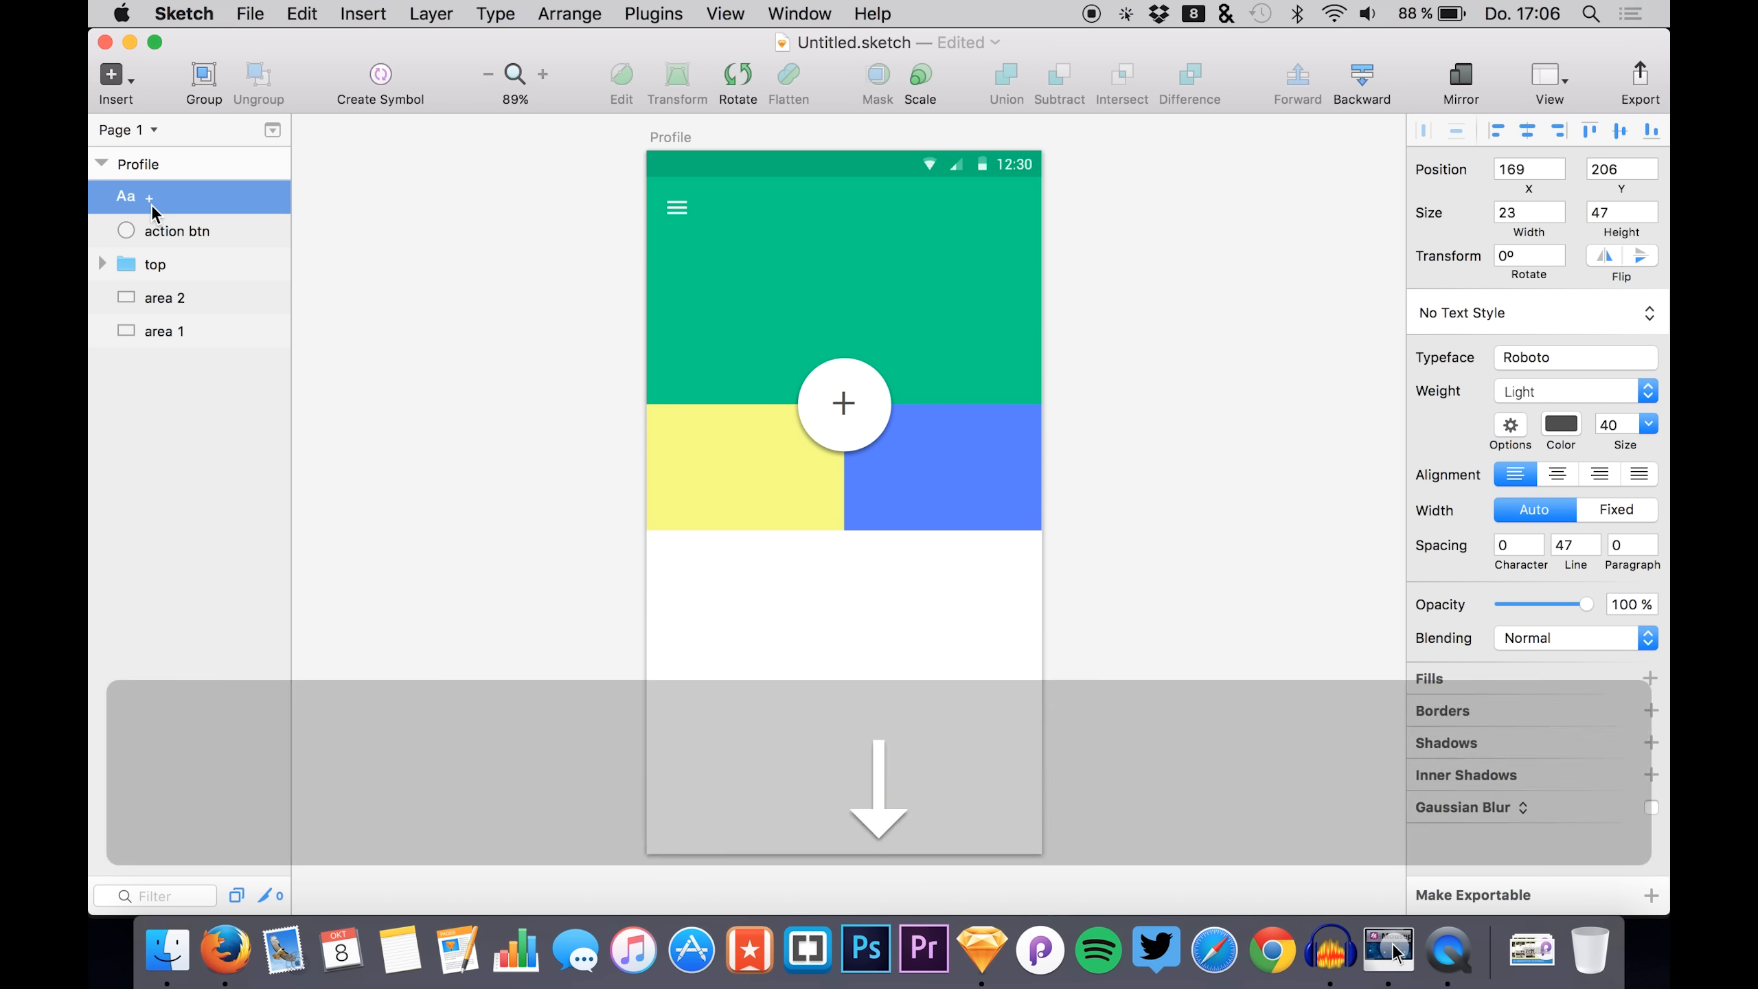
key(Right)
key(Left)
key(Up)
key(Down)
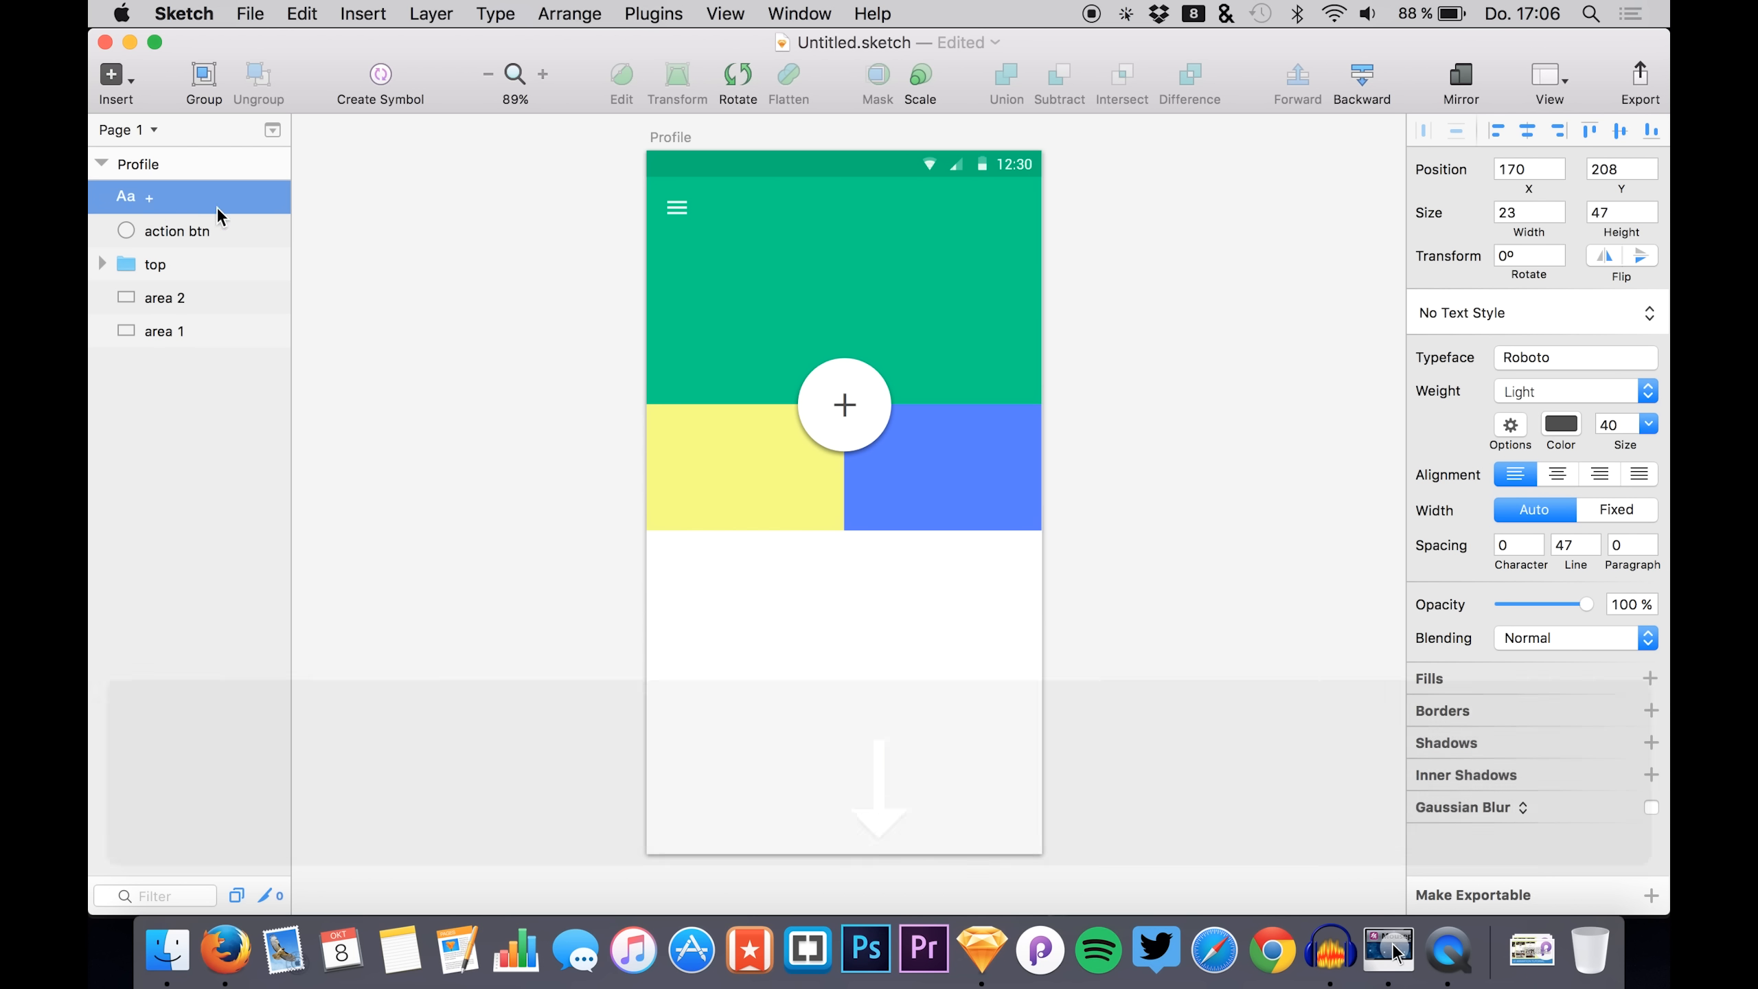
key(Up)
key(Down)
key(Right)
key(Up)
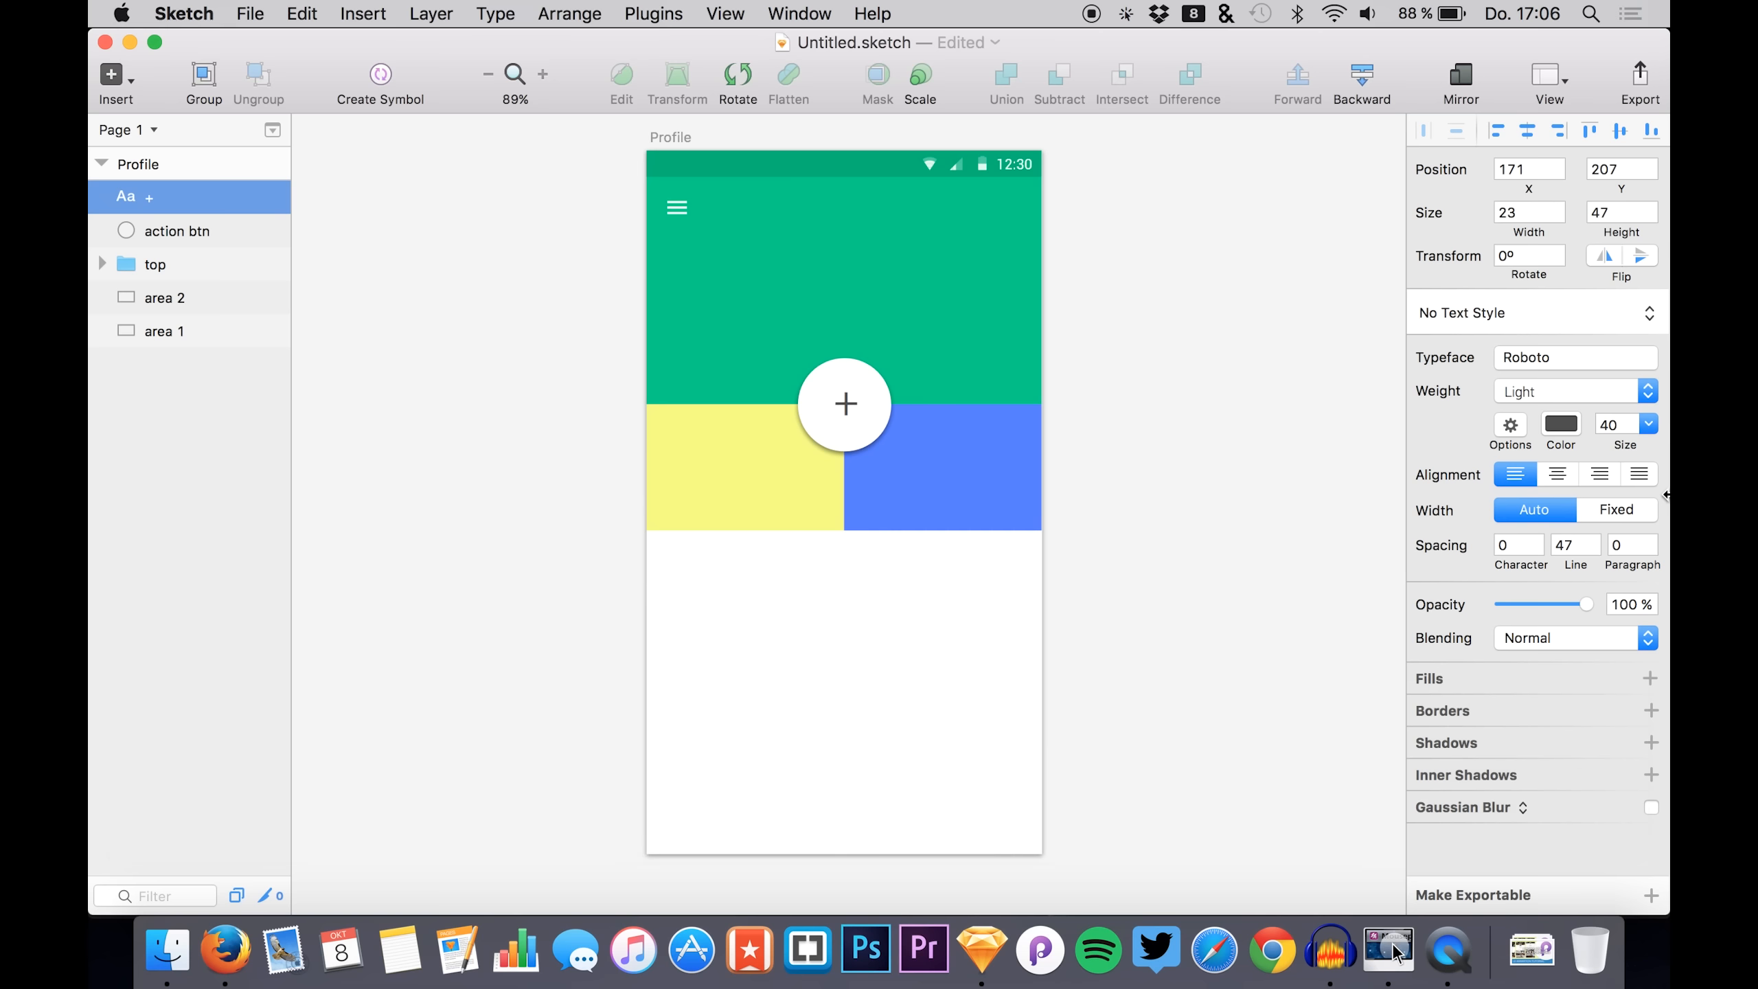
- Increase the plus sign's font size to 42 and change its weight to Thin
click(1609, 424)
key(Up)
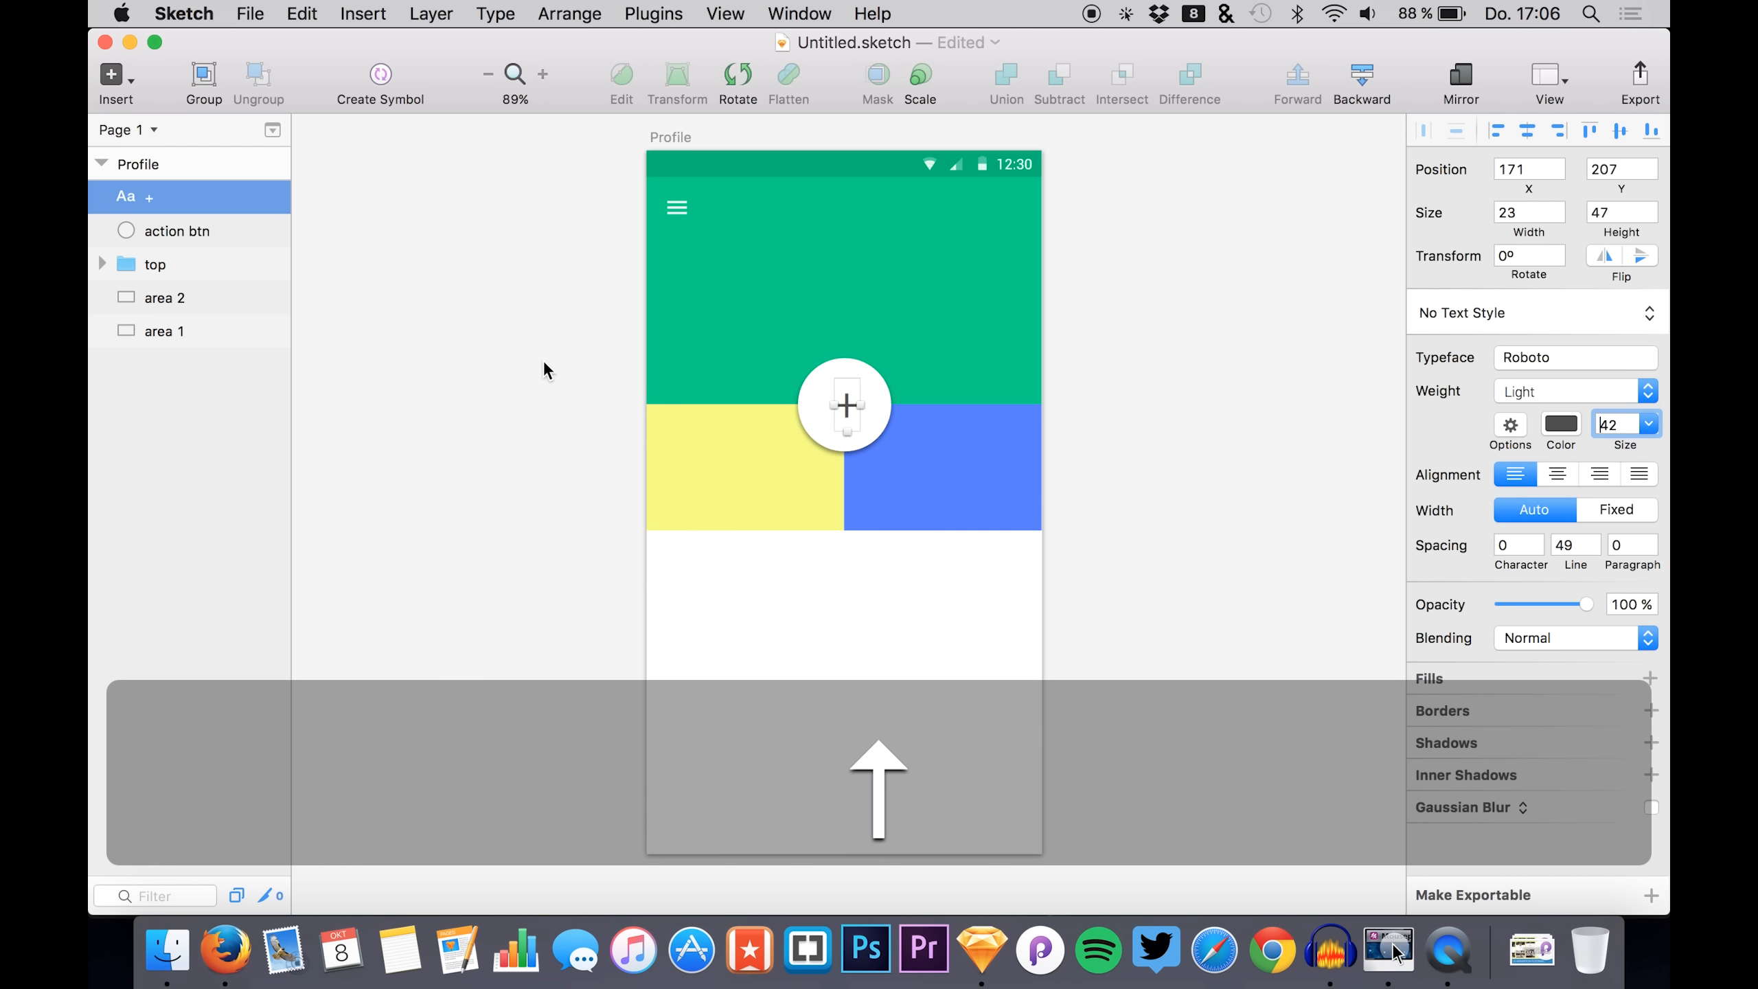
key(Up)
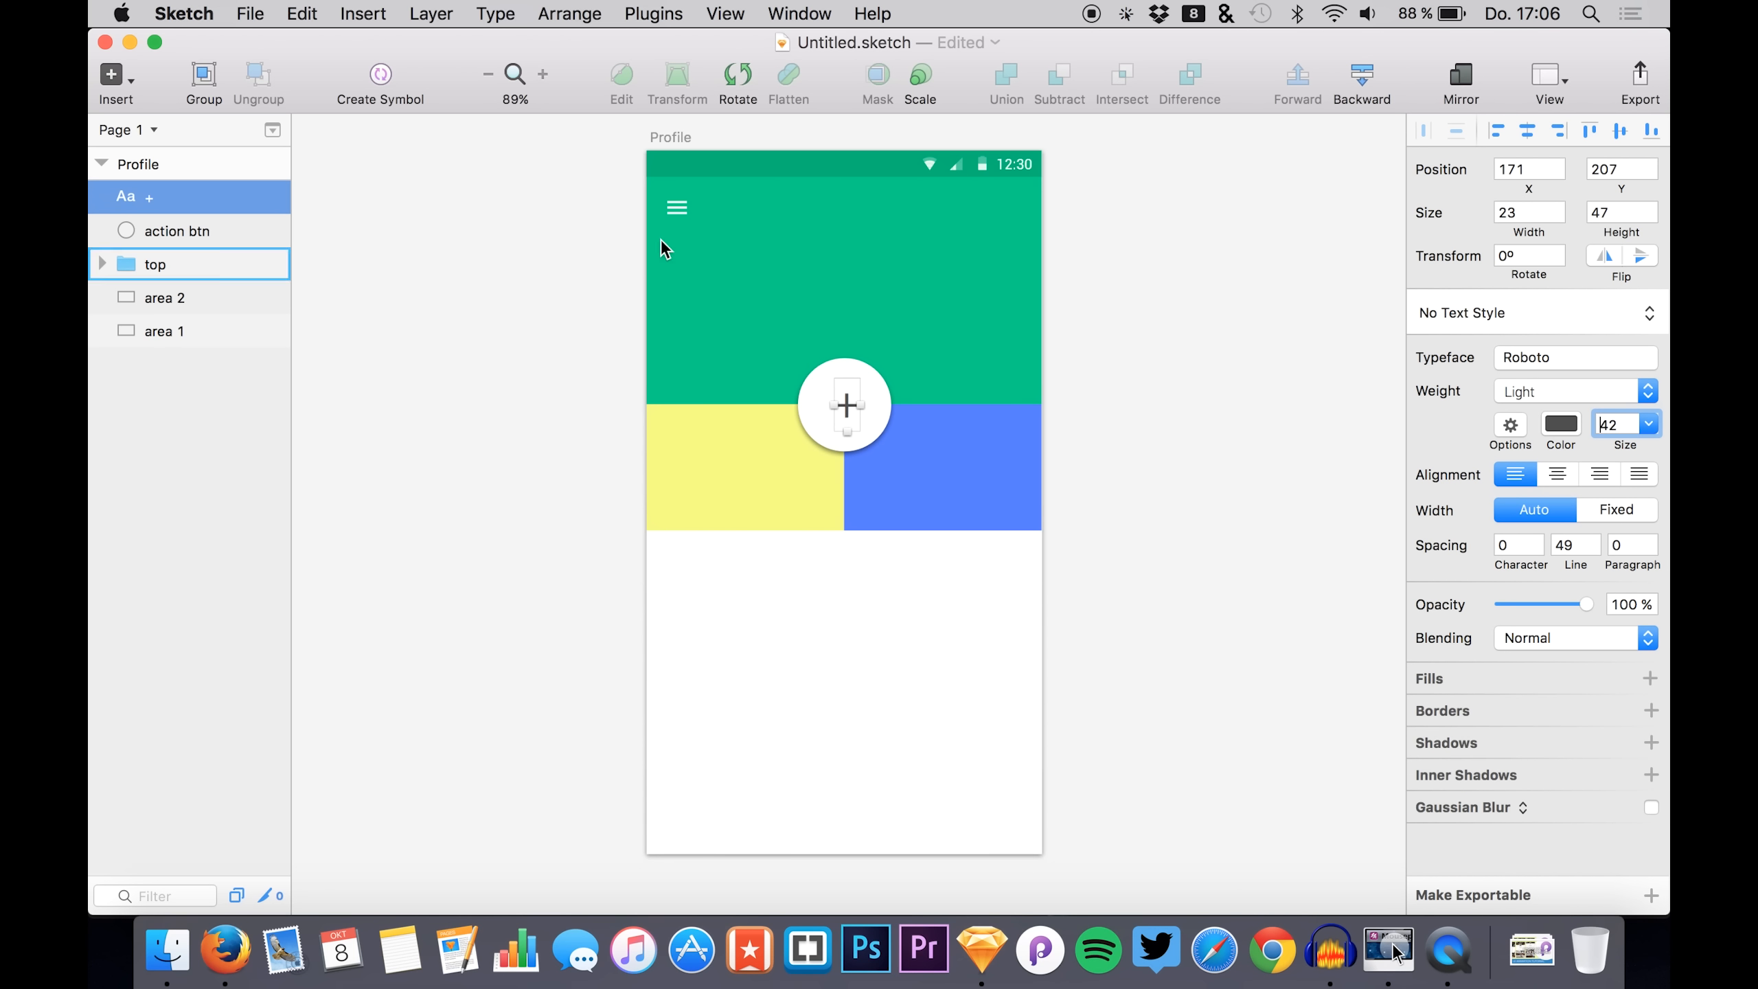
click(1517, 385)
click(1506, 607)
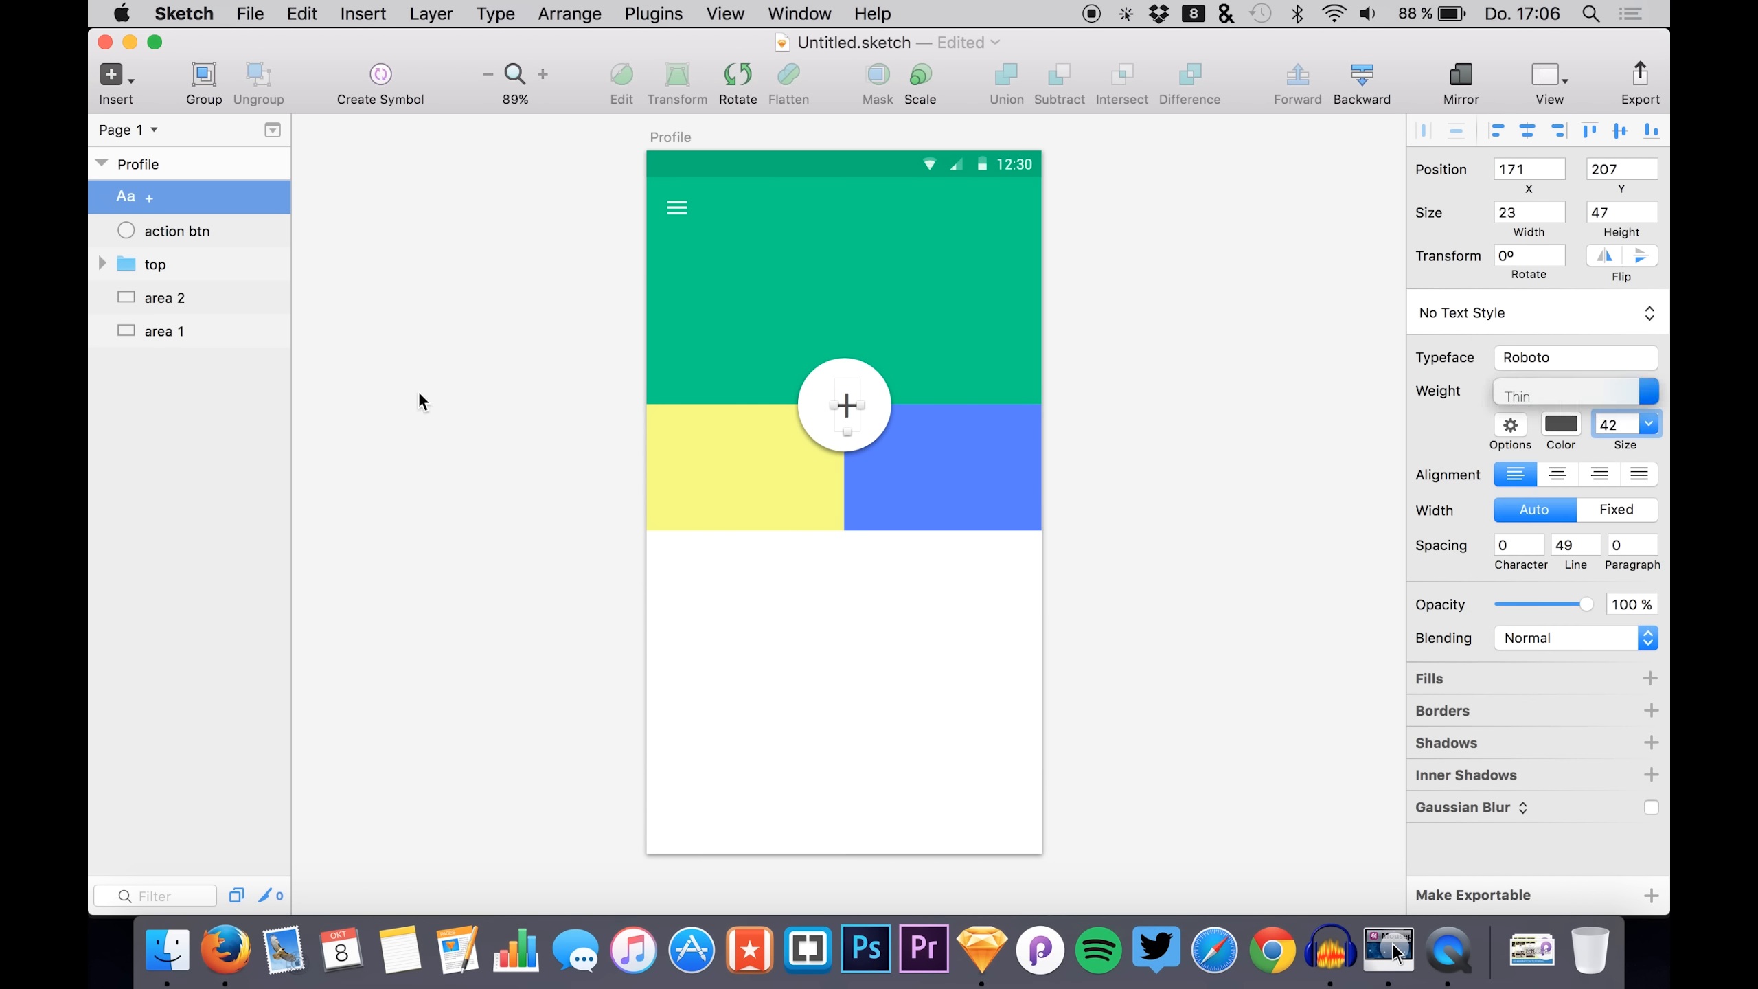
- Nudge the plus sign to X 170, Y 206 so it is centred in the circle, and deselect it
click(163, 230)
click(165, 208)
key(Left)
key(Up)
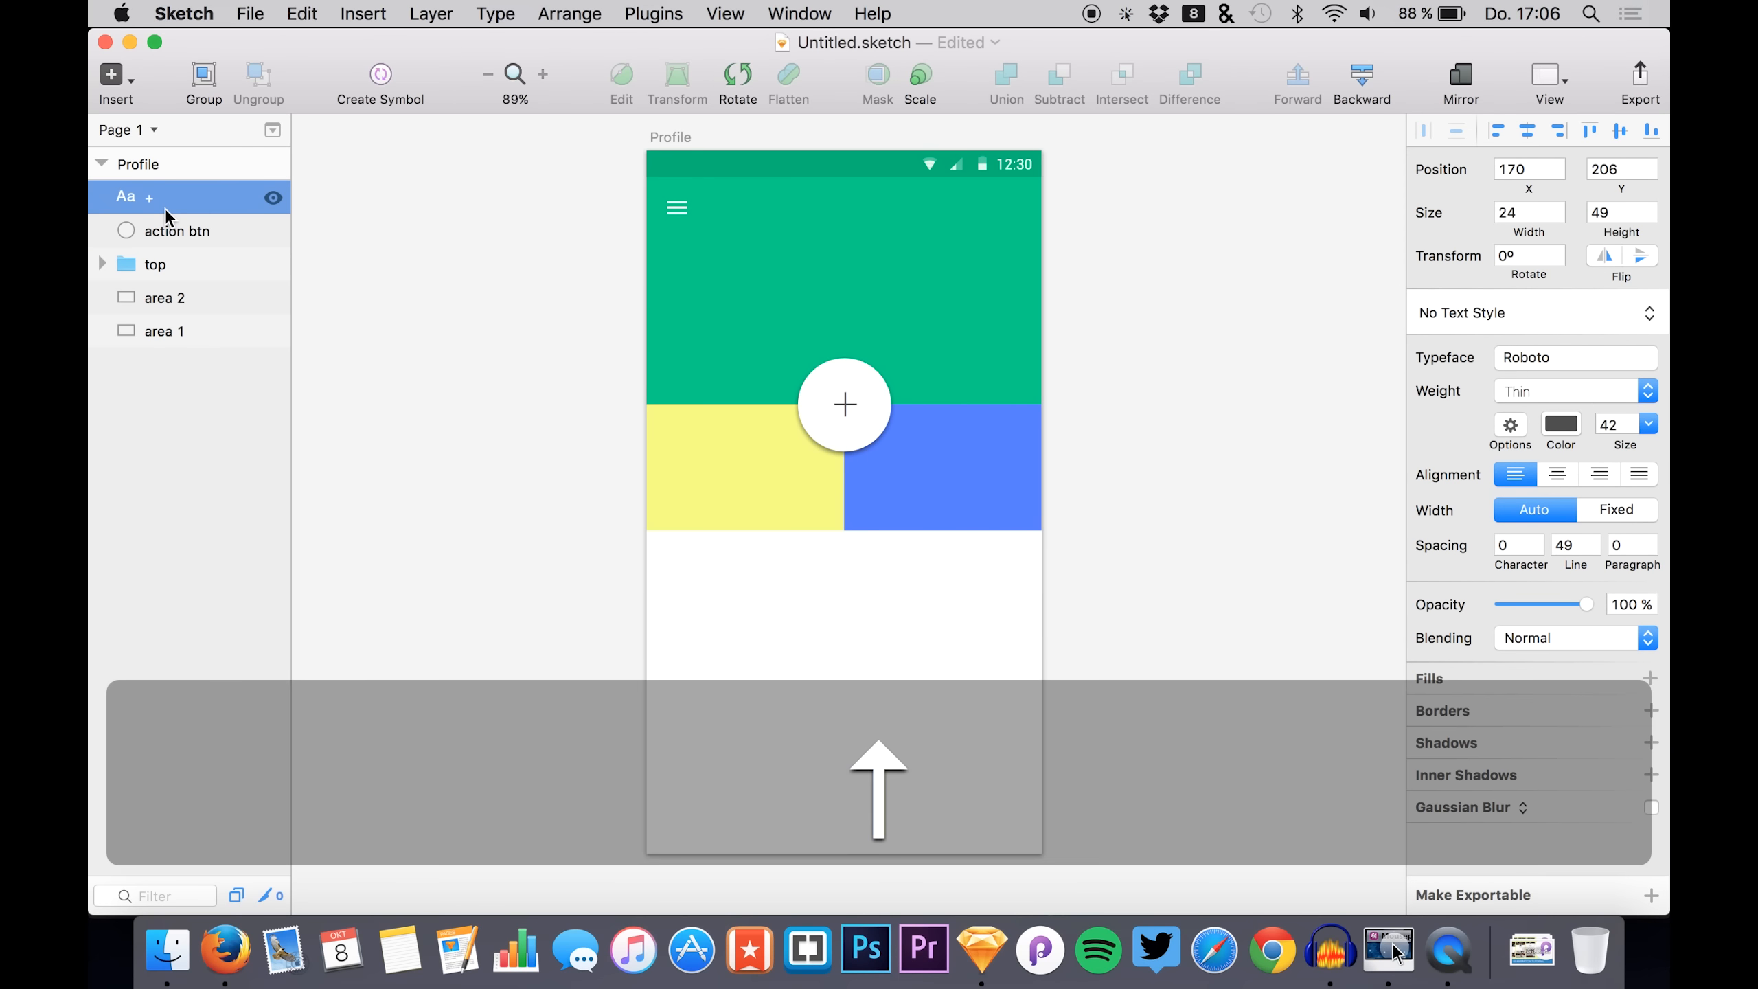
click(626, 364)
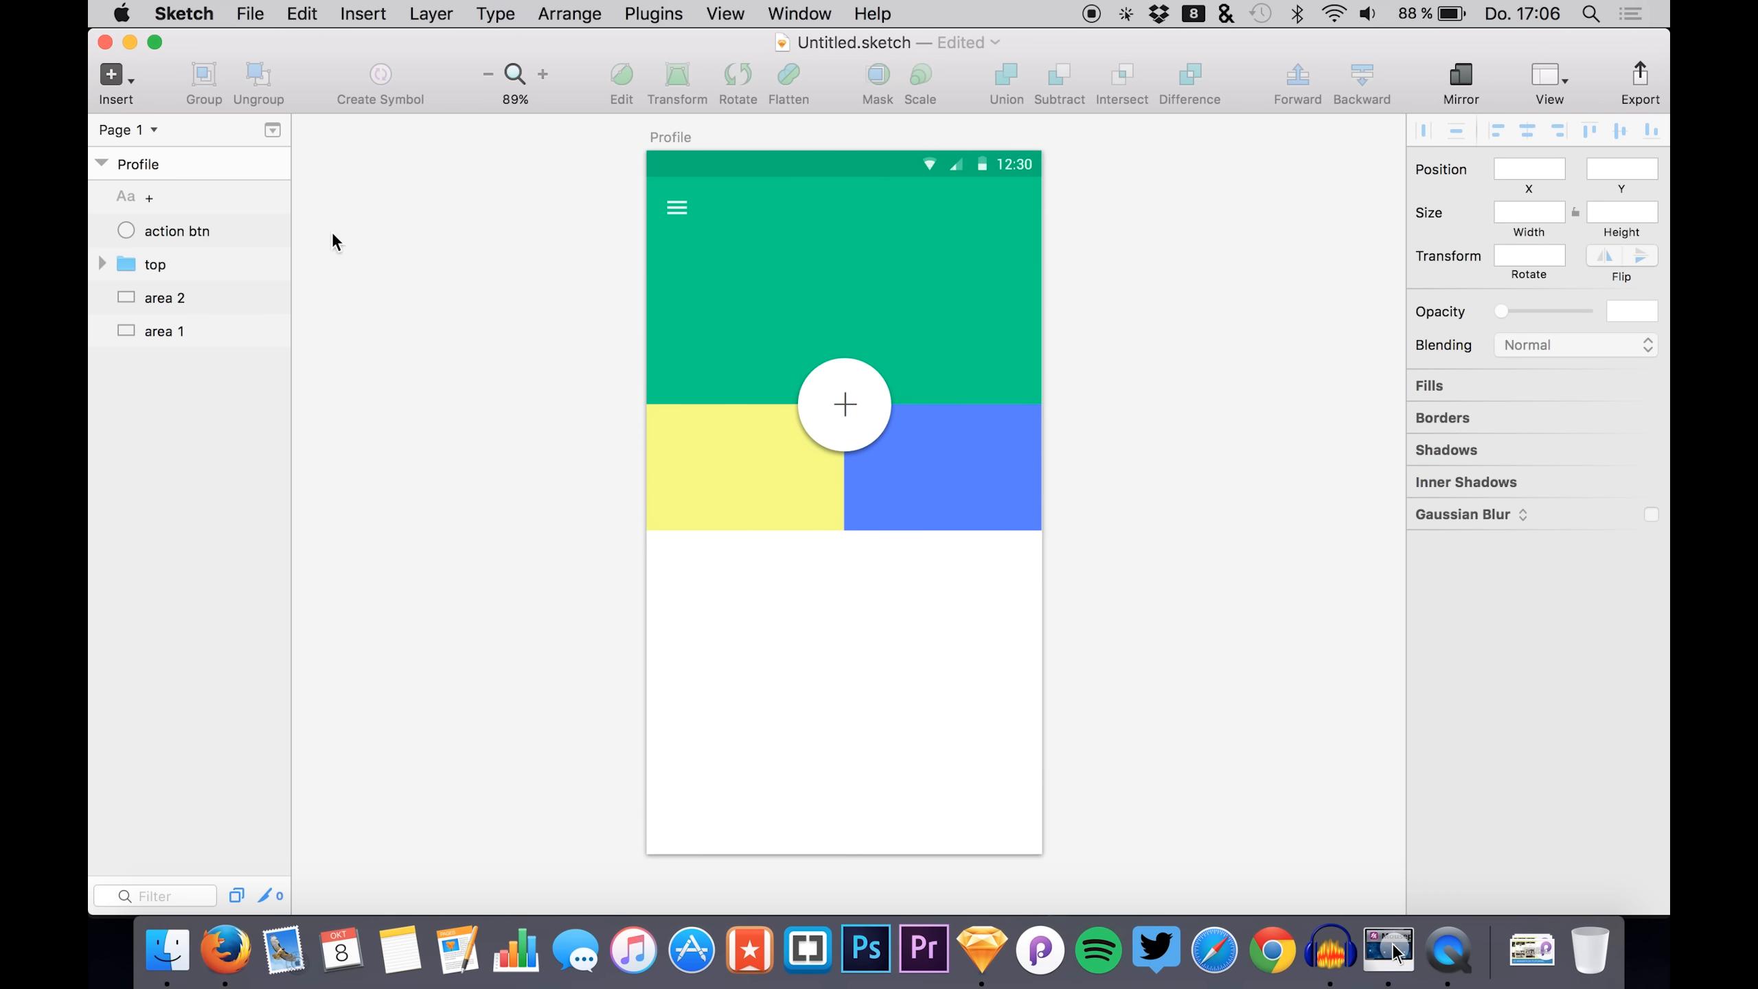
- Rename the "app bar" group inside "top" as "main", select its "app bar bg" layer and save the document
click(101, 264)
click(128, 330)
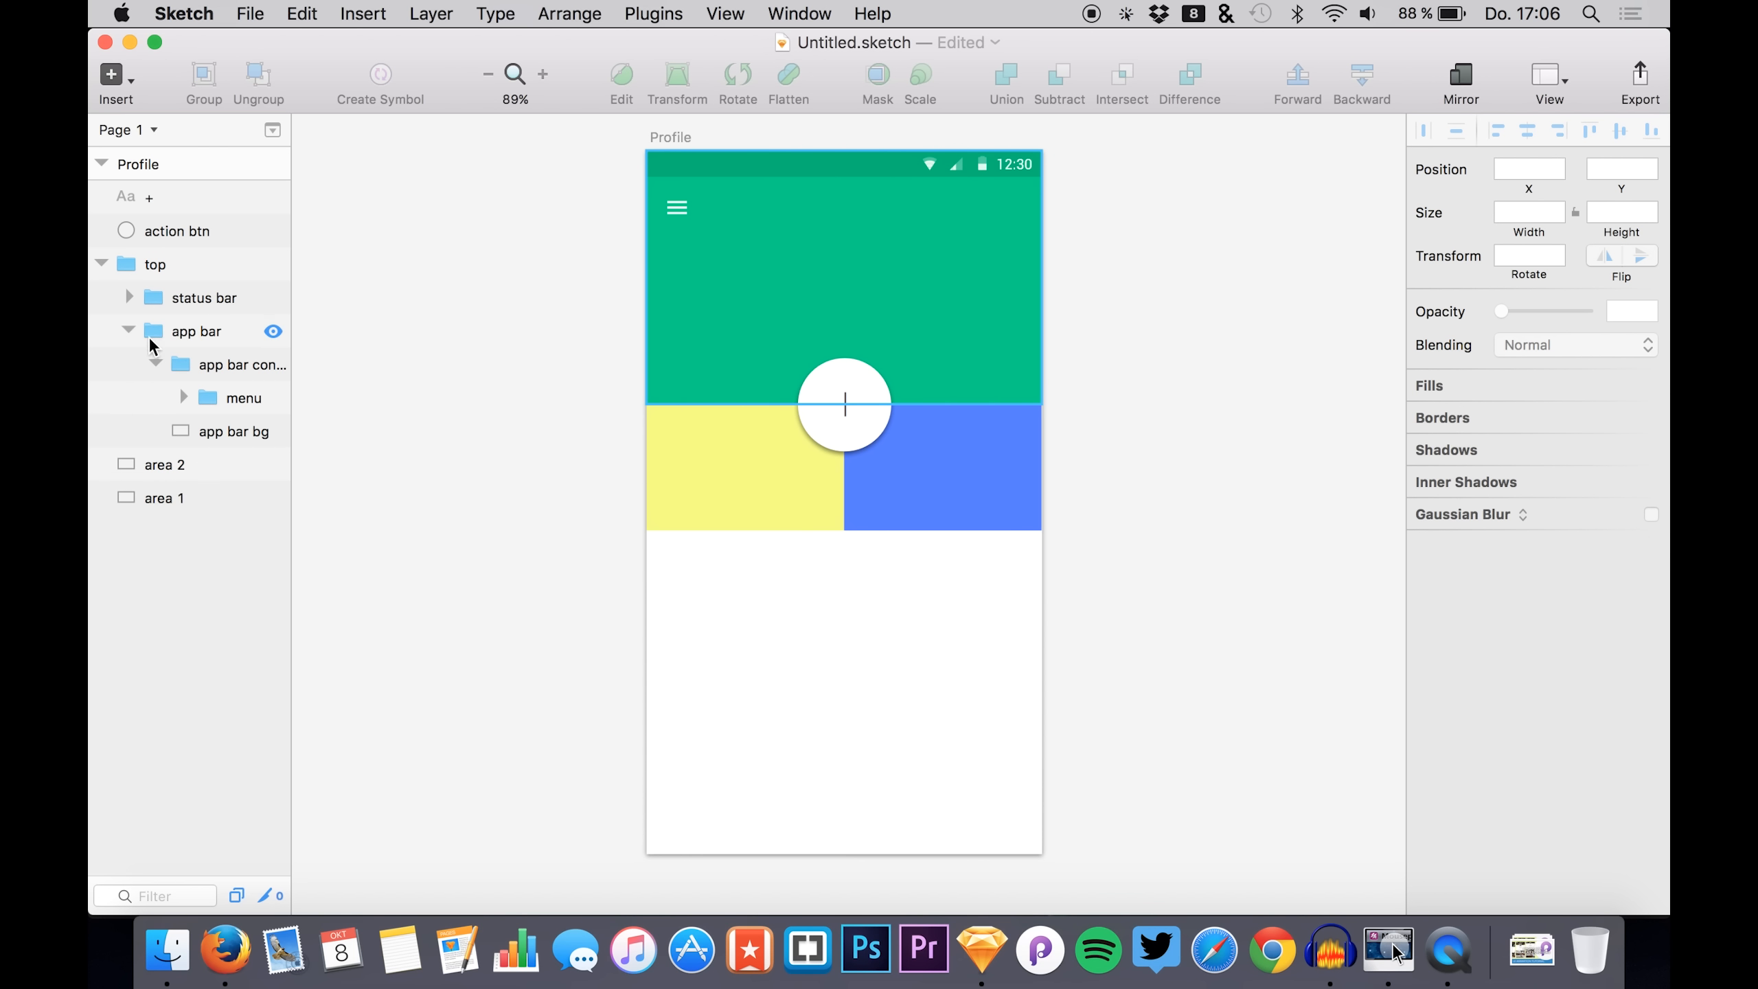
double_click(161, 326)
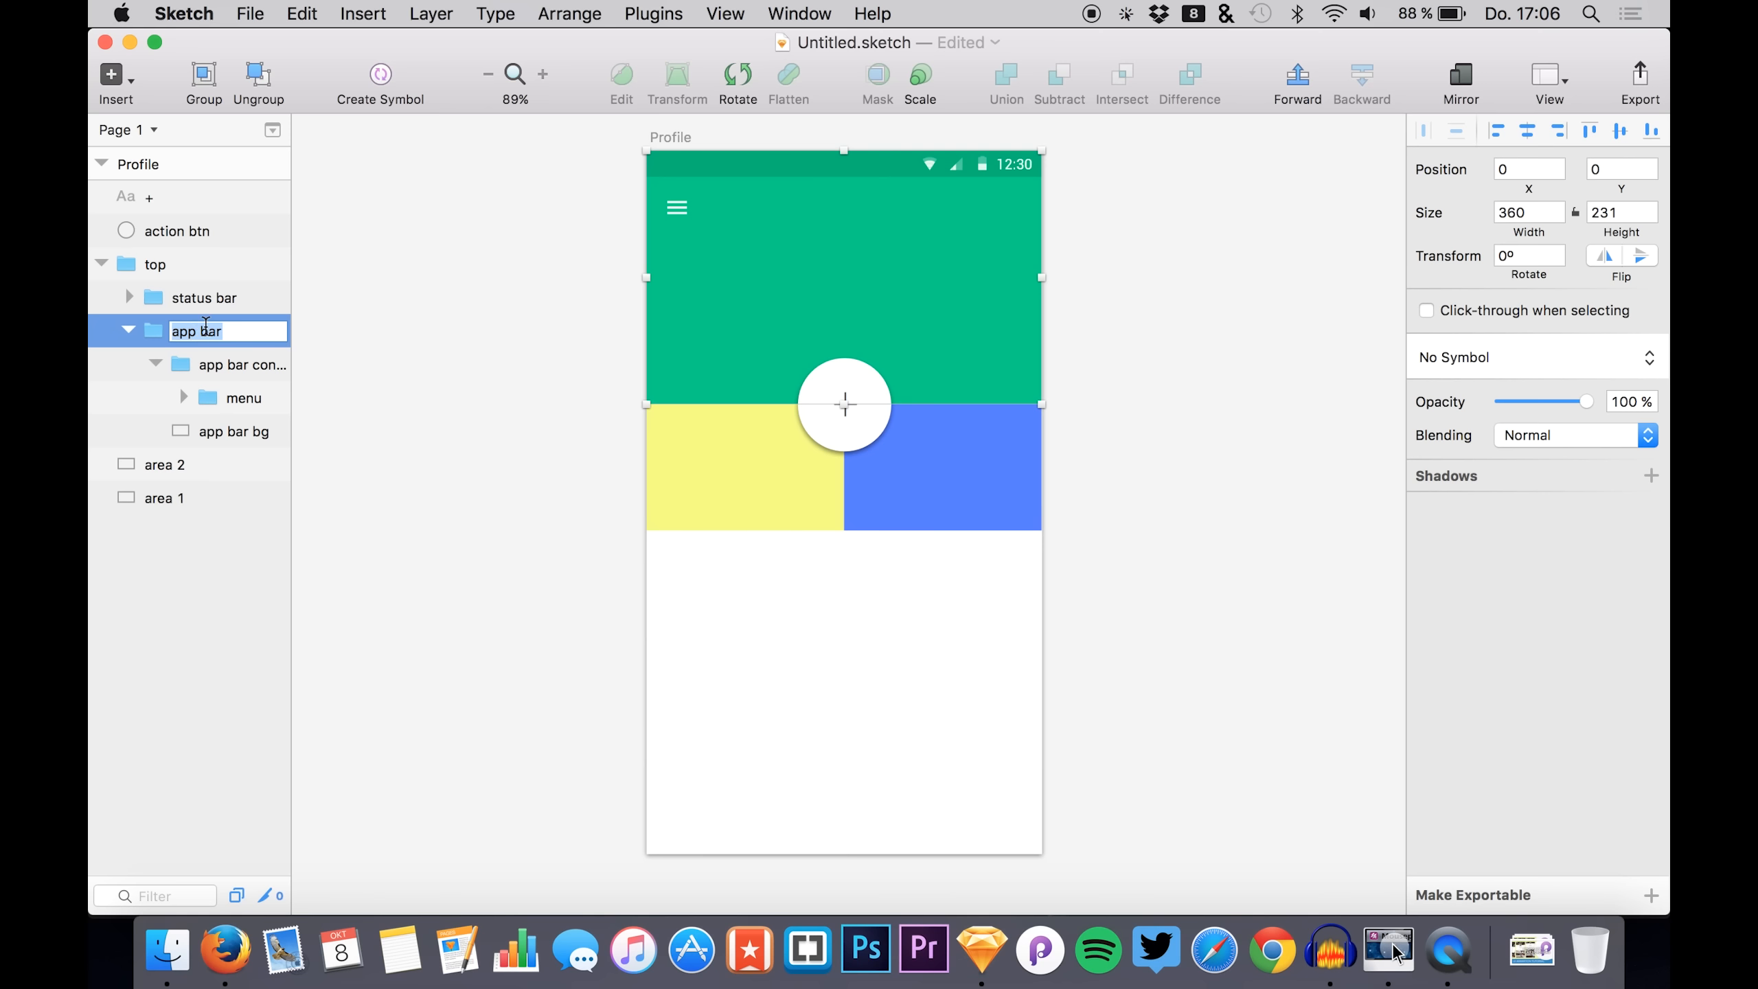
text(top)
key(BackSpace)
key(BackSpace)
key(BackSpace)
key(BackSpace)
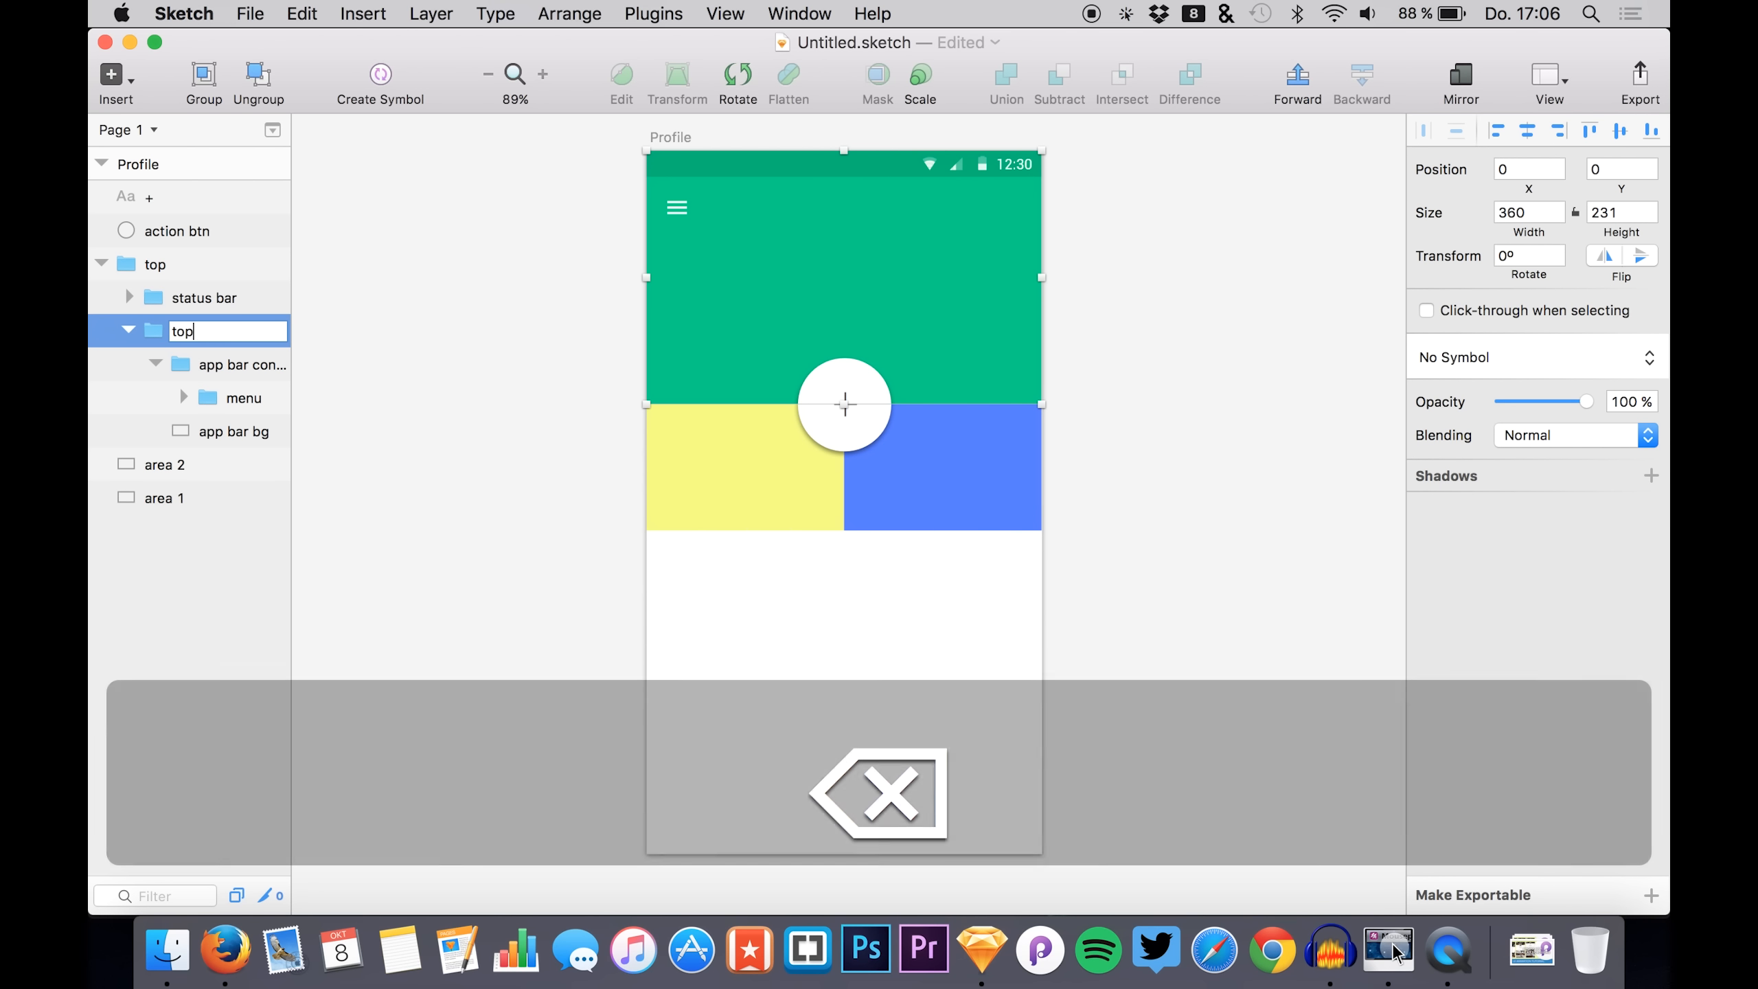
text(main)
key(Return)
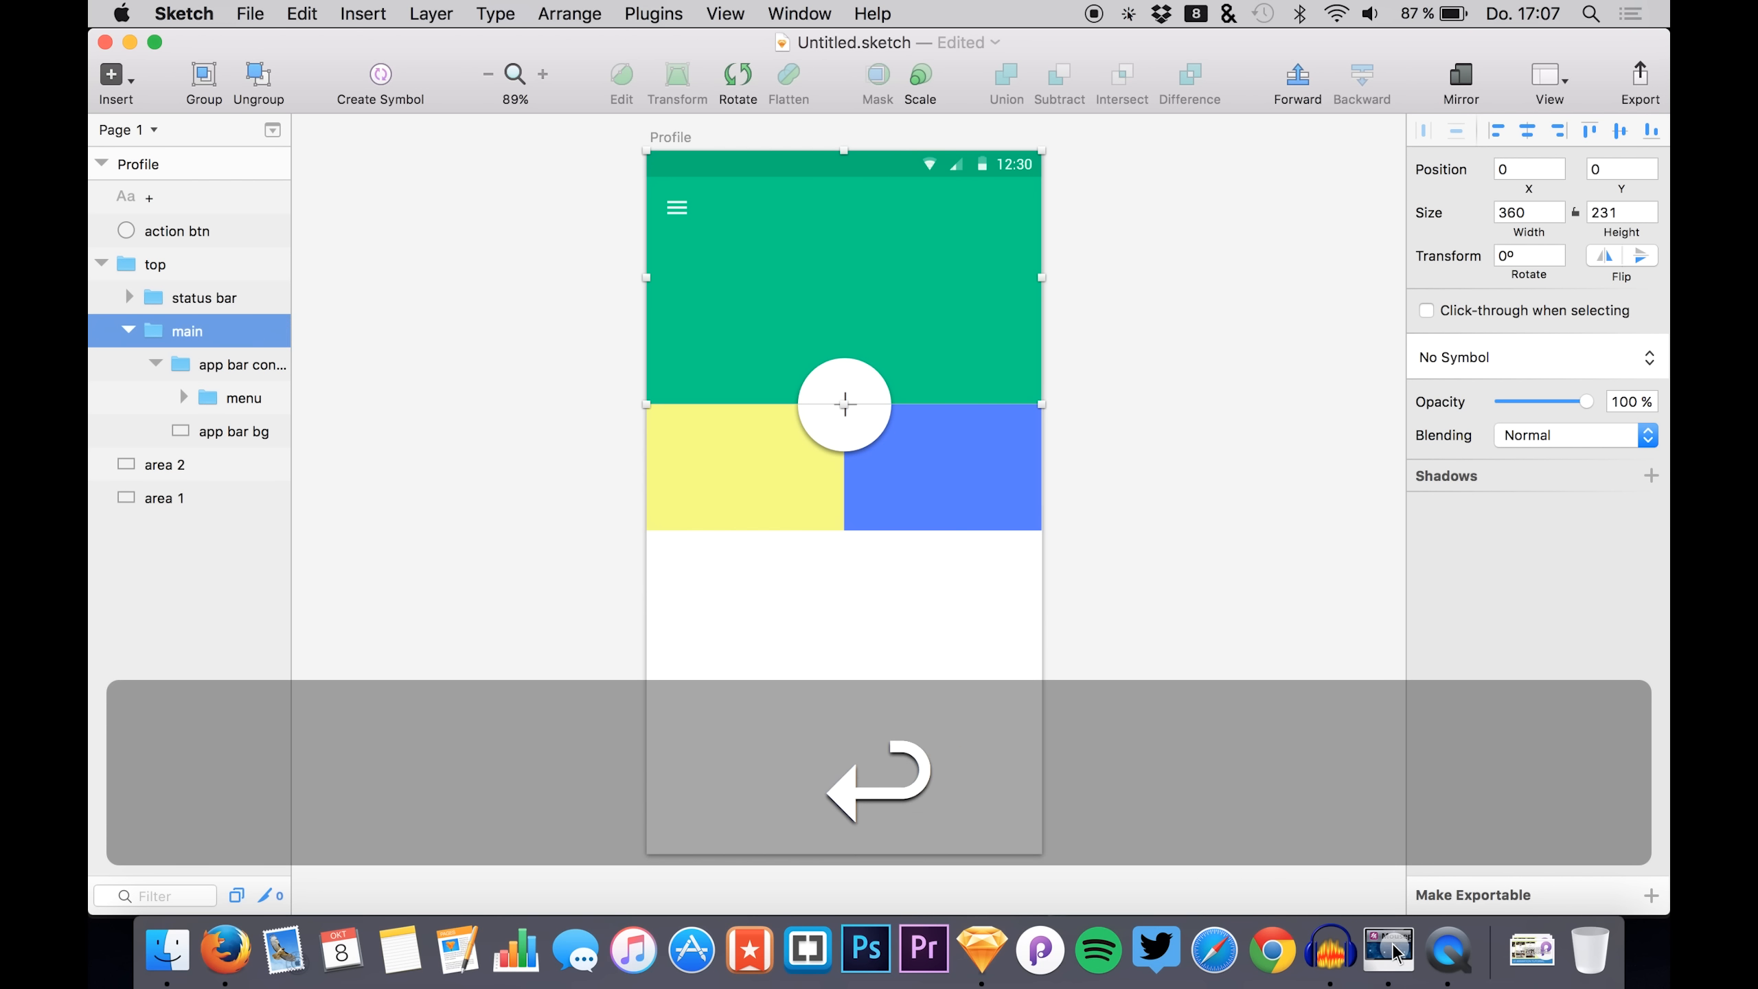
click(206, 439)
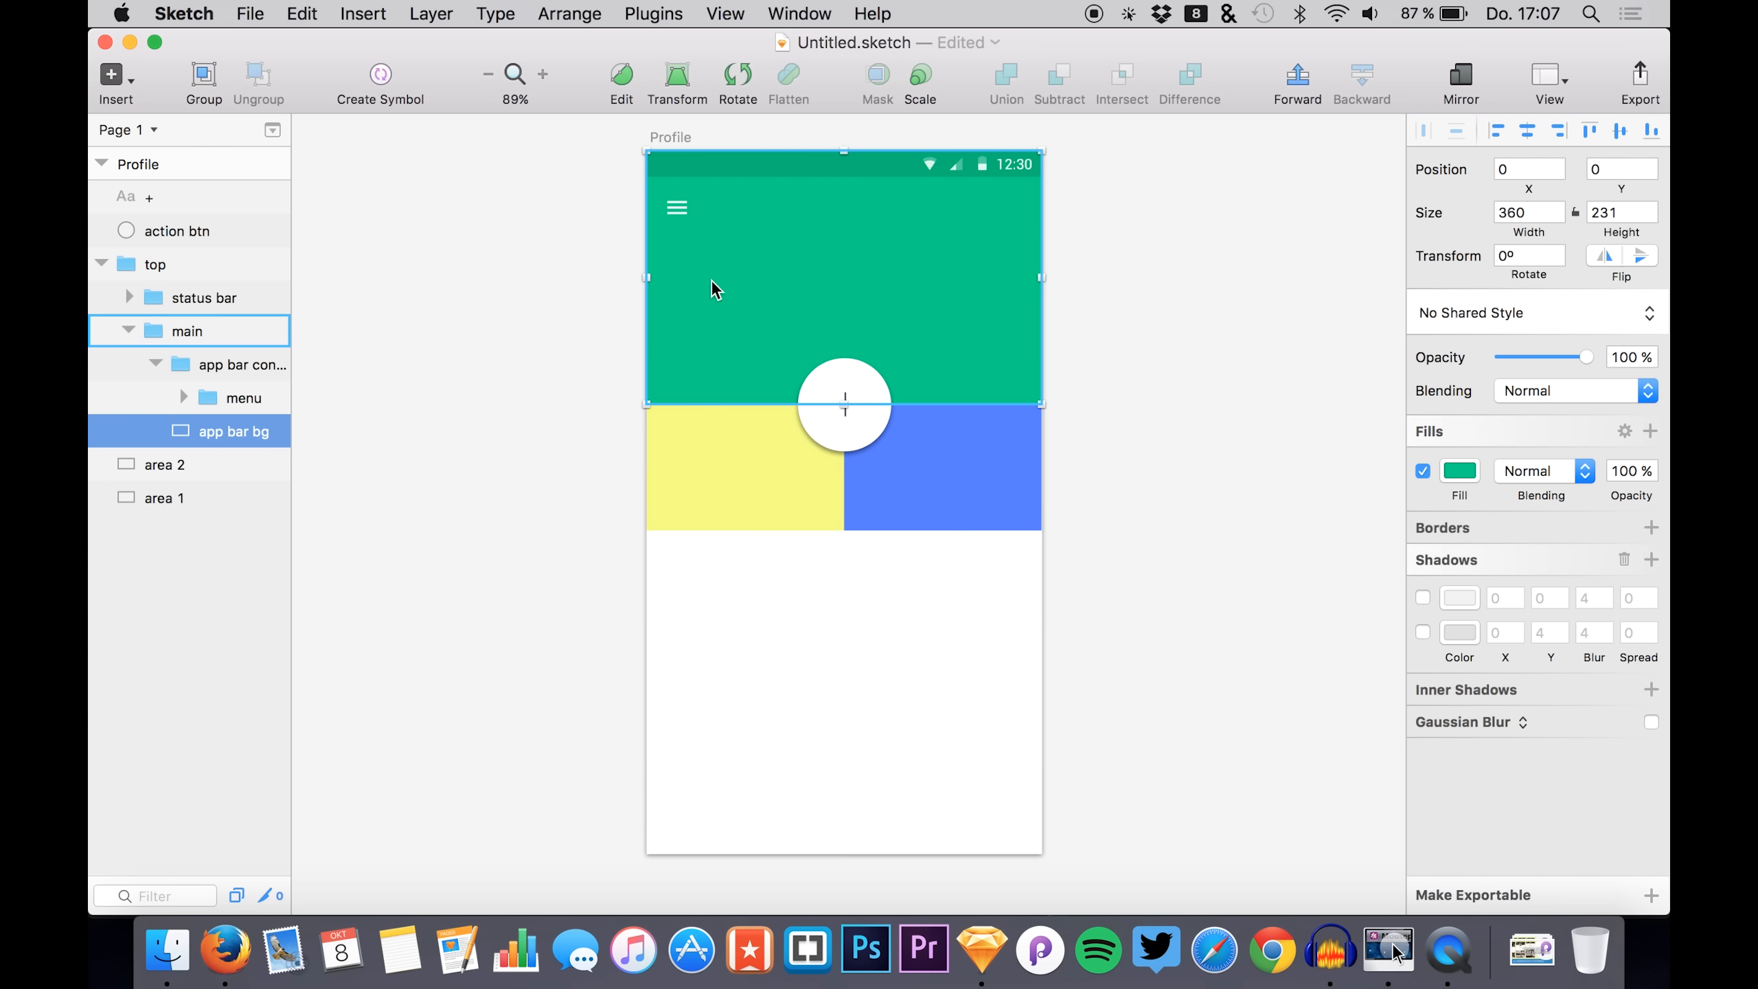
key(super+s)
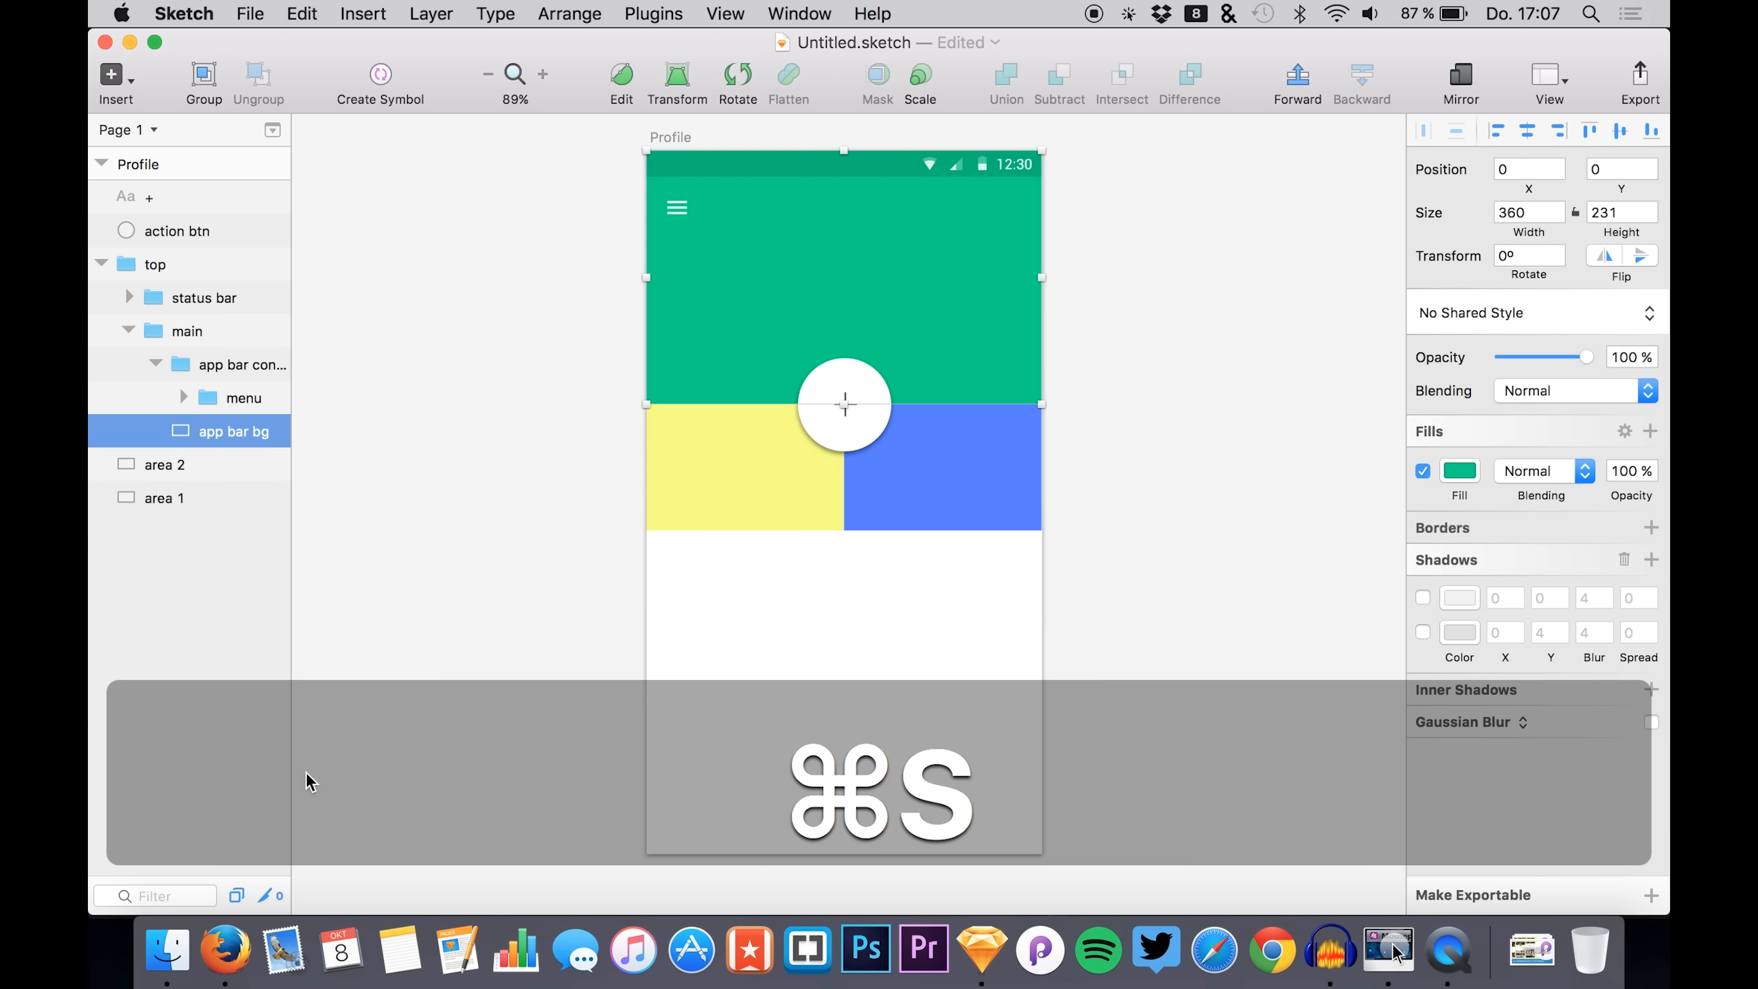
- Switch to Firefox, copy the sparkler photo open there, and return to Sketch
click(239, 955)
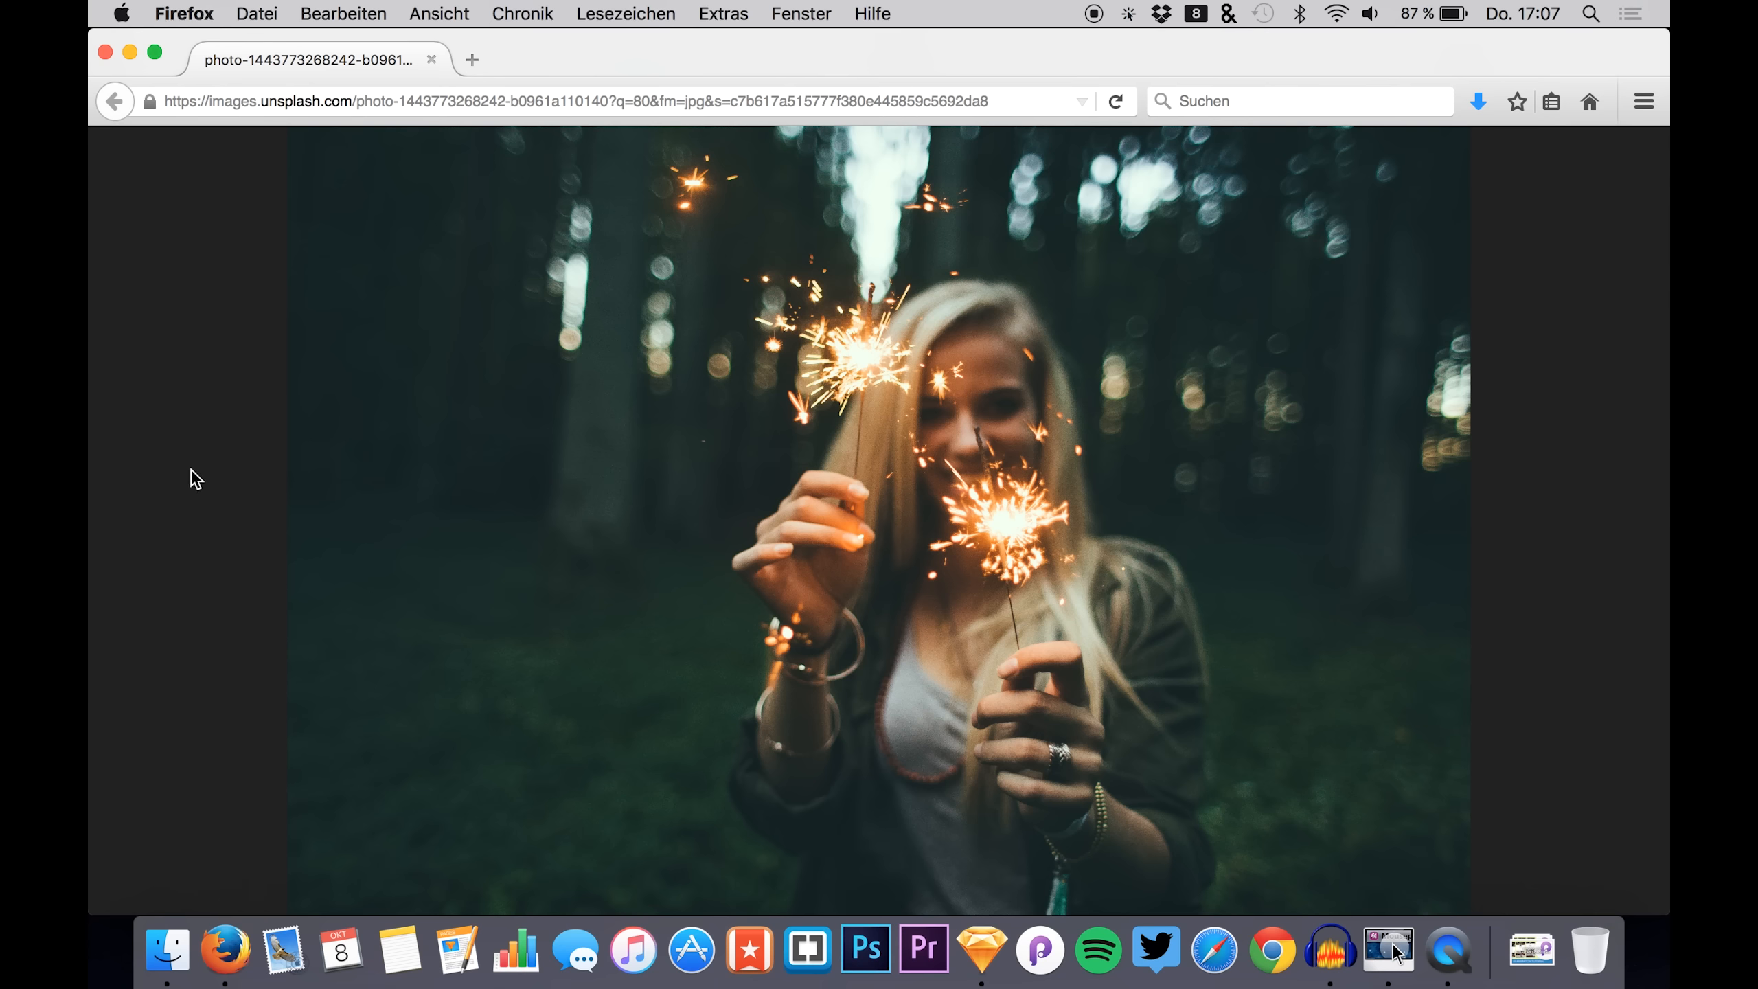
right_click(1096, 410)
click(1130, 431)
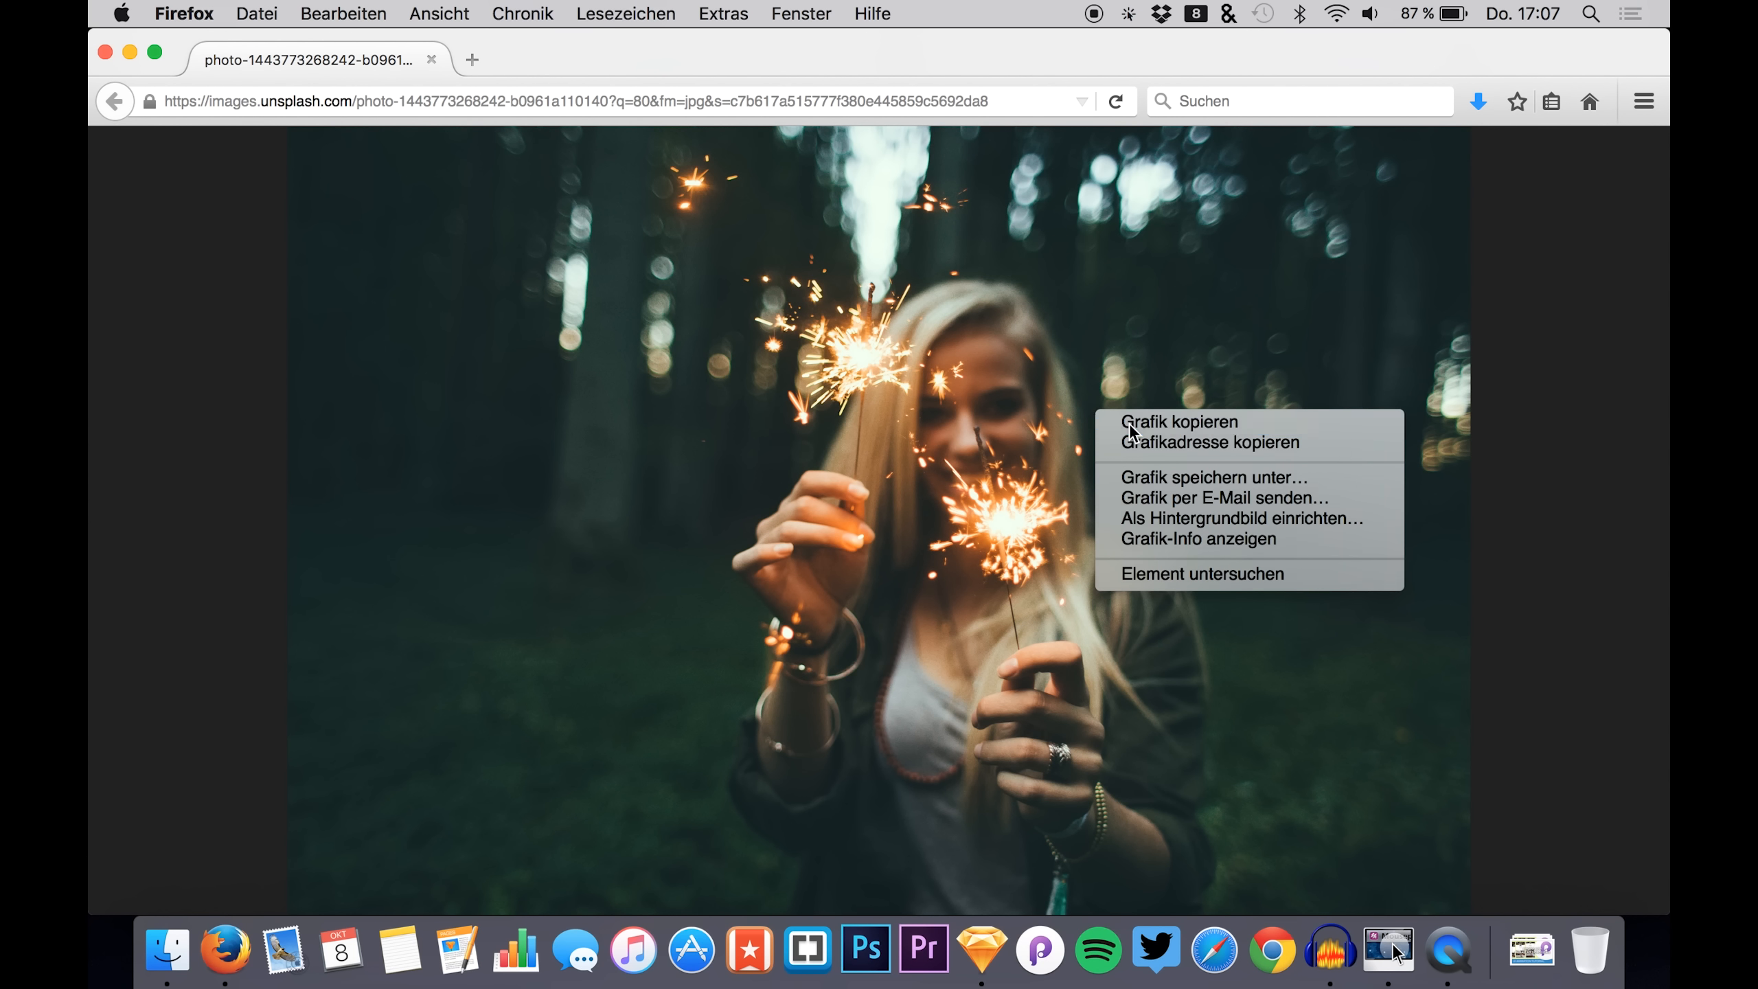
click(982, 959)
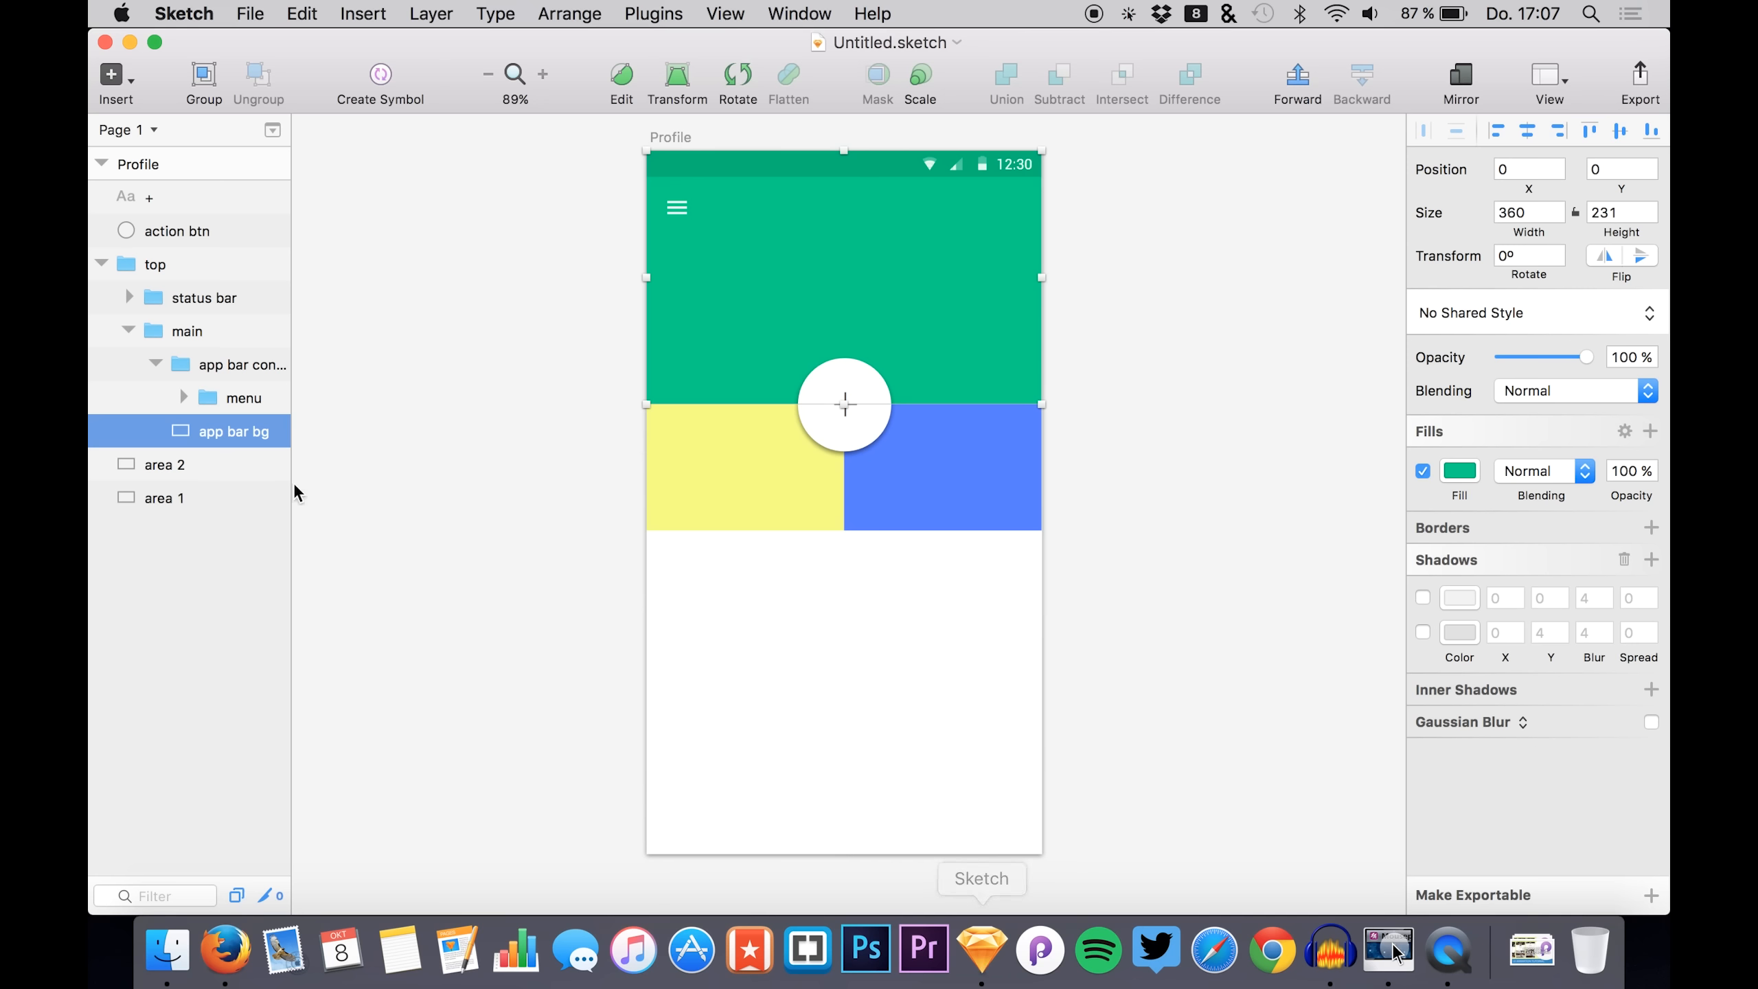
- Draw a circle about 115 px wide in the green header, placed at about X 28, Y 88
key(o)
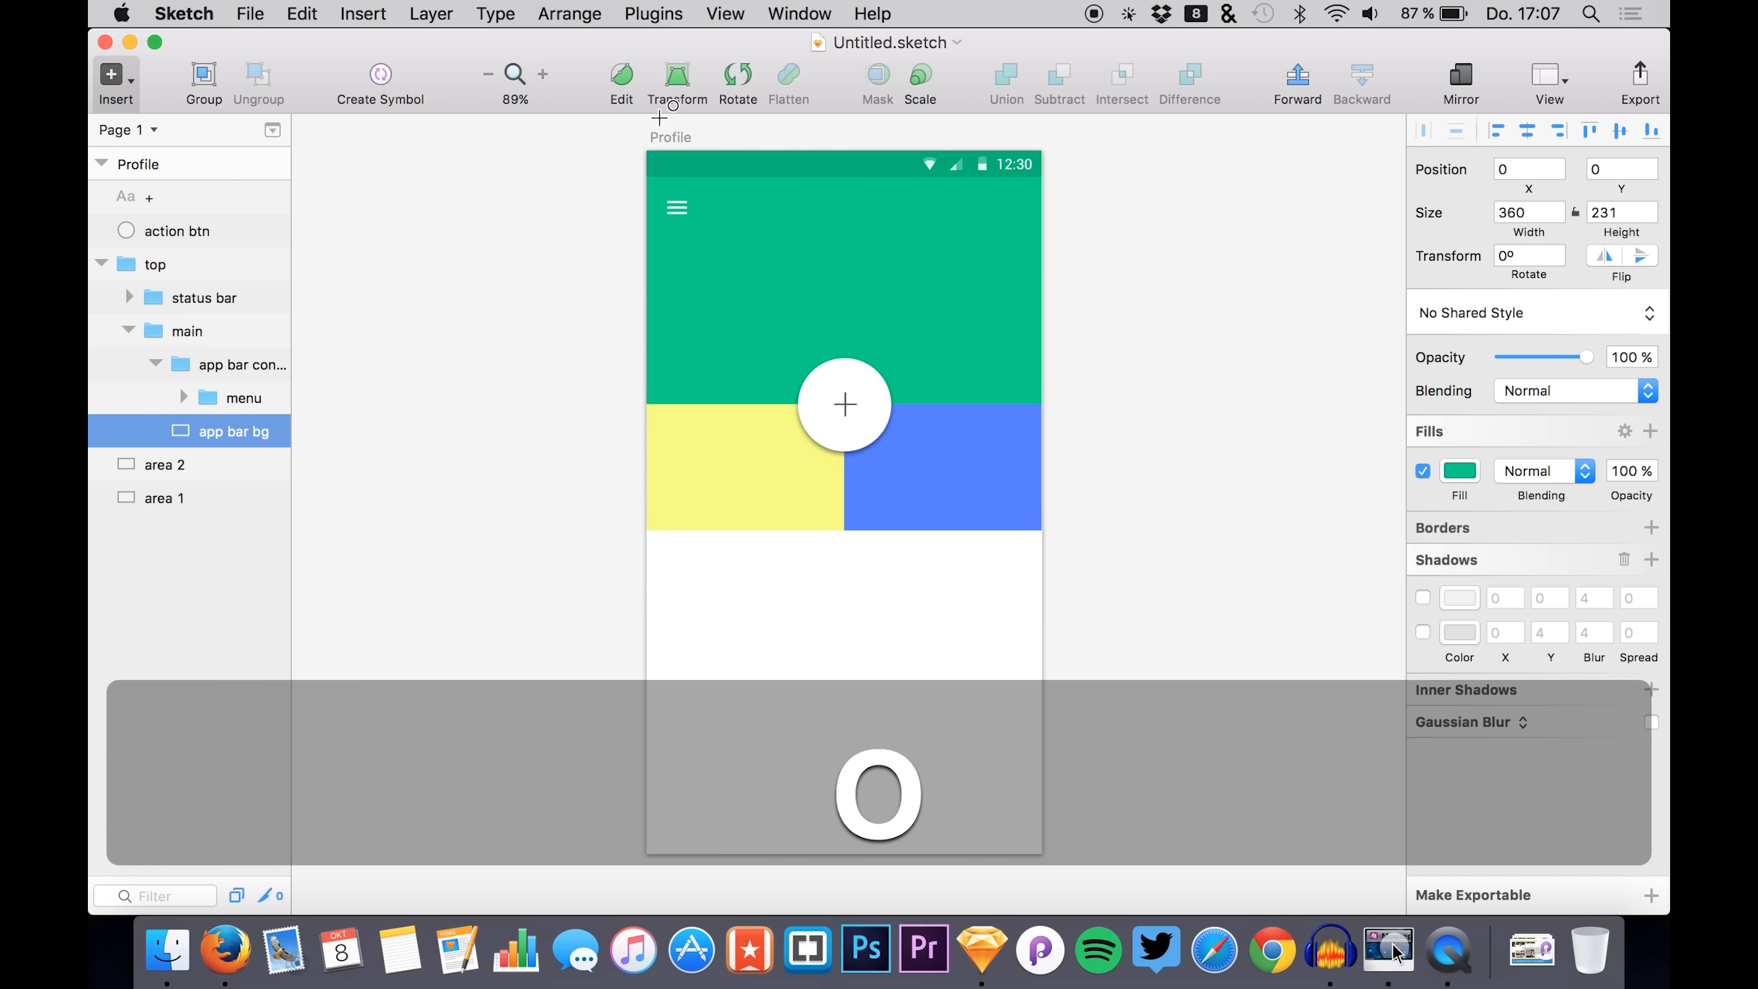
drag(674, 277, 800, 405)
drag(688, 345, 707, 314)
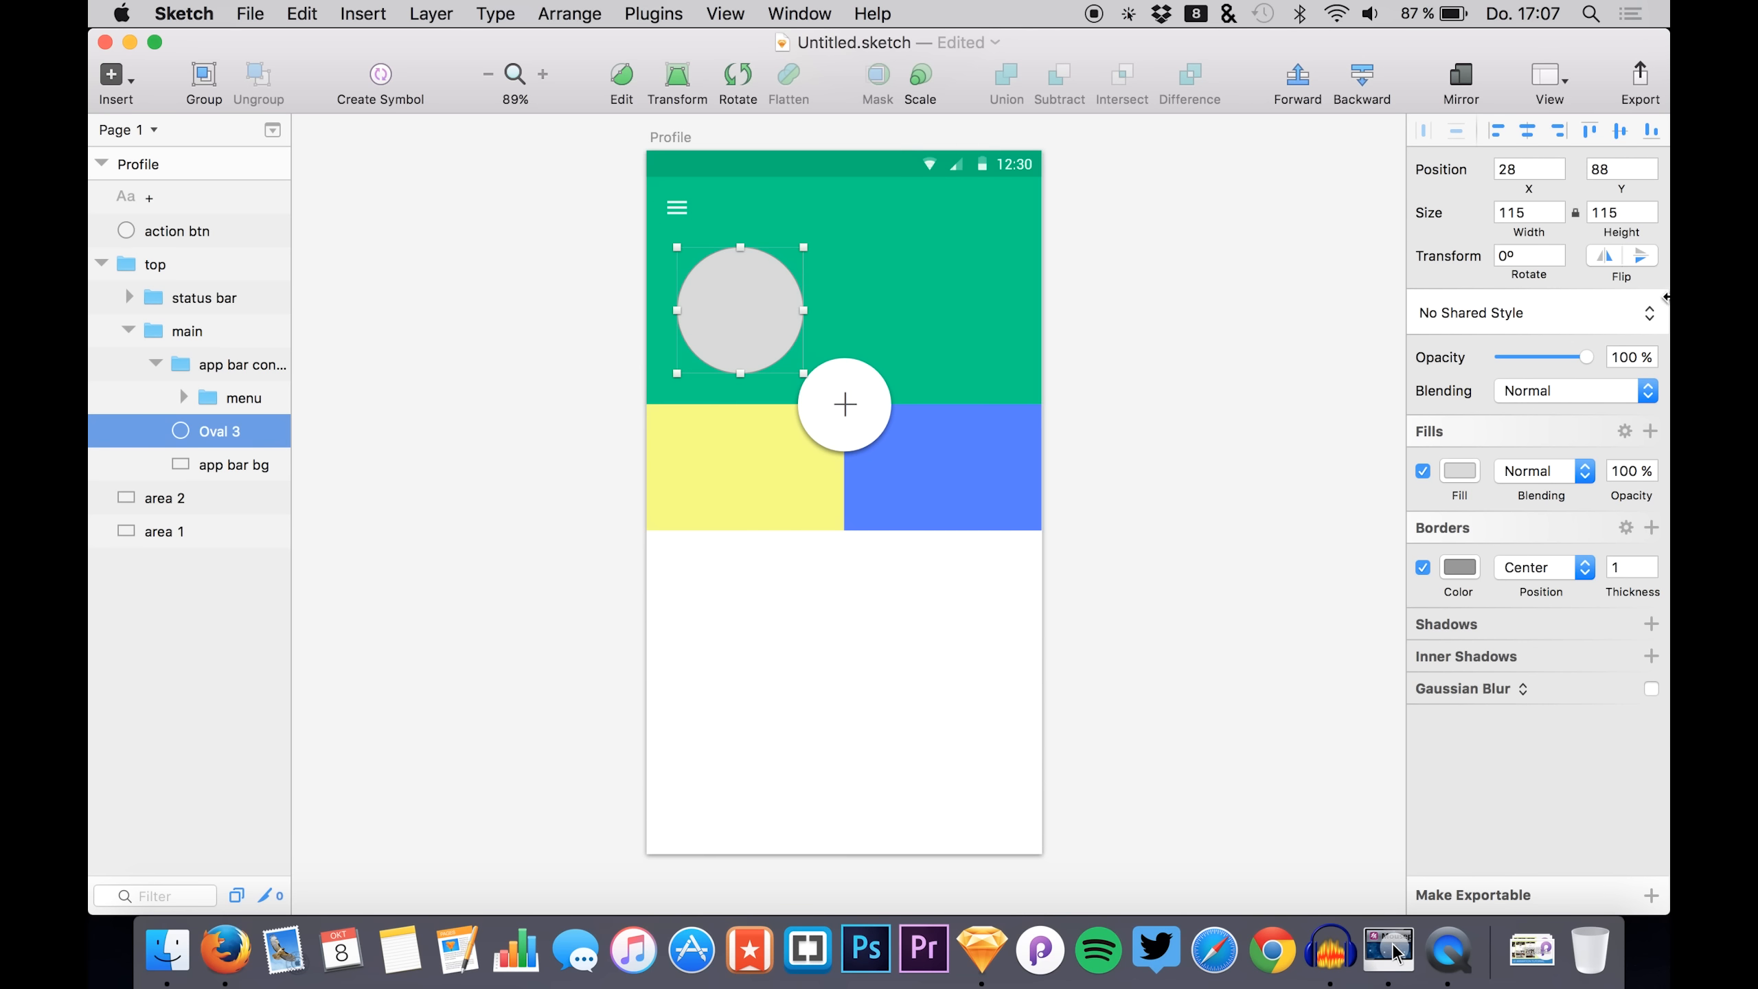
- Resize the header circle to 98 × 98 and turn off its border
click(1612, 214)
mouse_move(1620, 234)
mouse_down()
mouse_move(1590, 234)
mouse_move(1613, 238)
mouse_up()
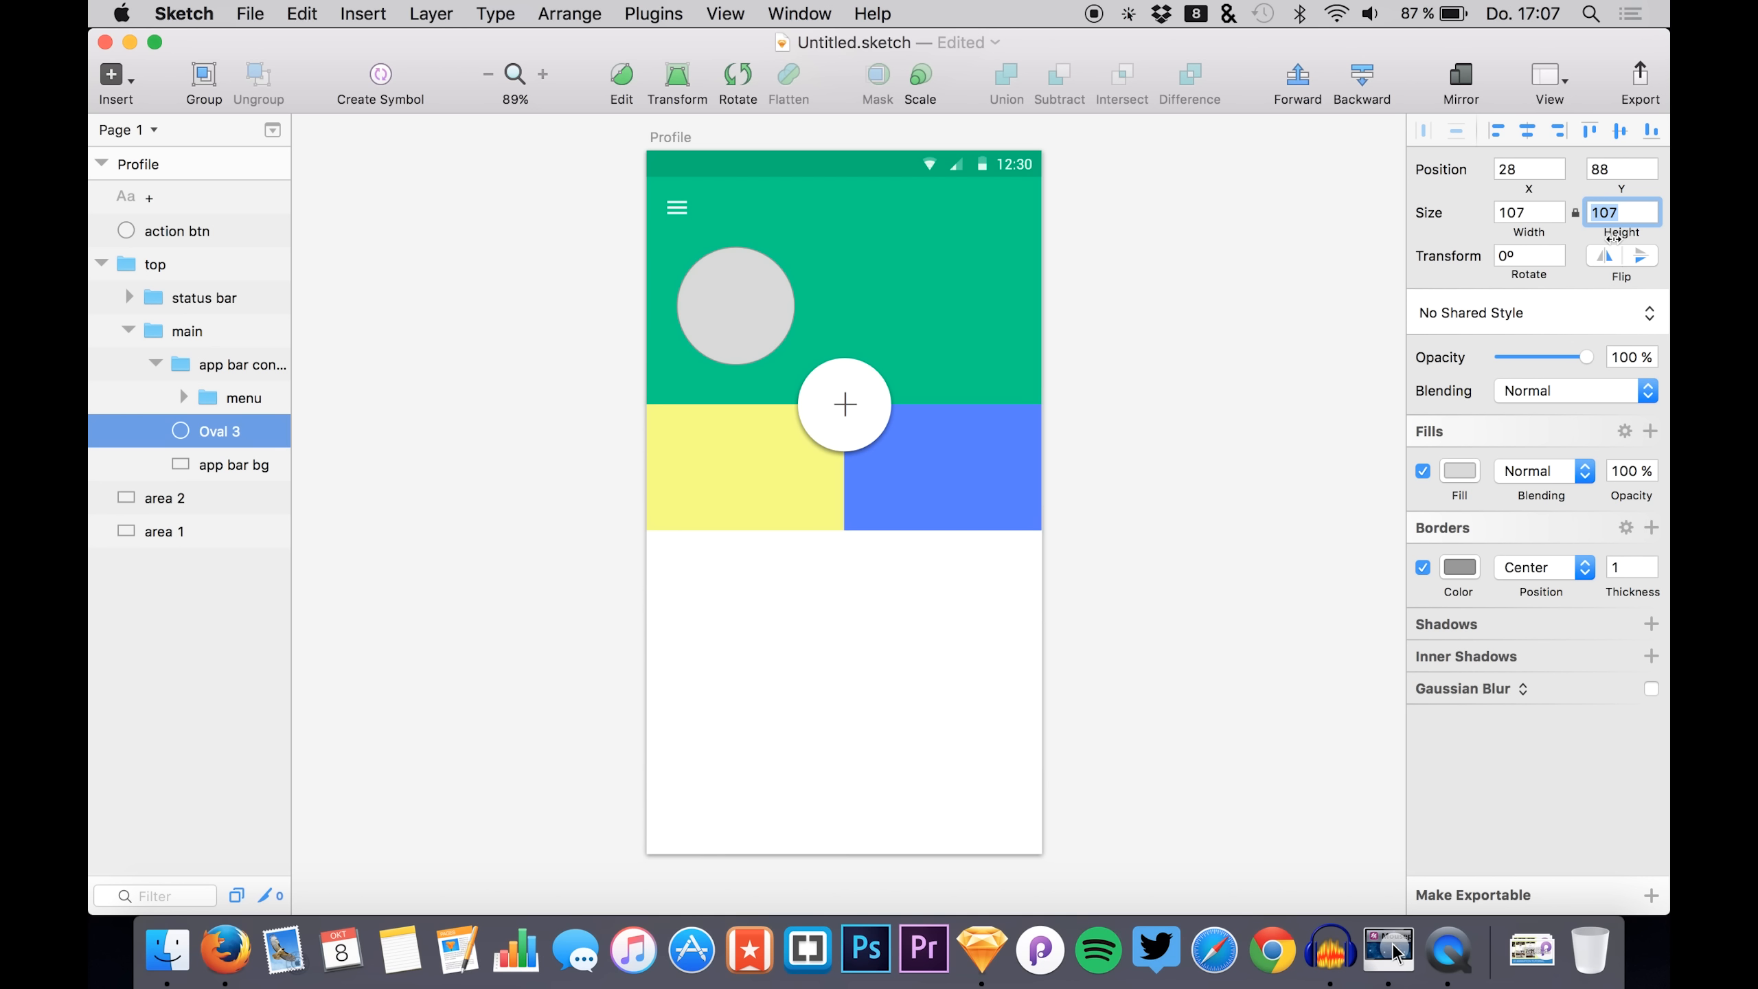
drag(1612, 238, 1613, 239)
drag(1606, 236, 1601, 233)
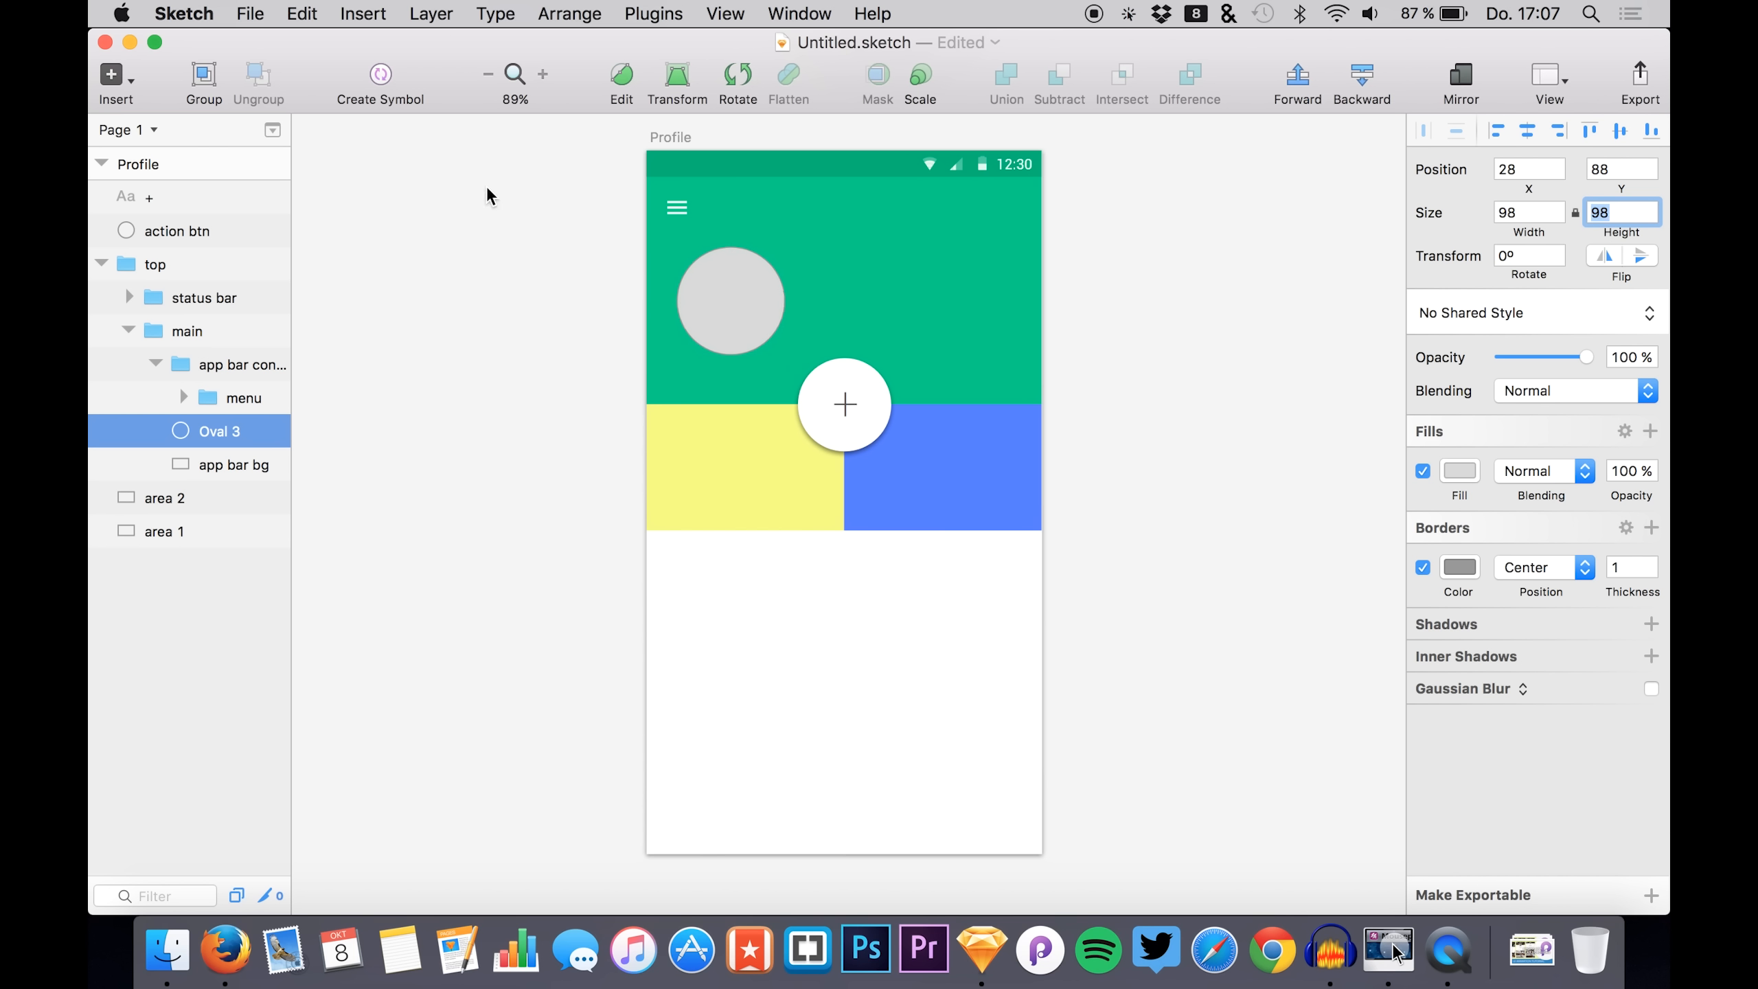
click(1423, 569)
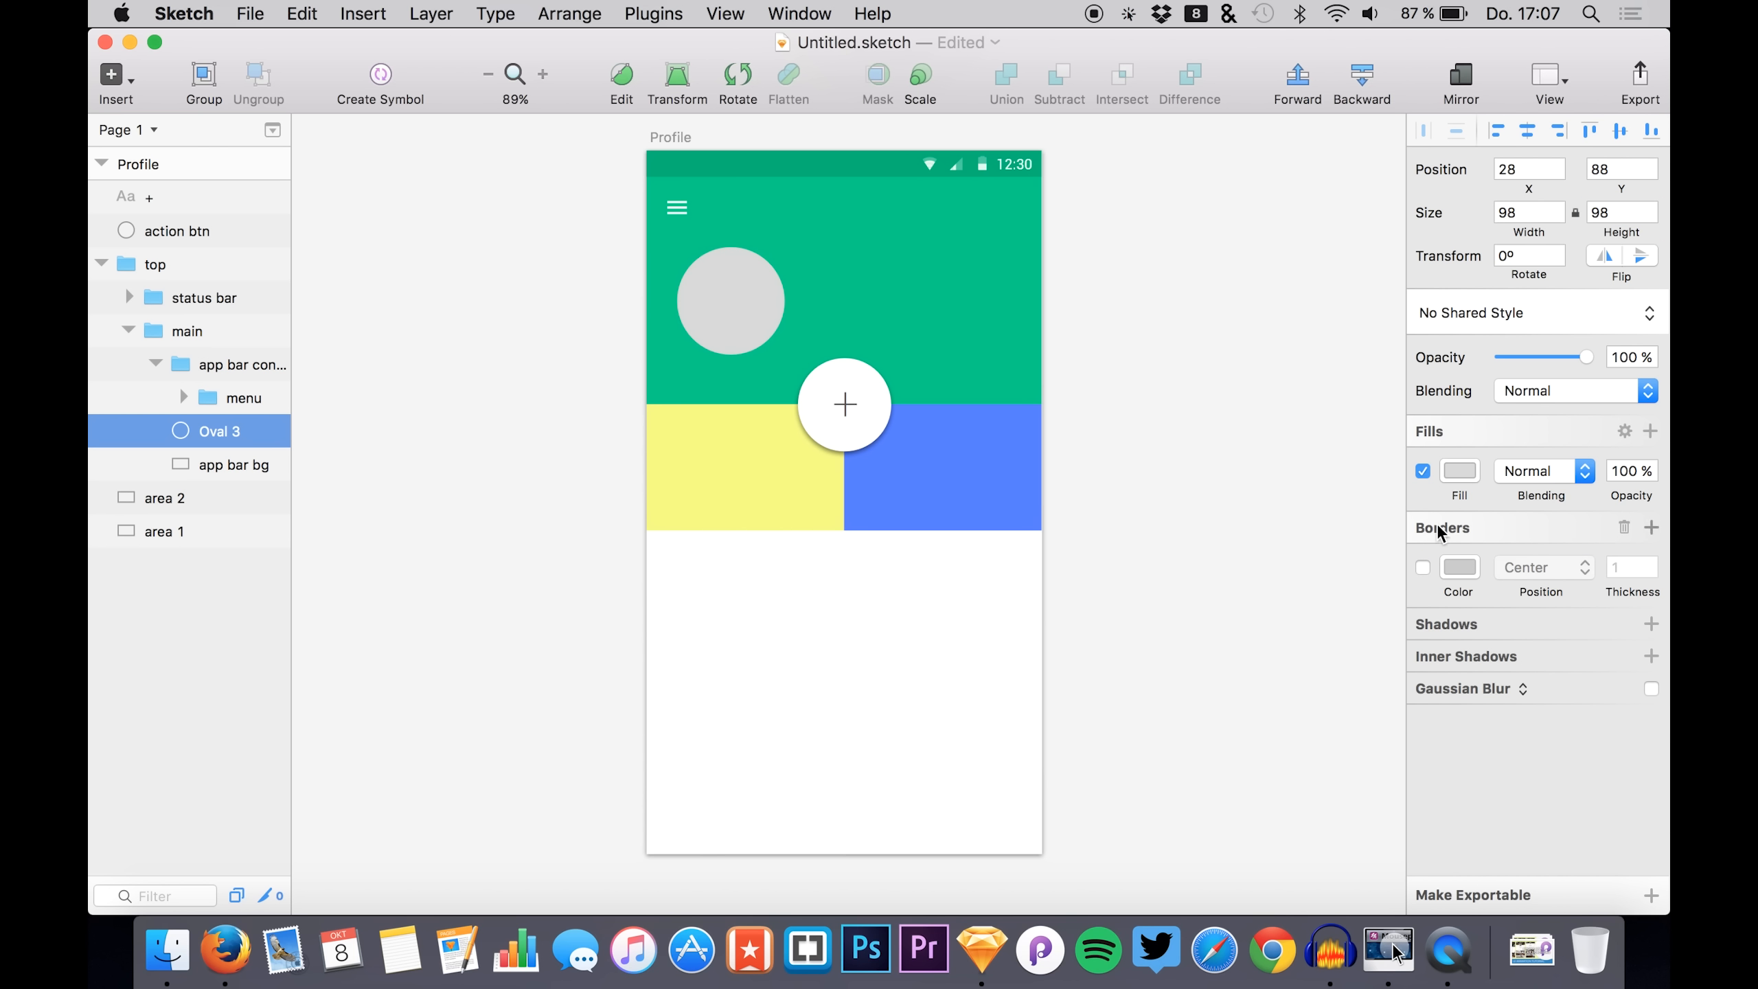
- Paste the copied photo above the header circle and use the circle as its mask
key(super+v)
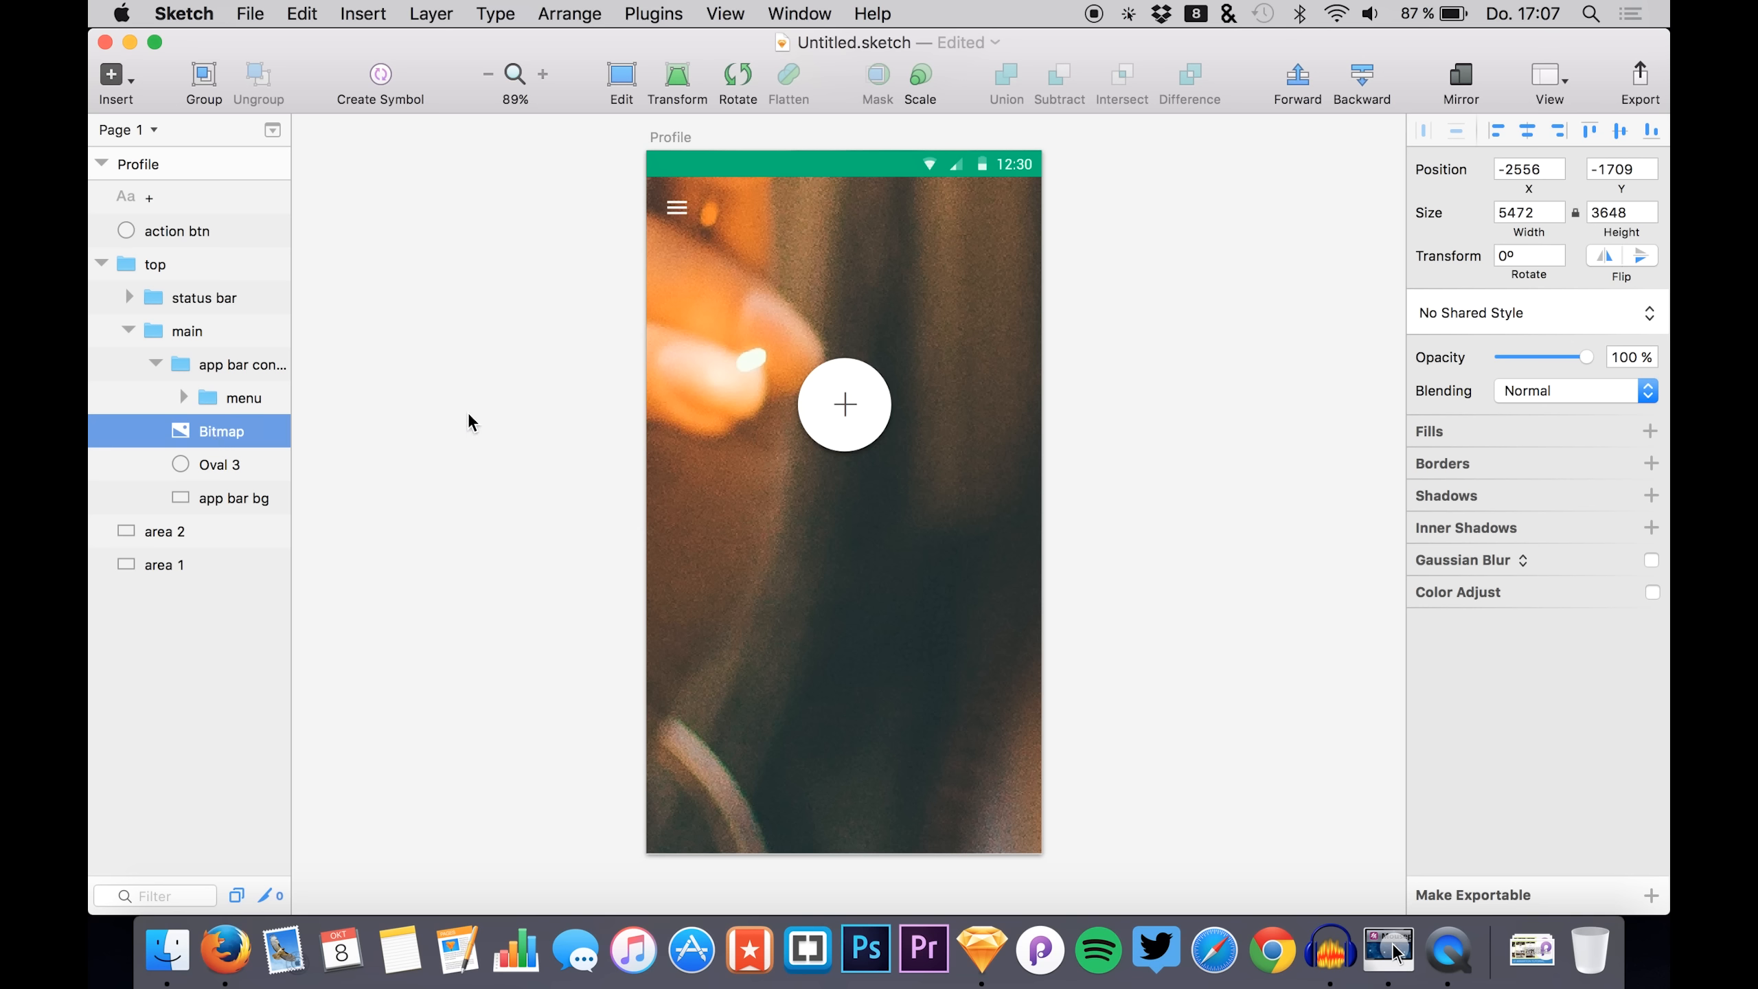
click(179, 464)
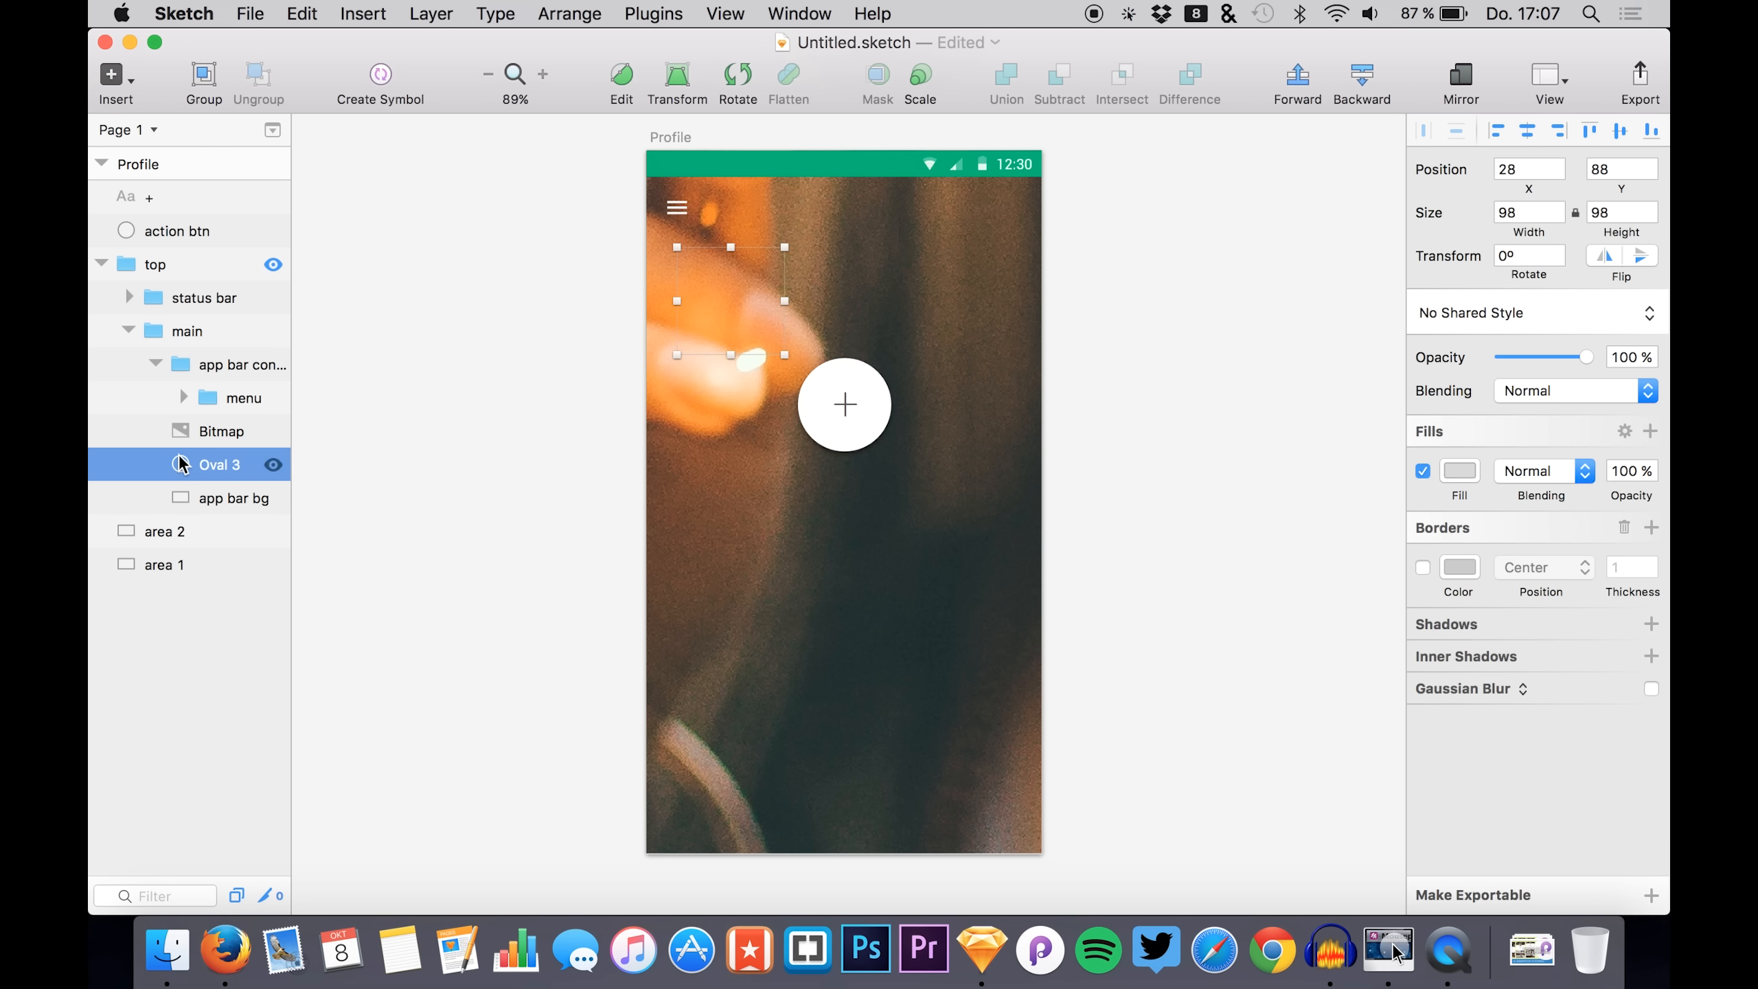
right_click(180, 464)
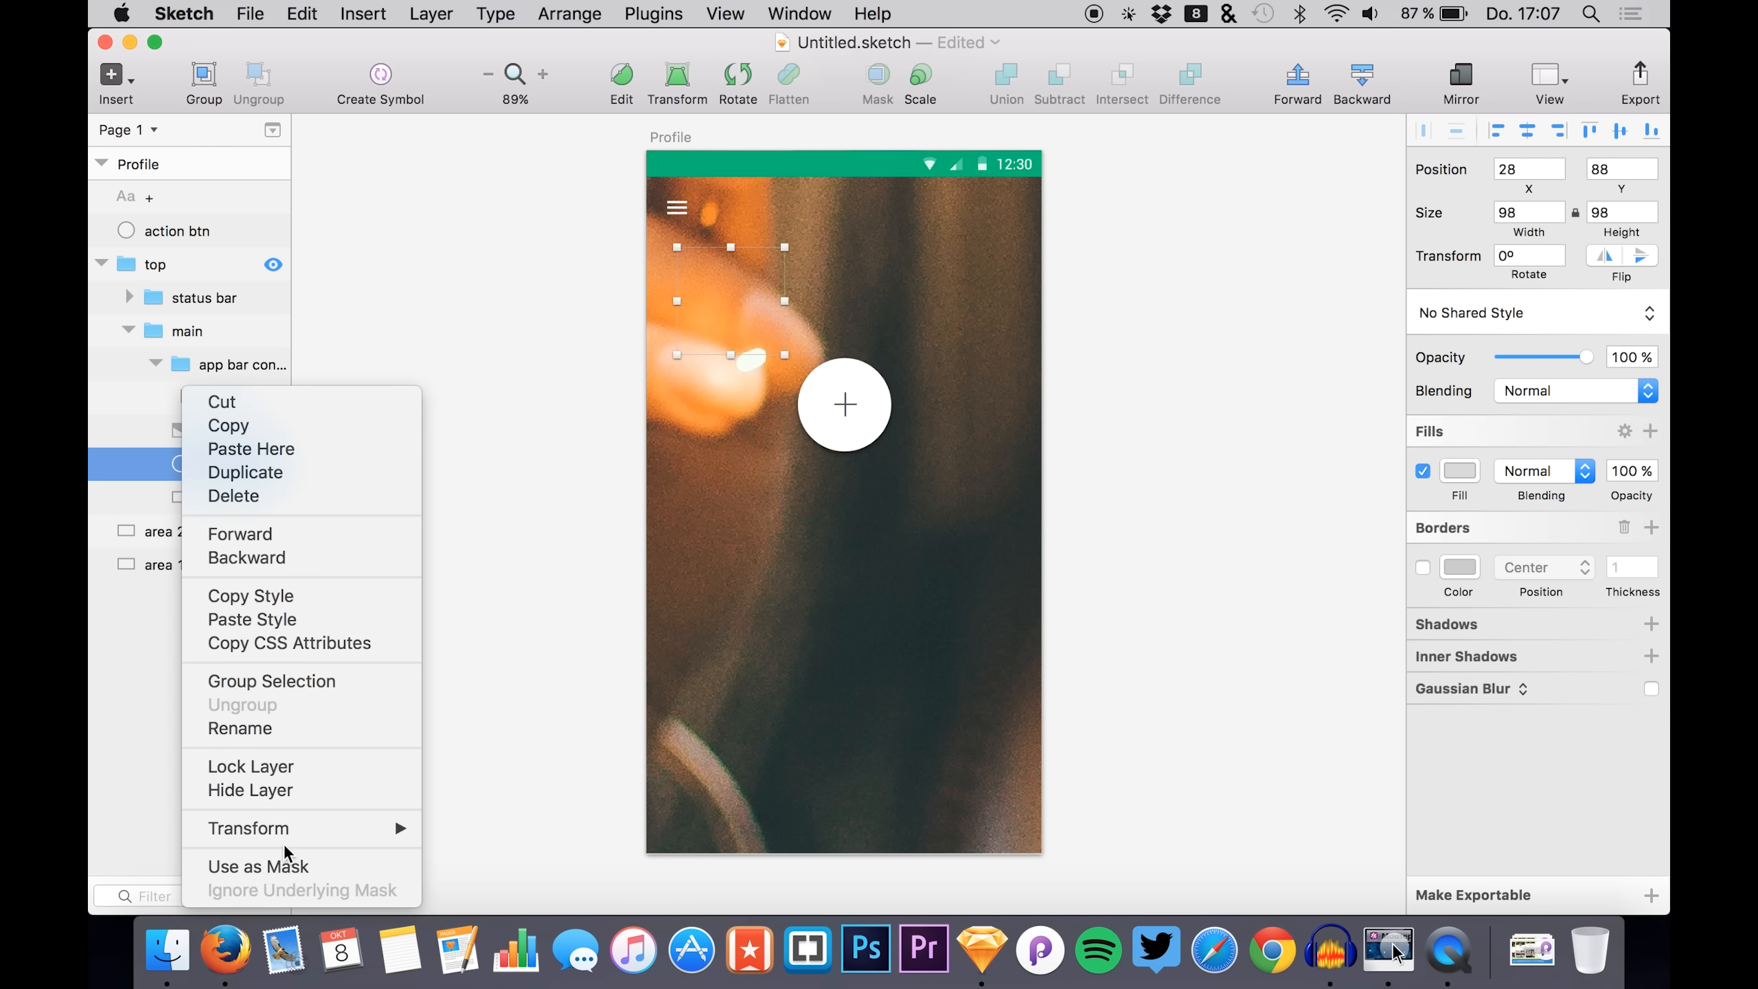
click(284, 866)
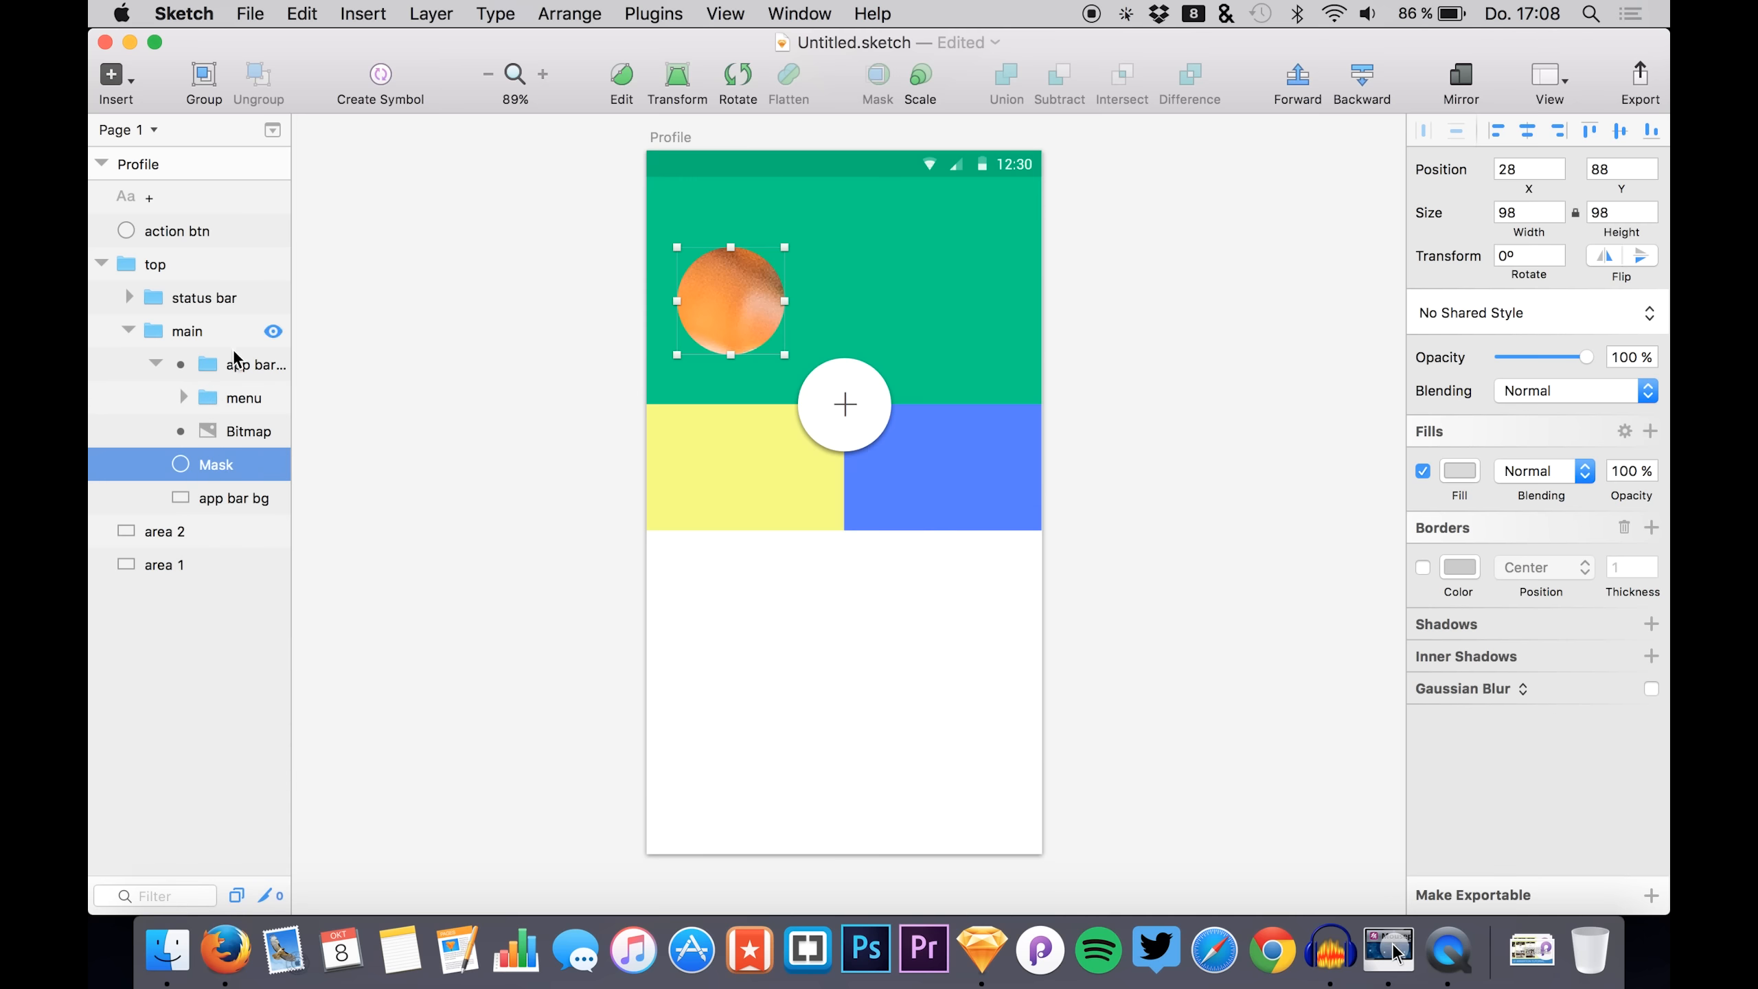
- Set the app bar content group to ignore the underlying mask so the menu icon is not clipped
right_click(217, 396)
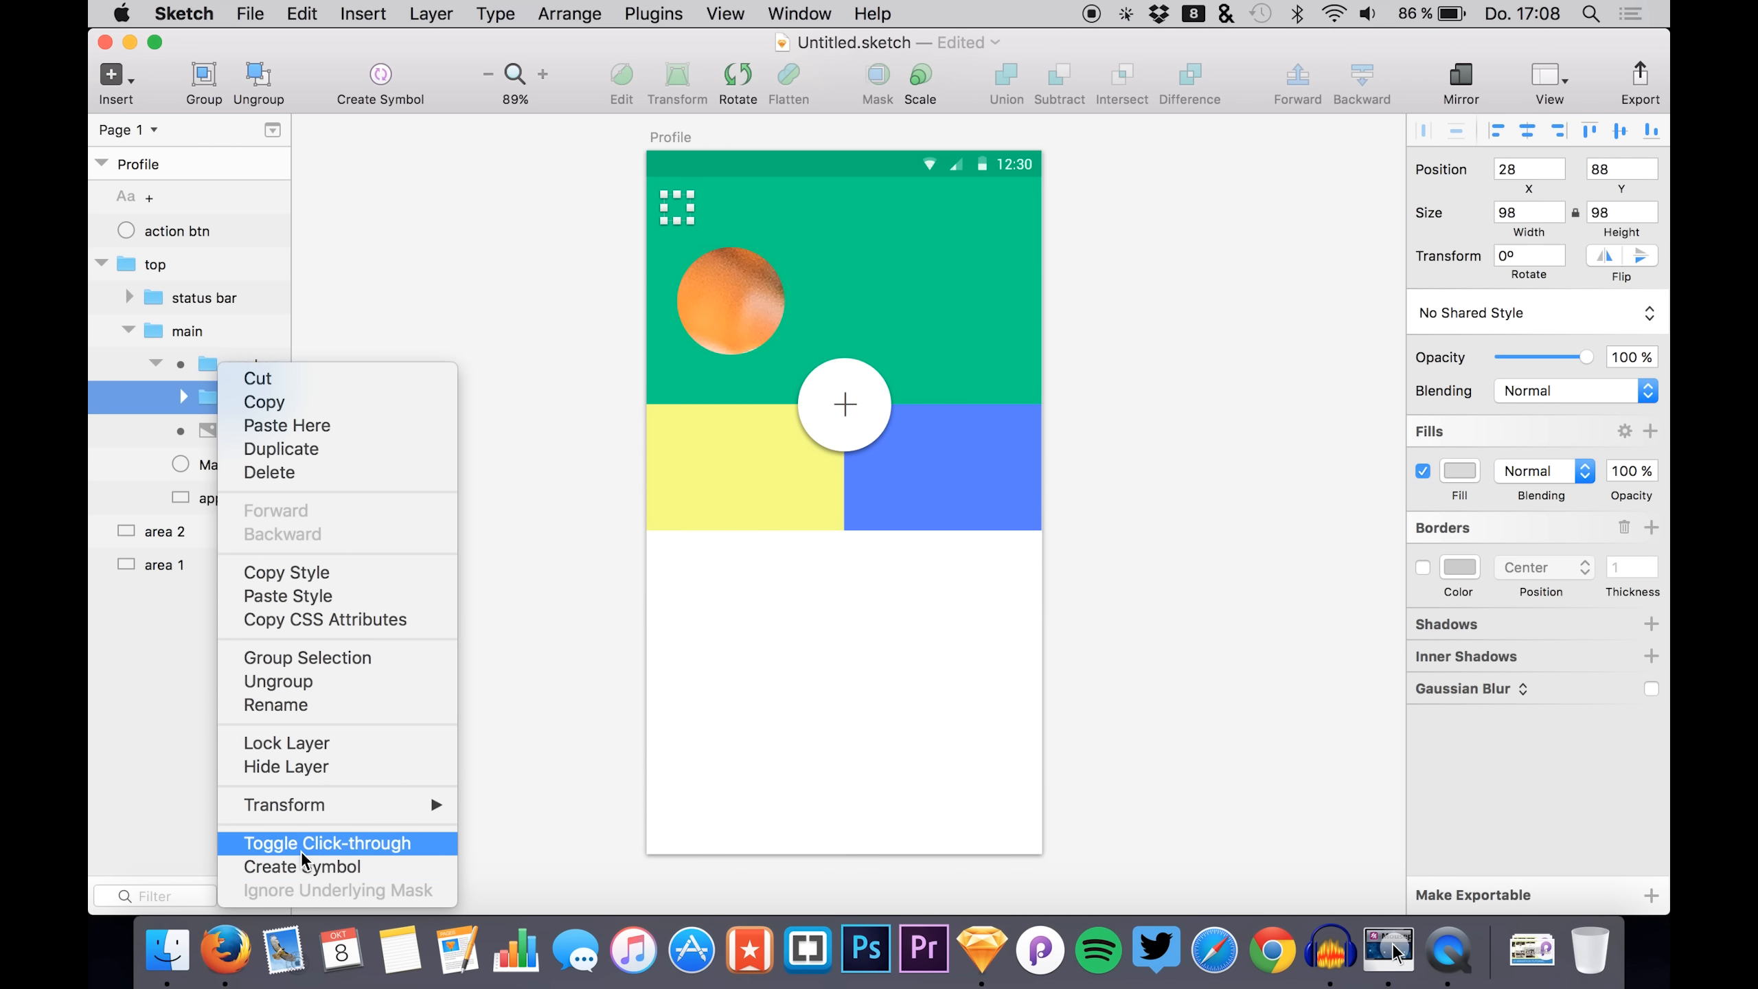
click(134, 613)
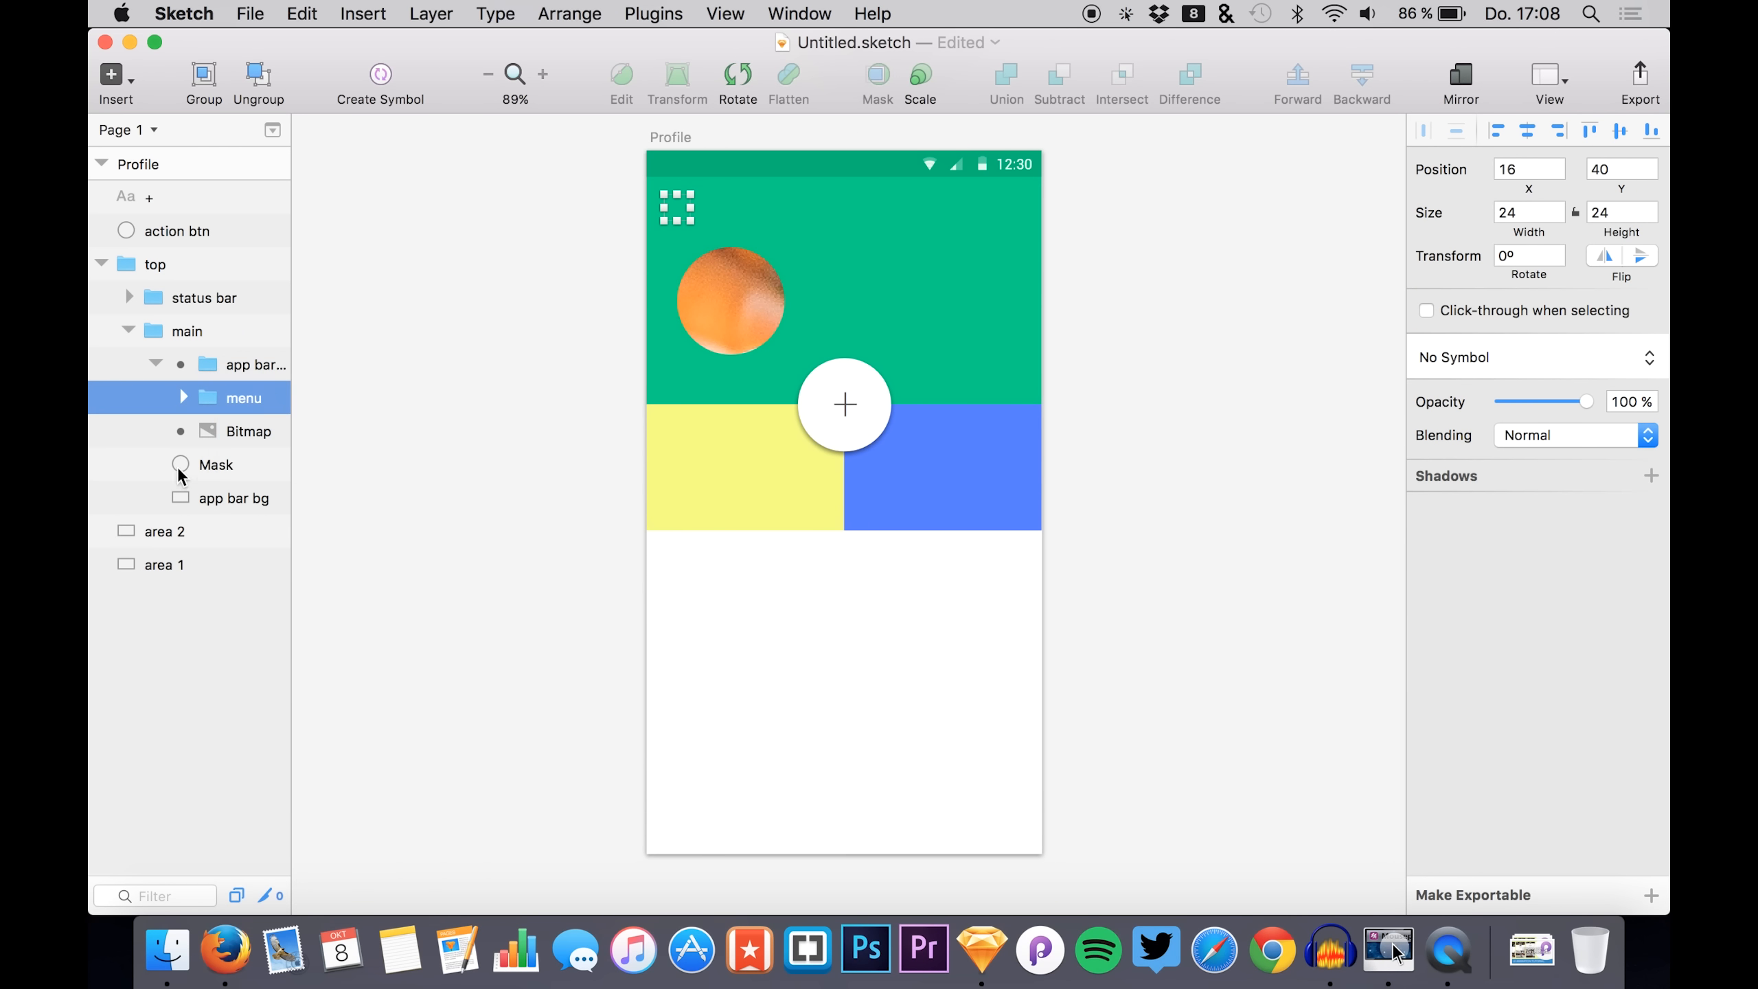
right_click(230, 366)
click(283, 885)
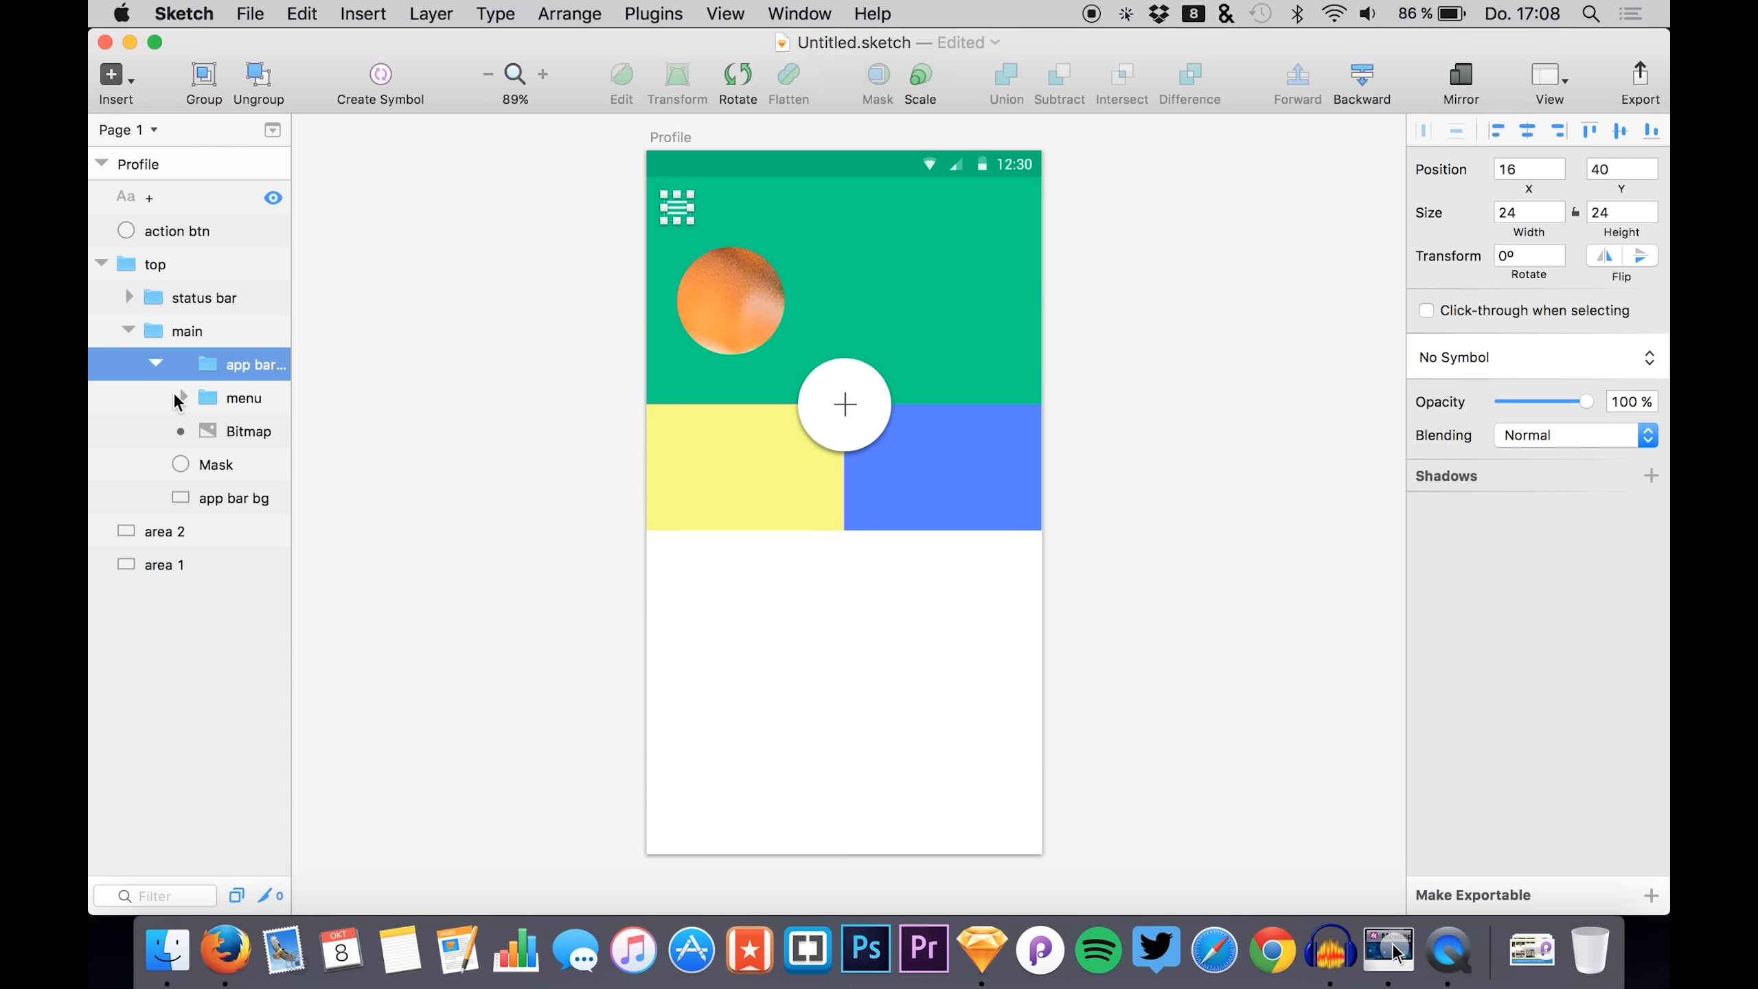
- Scale the masked photo down proportionally to a height of 400
click(157, 364)
click(232, 402)
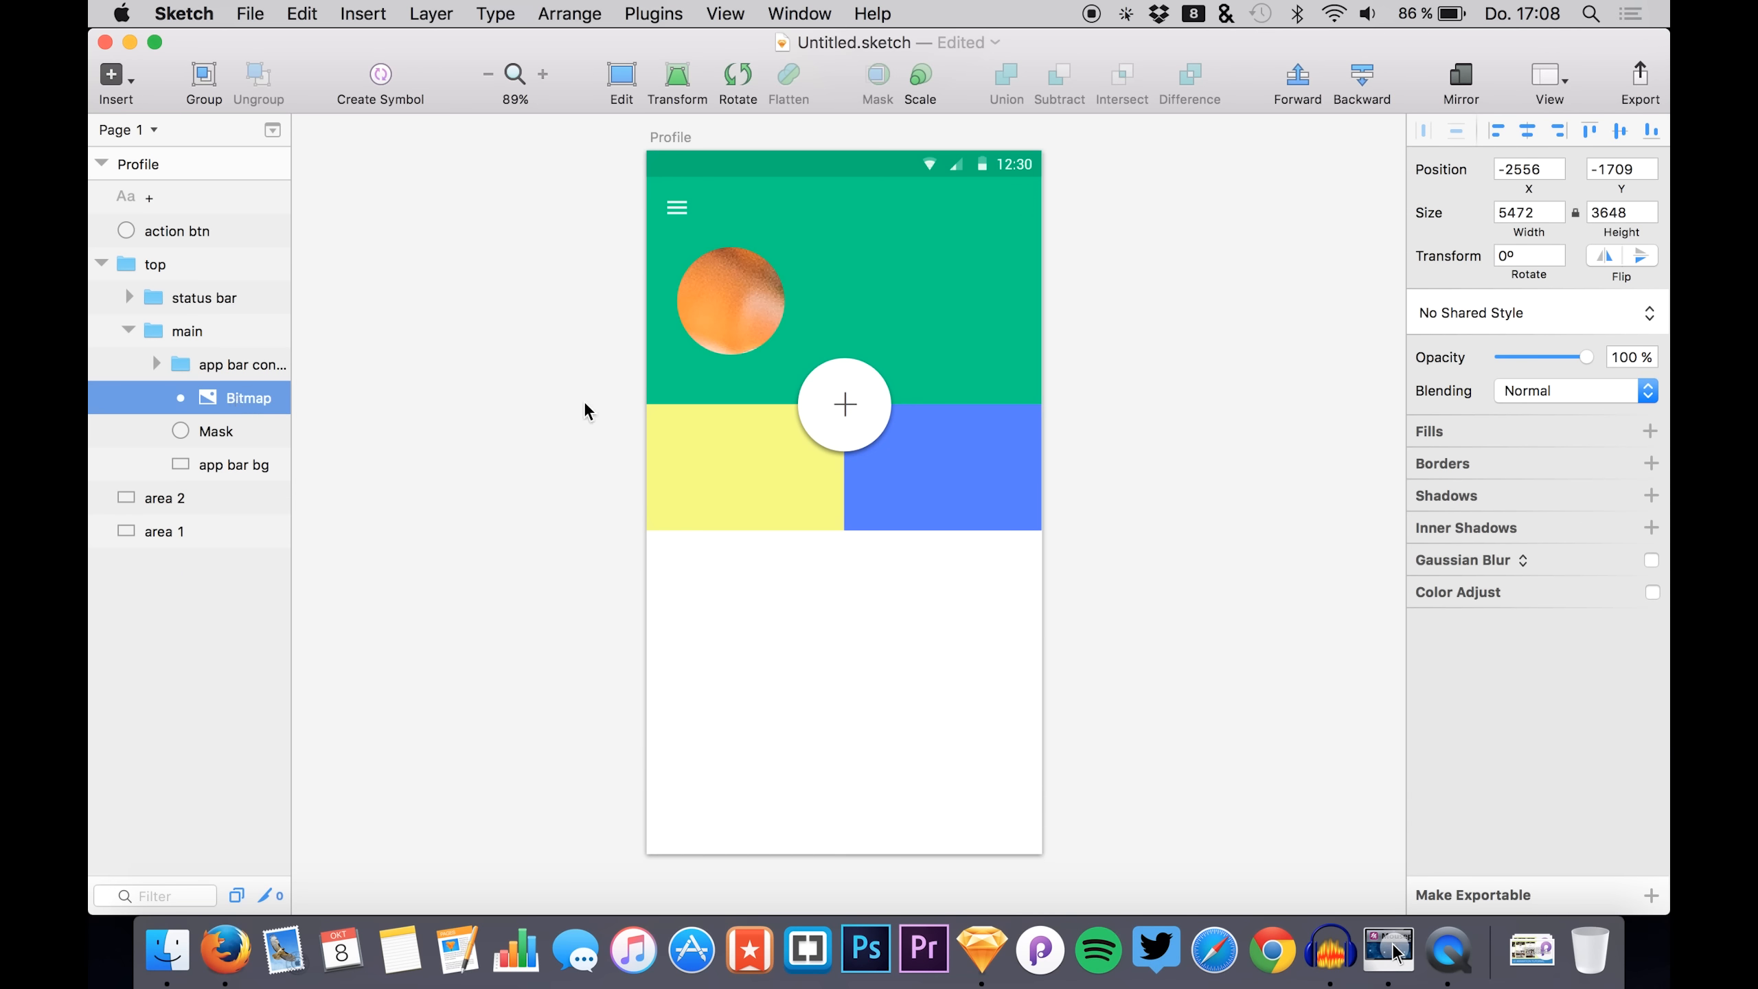
drag(1623, 227, 993, 255)
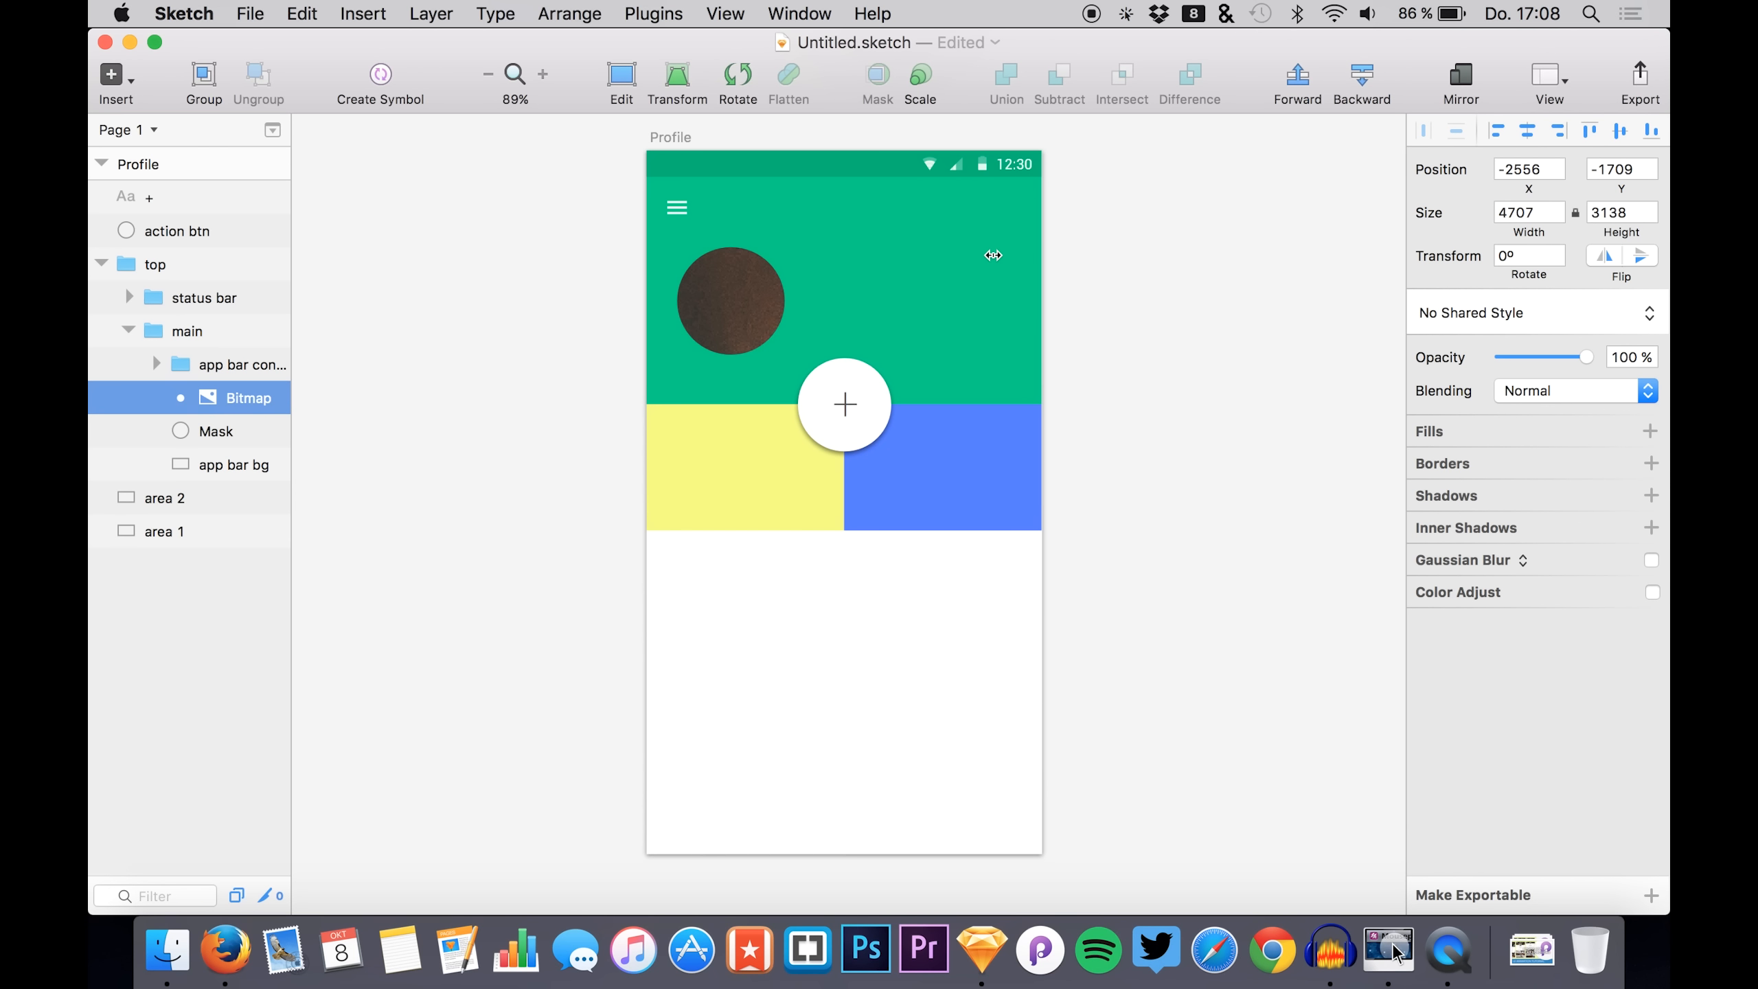
click(1601, 213)
text(400)
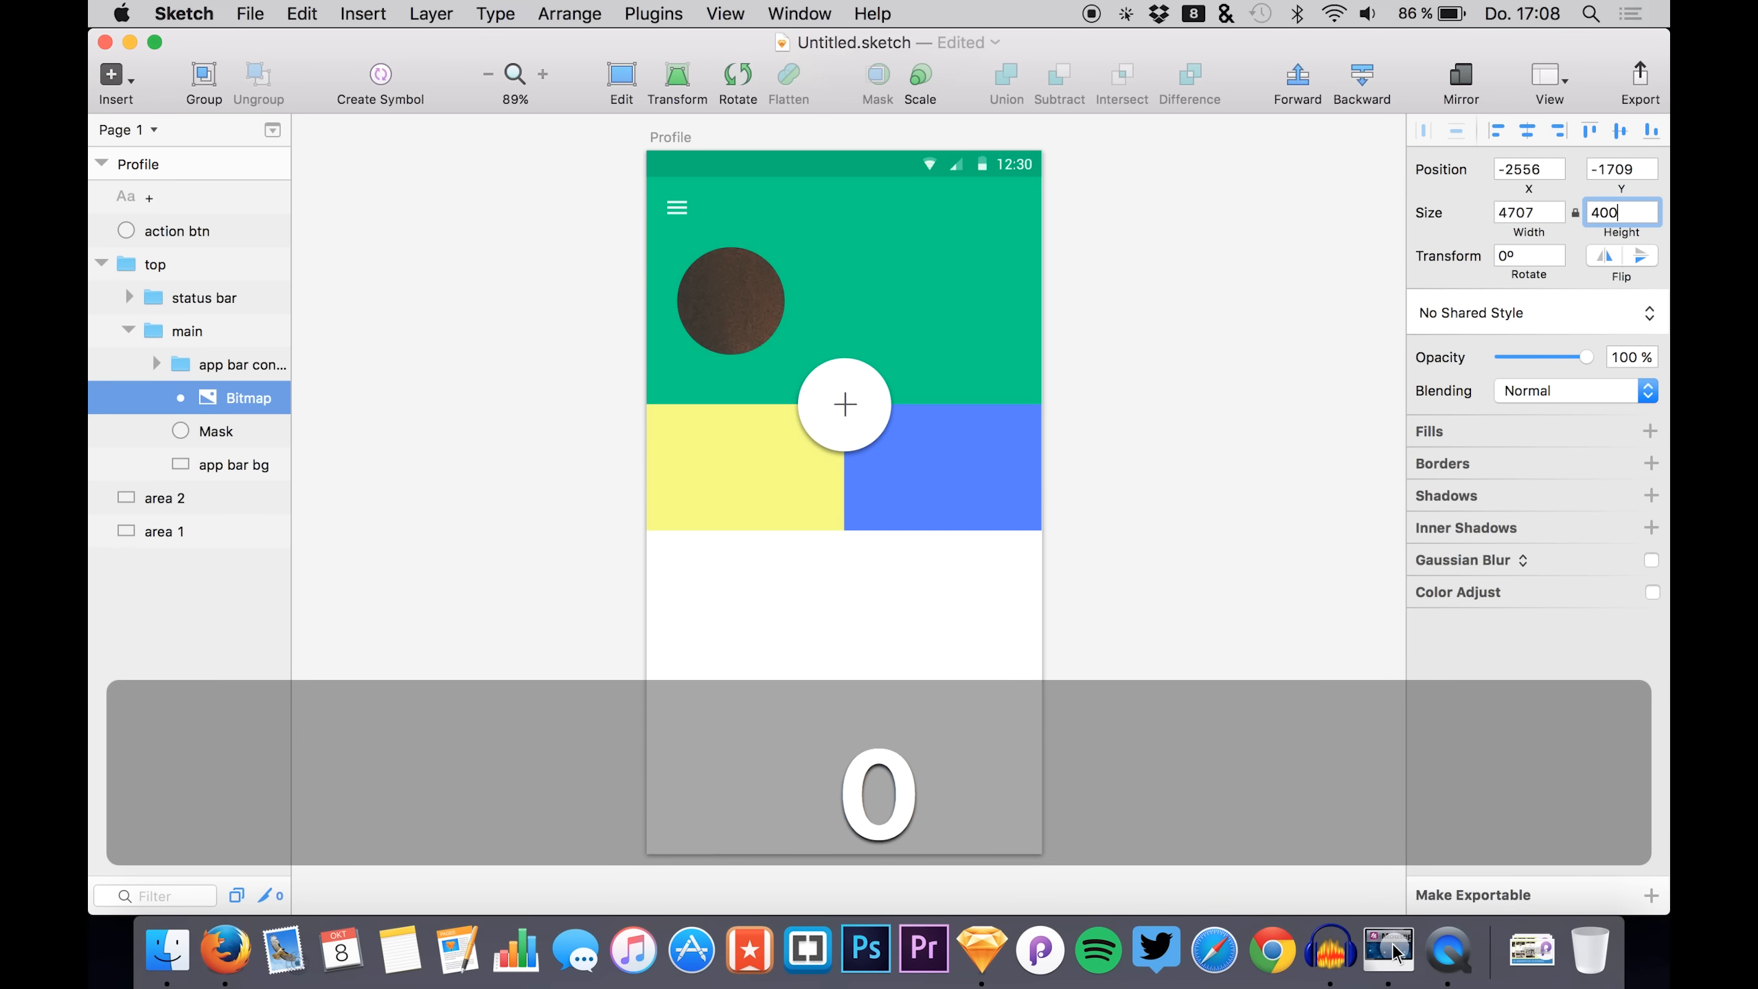
key(Return)
- Move the shrunken photo back over the circular mask, to about X -101, Y 40
drag(640, 254, 647, 338)
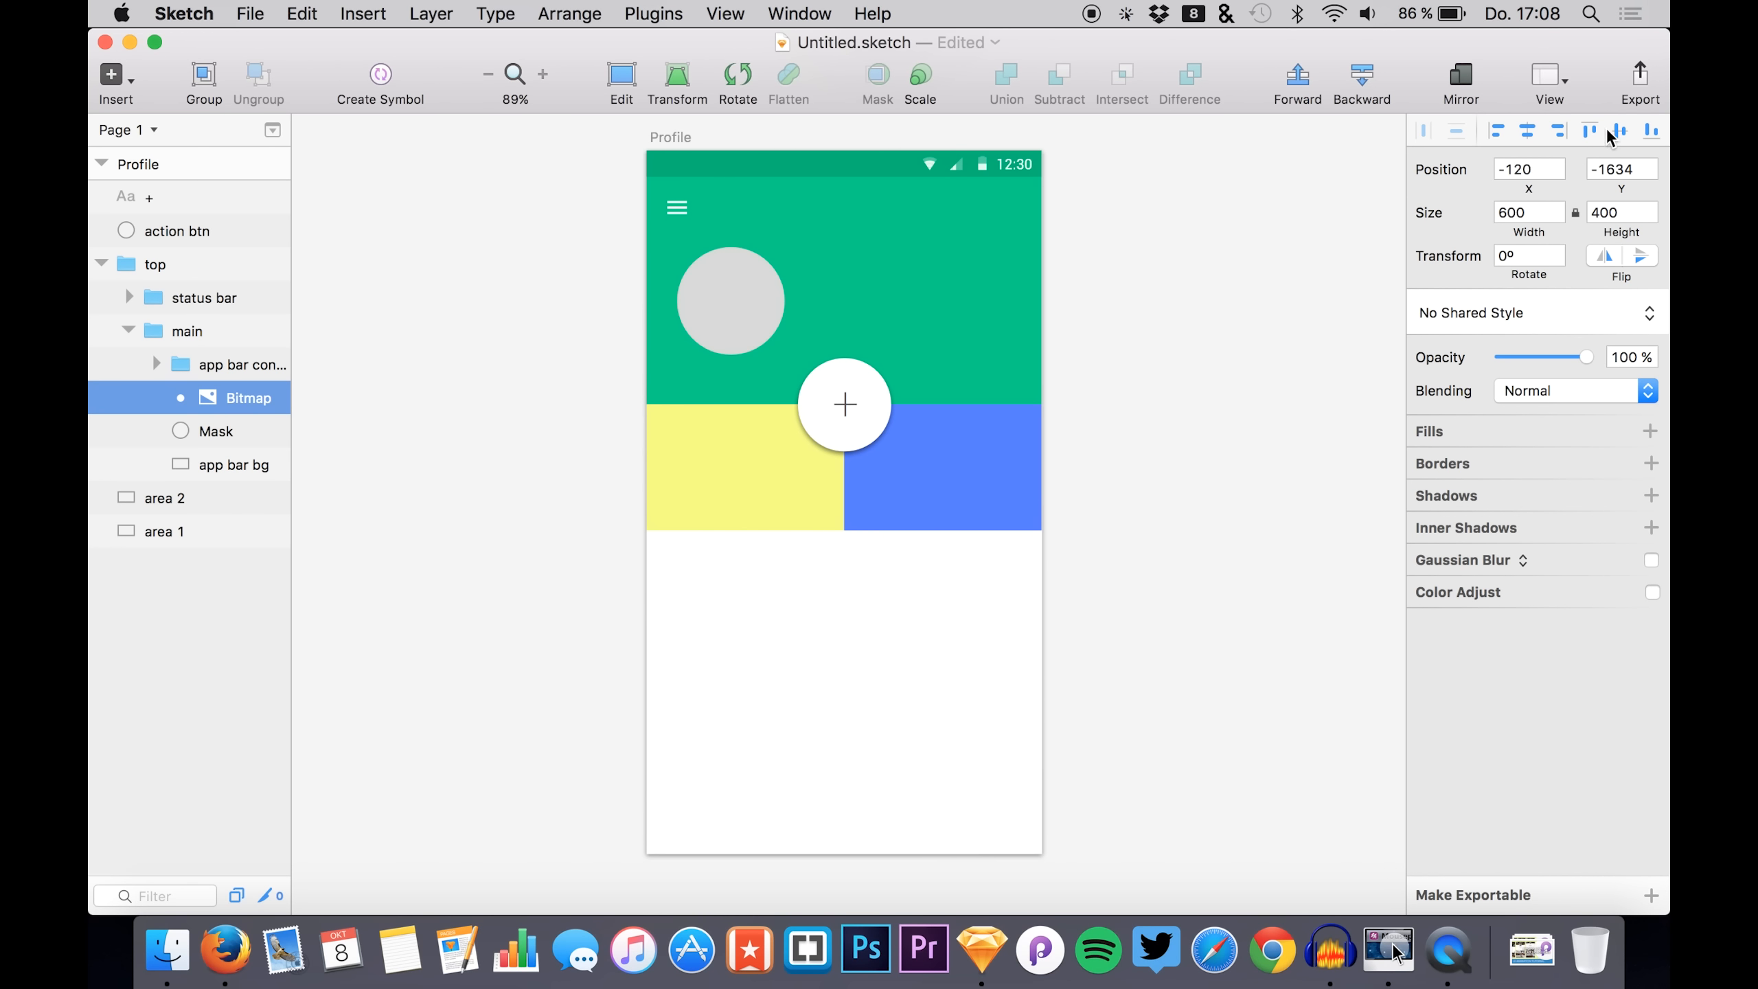
click(1608, 134)
drag(710, 390, 731, 338)
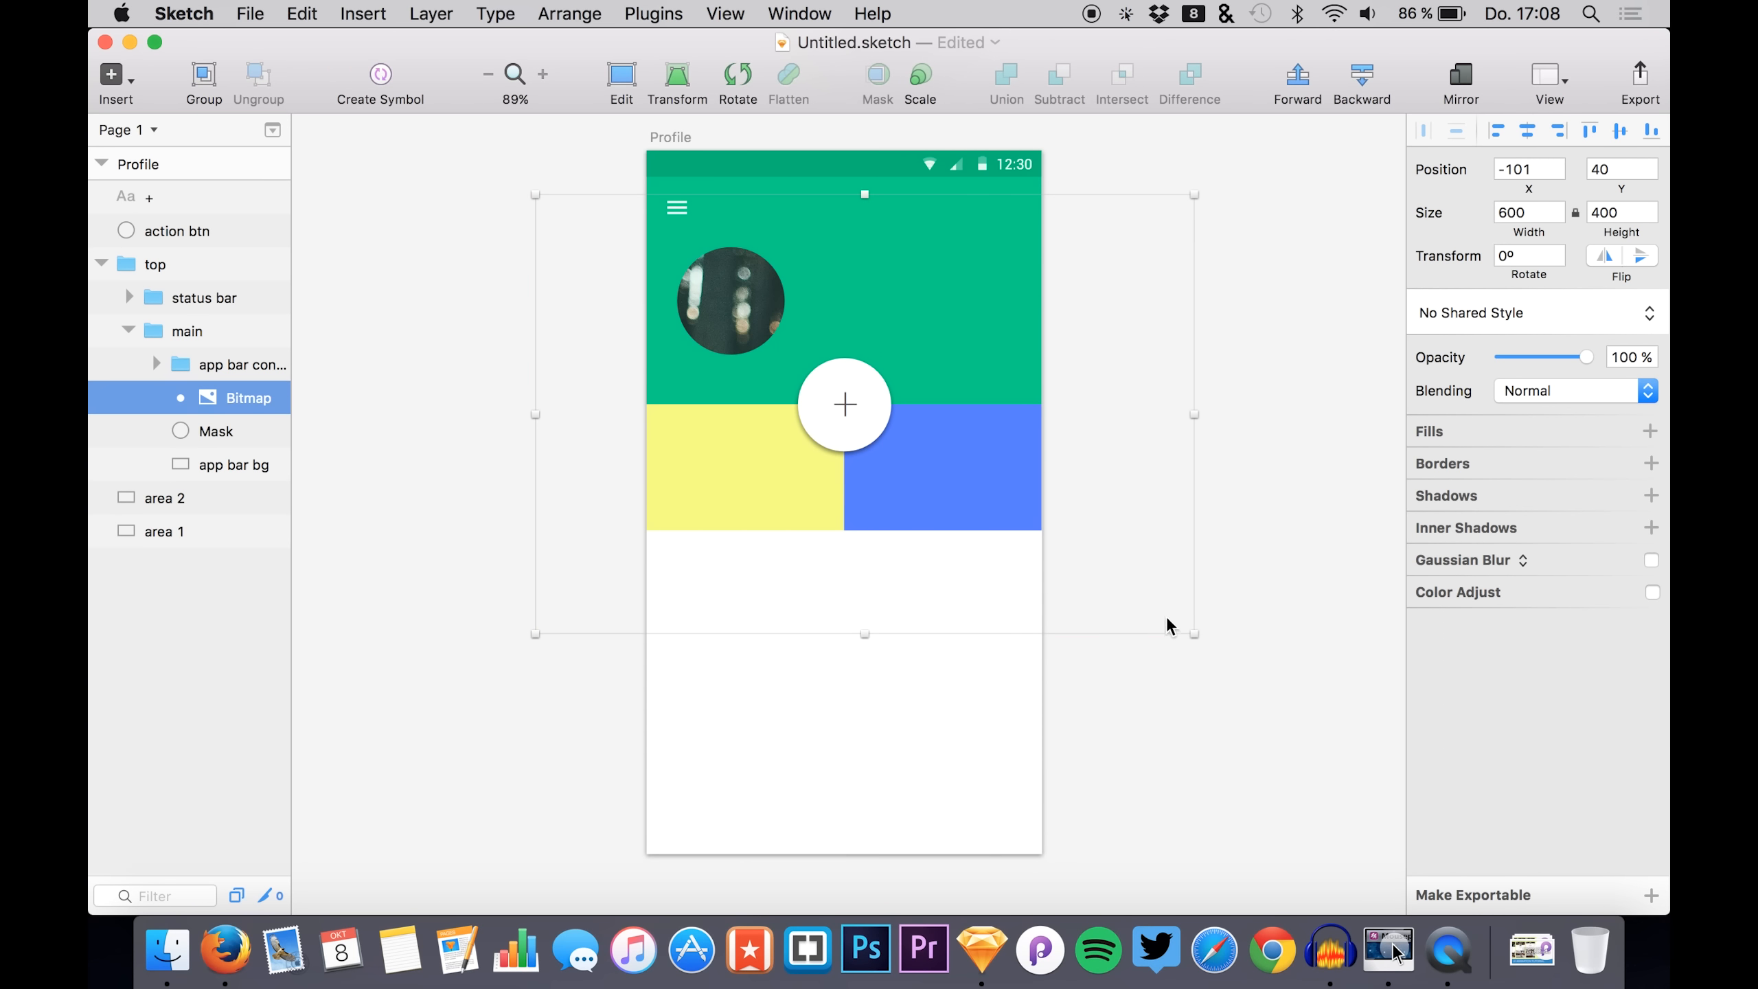
- Scale the photo down proportionally to about 167 × 111 and centre it over the circular mask
drag(1194, 630, 846, 355)
drag(681, 281, 762, 322)
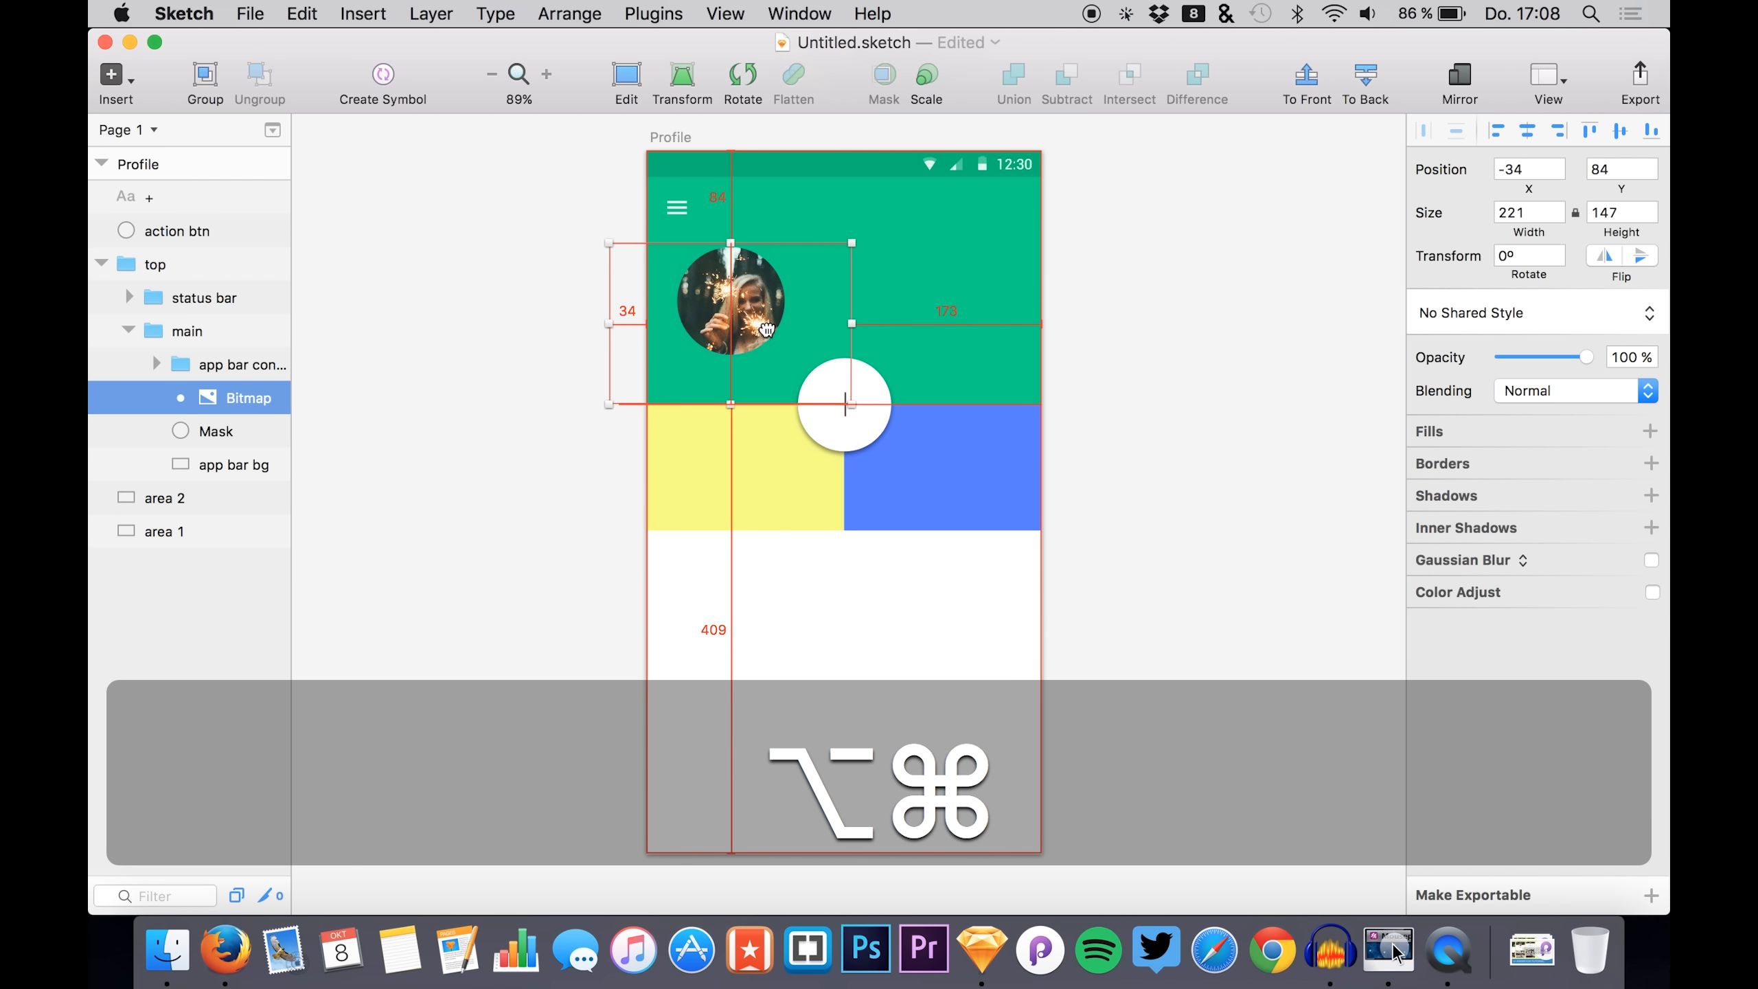
shift+click(847, 403)
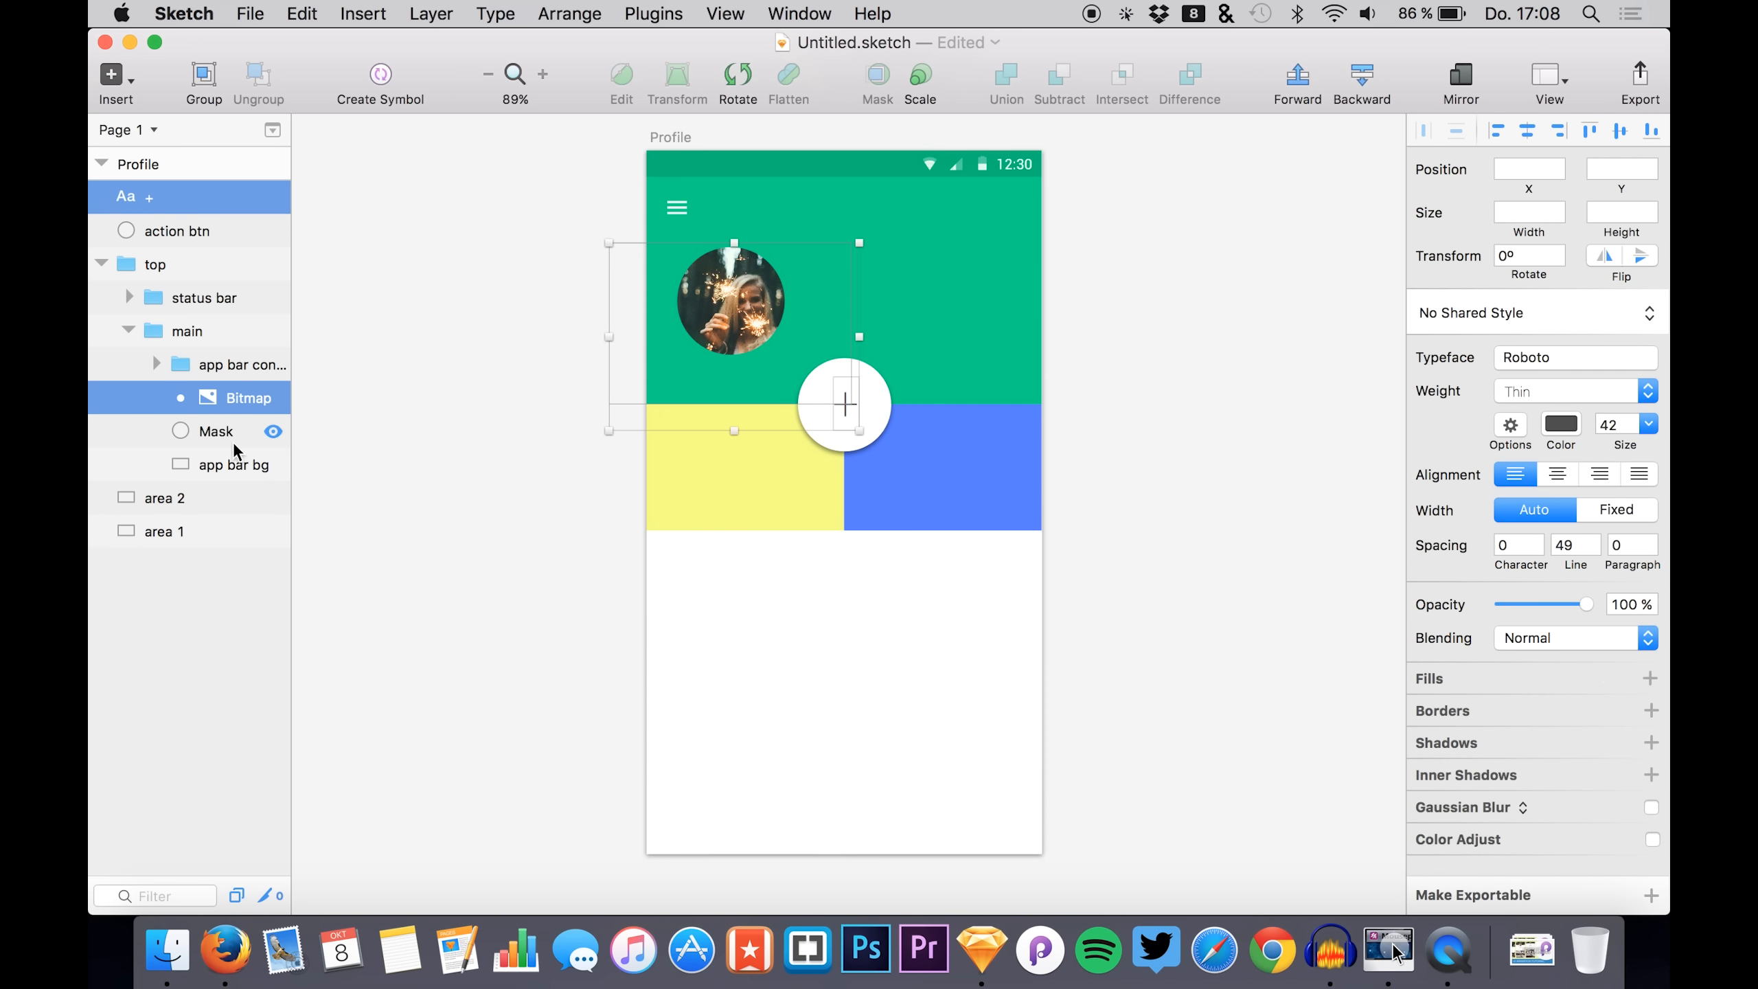
click(235, 398)
key(shift)
drag(850, 402, 770, 321)
key(alt+super)
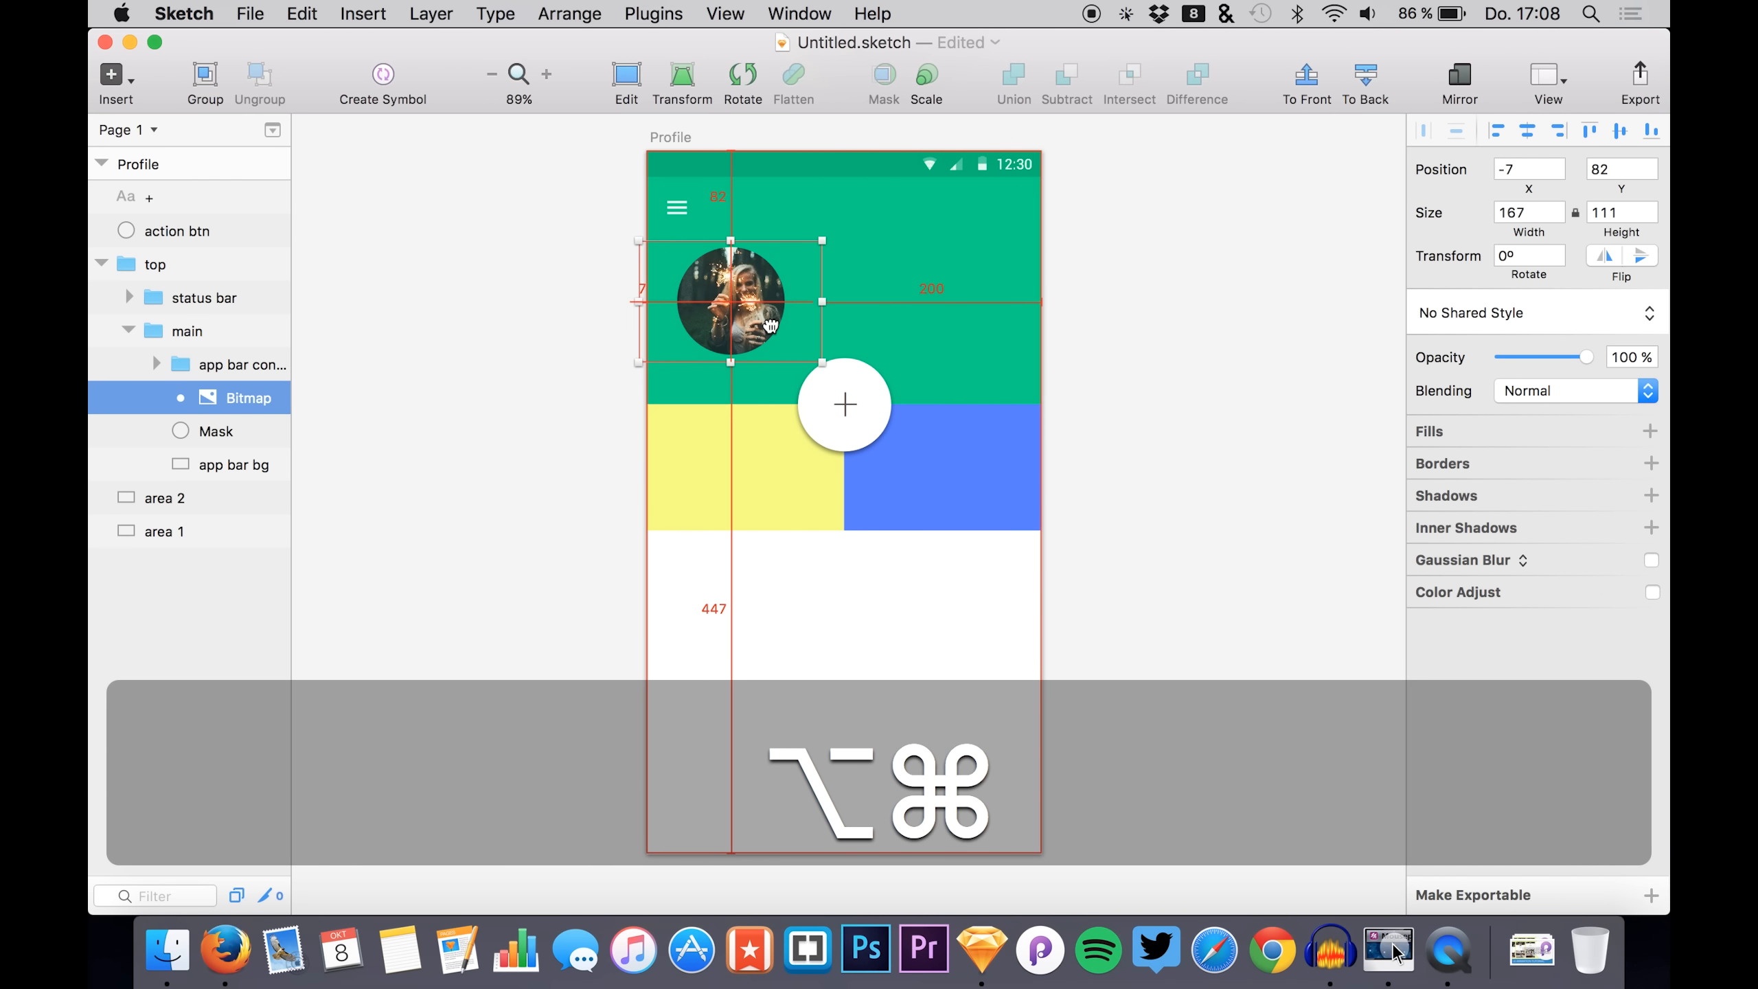
- Nudge the photo within its circular mask to X -13, Y 80
key(Left)
key(Left)
key(Left)
key(Up)
key(Up)
key(Left)
key(Left)
key(Left)
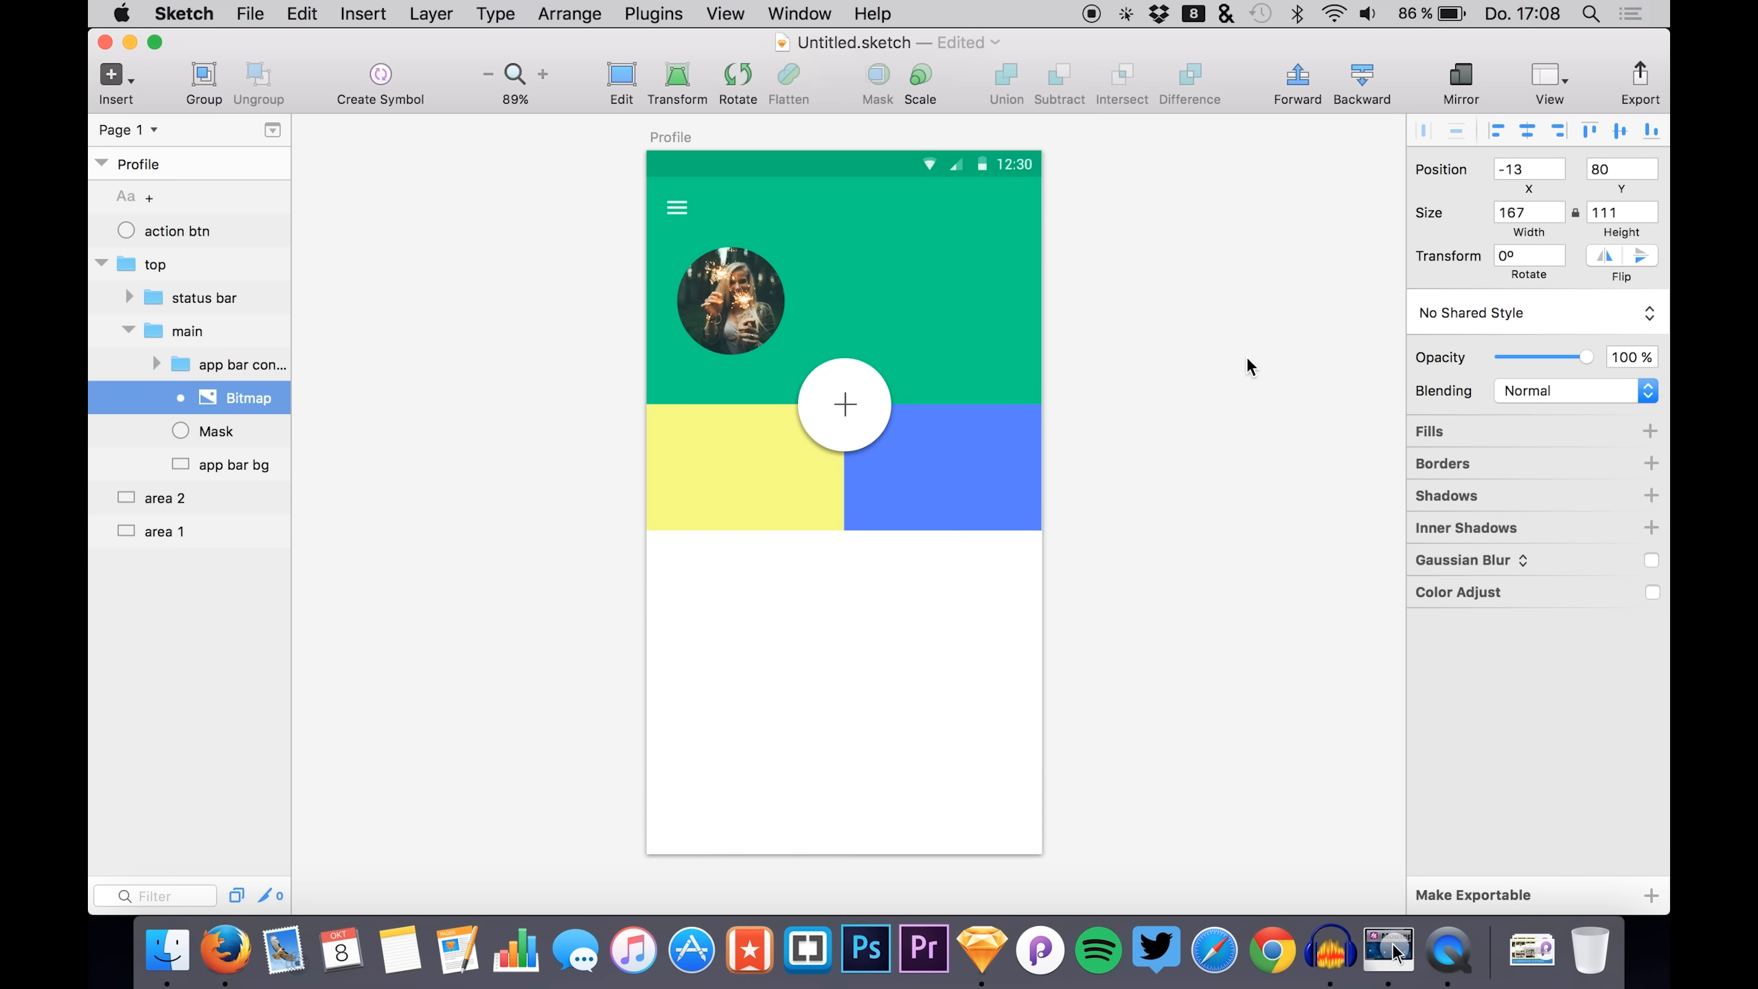
click(456, 363)
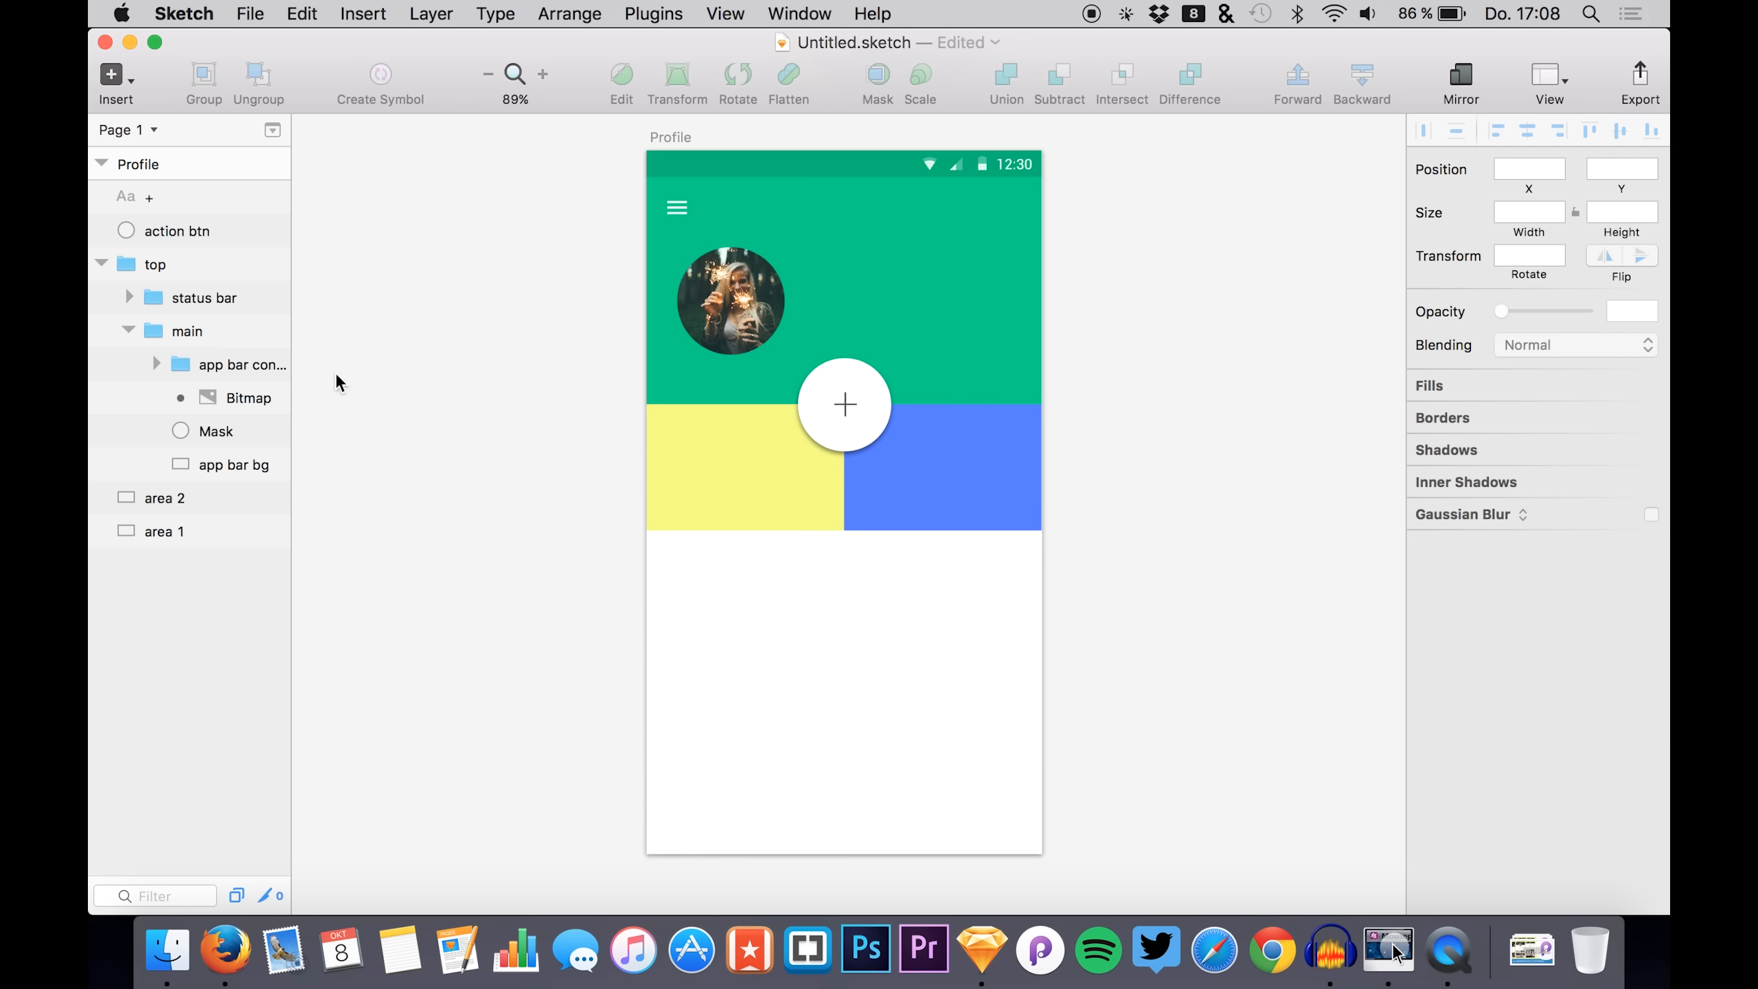
- Add a text layer directly above the photo layer, placed beside the profile picture at X 154, Y 88
click(204, 421)
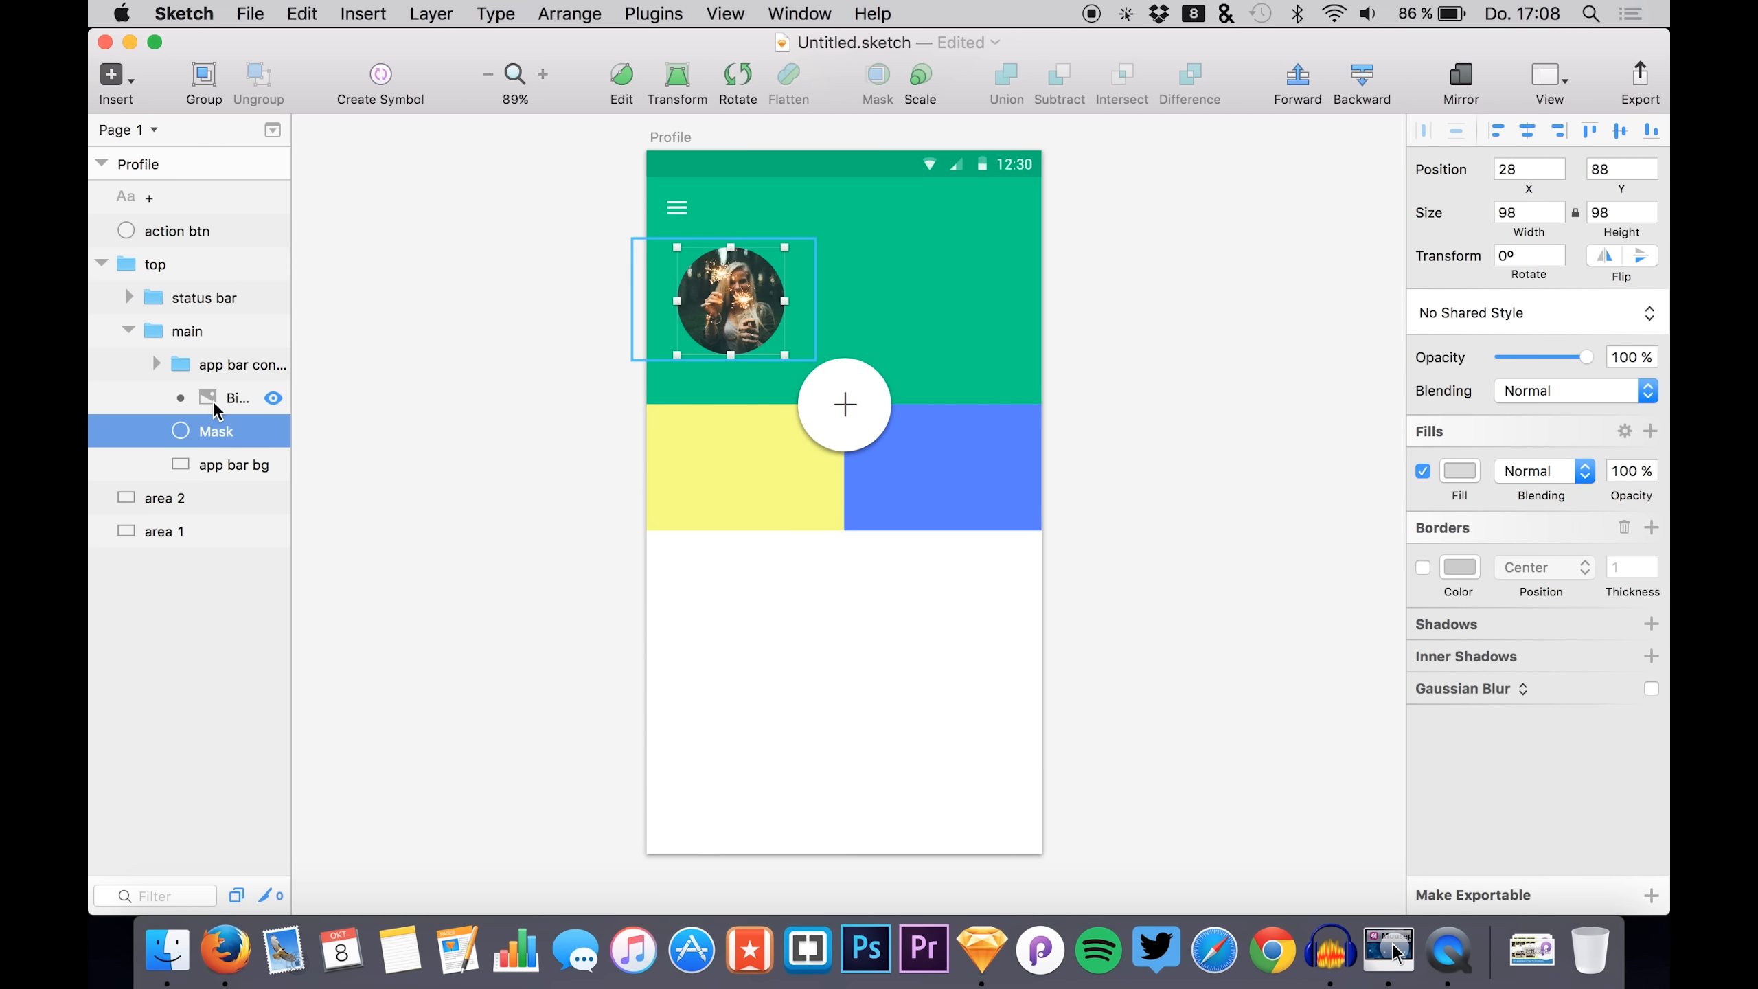
click(208, 401)
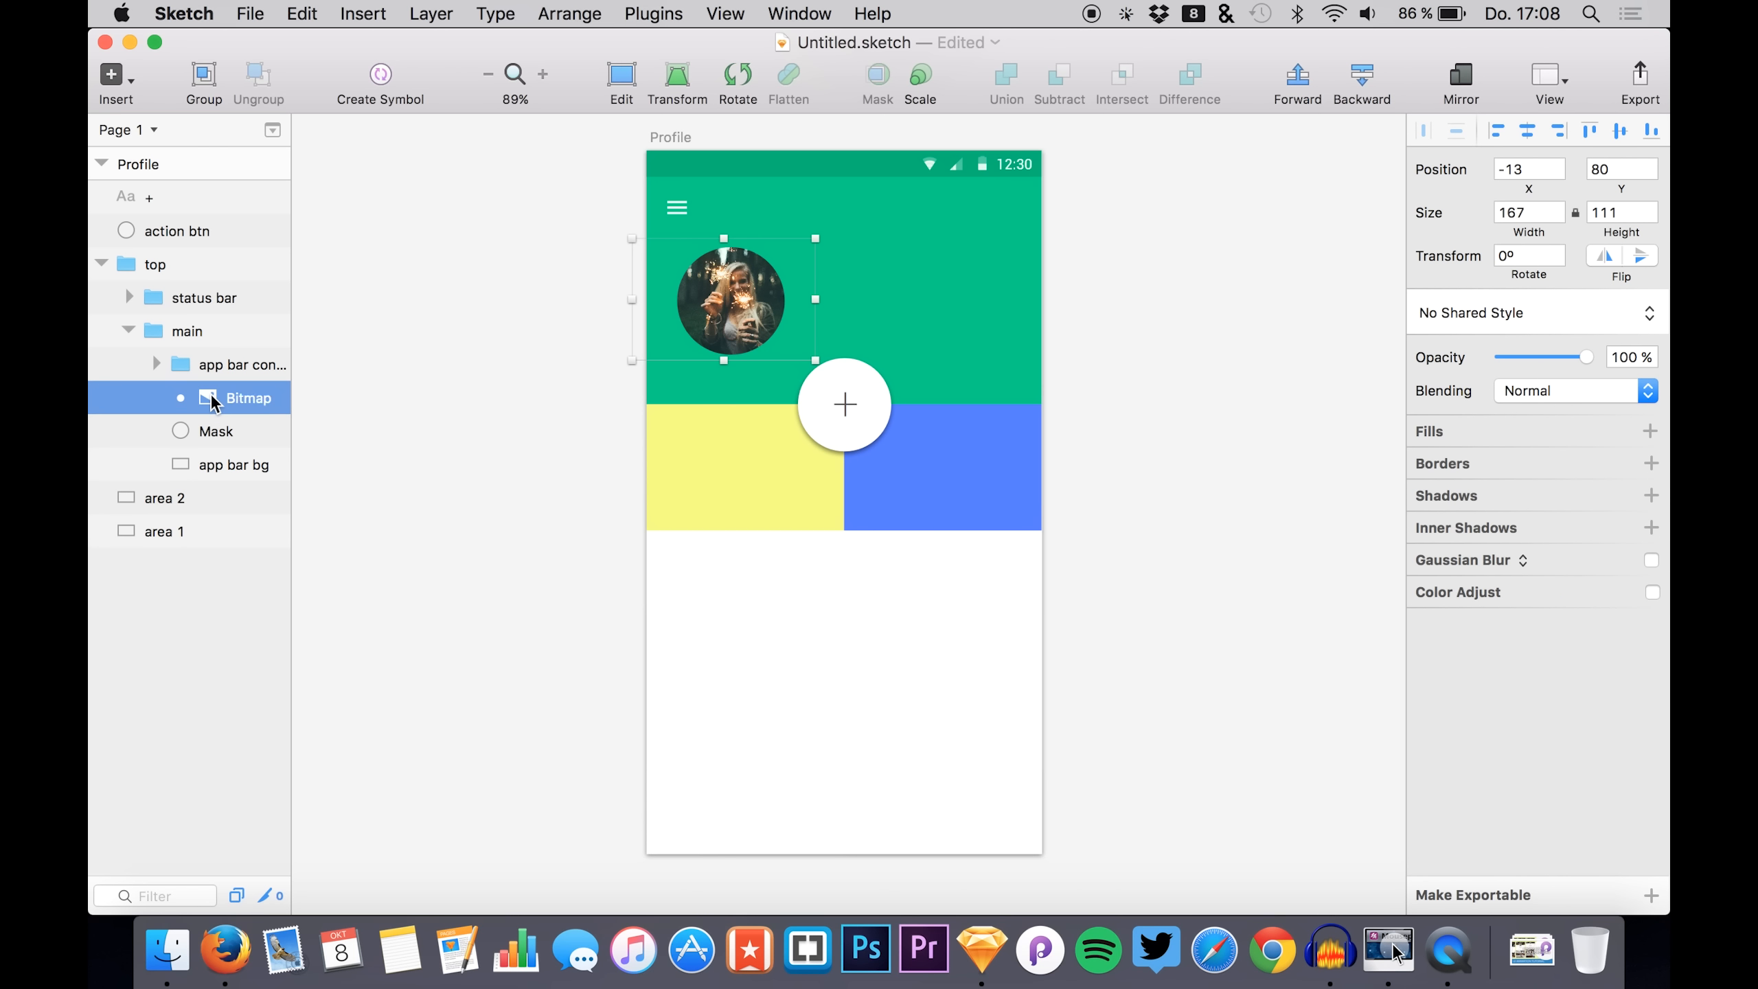
key(t)
click(820, 260)
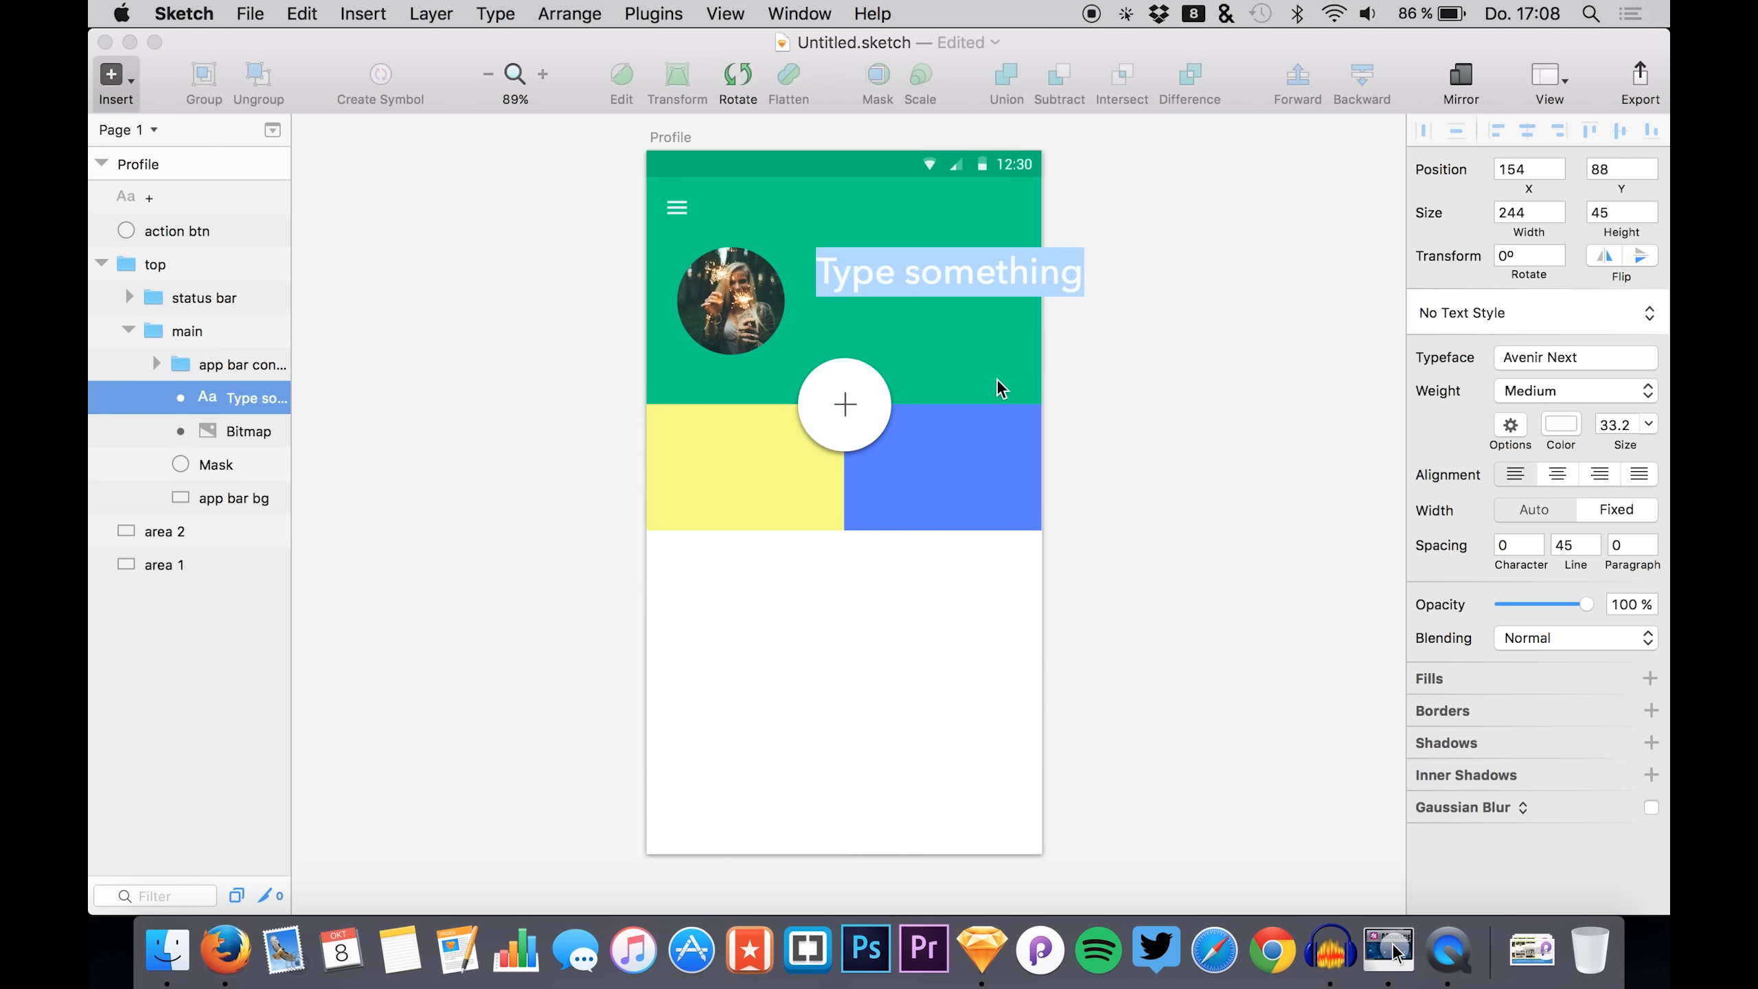
- Switch to Firefox, open uinames.com in a new tab and generate a random name
click(211, 965)
key(super+t)
text(uina)
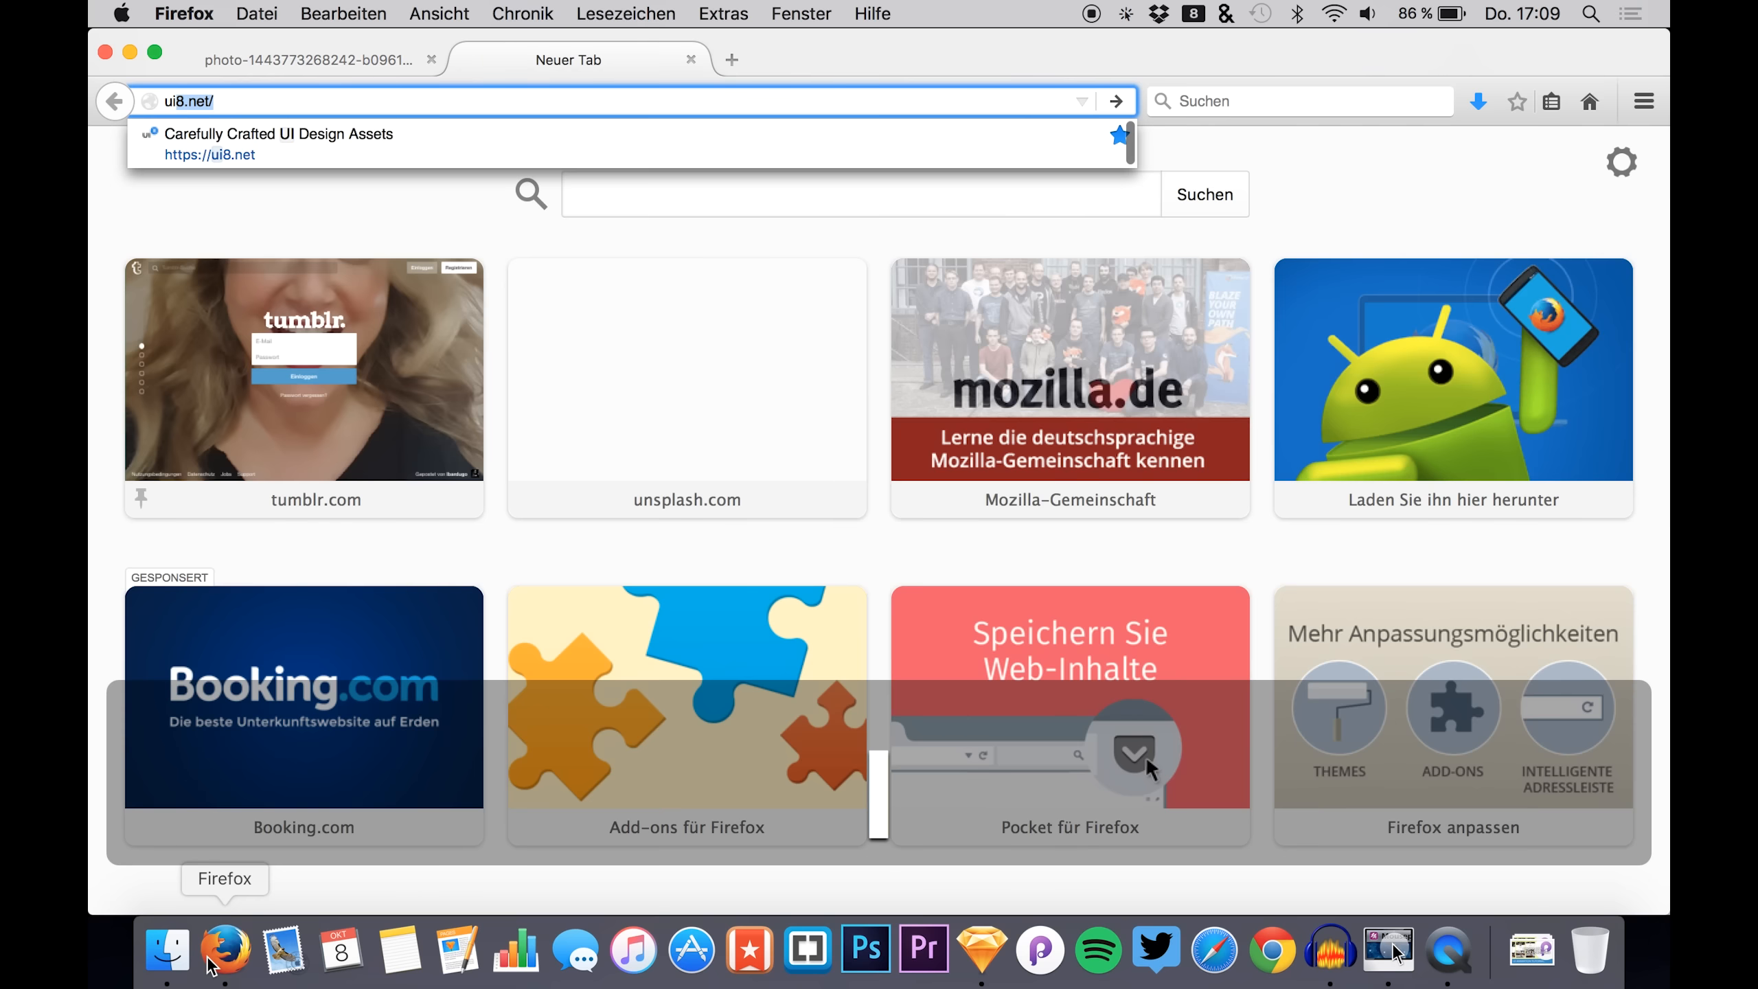
text(mes.com)
key(Return)
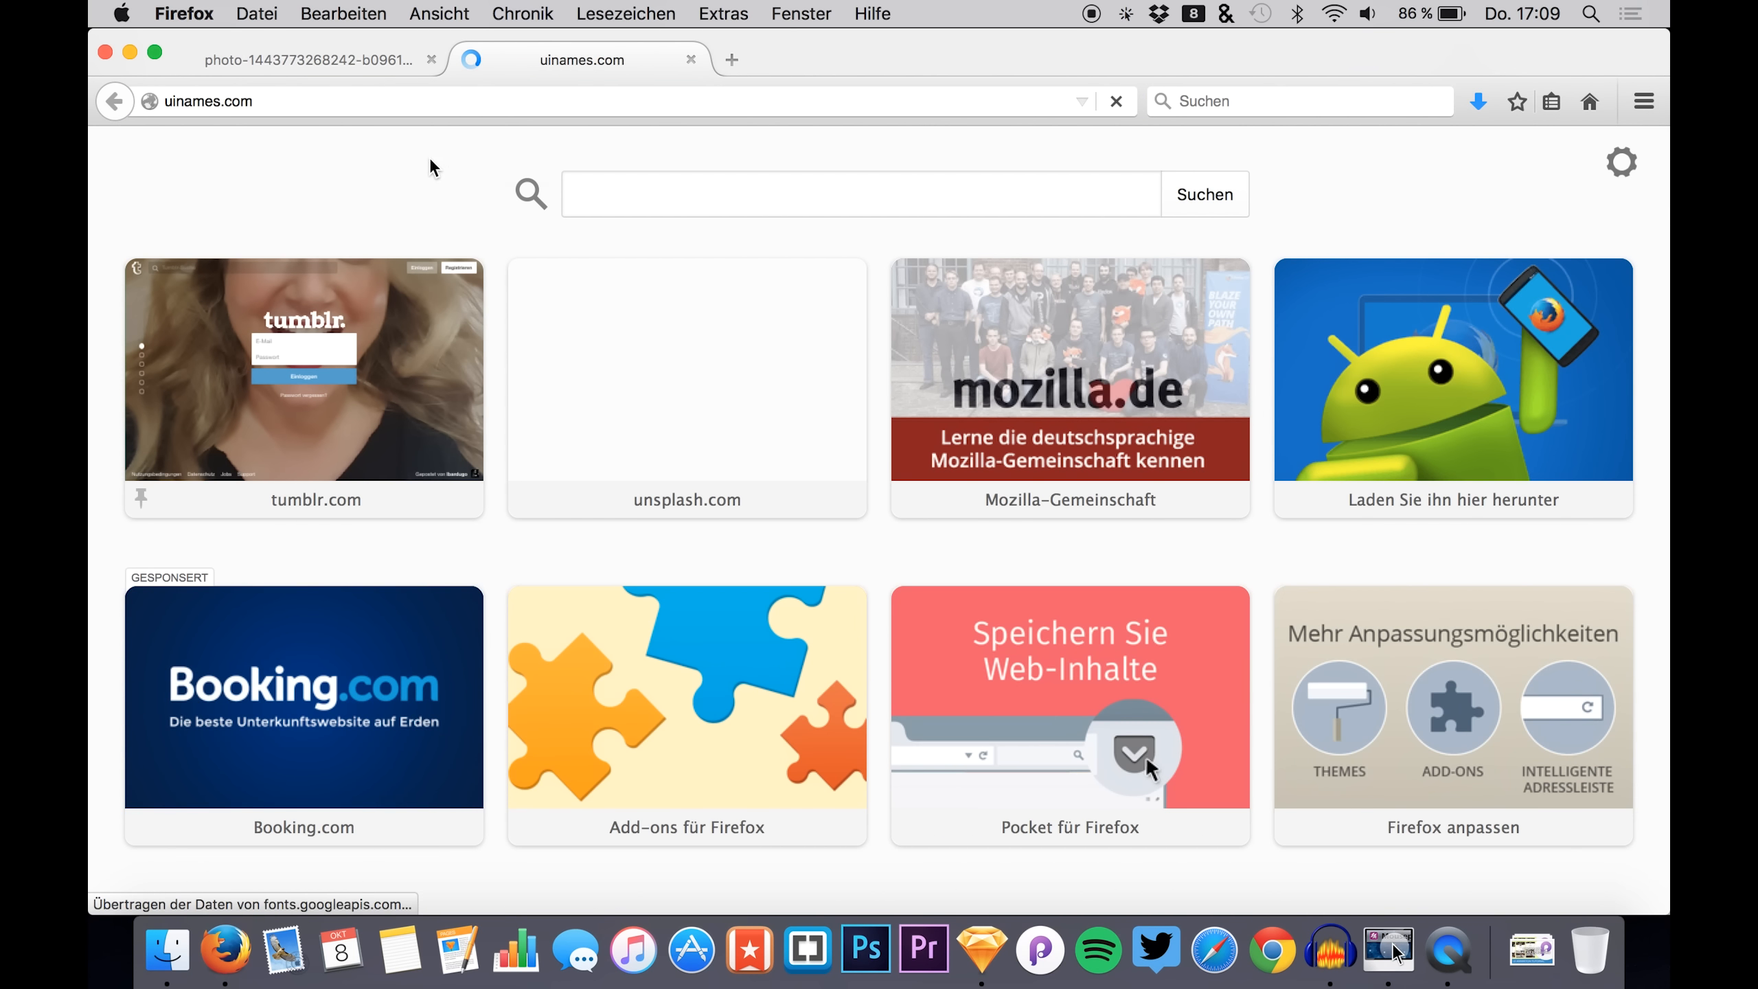
key(space)
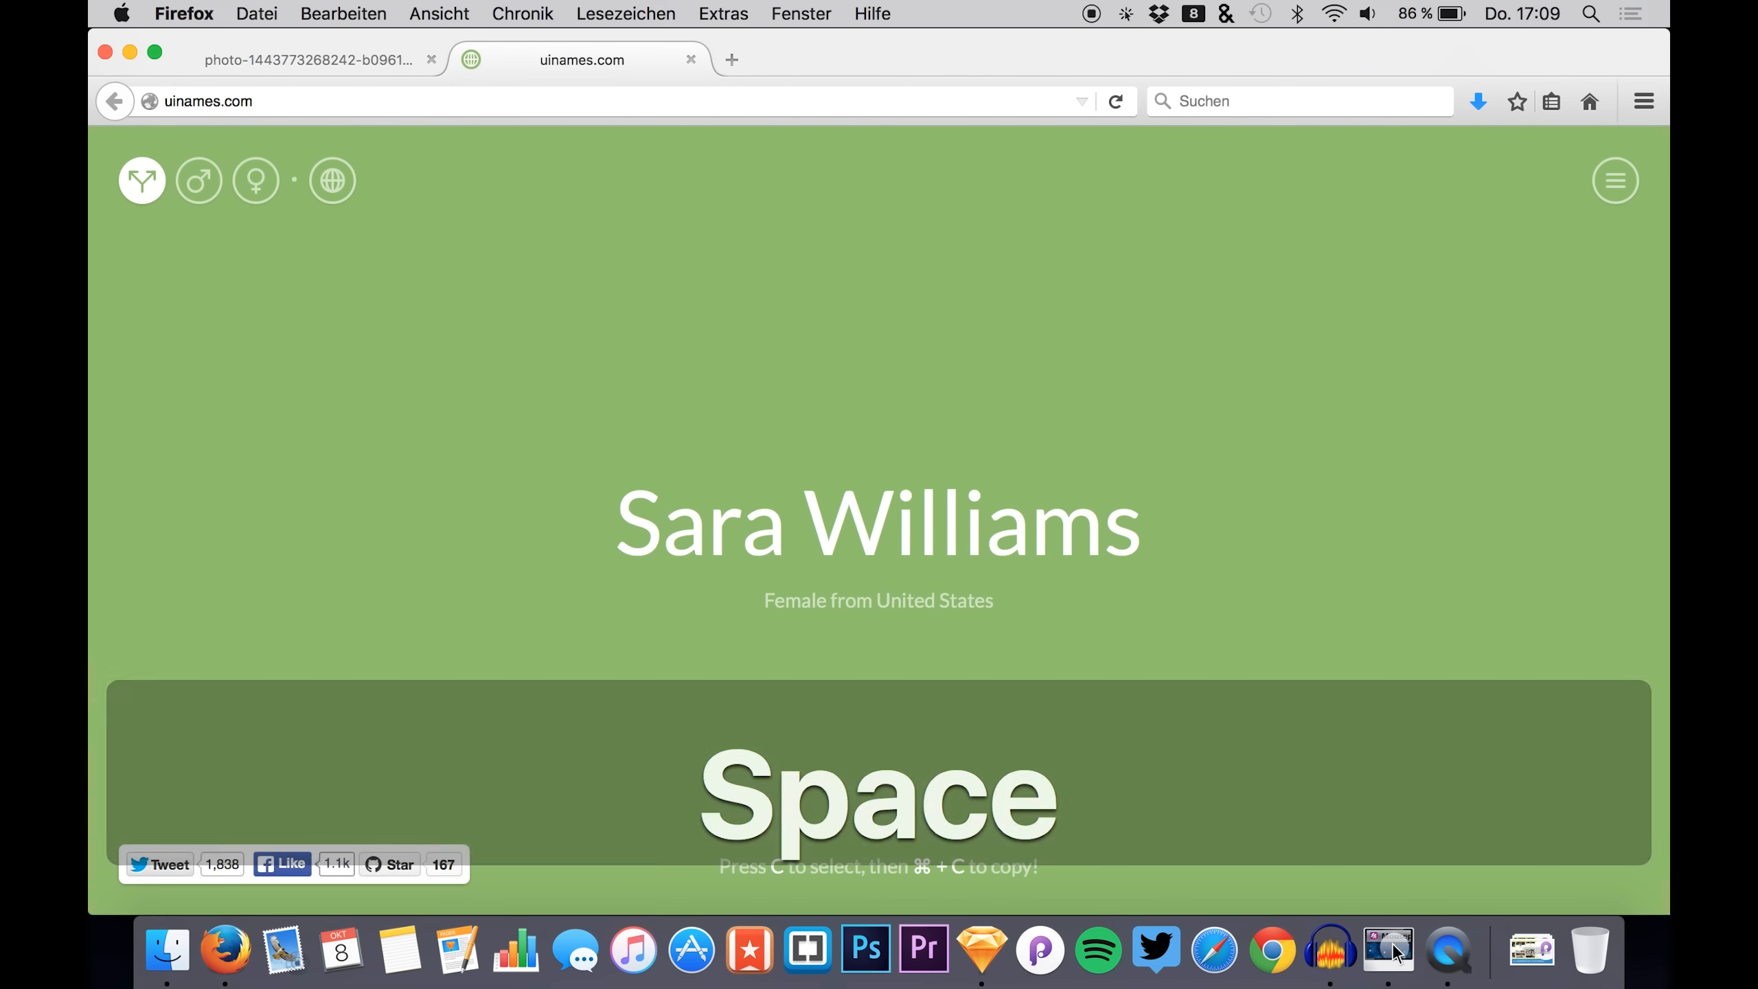
- Copy the generated full name from the uinames.com page
key(c)
double_click(793, 518)
click(793, 518)
drag(616, 517, 1162, 534)
key(super+c)
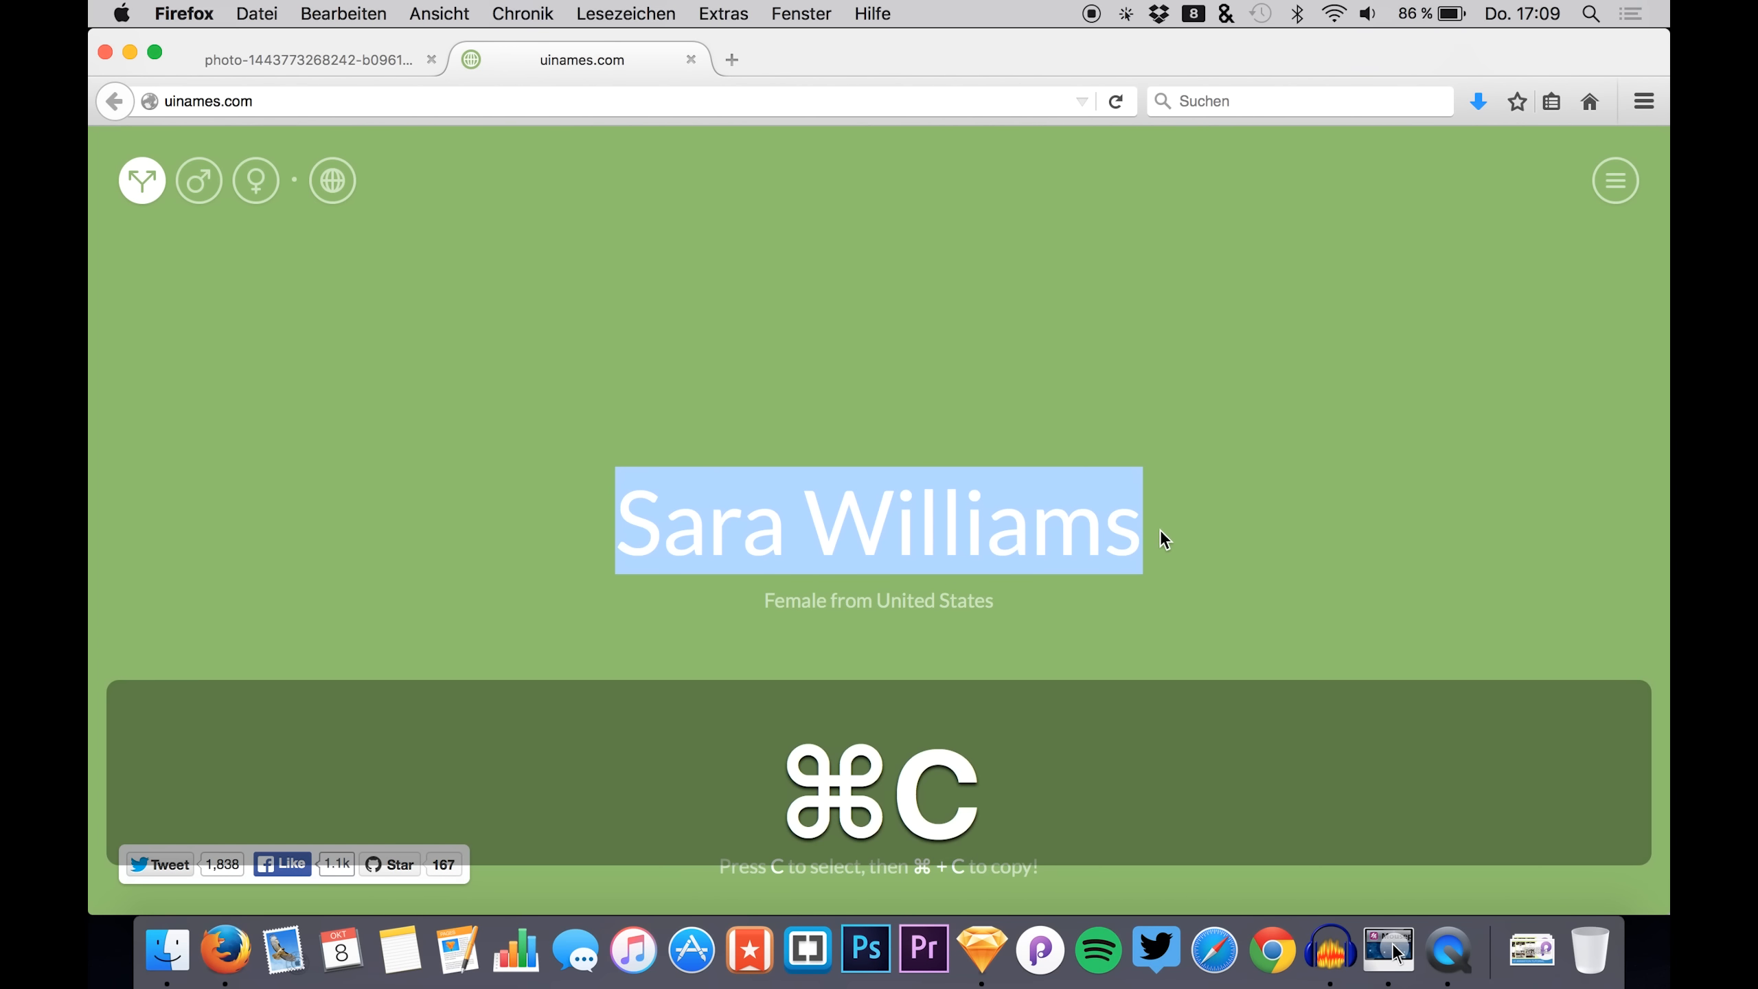
- Switch back to Sketch and replace the placeholder text beside the photo with the copied full name
click(983, 947)
key(super+v)
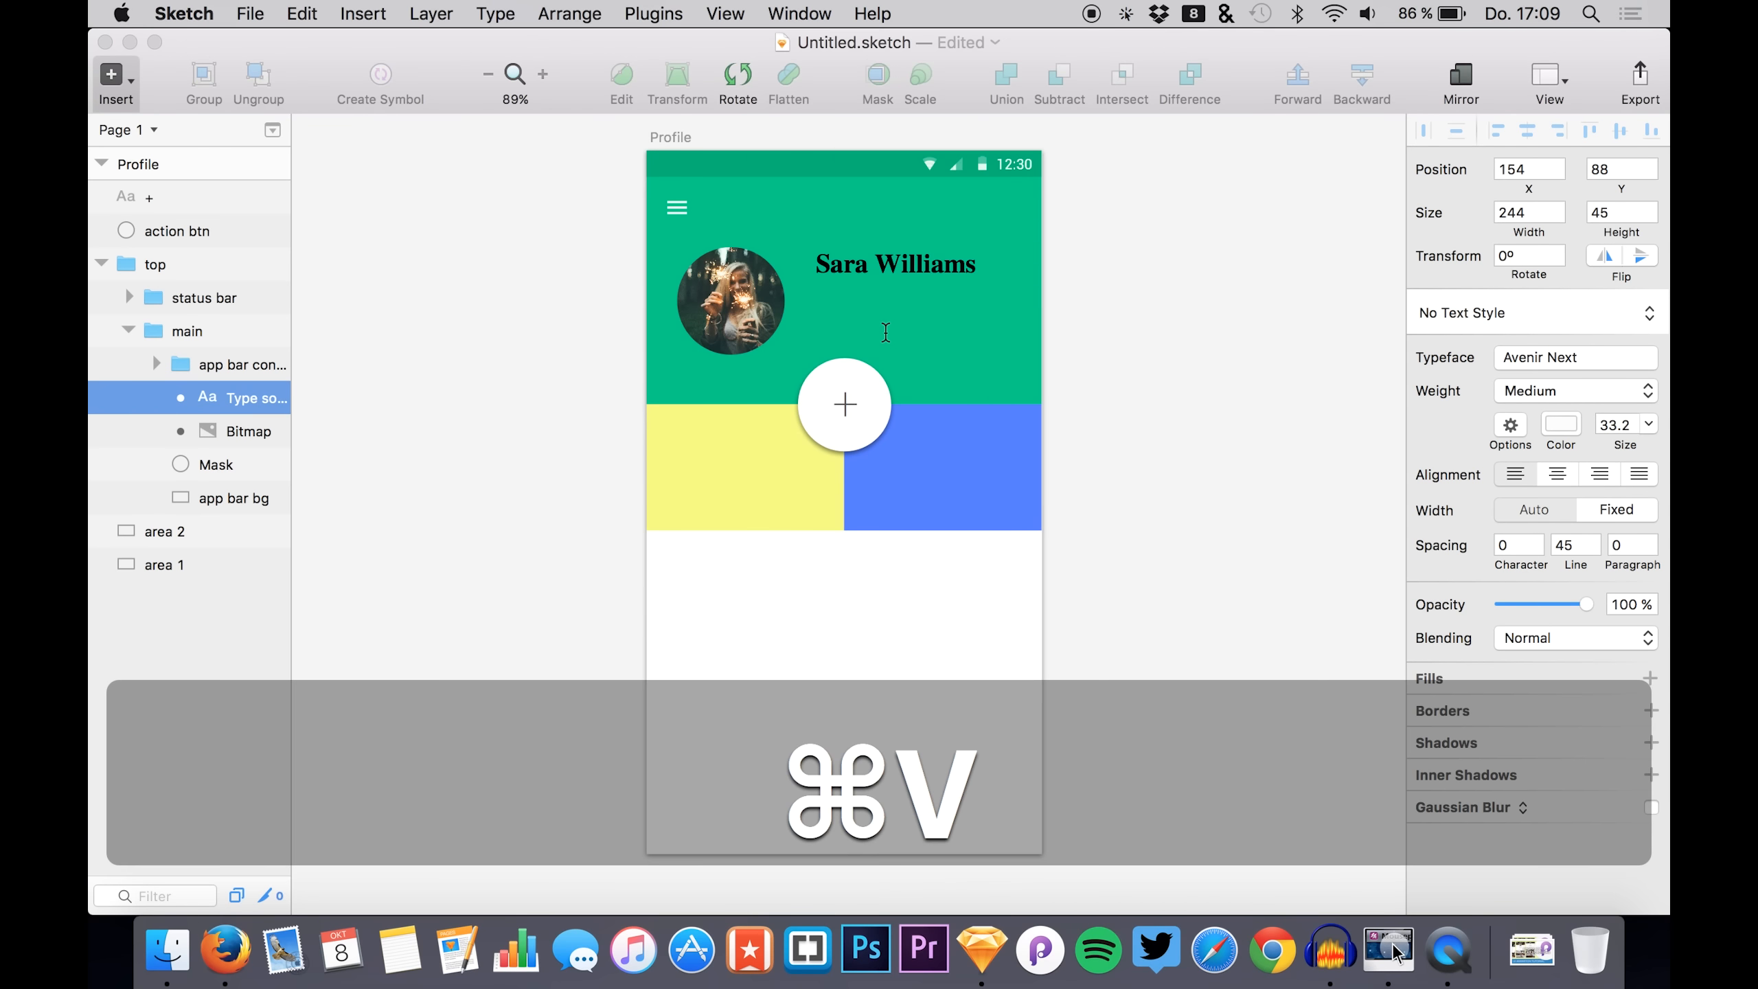
key(BackSpace)
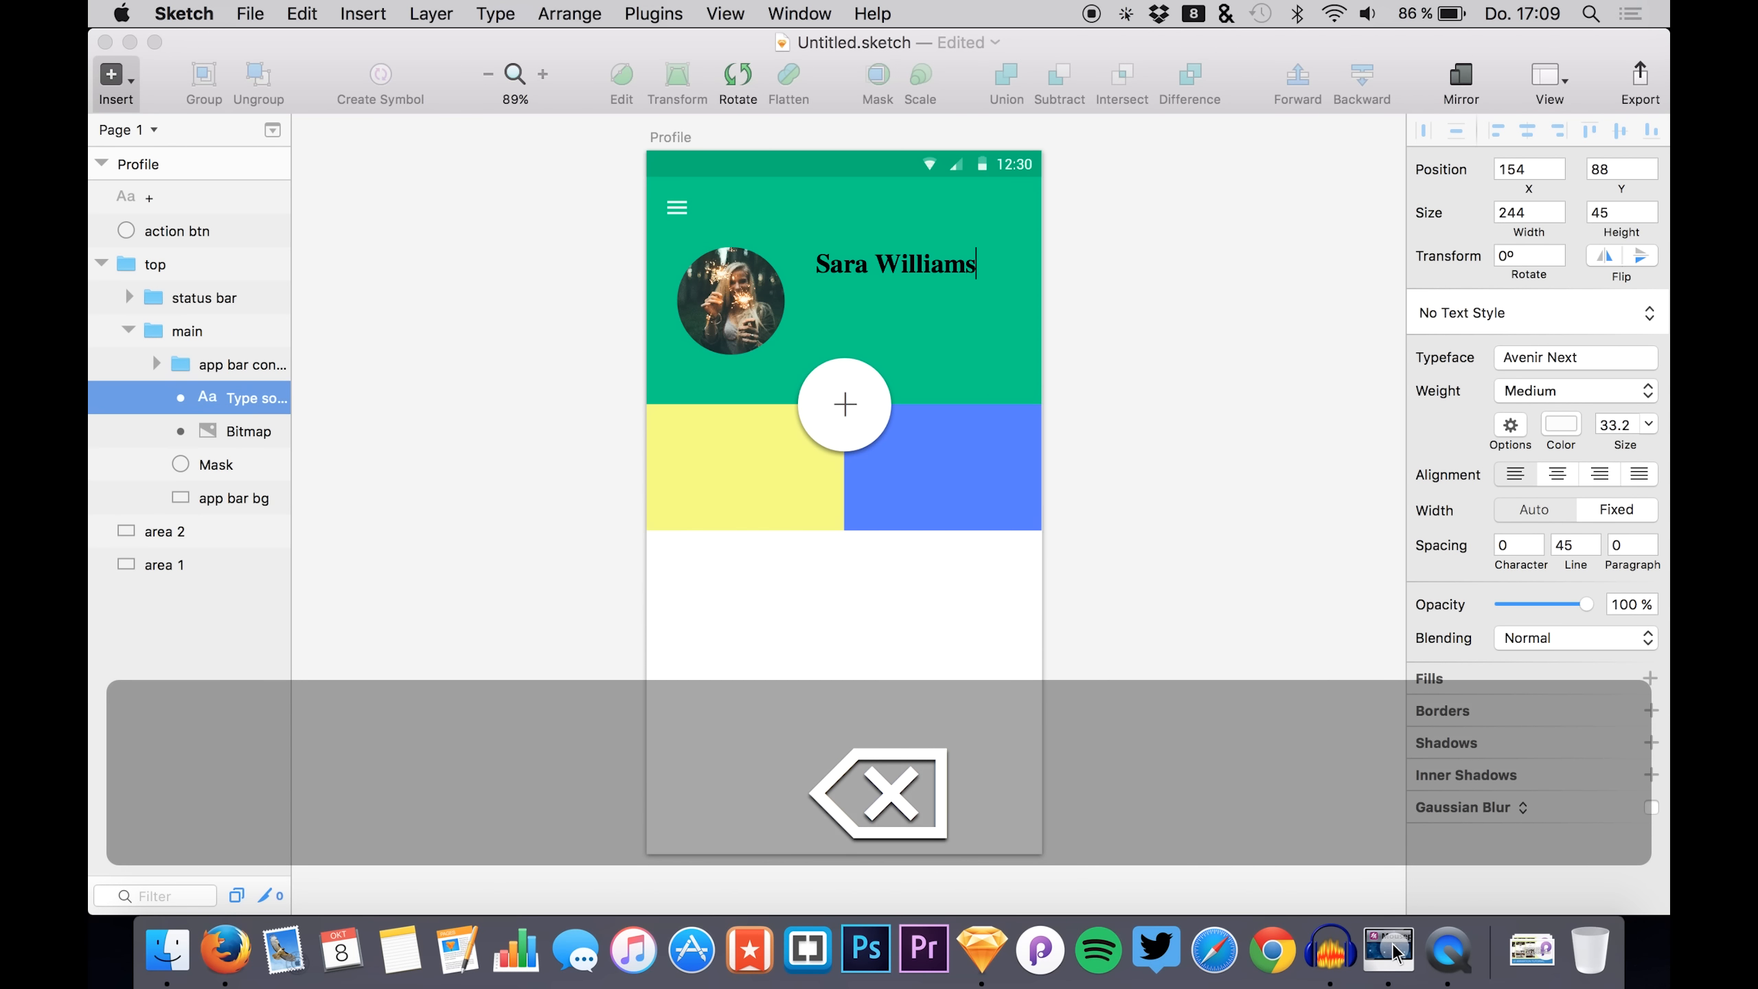
- Set the profile name's typeface to Roboto with the Light weight
triple_click(856, 277)
click(1495, 355)
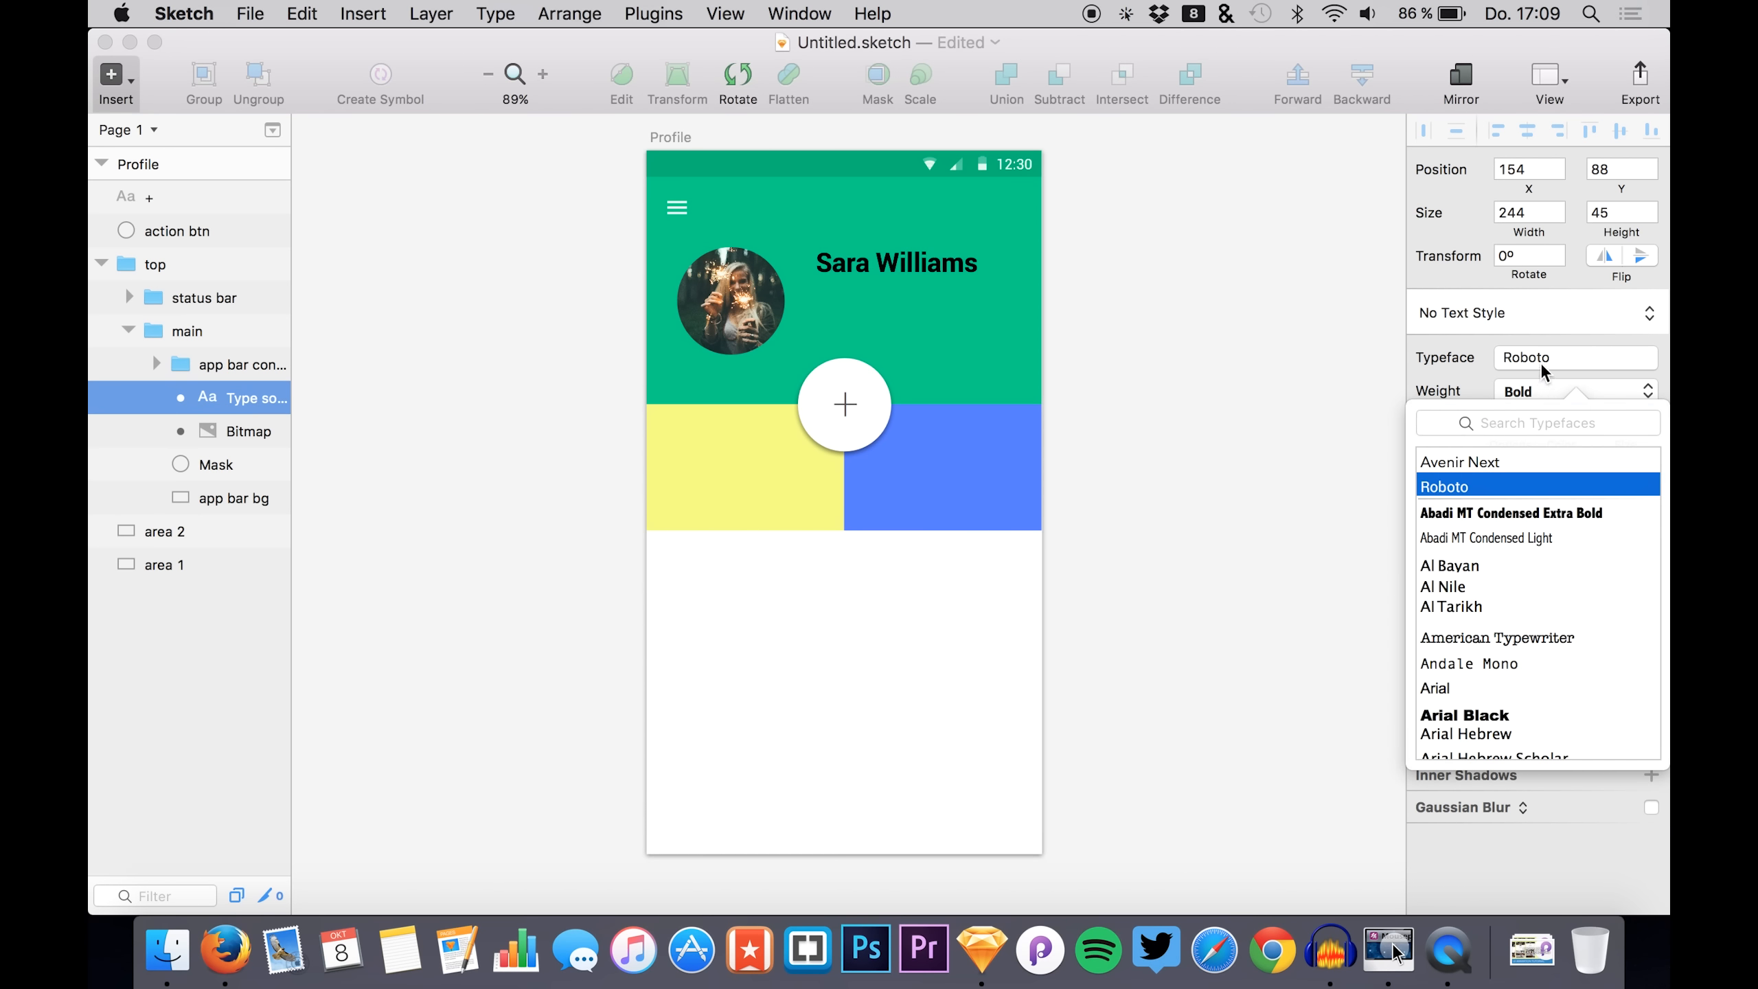
click(1527, 362)
click(1523, 392)
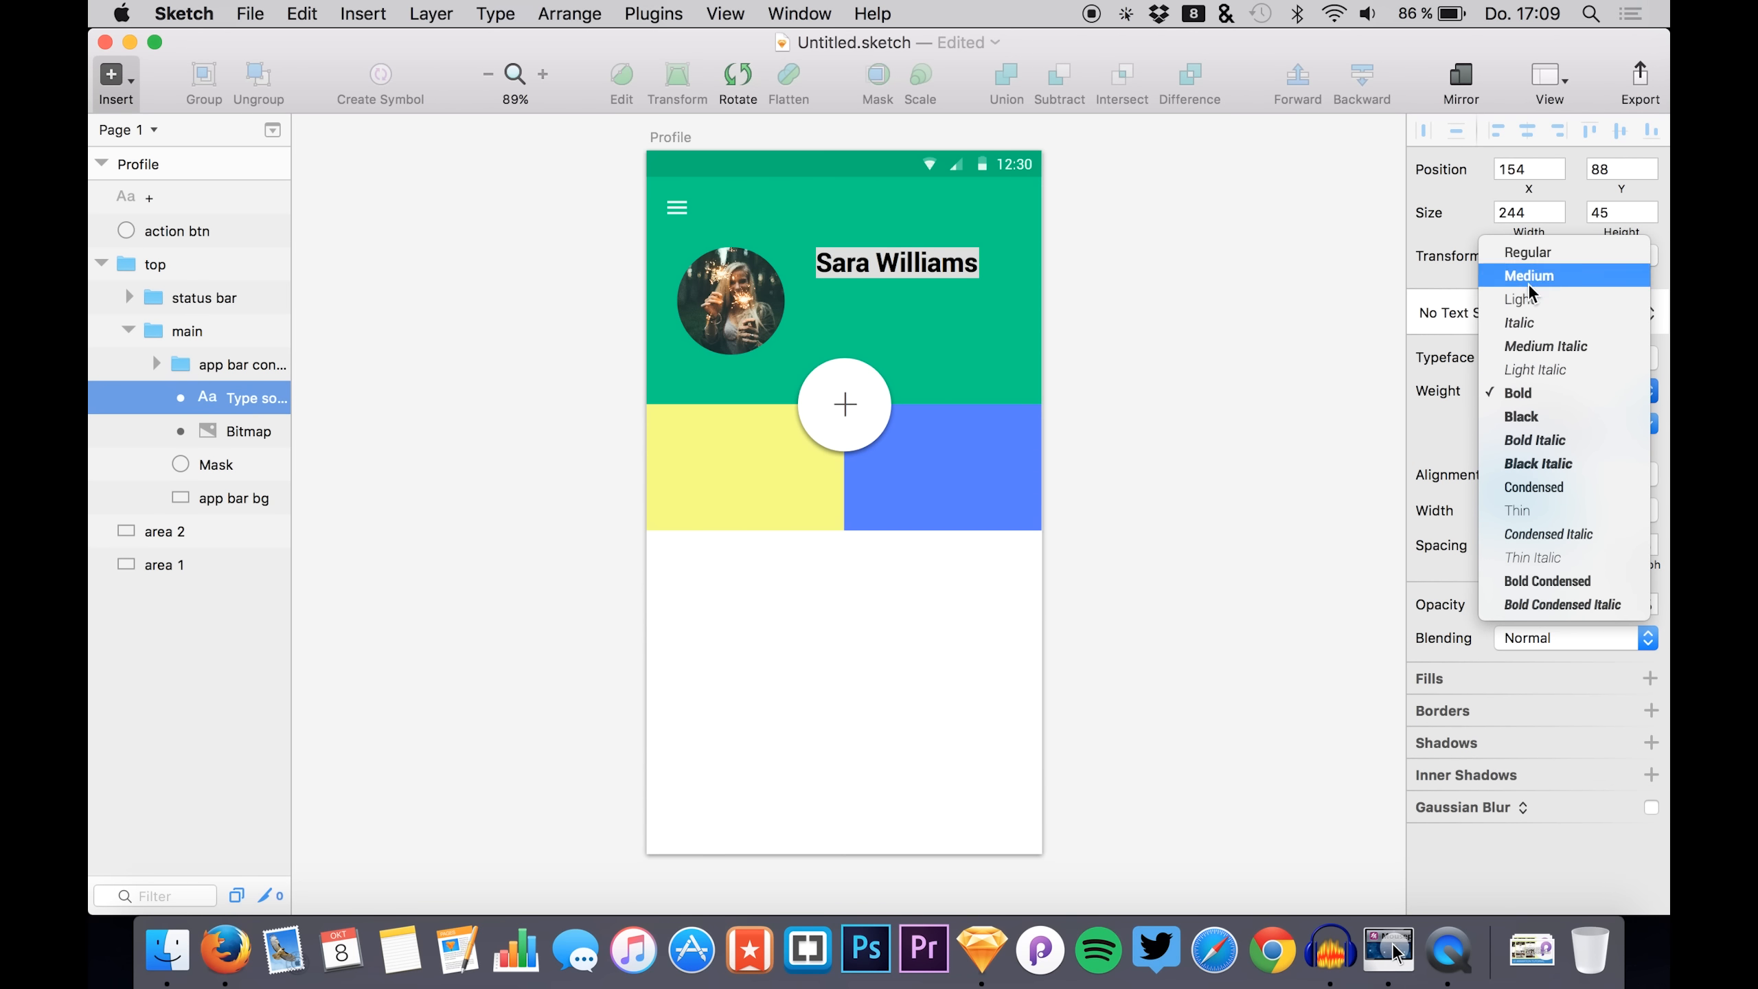
click(1528, 312)
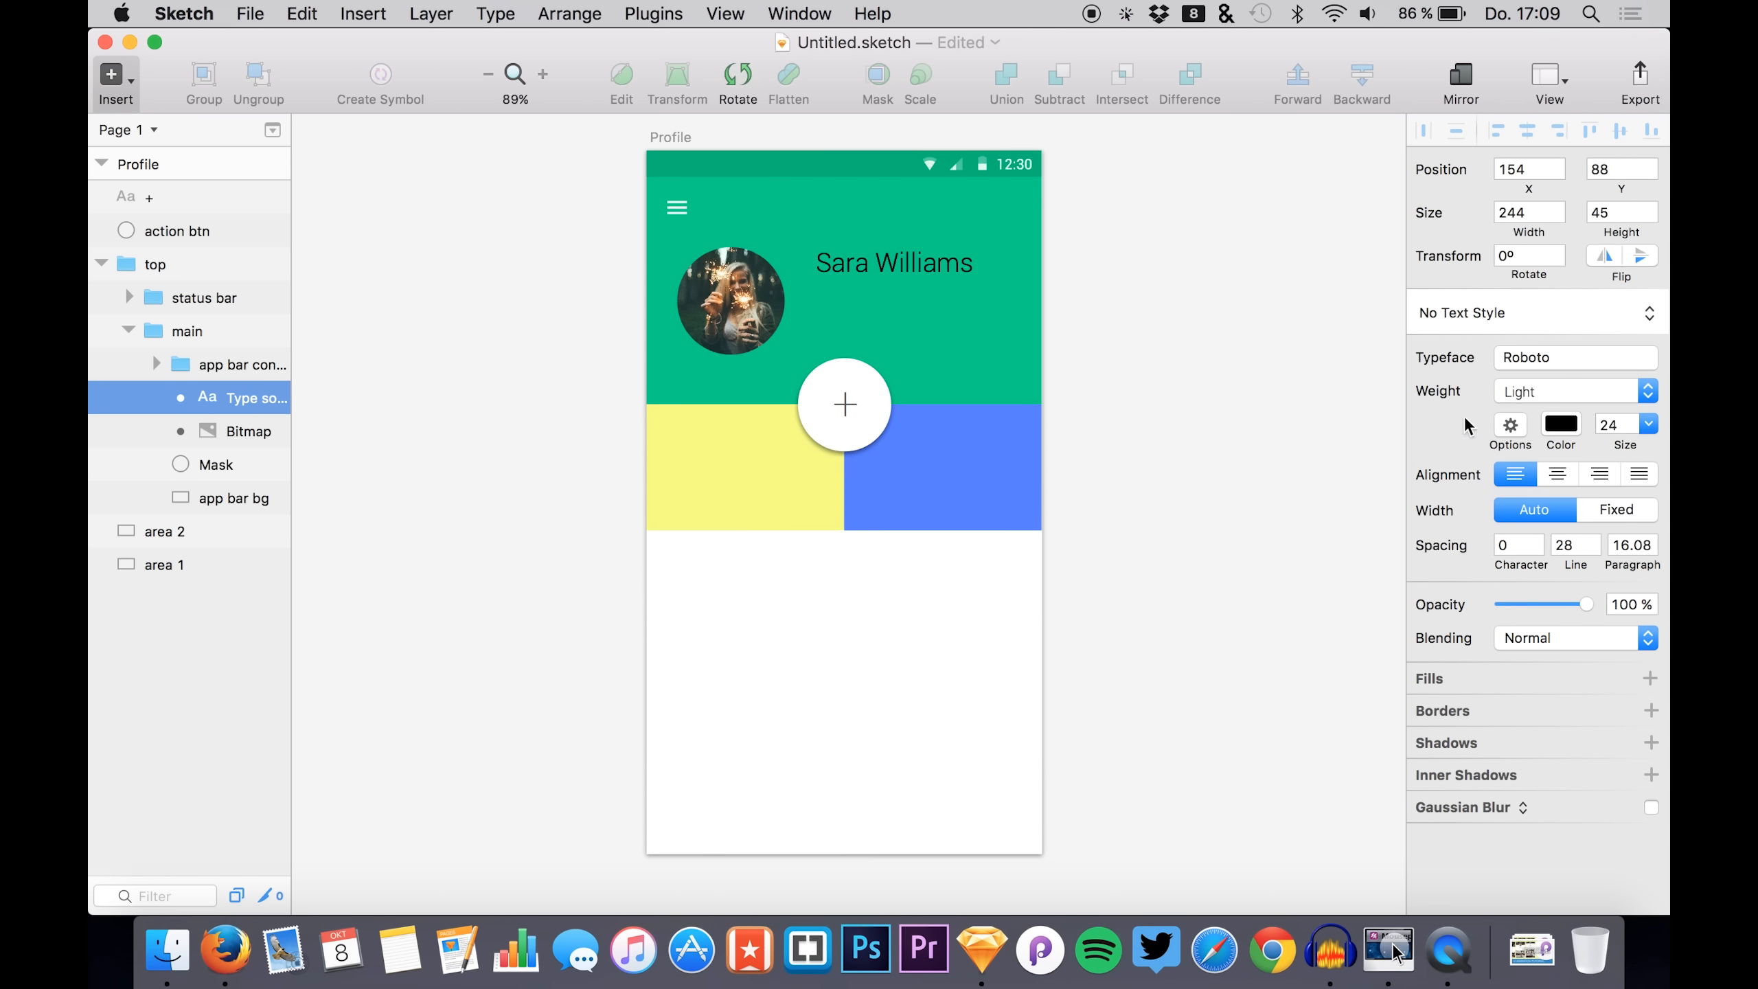
- Colour the profile name white (FFFFFF) and set its font size to 21
click(1561, 423)
drag(1514, 516, 1151, 319)
click(1609, 424)
key(Down)
key(Down)
key(Down)
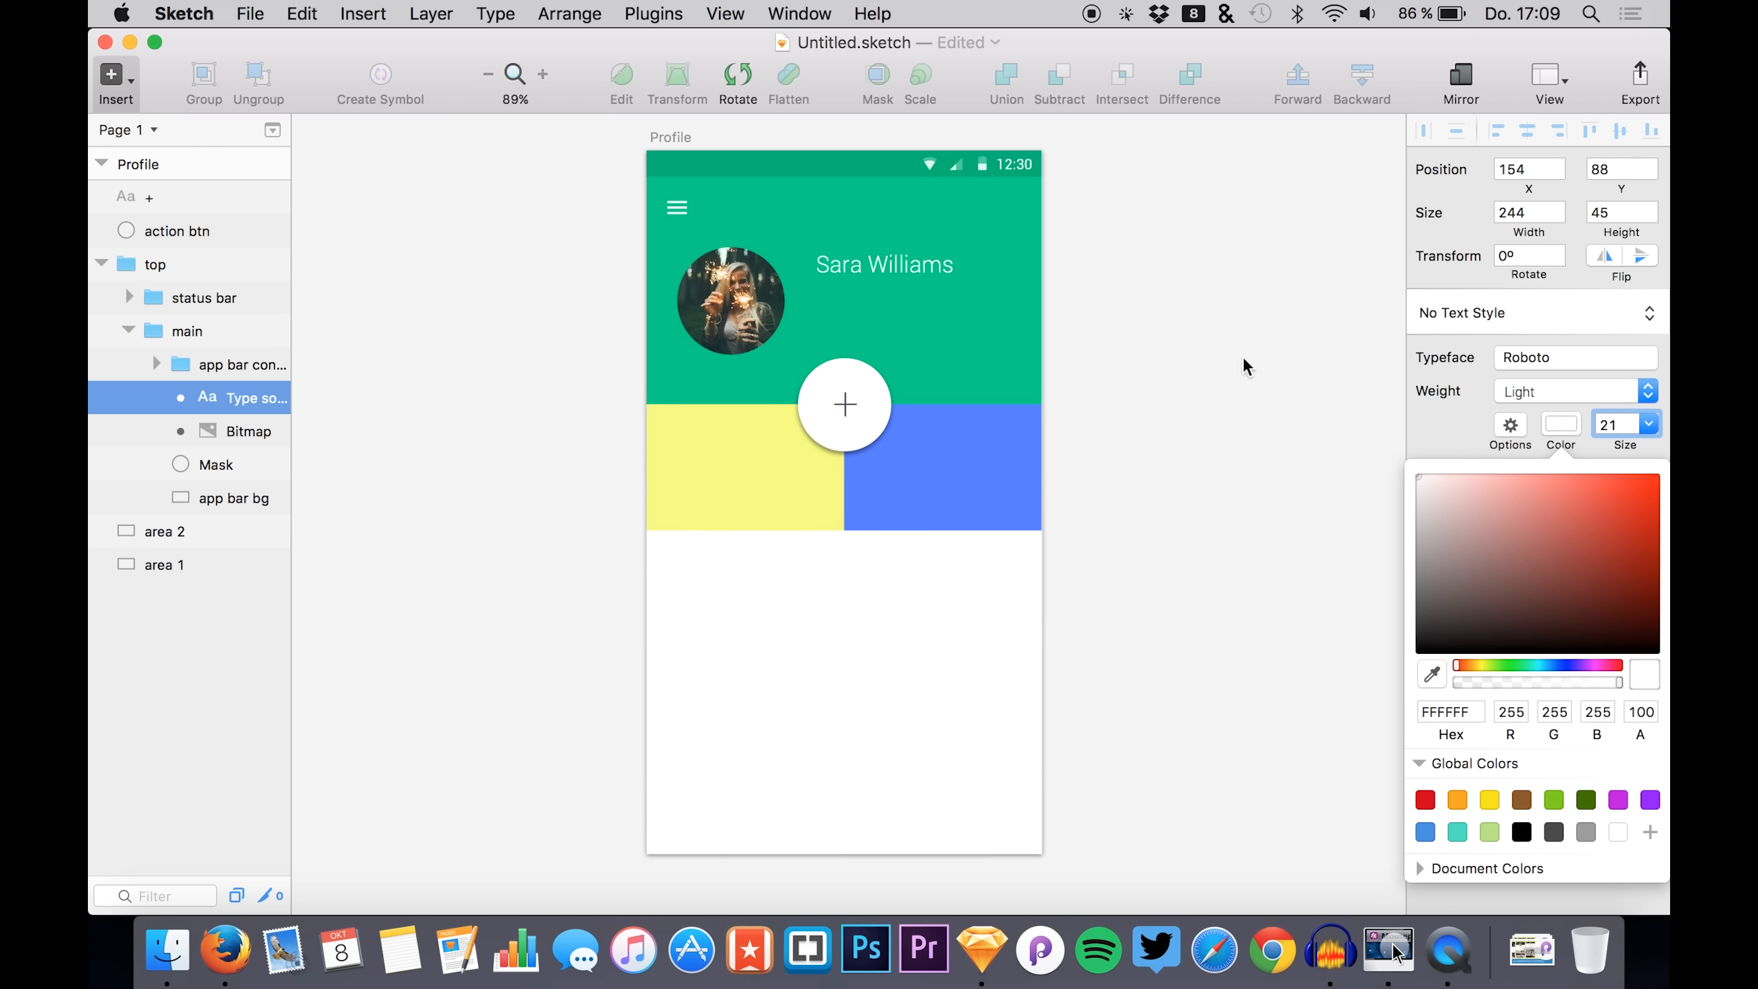
- Set the profile name text layer to ignore the underlying mask
click(228, 385)
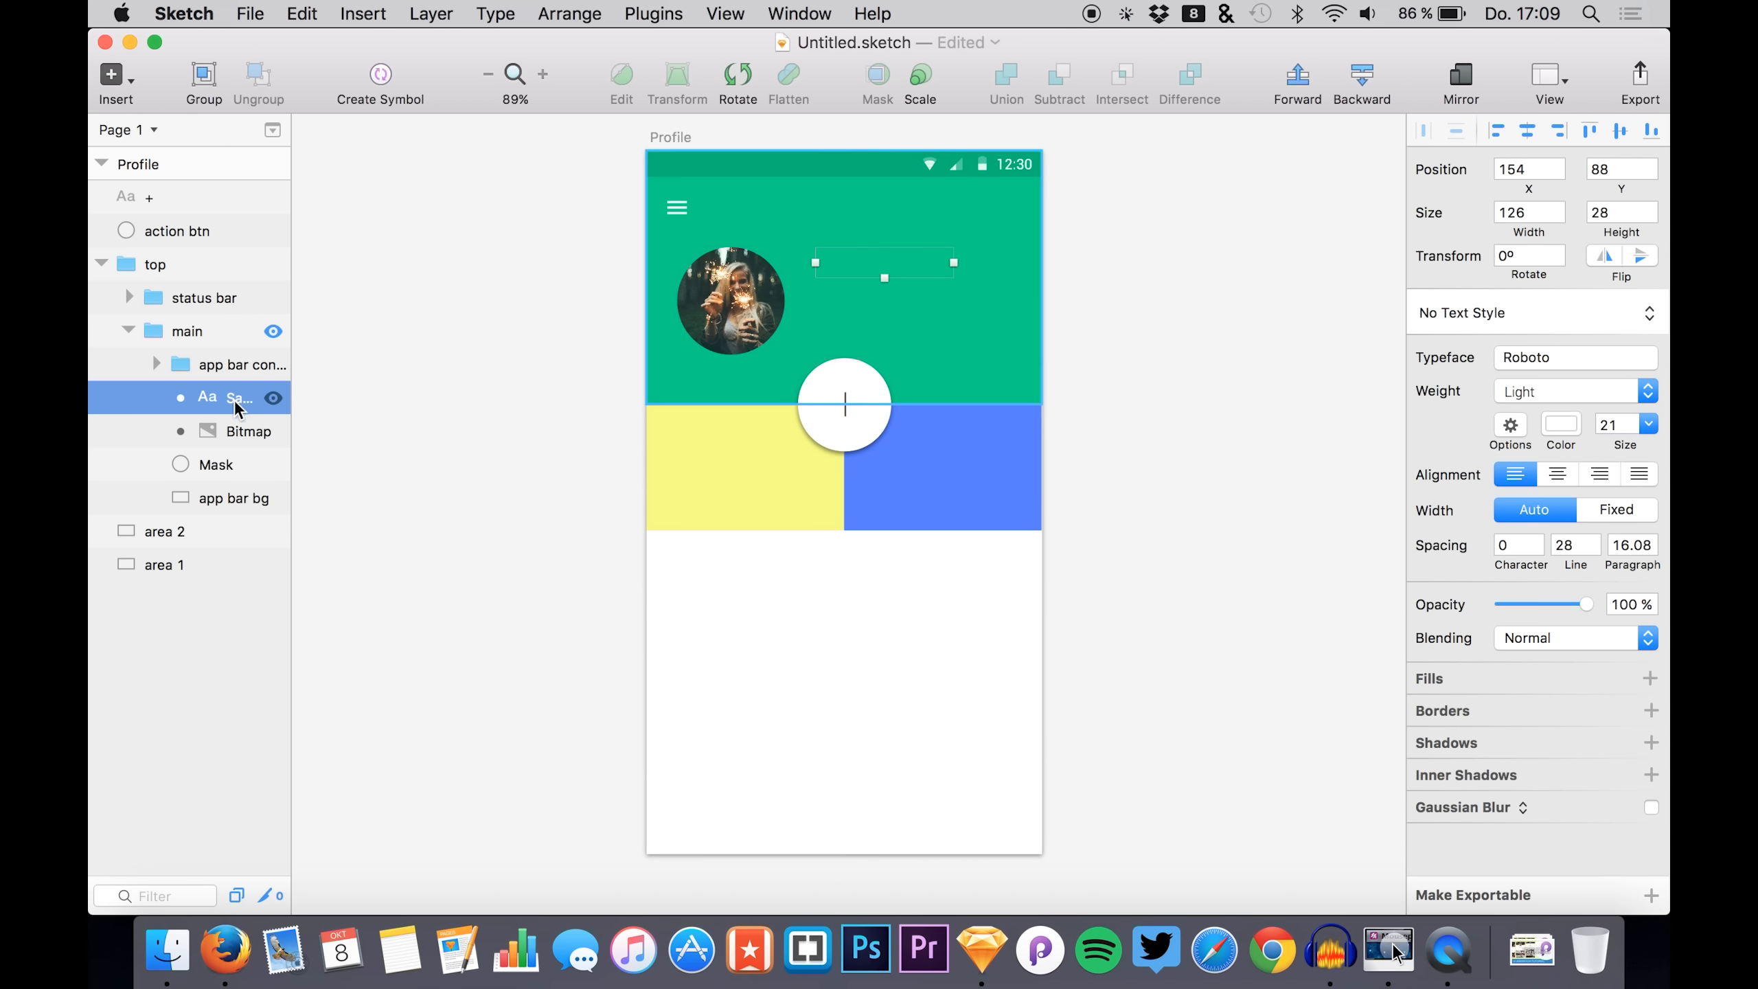
right_click(230, 421)
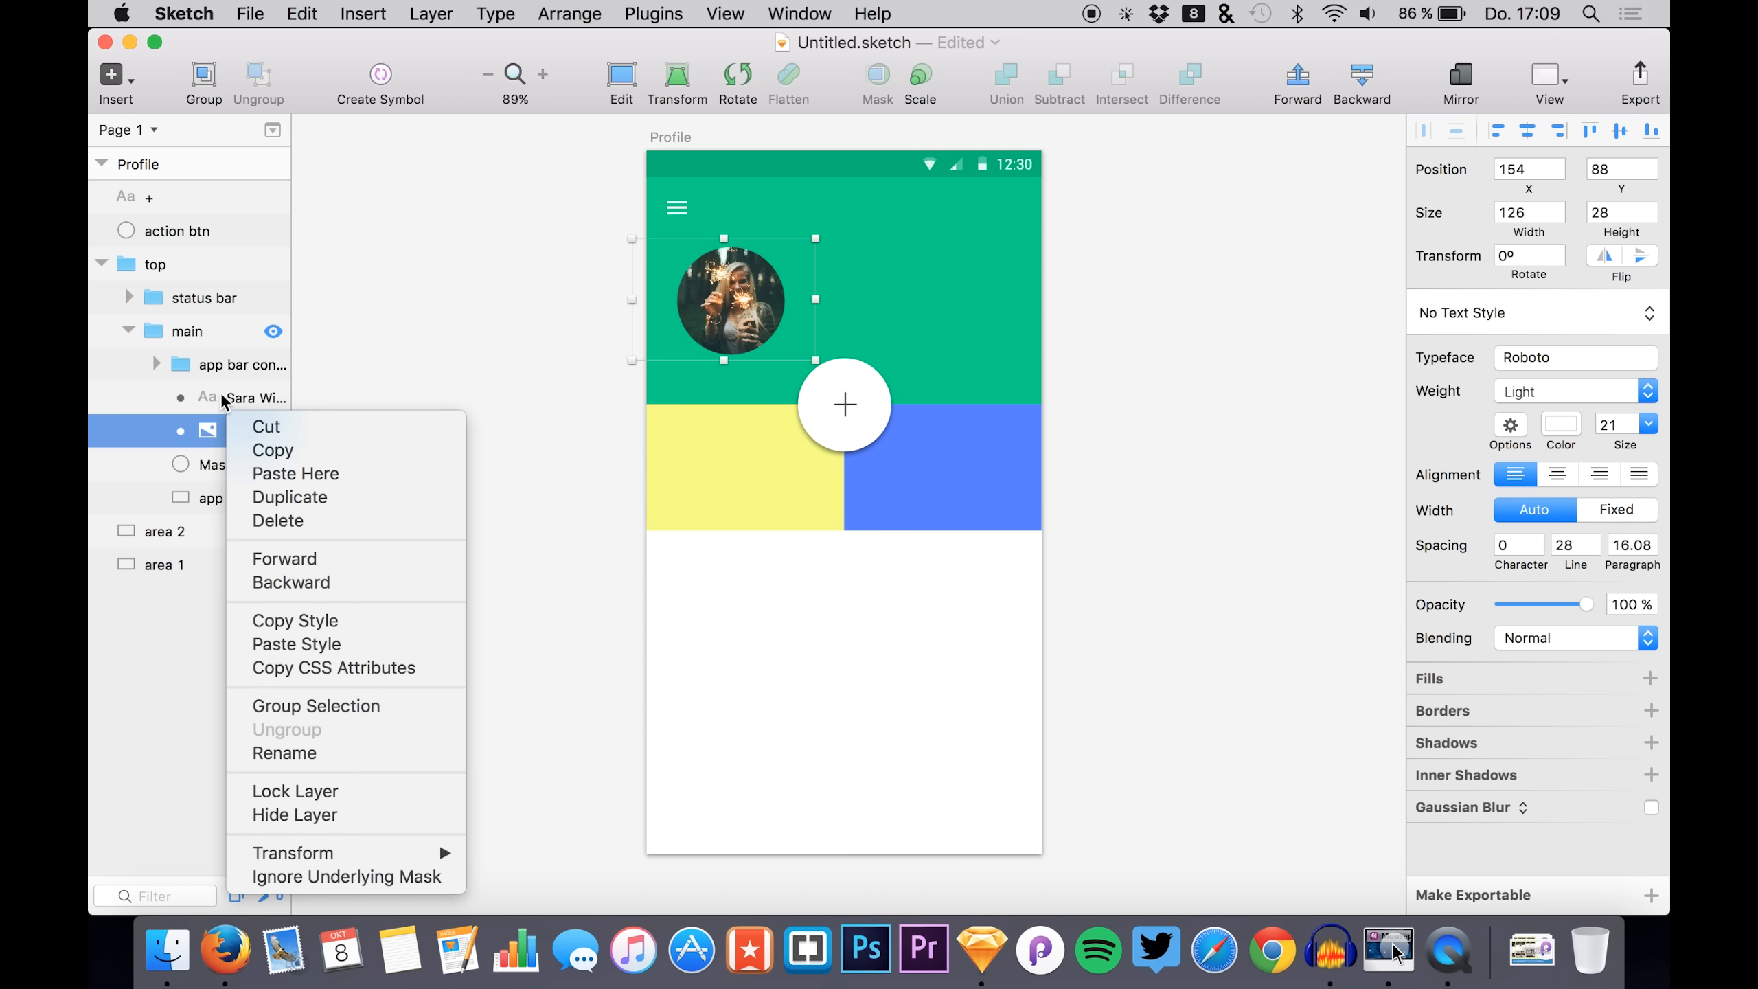
click(222, 394)
right_click(222, 394)
click(258, 912)
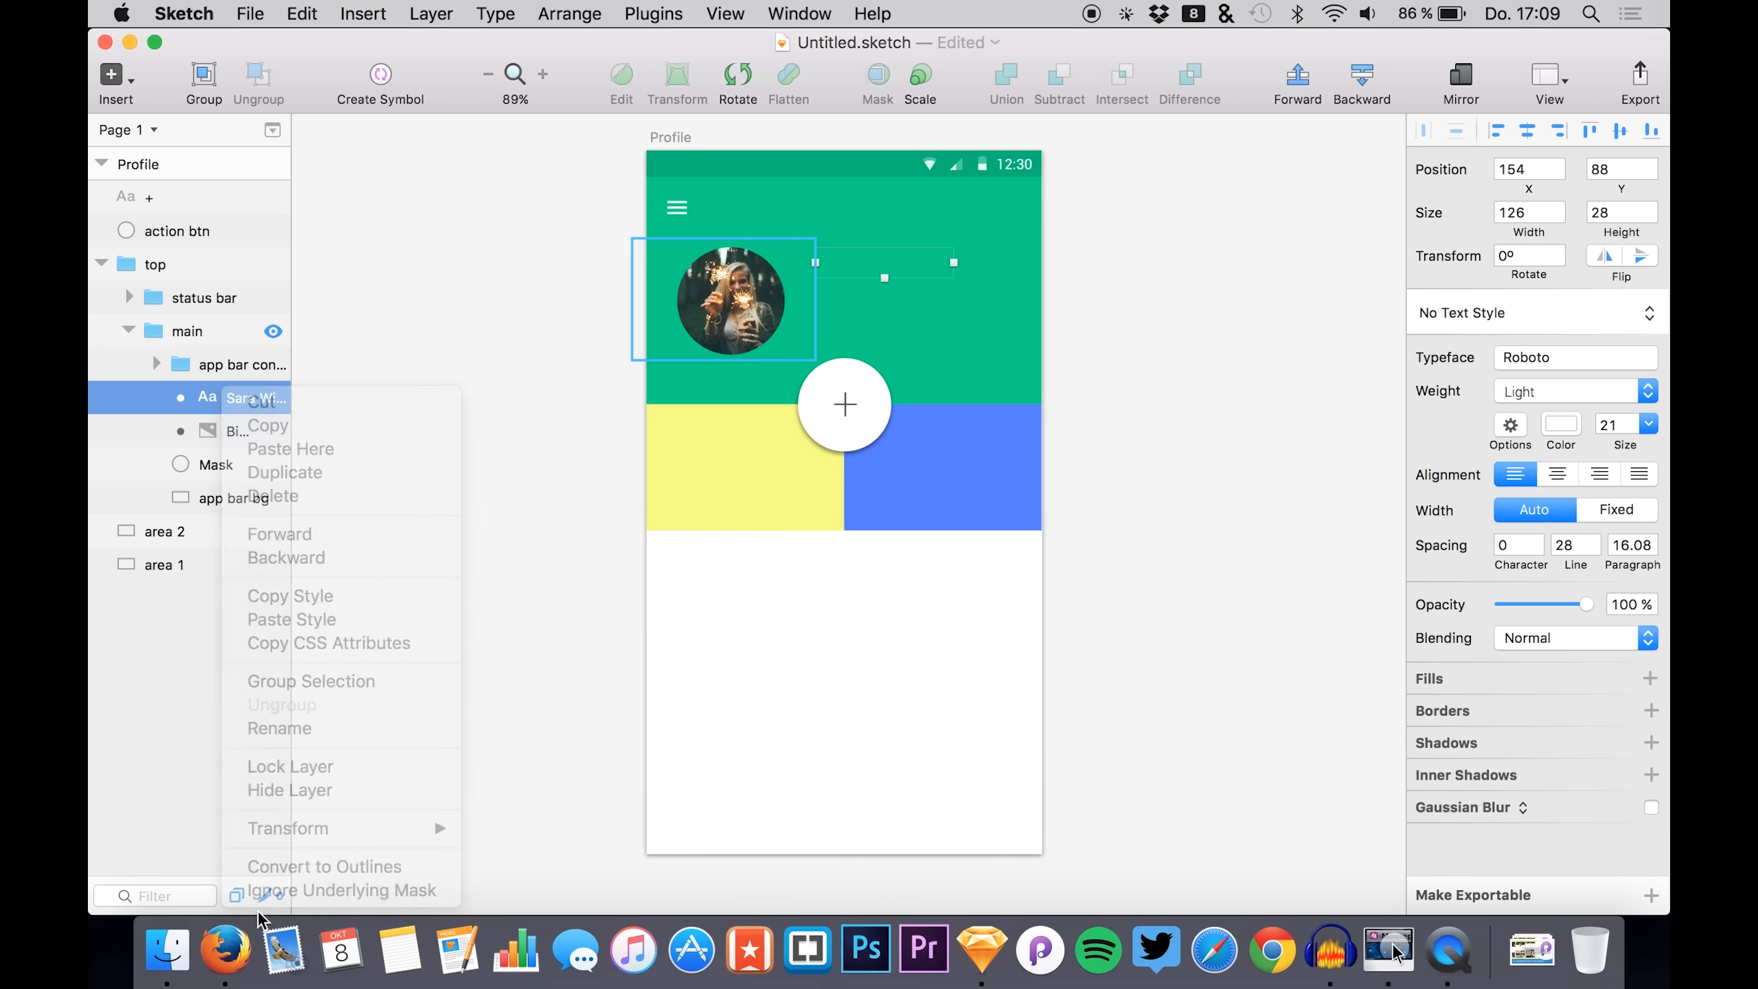
right_click(223, 394)
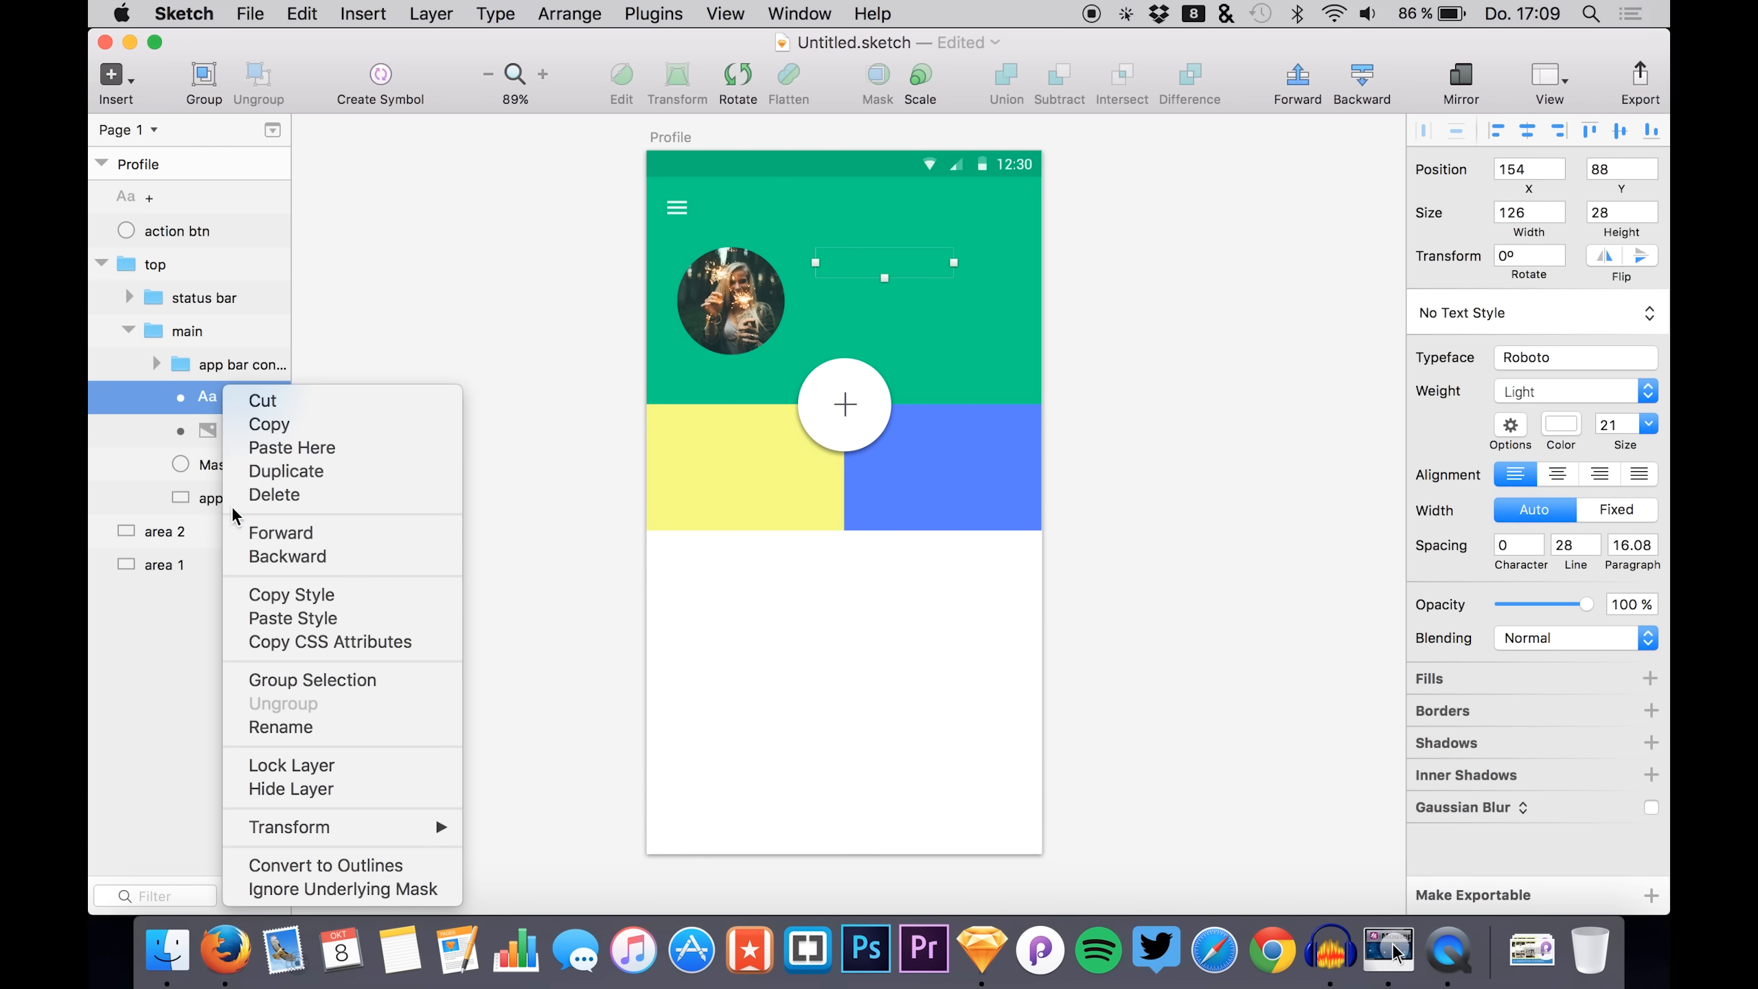
click(273, 890)
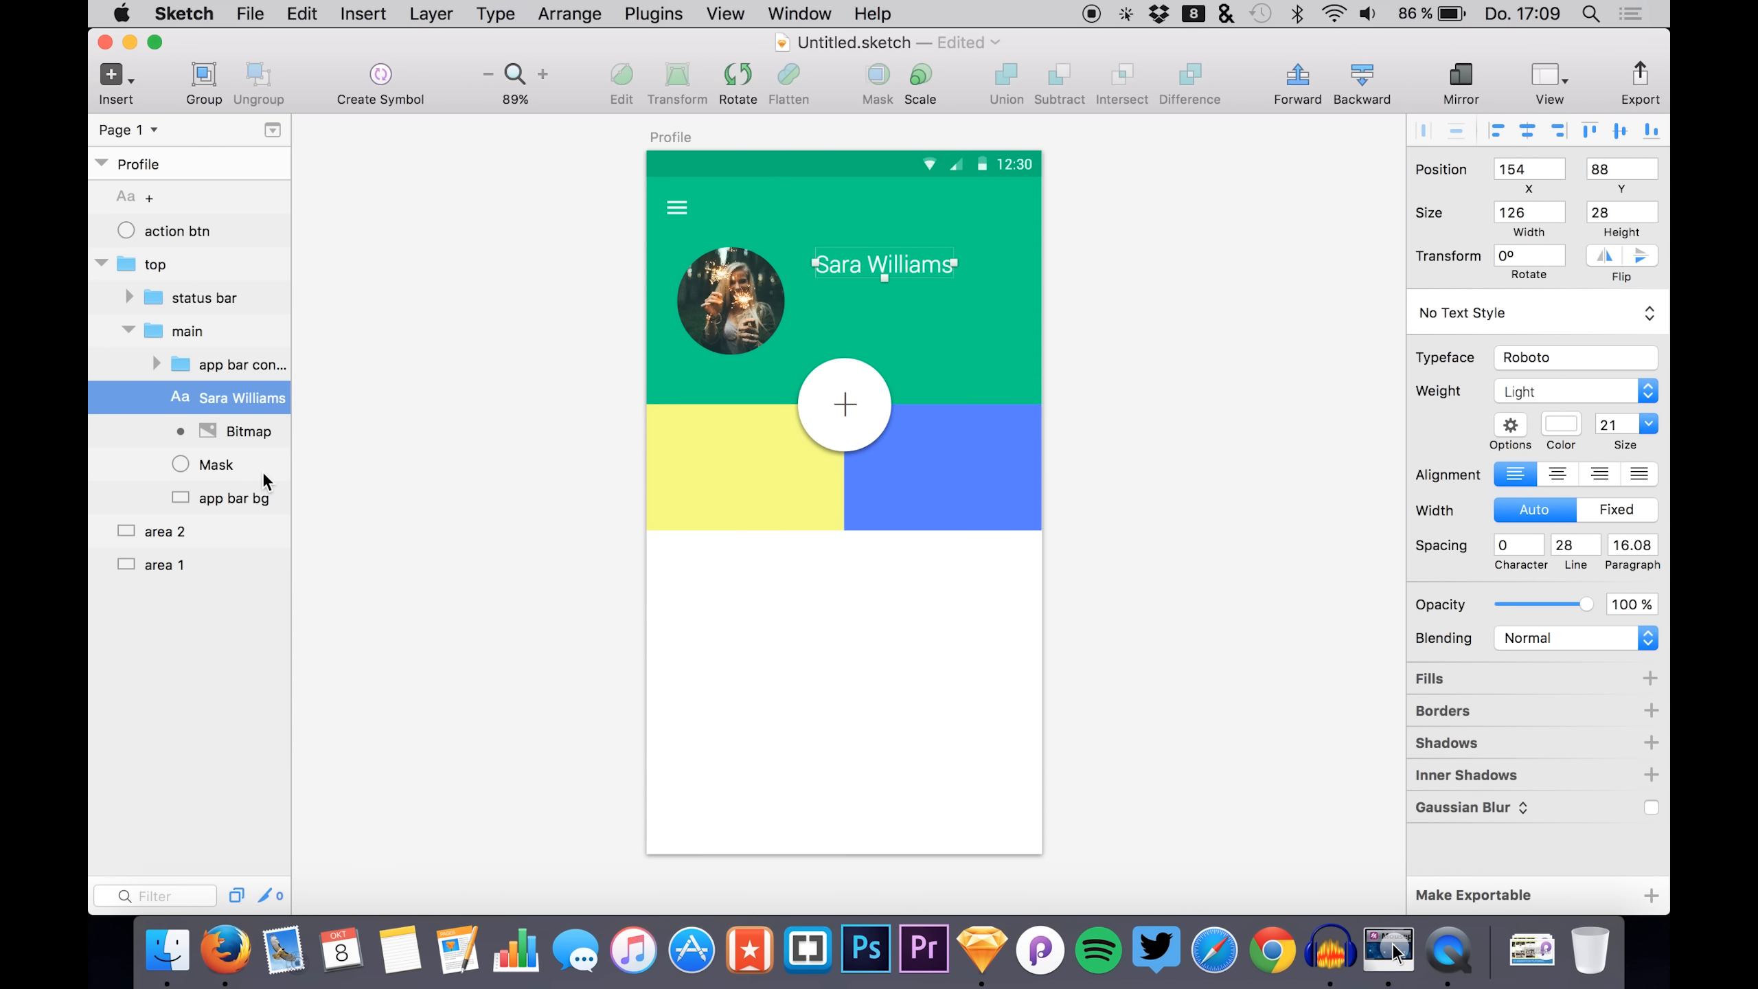
- Nudge the profile name to X 152, Y 94
key(Left)
key(Left)
key(Down)
key(Down)
key(Down)
key(Down)
key(Down)
key(Down)
- Duplicate the profile name text and position the copy beneath it at X 152, Y 120
key(super+c)
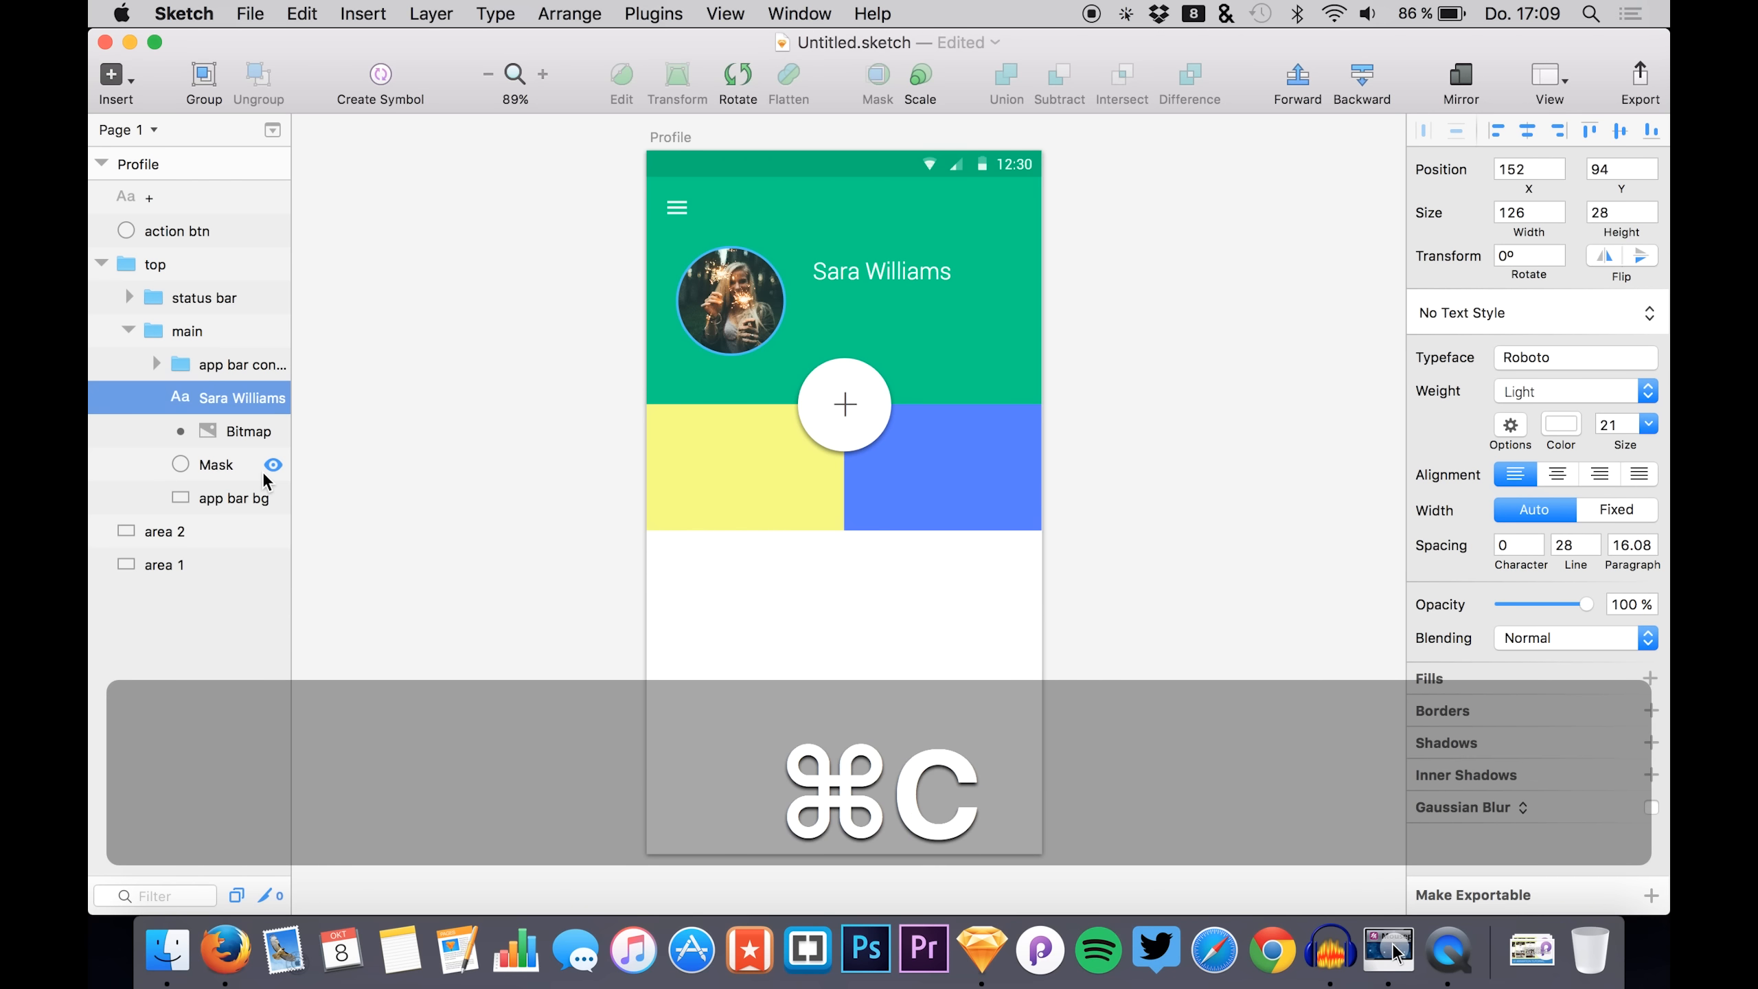
key(super+v)
key(shift+Down)
key(shift+Down)
key(shift+Down)
key(Up)
key(Up)
key(Up)
key(Up)
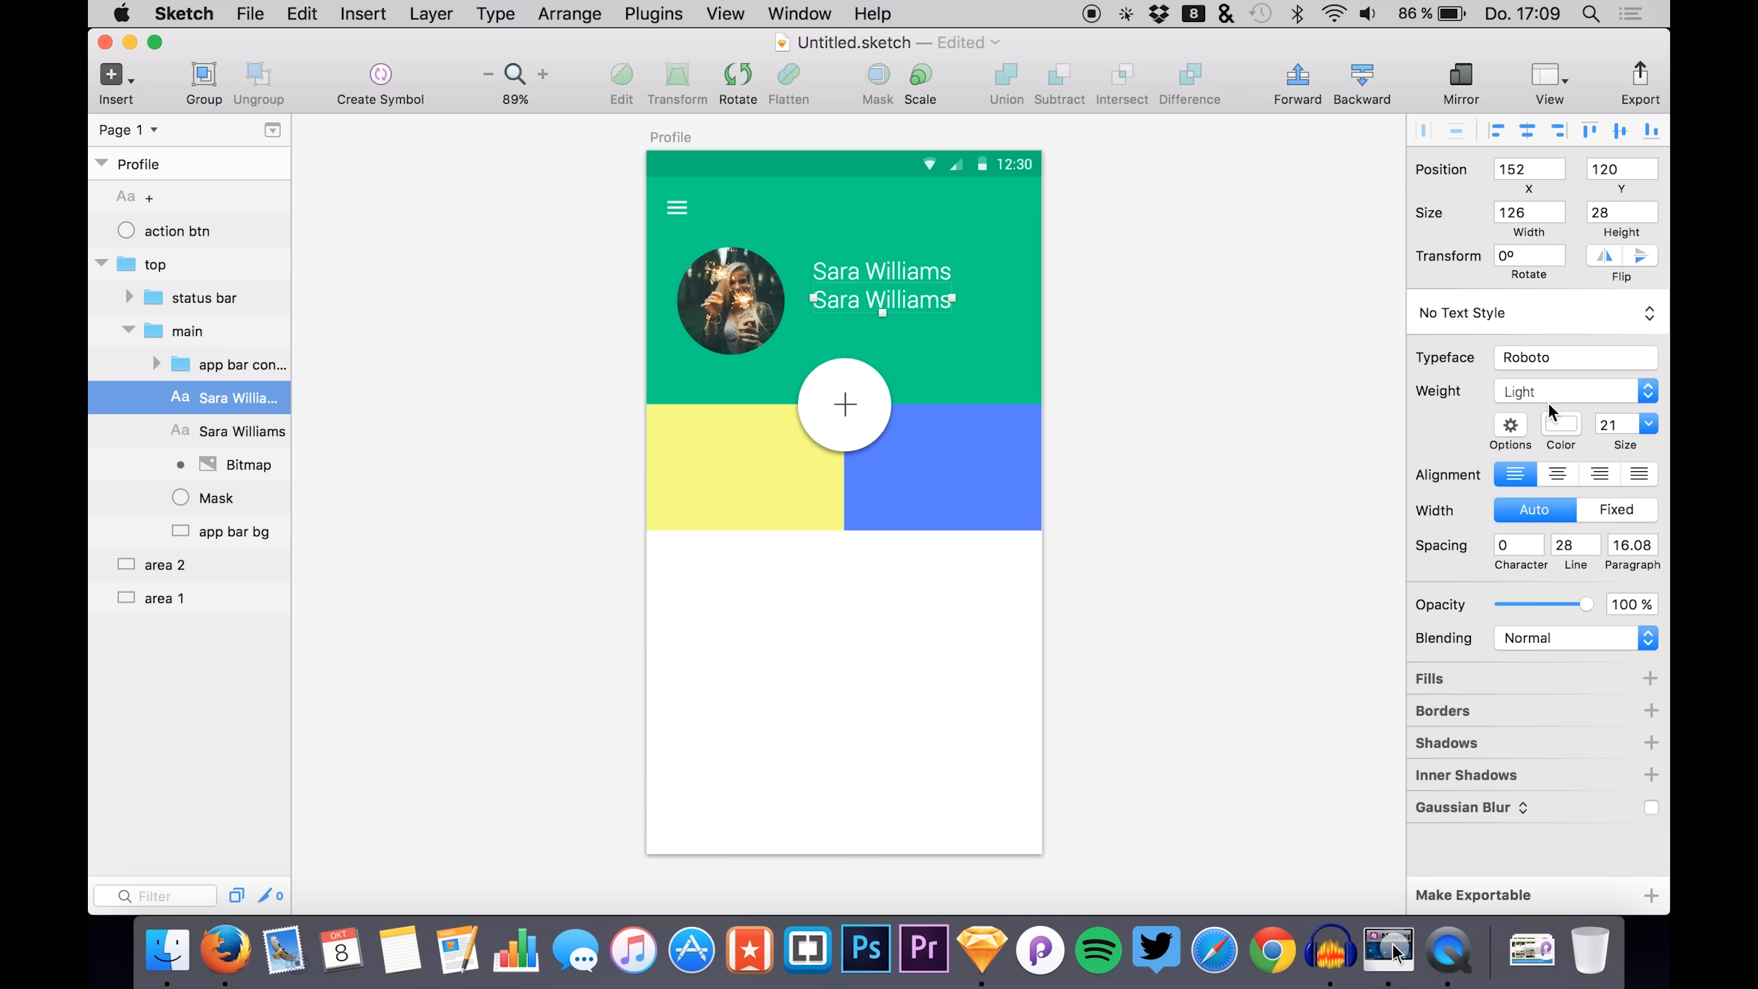
- Set the font size of the duplicated text line to 15
click(1601, 423)
key(Down)
key(Down)
key(Down)
key(Down)
key(Down)
key(Down)
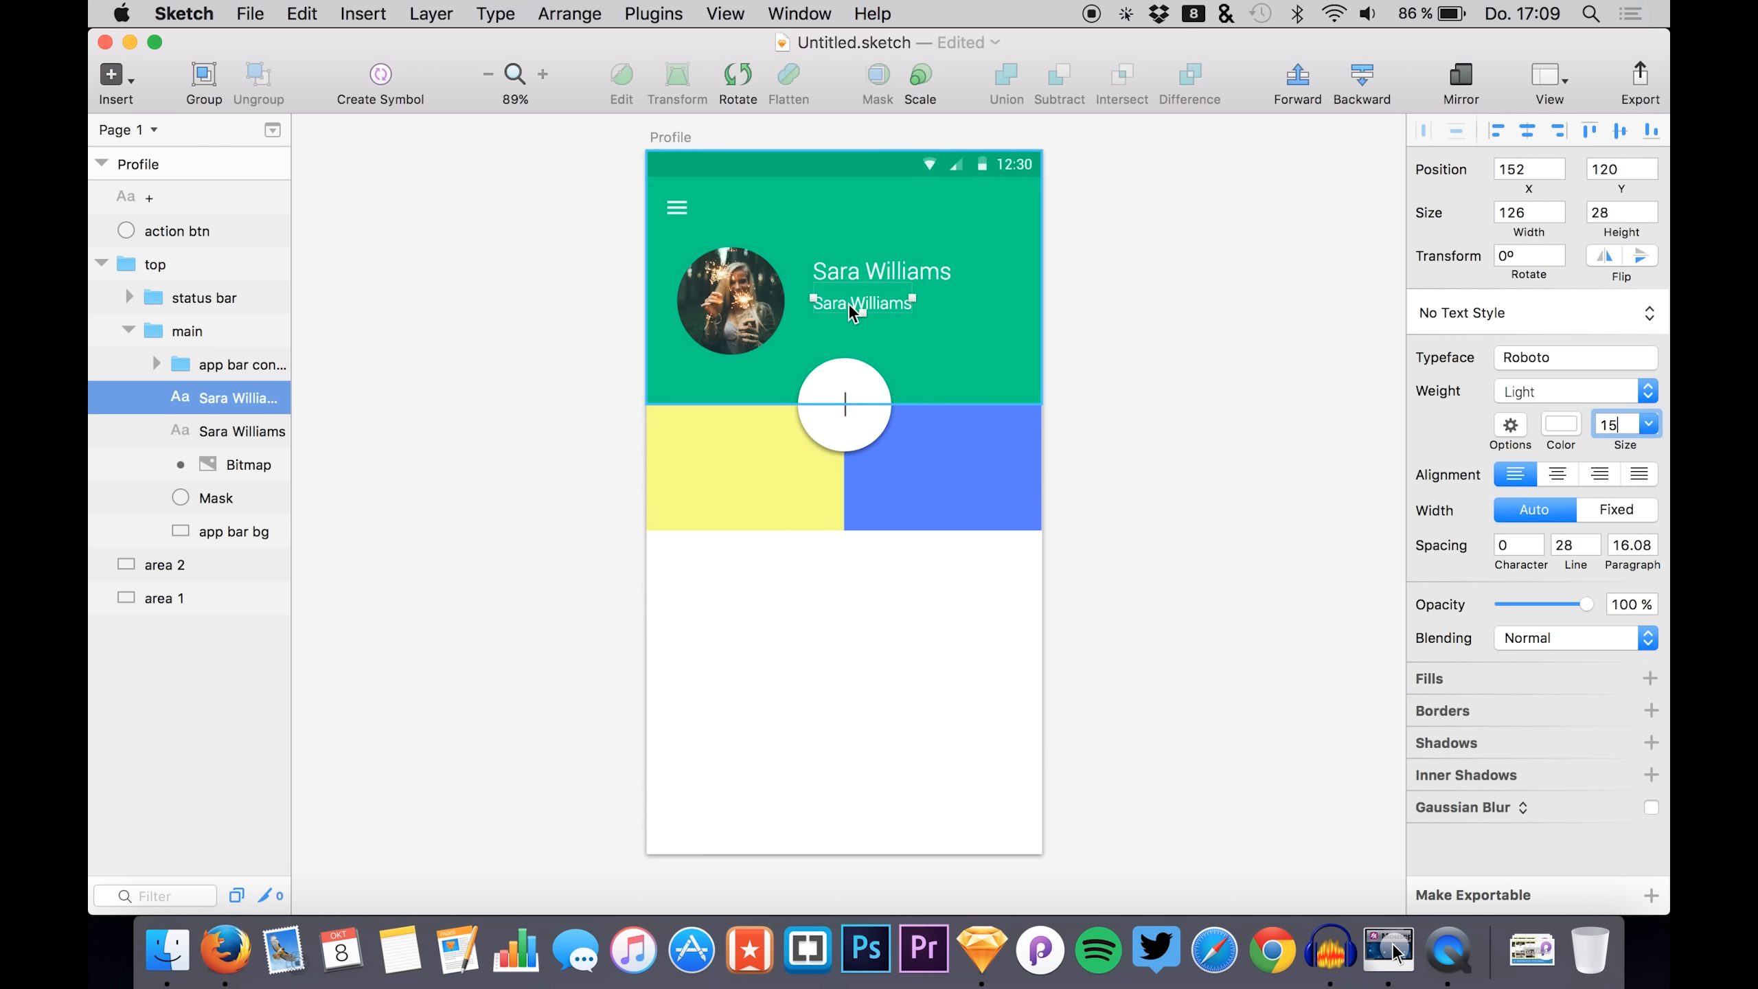
- Replace the duplicated line's text with "UI Designer"
double_click(849, 303)
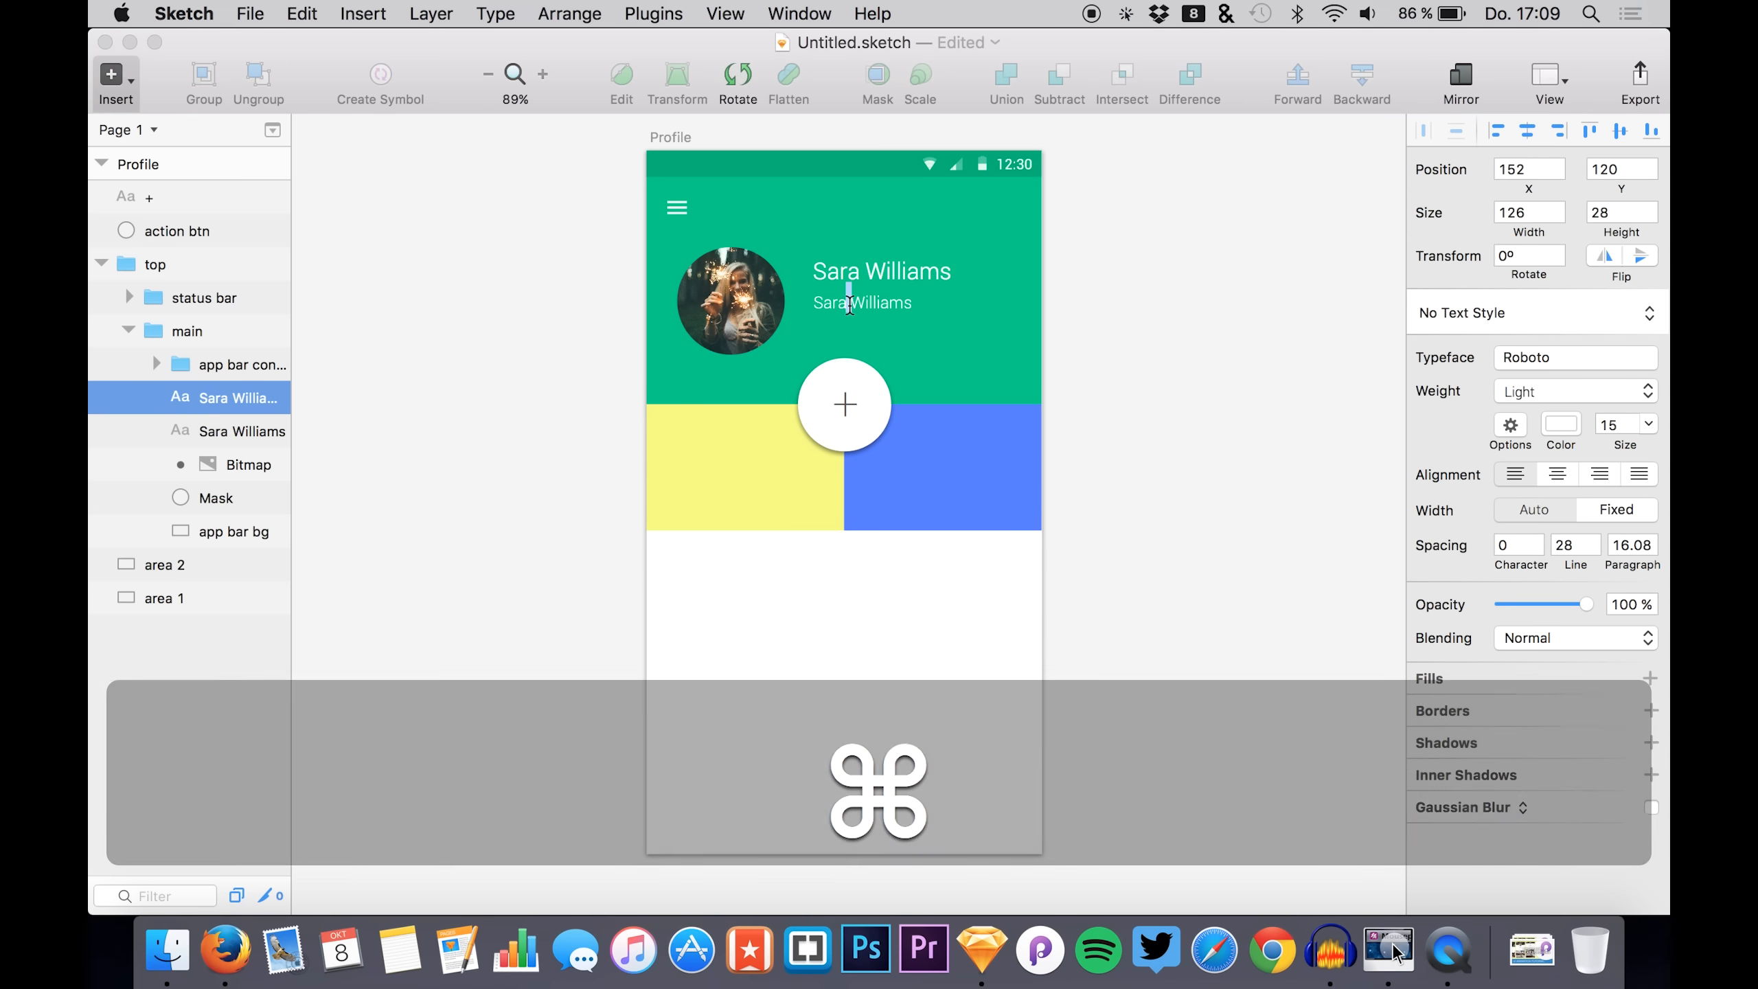
key(super+a)
text(UI Designer)
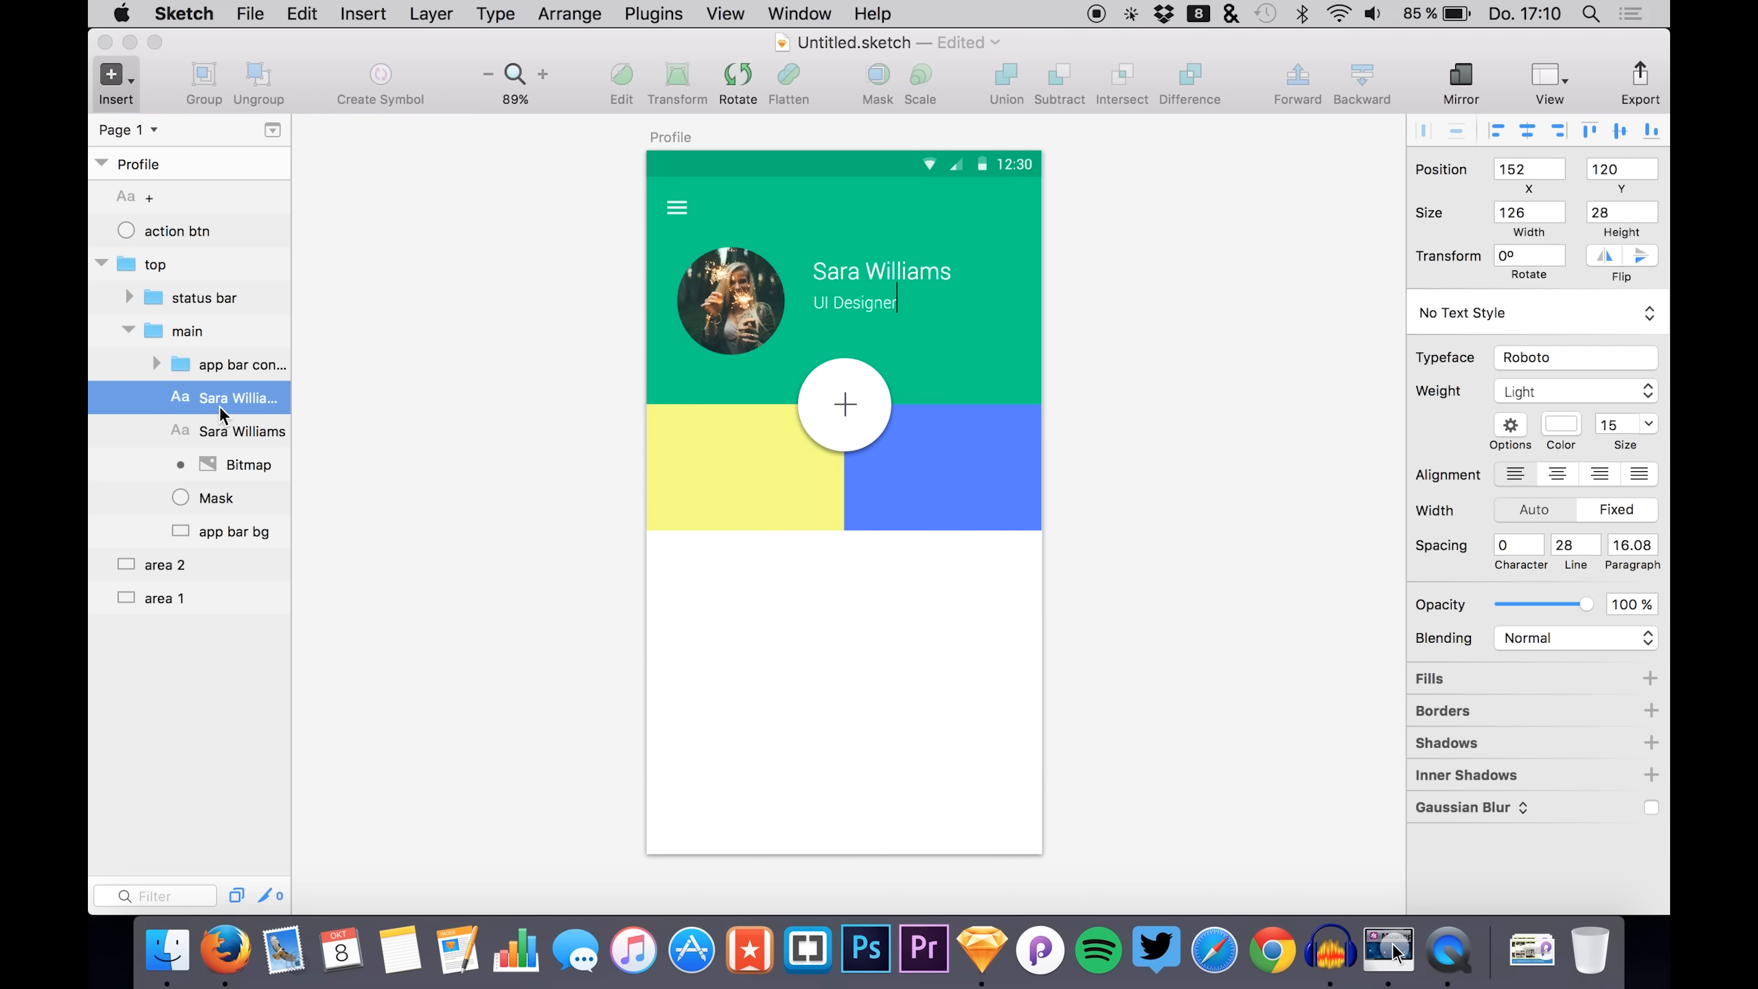
key(Escape)
- Change the fill colour of the area 1 rectangle to coral red FF6161
click(218, 430)
click(217, 407)
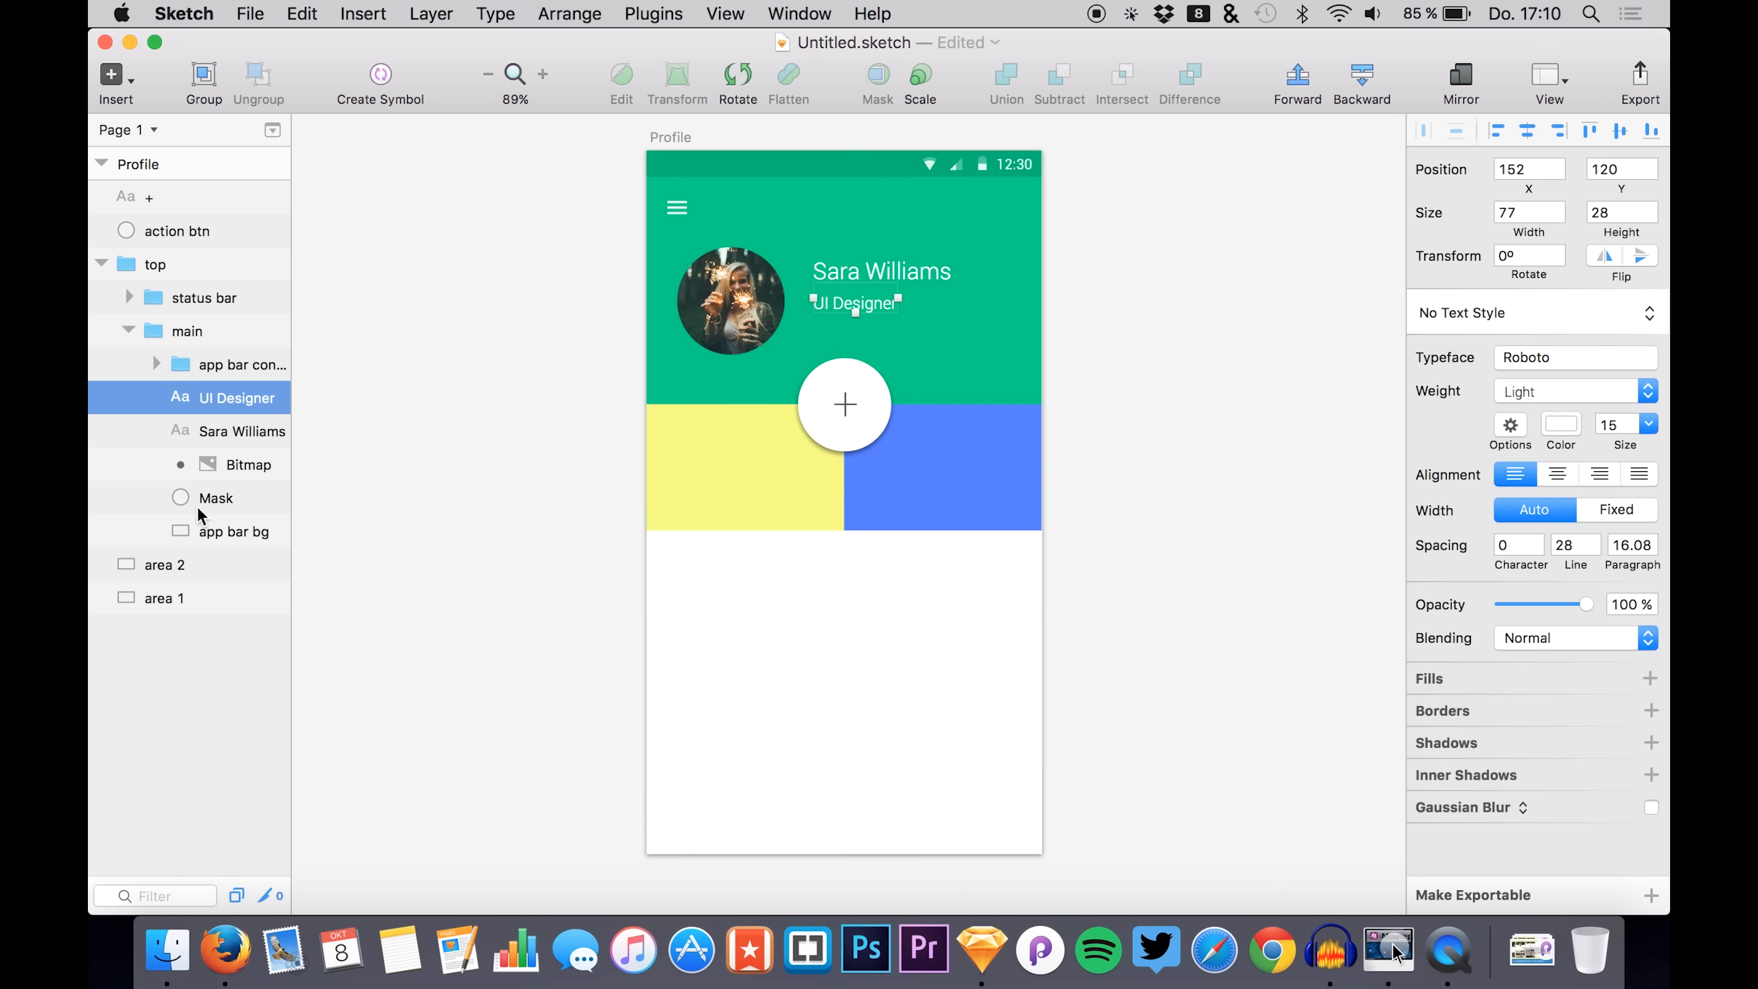
click(200, 533)
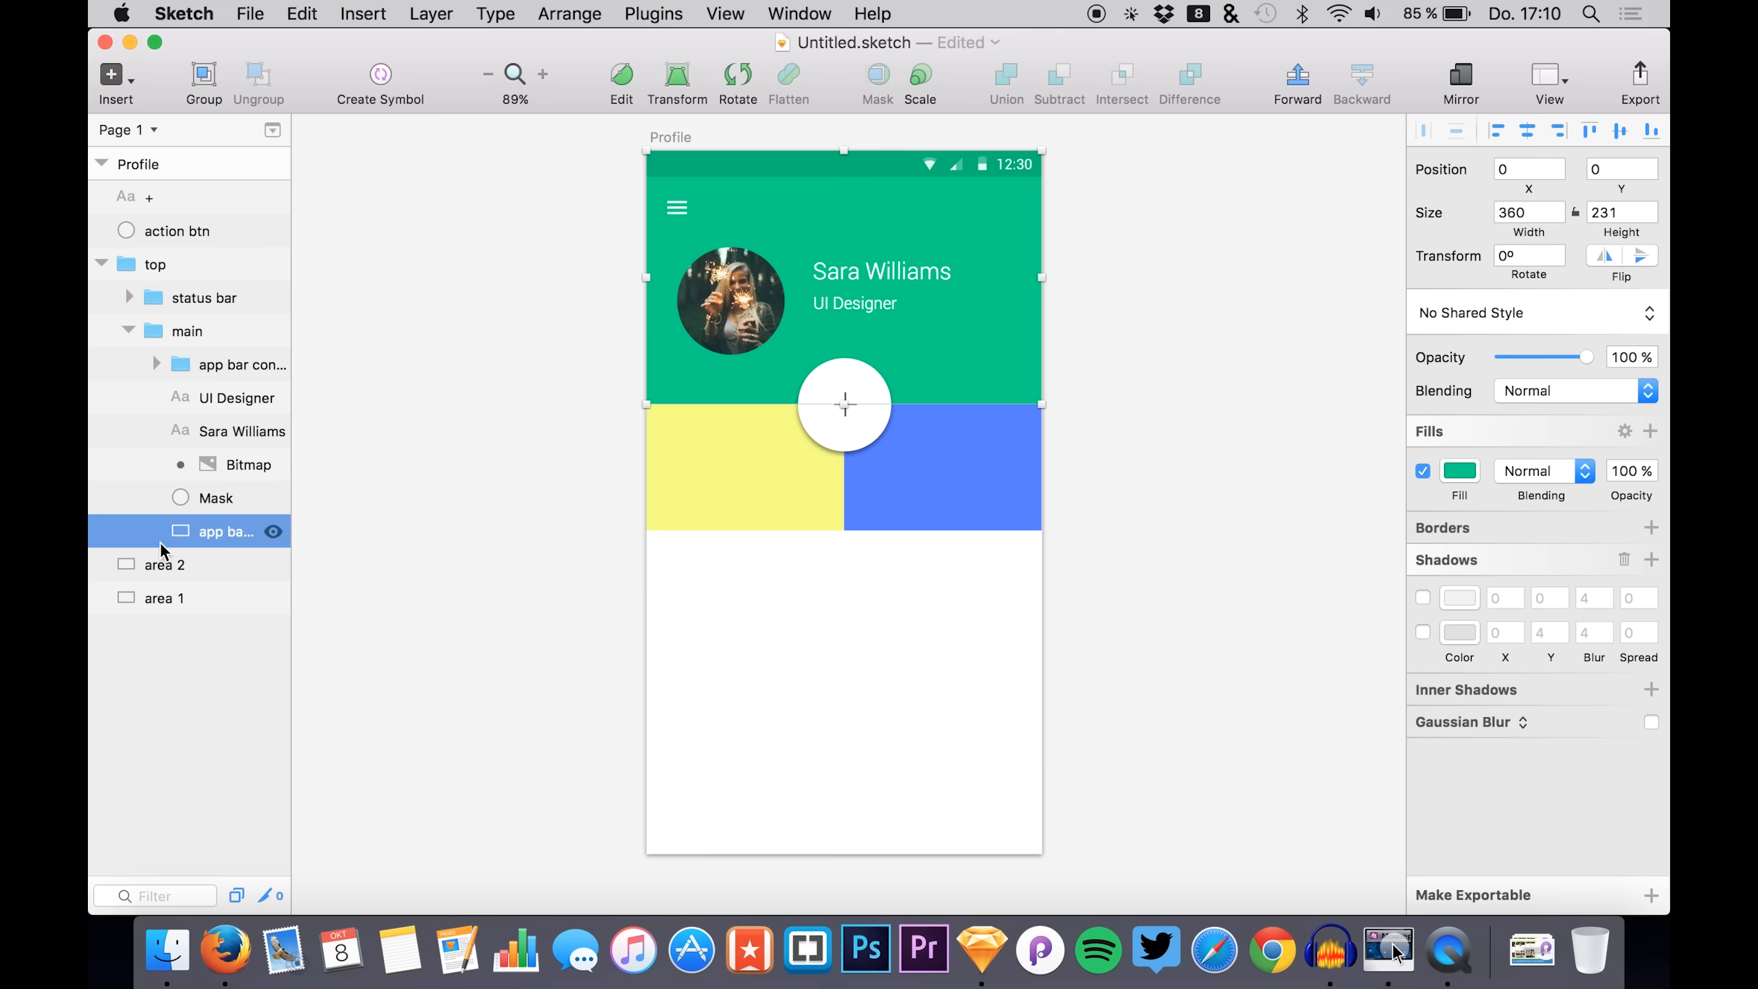
click(168, 597)
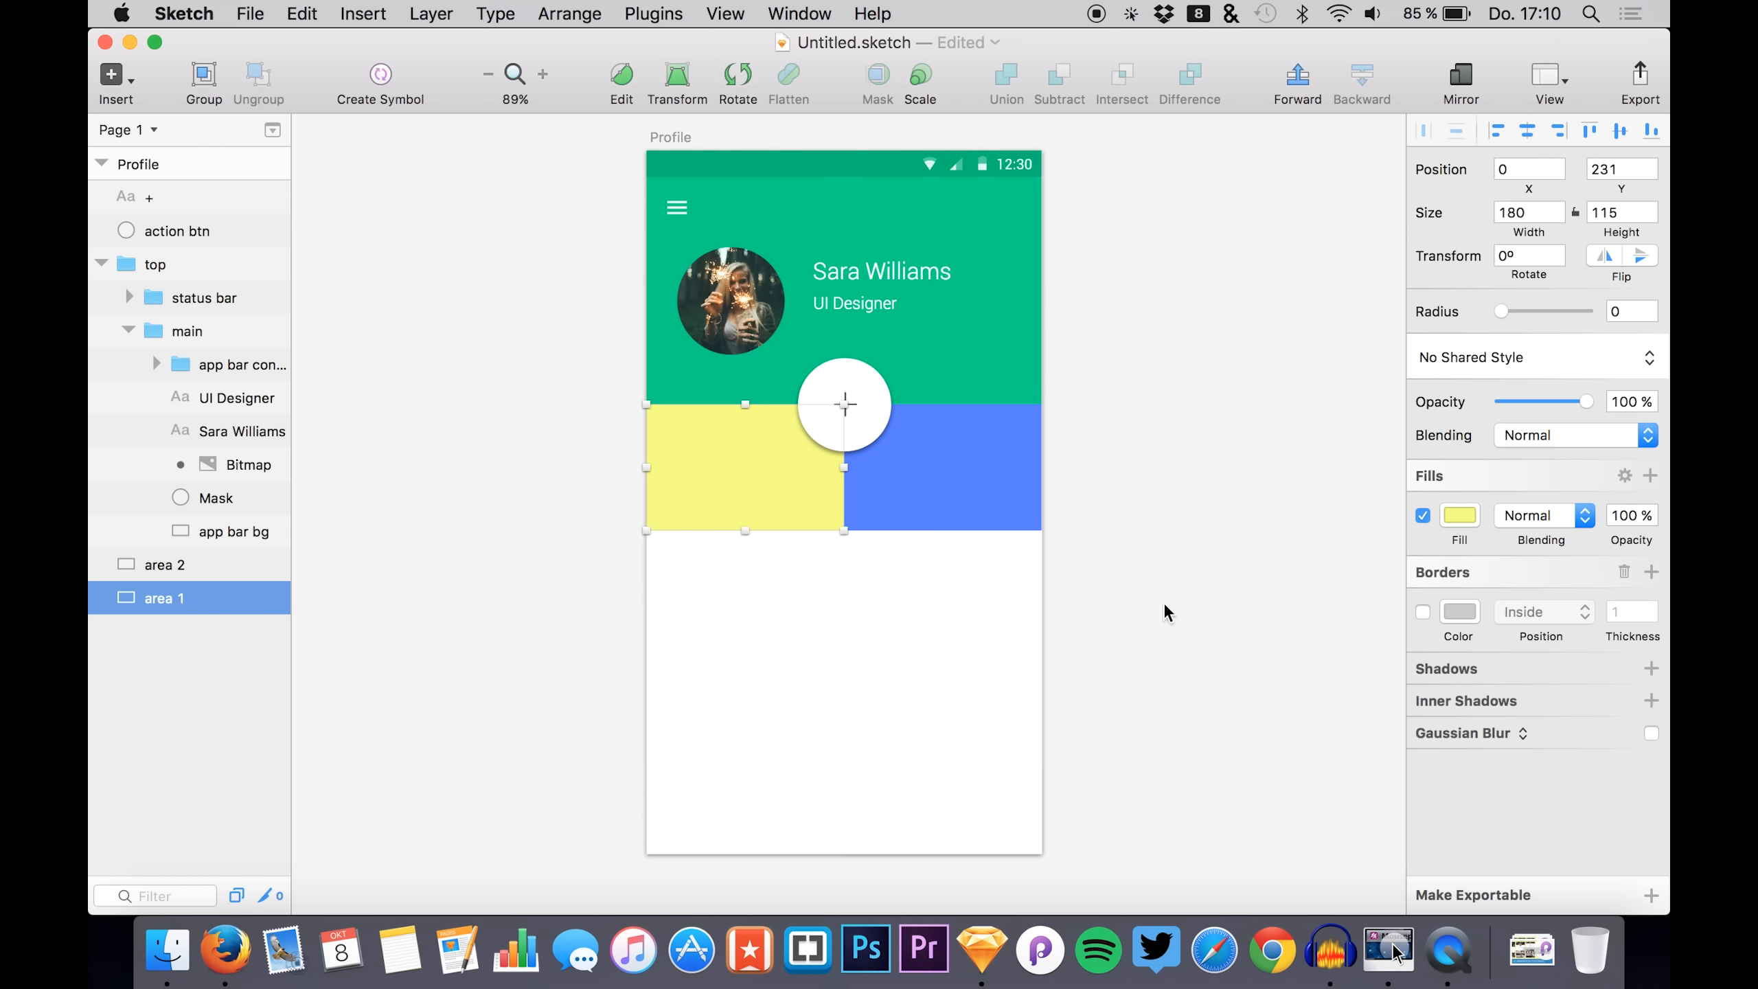
click(1457, 513)
click(1434, 738)
click(921, 374)
drag(1535, 603, 1566, 524)
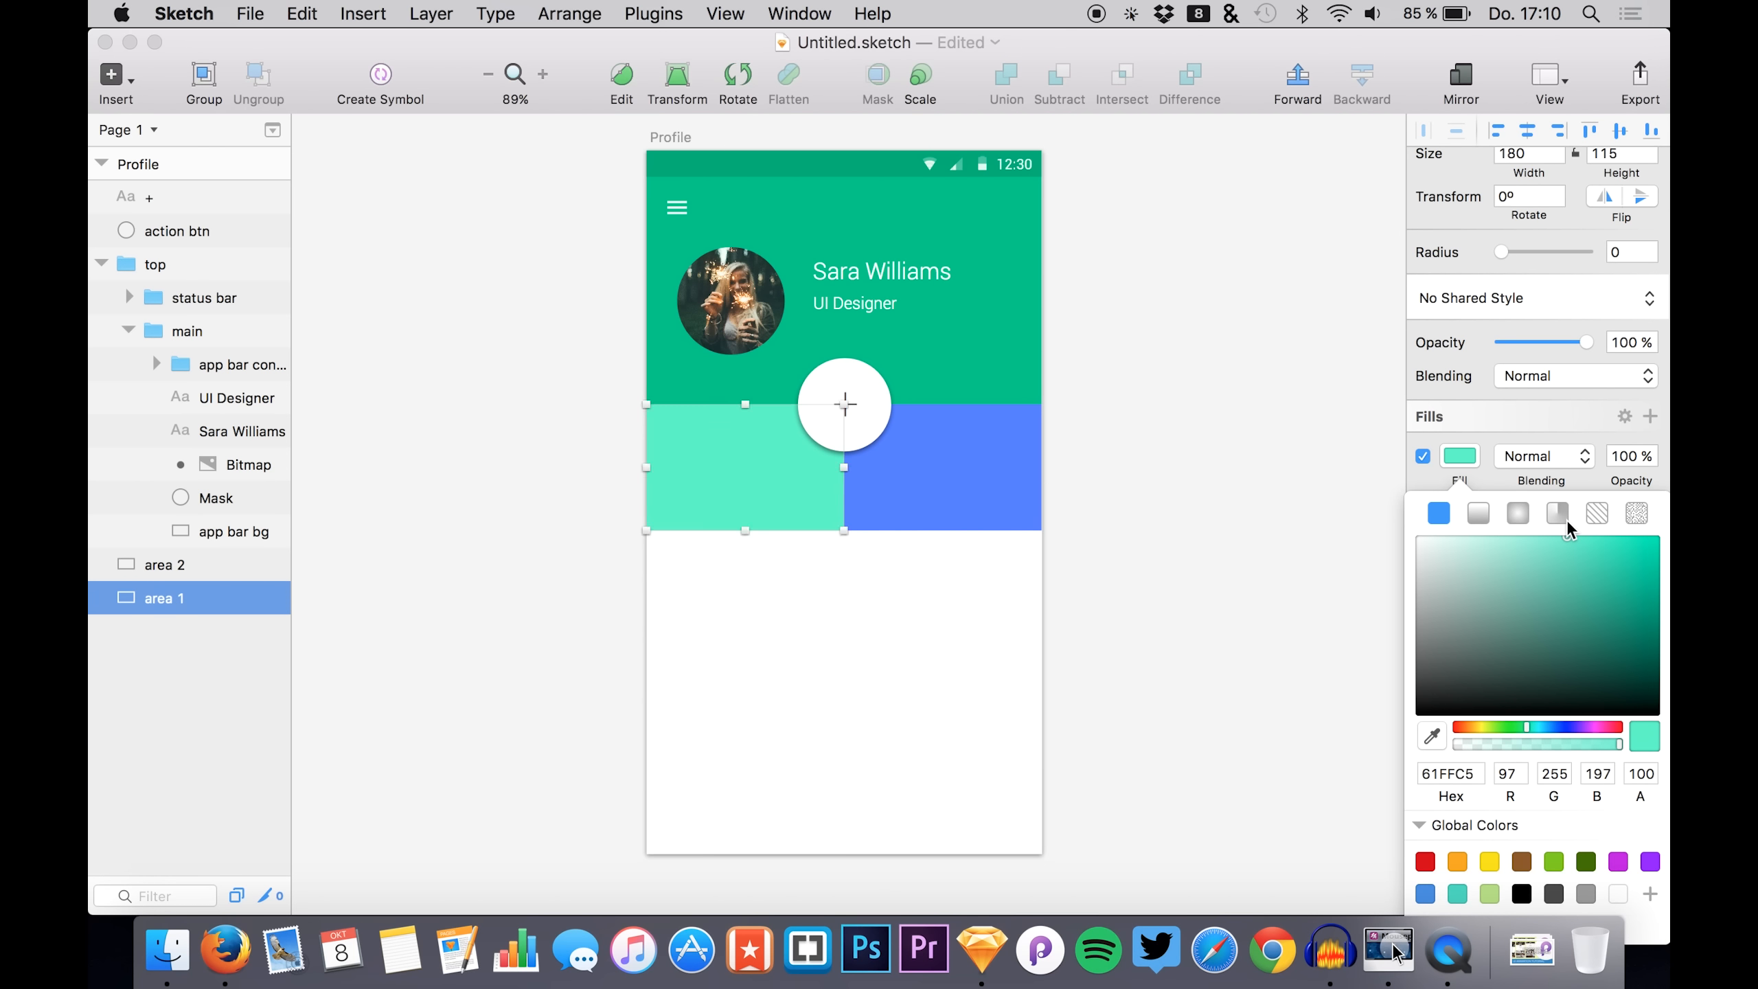
drag(1542, 727, 1445, 710)
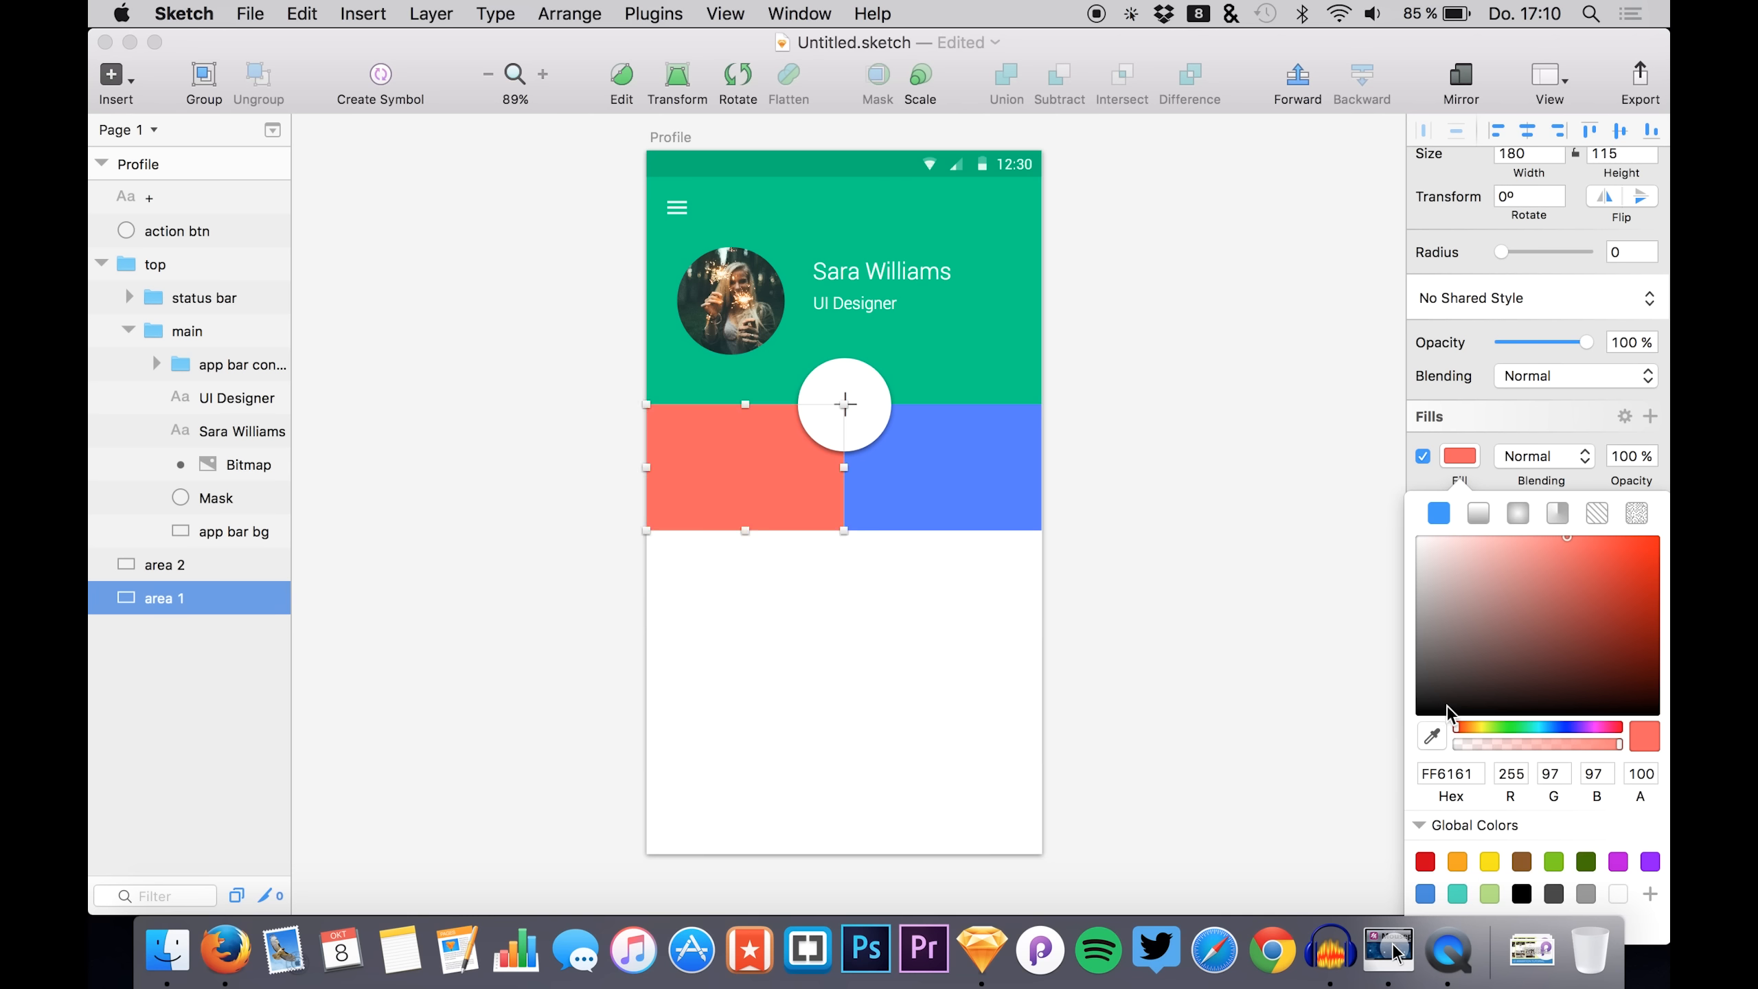
click(1280, 603)
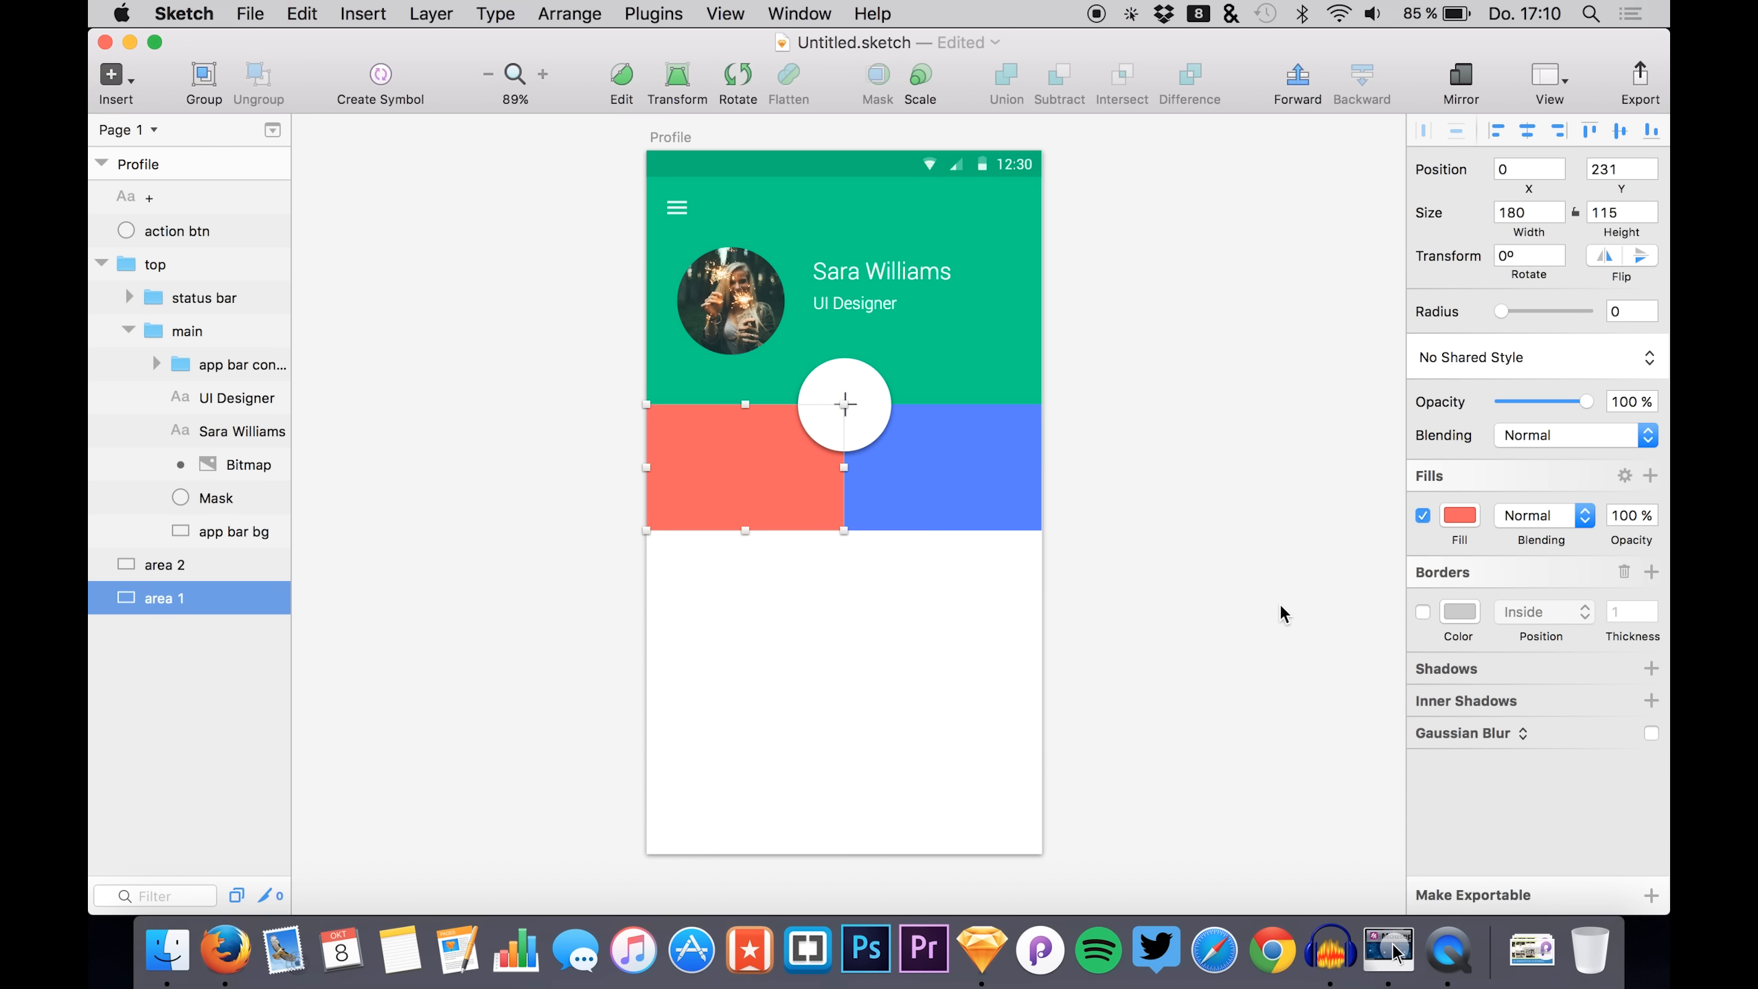
click(1280, 603)
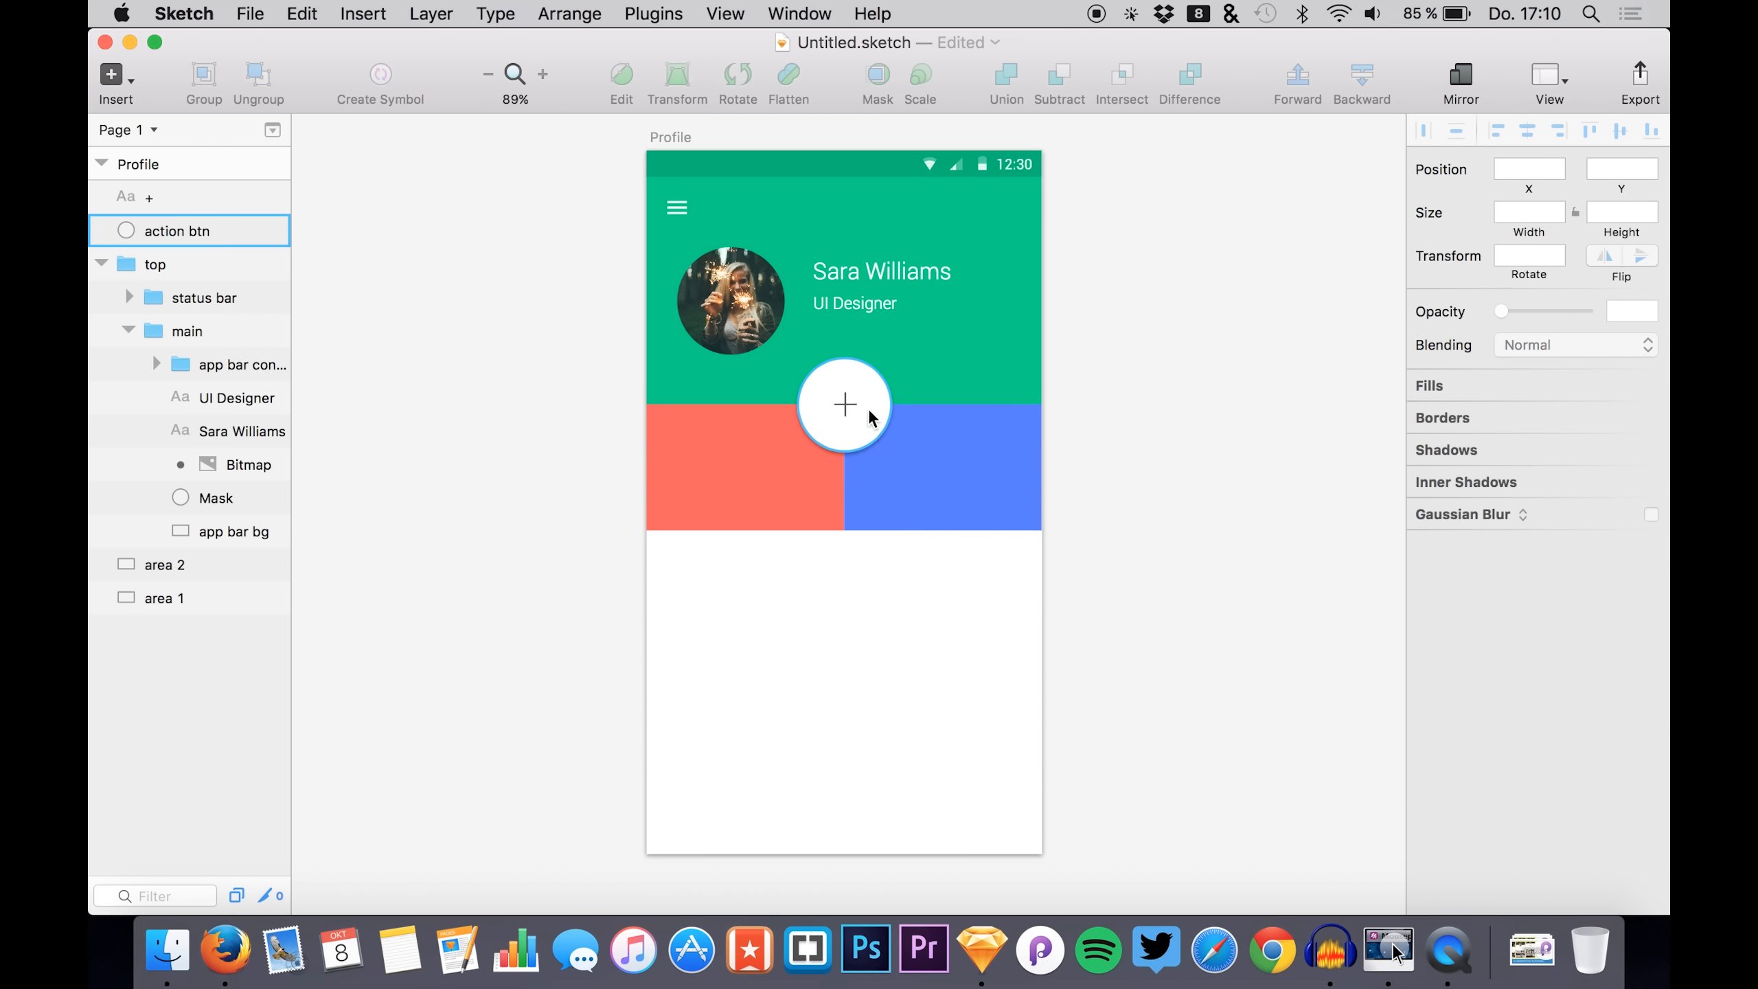
- Nudge the profile name and job title down together, placing the job title at Y 129
click(224, 399)
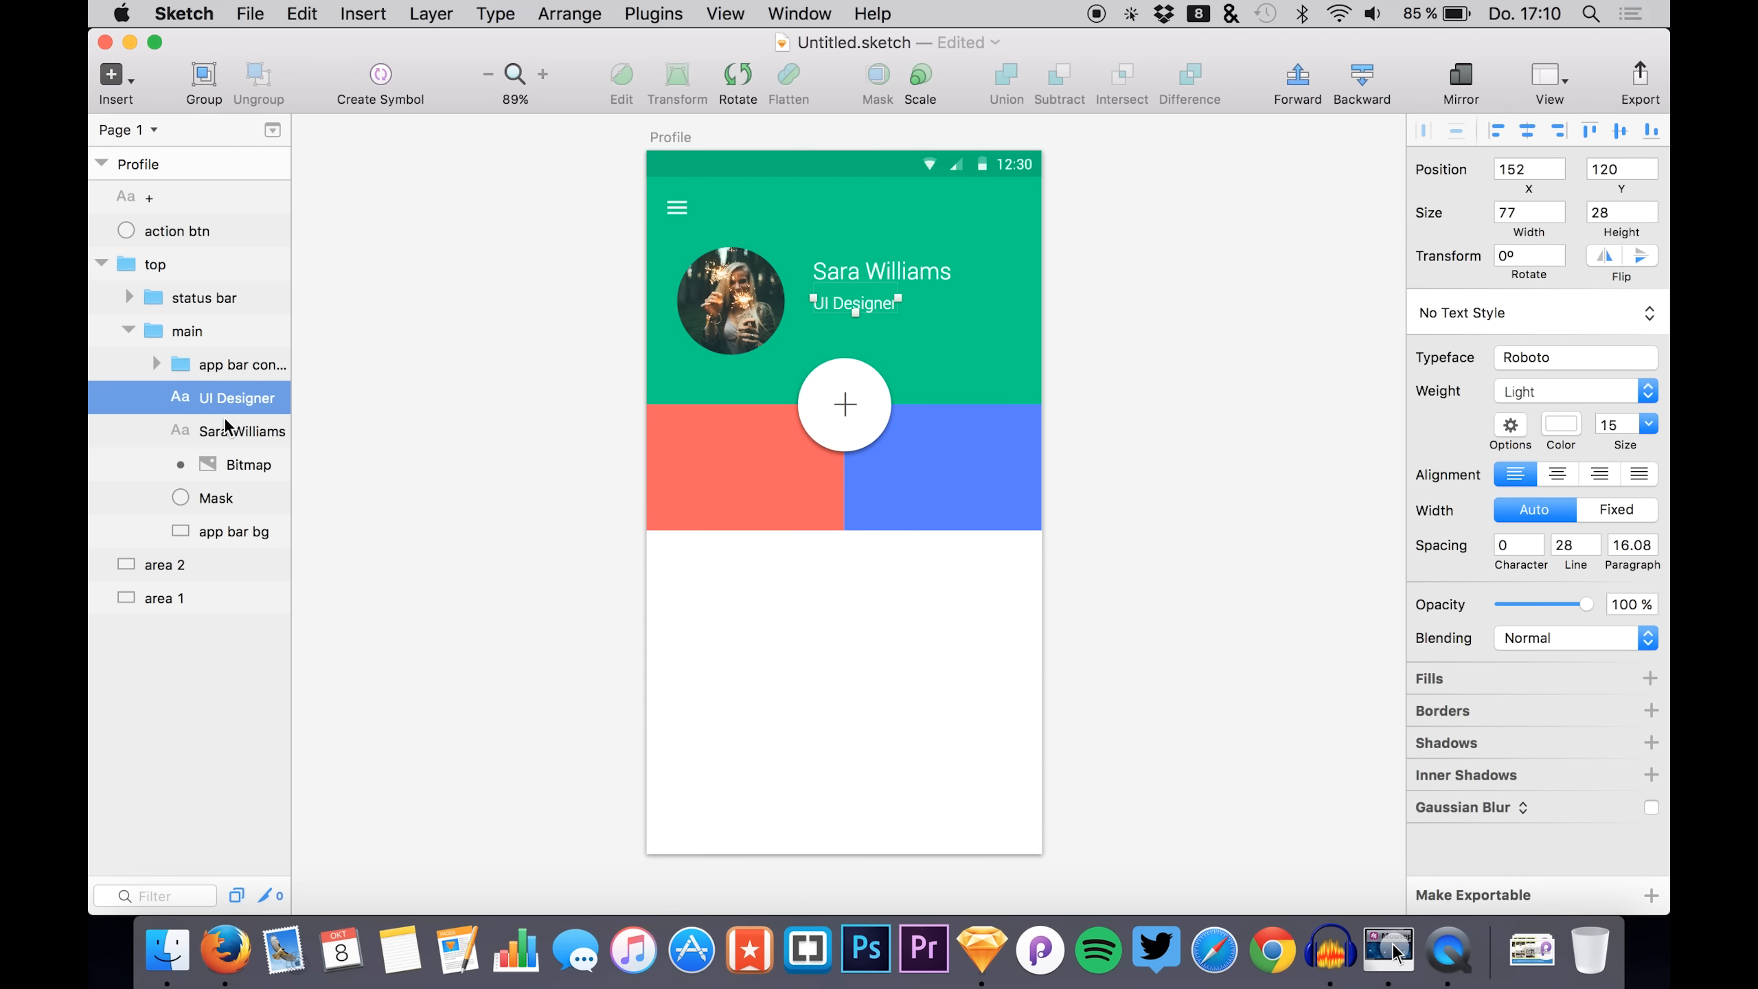
super+click(225, 431)
key(Down)
key(Down)
key(Down)
key(Down)
key(Down)
key(Down)
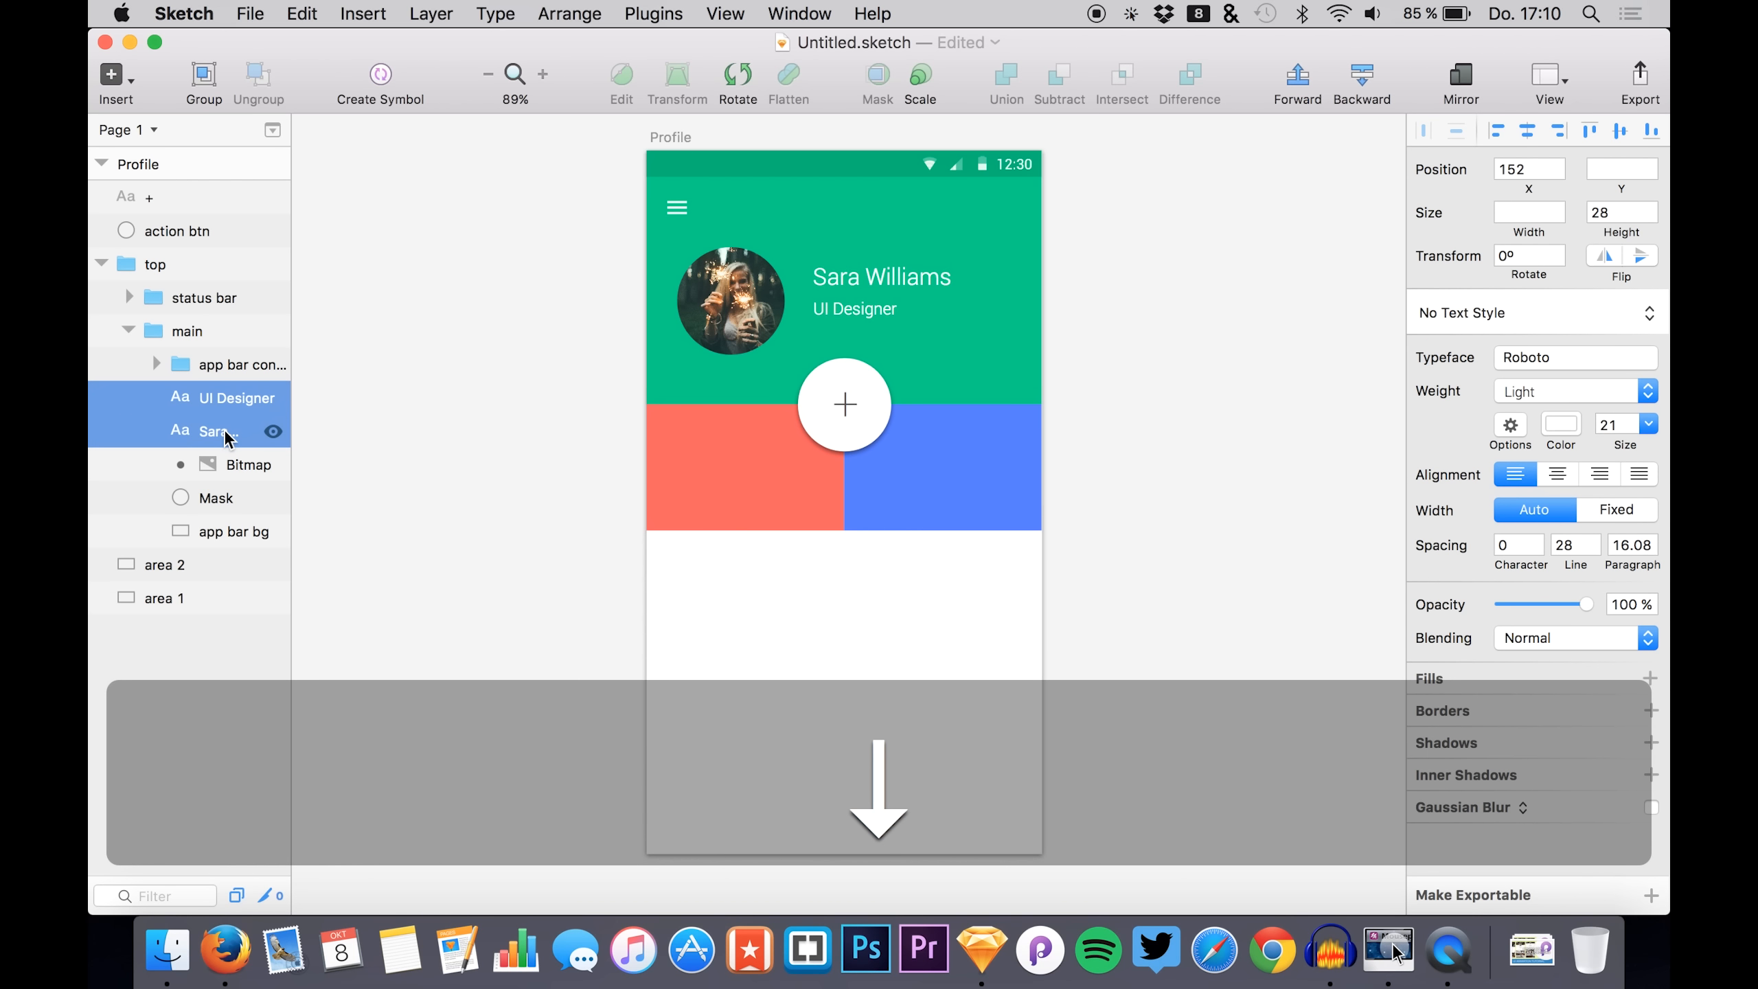
key(Up)
key(Up)
key(Down)
key(Down)
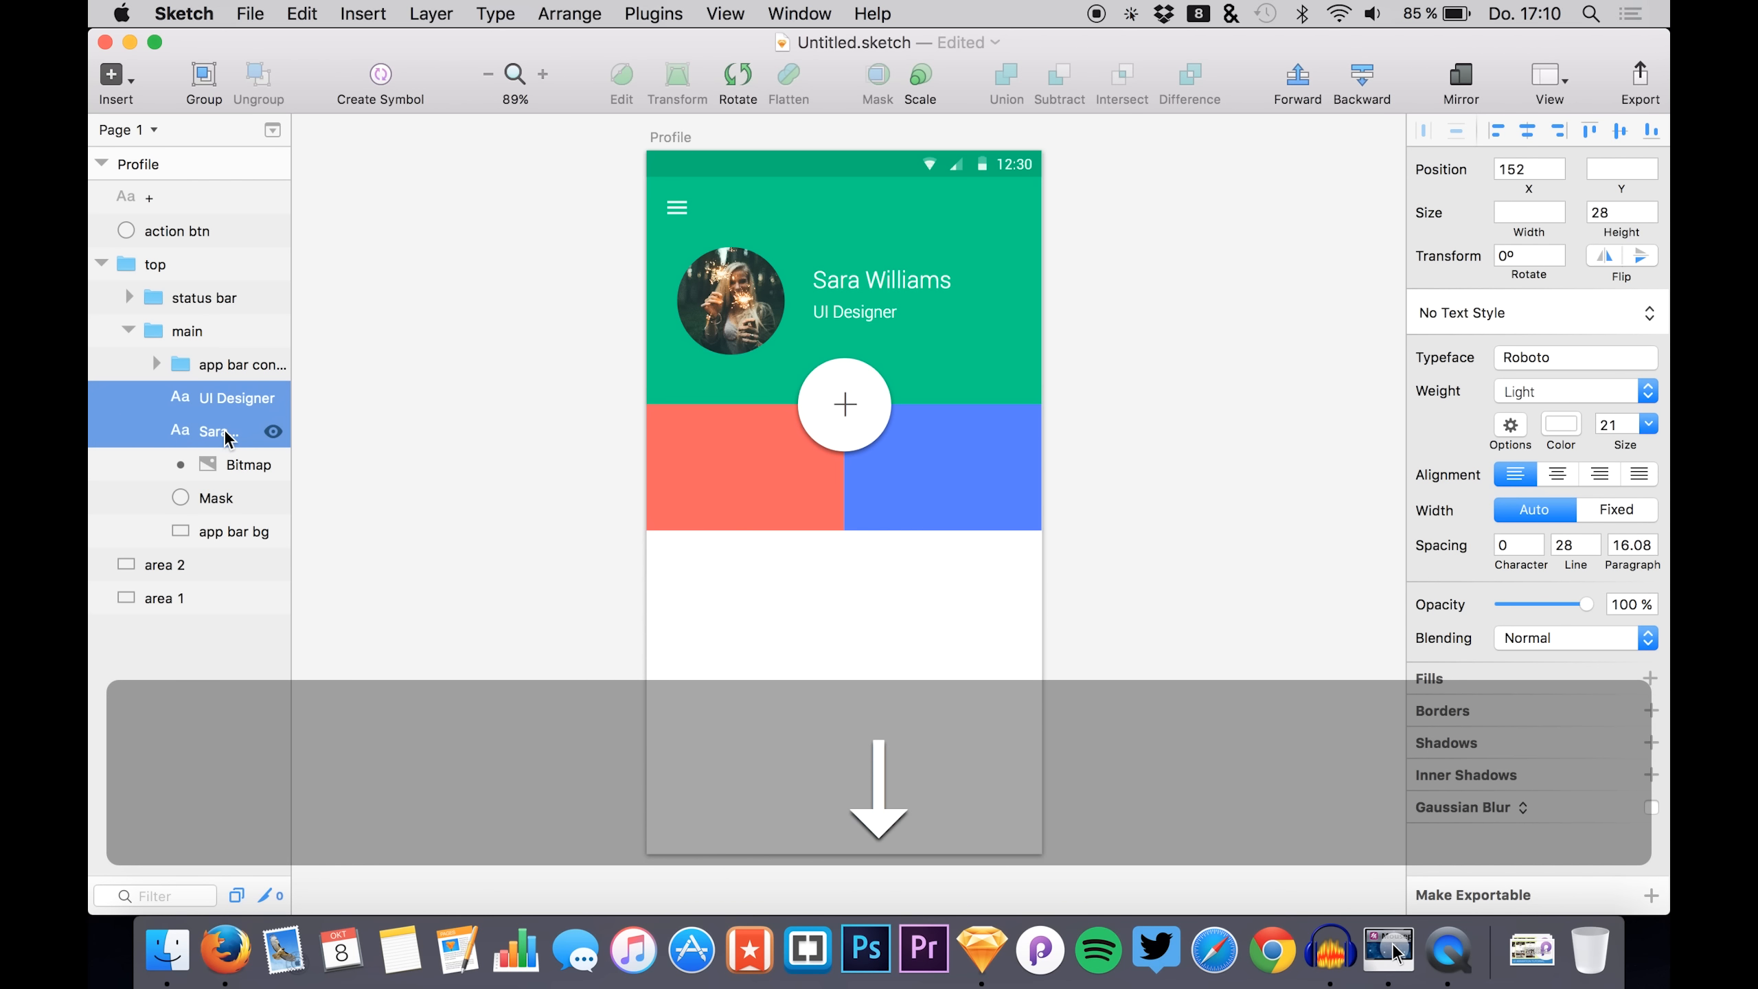
key(Up)
key(Down)
key(Down)
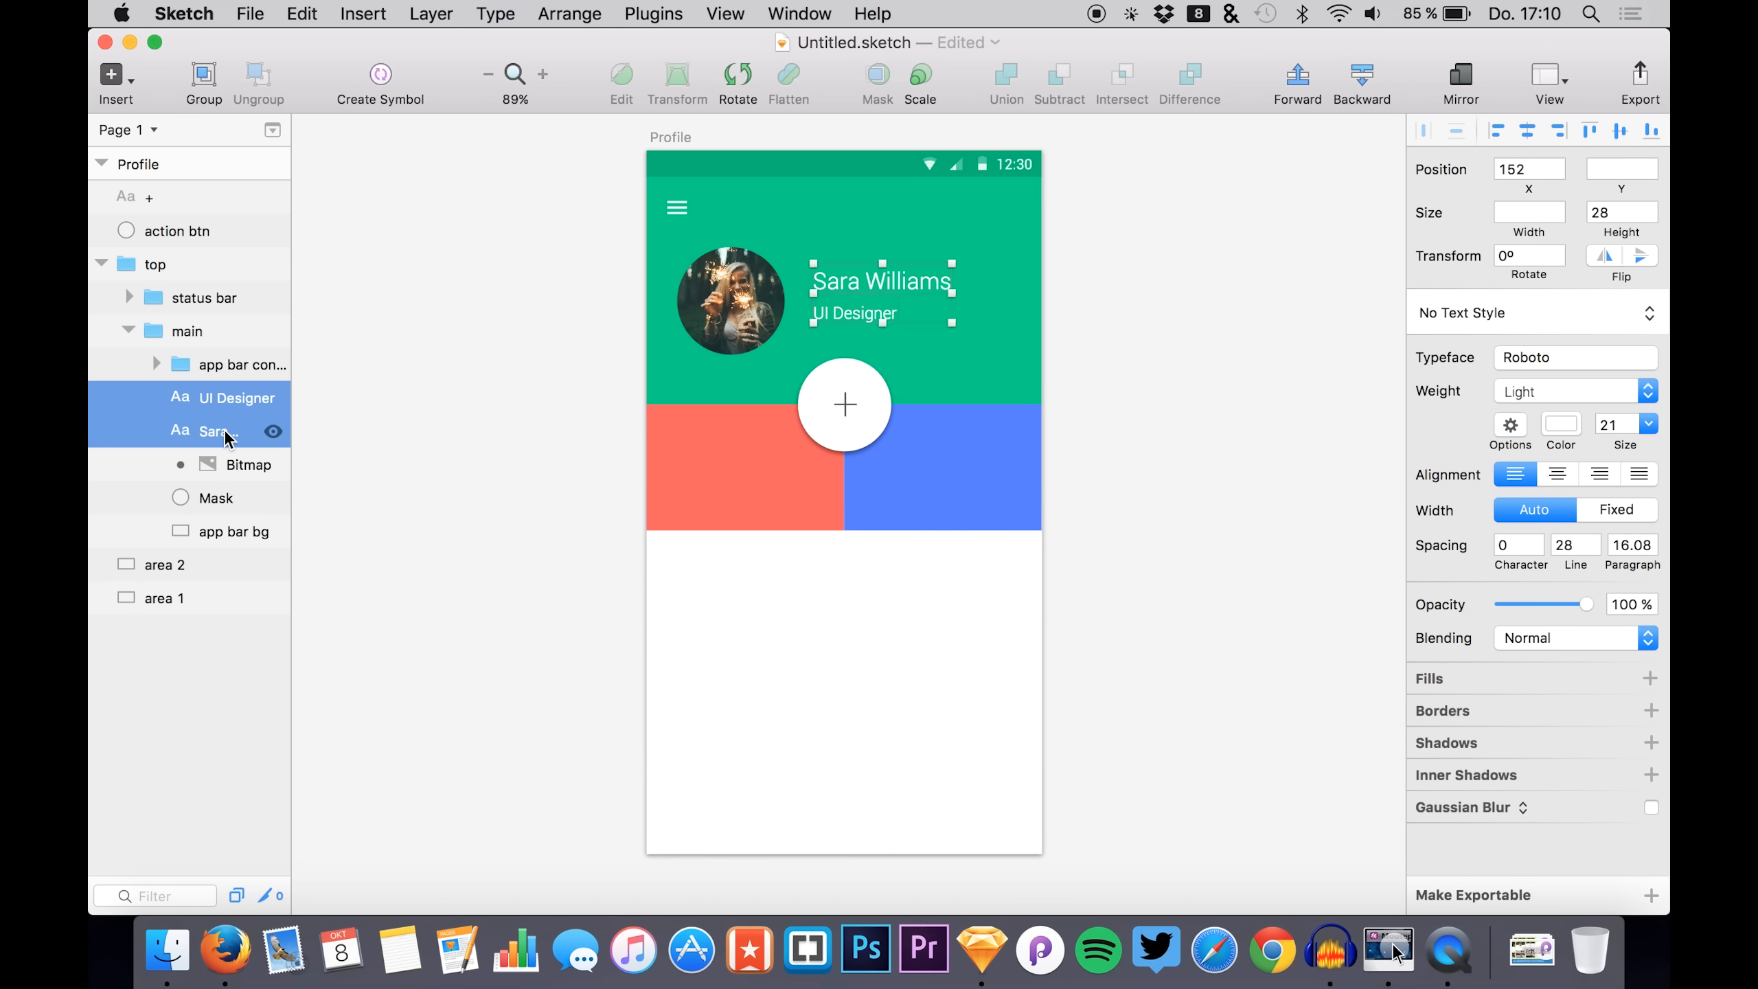
- Recolour the "UI Designer" text to a pale mint tint derived from the header's sampled green
click(188, 465)
click(202, 398)
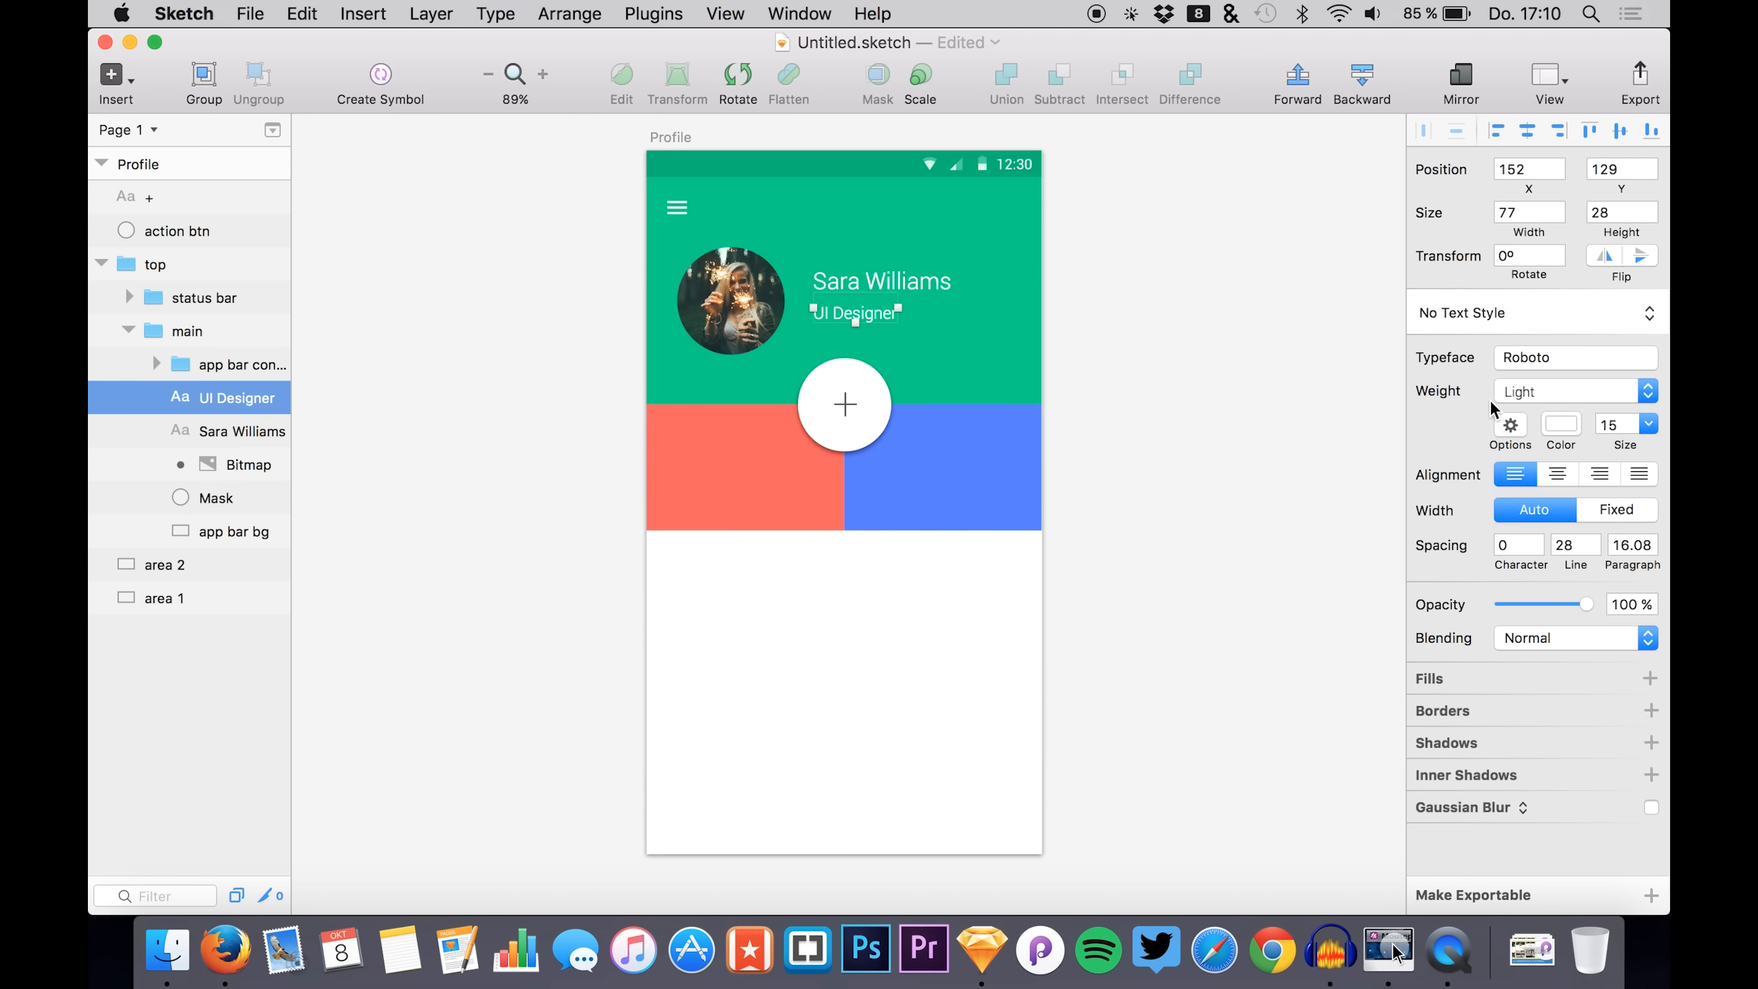
click(1561, 425)
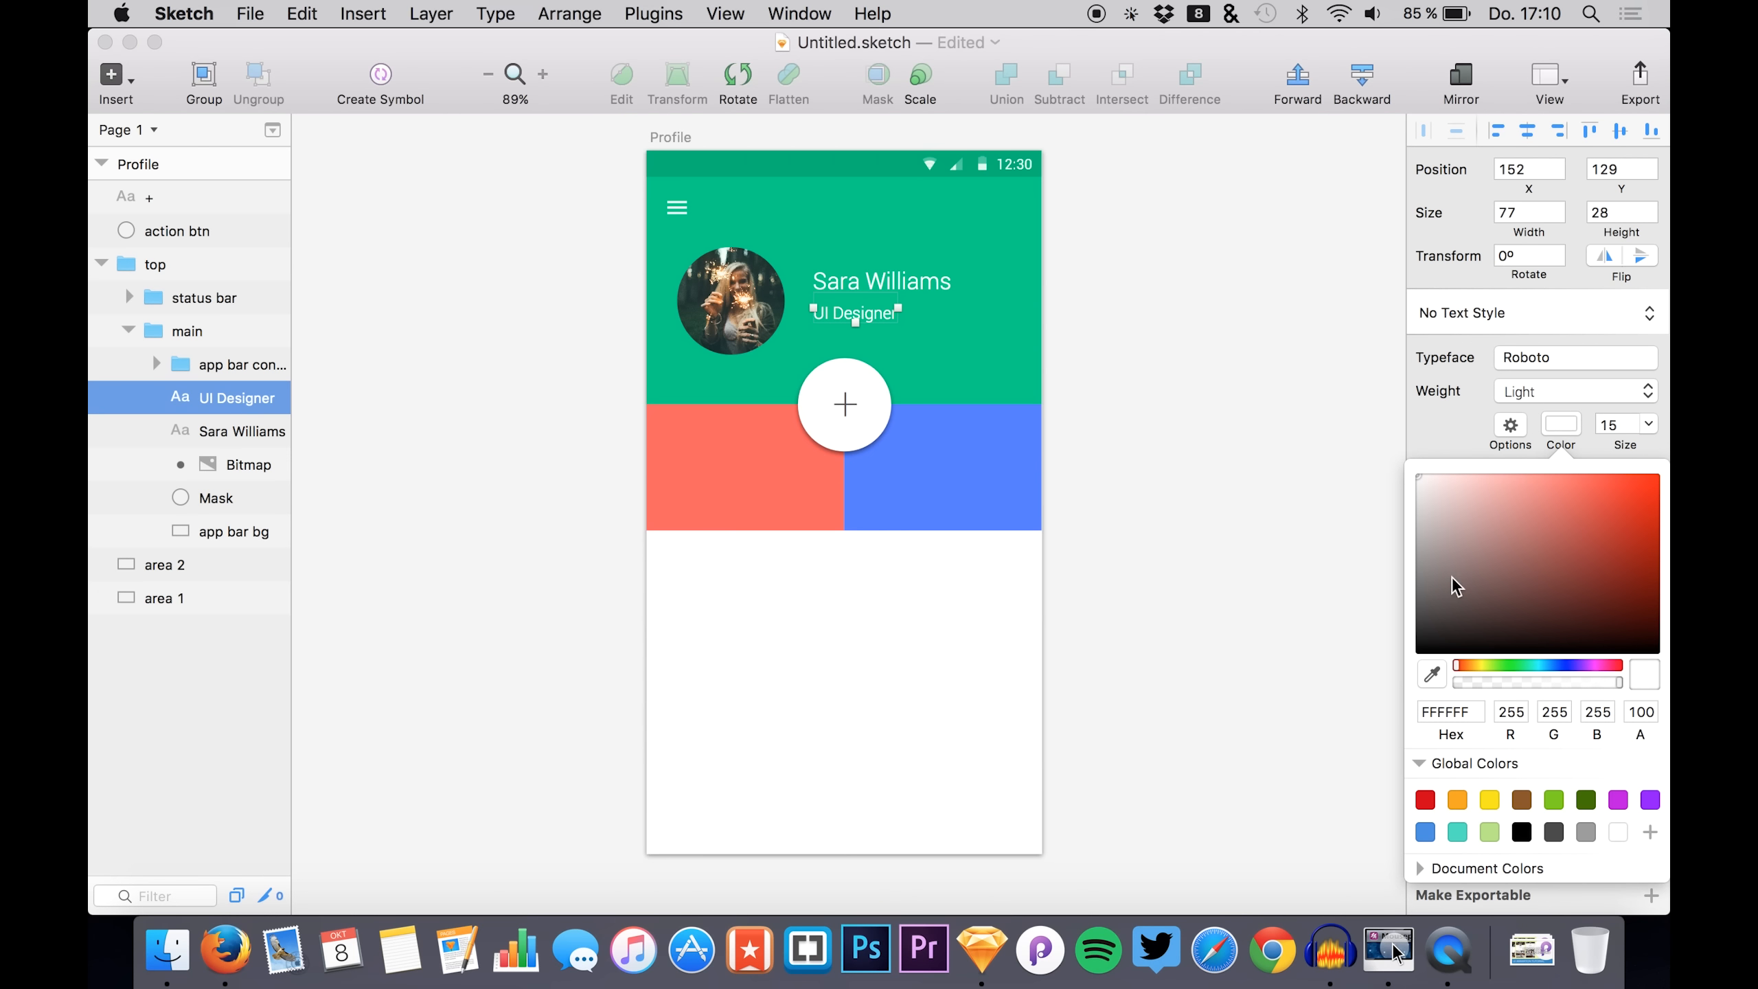
click(1431, 676)
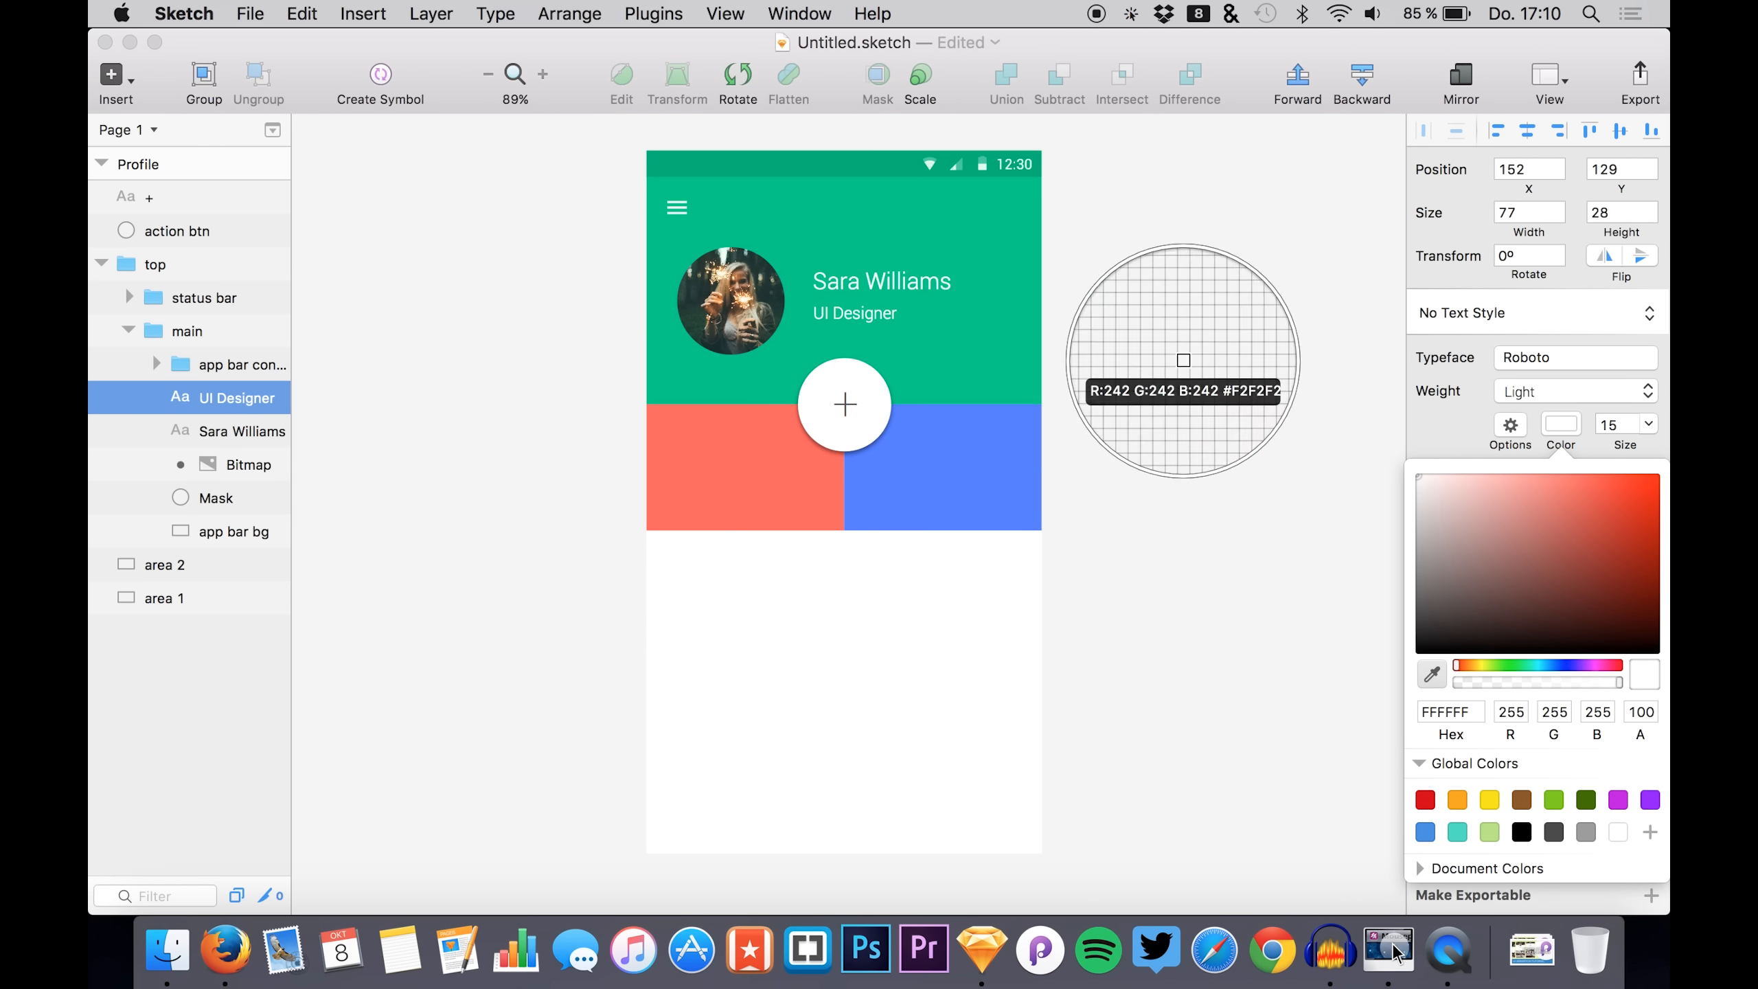
click(948, 339)
drag(1606, 530, 1506, 434)
drag(1509, 517, 1577, 457)
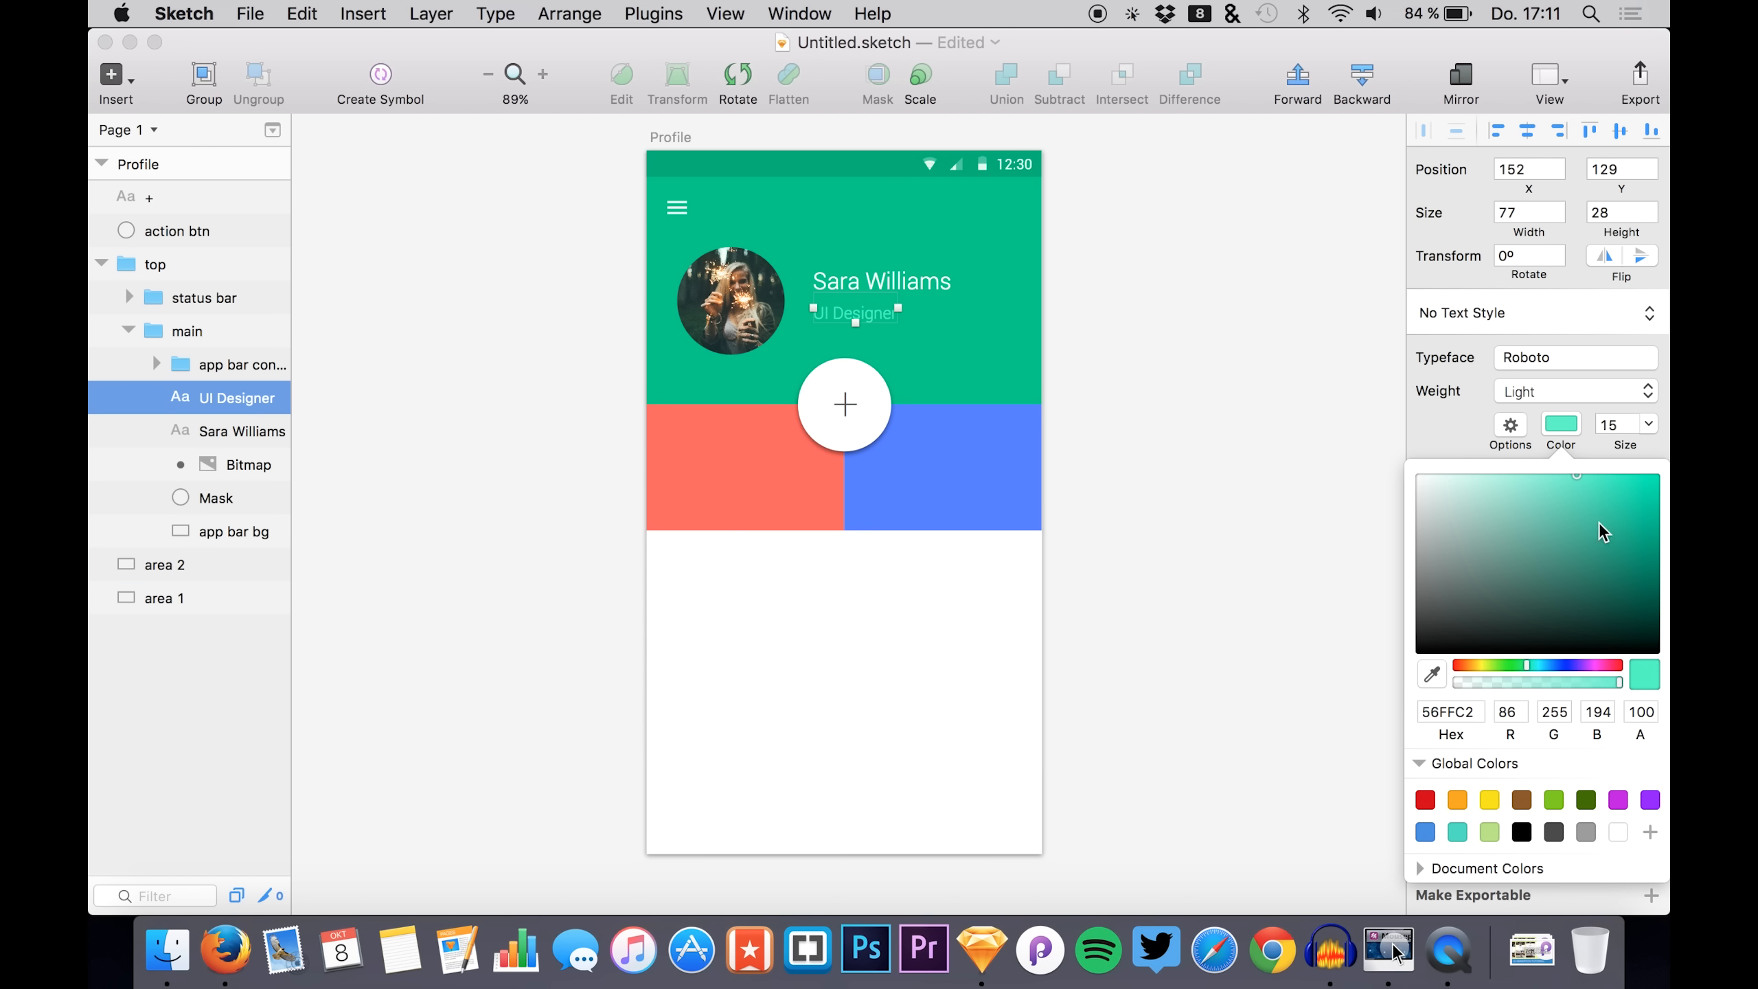
mouse_move(1608, 474)
mouse_down()
mouse_move(1578, 511)
mouse_move(1620, 475)
mouse_up()
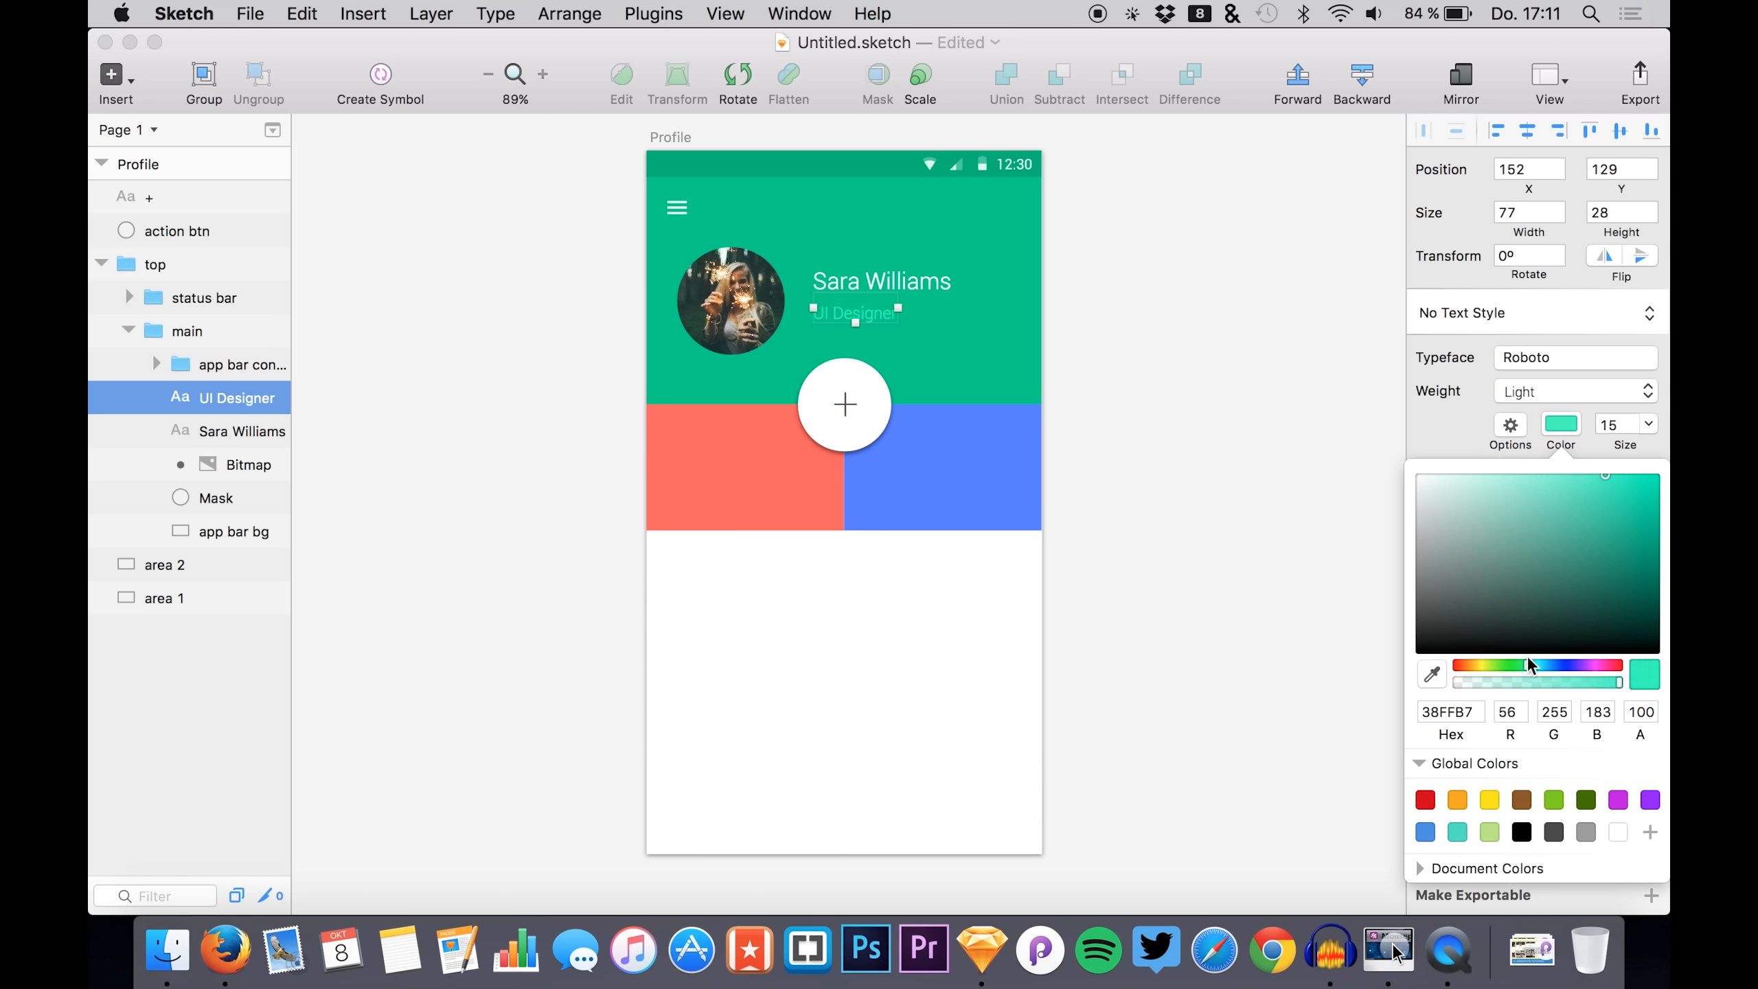
drag(1537, 513, 1491, 447)
click(1261, 434)
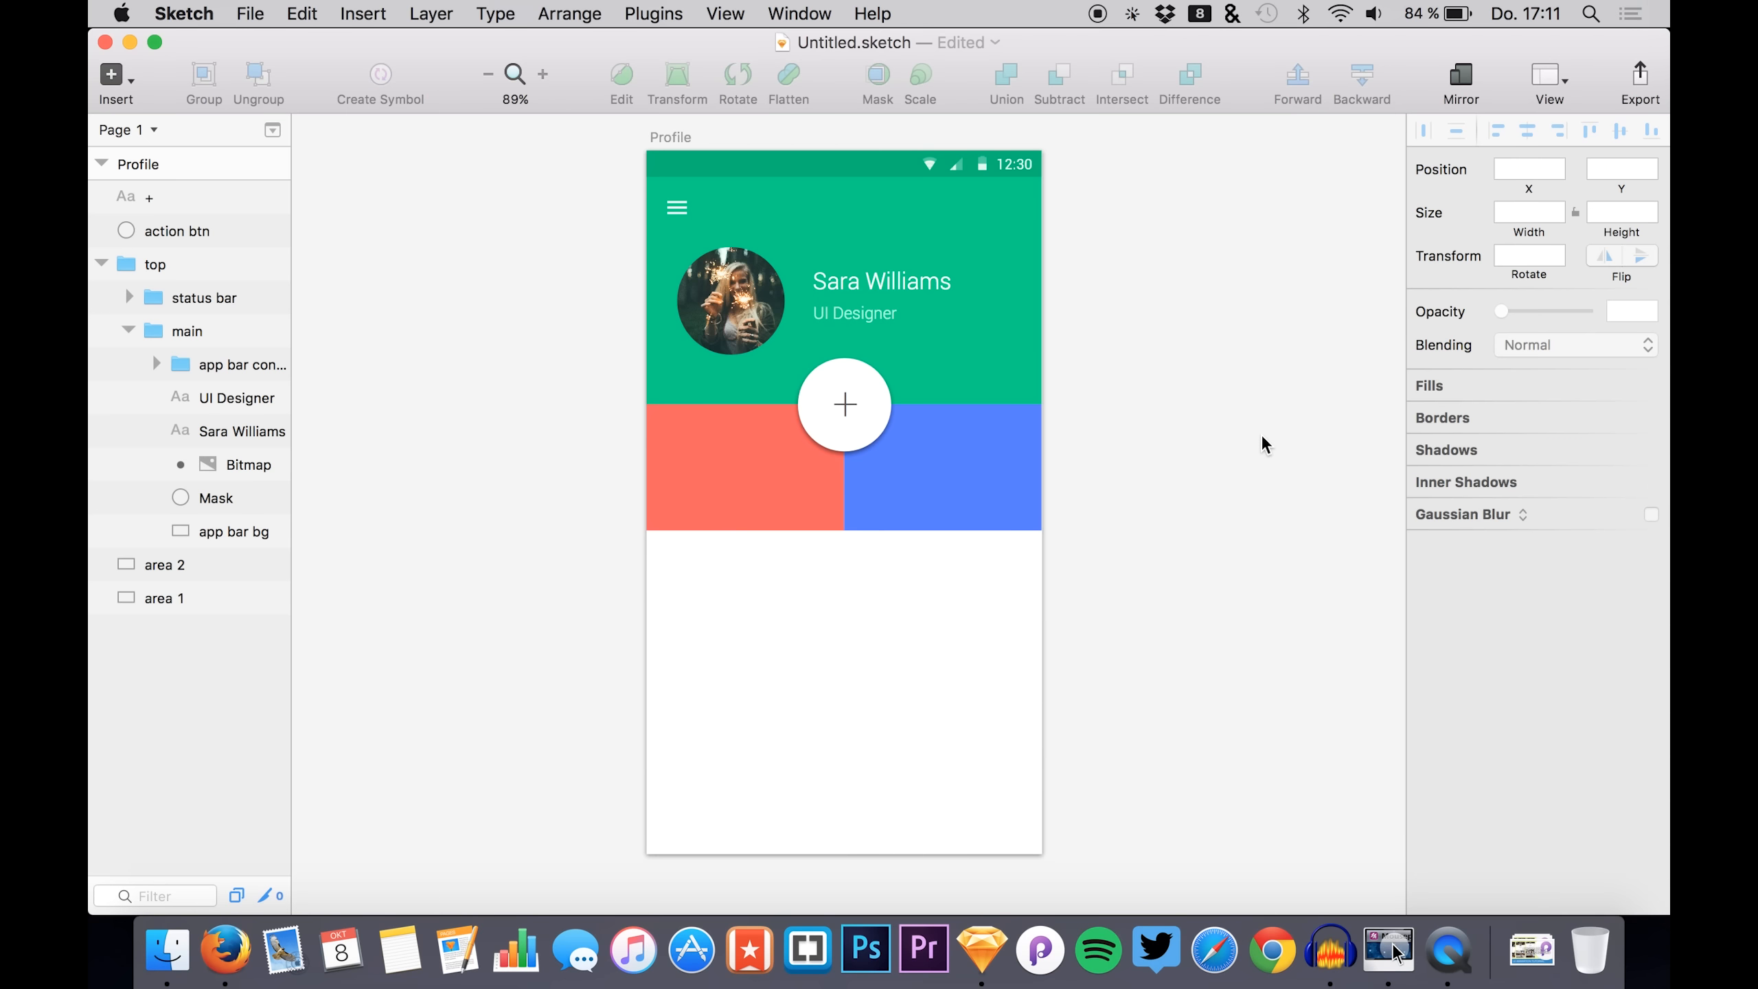
- Nudge the "UI Designer" text up to Y 126, closer to the profile name
click(232, 398)
key(Up)
key(Up)
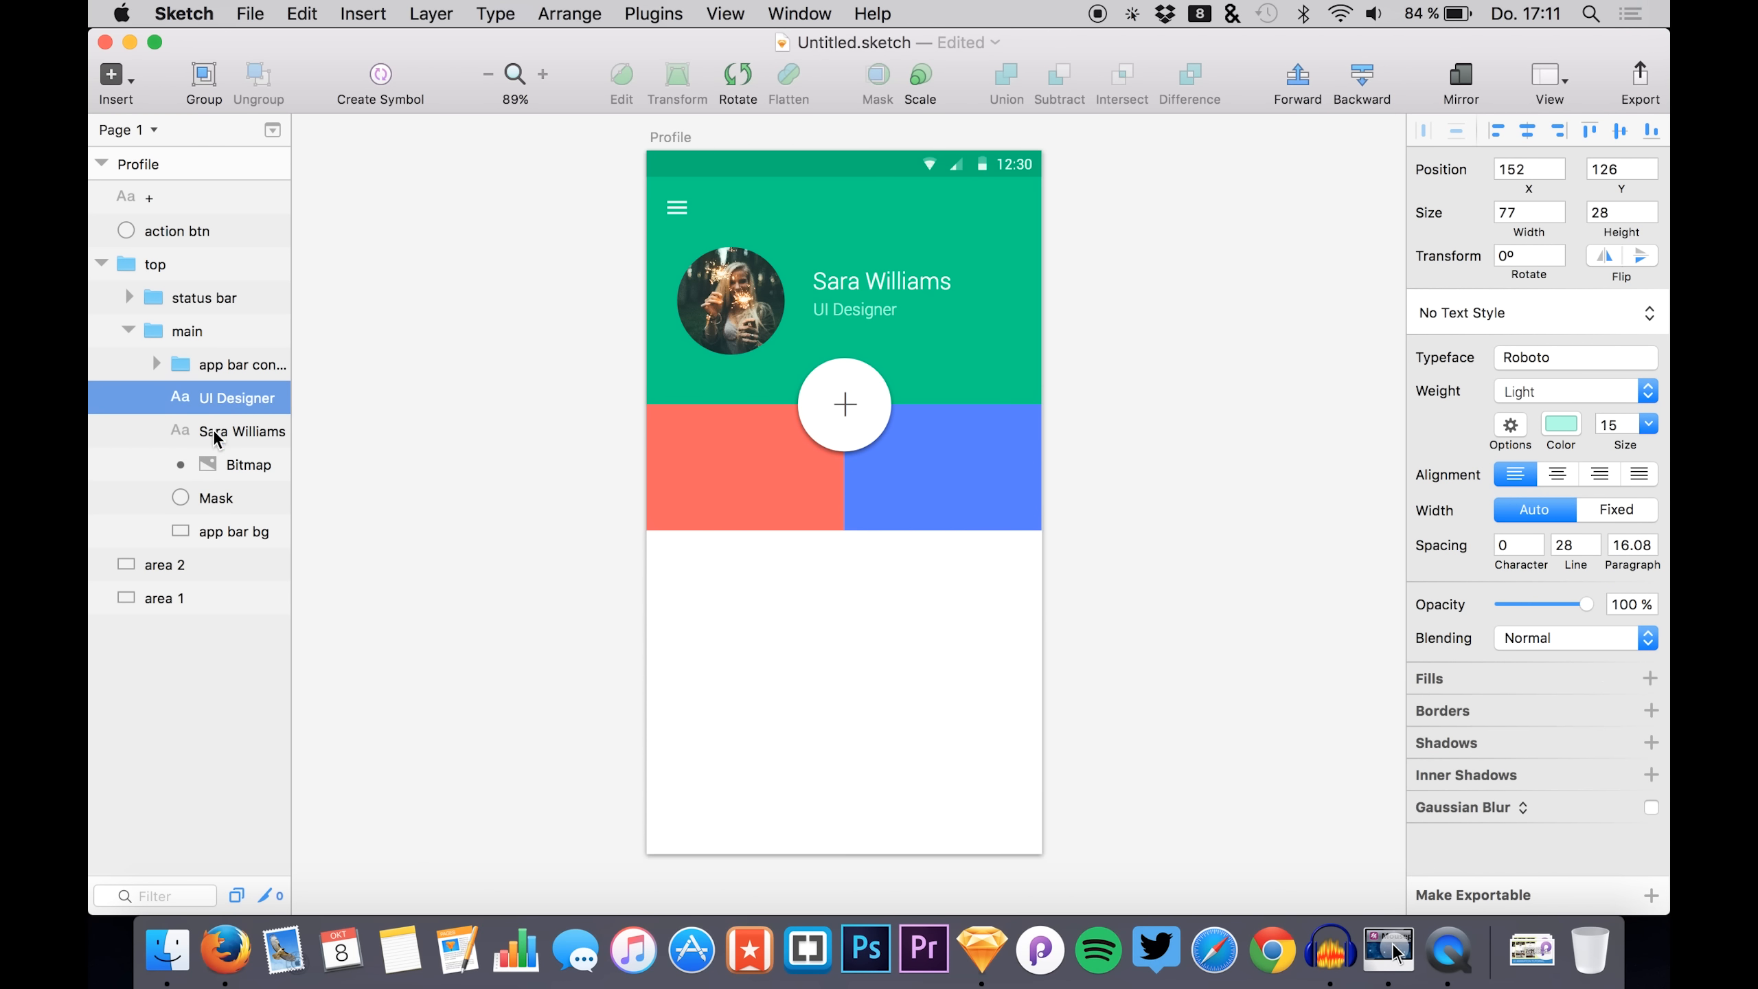
- Nudge the profile name and job title together to X 148 and slightly lower beside the profile photo
super+click(213, 429)
key(Down)
key(Down)
key(Down)
key(Down)
key(Down)
key(Down)
key(Down)
key(Left)
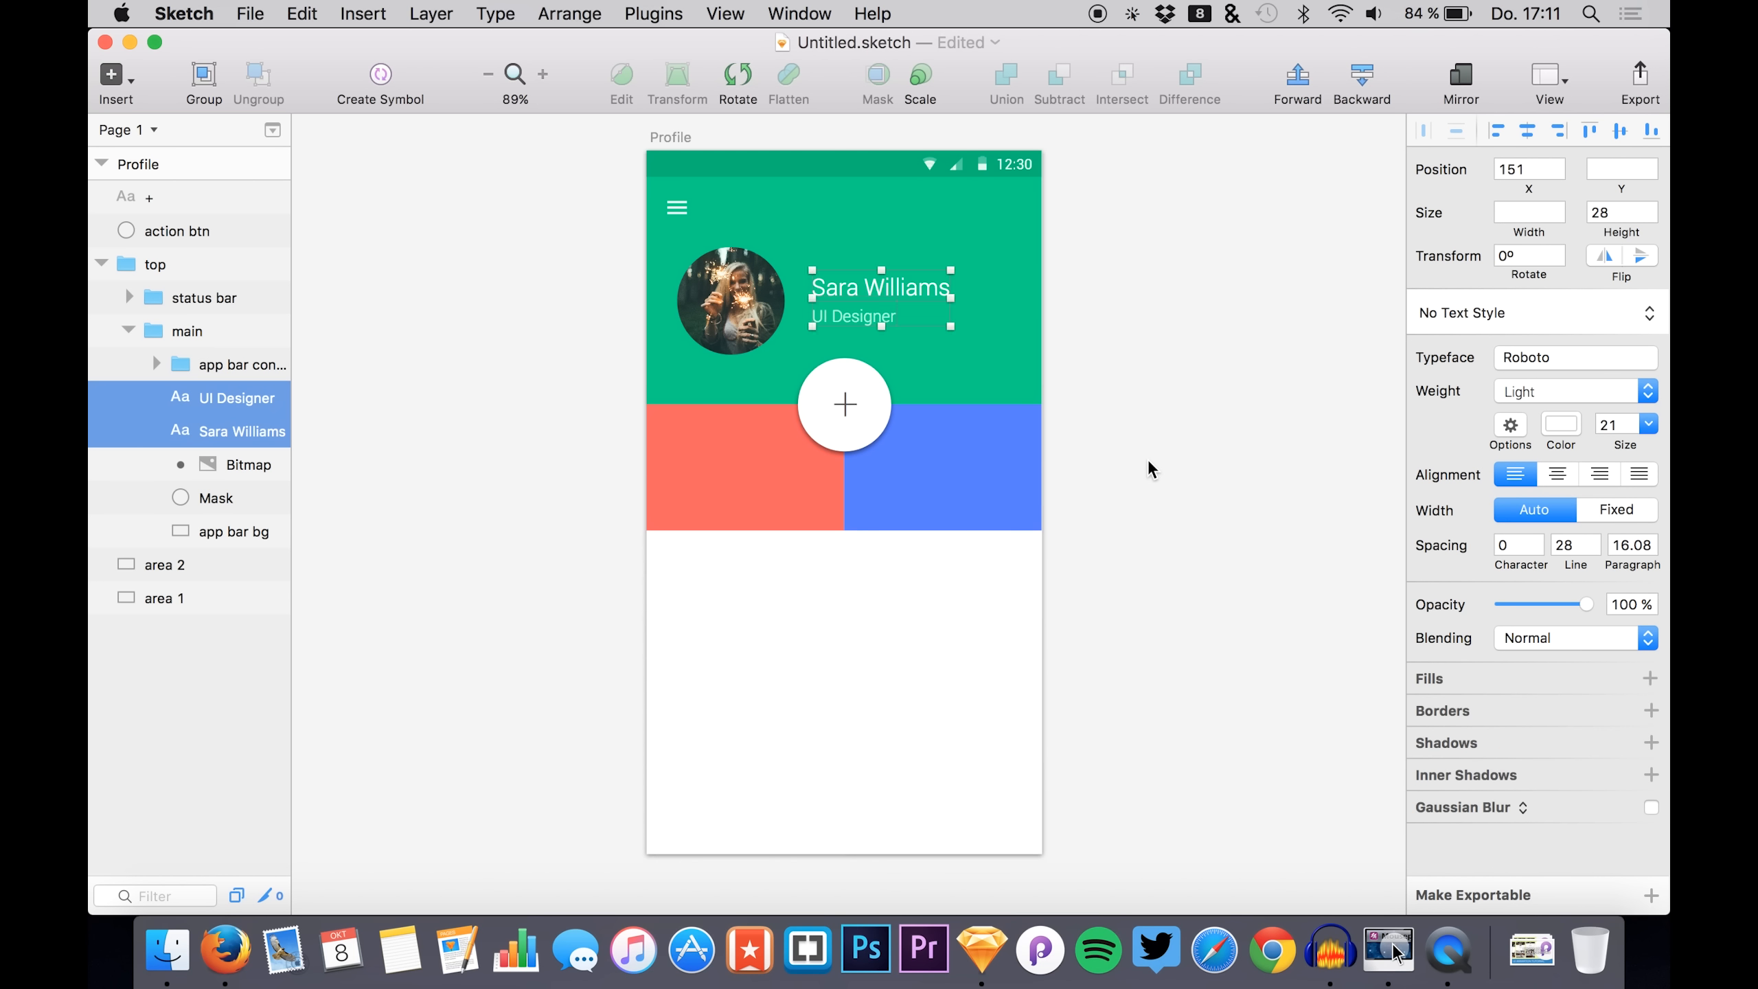
key(Right)
key(Right)
key(Left)
key(Left)
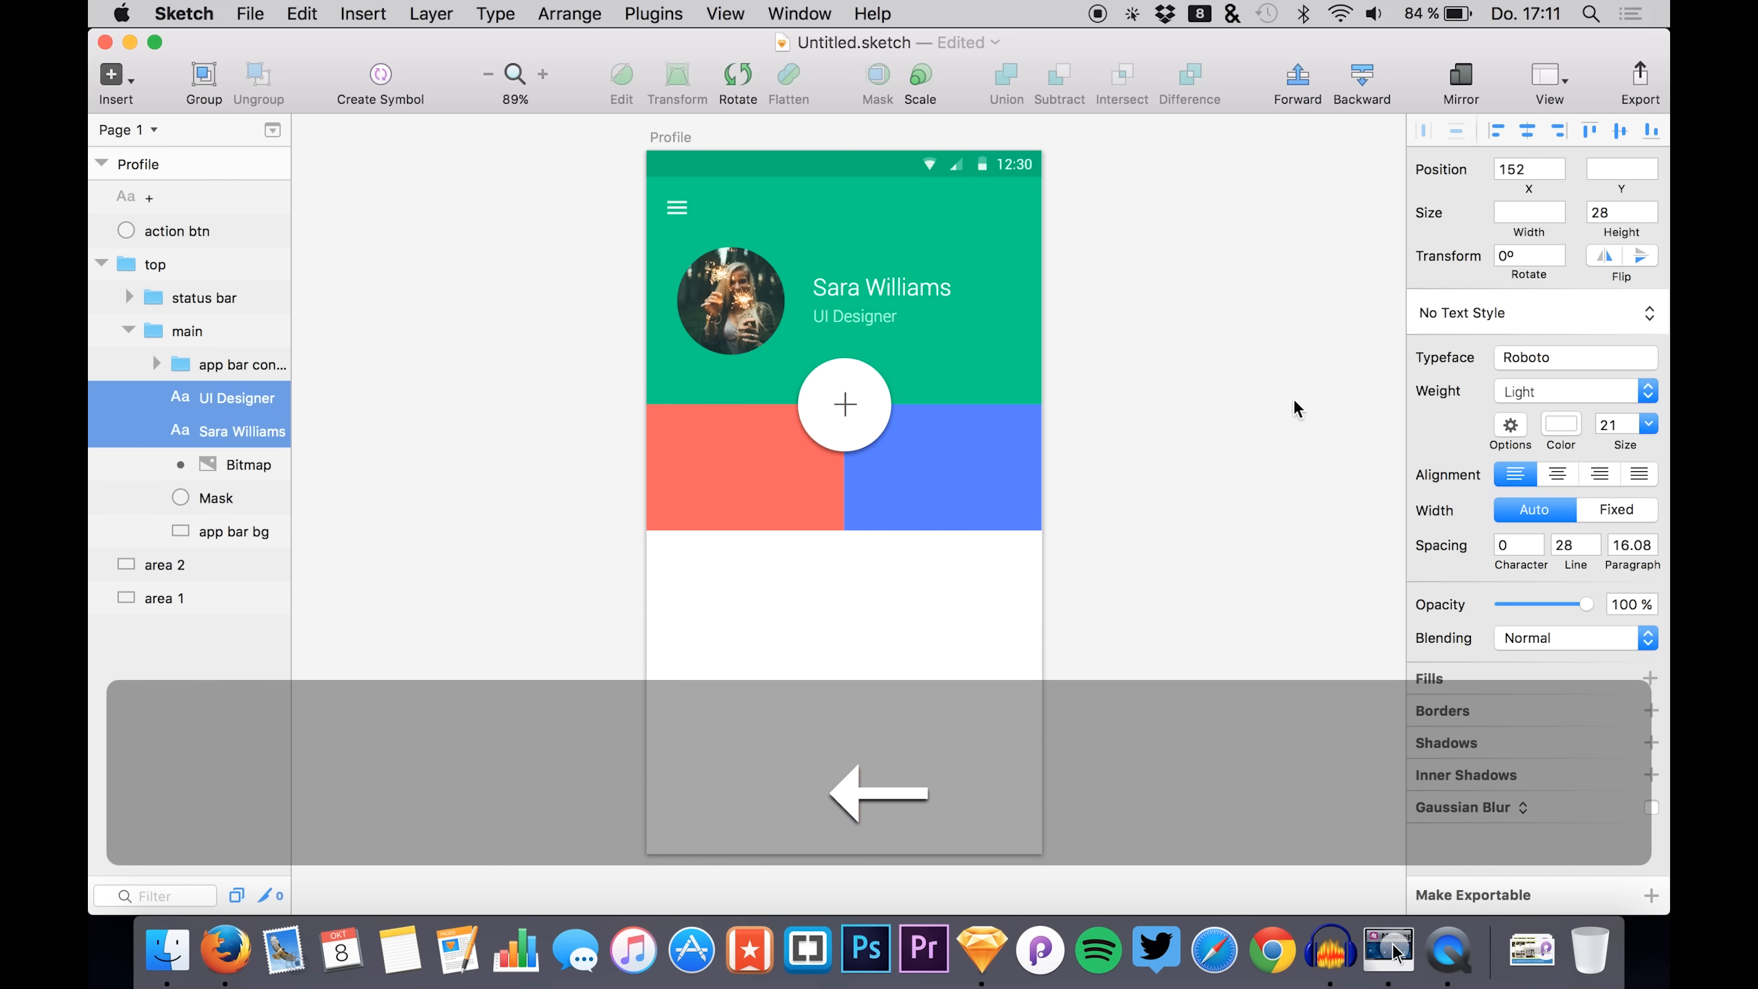
key(Left)
key(Left)
key(Left)
key(Up)
key(Up)
key(Up)
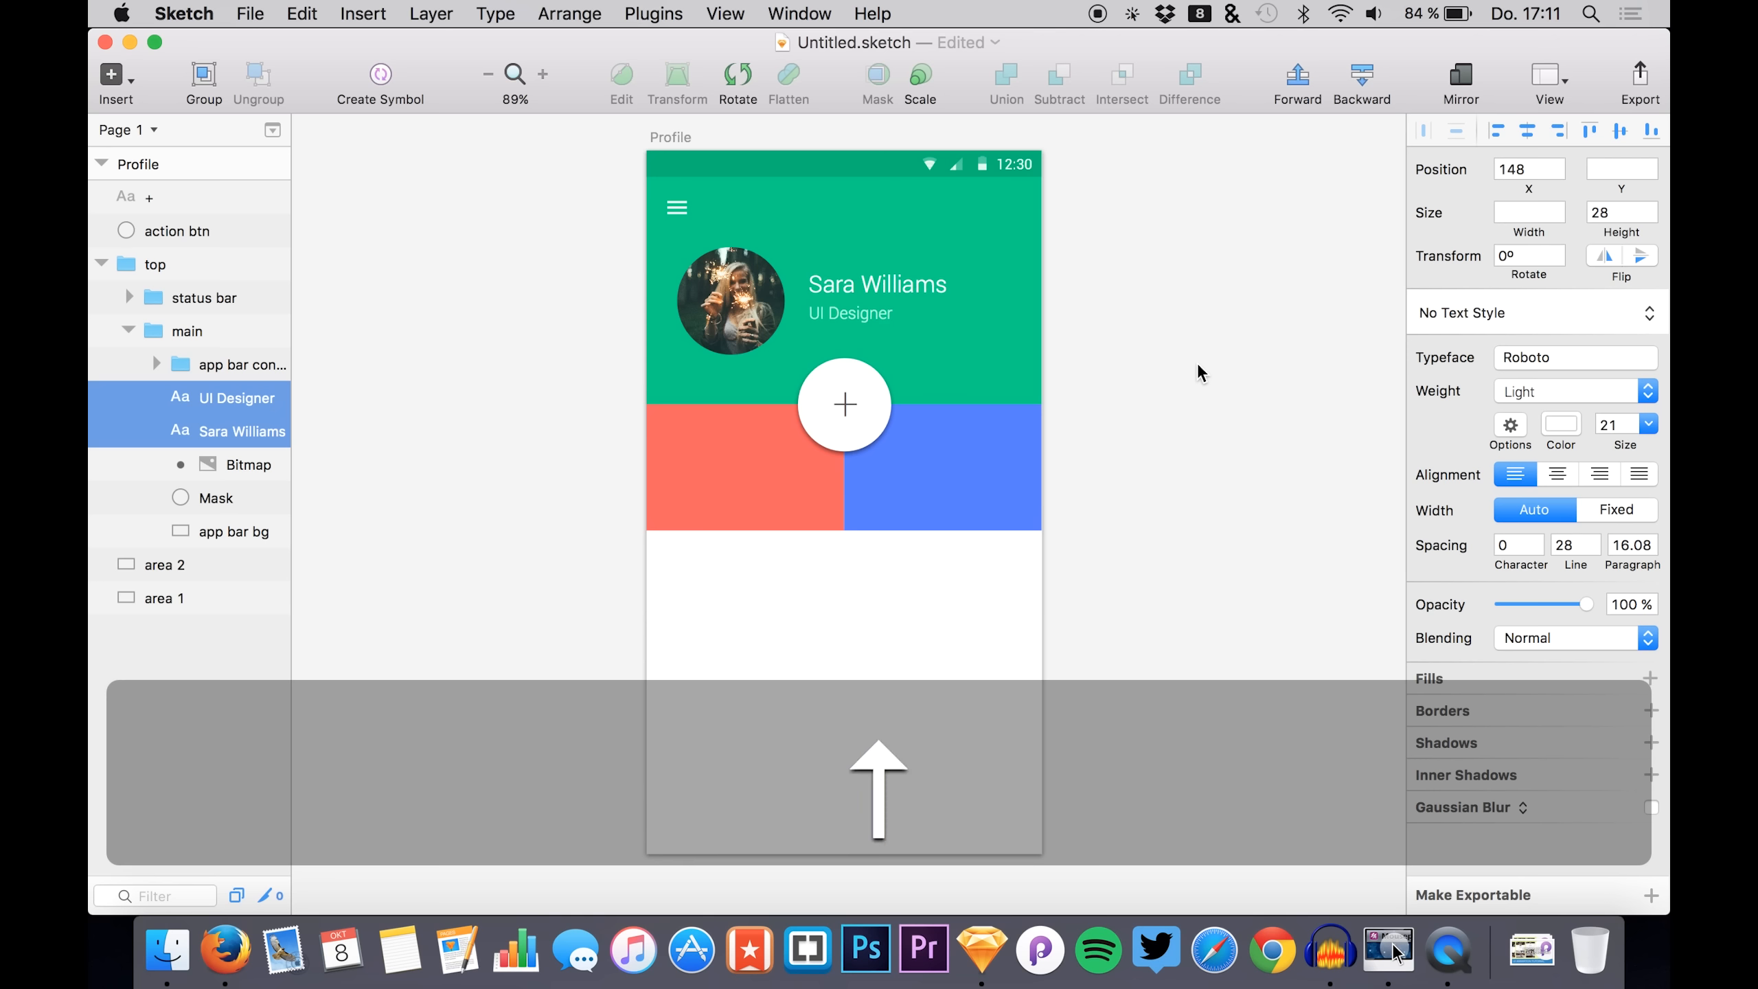
key(Up)
click(1241, 388)
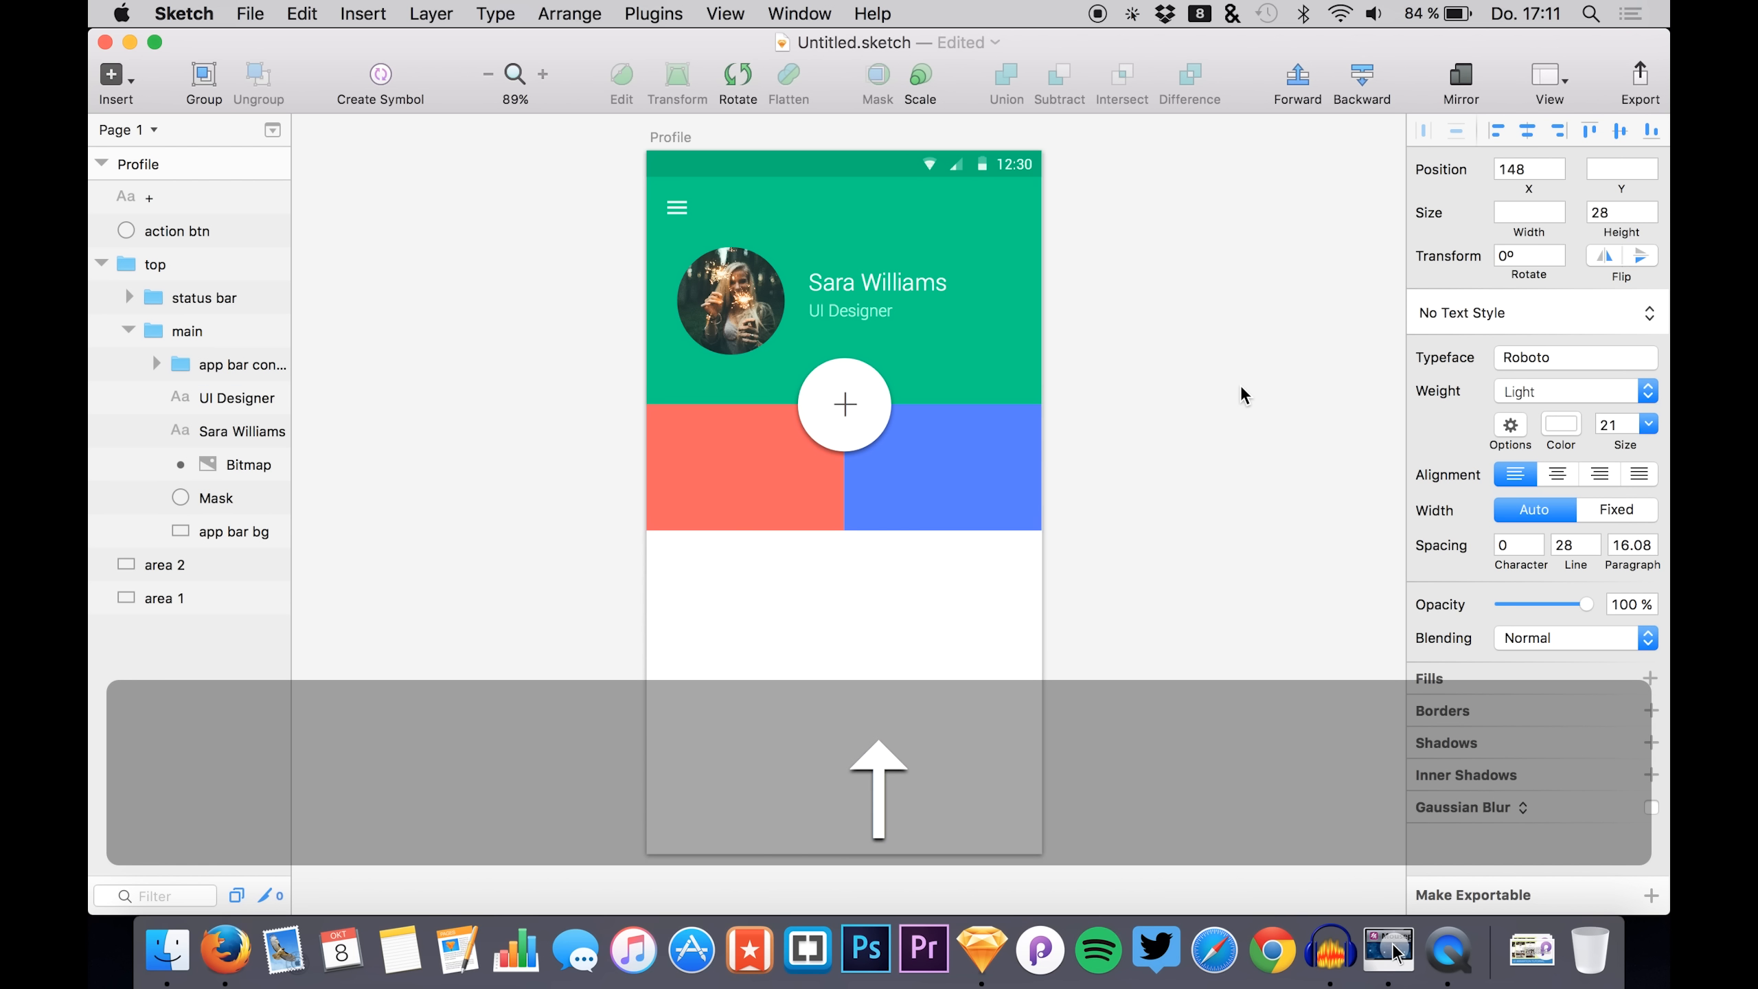
- Save the document and collapse the main and top layer groups
key(super+s)
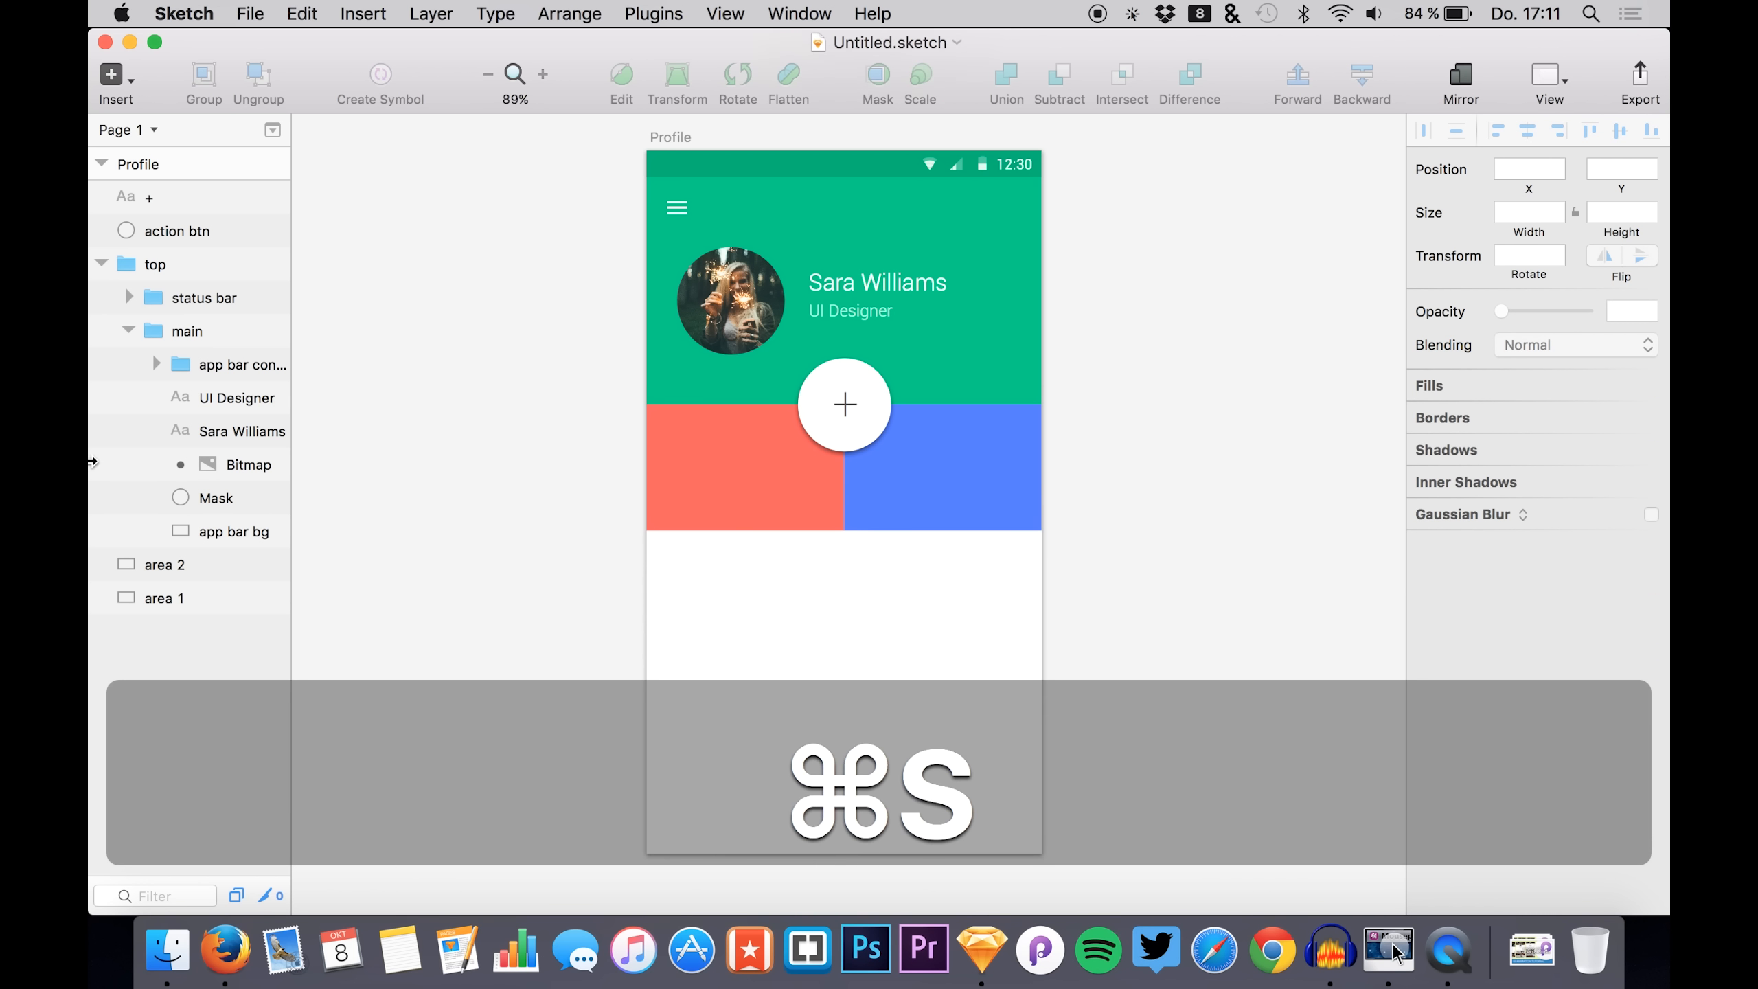
click(128, 330)
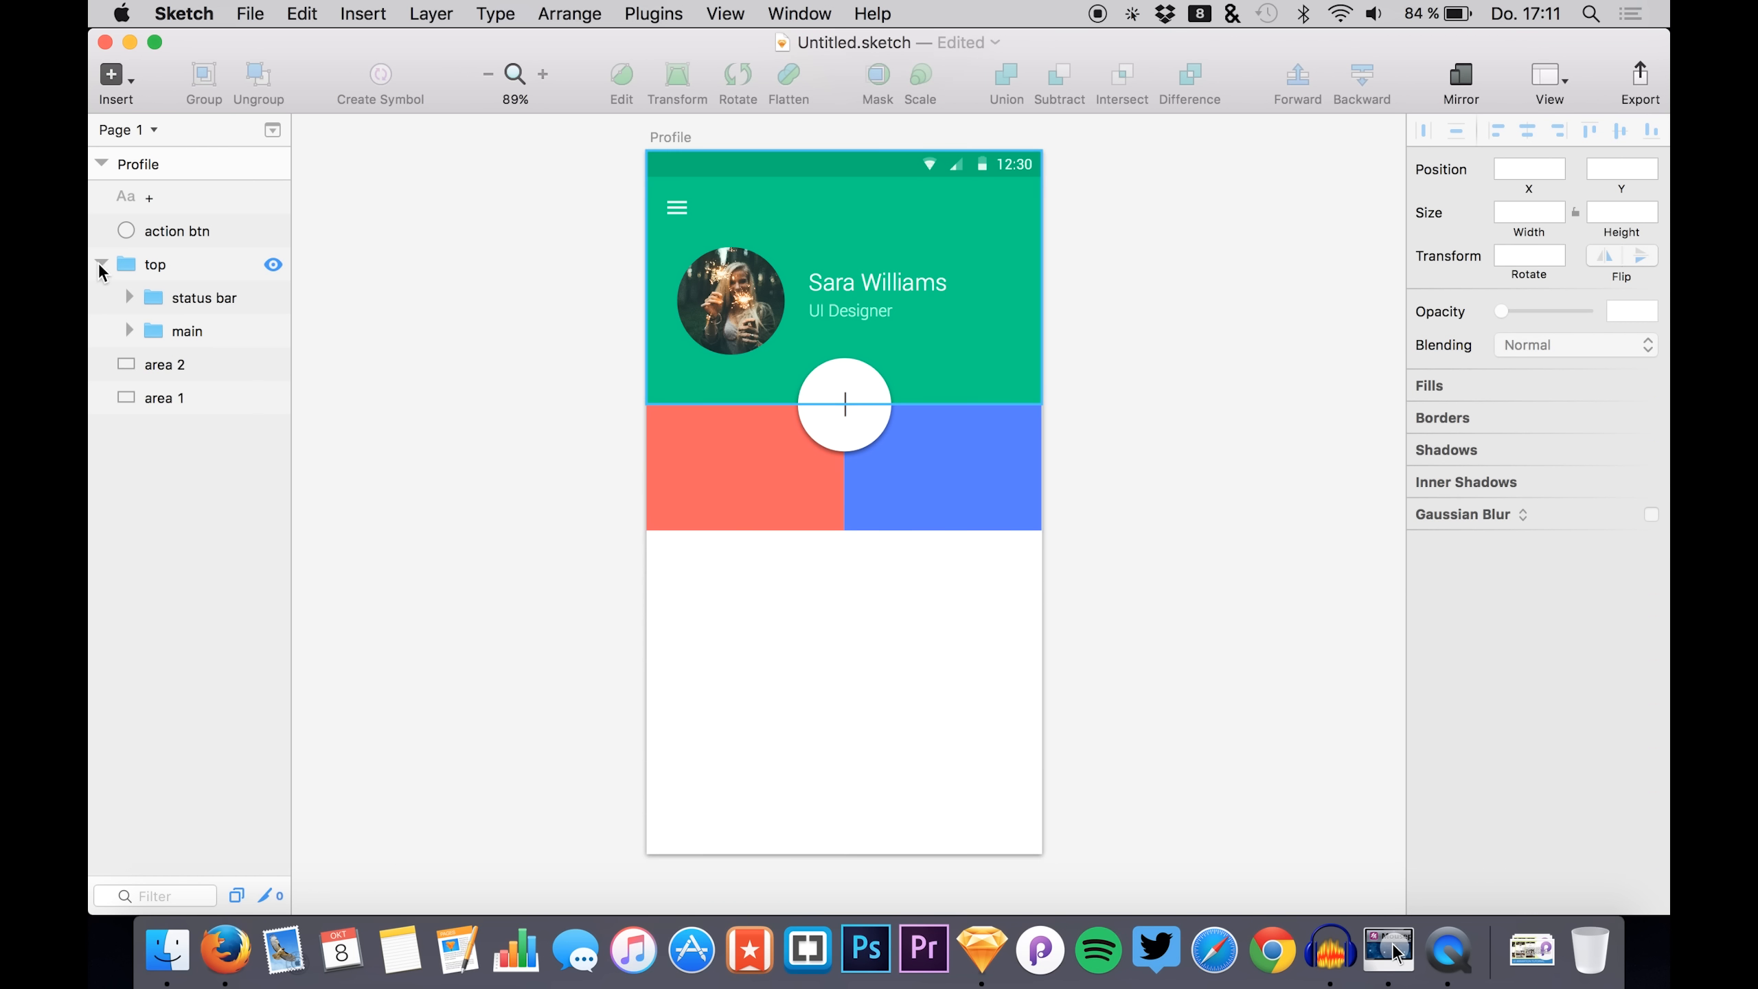
click(101, 263)
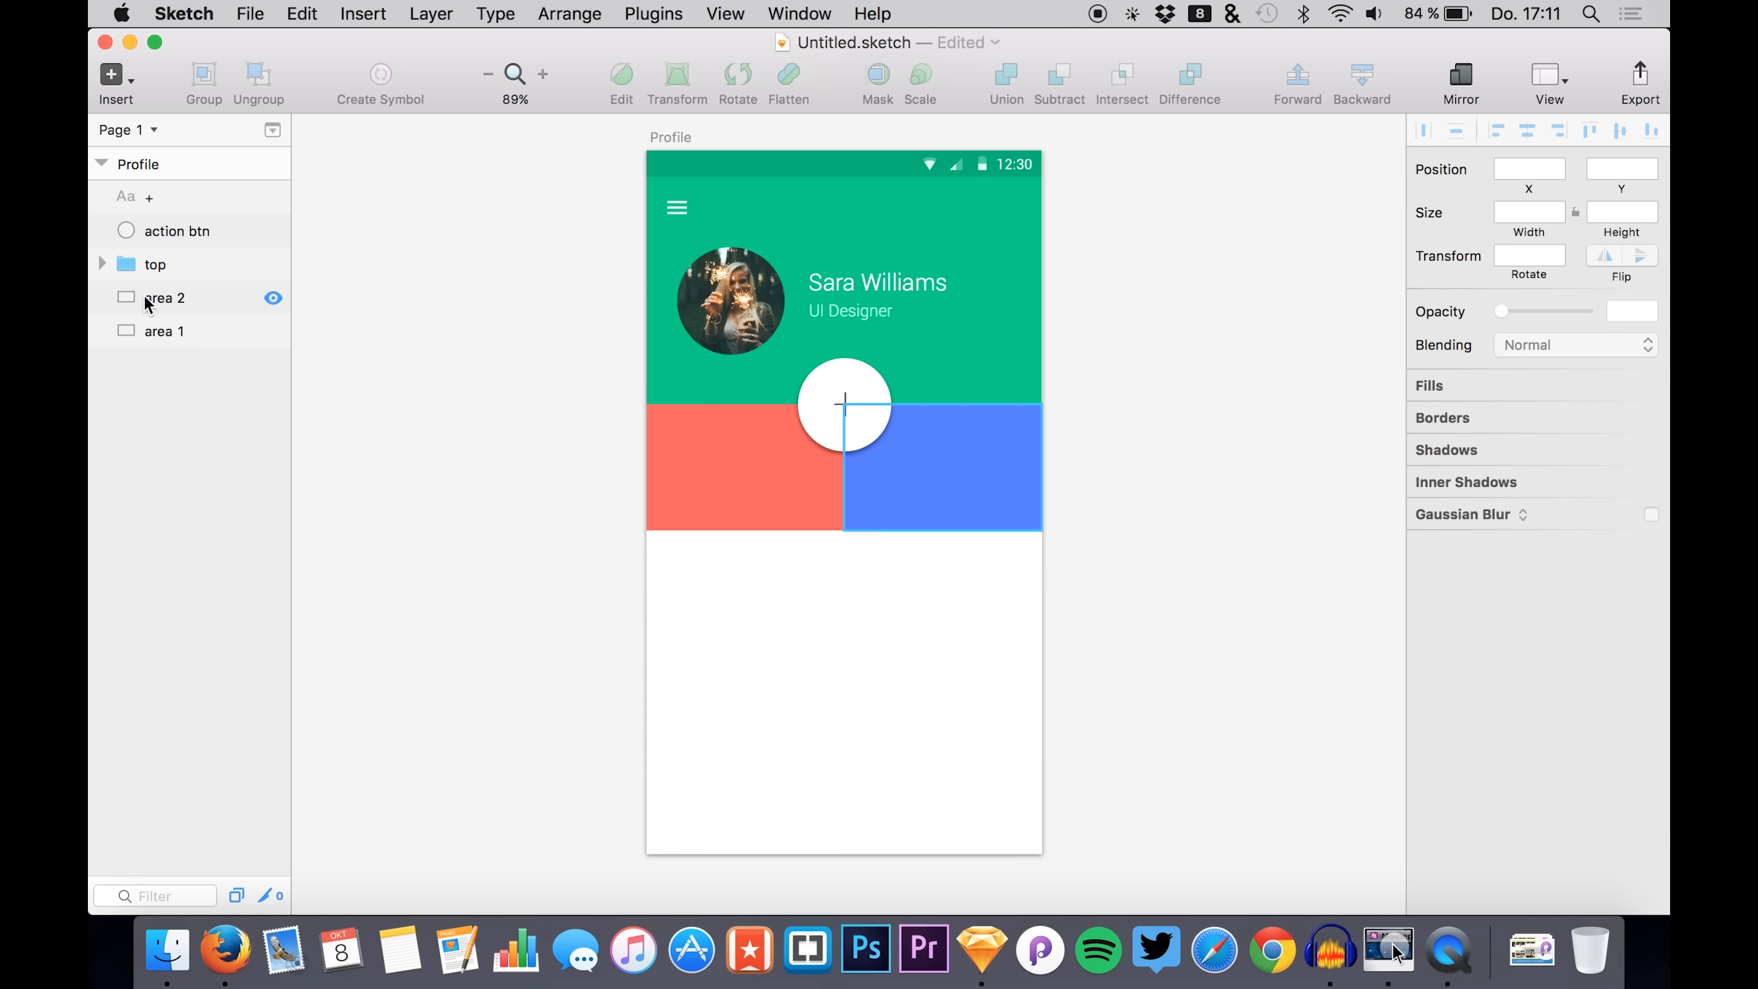
- Add a text layer reading "12" on the red area at X 44, Y 269, directly above area 1 in the layer order
click(170, 331)
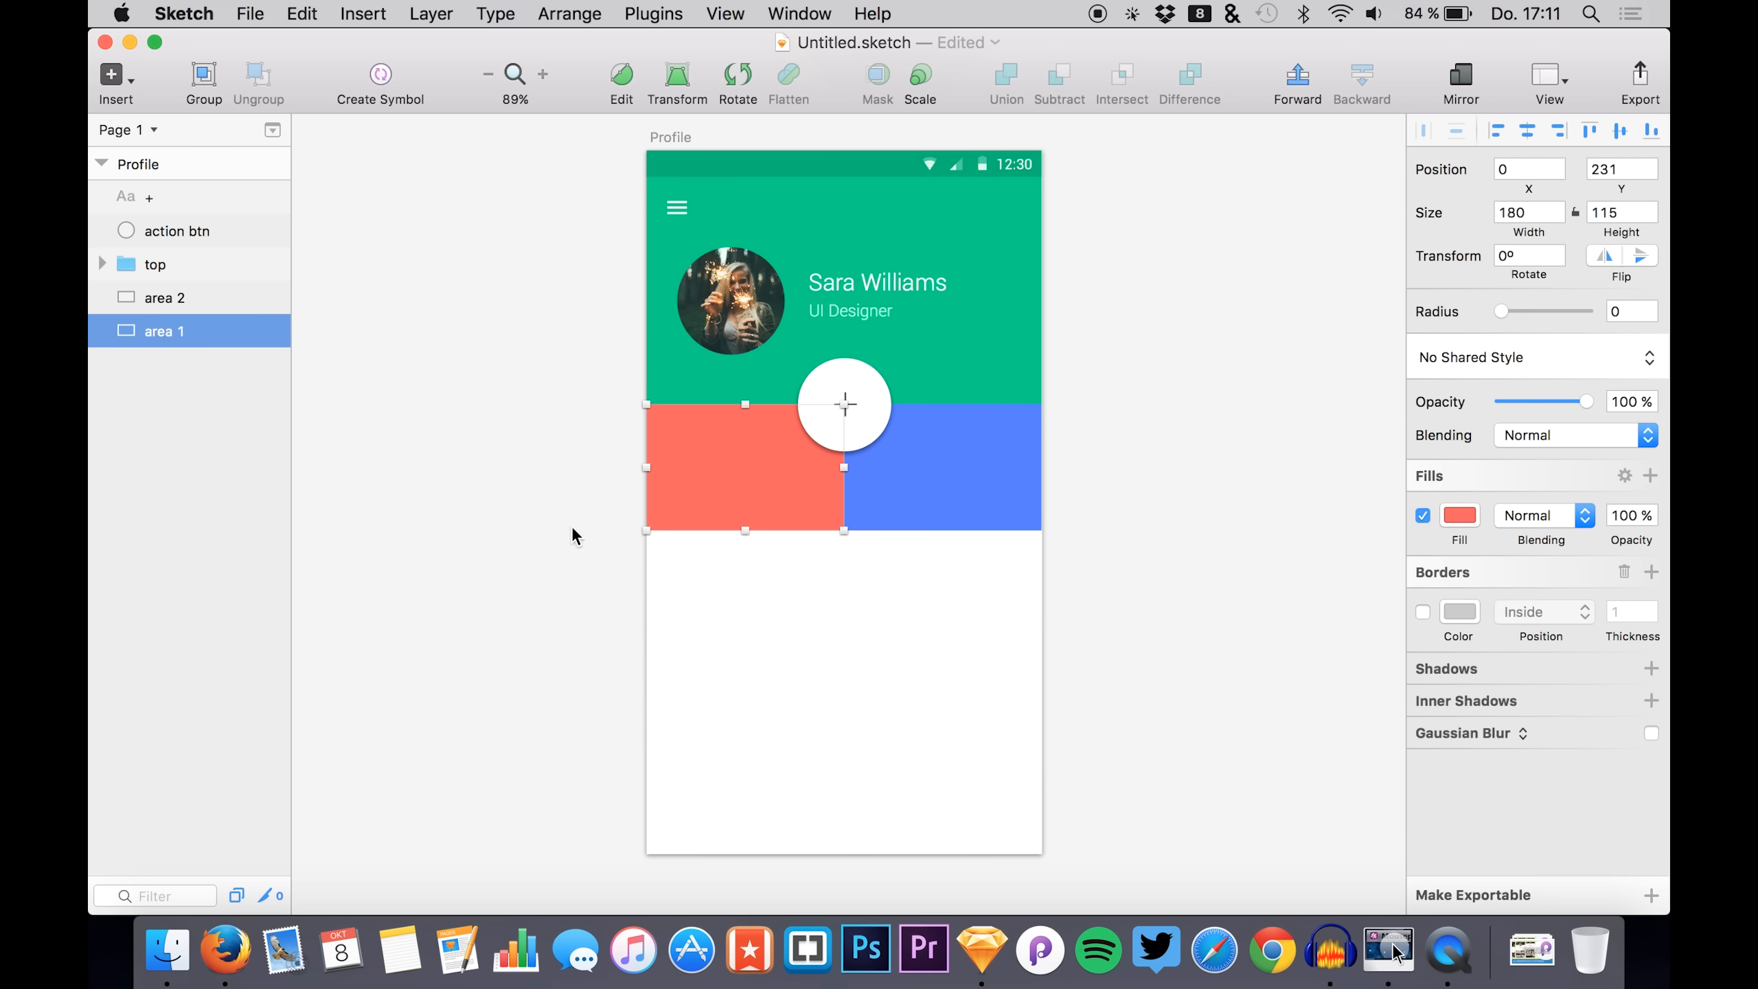
key(f)
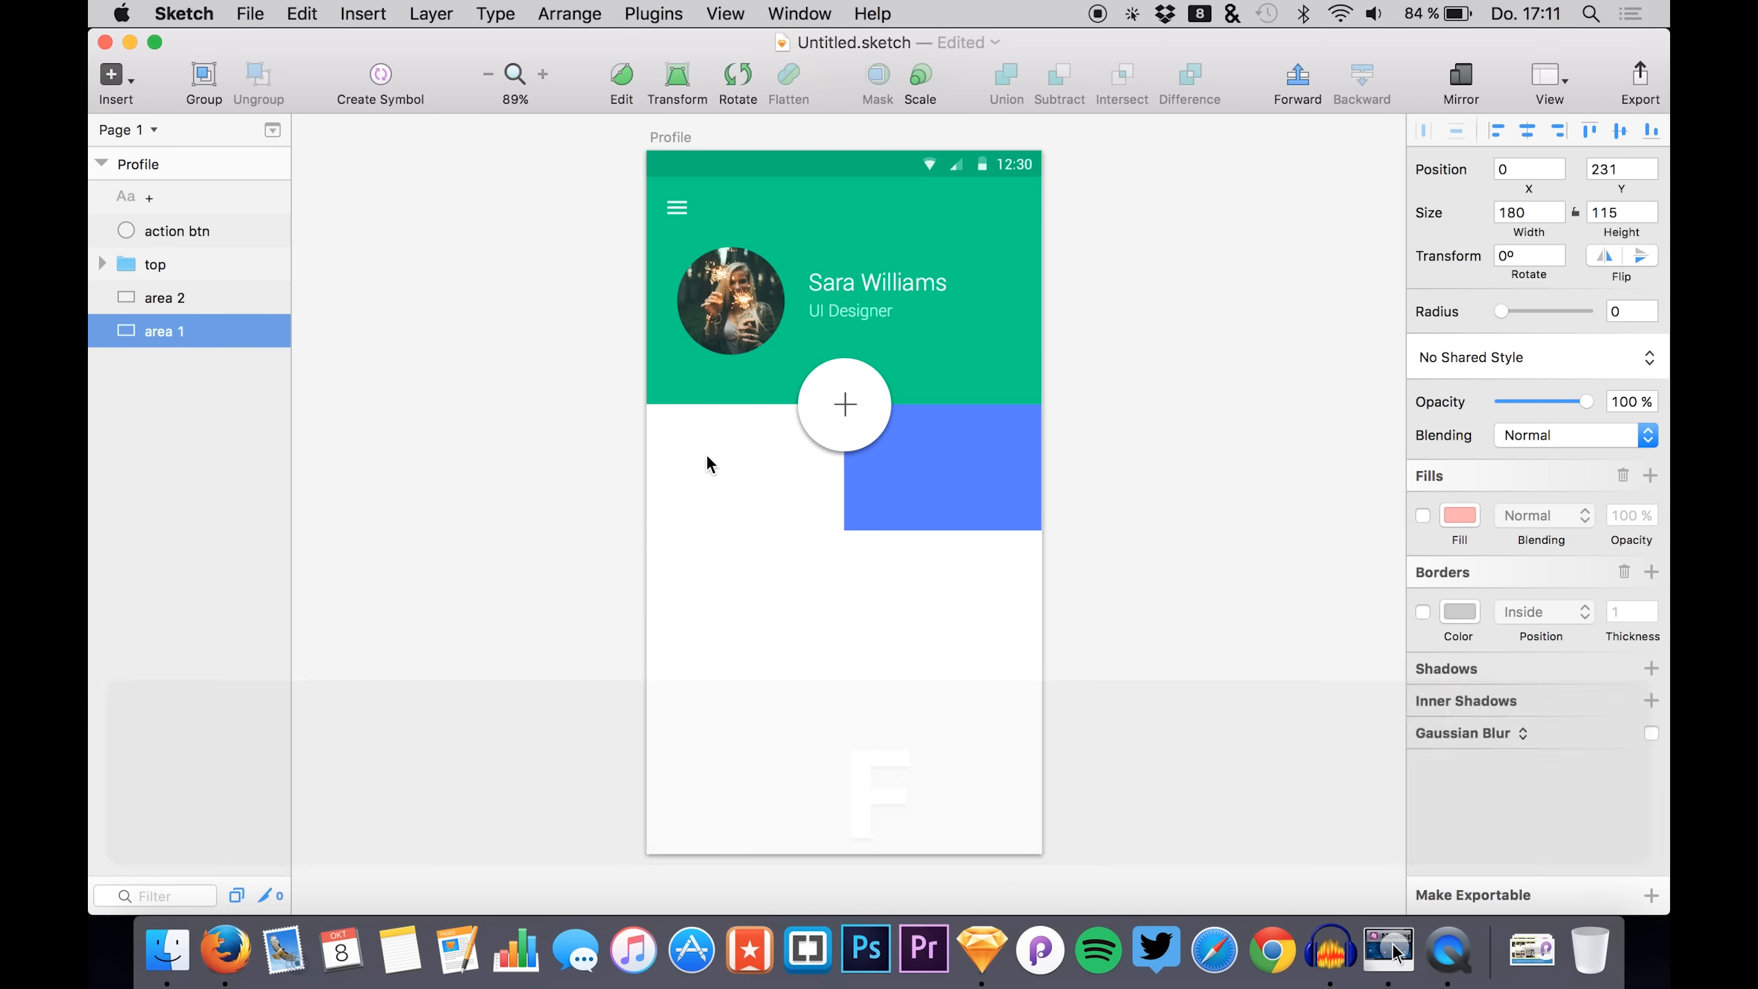
key(super+z)
key(t)
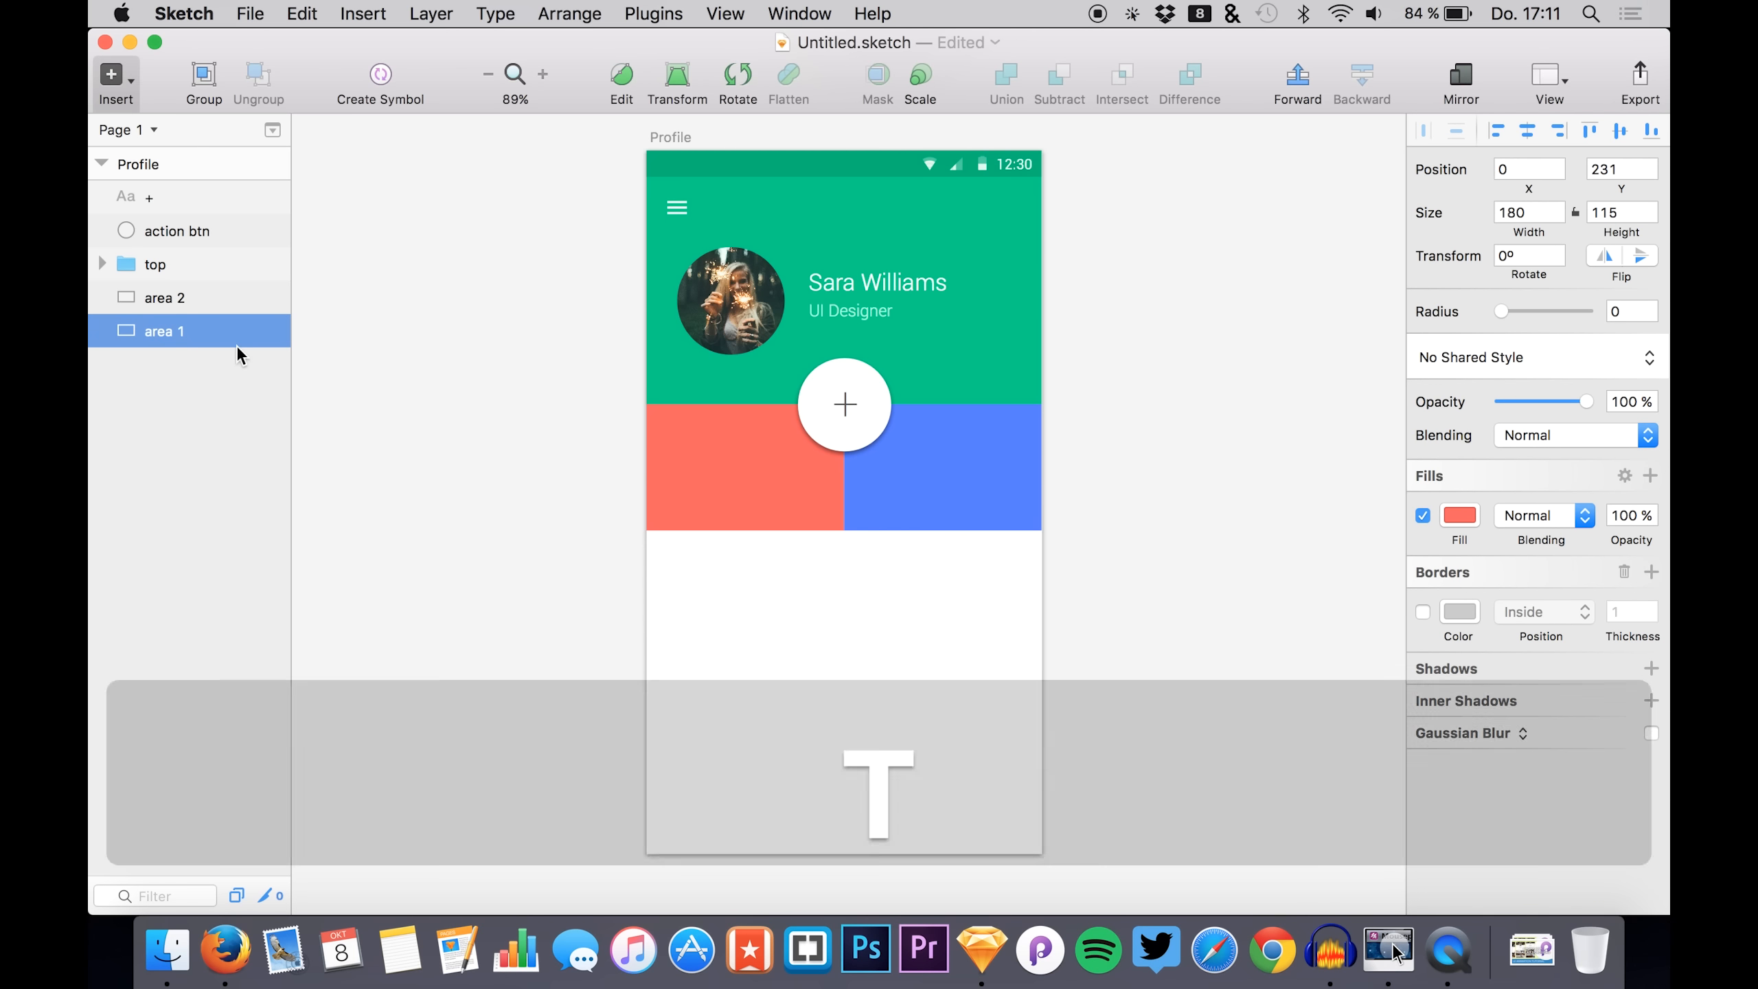
click(695, 456)
text(134)
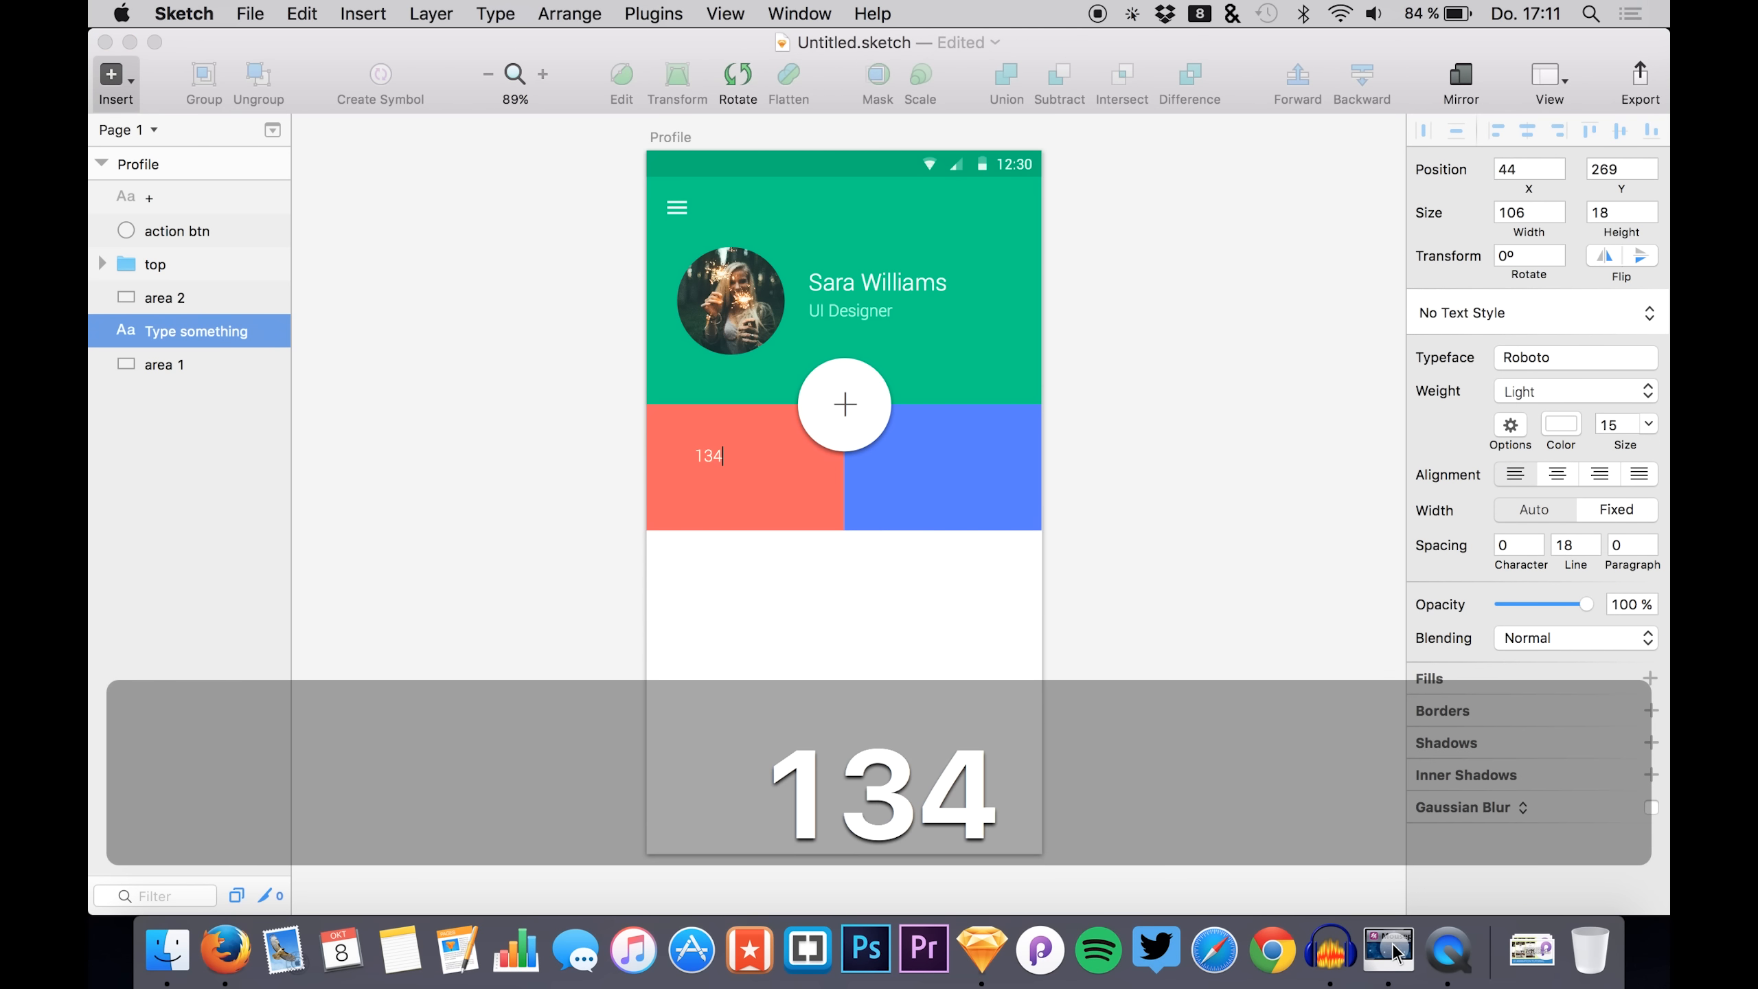
key(BackSpace)
key(BackSpace)
text(2)
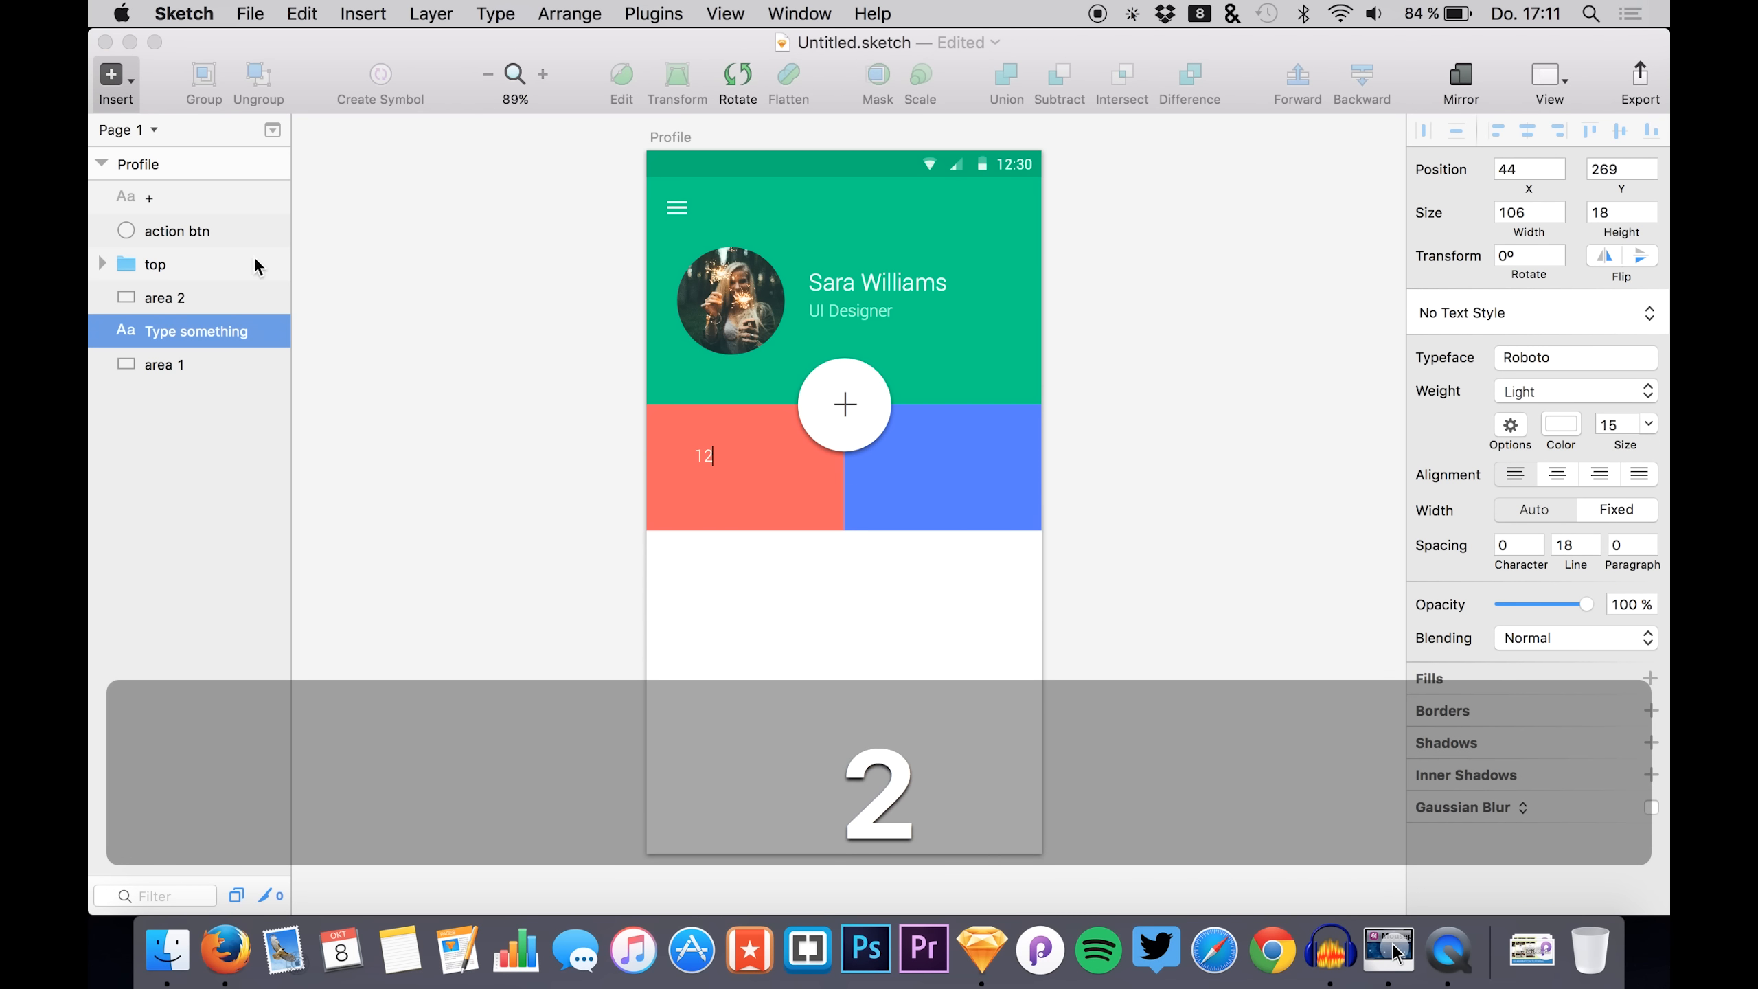
click(164, 367)
click(161, 322)
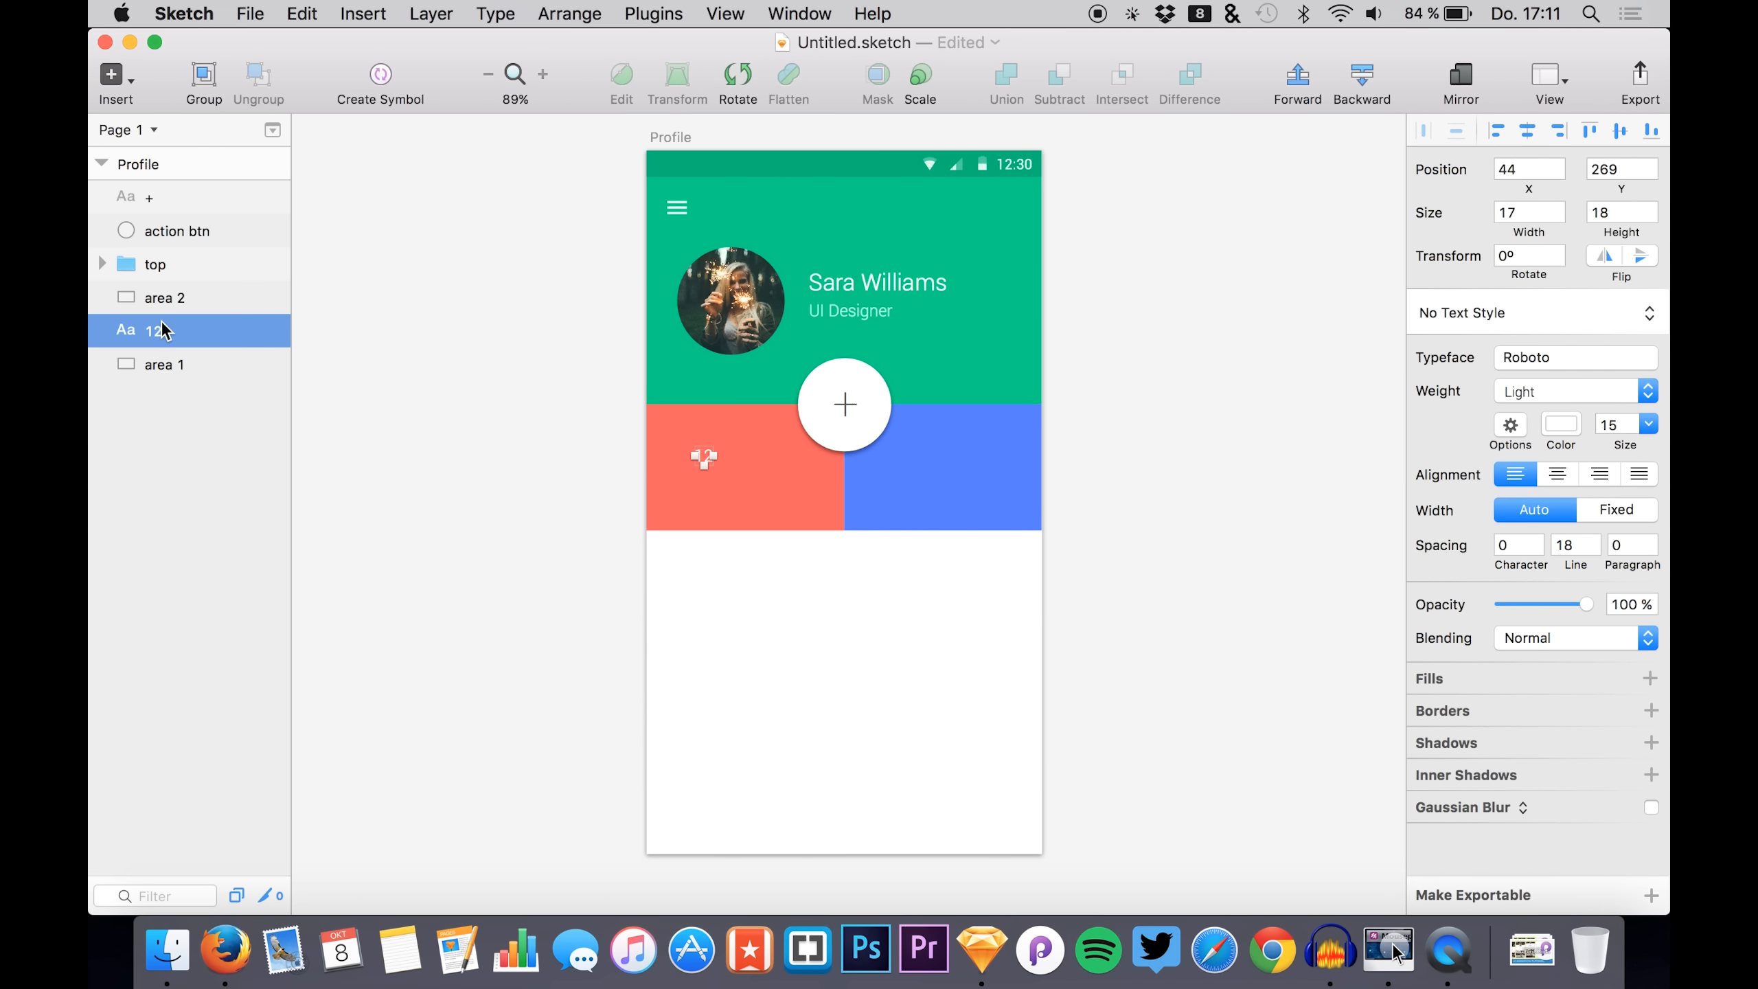
- Set the font size of the "12" text to 37
click(1598, 429)
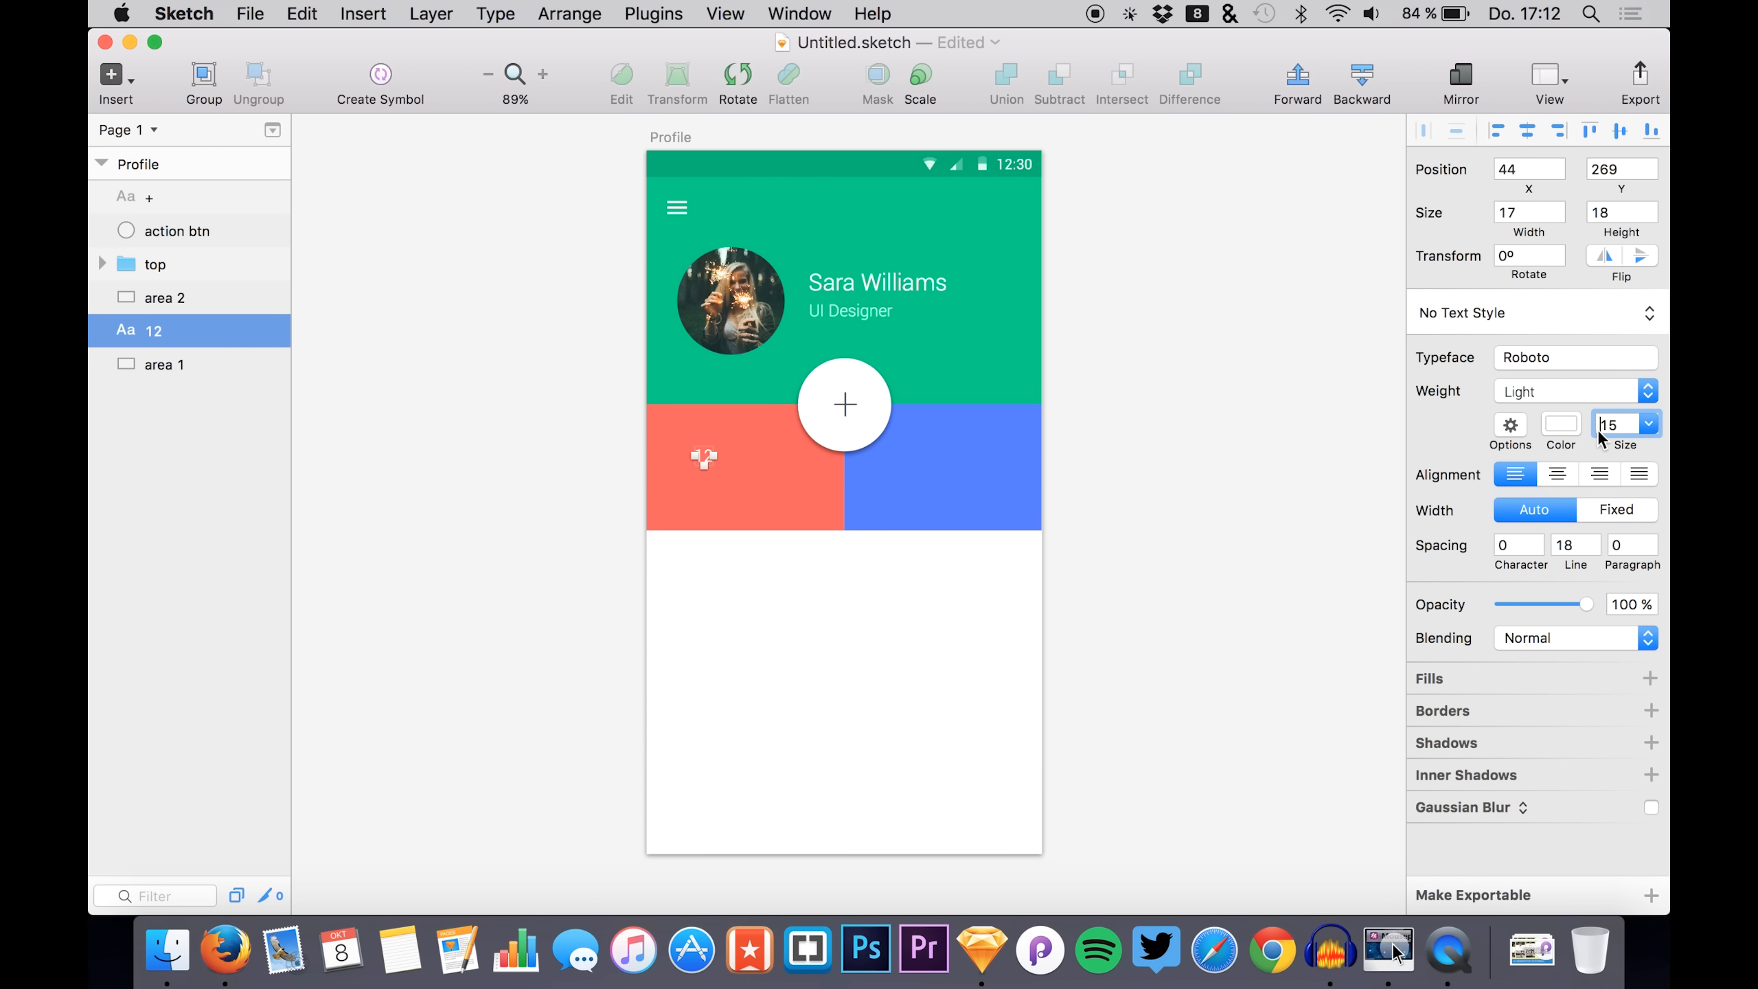
key(Up)
key(Up)
key(Up)
key(Up)
key(Up)
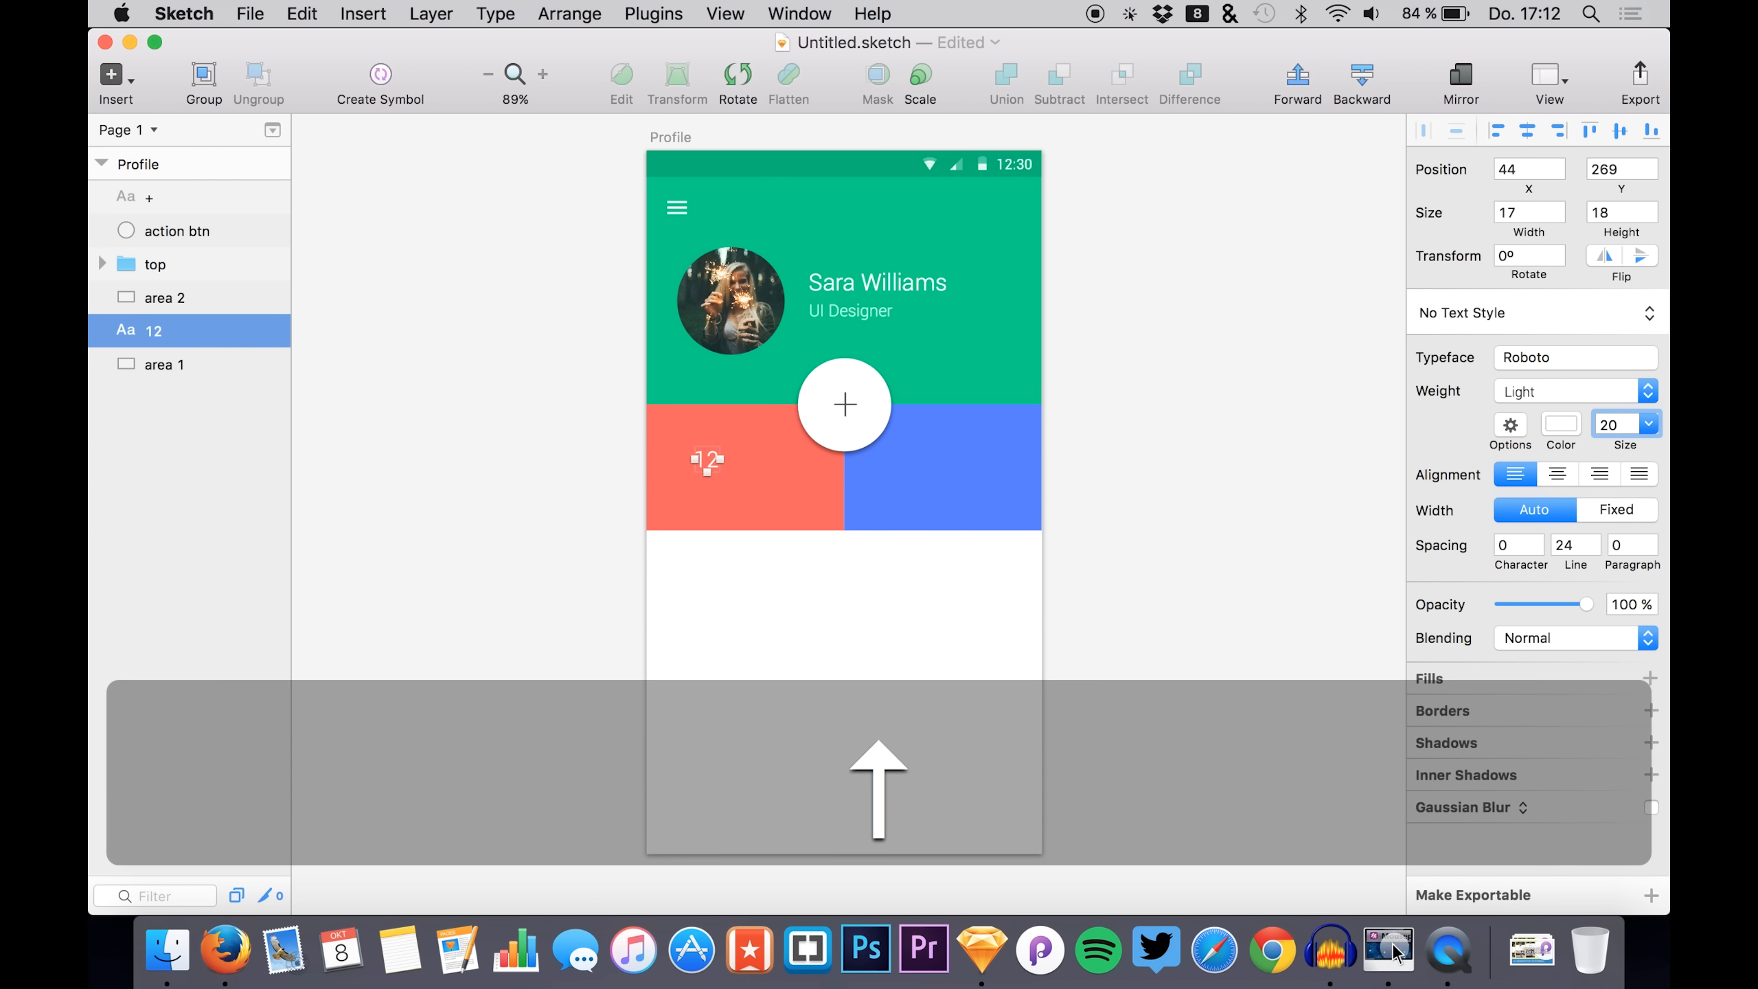
key(Up)
key(Up)
key(Up)
key(Up)
key(Up)
key(Up)
key(Up)
key(Up)
key(Up)
key(Up)
key(Up)
key(Up)
key(Up)
key(Up)
key(Up)
key(Return)
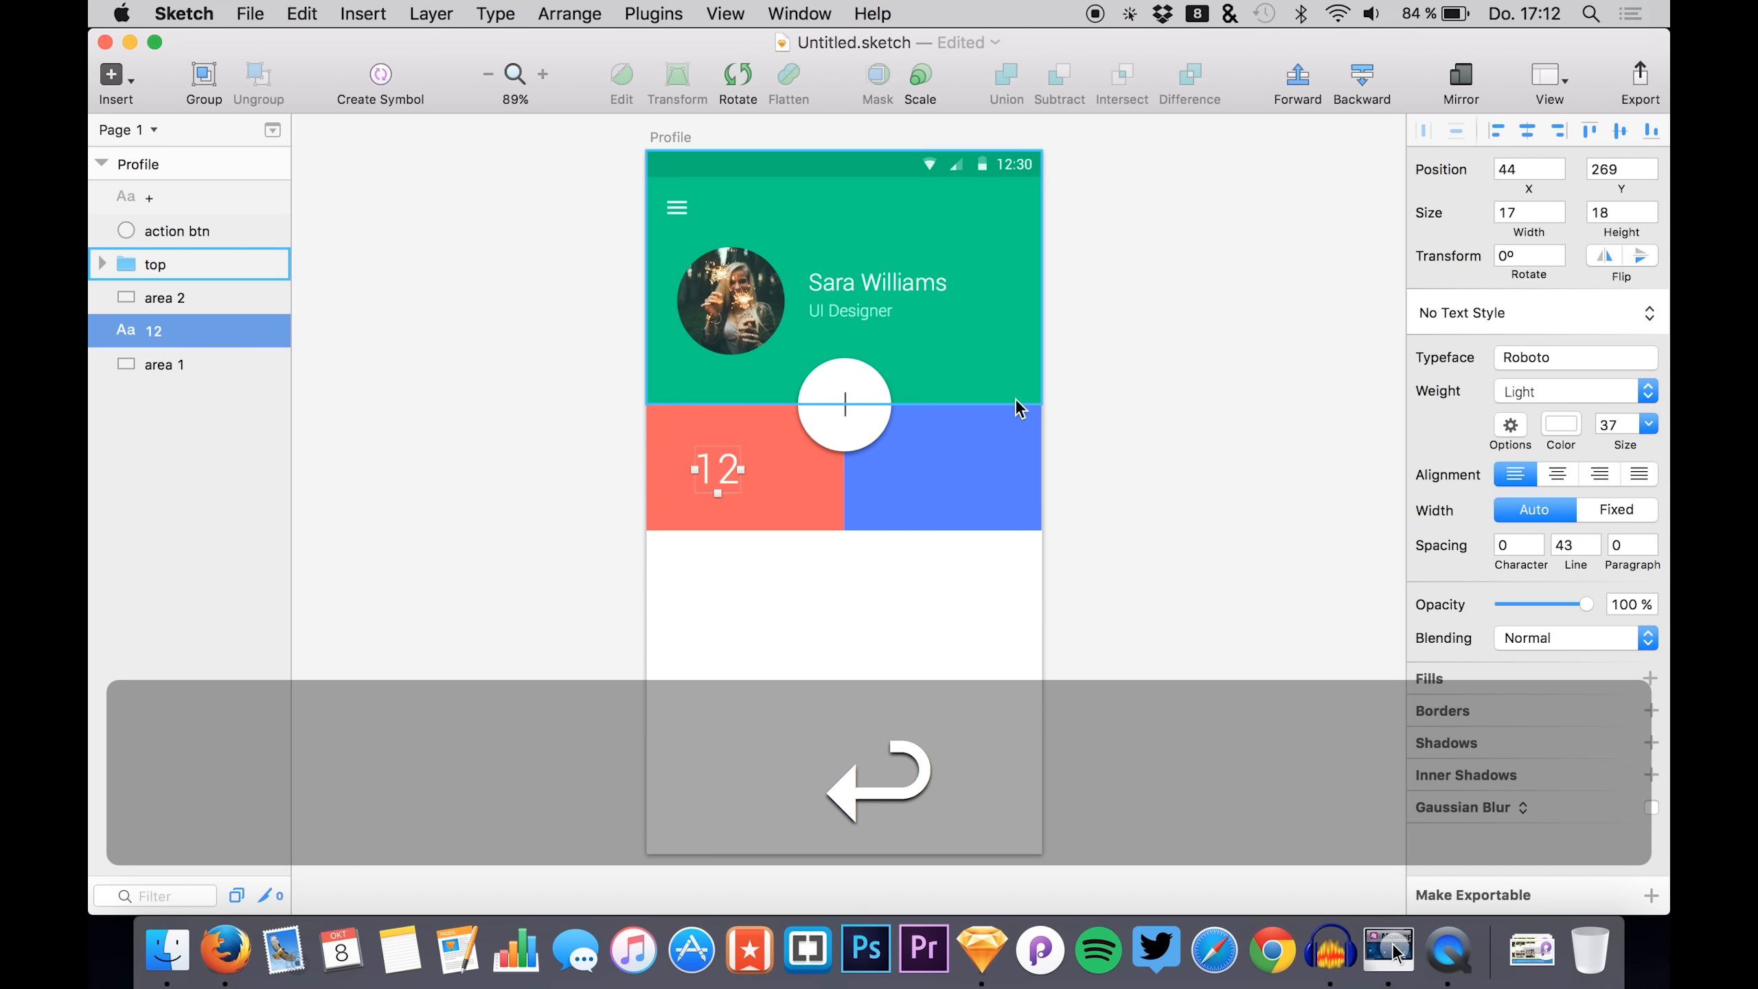
- Duplicate the "12" text and move the copy straight down to Y 309
key(ctrl+c)
key(ctrl+v)
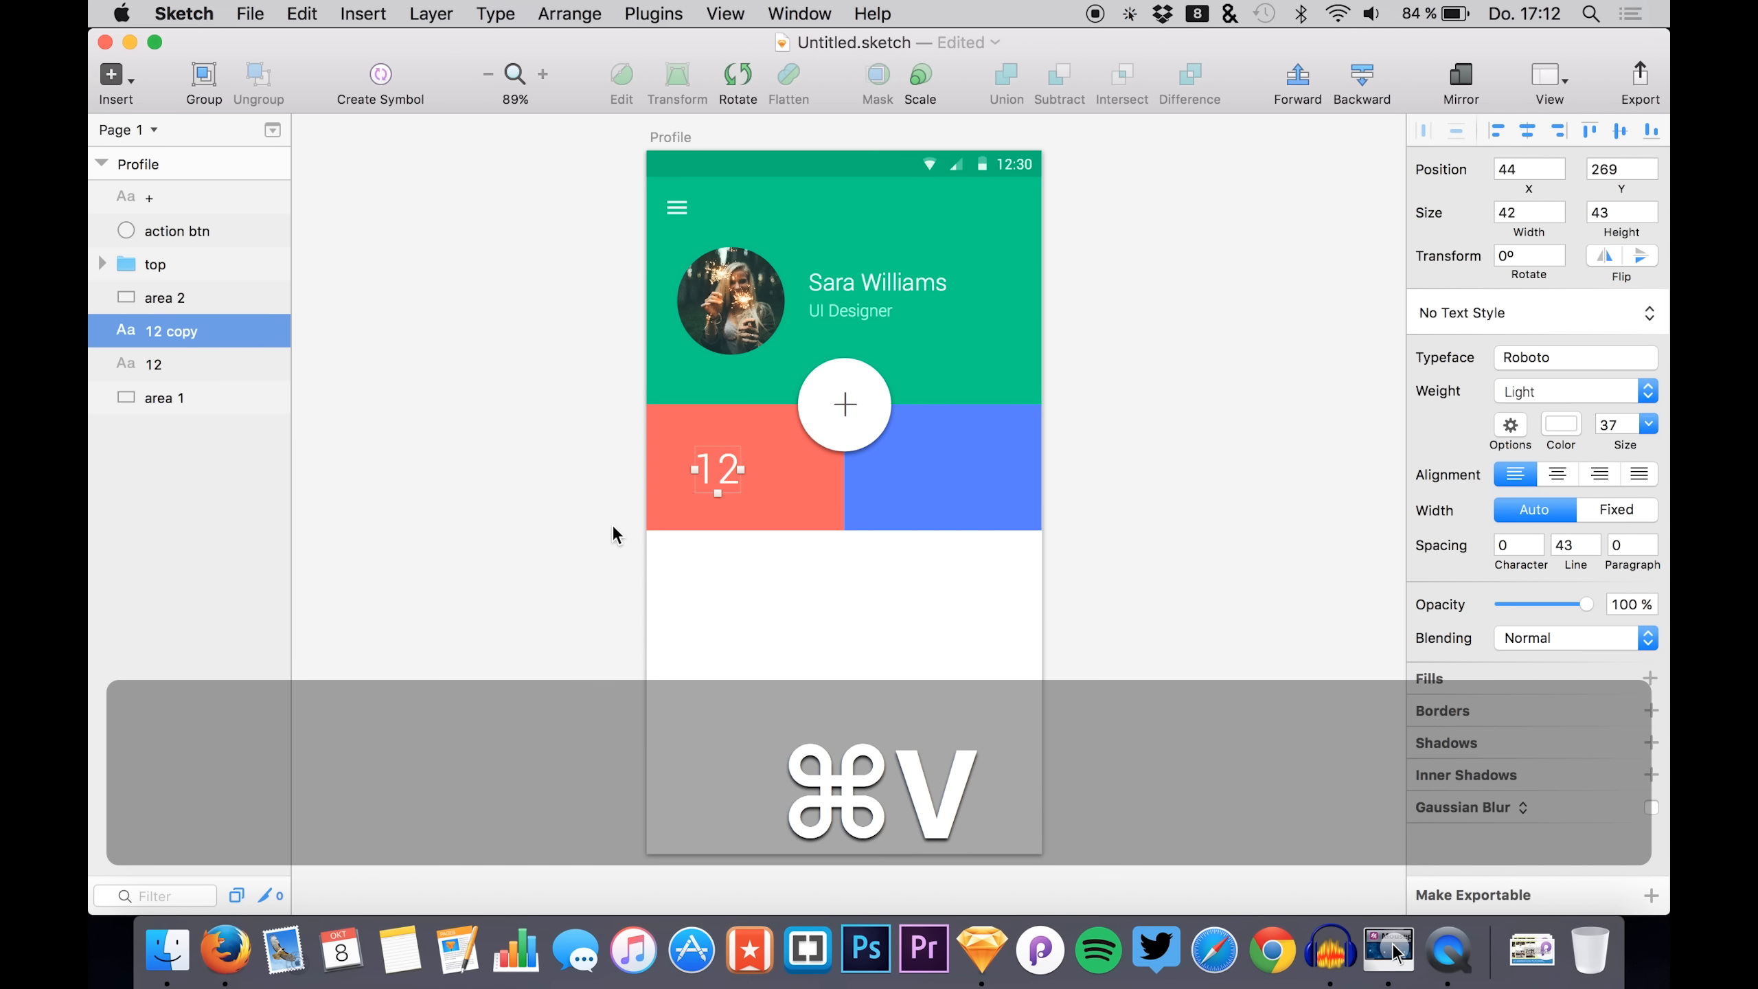
key(shift+Down)
key(shift+Down)
key(shift+Down)
key(shift+Down)
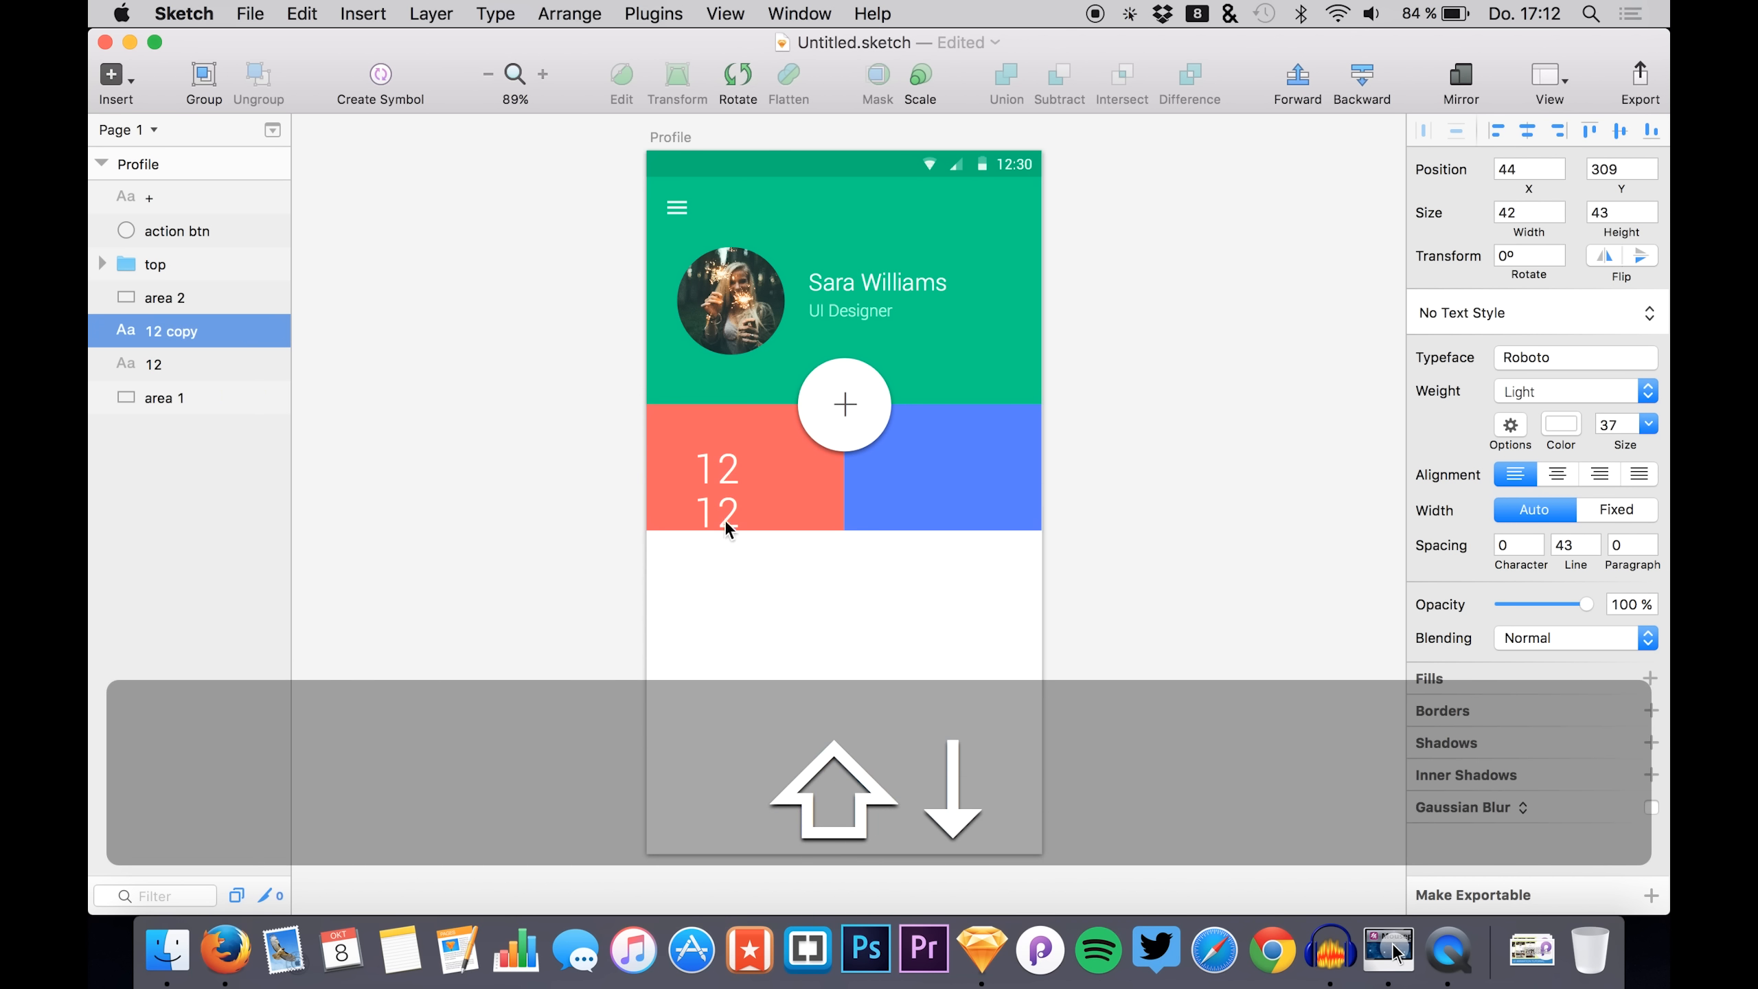
- Replace the text of the lower "12" copy with "remaining tasks"
double_click(716, 511)
text(r)
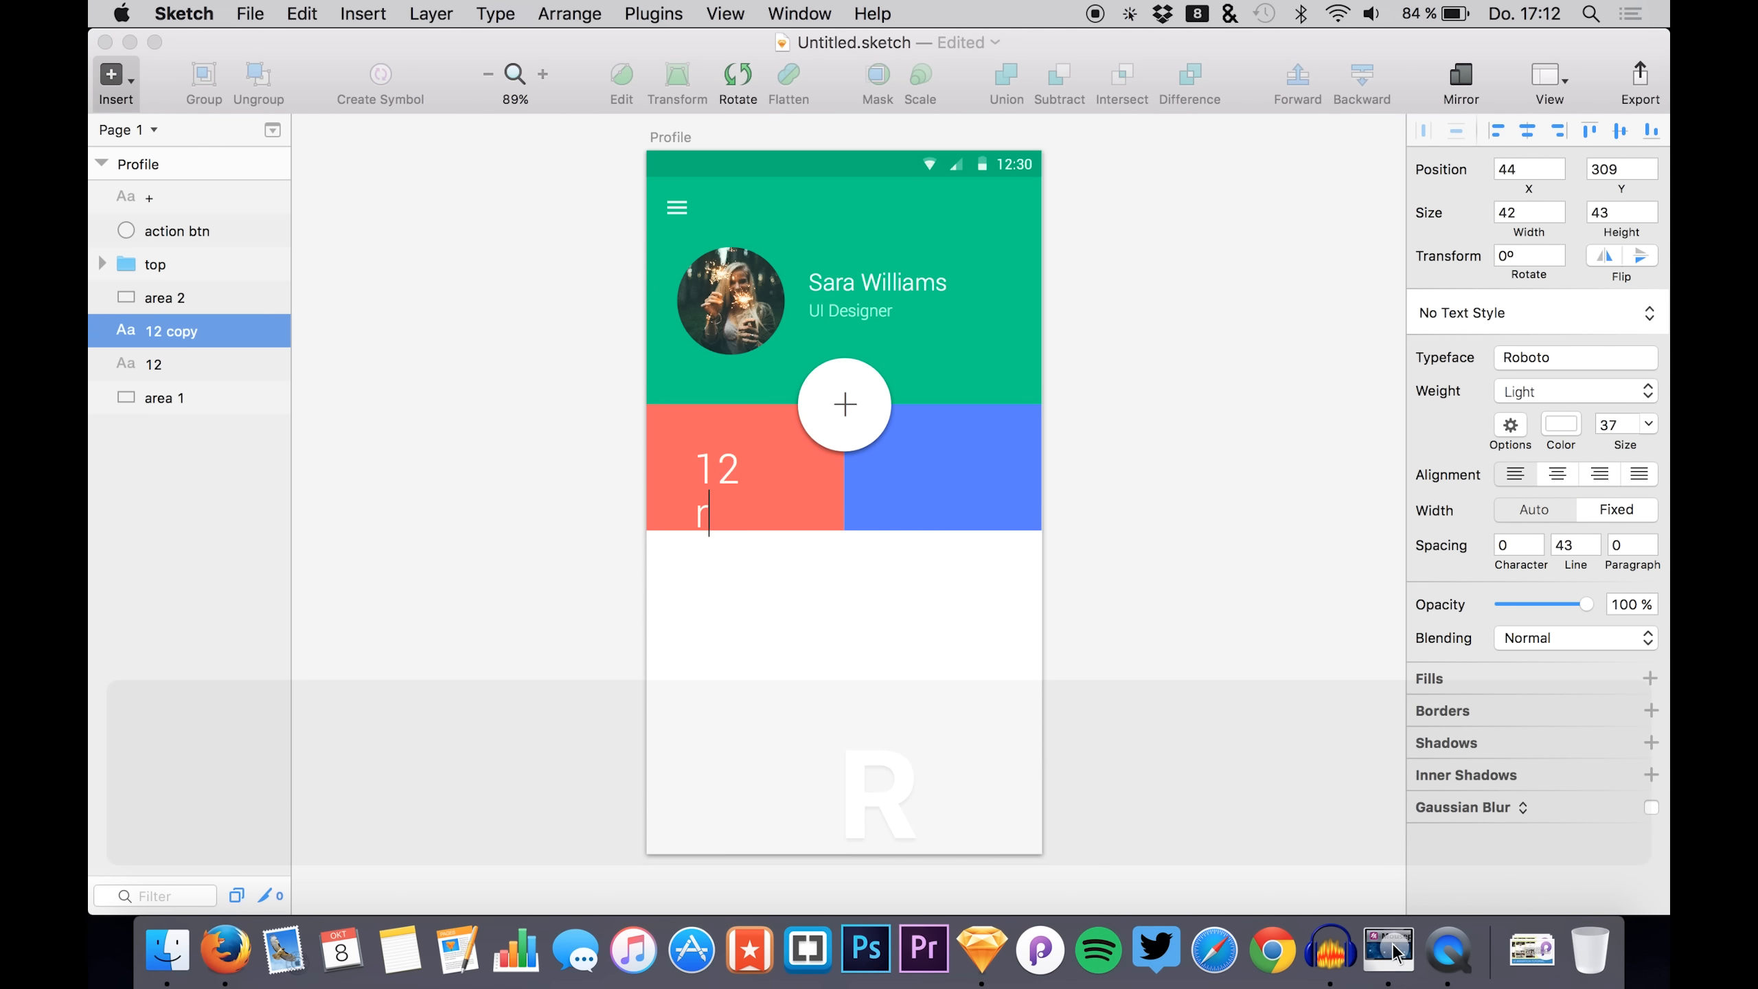
text(emaining tasks)
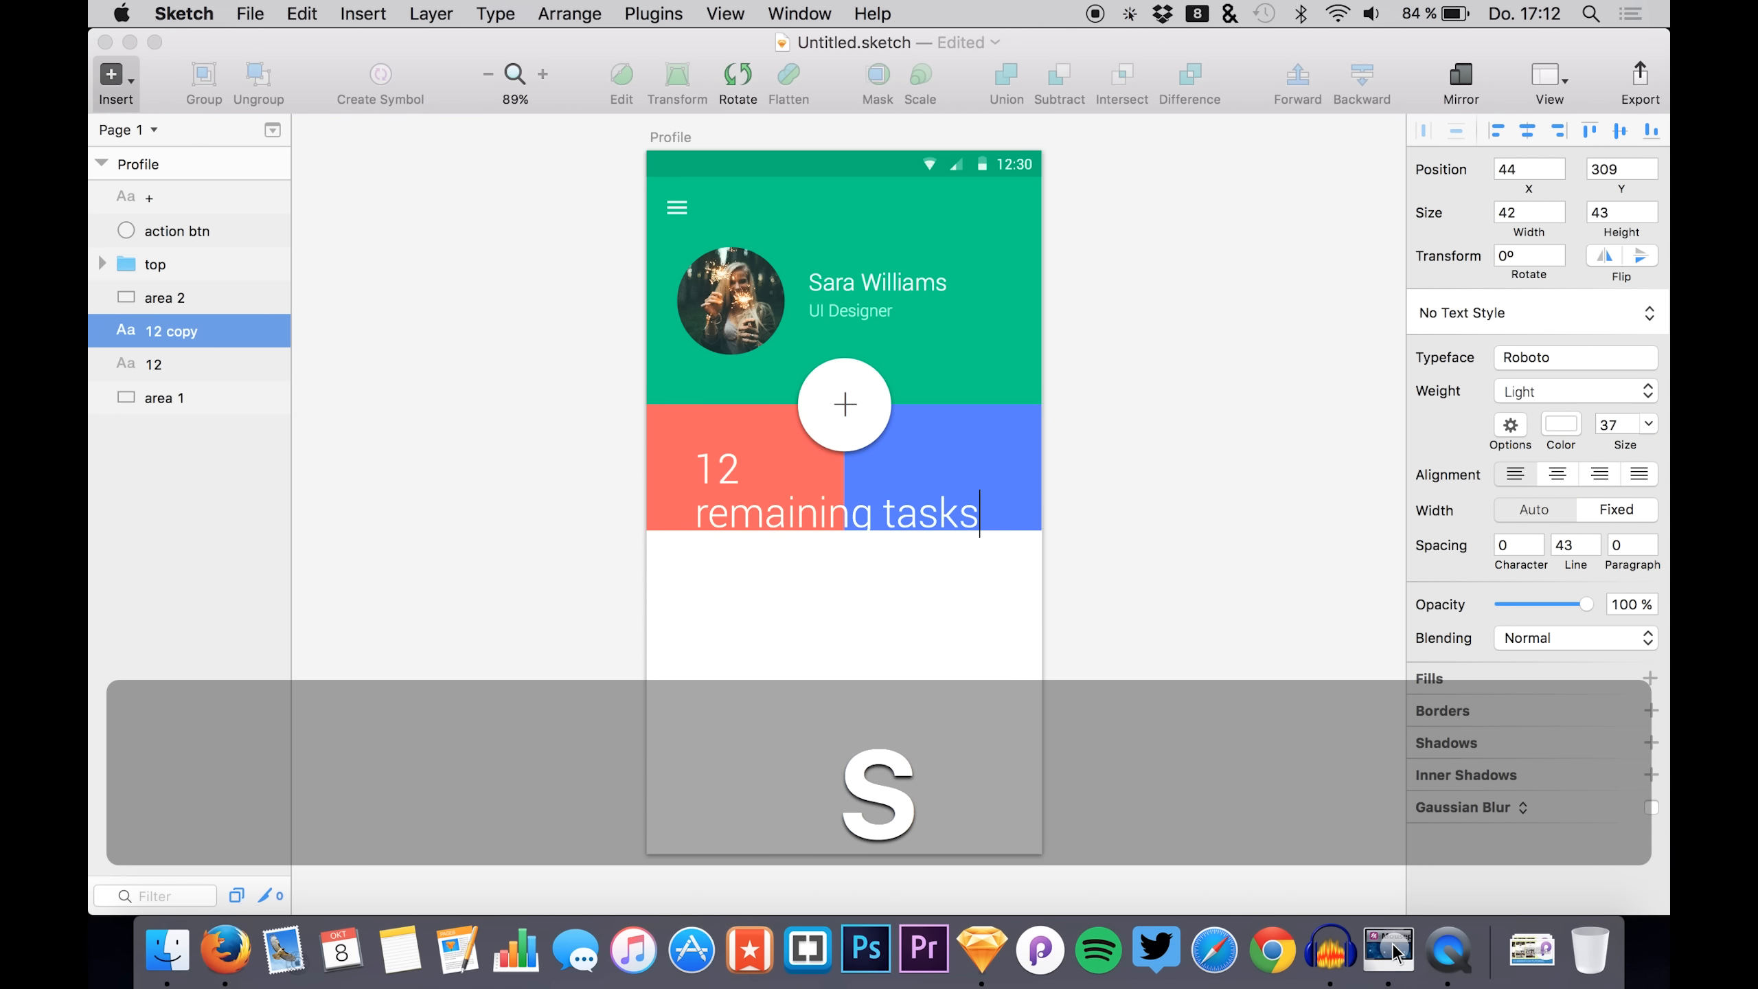
- Set the "remaining tasks" label to font size 13 and place it at X 40, Y 312 on the red area
click(156, 362)
click(164, 337)
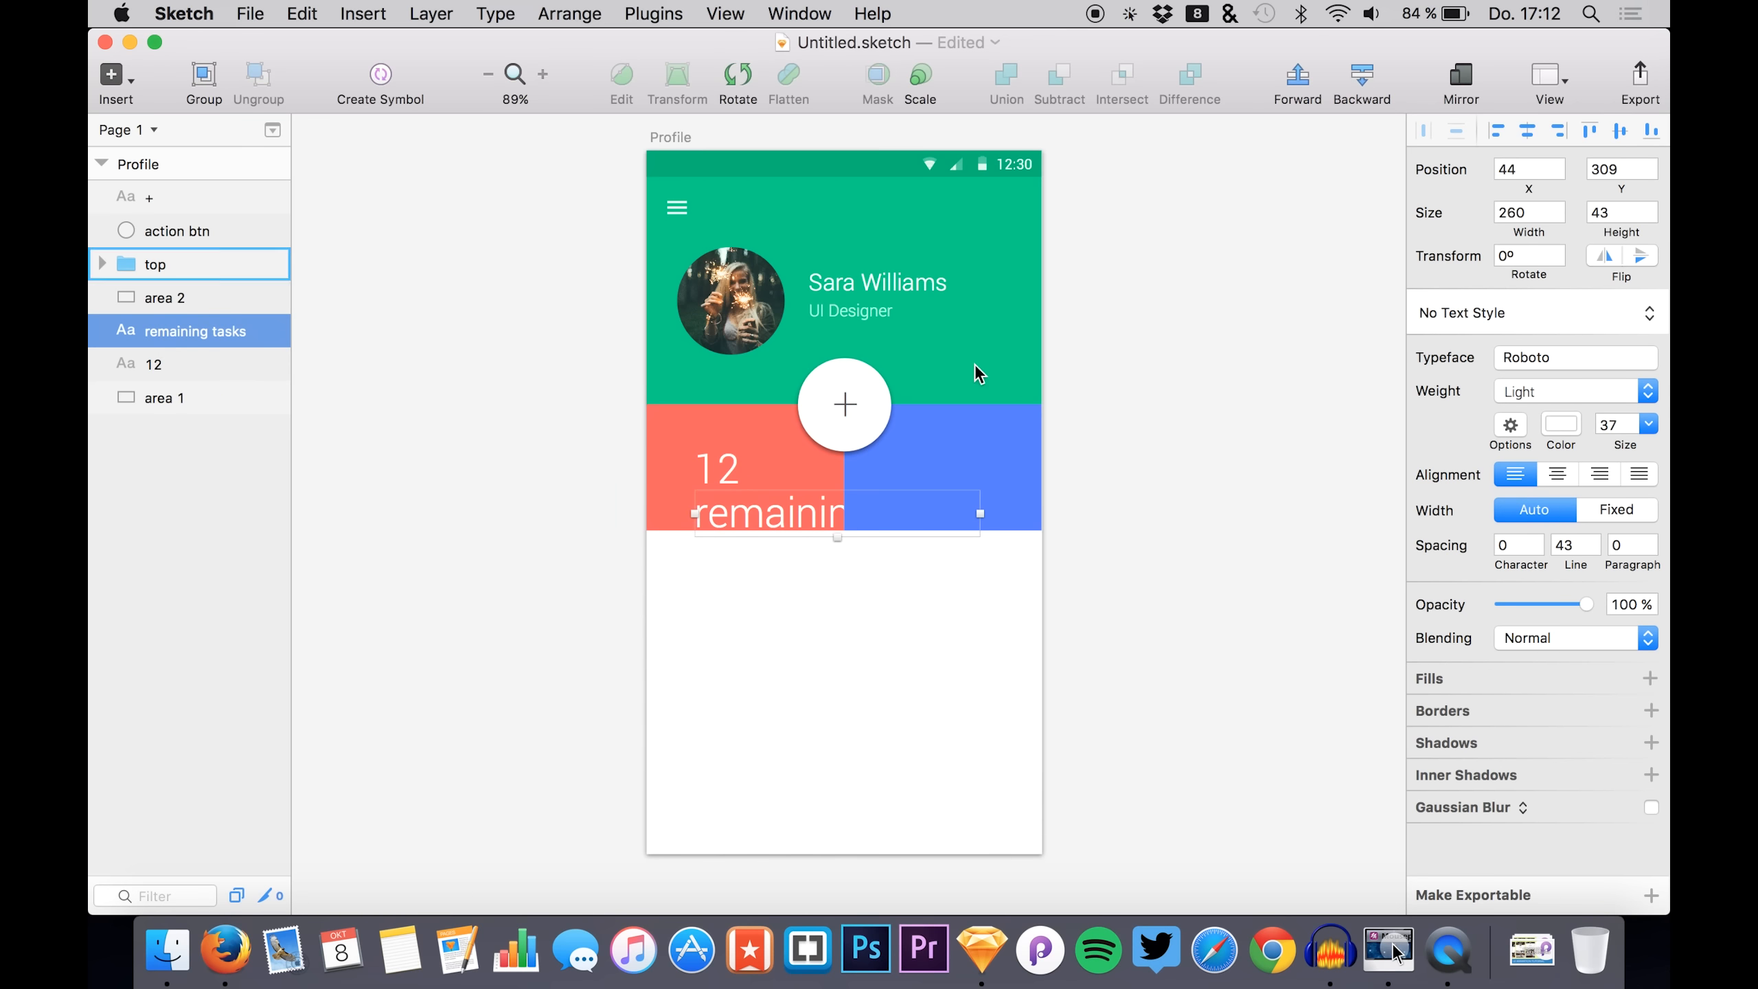
mouse_move(1623, 445)
mouse_down()
mouse_move(1561, 446)
mouse_move(1592, 439)
mouse_up()
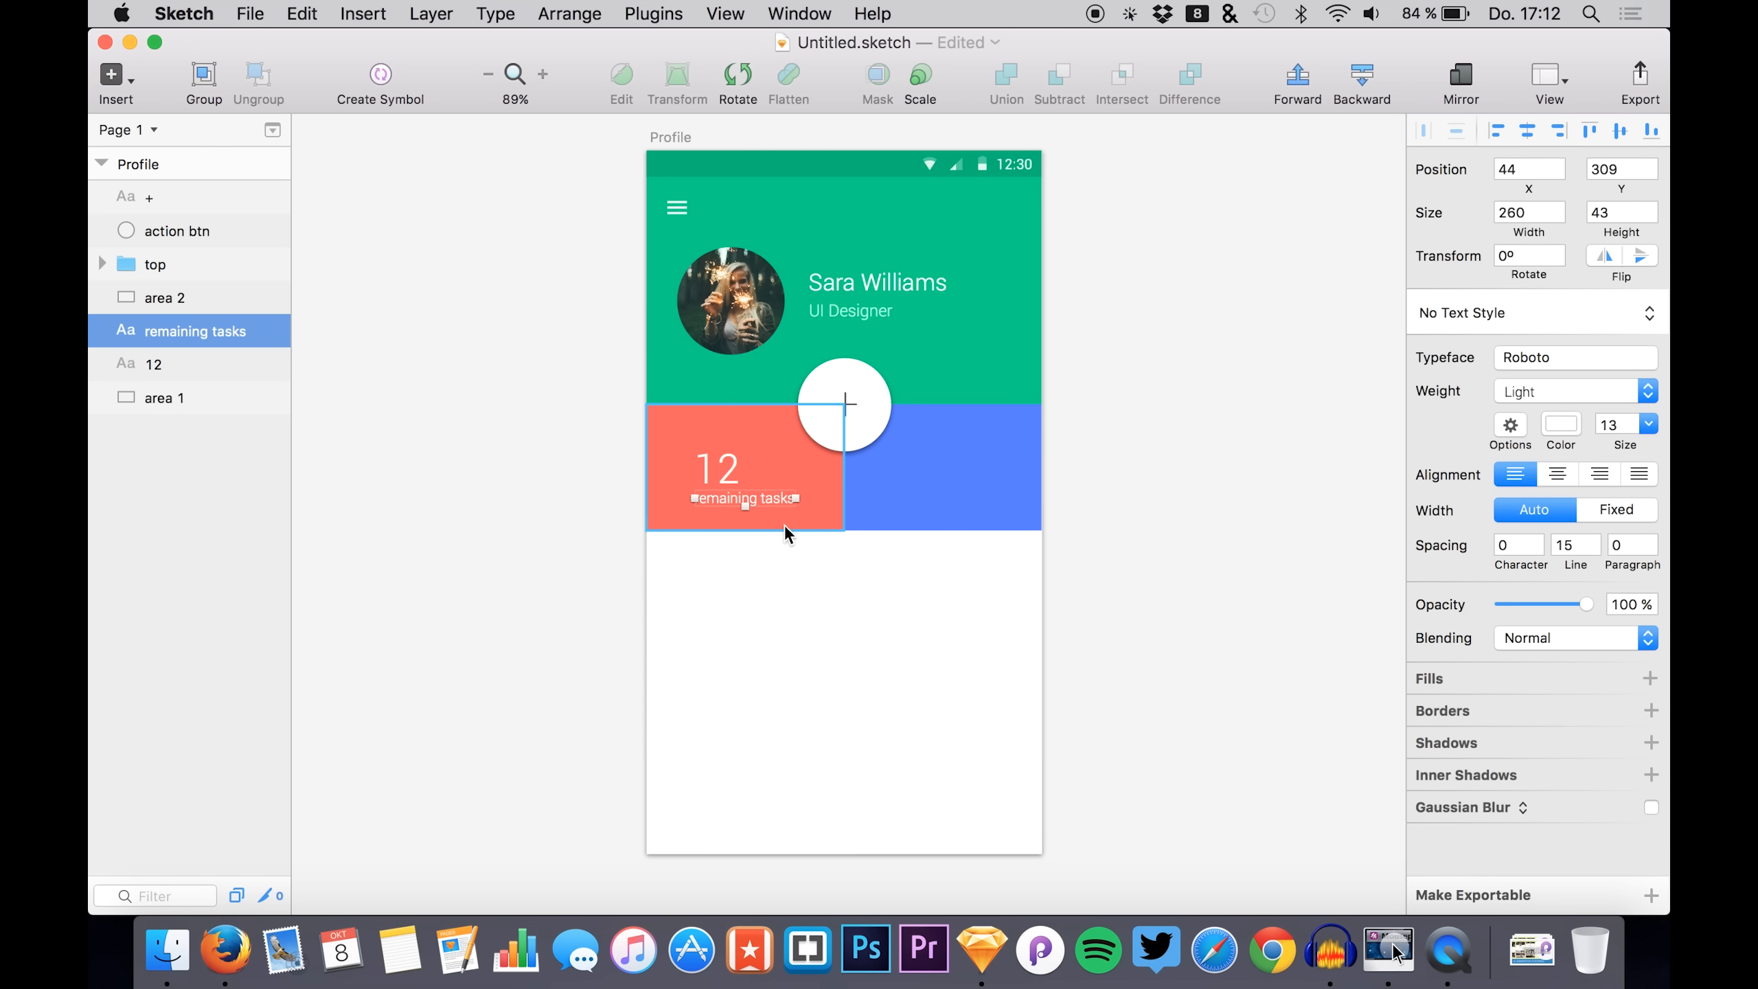
drag(782, 512, 777, 516)
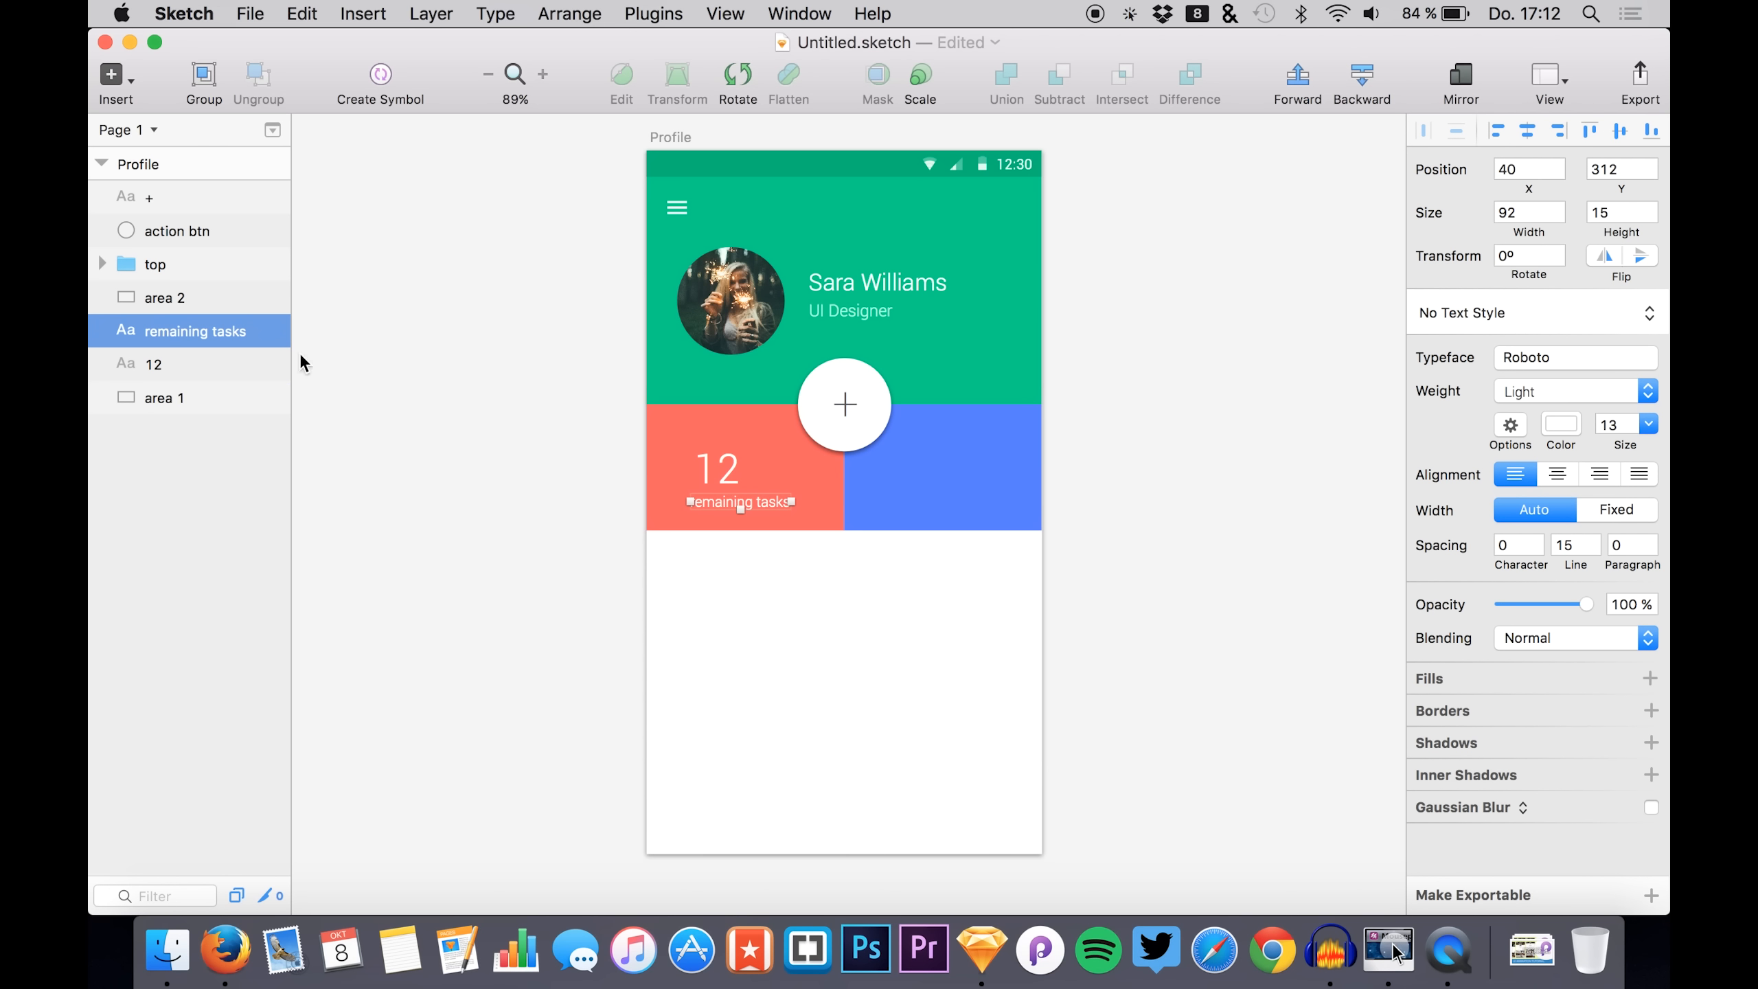
- Move the "12" text to X 65, Y 260, centred above the "remaining tasks" label
click(166, 305)
click(165, 364)
drag(733, 469, 757, 466)
key(Up)
key(Up)
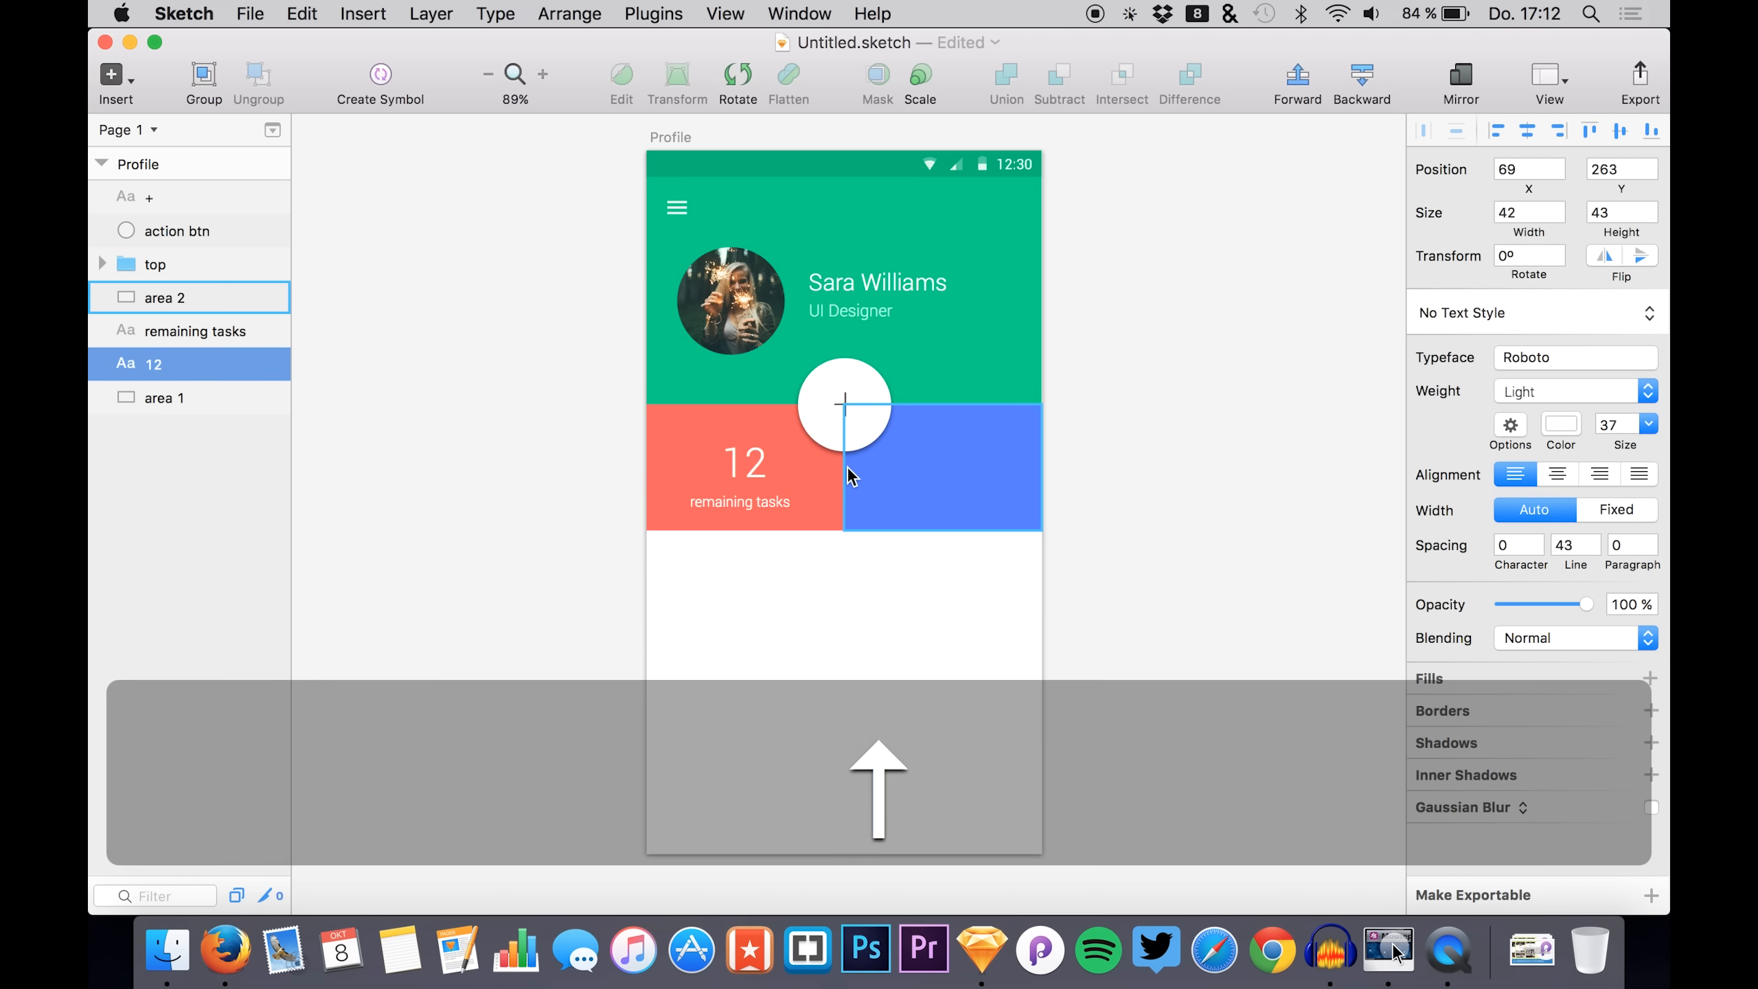
click(142, 324)
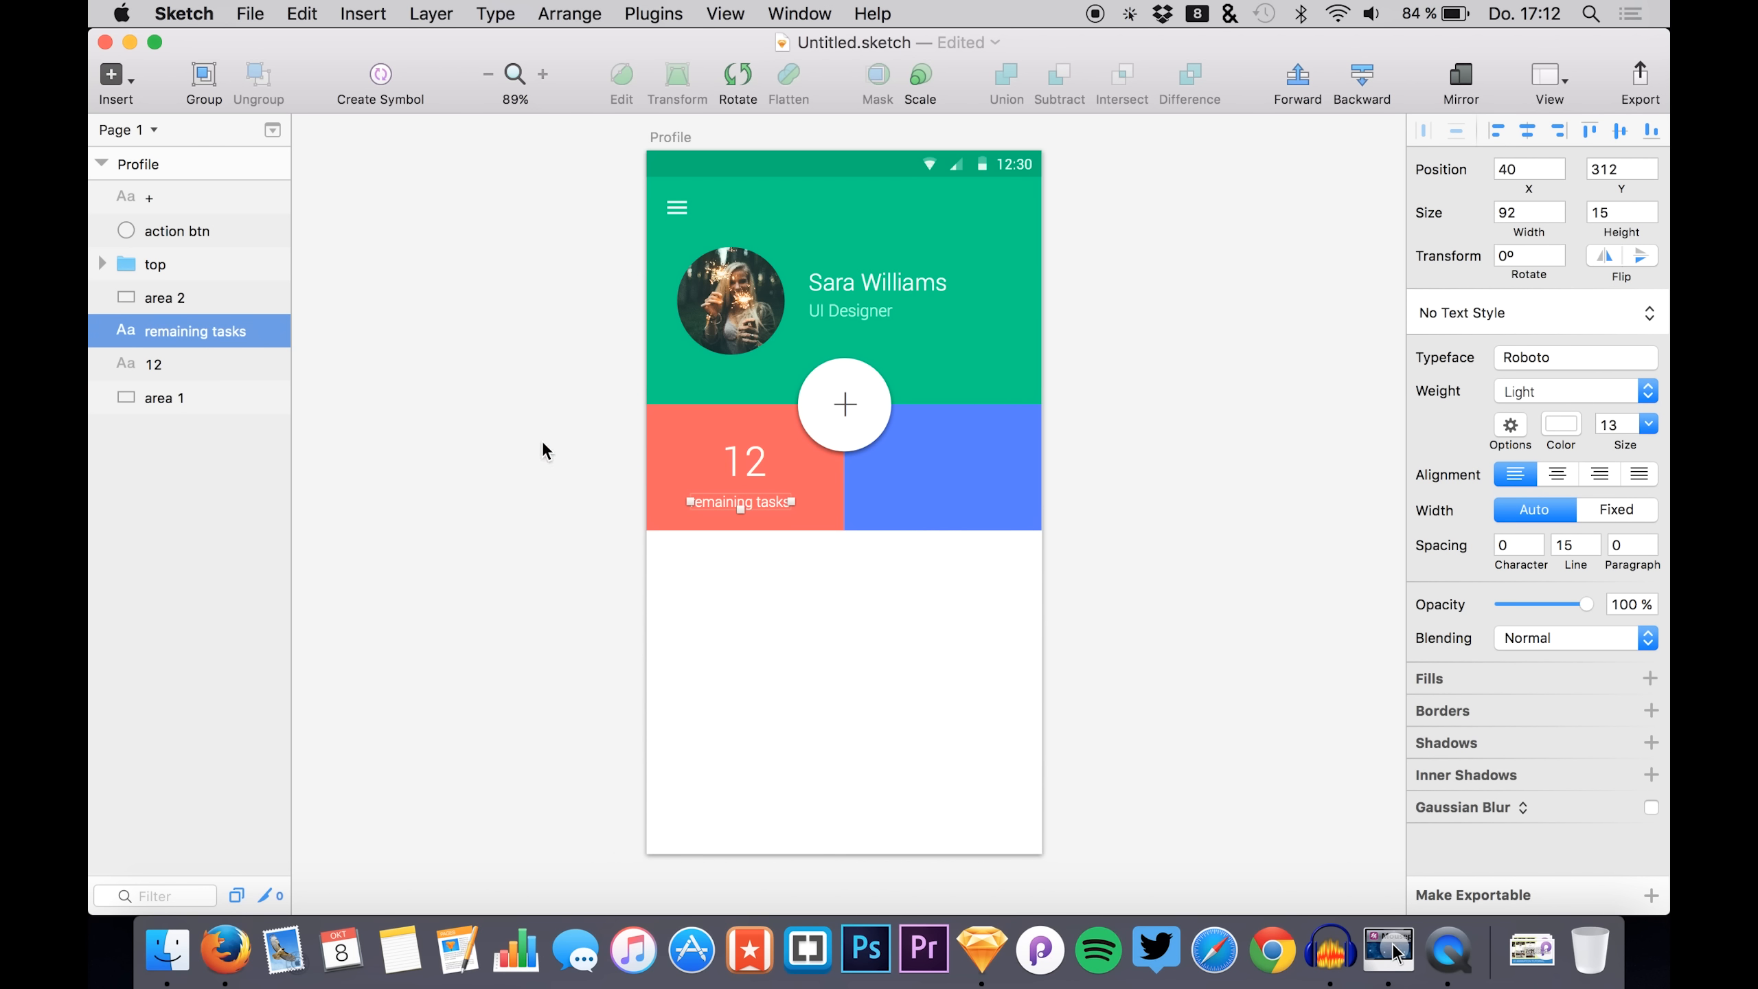
click(181, 368)
drag(742, 457, 737, 458)
key(Up)
key(Up)
key(Up)
key(Up)
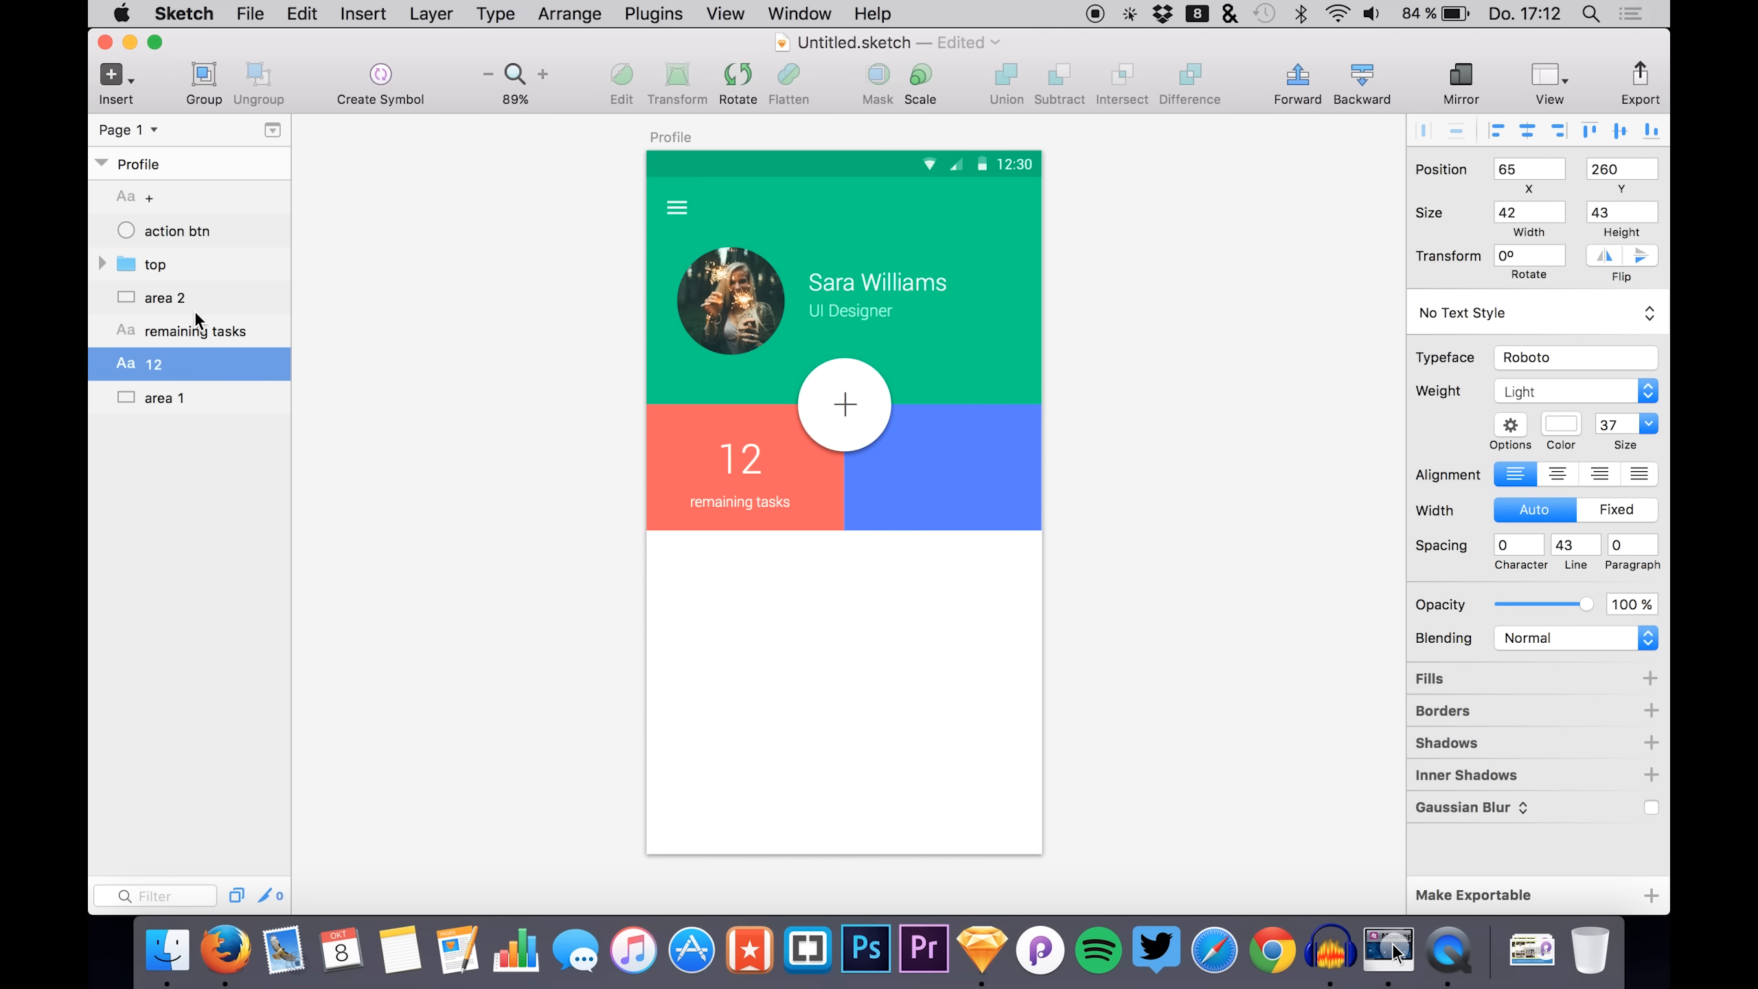
- Nudge the "remaining tasks" label up to Y 305, closer to the "12"
click(169, 341)
key(Up)
key(Up)
key(Up)
key(Up)
key(Up)
key(Up)
key(Up)
key(Up)
key(Up)
key(Up)
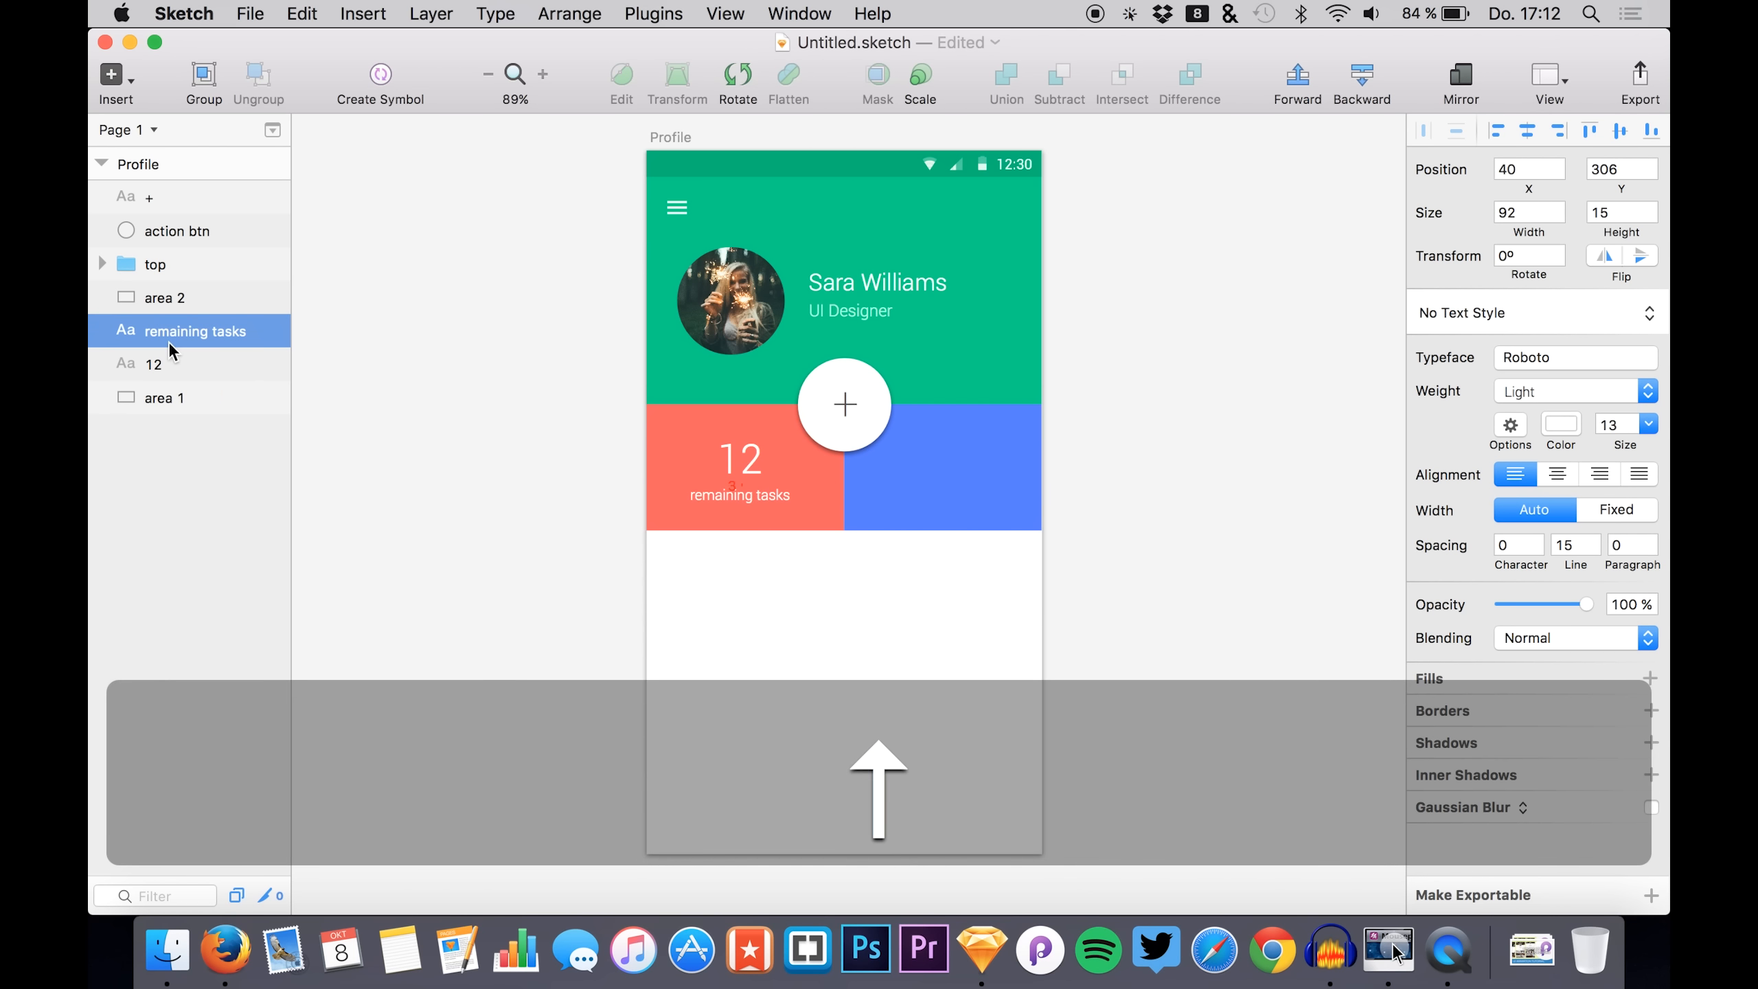
key(Up)
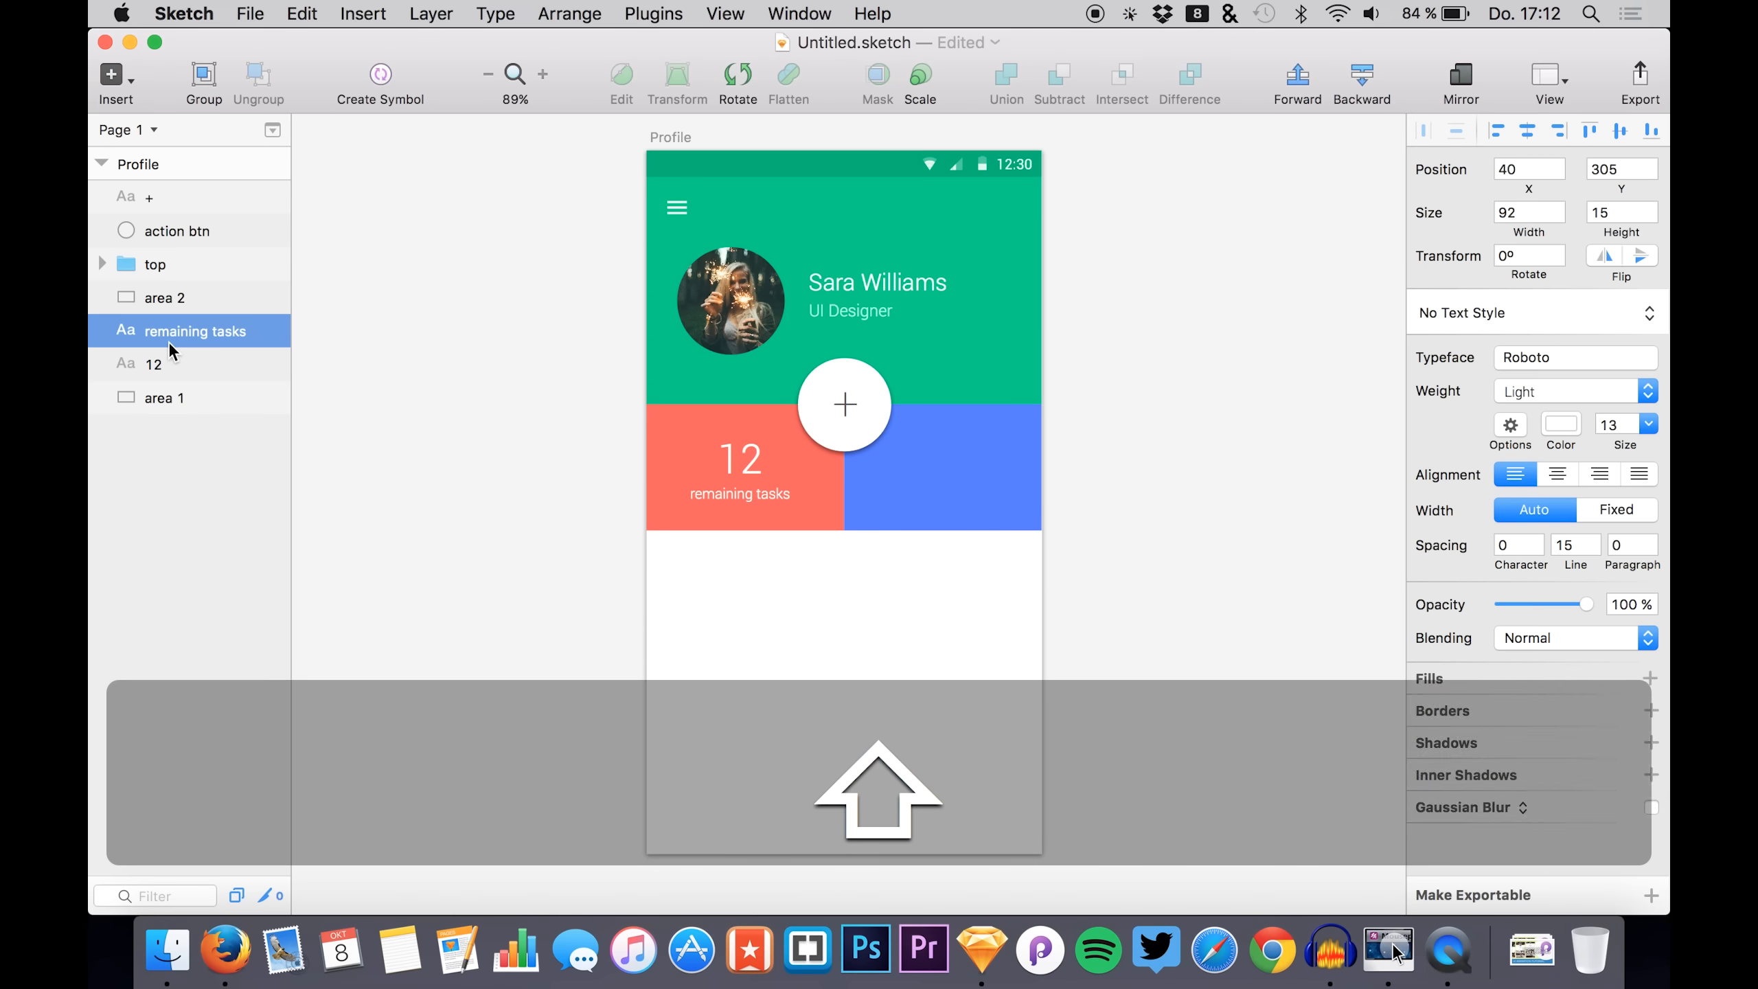
- Copy the "12" and "remaining tasks" texts together, paste them above area 2 in the layer order and centre the copies on the blue area
click(163, 362)
shift+click(171, 320)
key(super+c)
click(154, 306)
key(super+v)
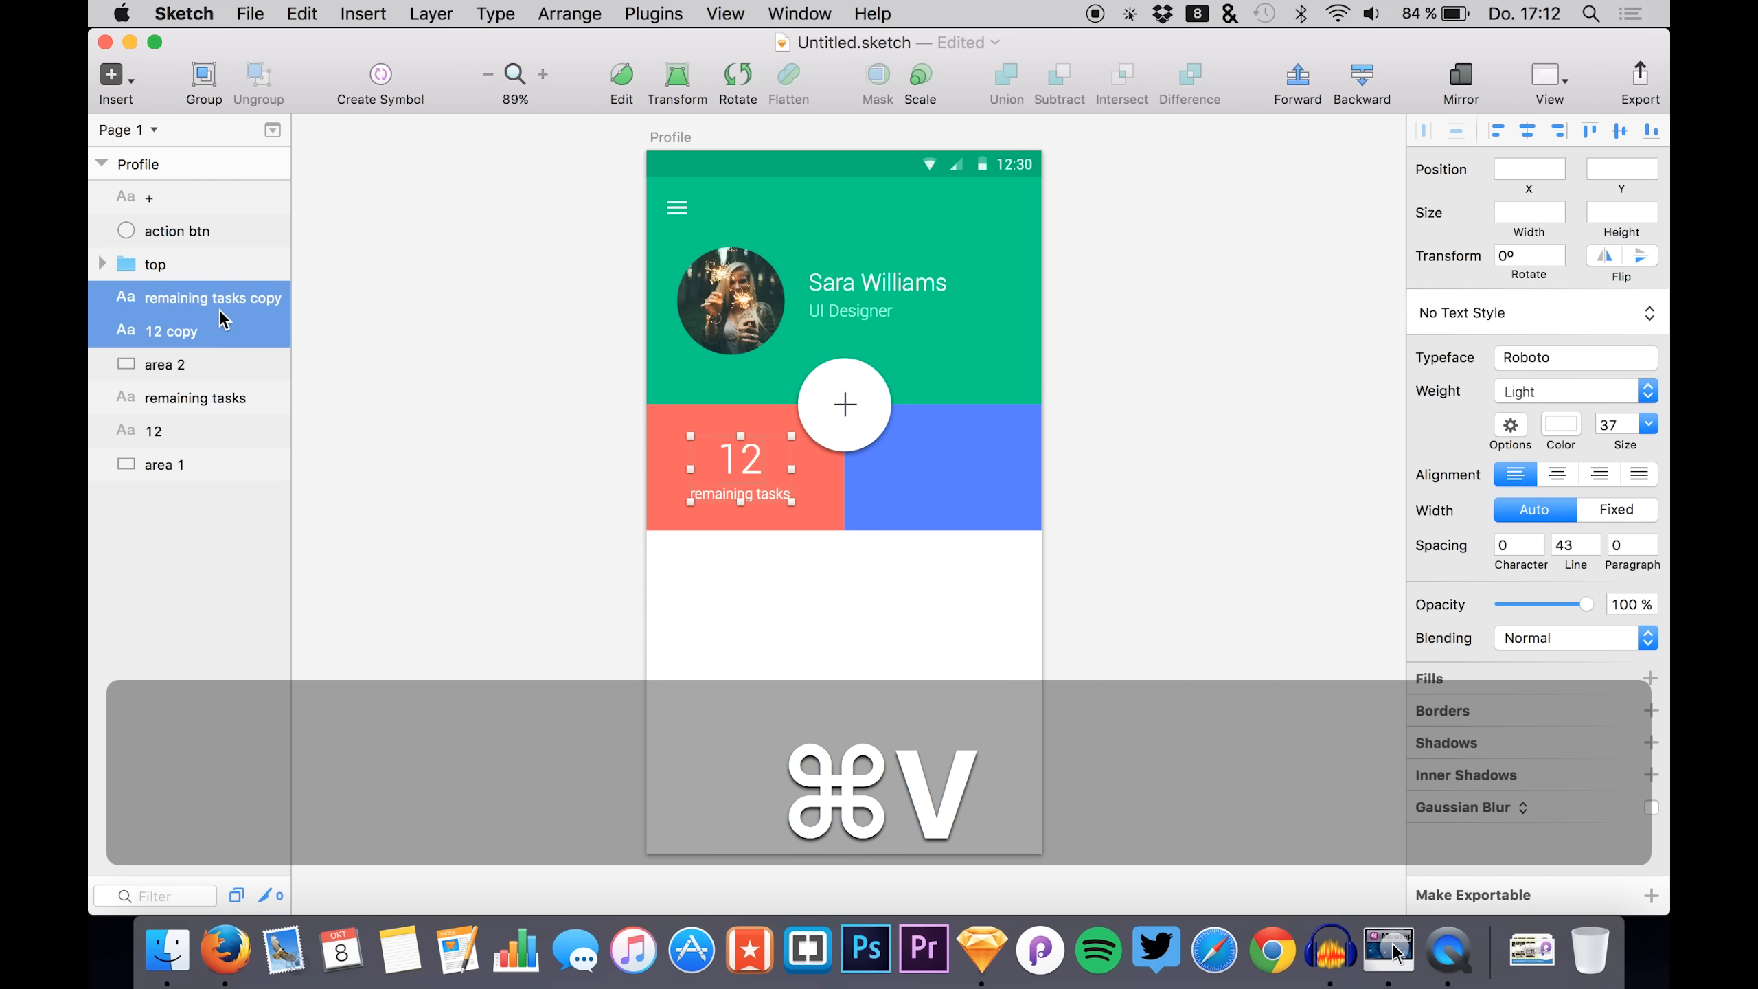
drag(743, 465, 933, 466)
- Change the number on the blue area to "19"
click(191, 406)
click(166, 331)
double_click(942, 465)
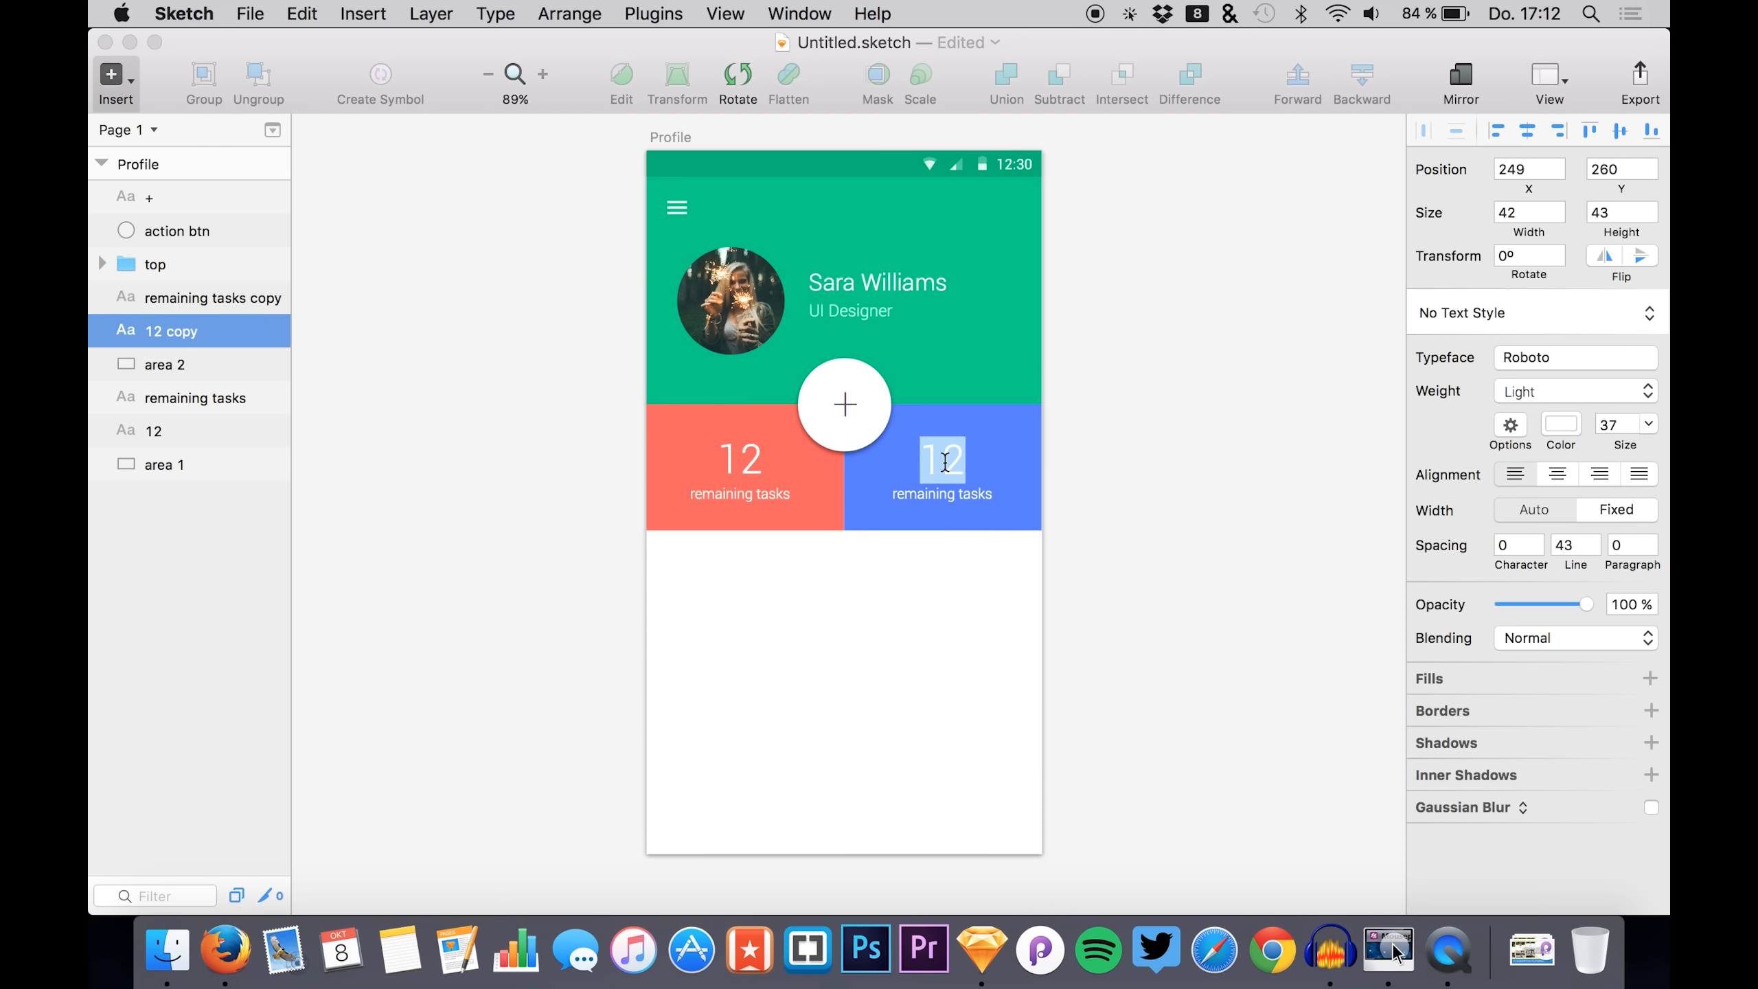
text(19)
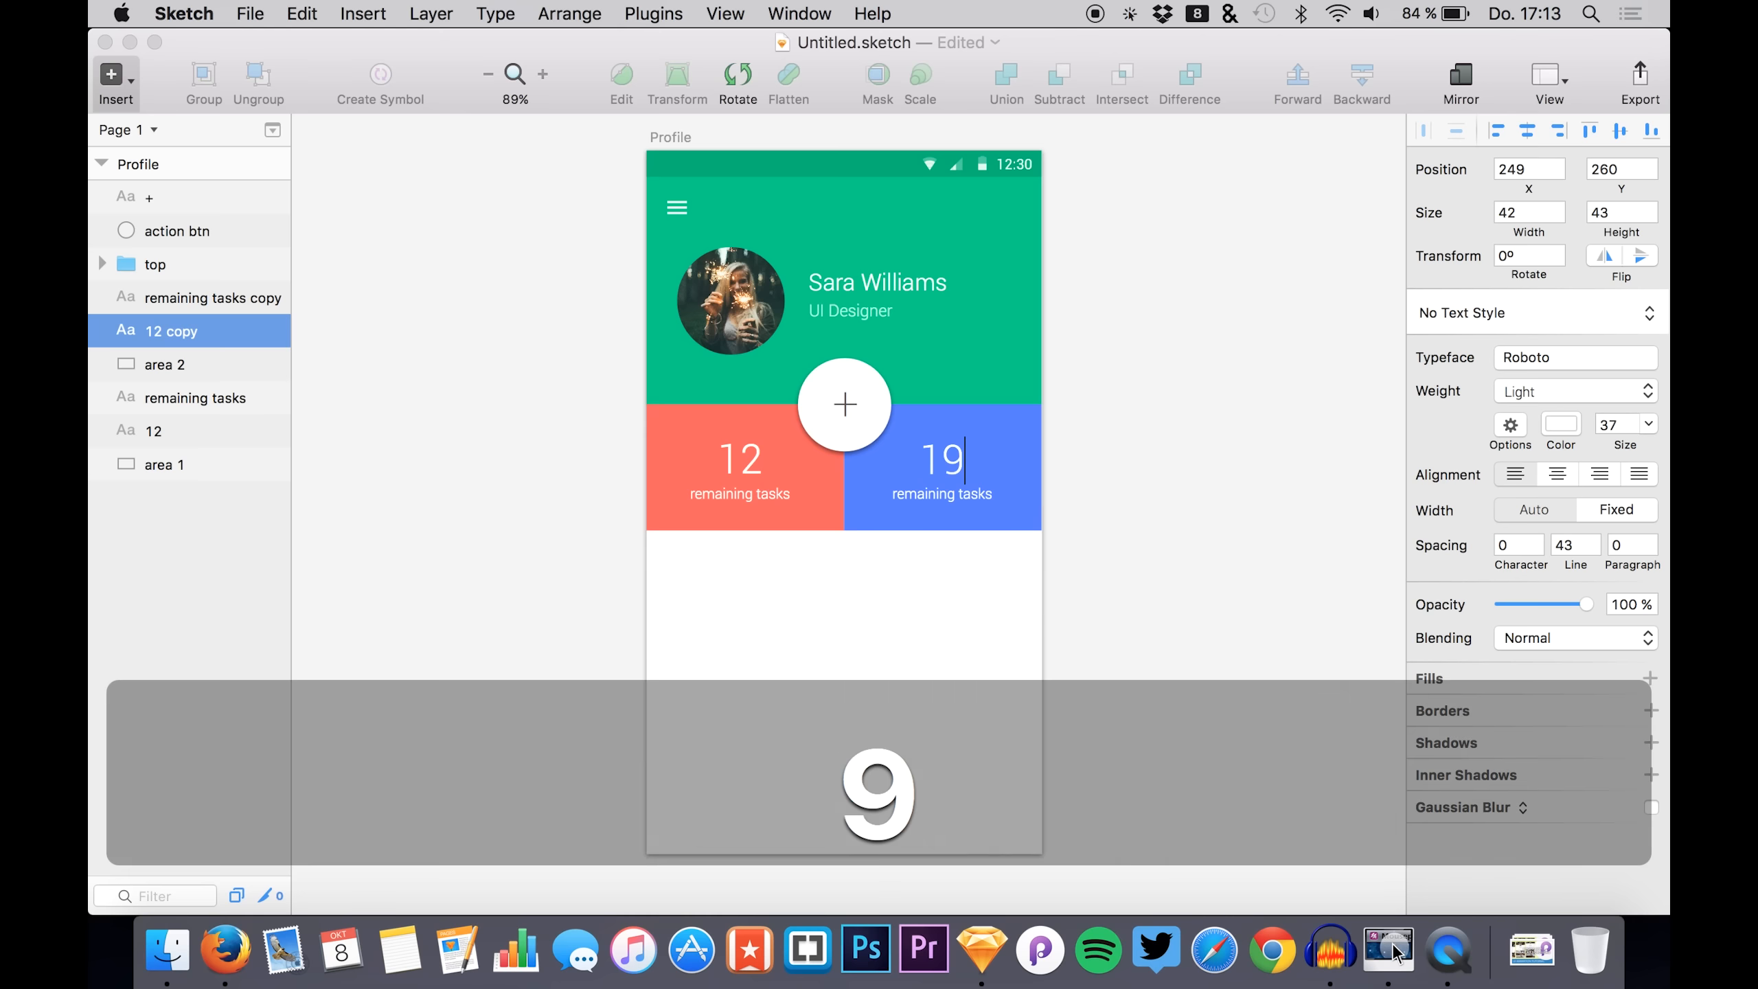
click(640, 483)
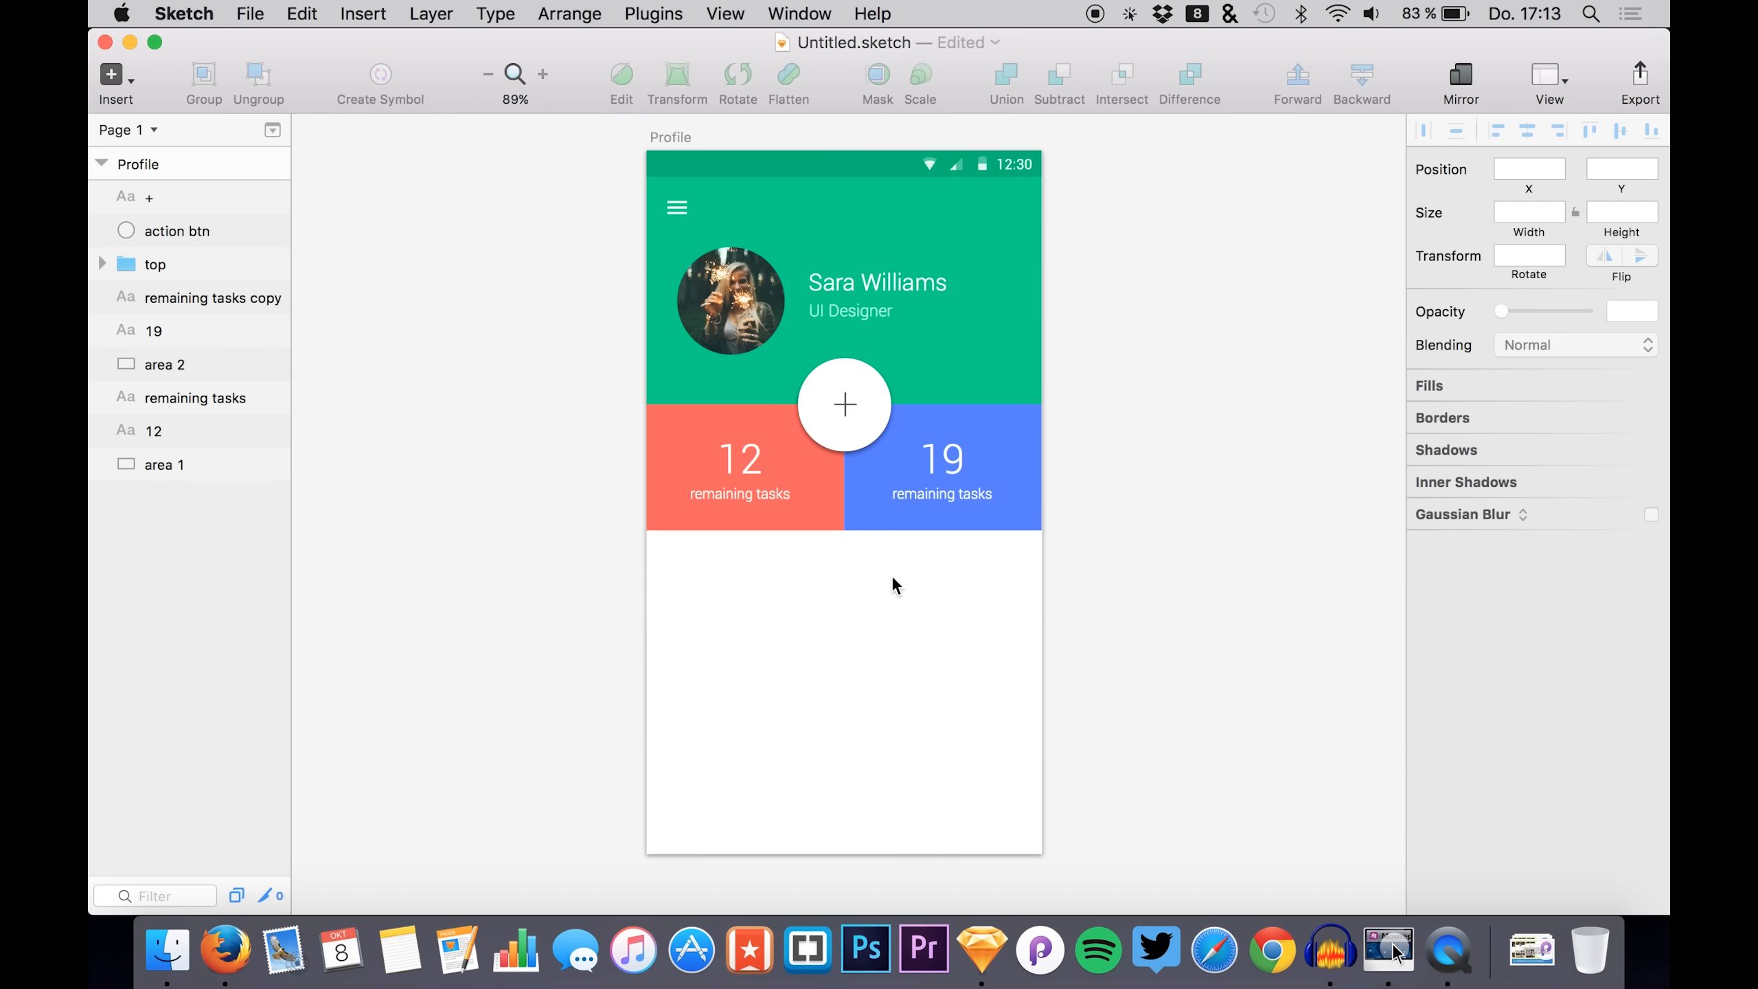
- Change the label under the "19" to "completed tasks"
double_click(921, 495)
text(completed)
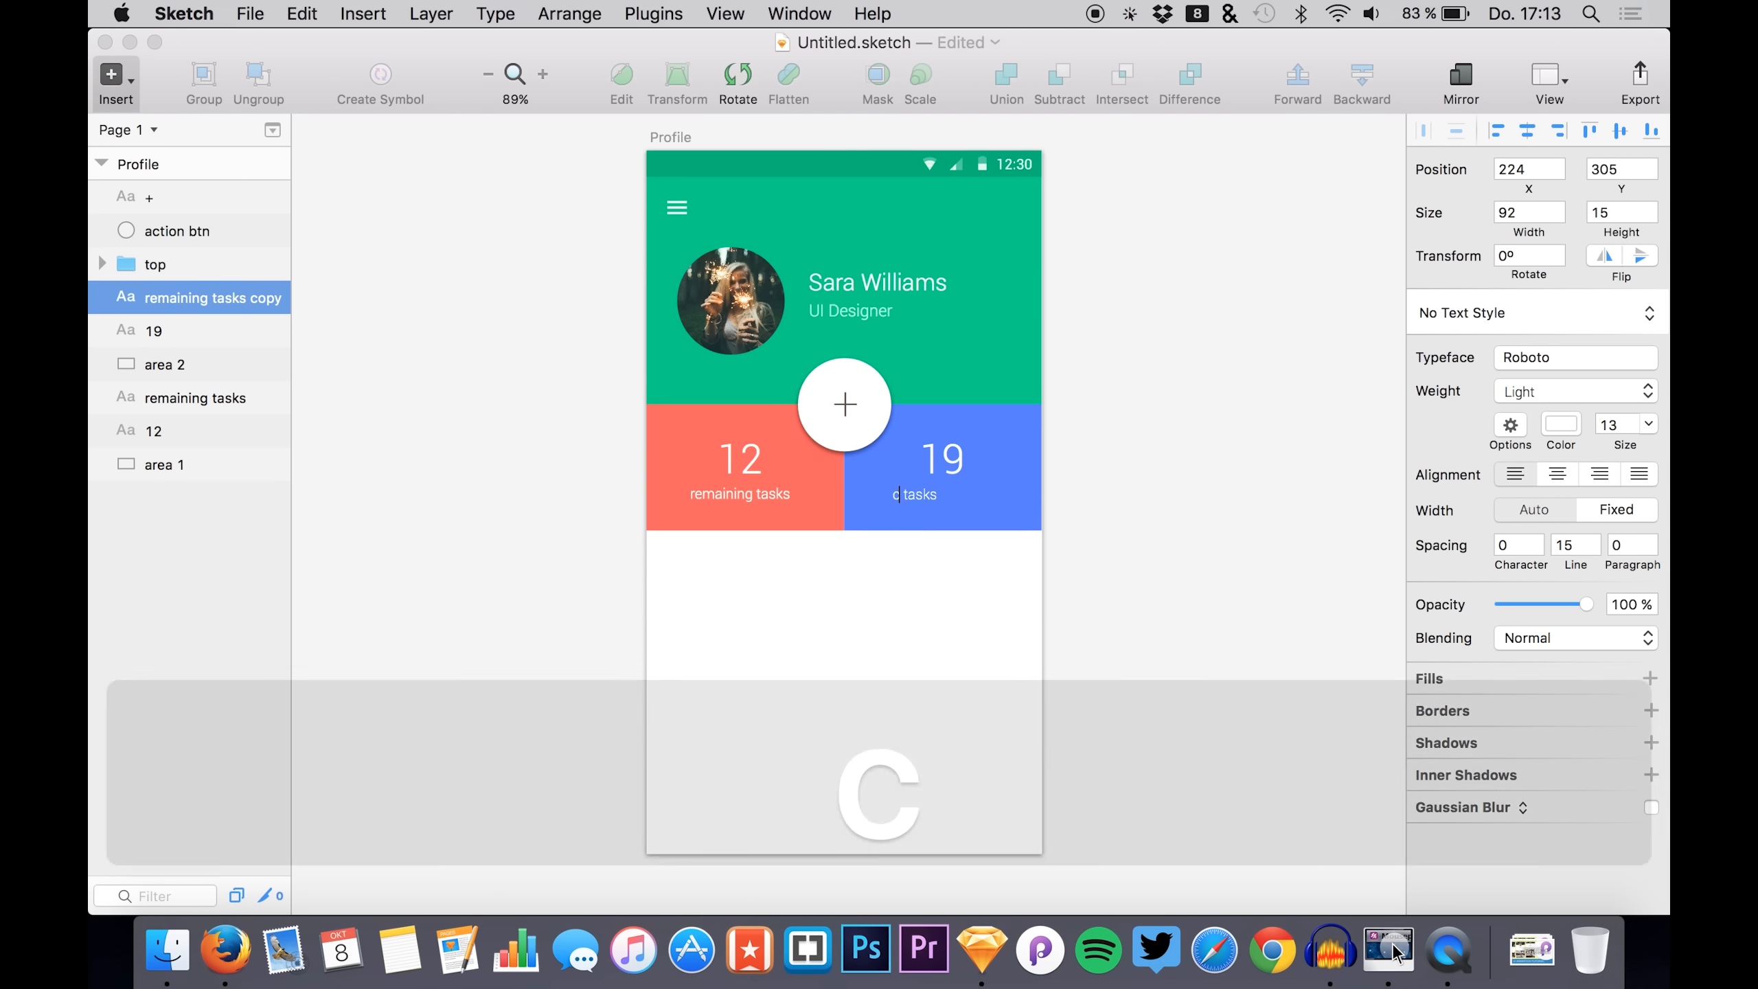
click(1119, 490)
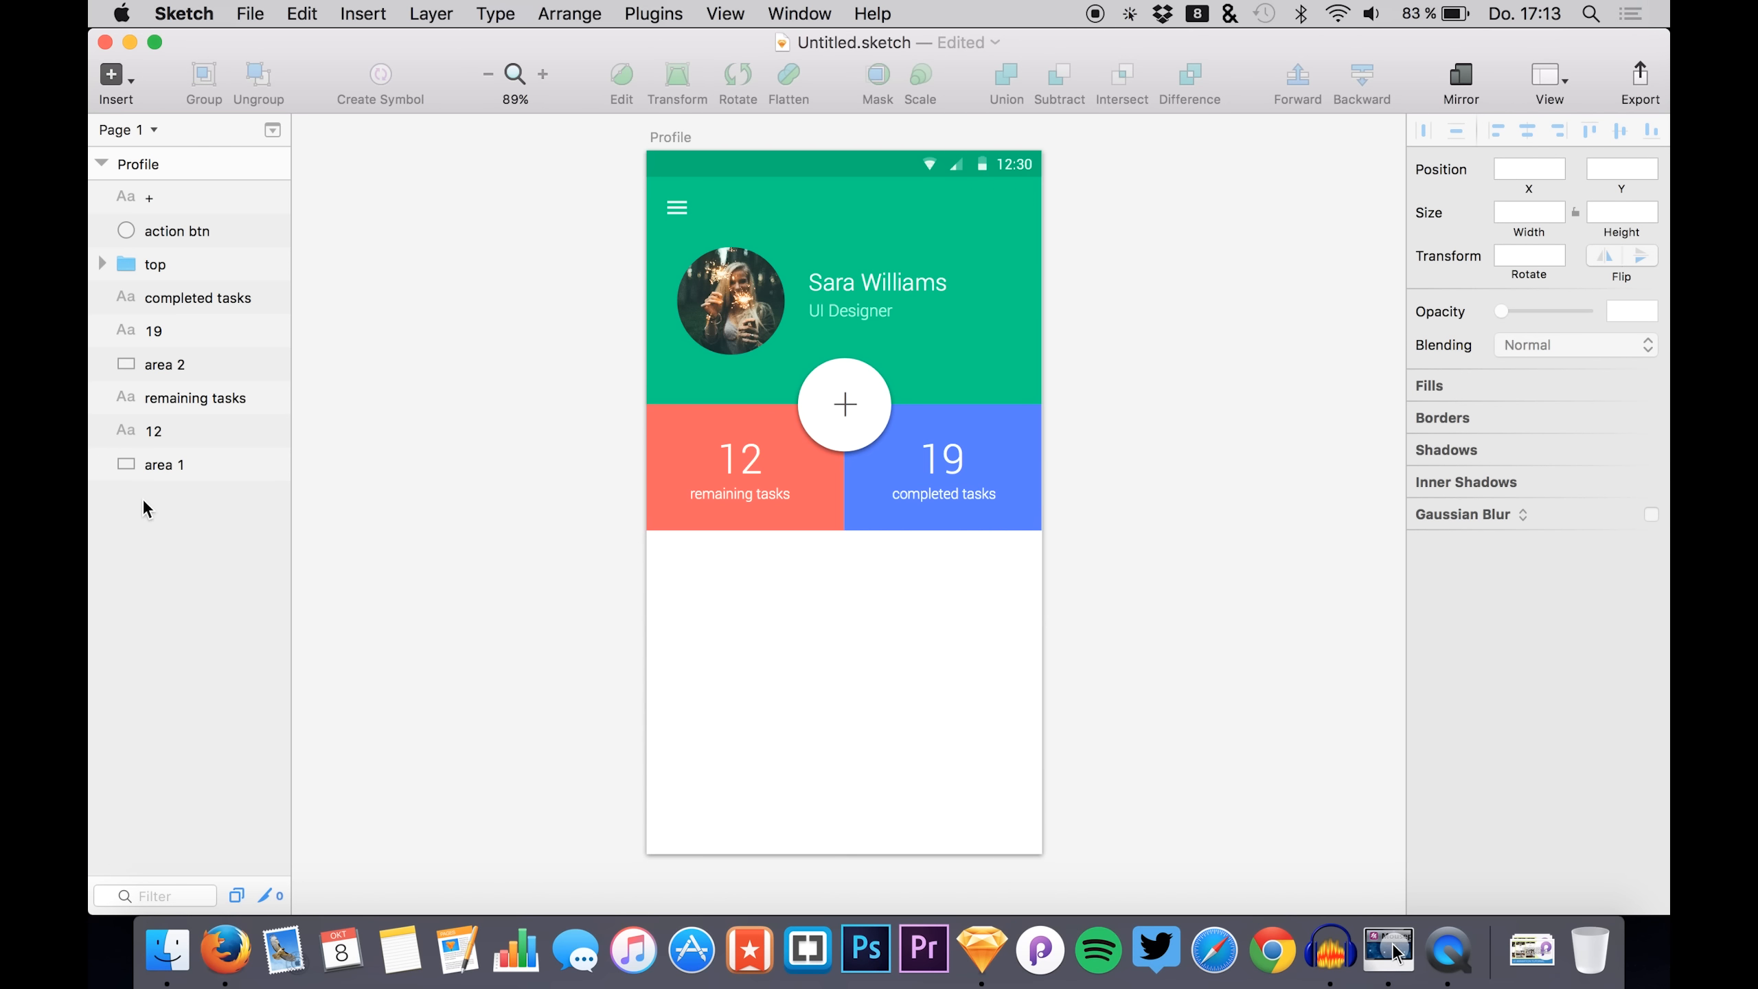
- Sample the header green for area 1's fill and desaturate it to the muted grey-green A4C9BC
click(157, 464)
click(1470, 522)
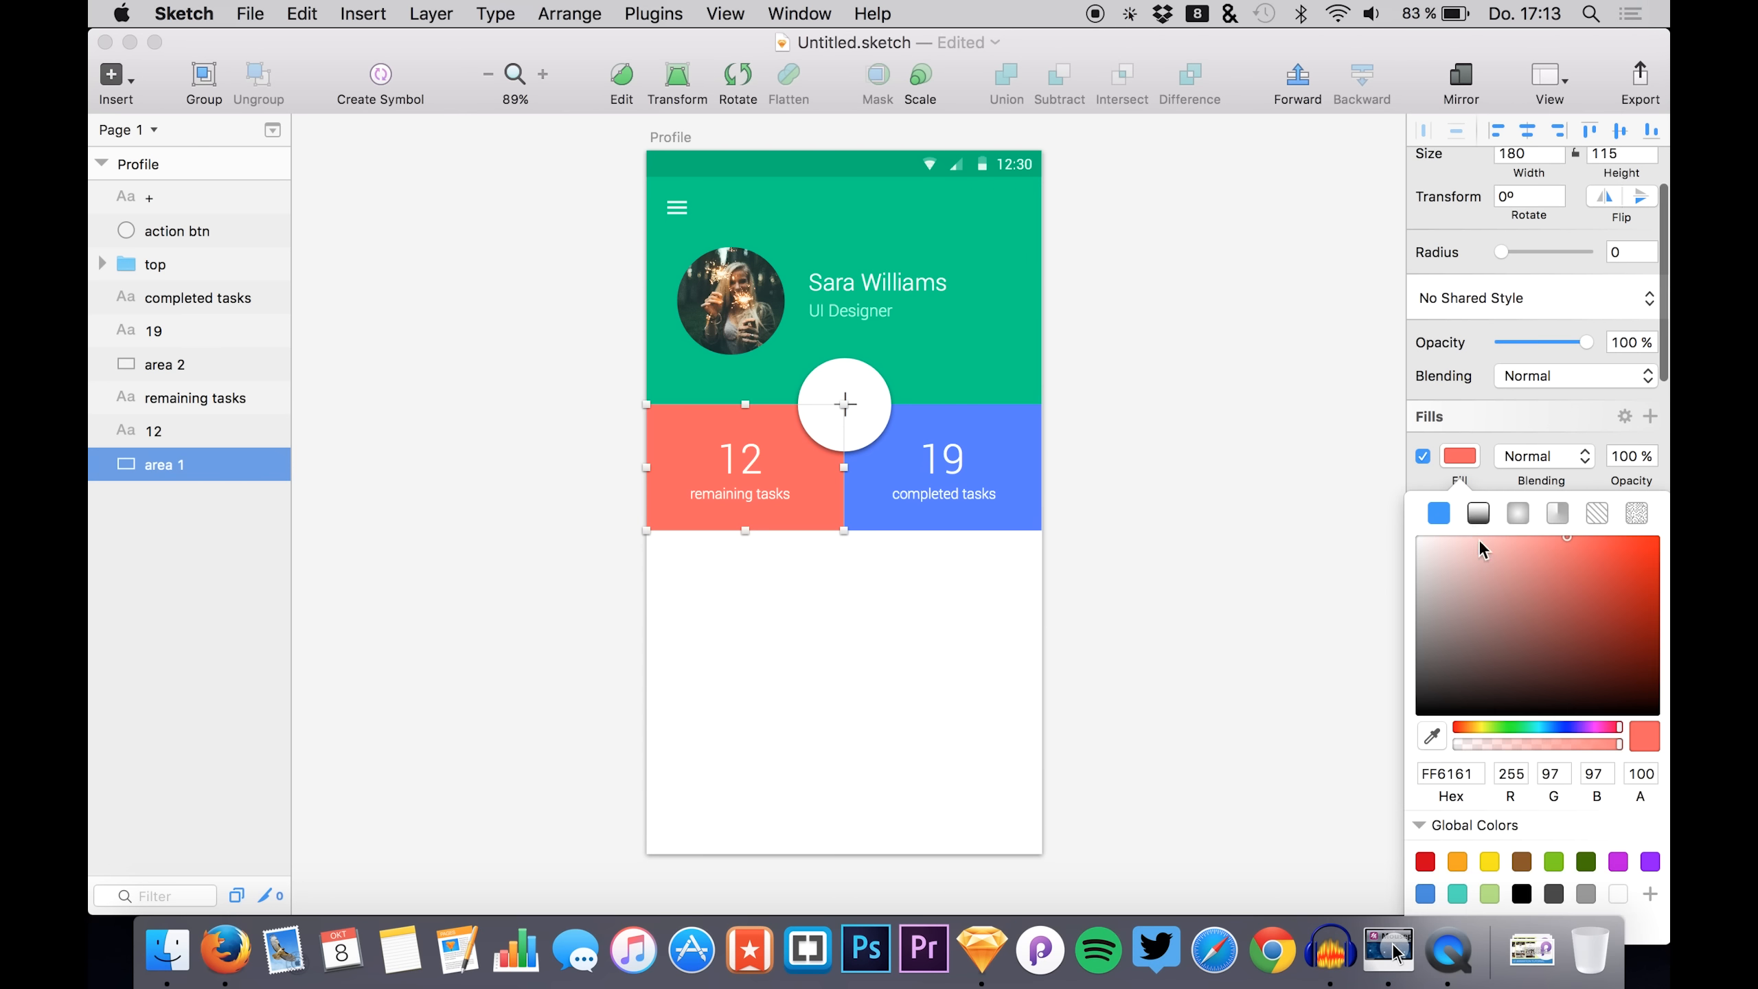
click(1432, 735)
click(909, 375)
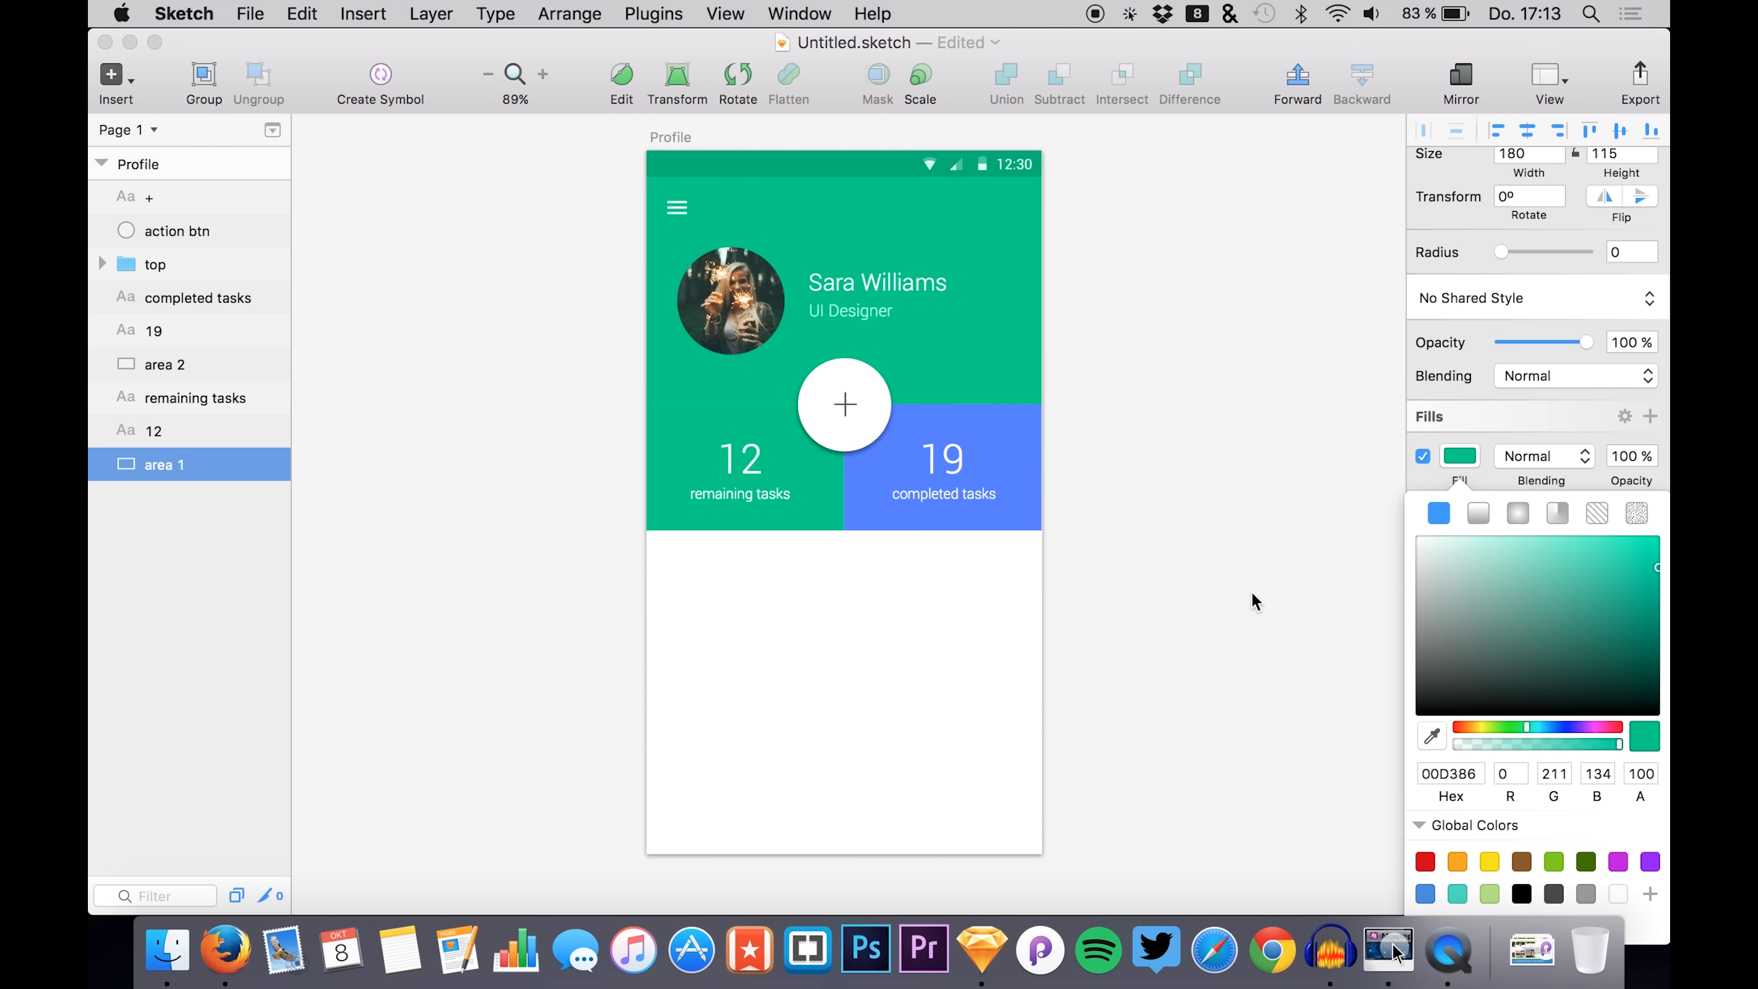
mouse_move(1469, 581)
mouse_down()
mouse_move(1535, 554)
mouse_move(1512, 554)
mouse_move(1526, 524)
mouse_move(1517, 574)
mouse_move(1483, 547)
mouse_move(1566, 551)
mouse_move(1556, 599)
mouse_move(1504, 610)
mouse_move(1503, 577)
mouse_move(1490, 608)
mouse_move(1468, 578)
mouse_move(1491, 578)
mouse_move(1441, 594)
mouse_move(1471, 615)
mouse_move(1464, 579)
mouse_up()
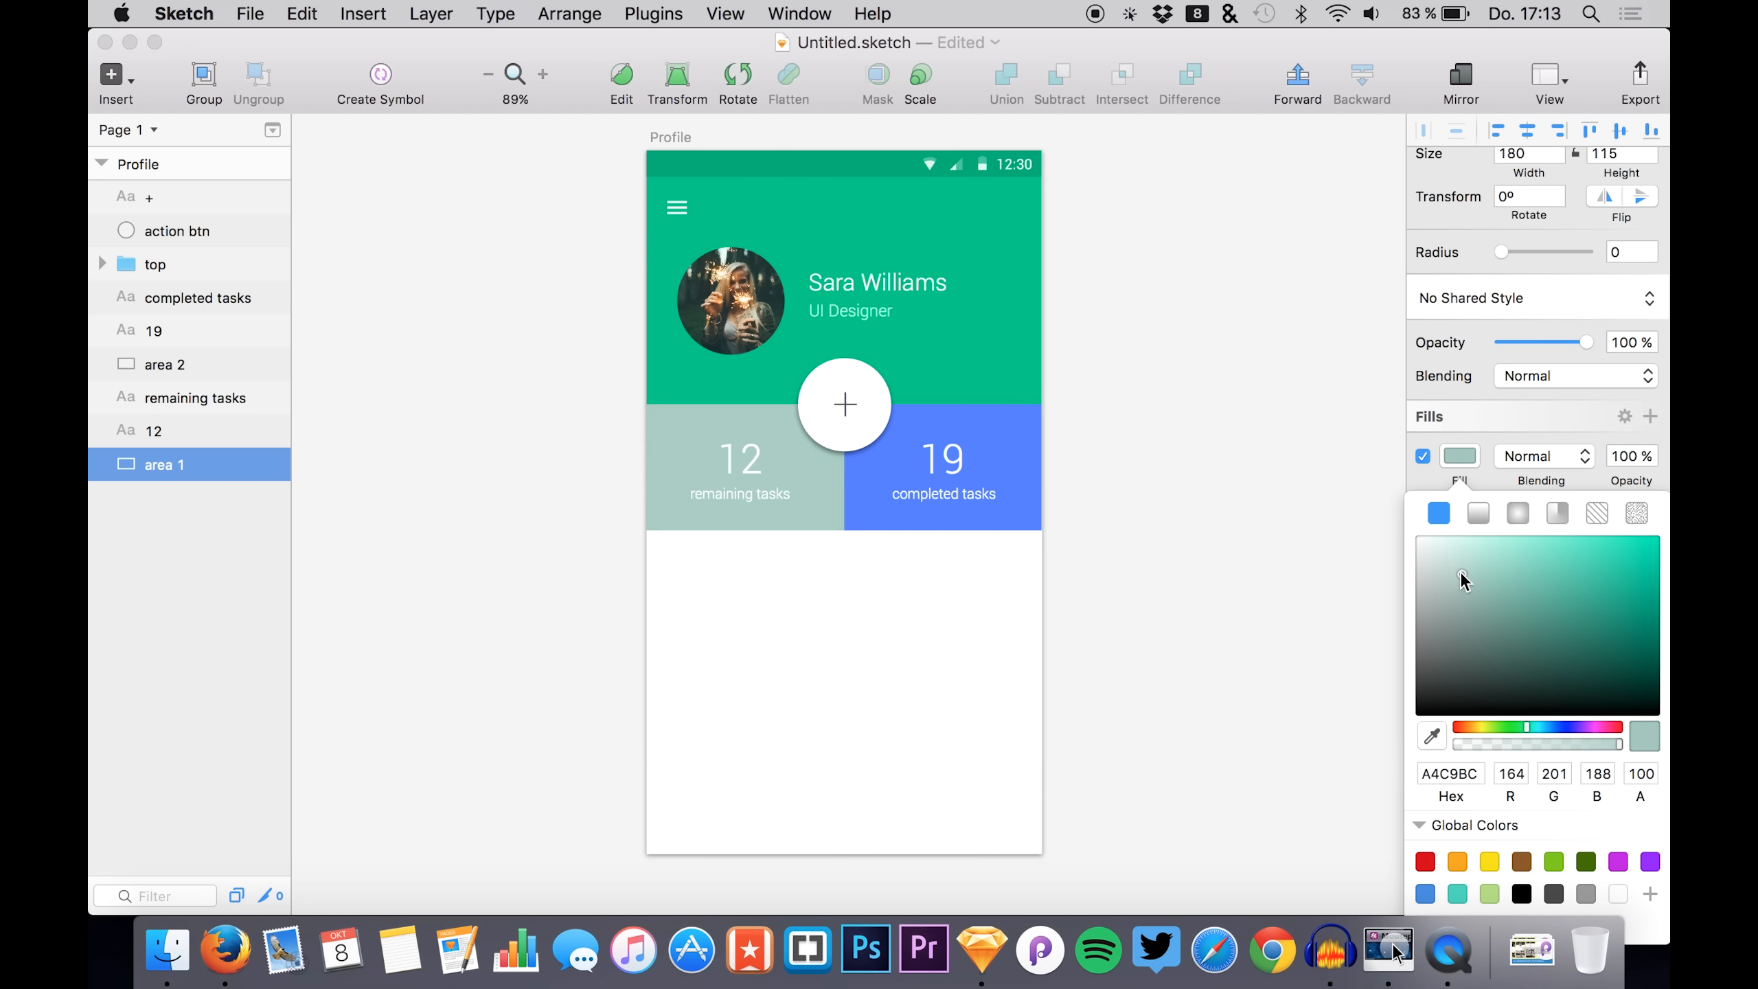
- Recolour area 2's fill to the light green 9BEBCE, starting from the sampled header green, and save the document
click(180, 433)
click(159, 364)
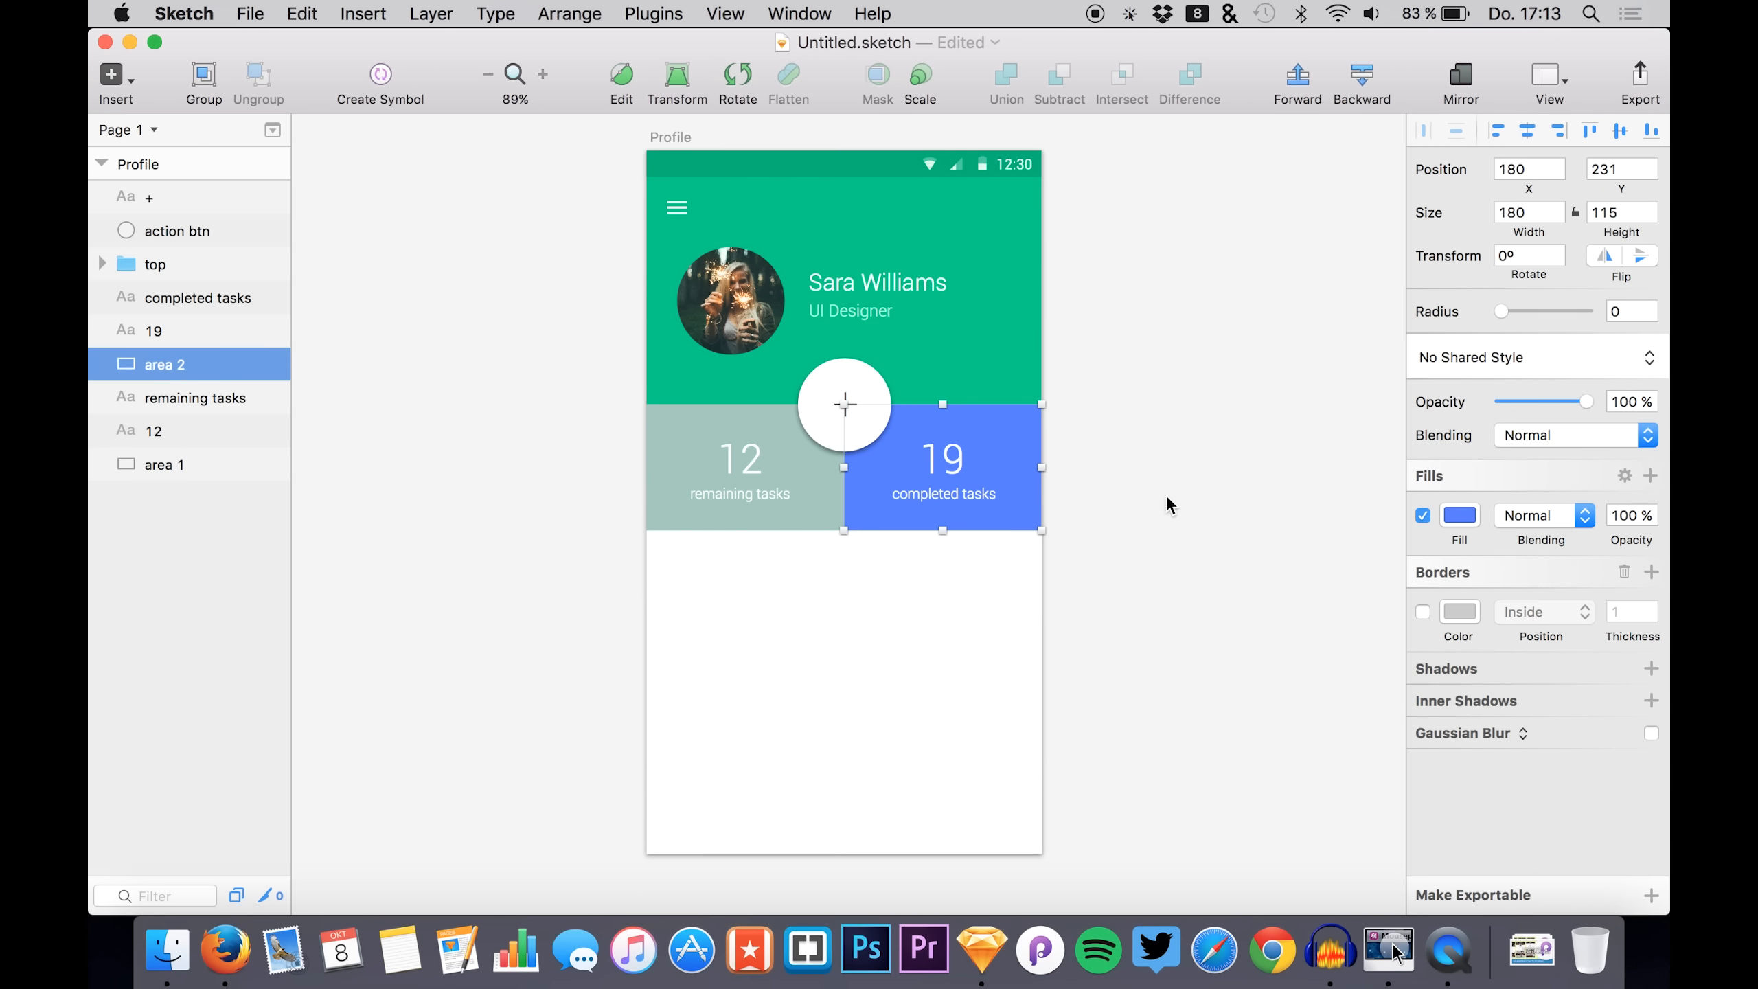
click(1460, 515)
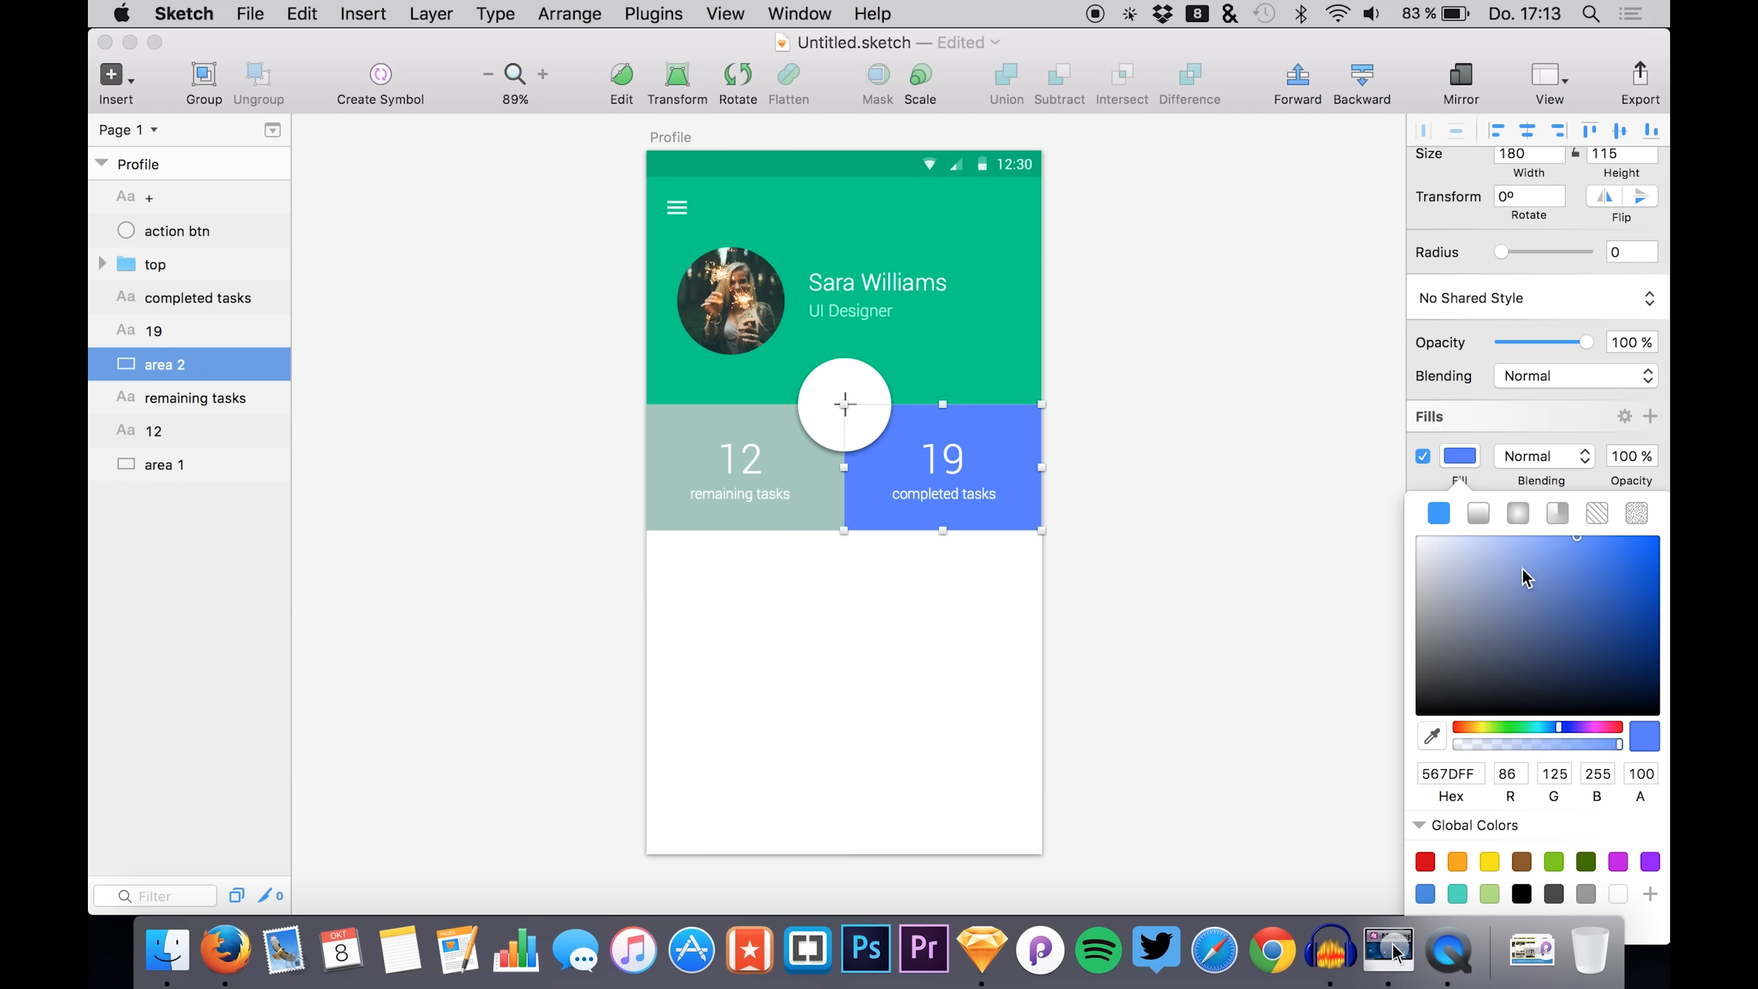
click(1432, 736)
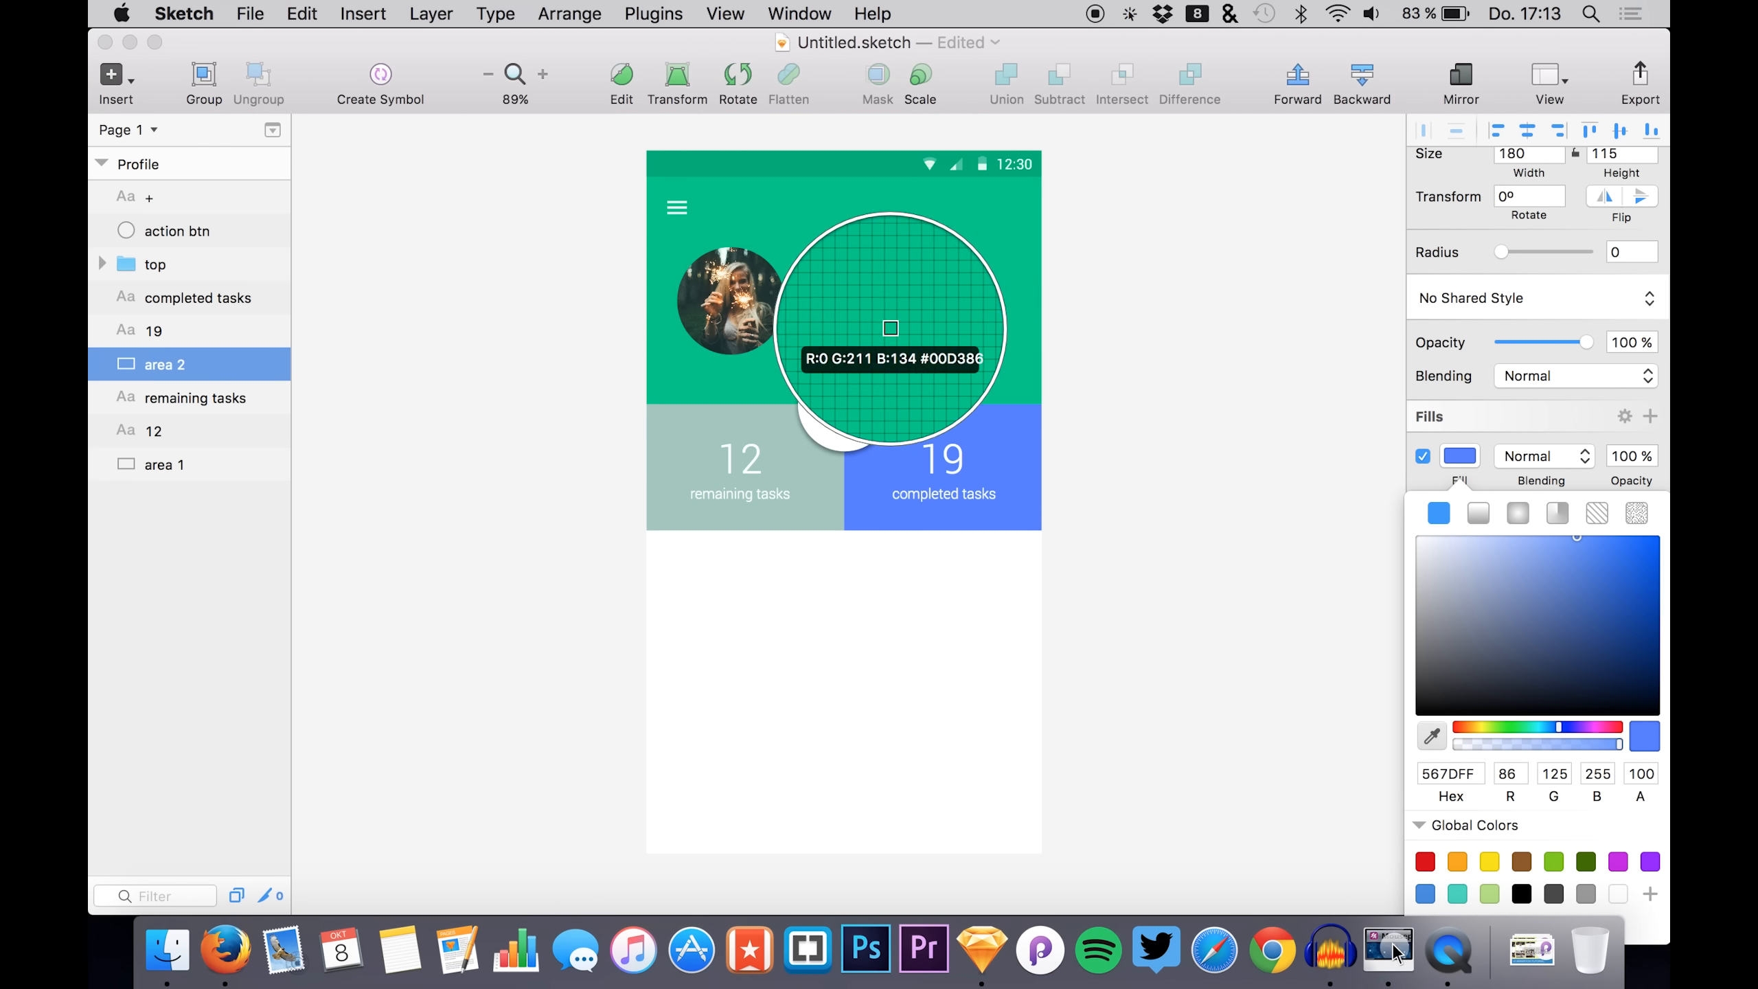
click(943, 361)
drag(1491, 590, 1499, 555)
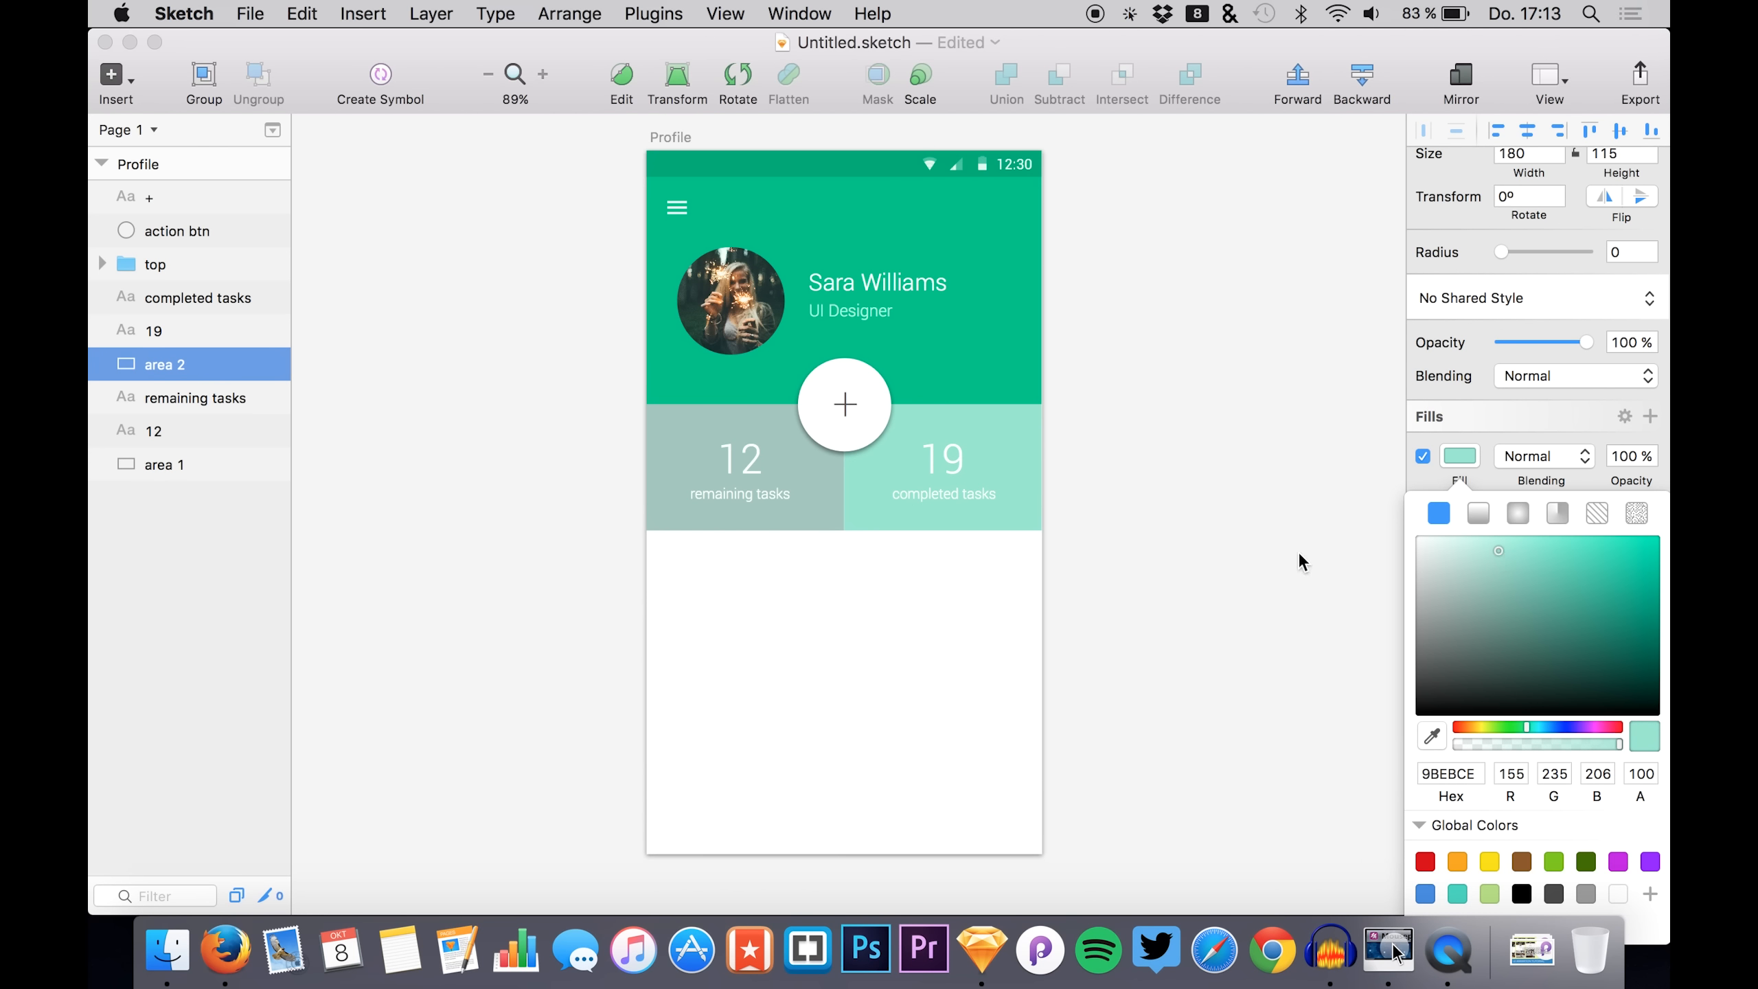
click(1242, 540)
click(1241, 540)
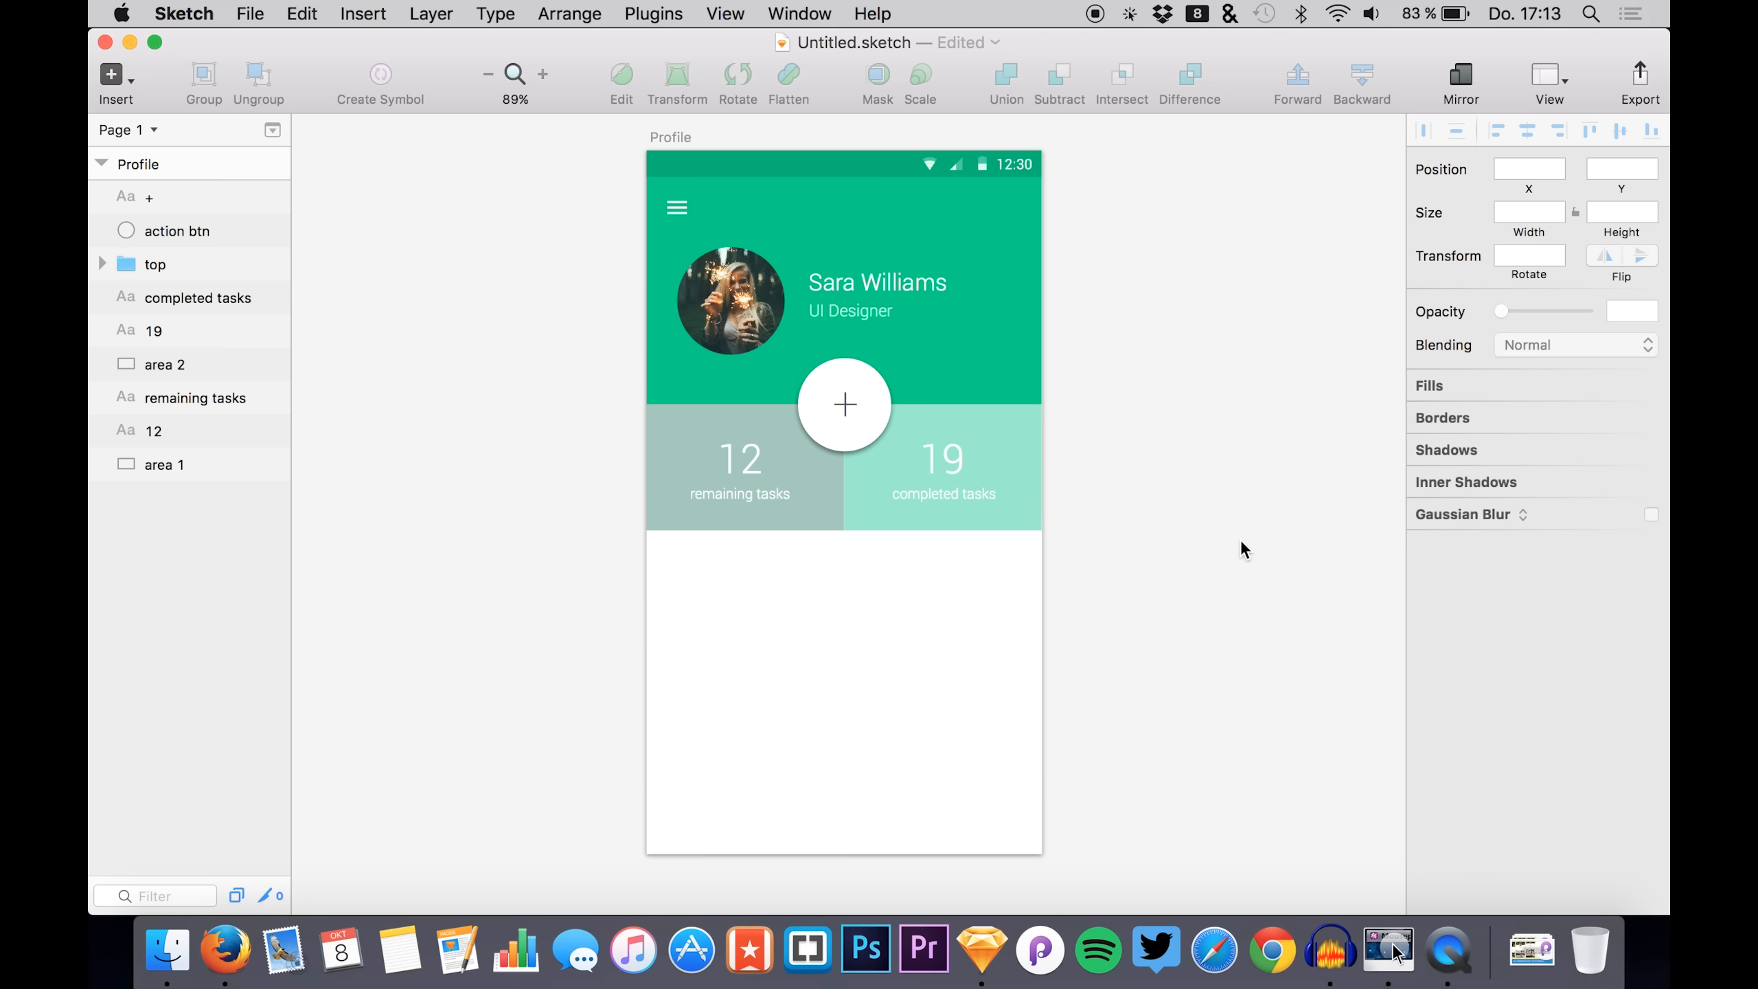
scroll(1264, 451, up, 2)
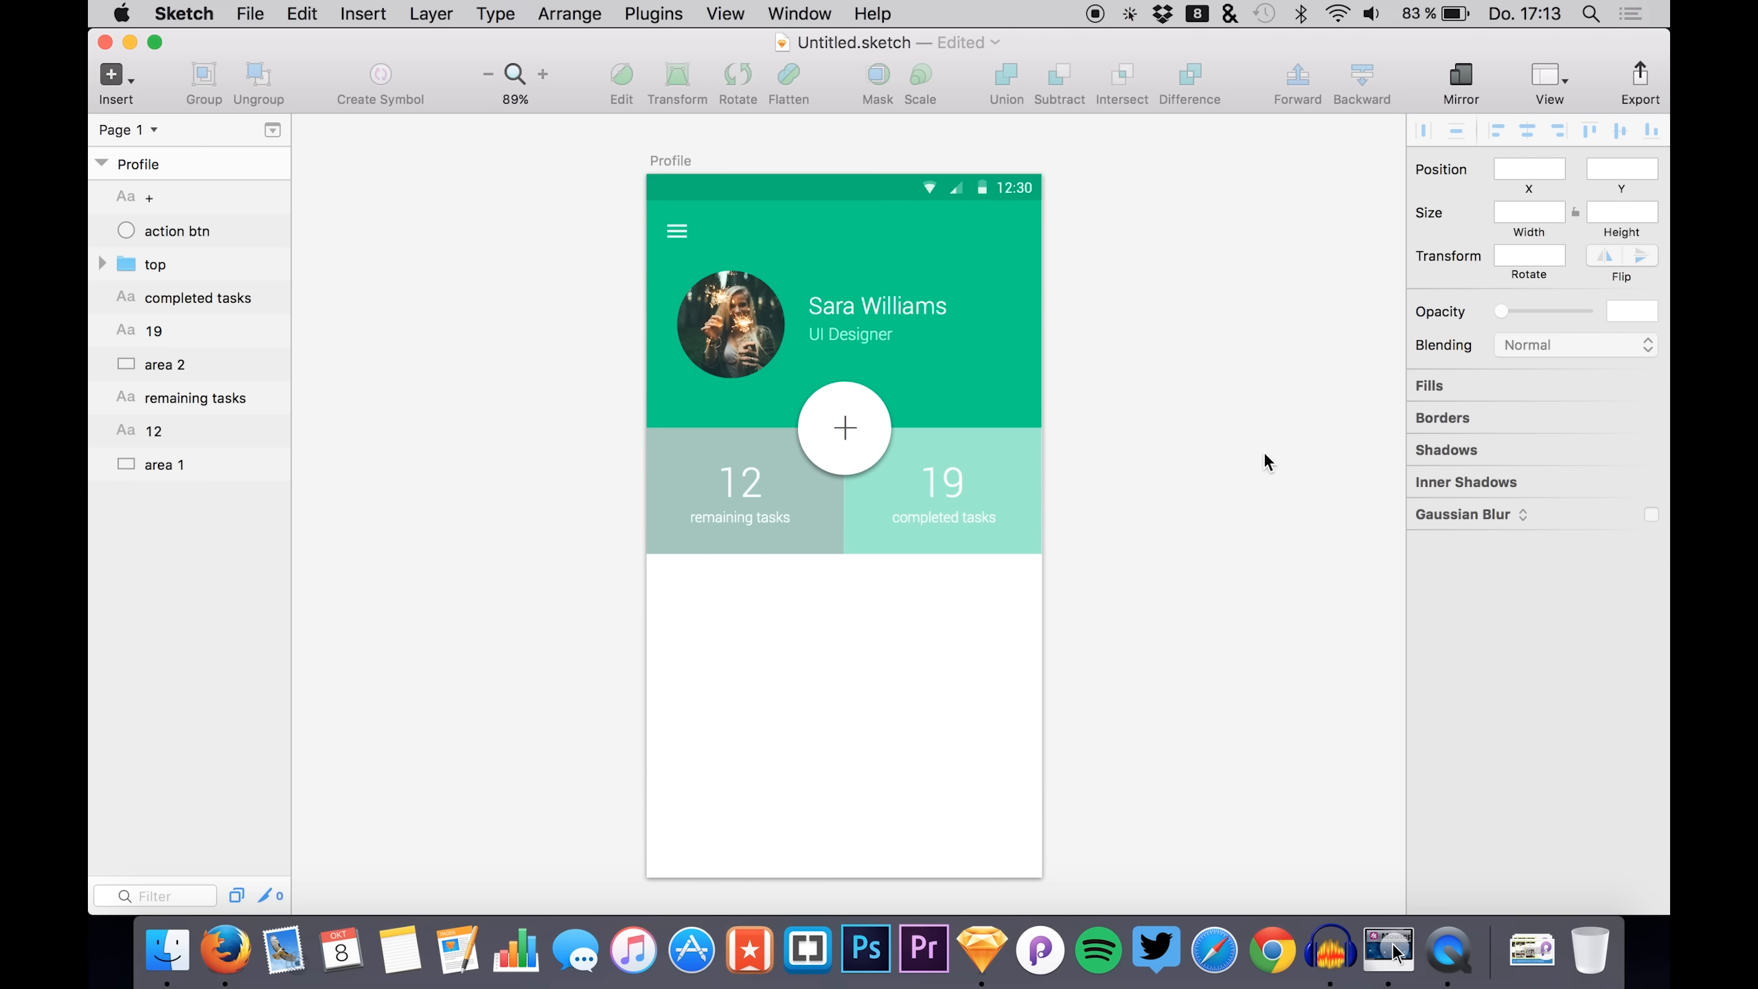
key(super+s)
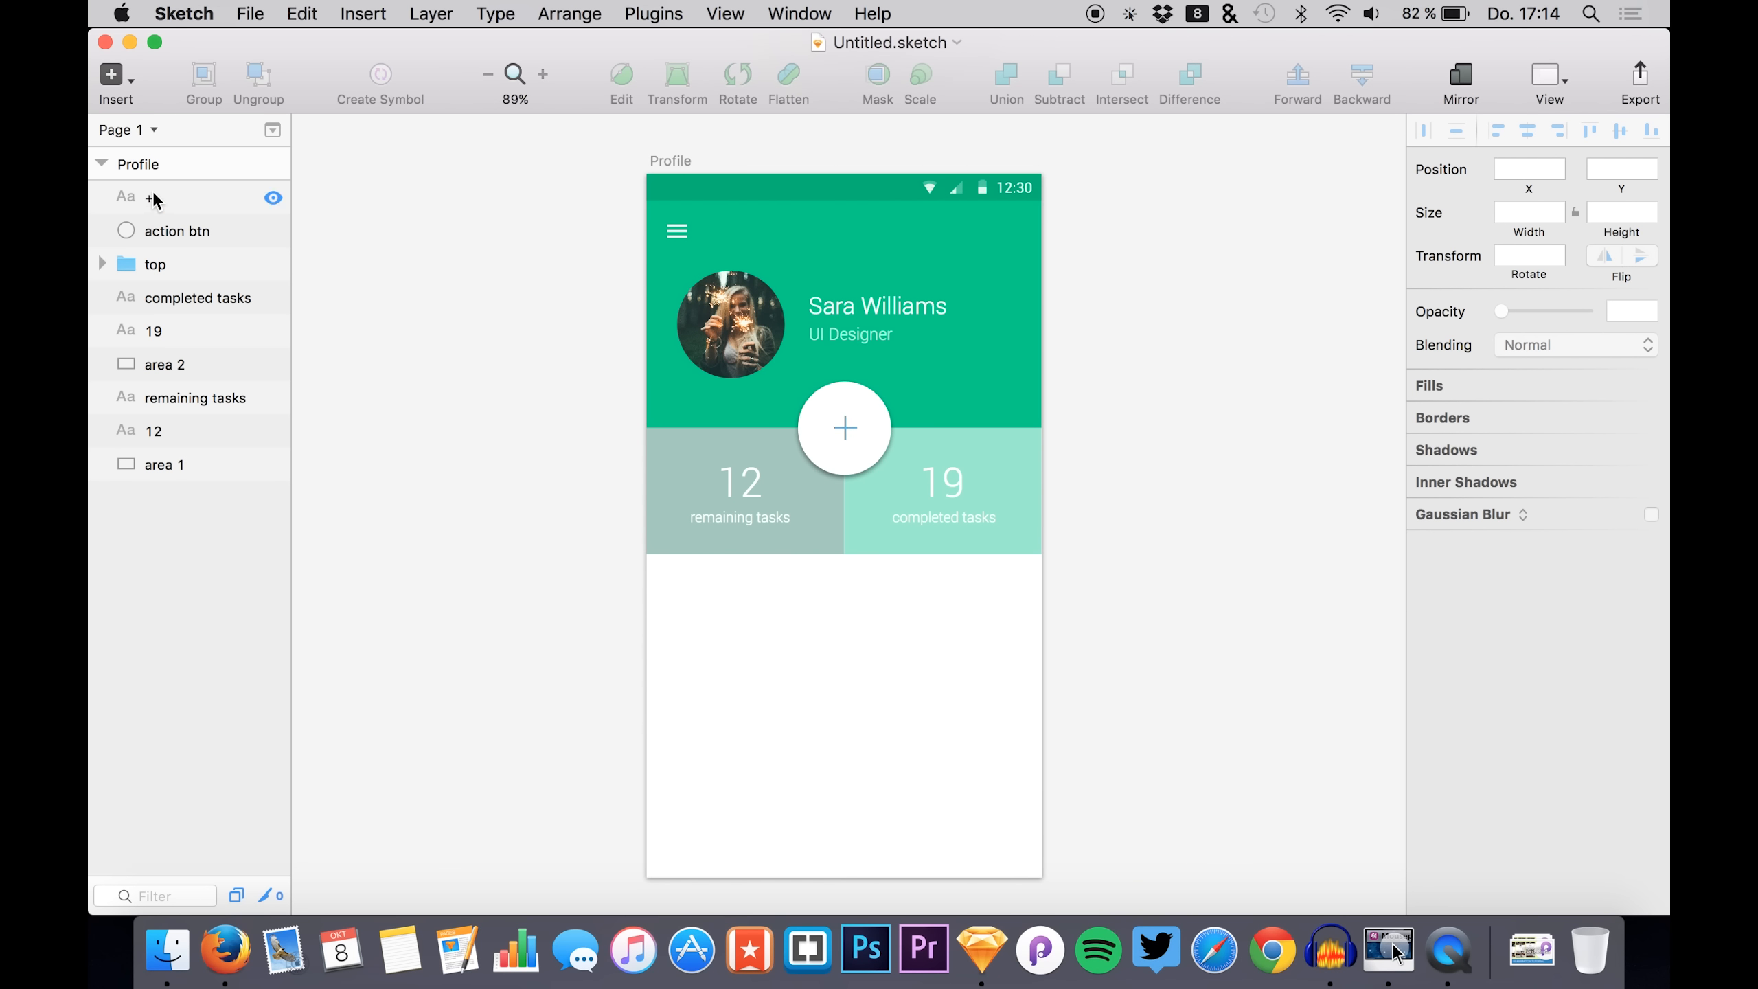
- Group all layers of the Profile artboard, from the "+" down to area 1, and name the group "info area"
click(154, 200)
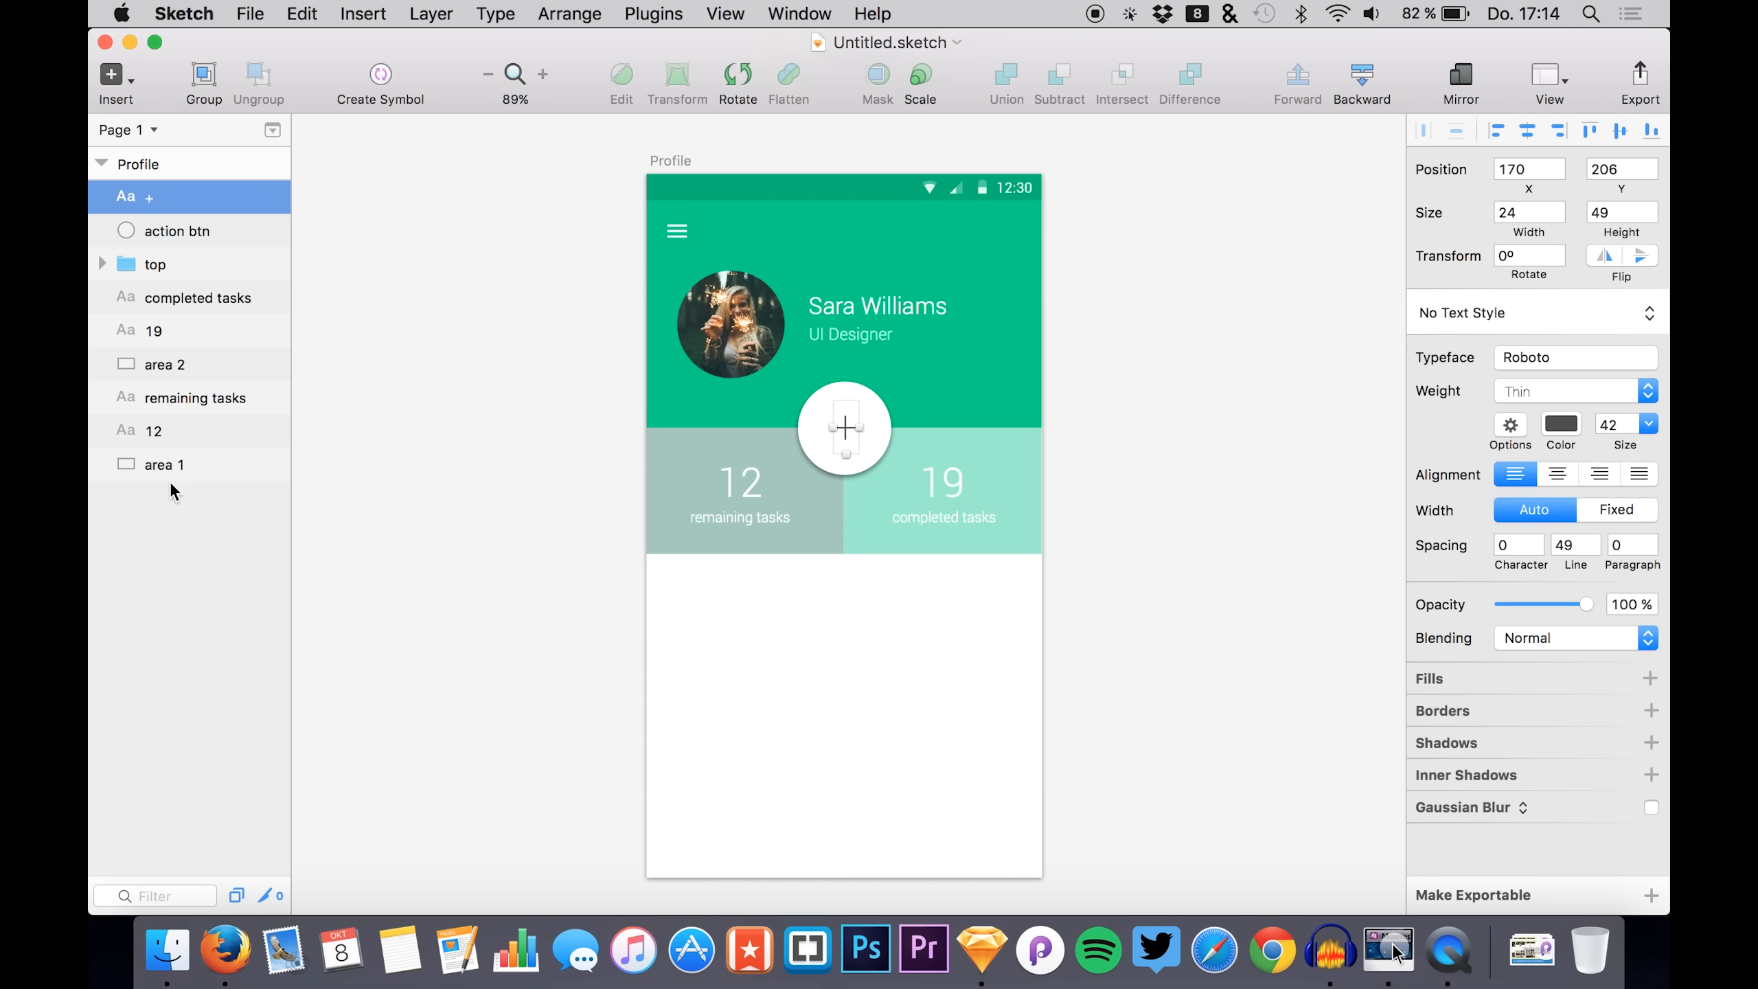
shift+click(163, 463)
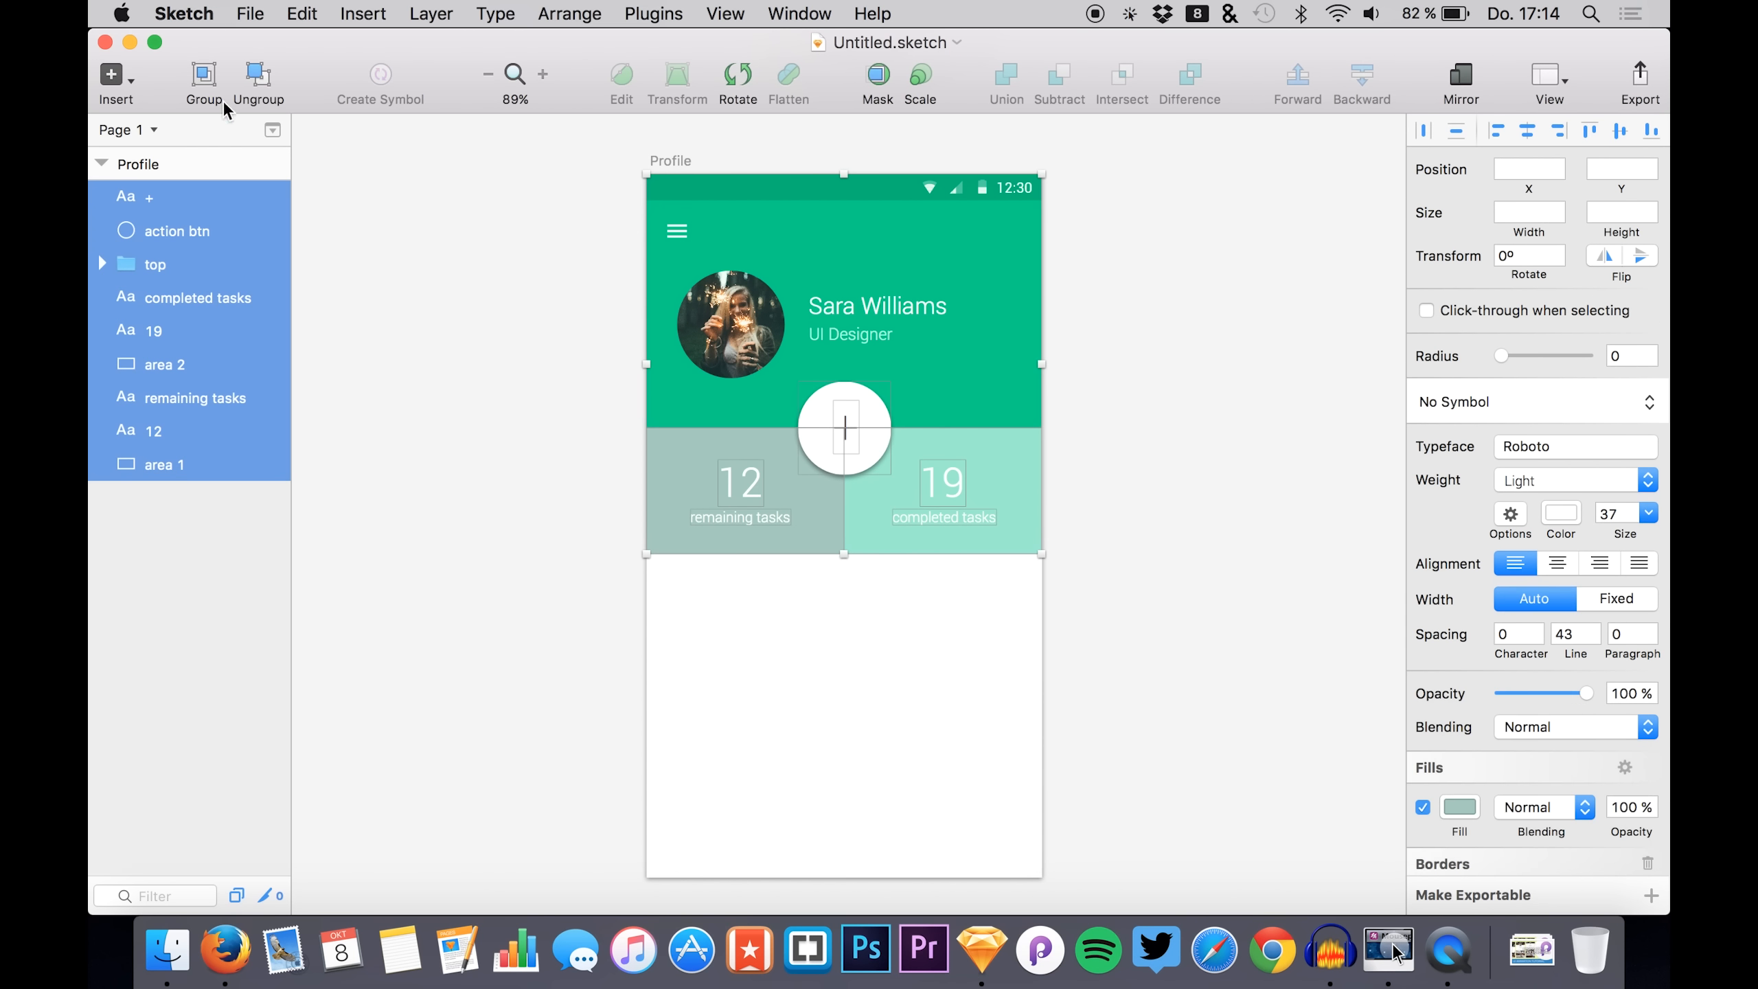
click(221, 97)
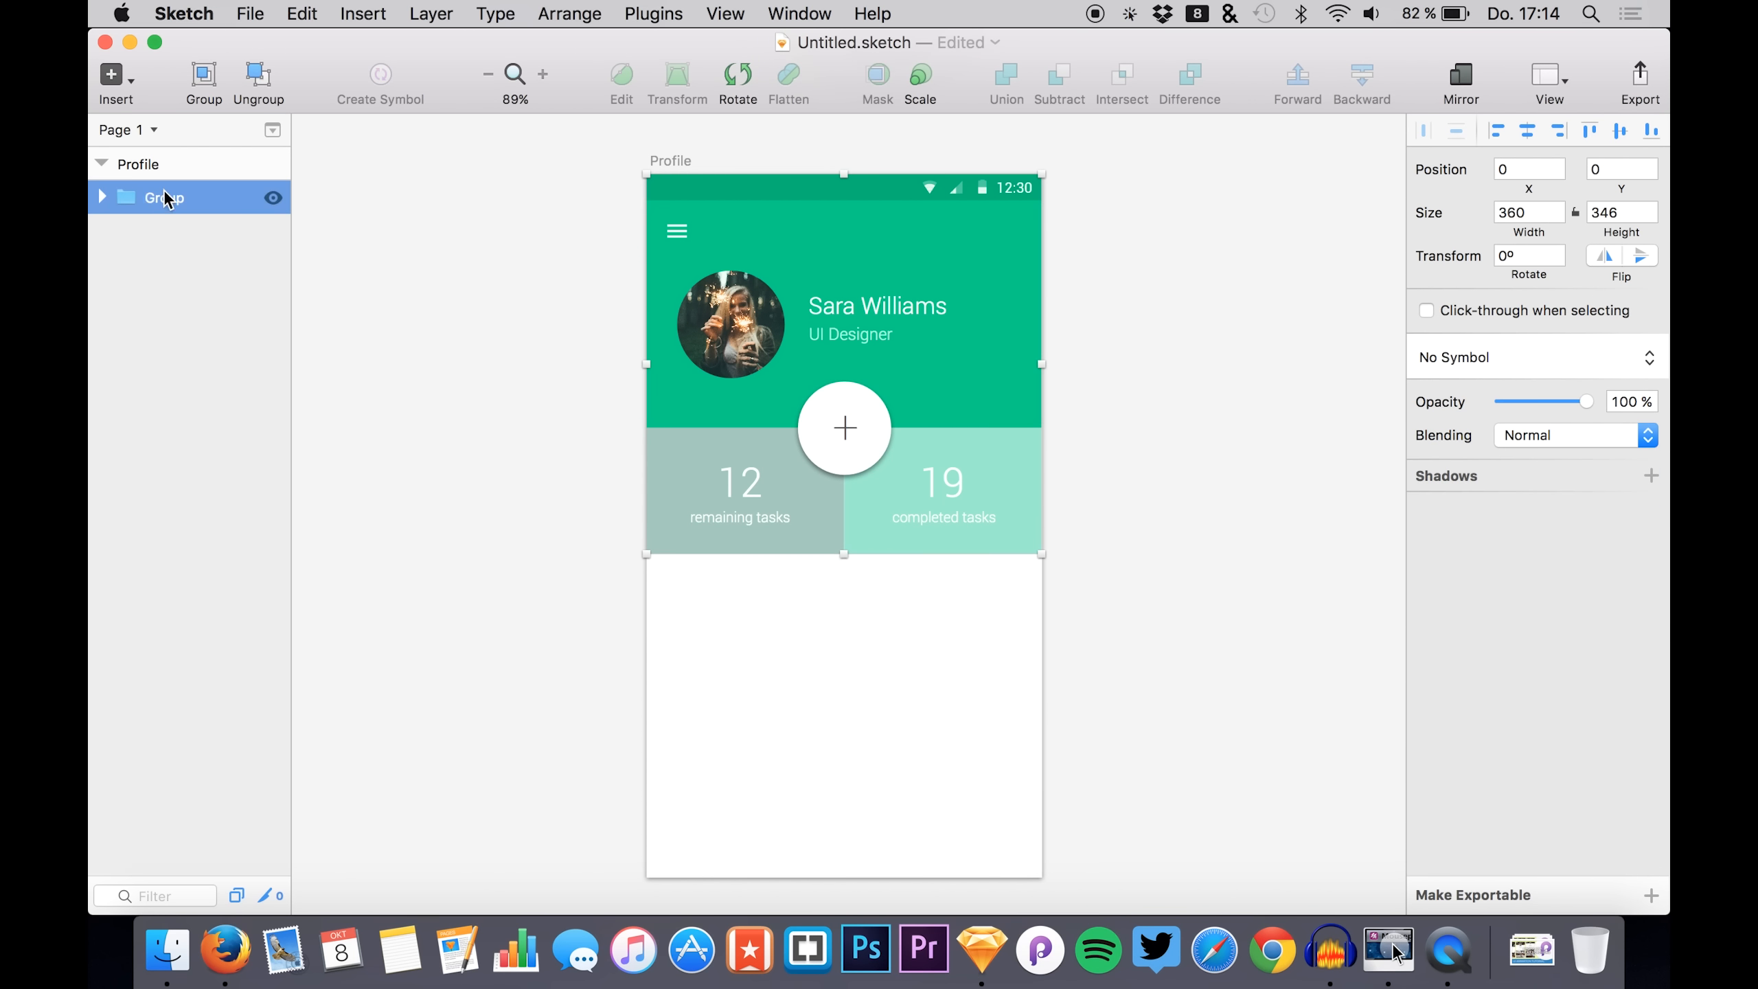
double_click(165, 194)
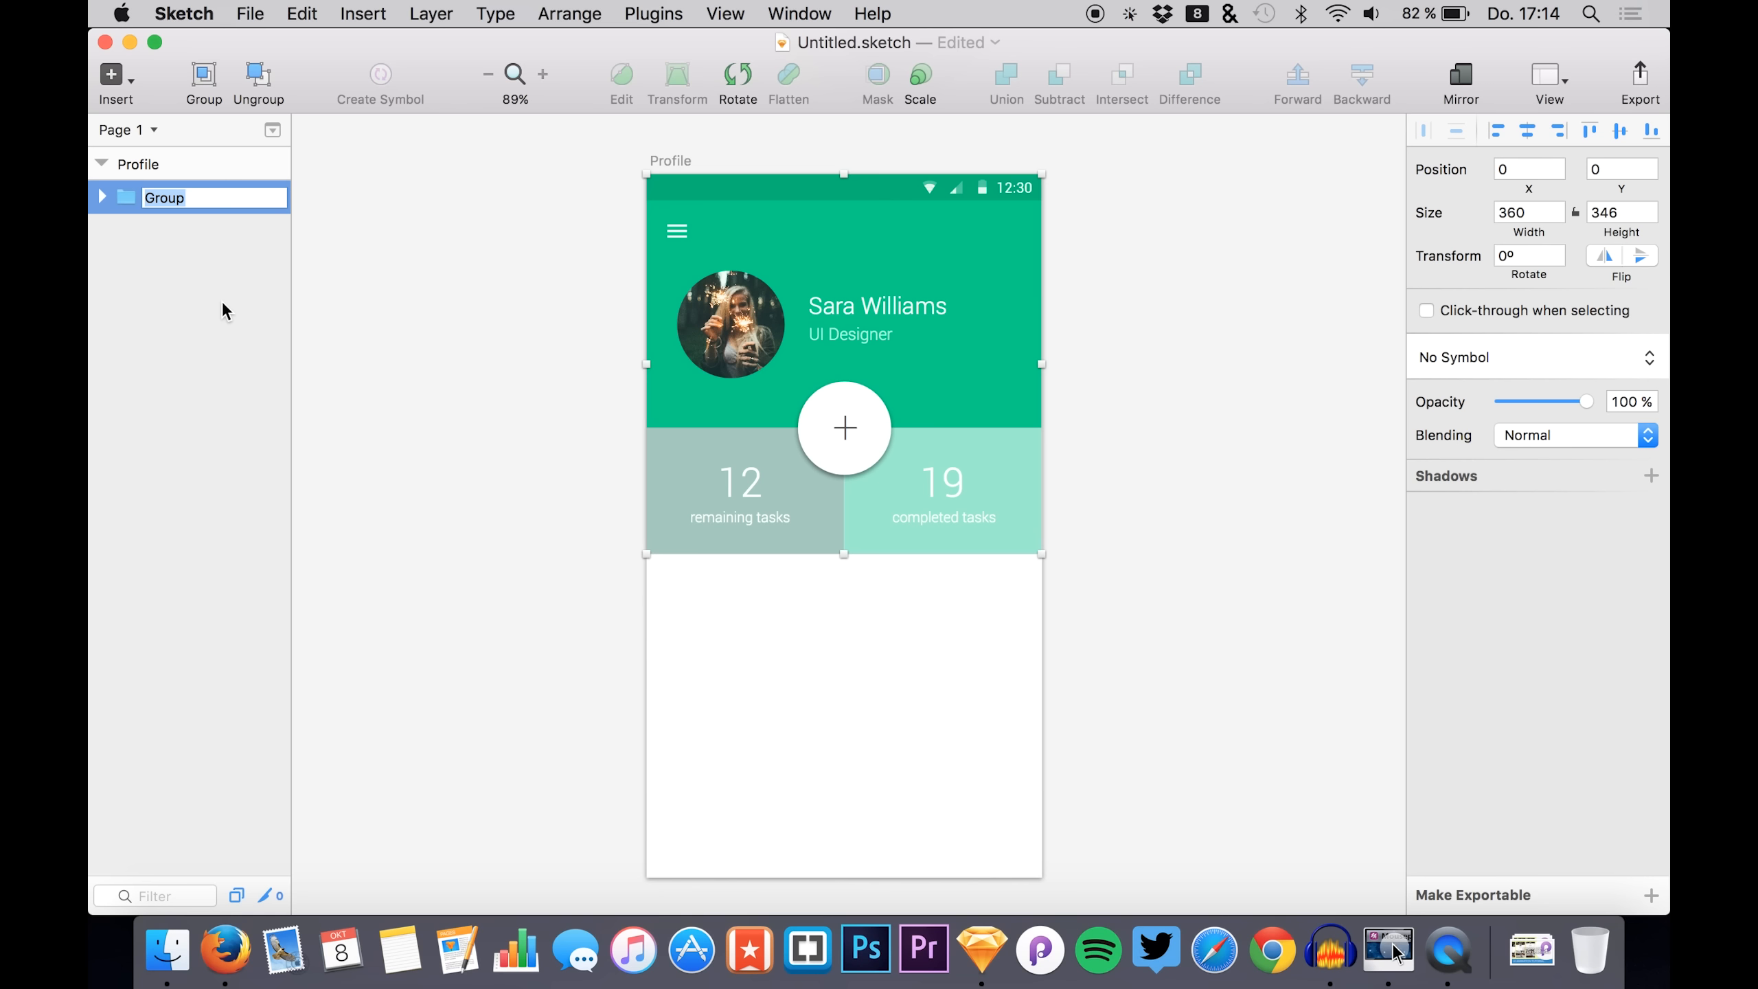
text(inf)
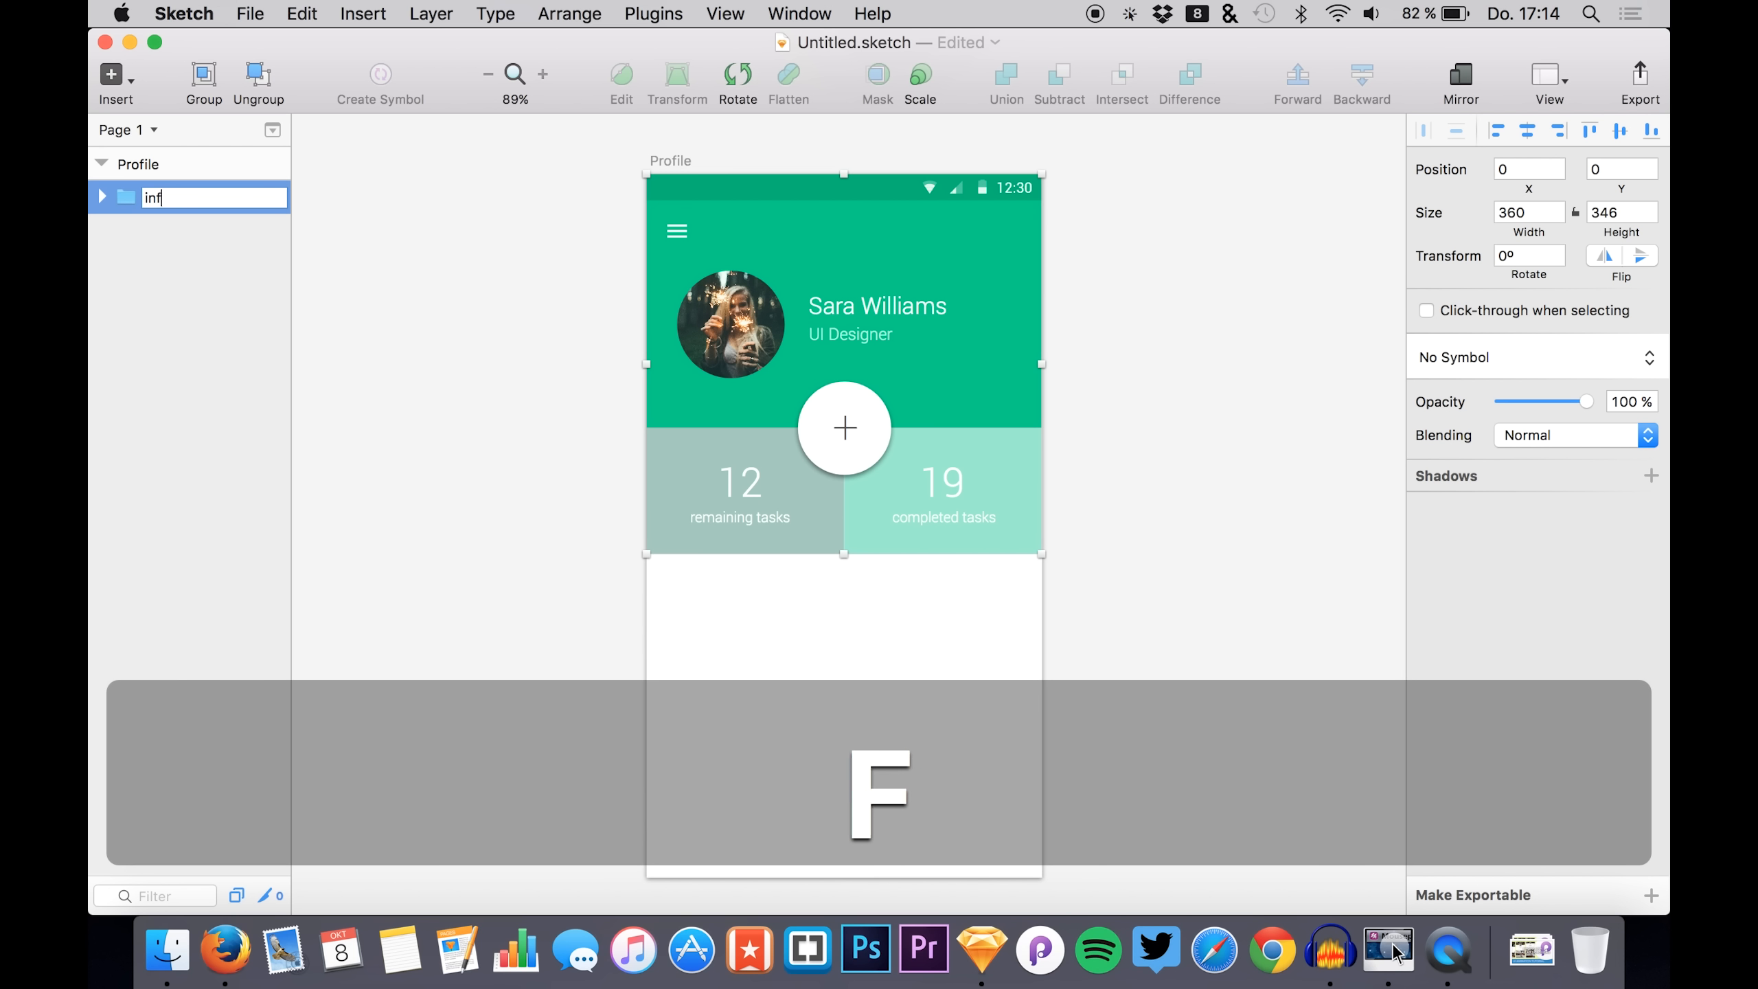
text(o area)
key(Return)
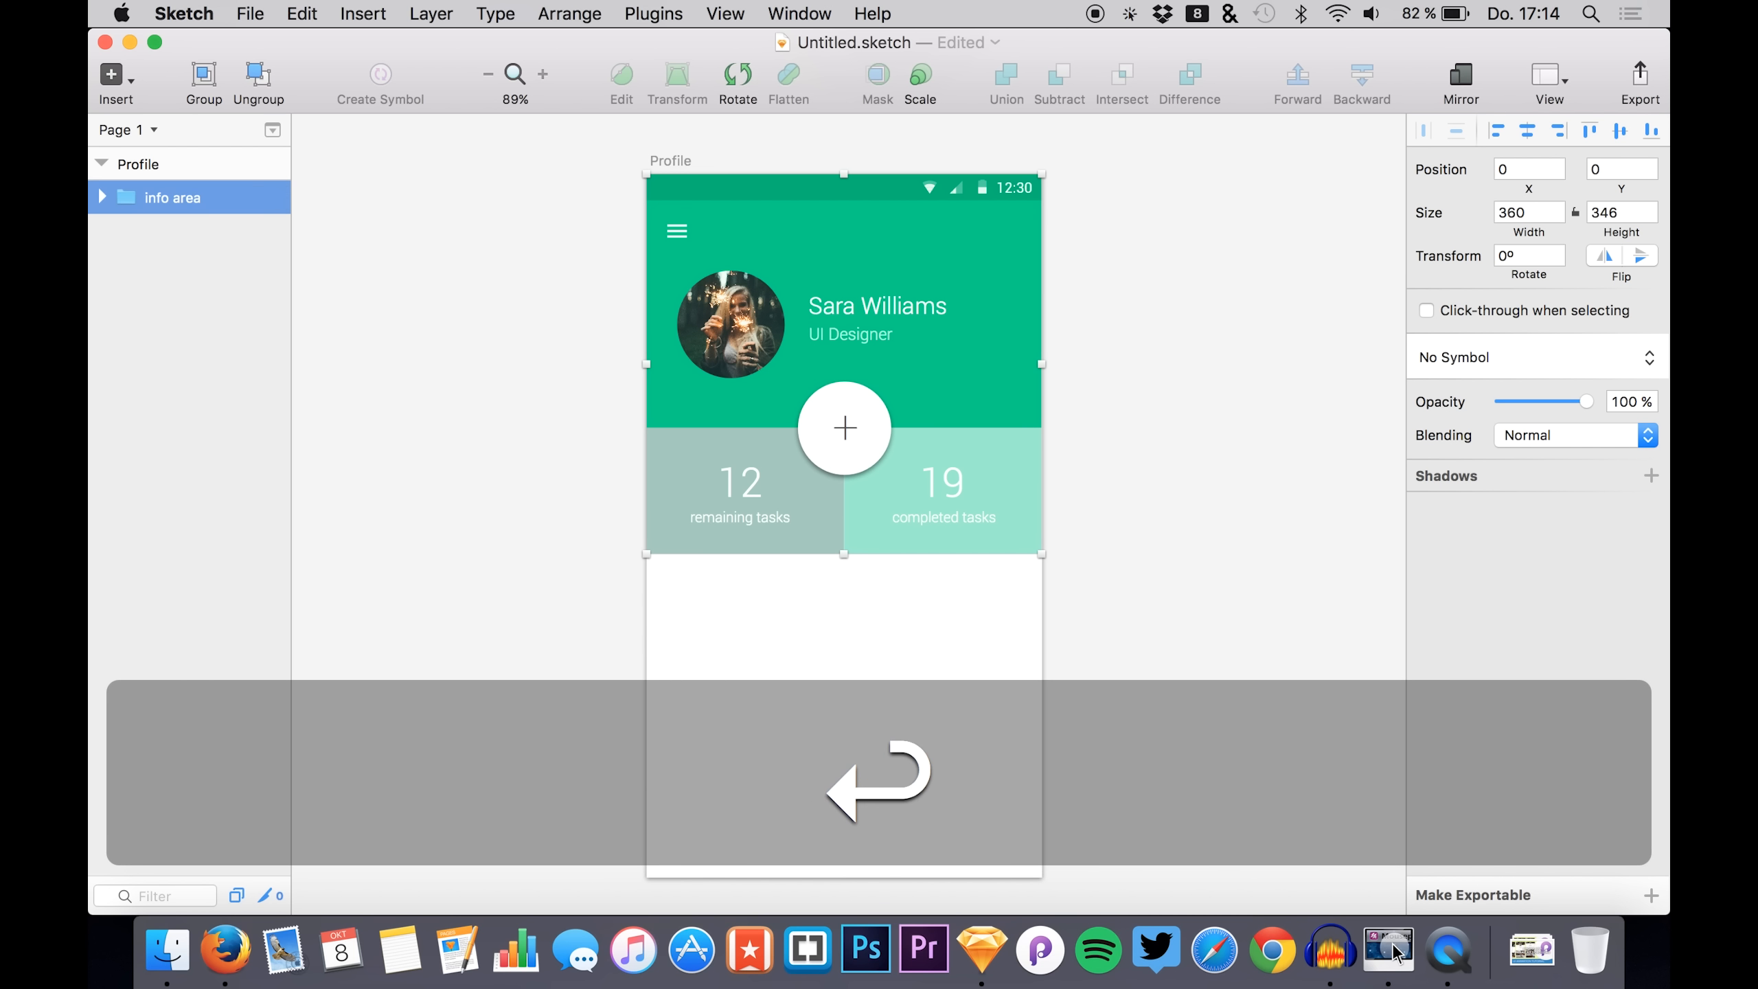
click(223, 236)
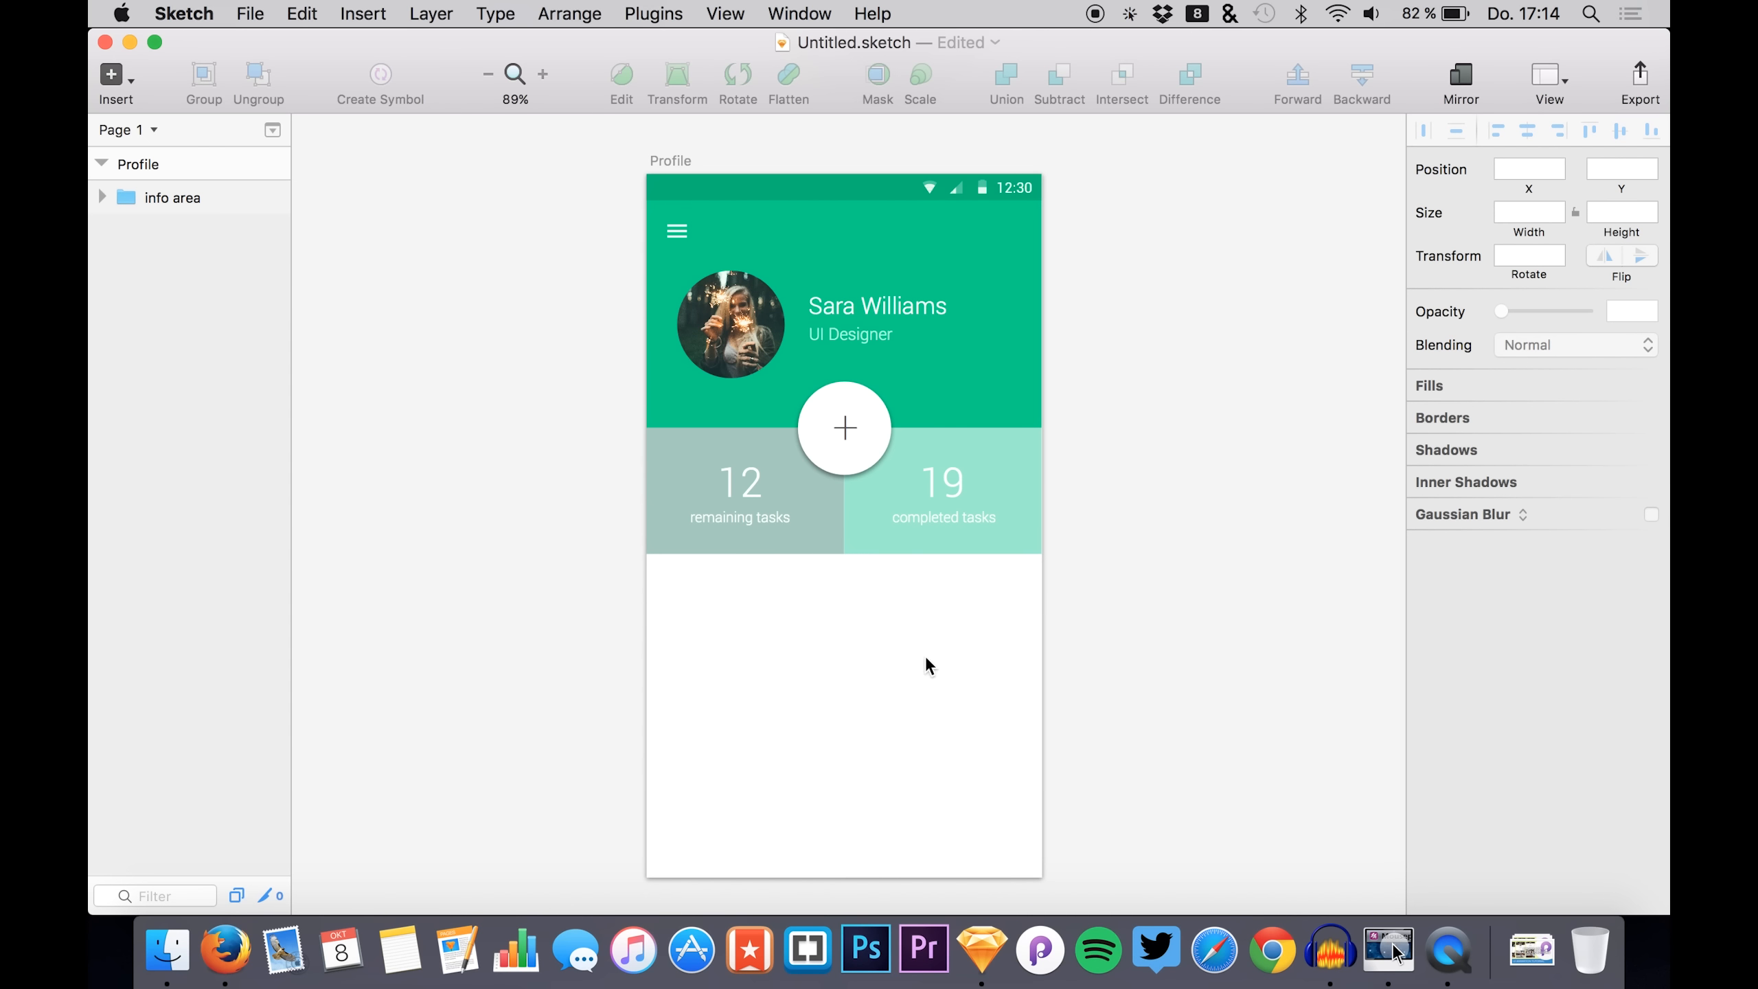
- Add a text layer reading "TODAY" in the white area just below the remaining tasks block
key(t)
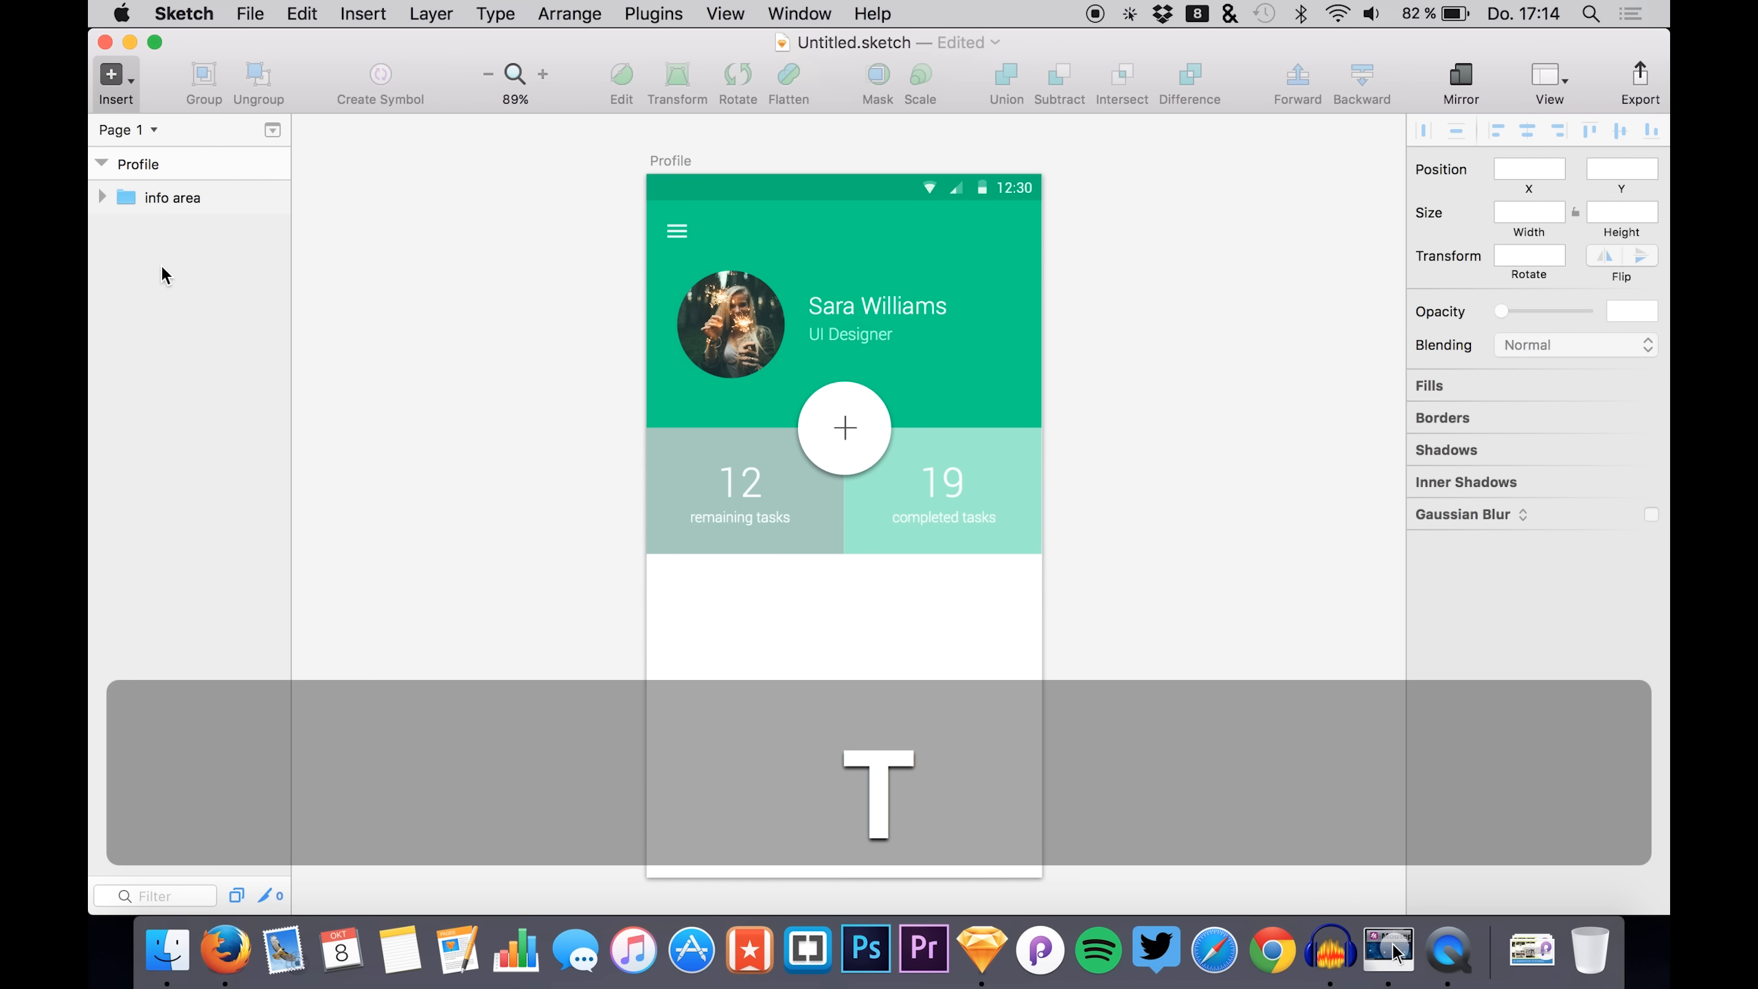
click(663, 581)
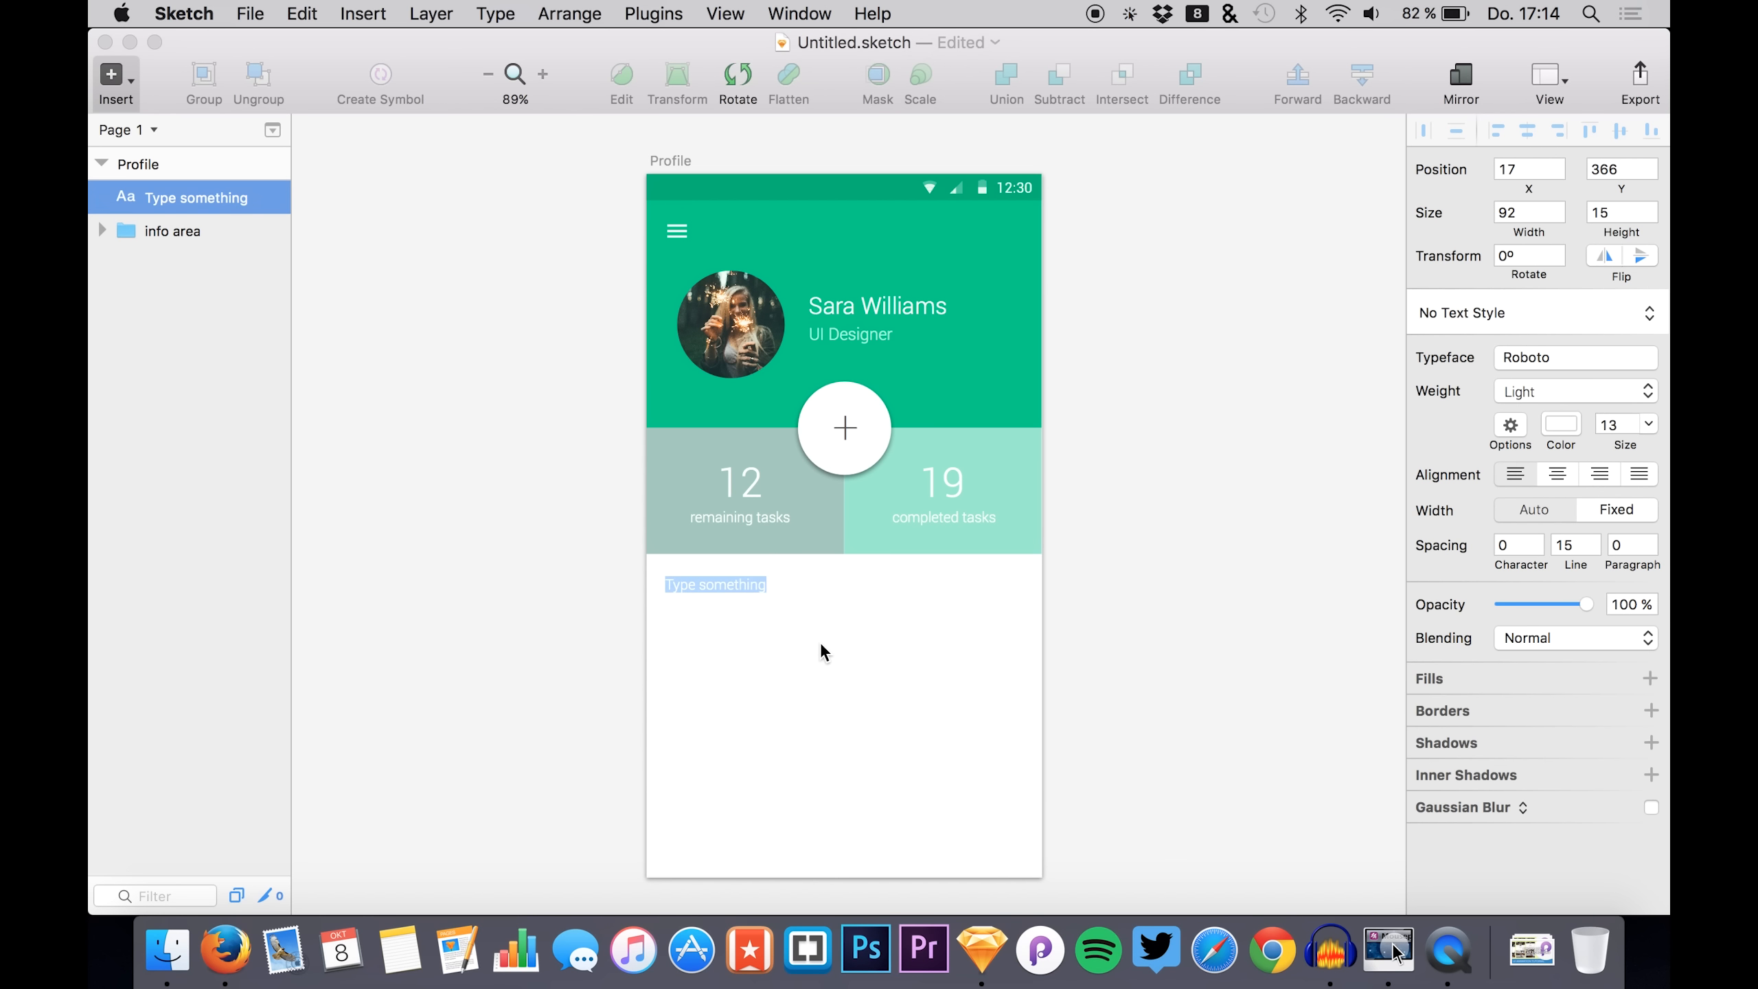
key(shift)
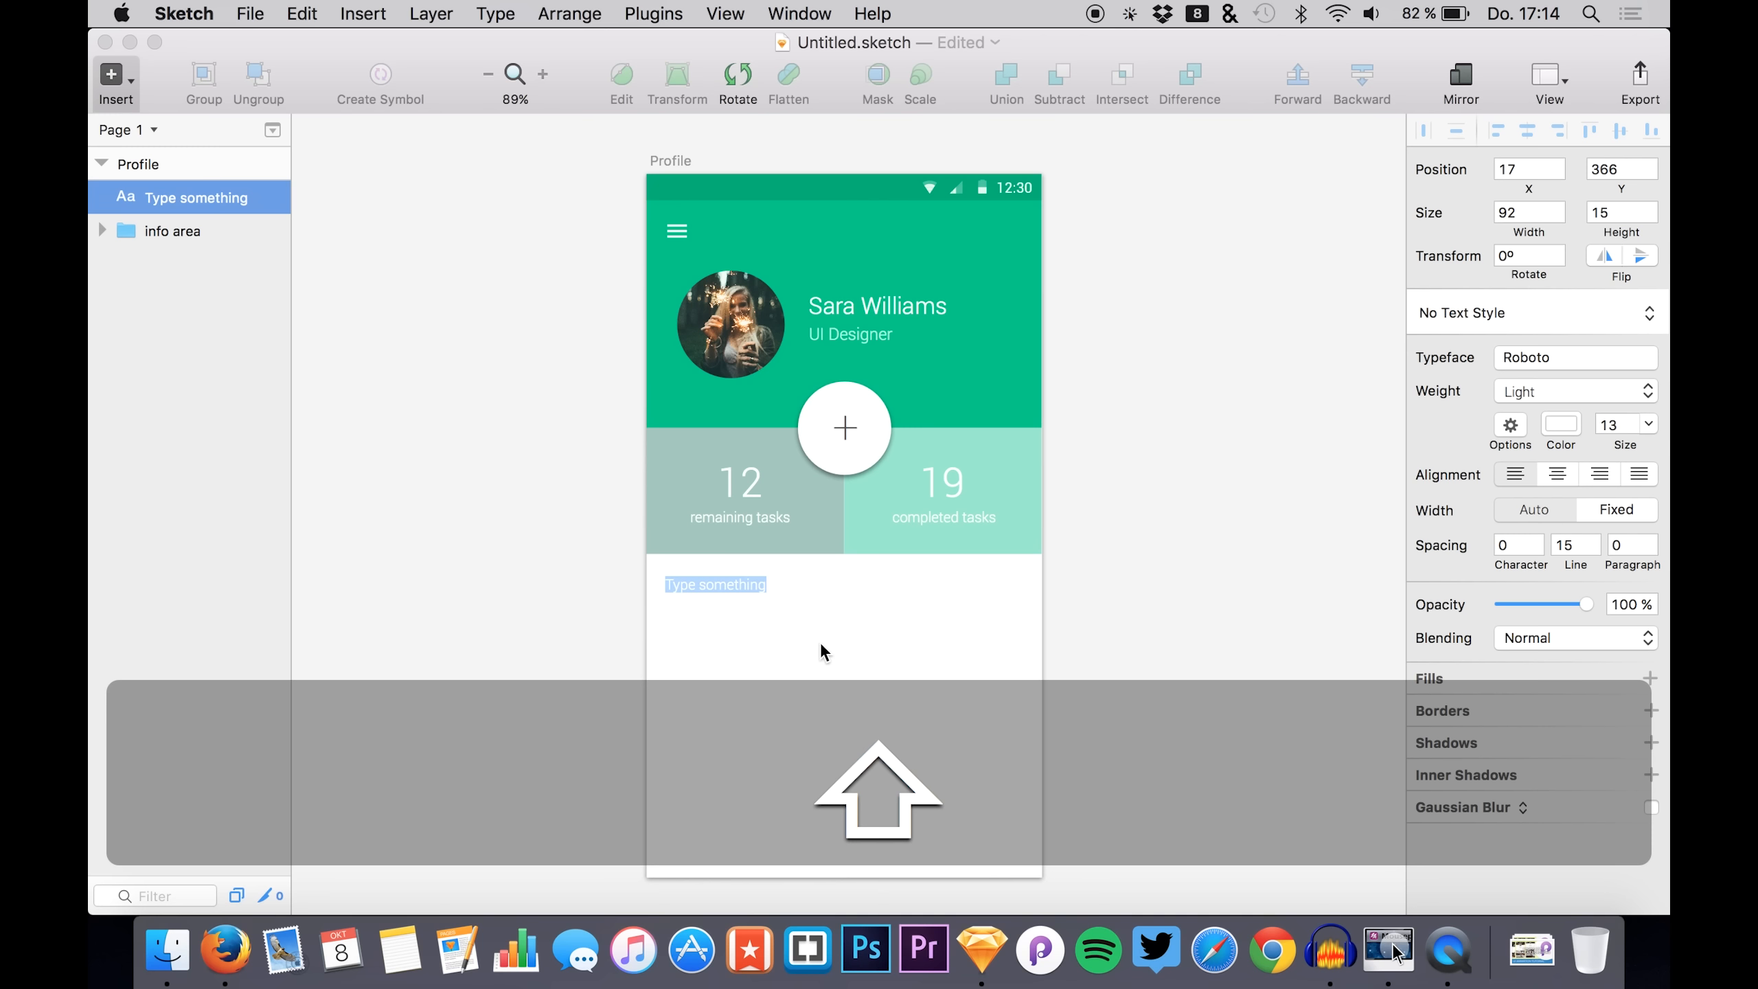
text(TODAY)
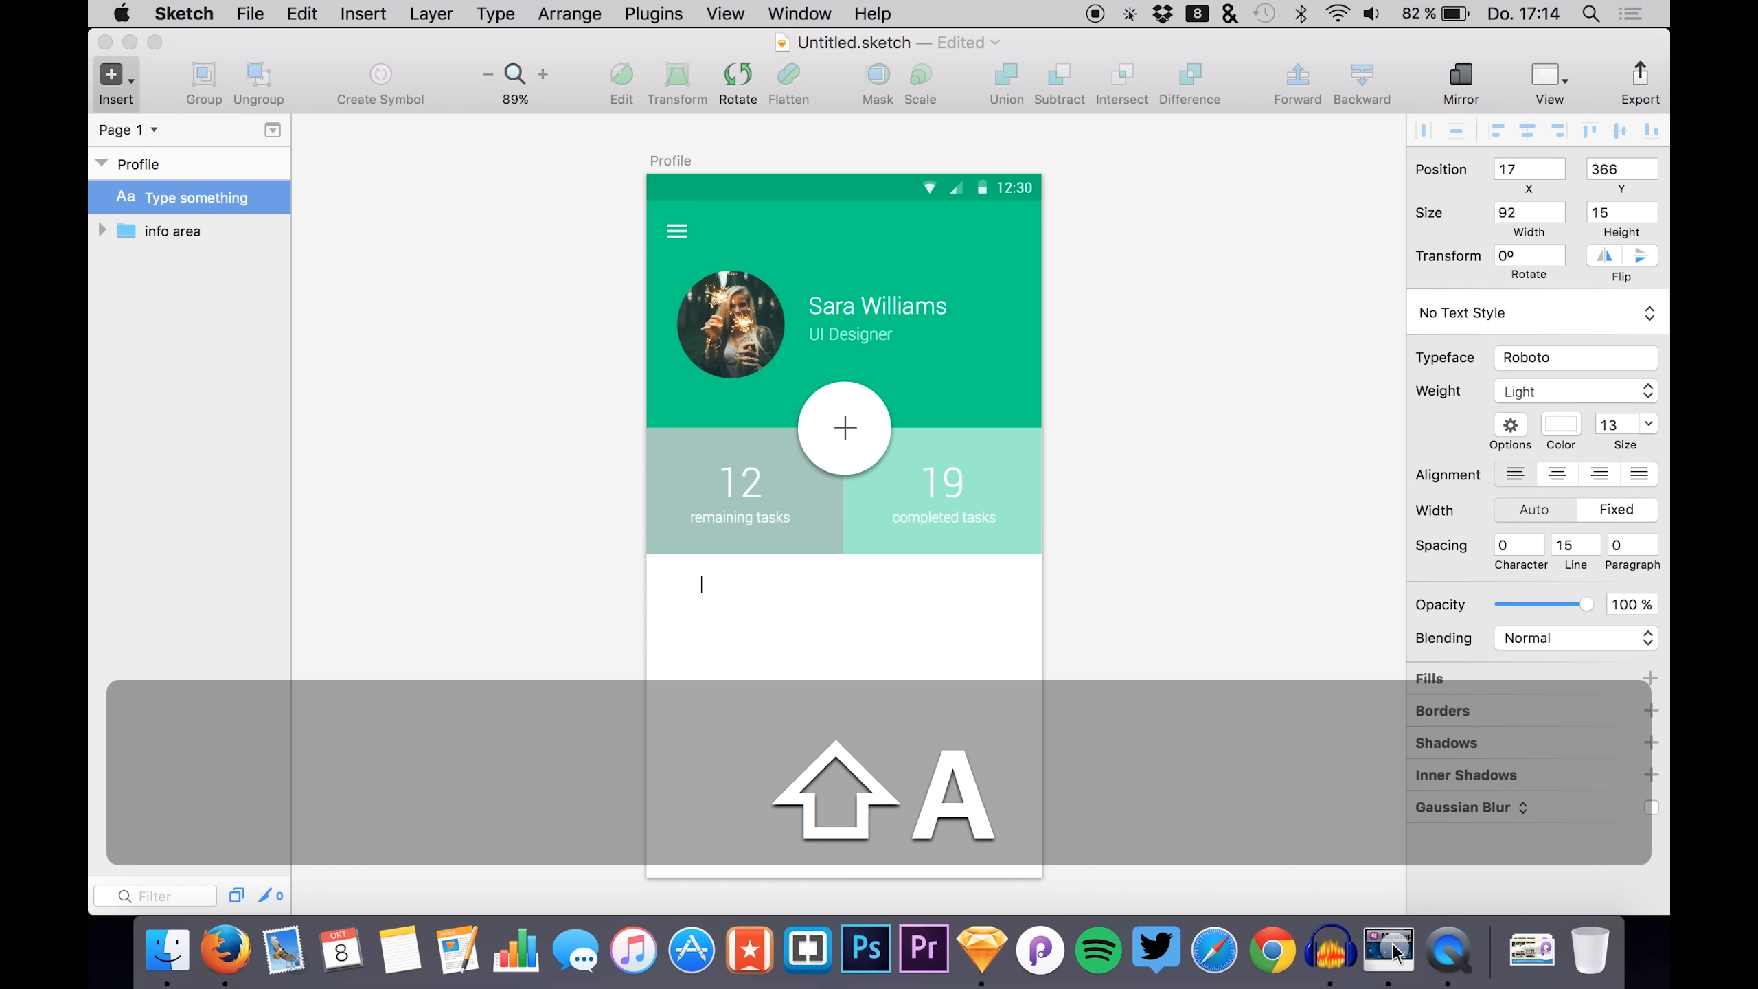
click(172, 232)
click(167, 198)
- Recolour the "TODAY" text to the muted grey-green 6F807A and set its weight to Regular
click(1563, 424)
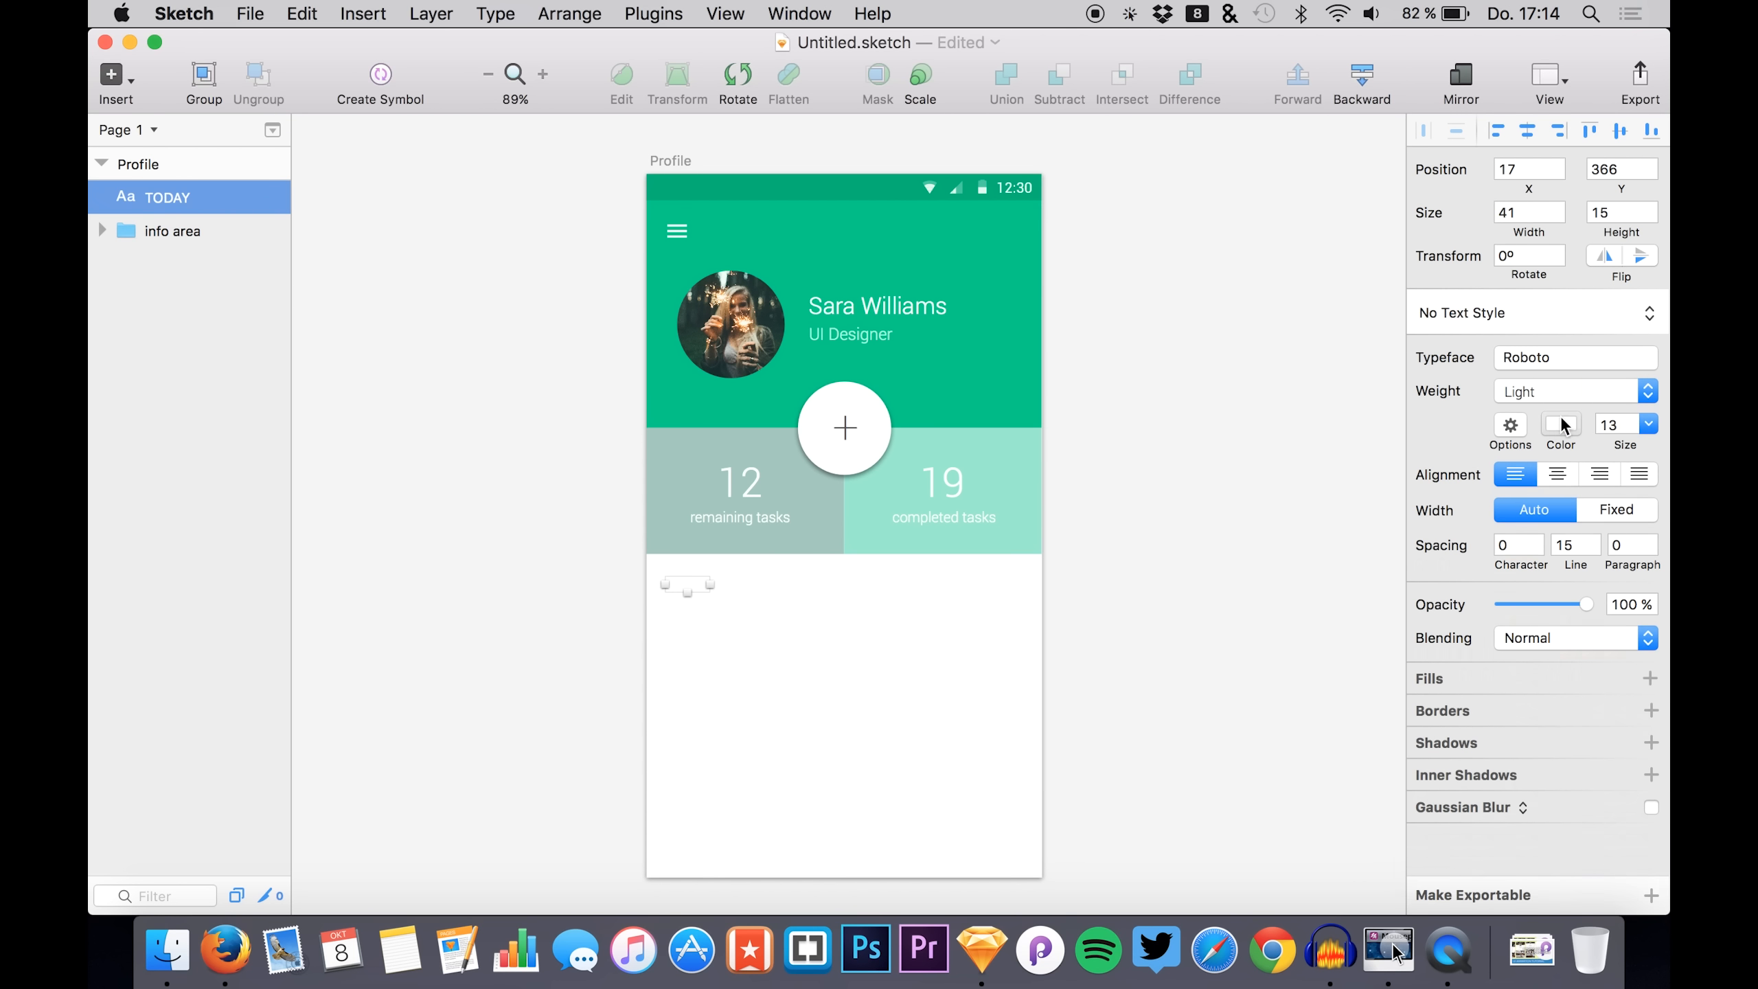
click(1429, 678)
click(913, 381)
drag(1518, 517, 1450, 570)
click(1557, 391)
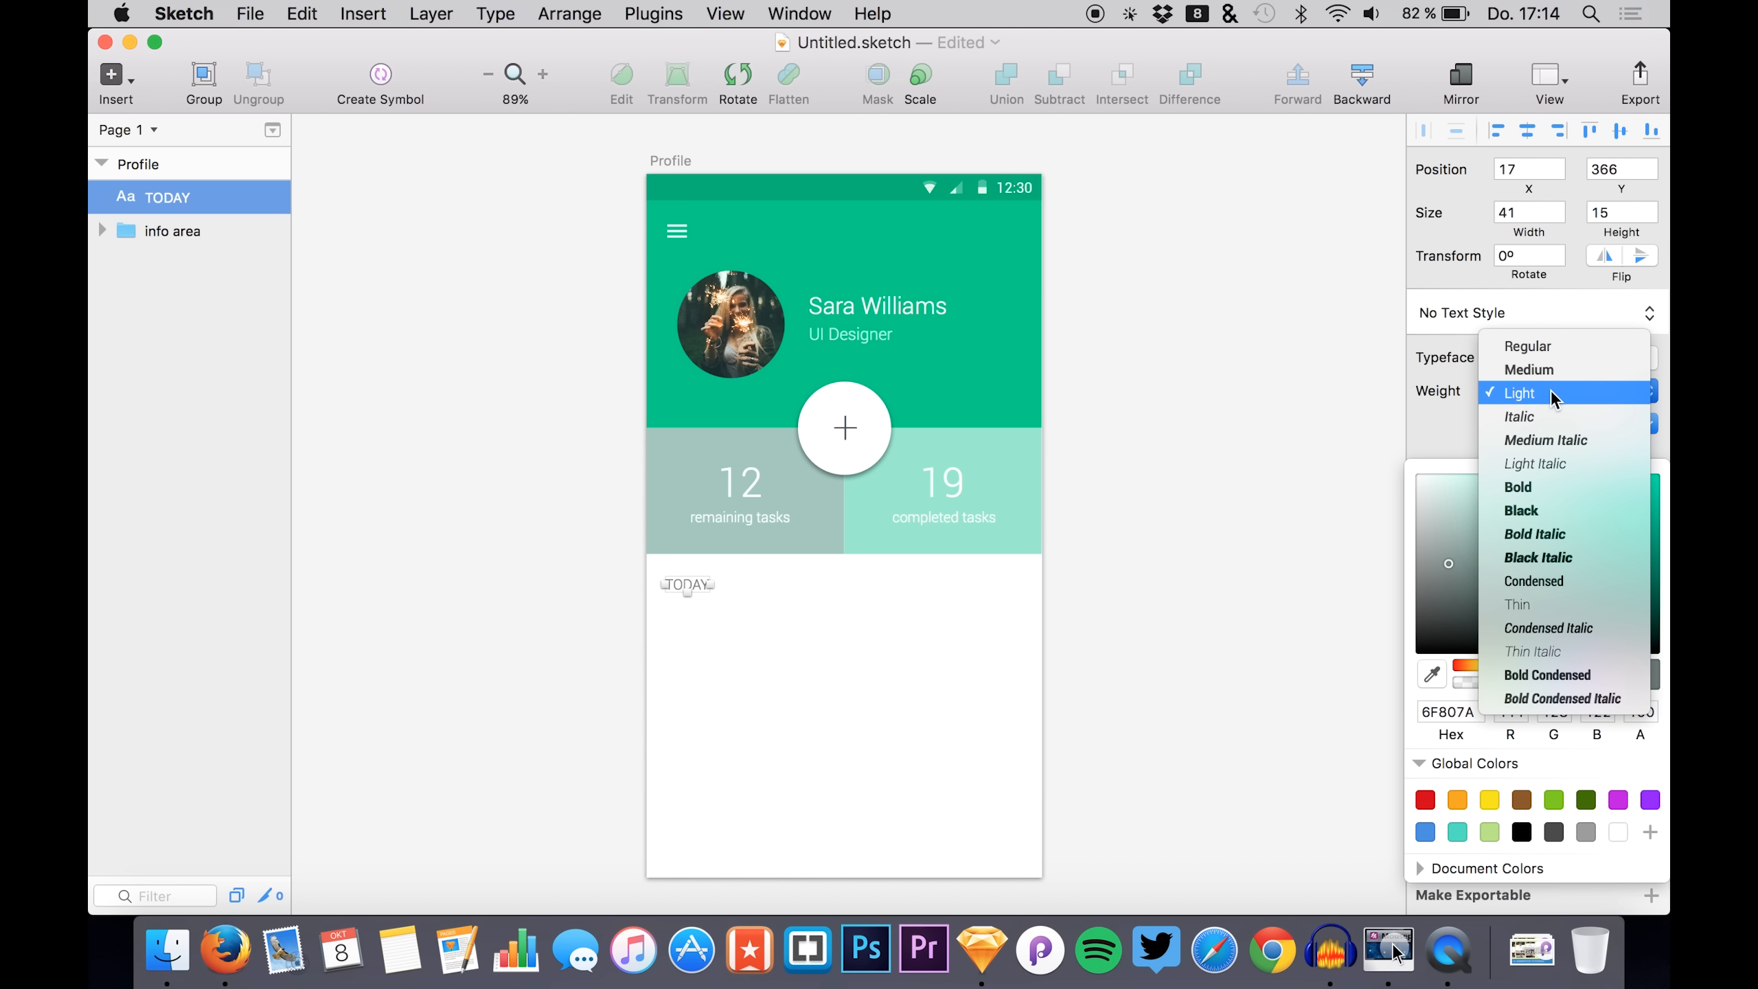
click(1548, 346)
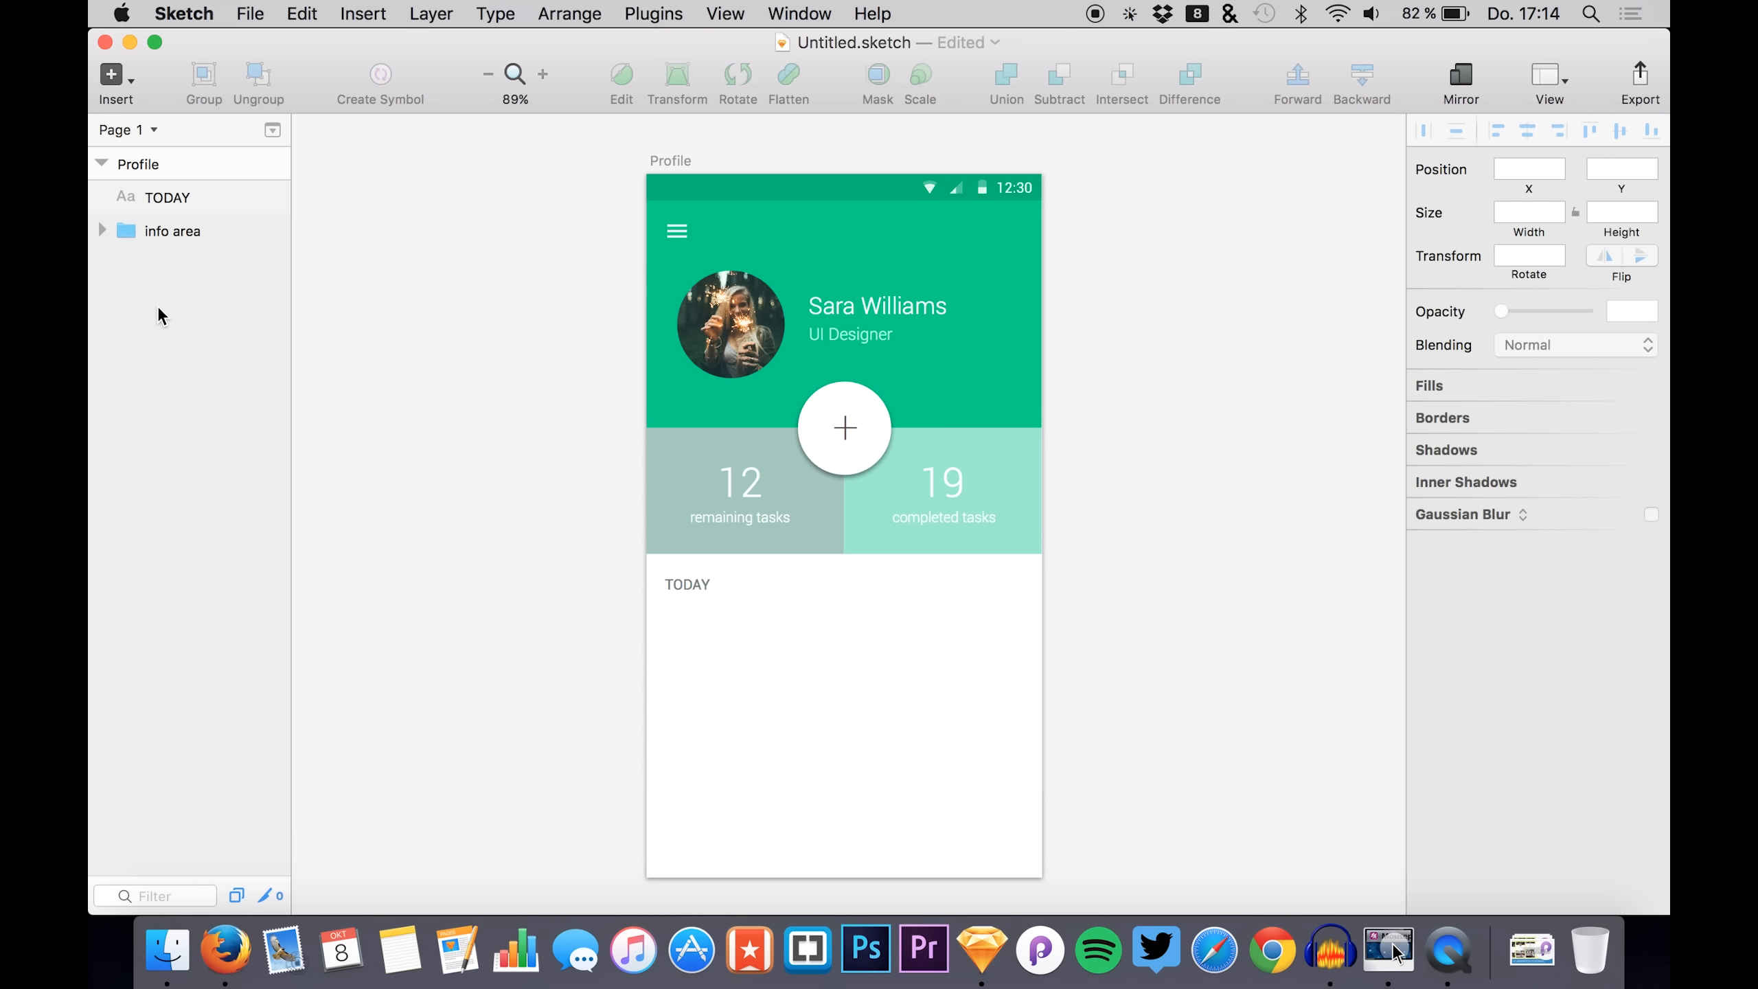
- Desaturate the "TODAY" text colour to a neutral mid-grey
click(1555, 399)
click(1459, 354)
click(1562, 424)
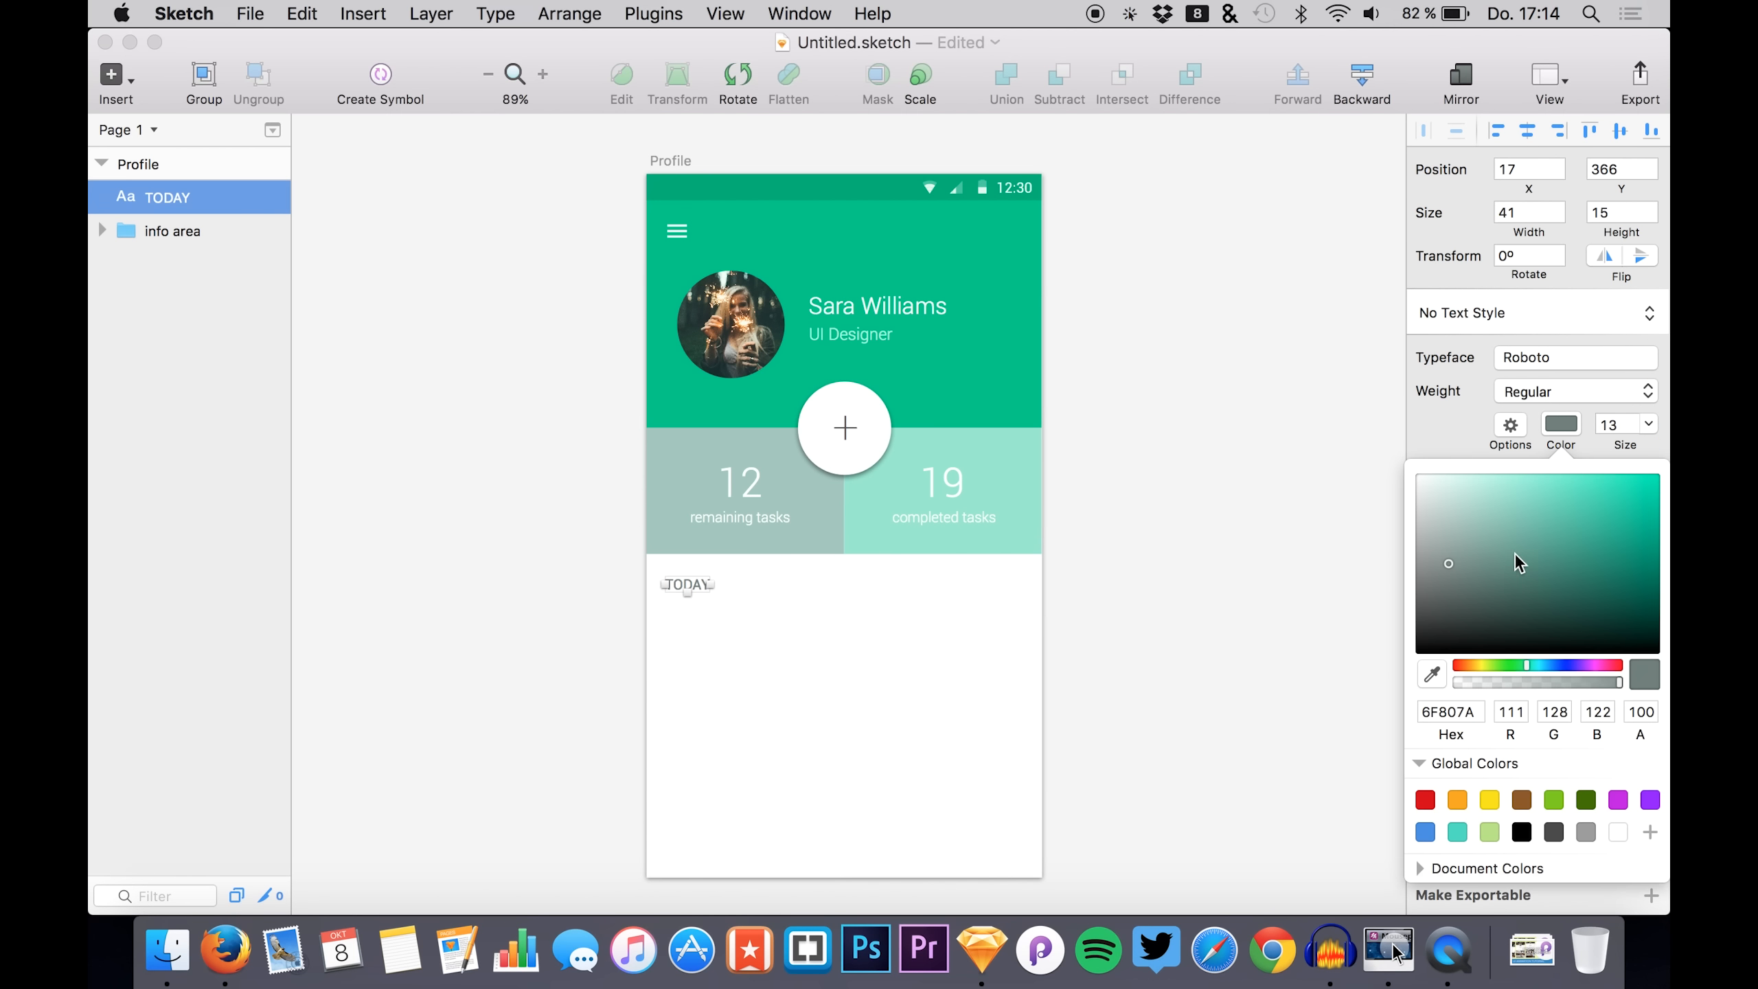
mouse_move(1463, 559)
mouse_down()
mouse_move(1400, 585)
mouse_move(1400, 561)
mouse_up()
click(453, 432)
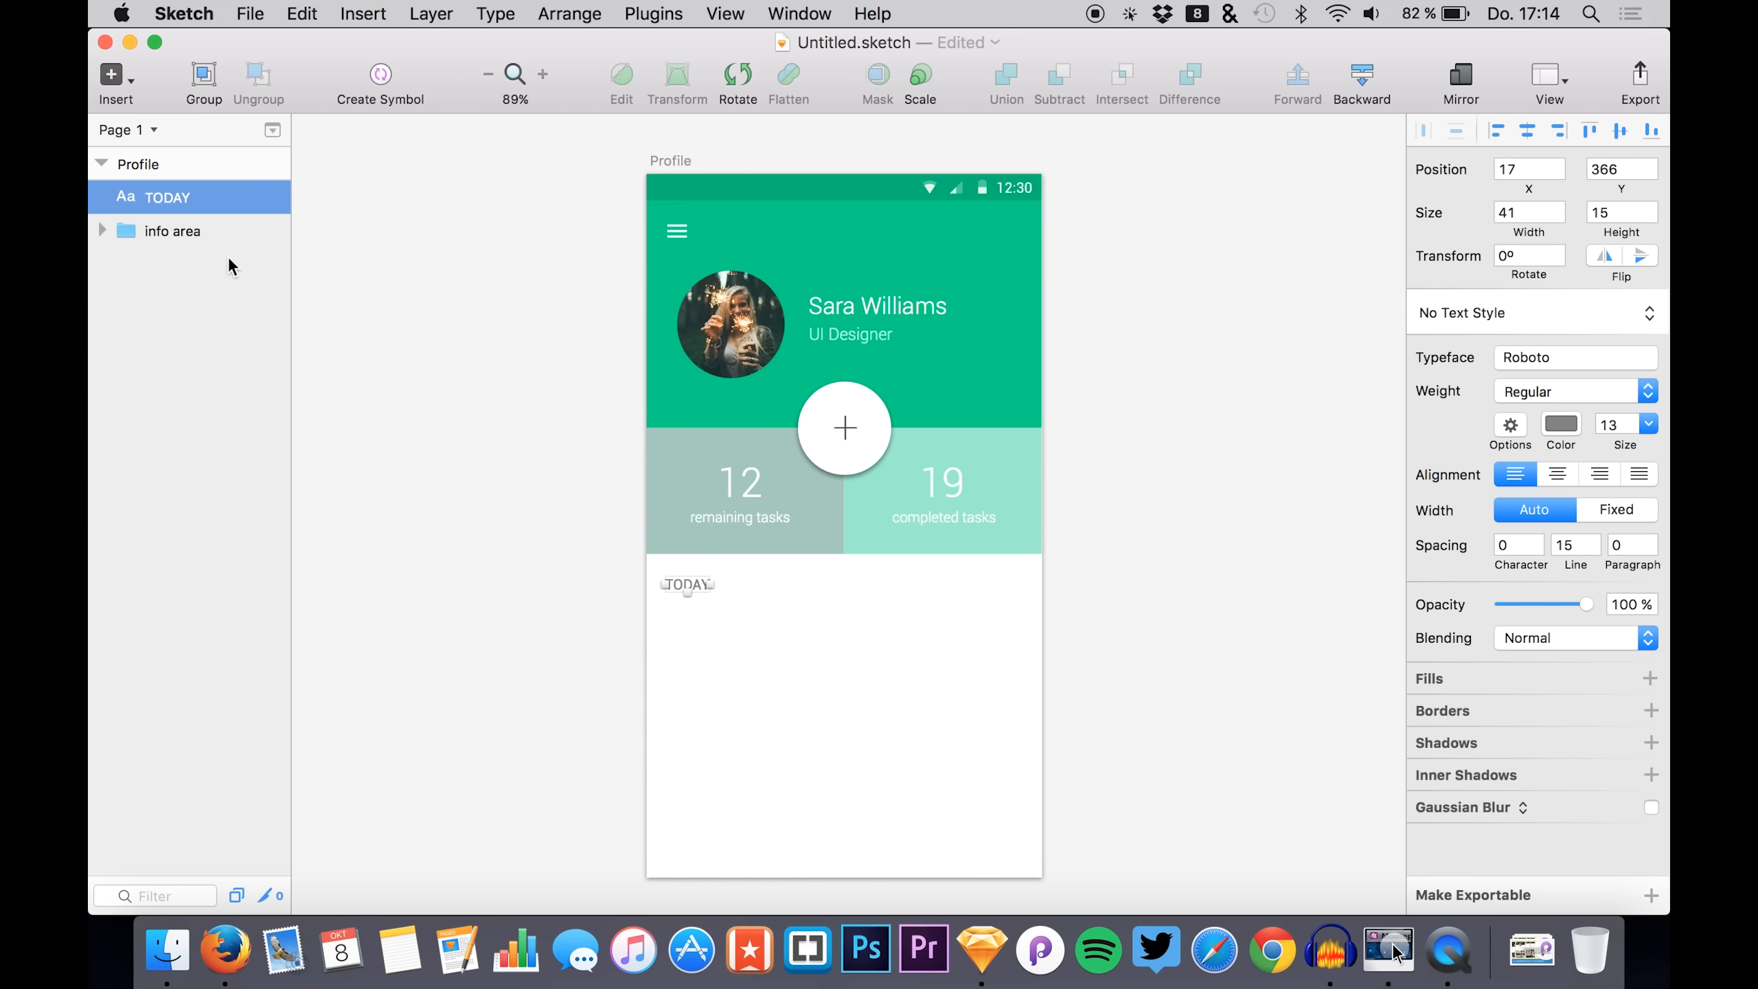
- Move the "TODAY" heading down and inward to X 27, Y 386
key(shift+Down)
key(shift+Down)
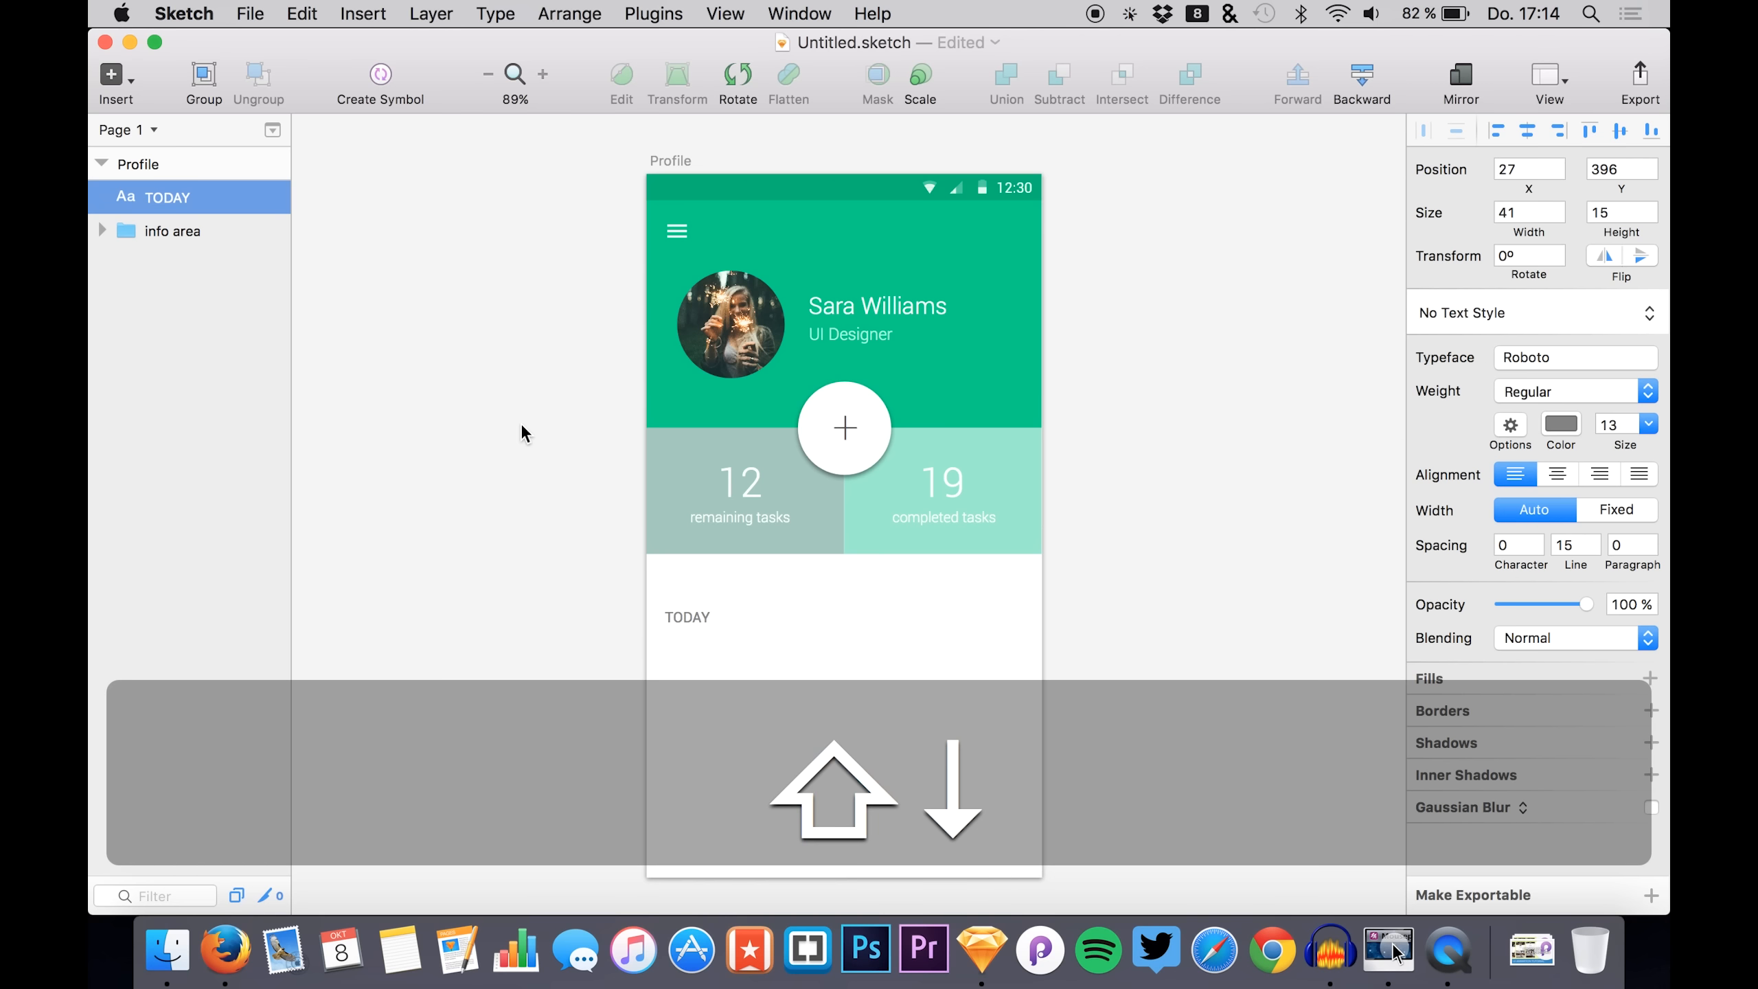
key(shift+Right)
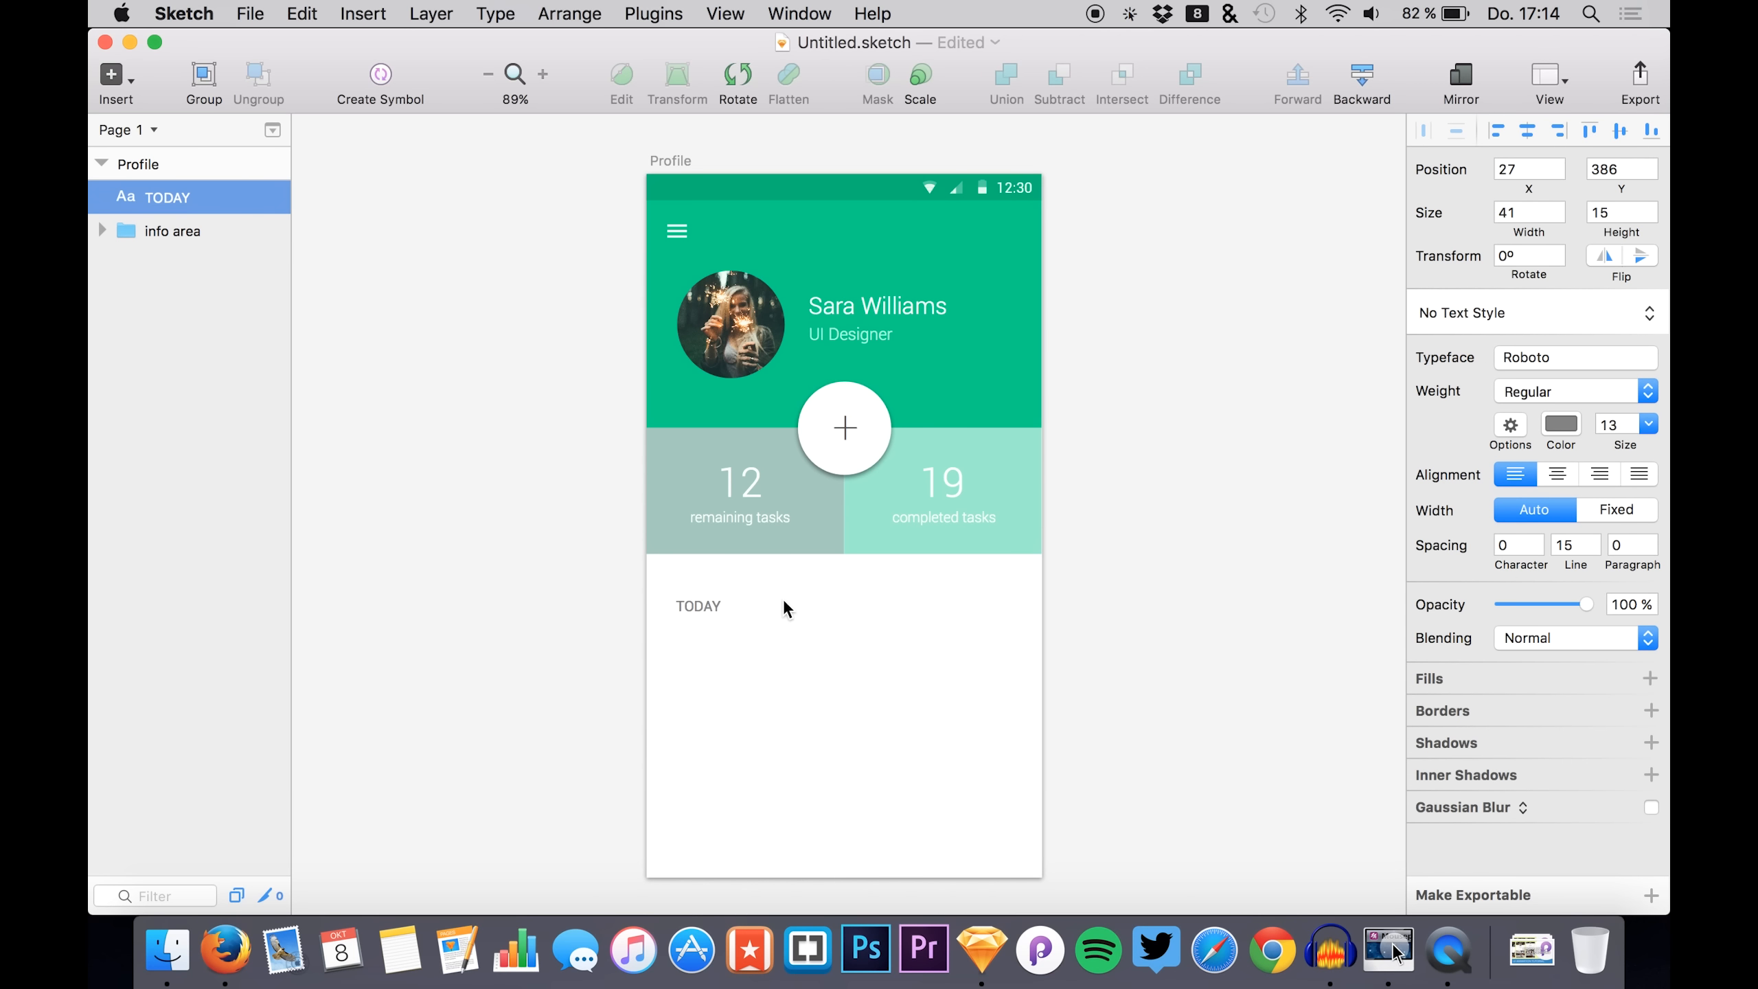
click(717, 664)
- Duplicate the "TODAY" heading and place the copy below it, indented, at X 57, Y 426
scroll(717, 651, down, 2)
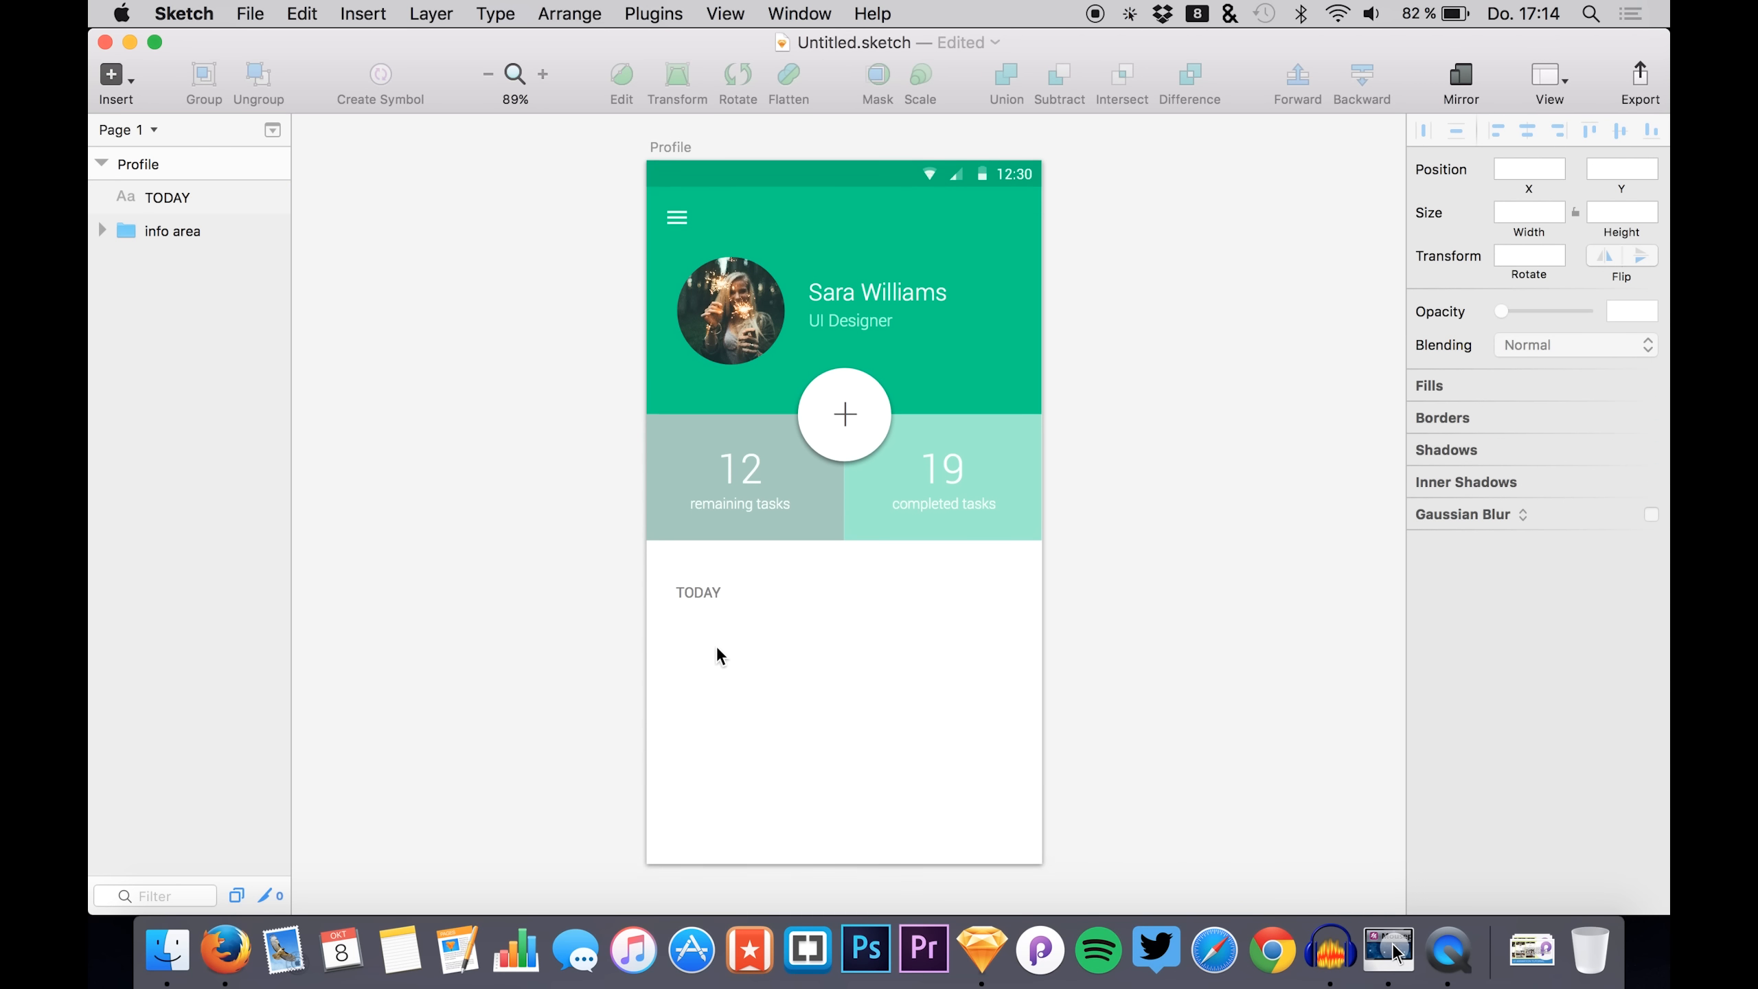
scroll(725, 639, up, 2)
scroll(726, 640, down, 1)
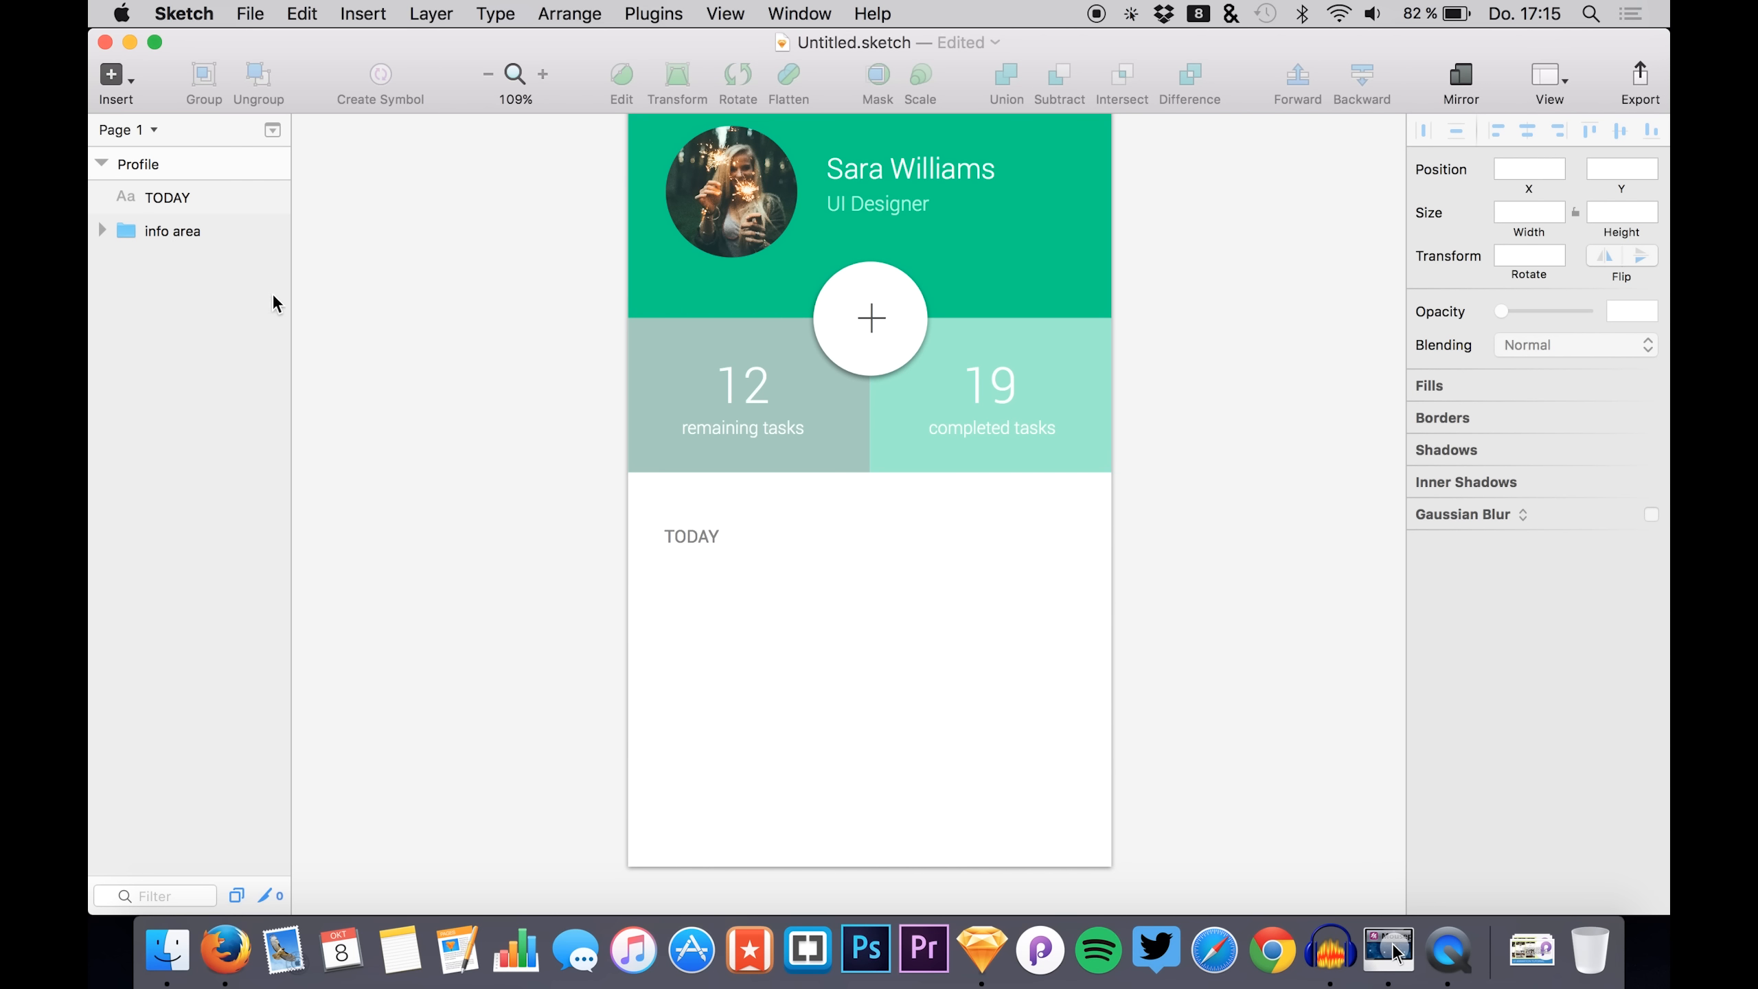
click(160, 198)
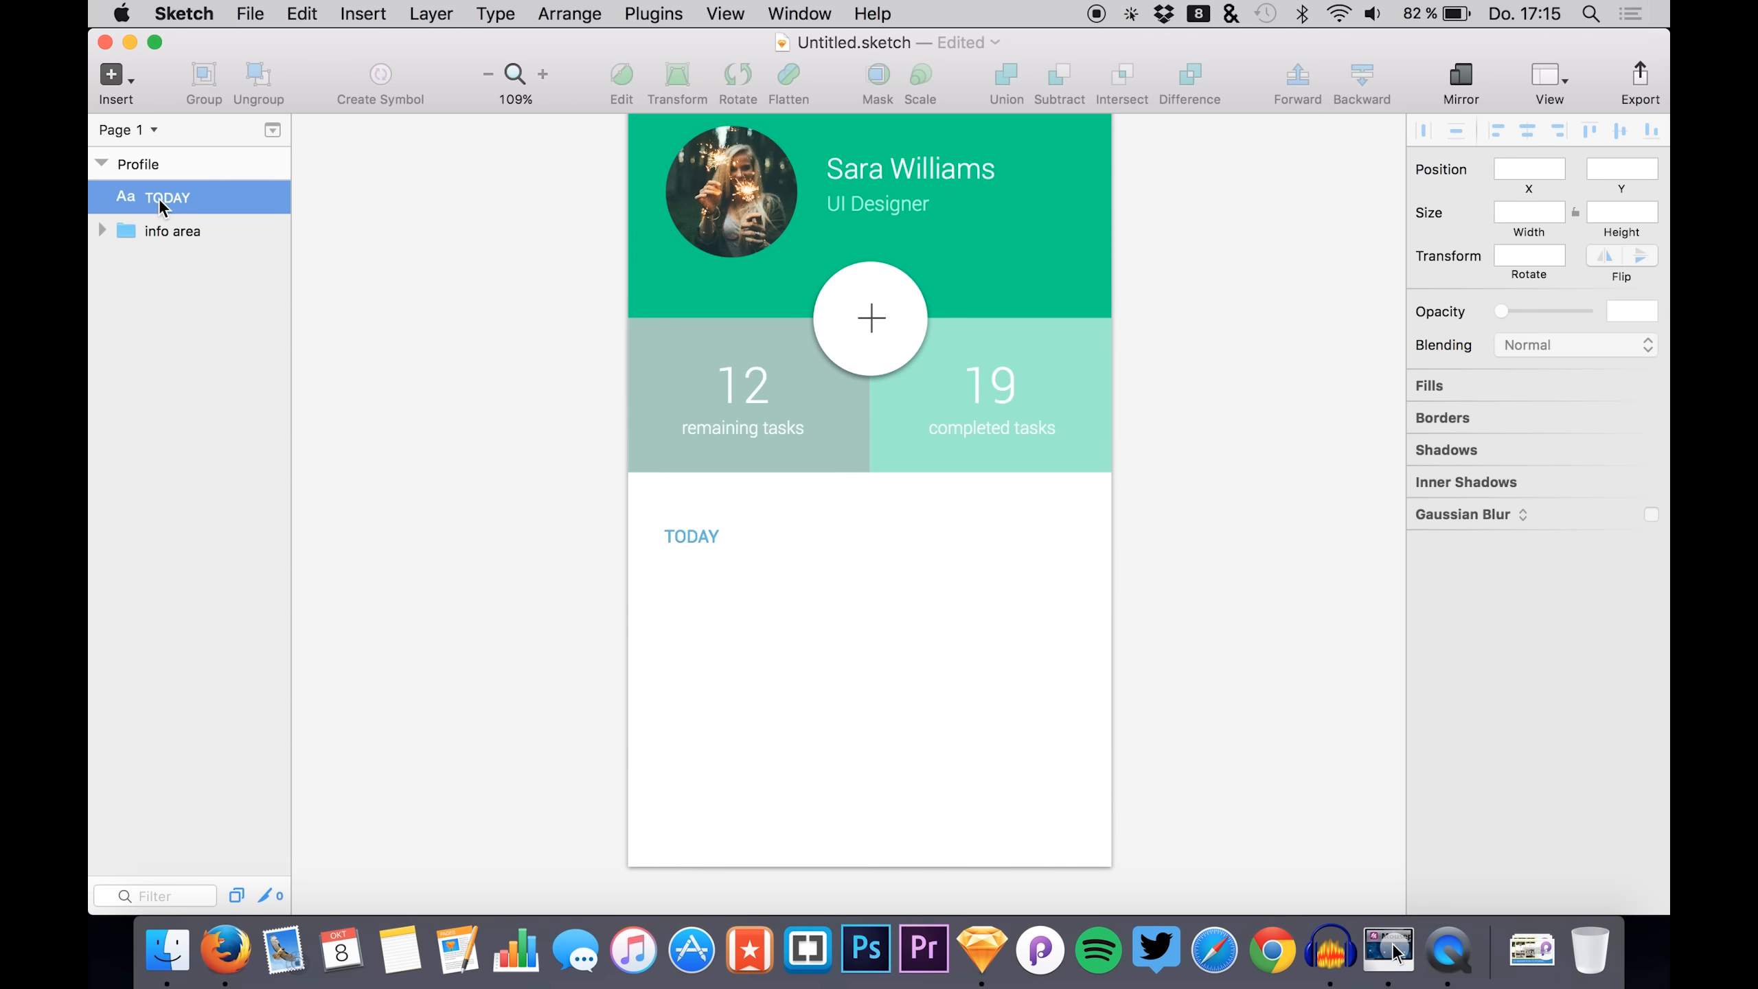
key(super+c)
key(super+v)
key(shift+Down)
key(shift+Down)
key(shift+Down)
key(shift+Down)
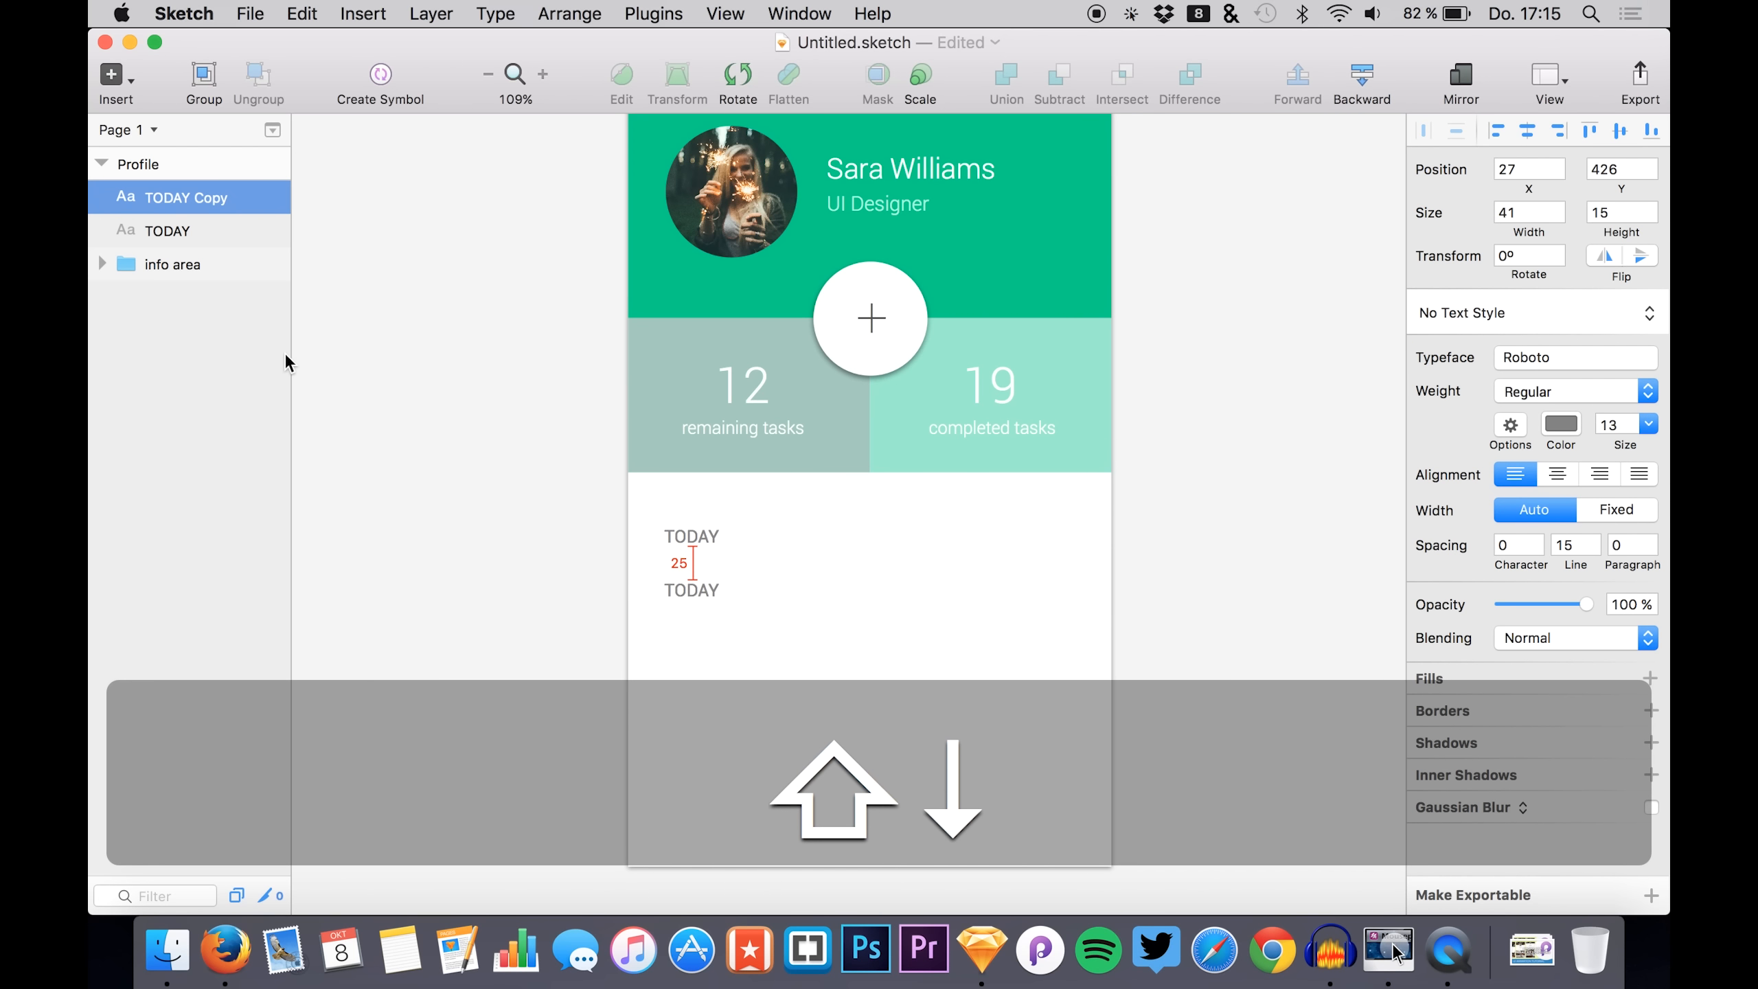
key(shift+Right)
key(shift+Right)
key(shift+Right)
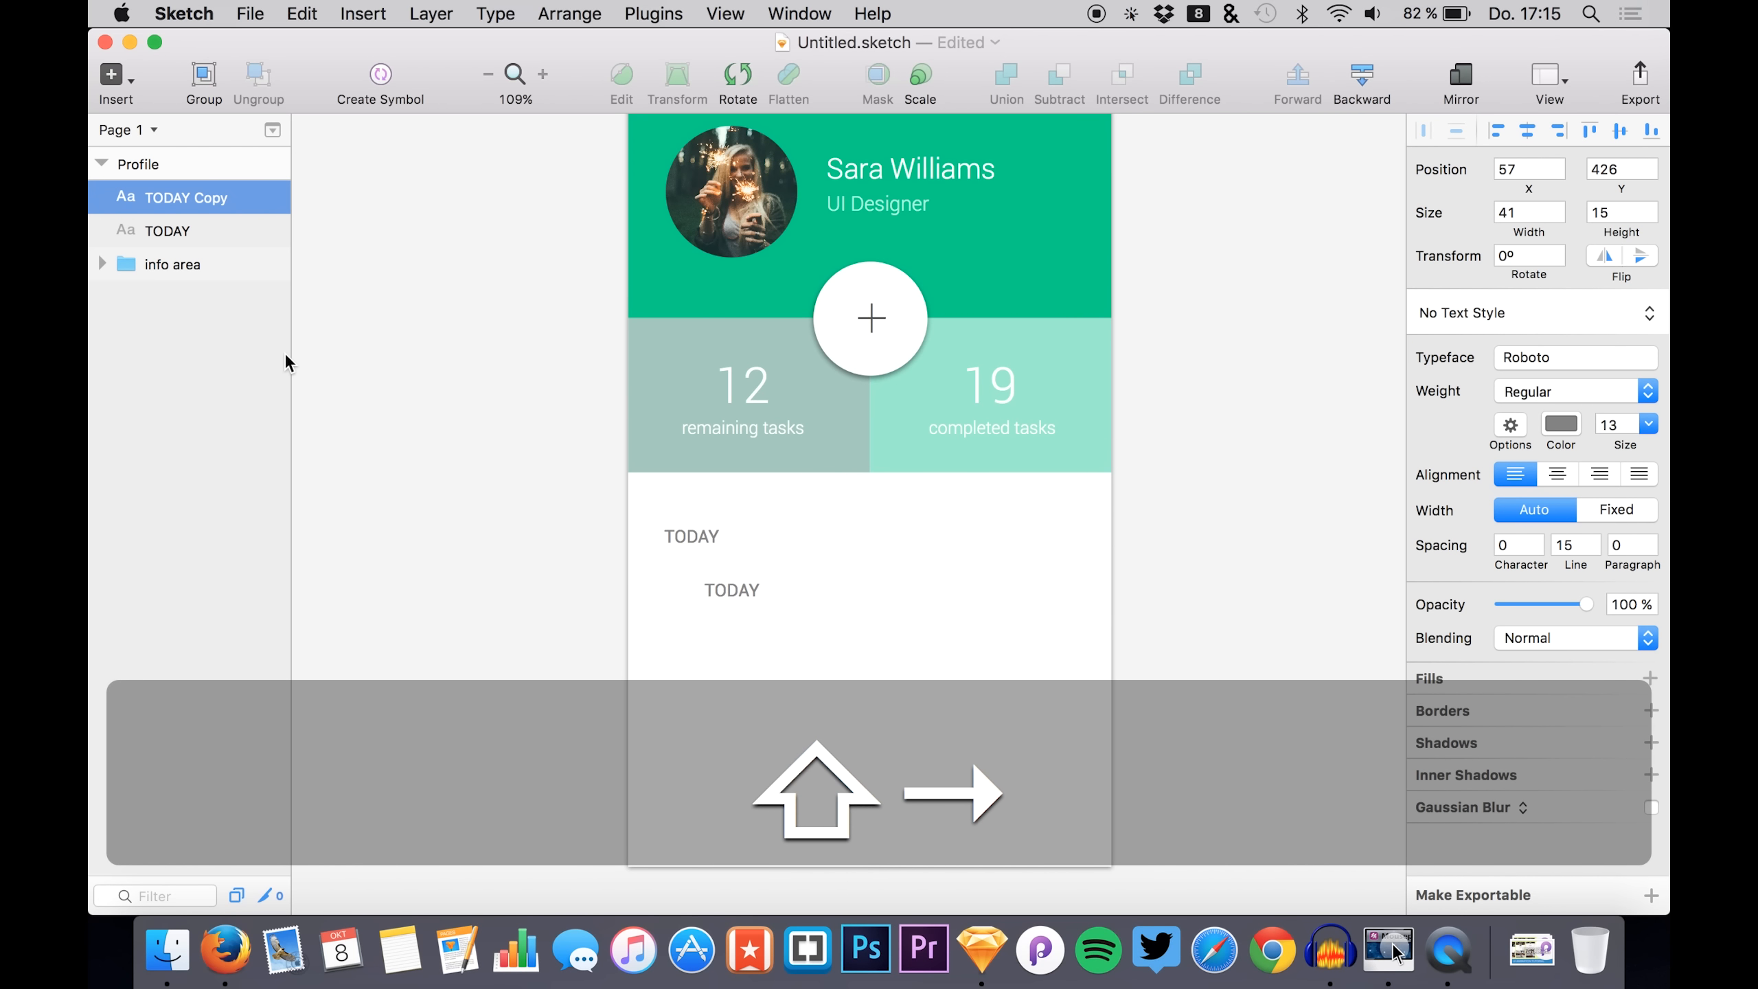
- Replace the copied heading's text with two task lines, "JavaScript training" and "Design app illustrations"
double_click(742, 590)
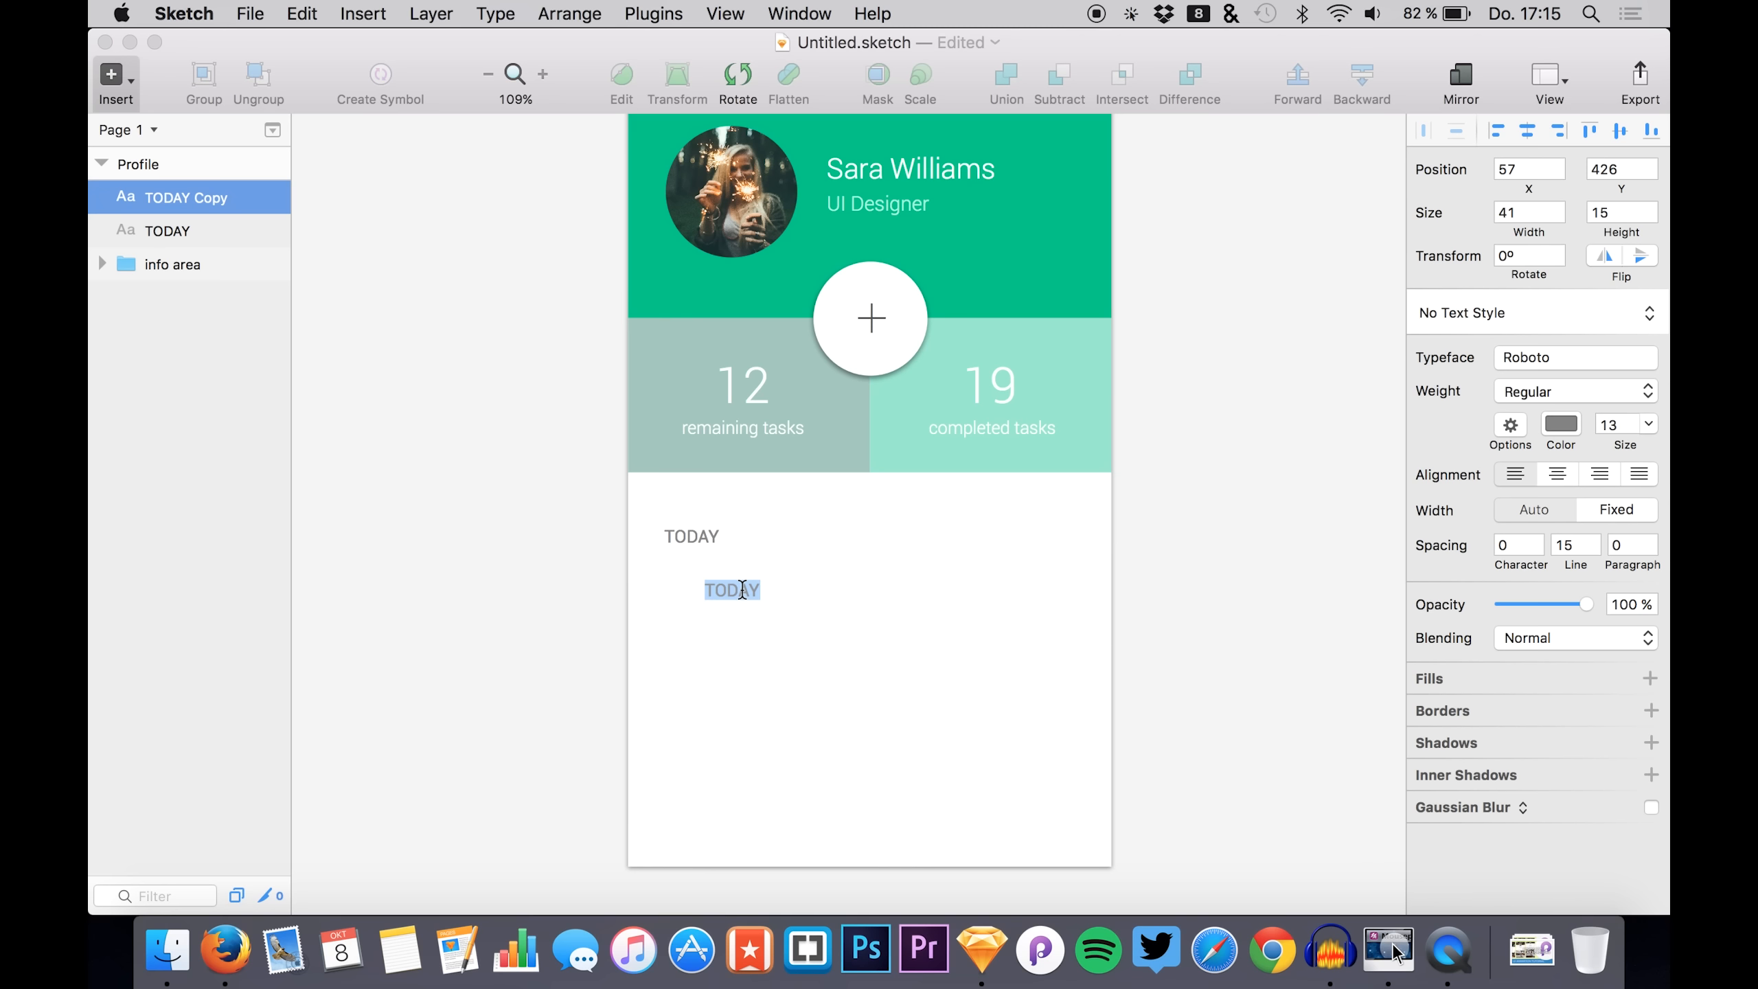
key(shift)
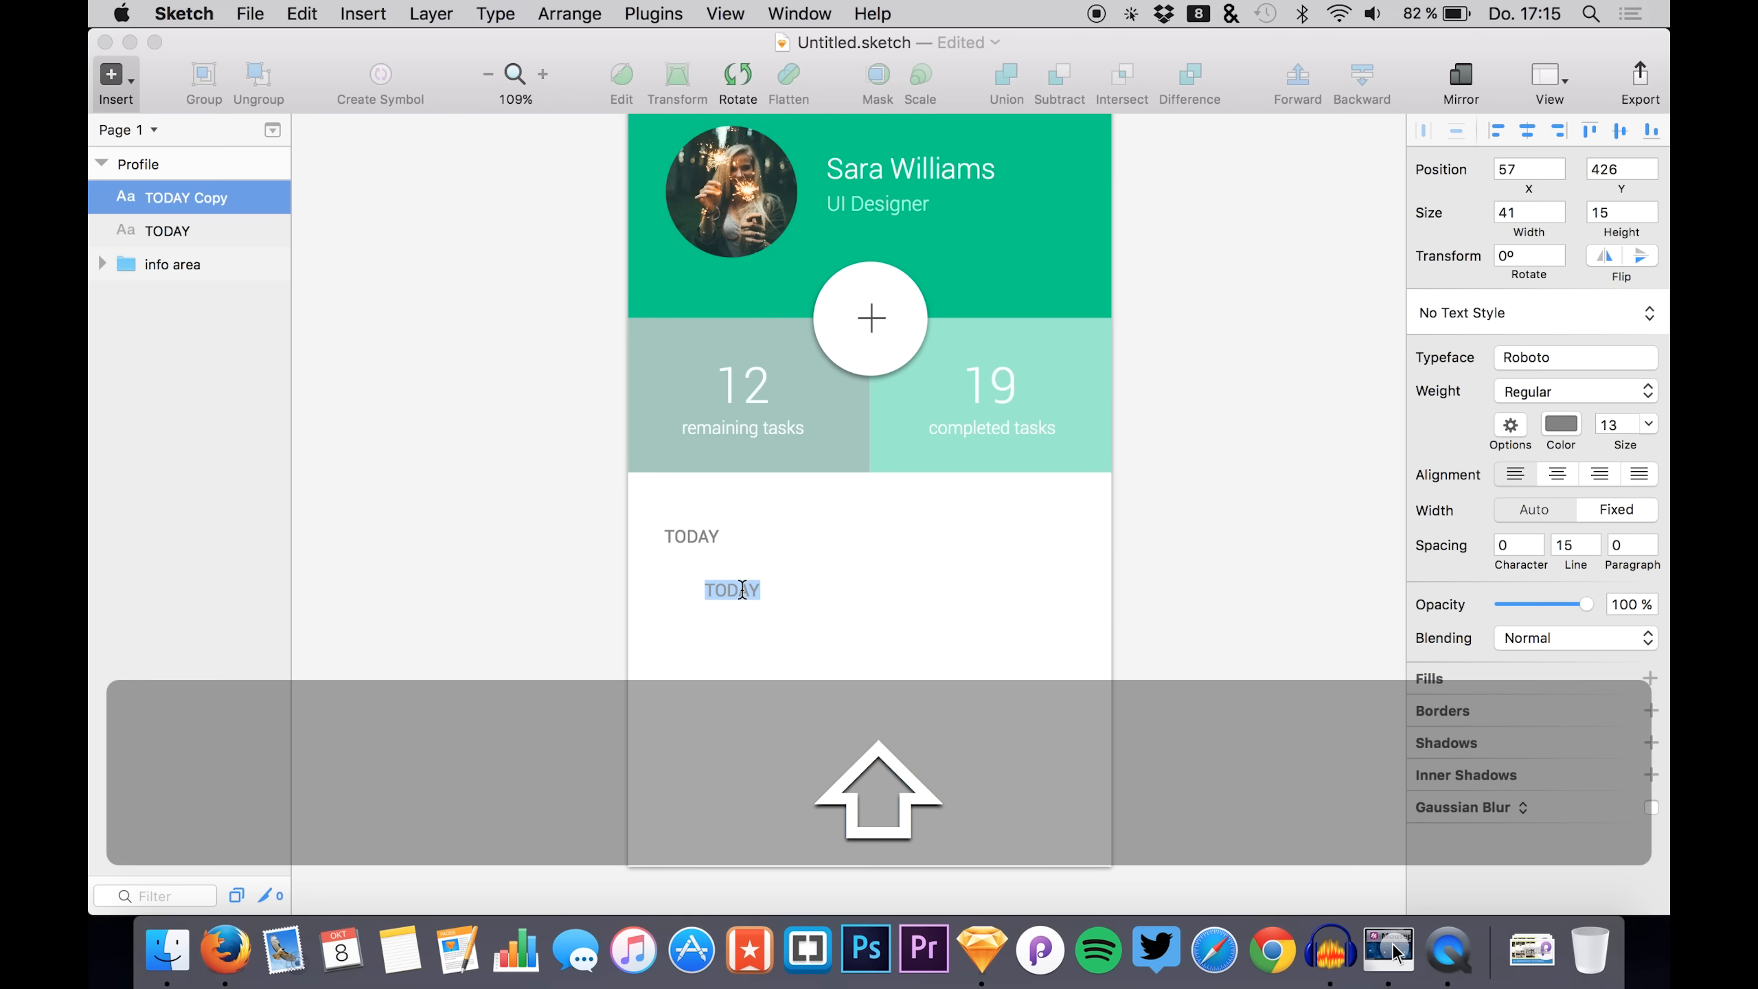
text(Jav)
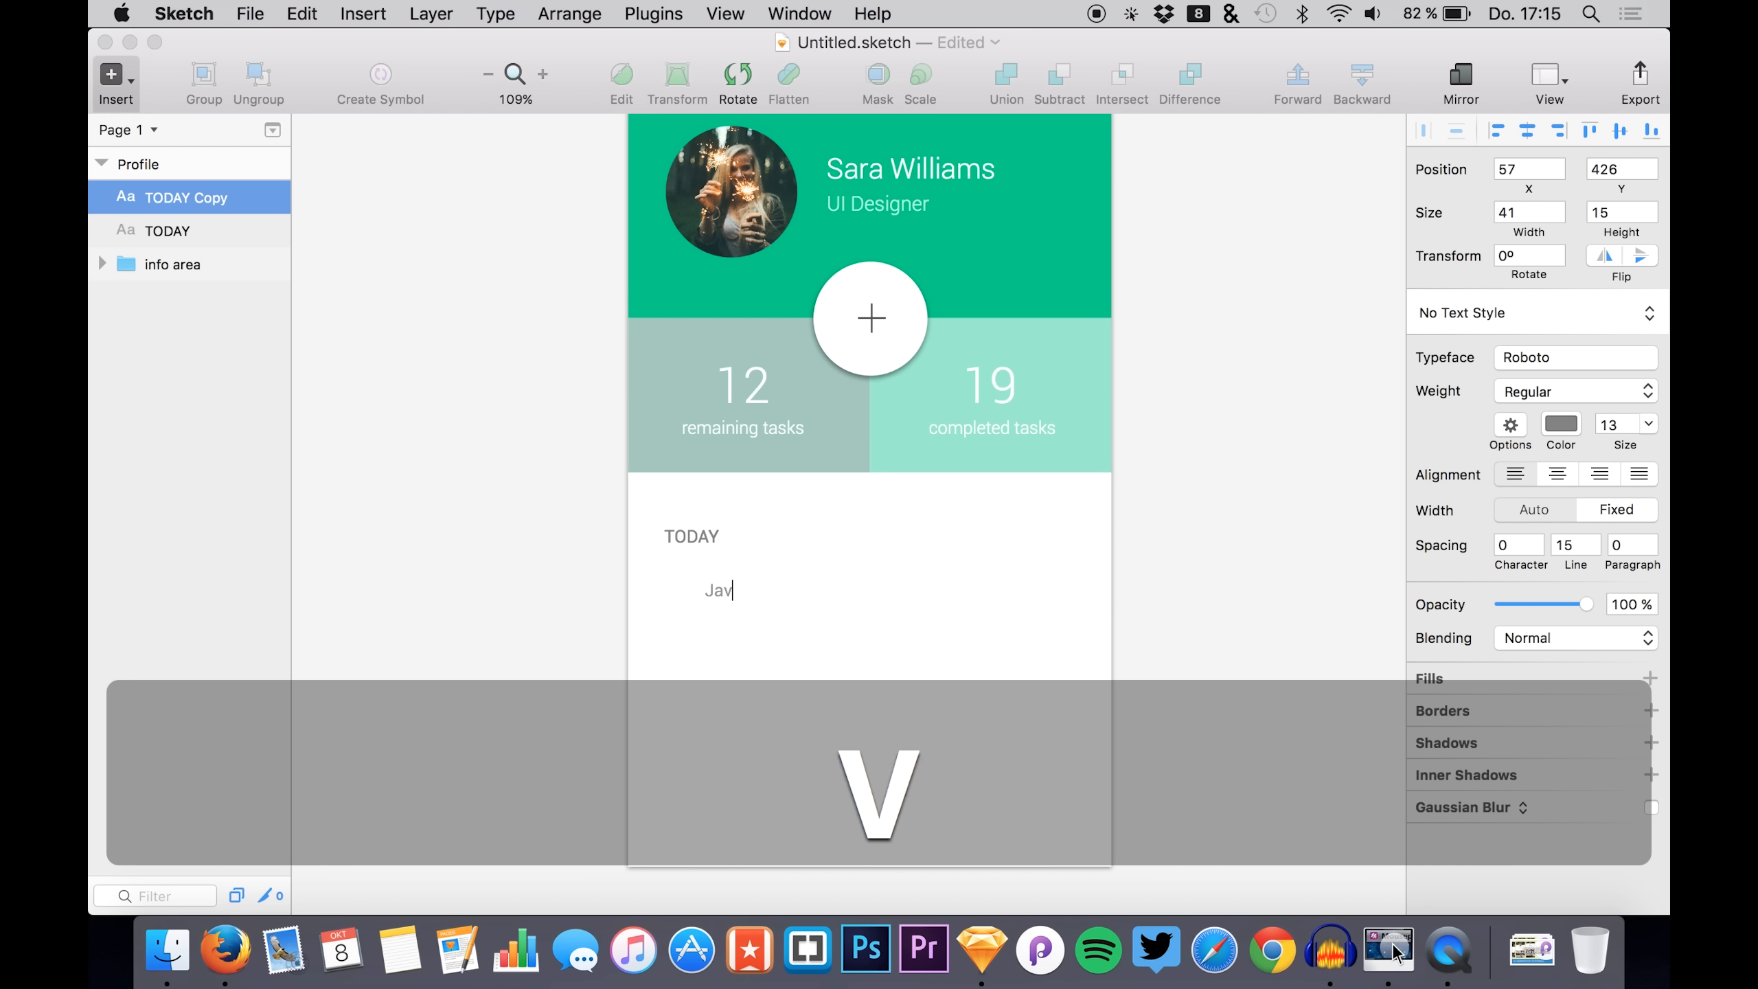
text(aScript training)
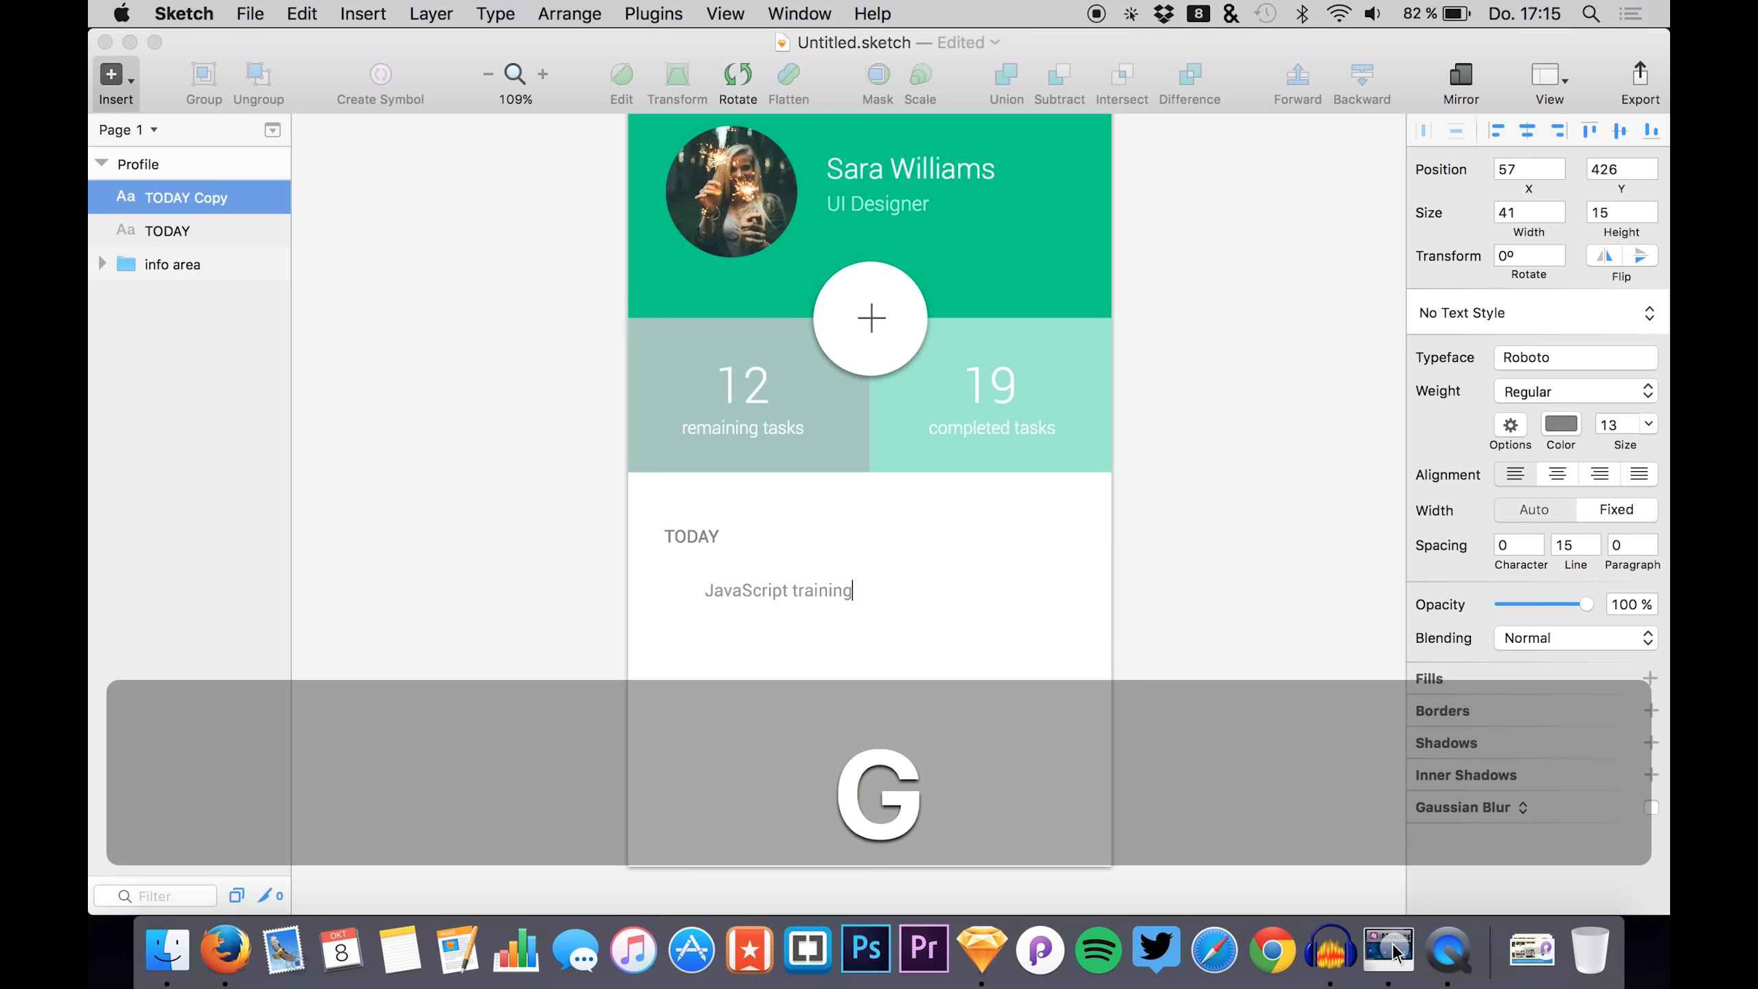
key(Return)
key(shift)
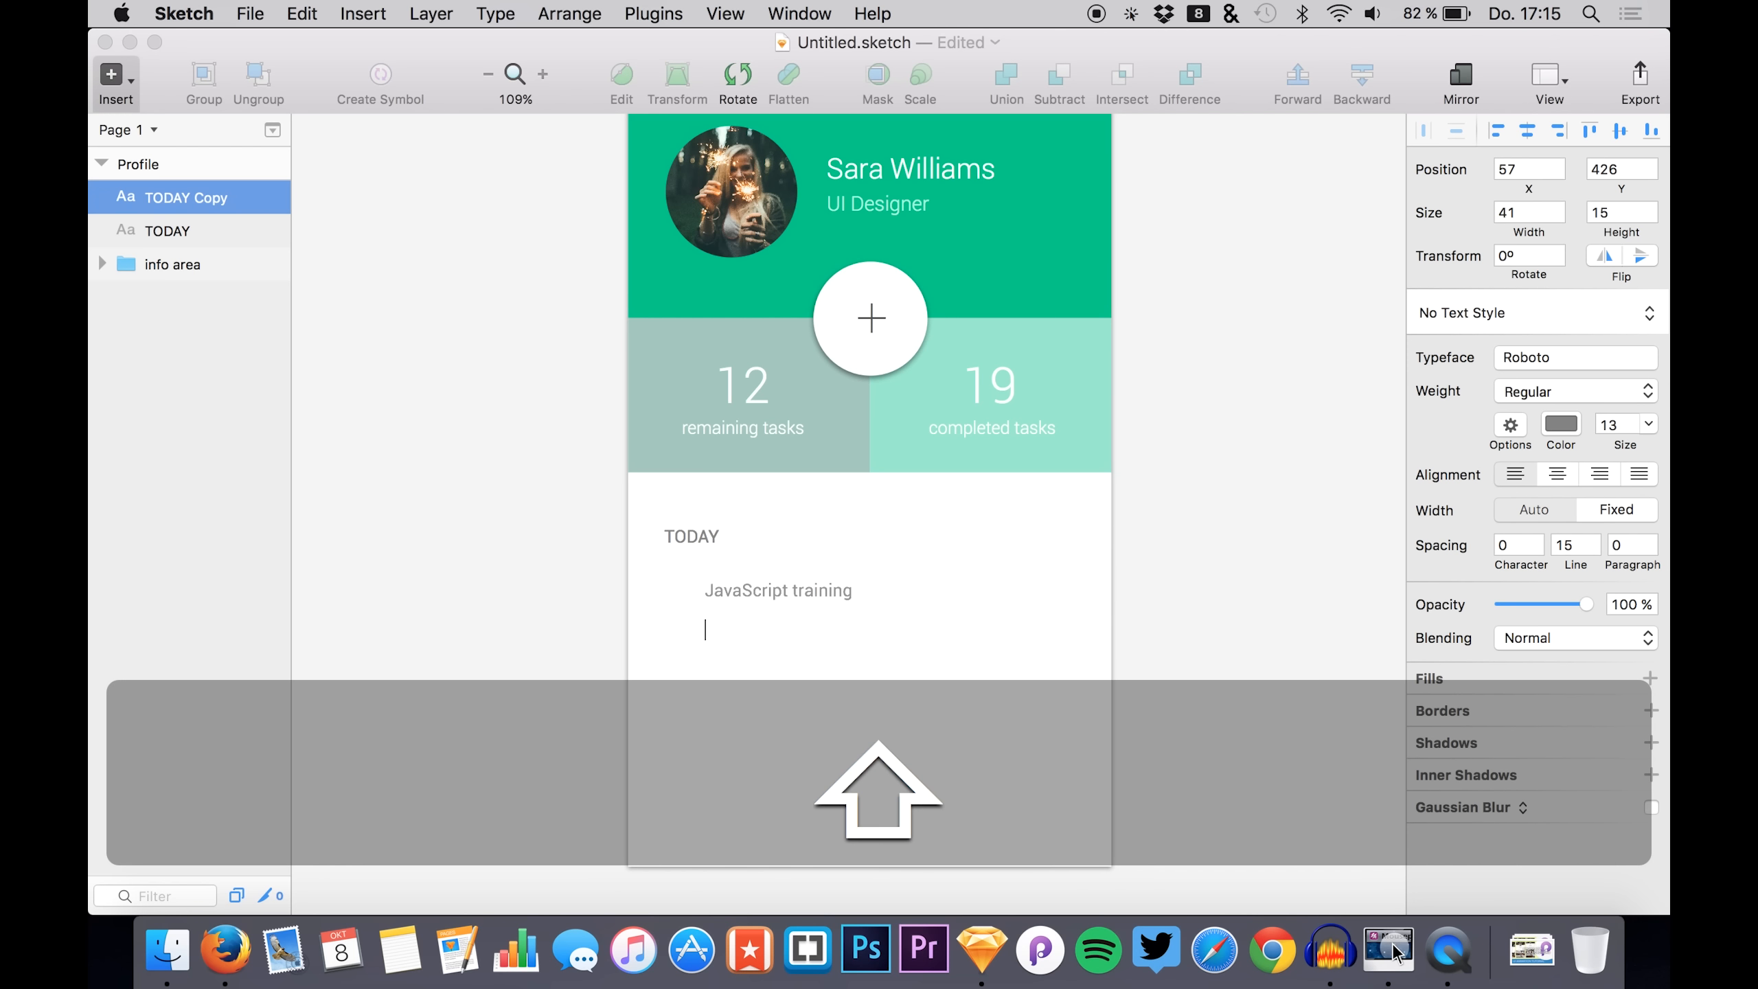
text(Design a)
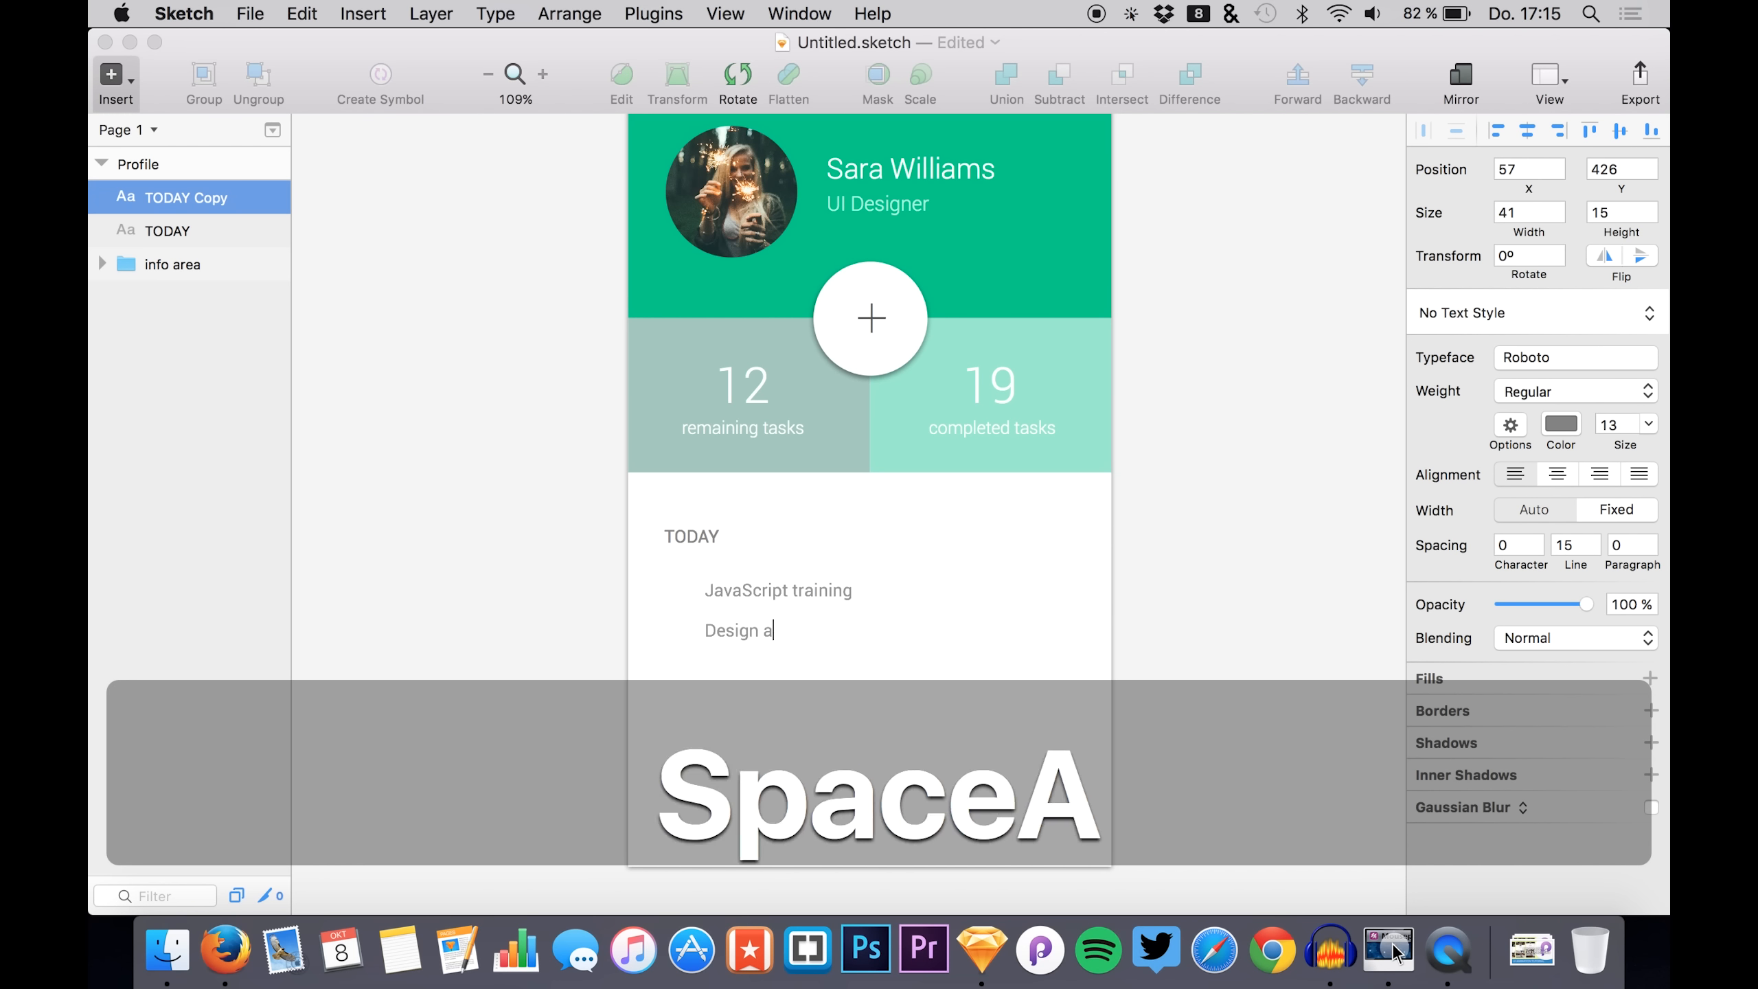
text(pp illustrations)
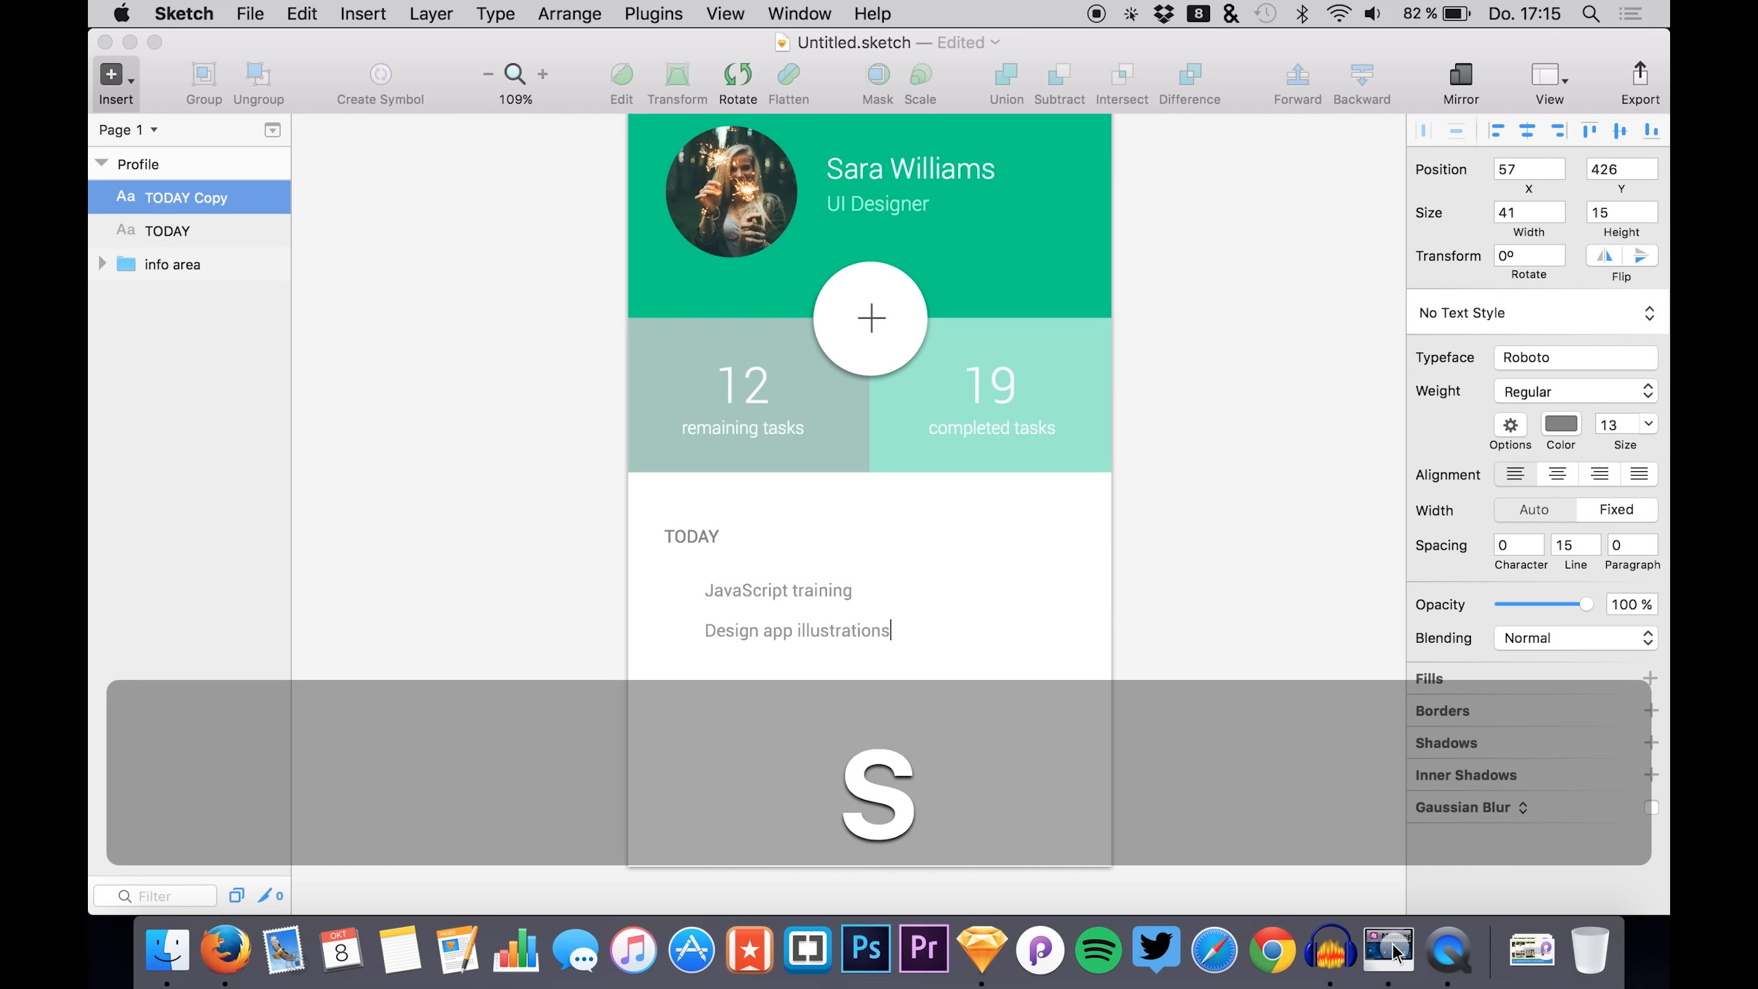
- Add two more lines to the task list: "Suprise Party for" followed by a first name, and "Landing page concept"
key(Return)
key(shift)
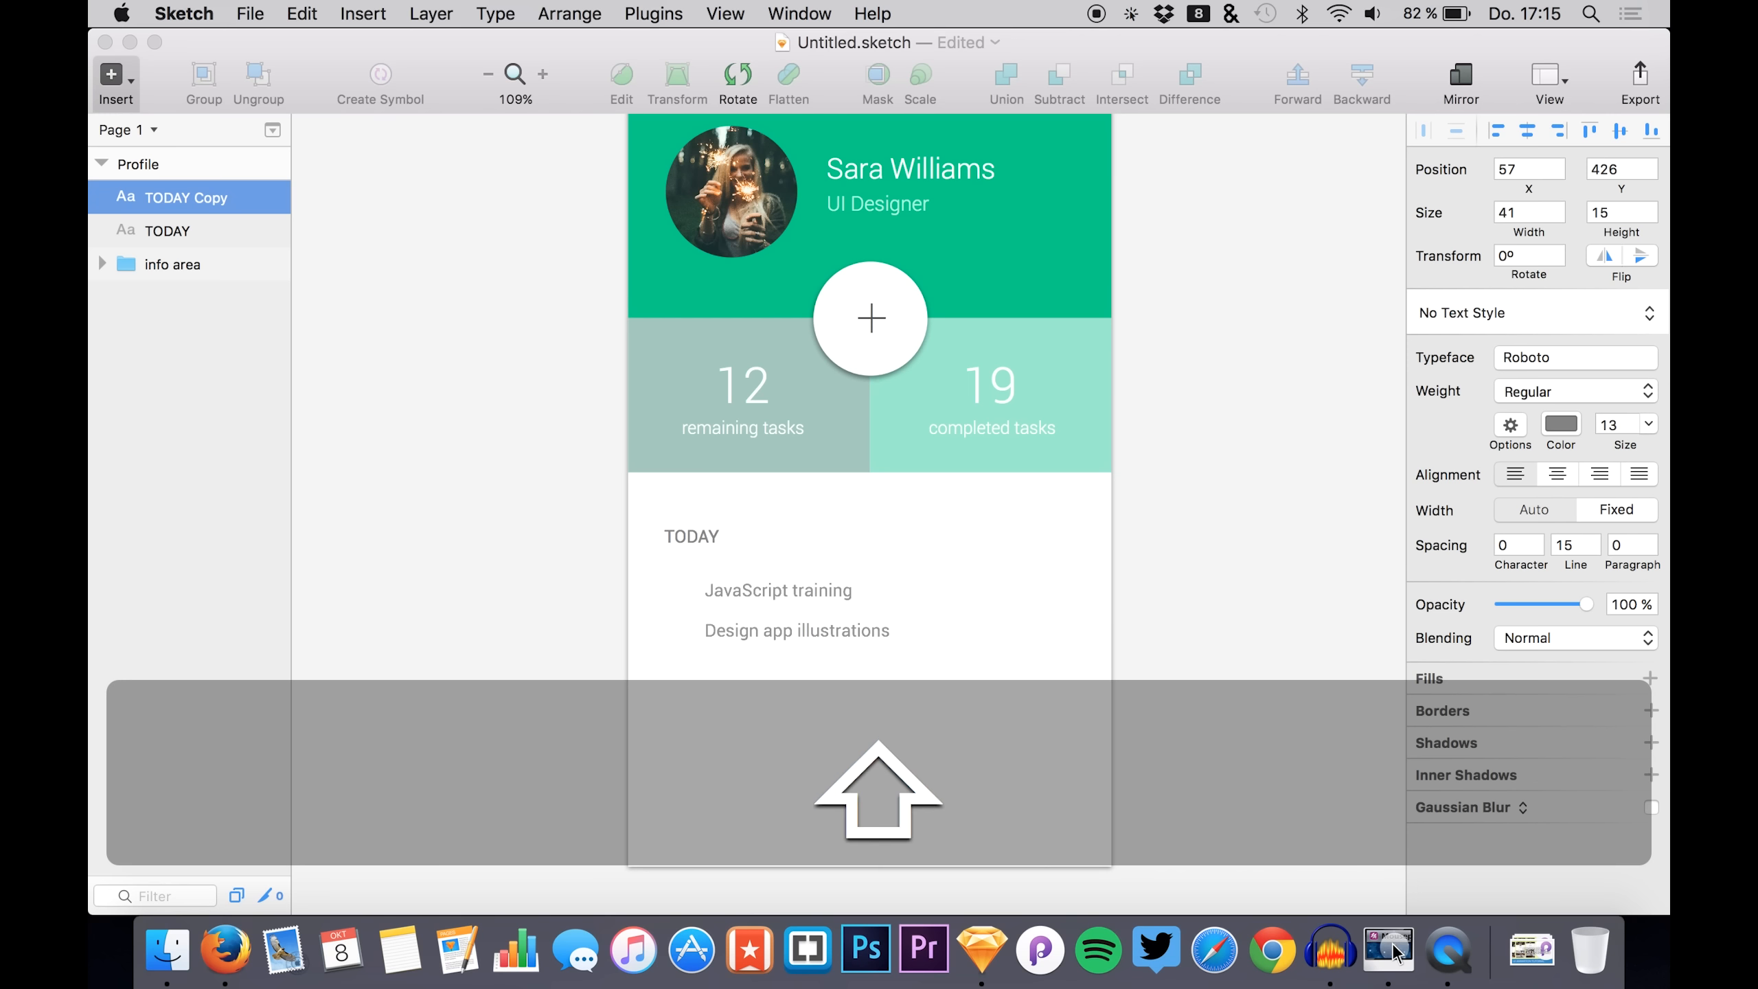
text(S)
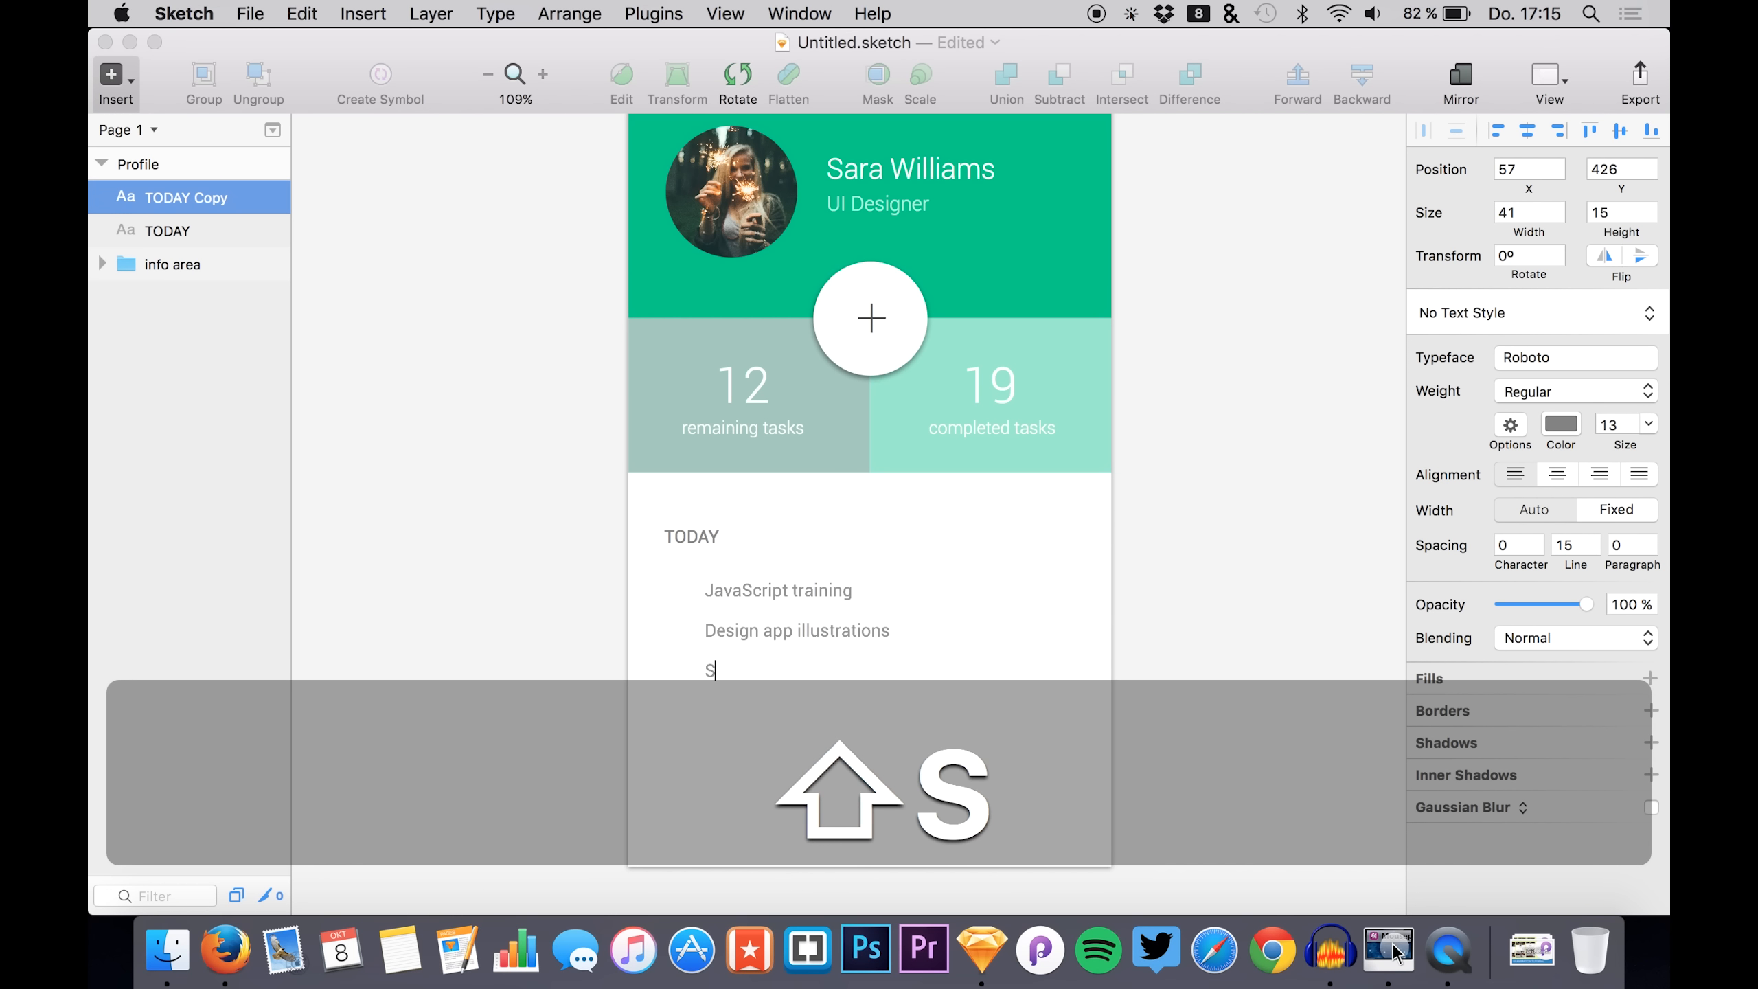
text(upris)
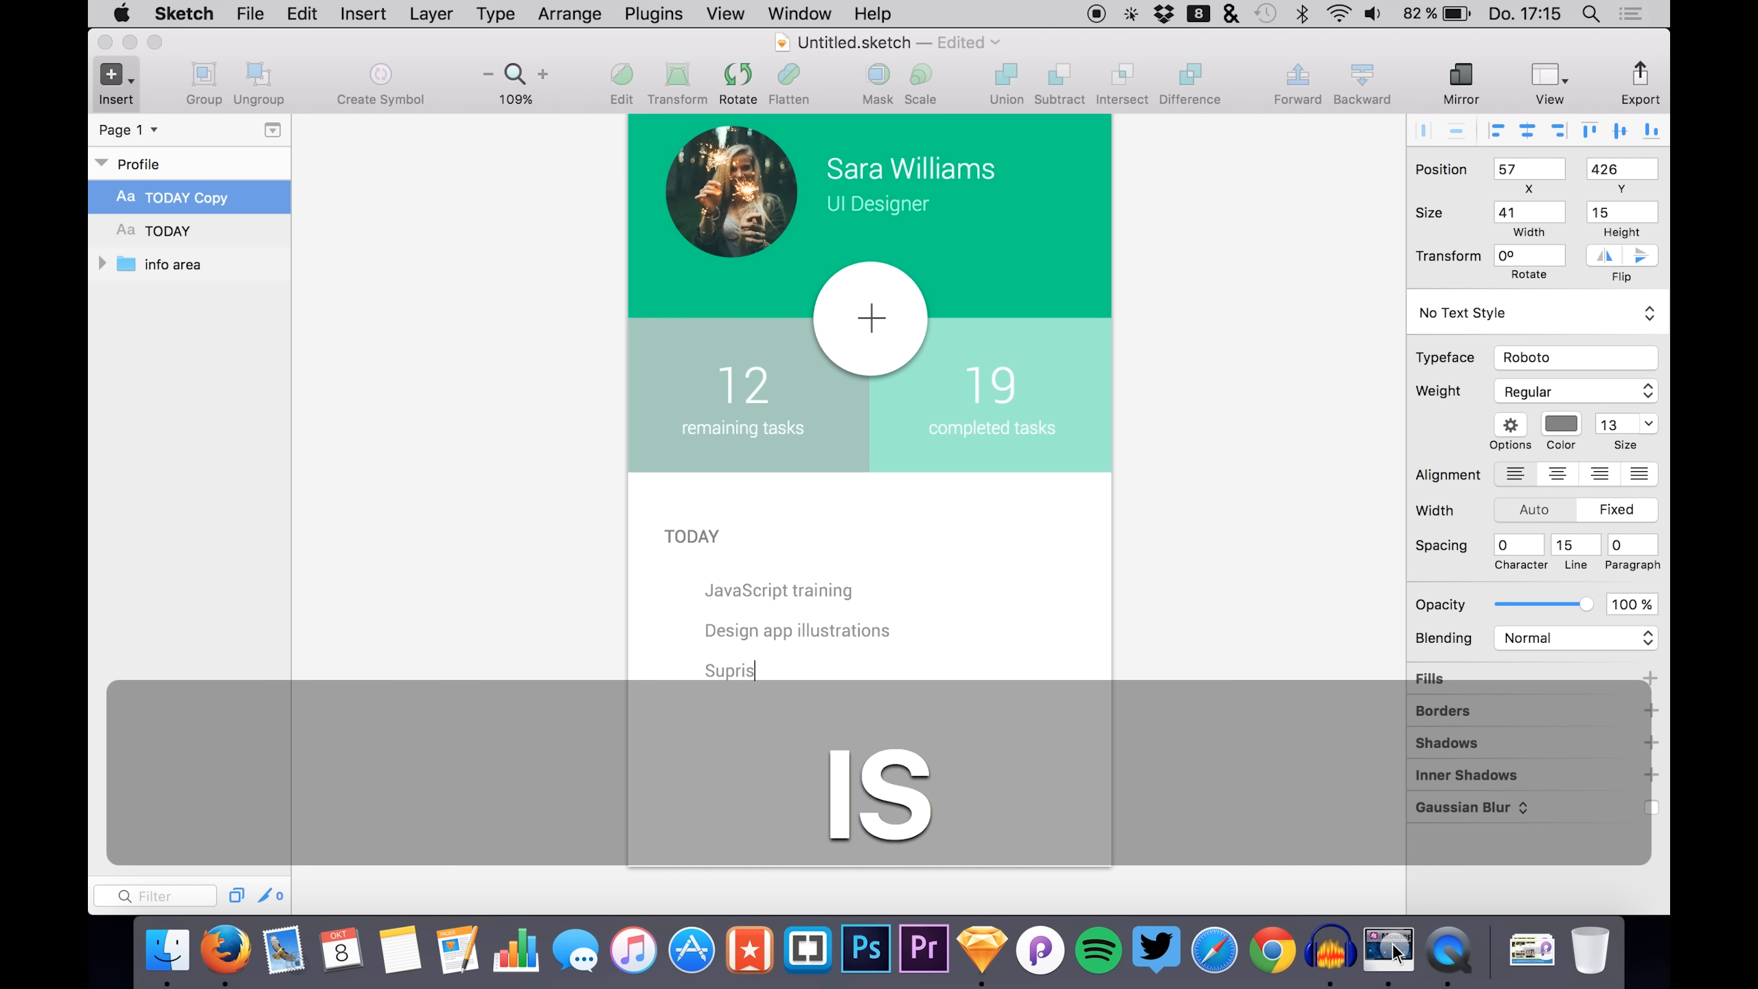
text(e Par)
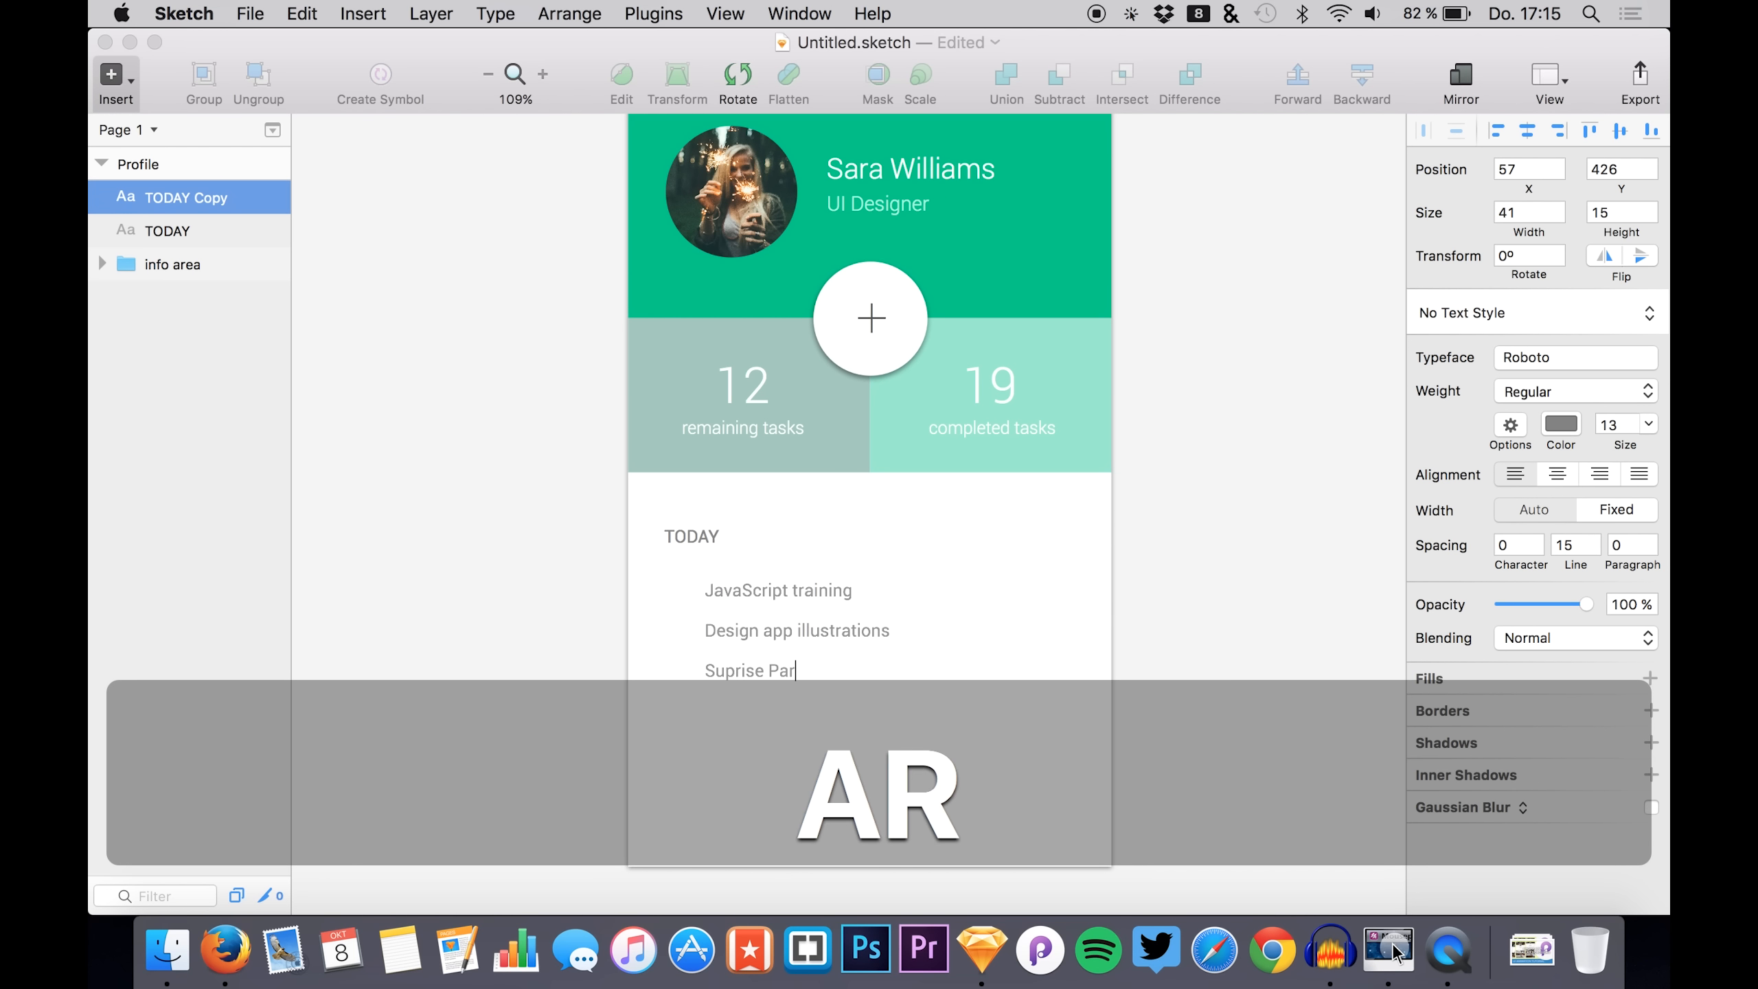
text(ty for Matt)
key(Return)
key(shift)
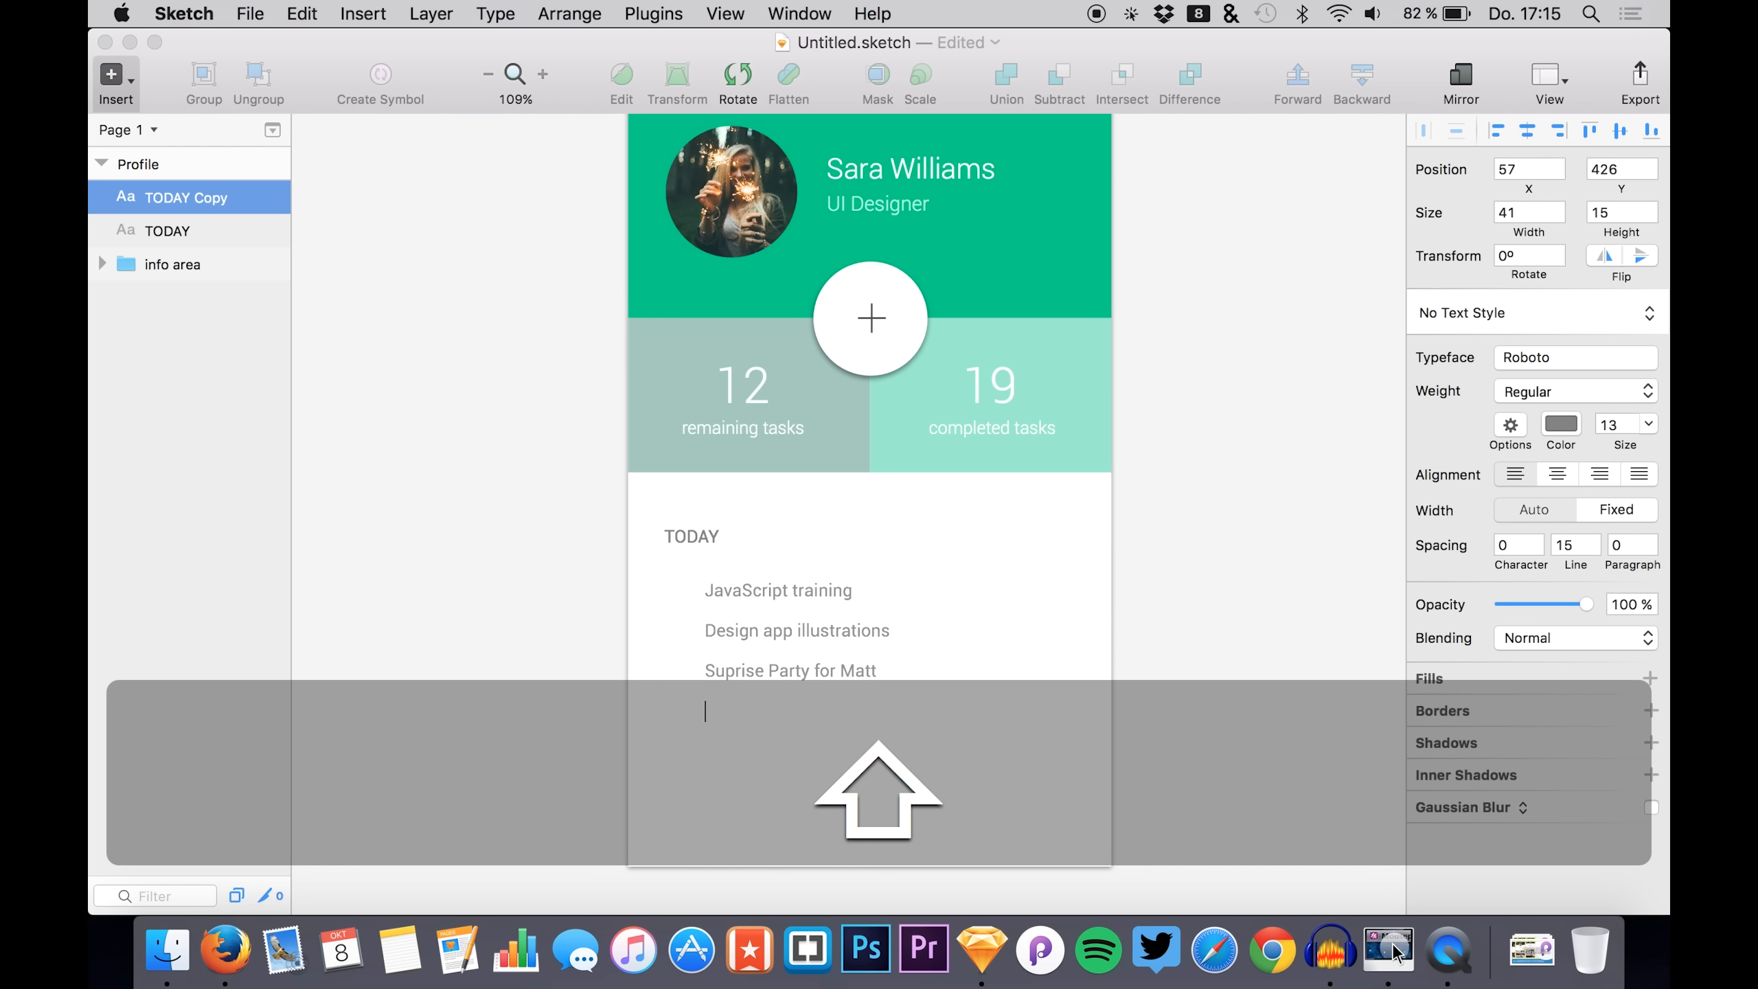
text(Lan)
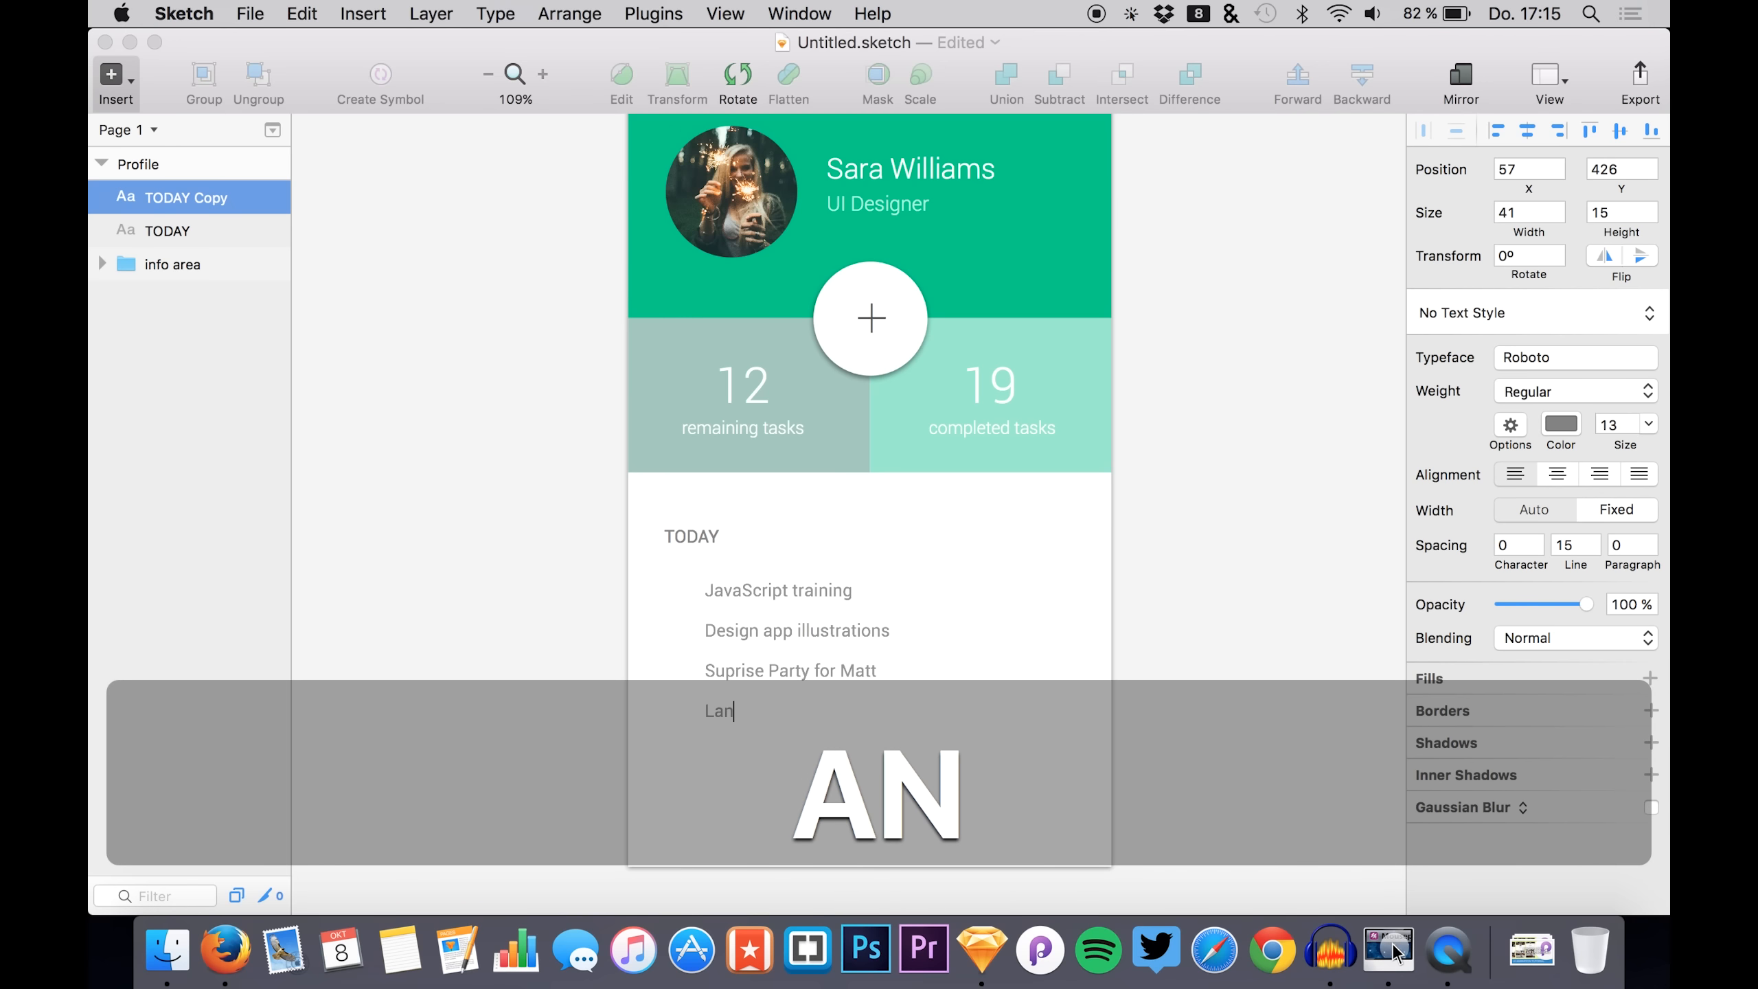
text(ding page concept)
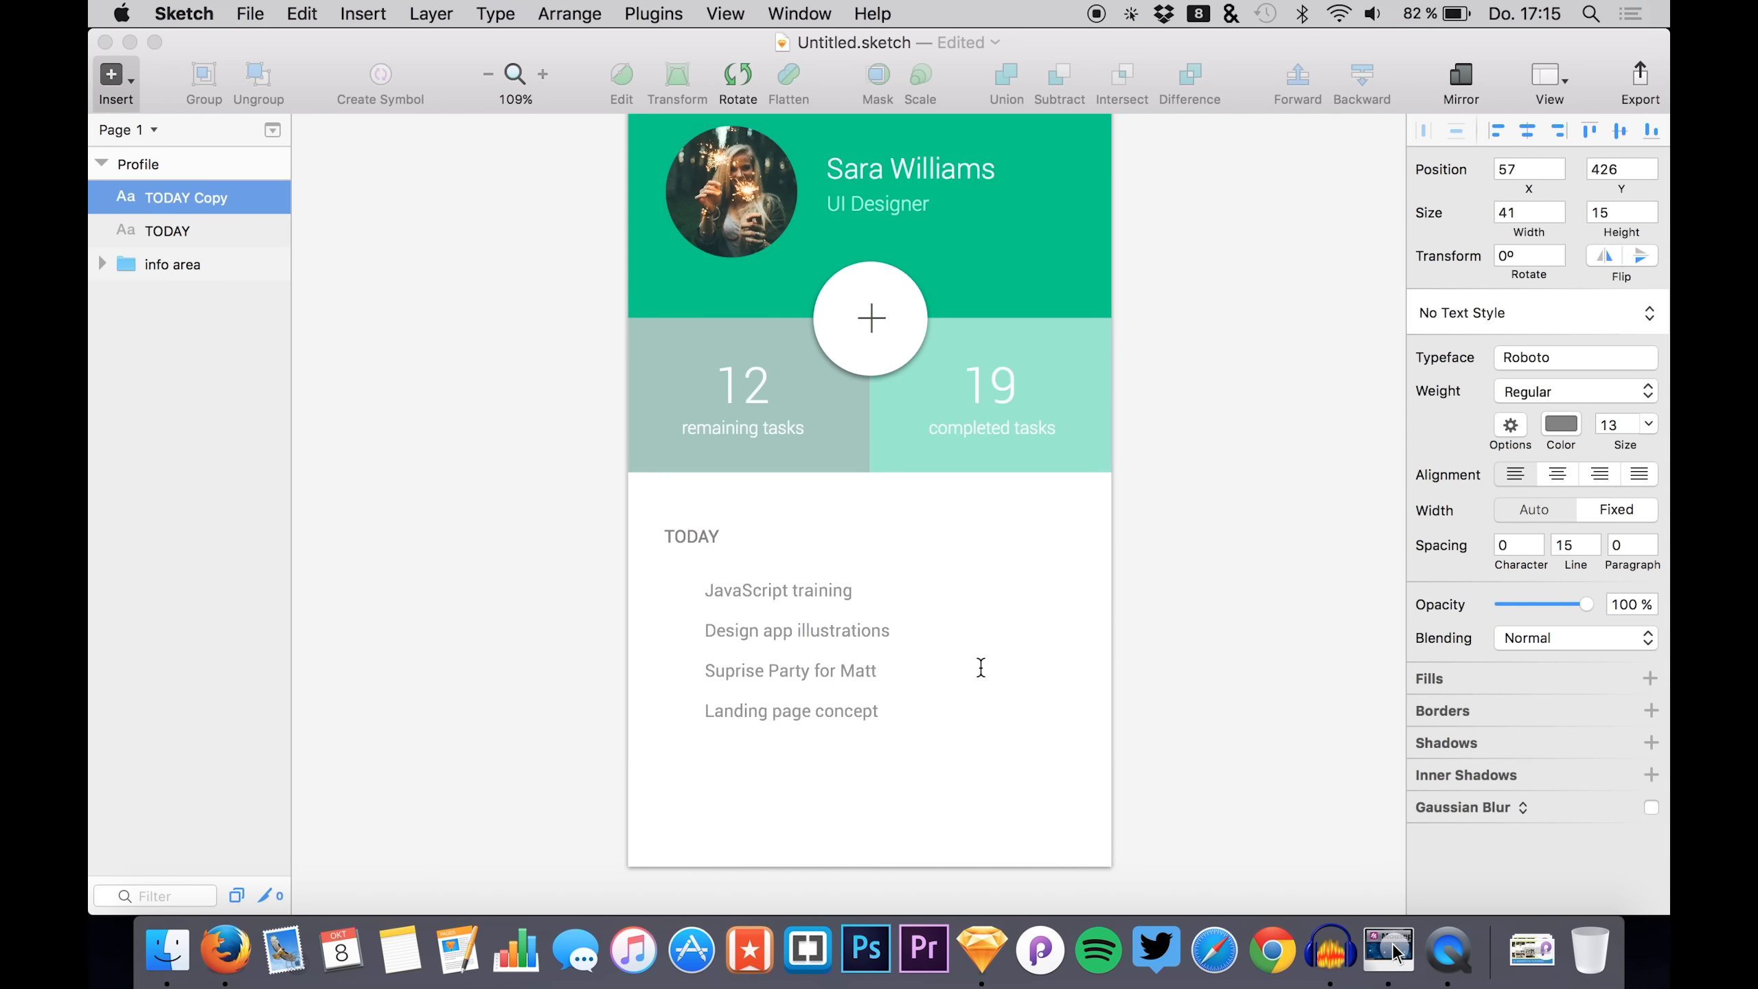
- Space out the task list by inserting an empty line between each pair of the four tasks
key(Return)
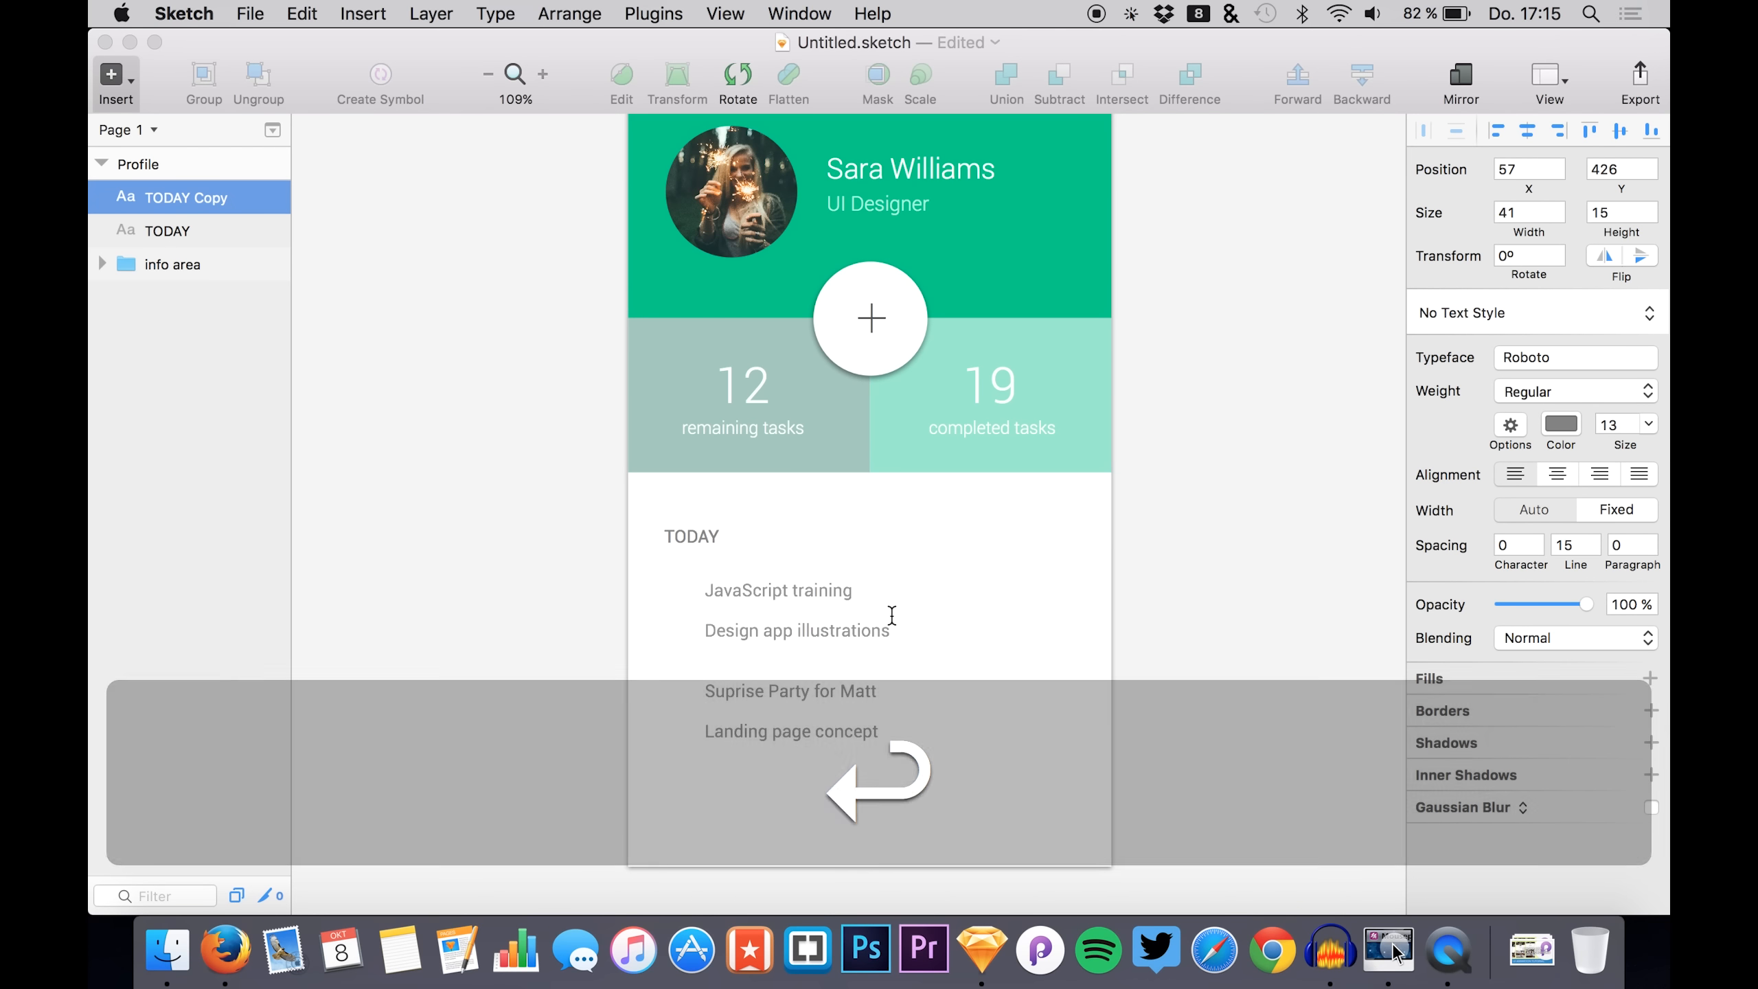
key(Return)
key(Return)
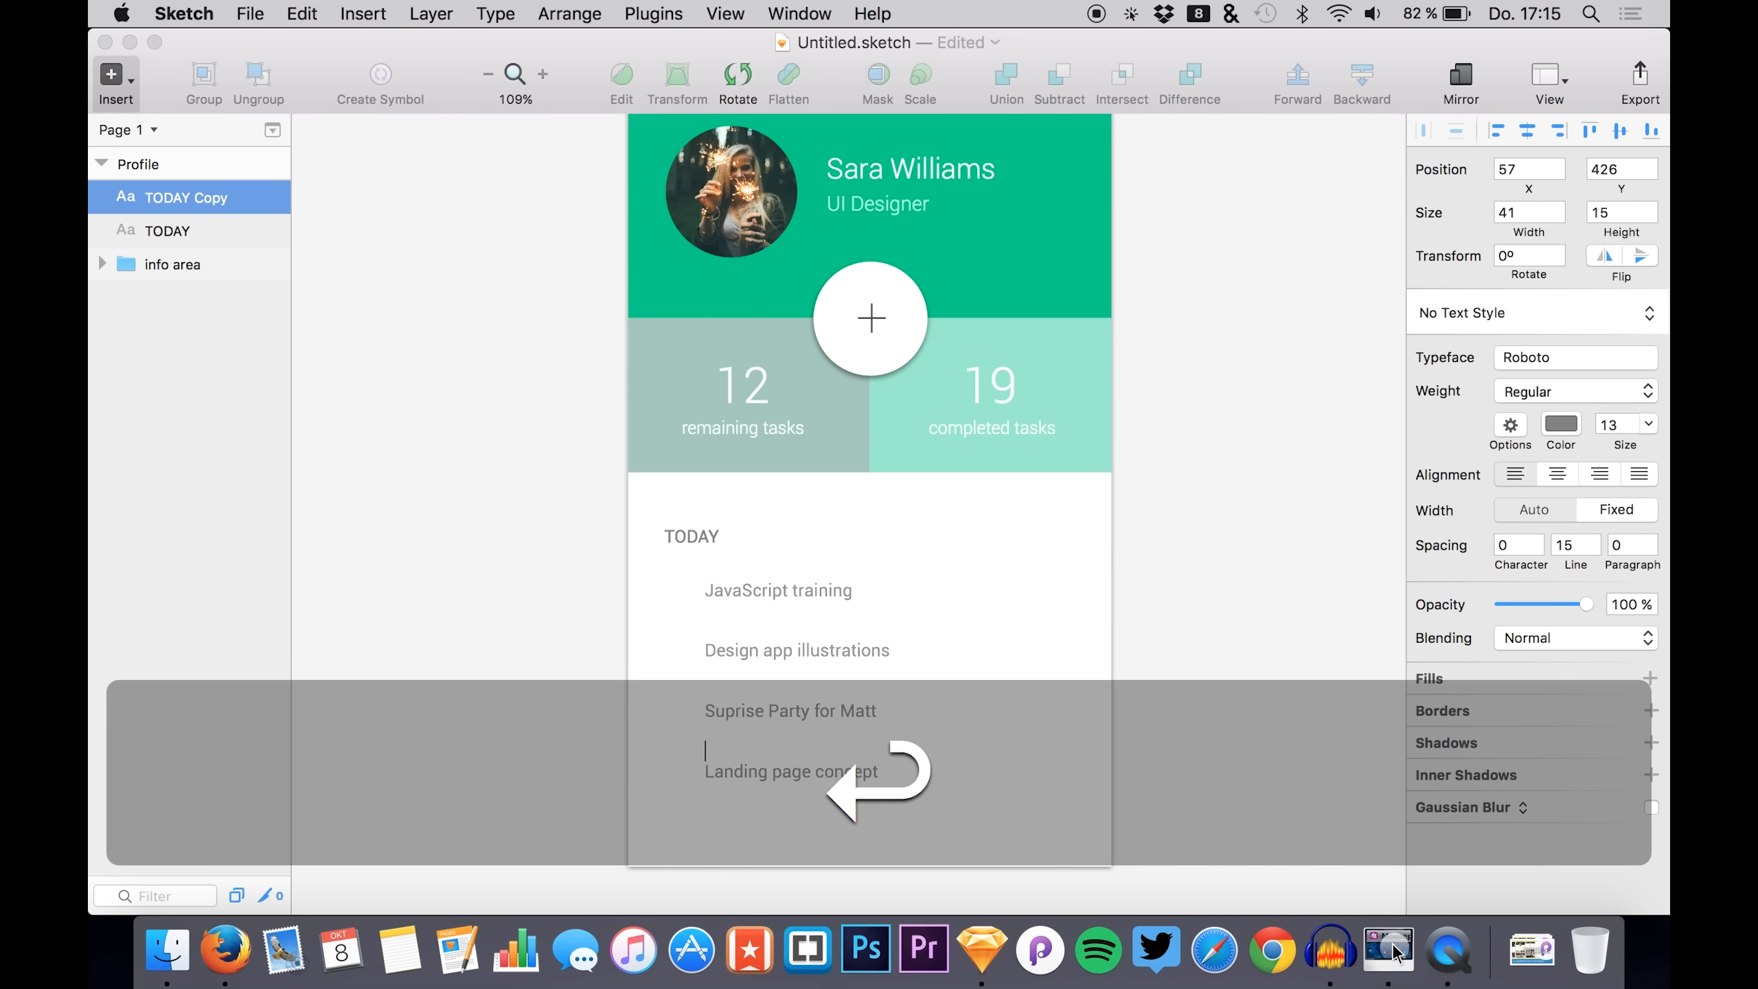
click(217, 229)
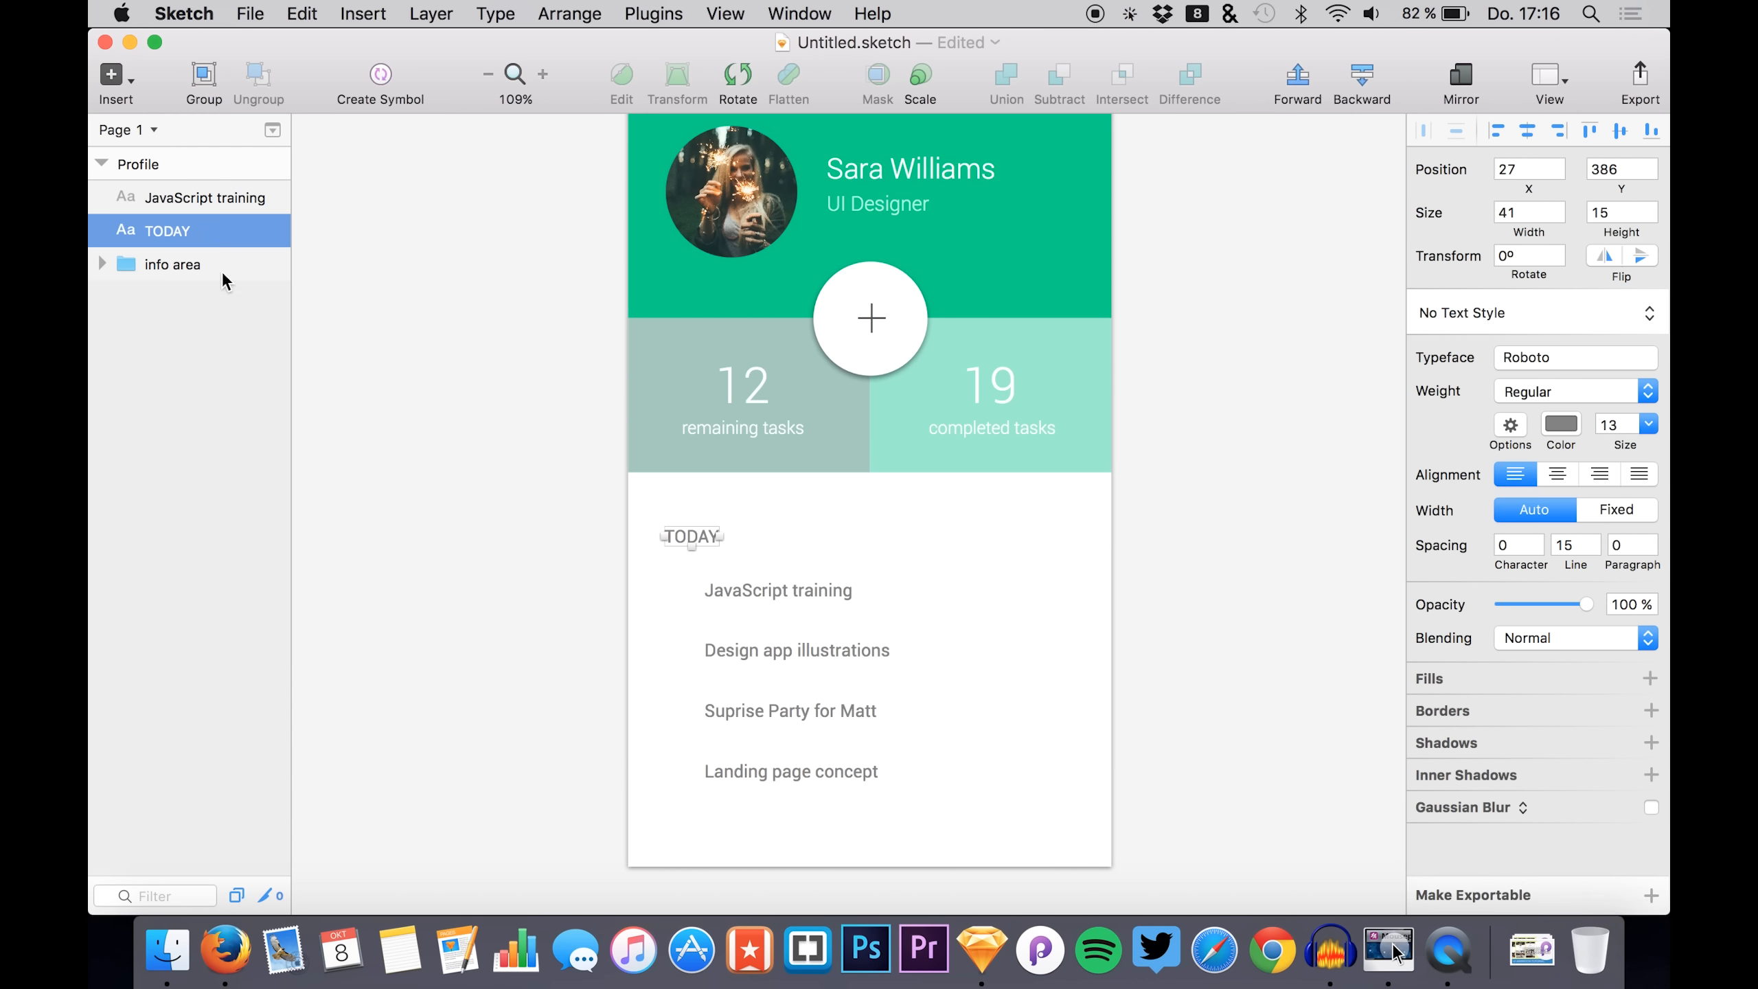
- Add a new text layer containing "^" to the right of the "JavaScript training" task
click(209, 201)
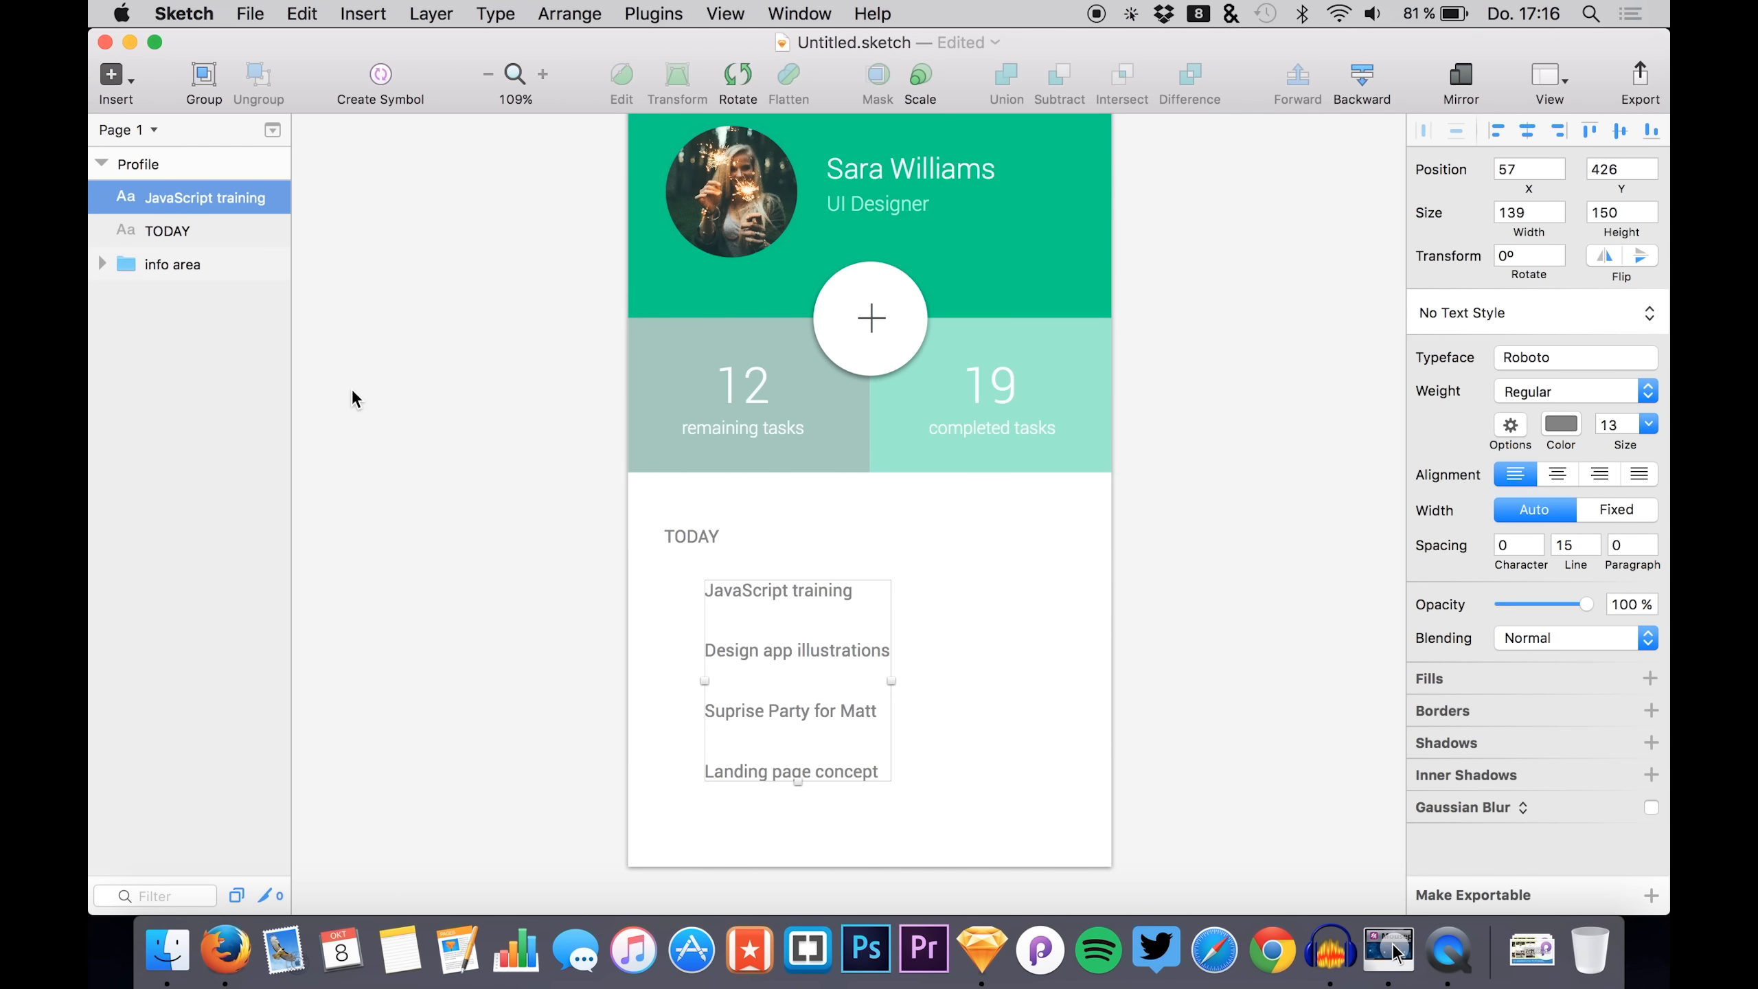
key(t)
click(947, 593)
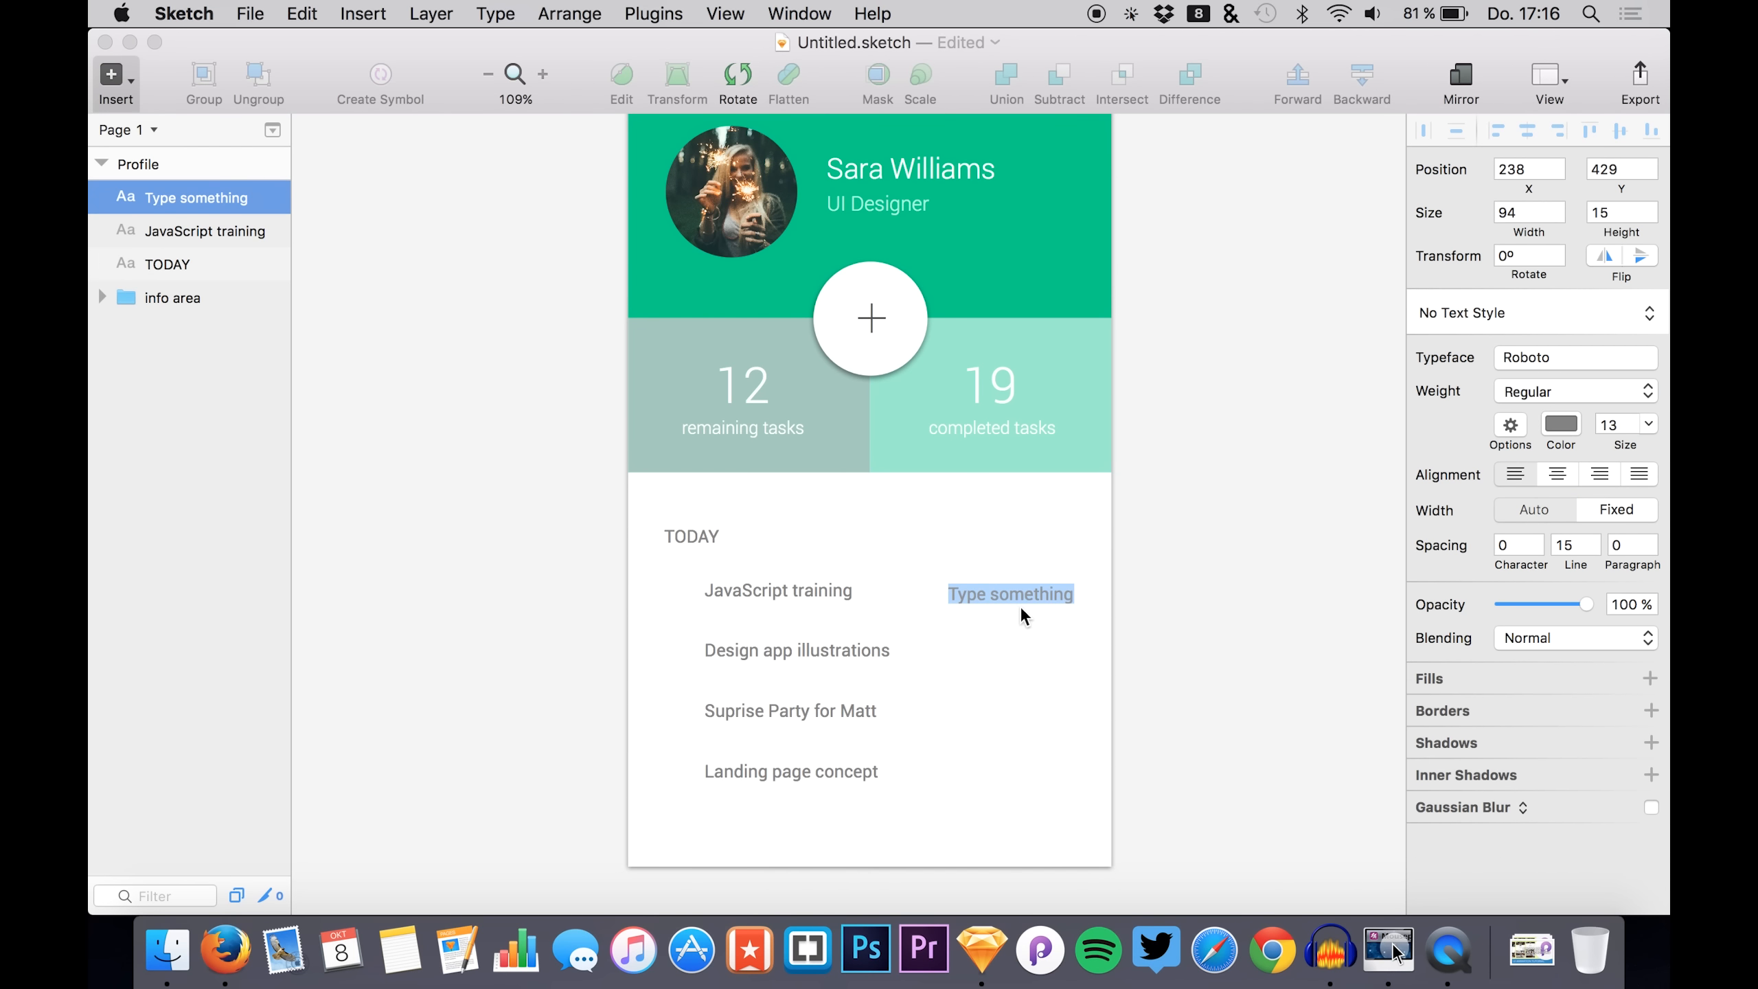
text(^)
click(482, 422)
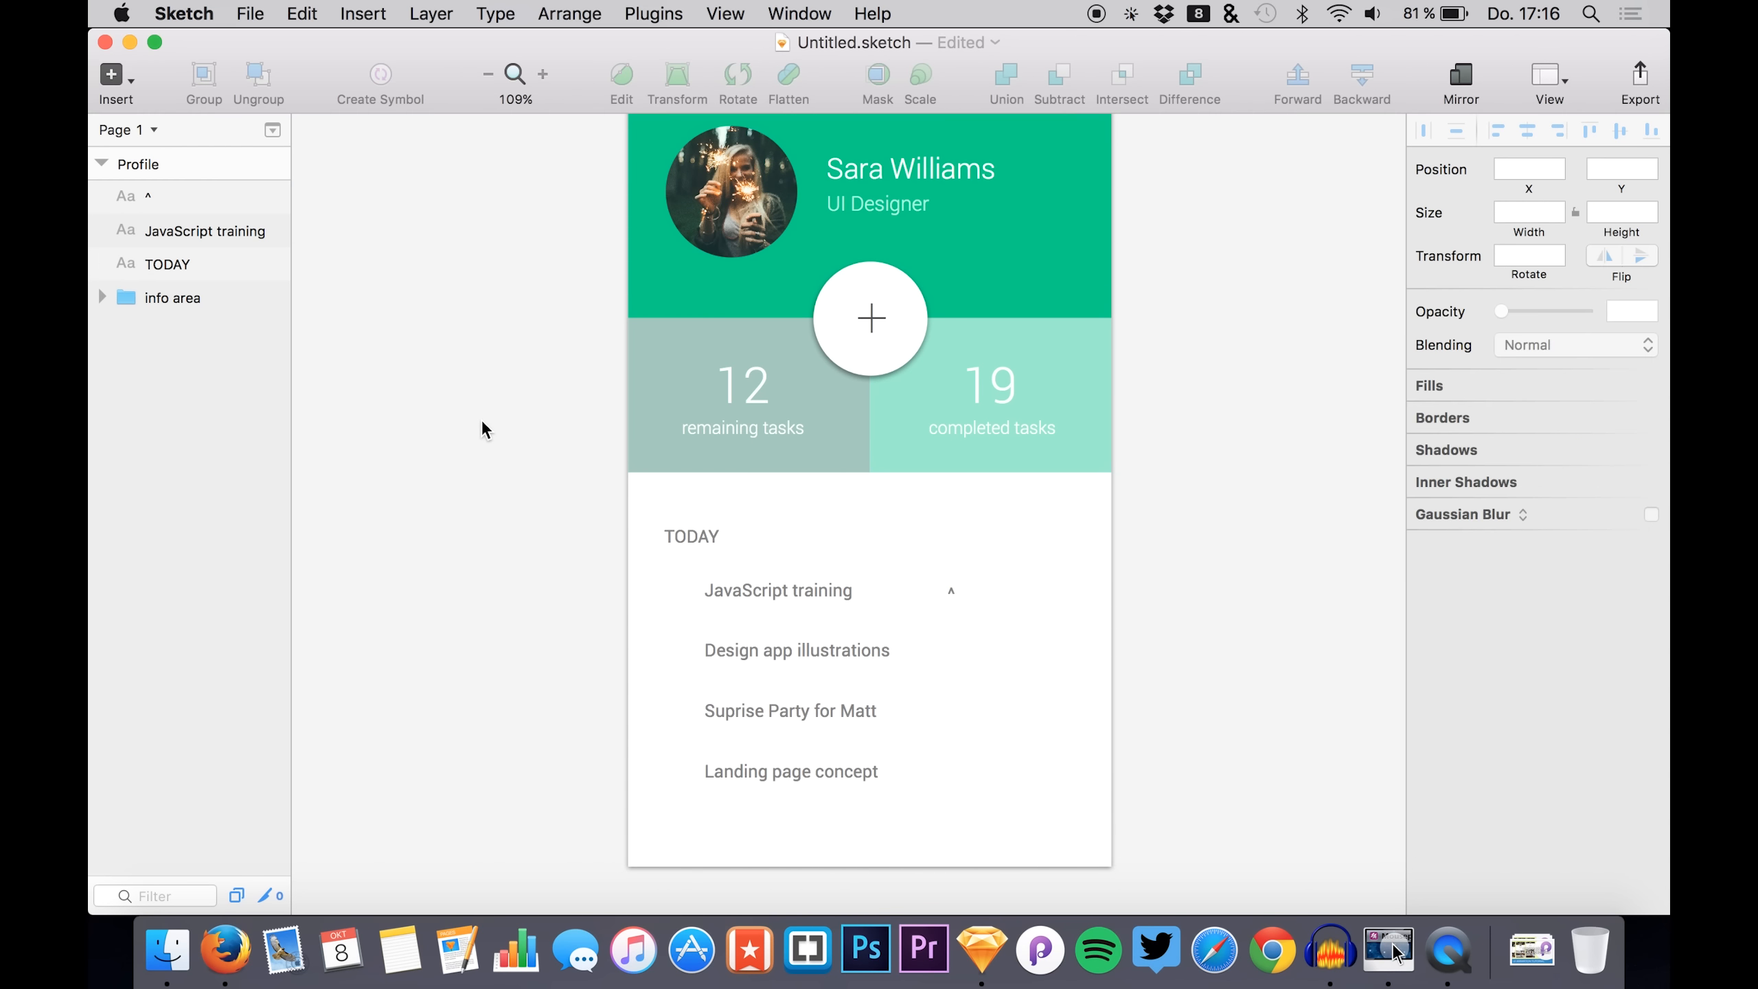
- Rotate the "^" text layer by 180° so it works as a downward arrow
click(160, 203)
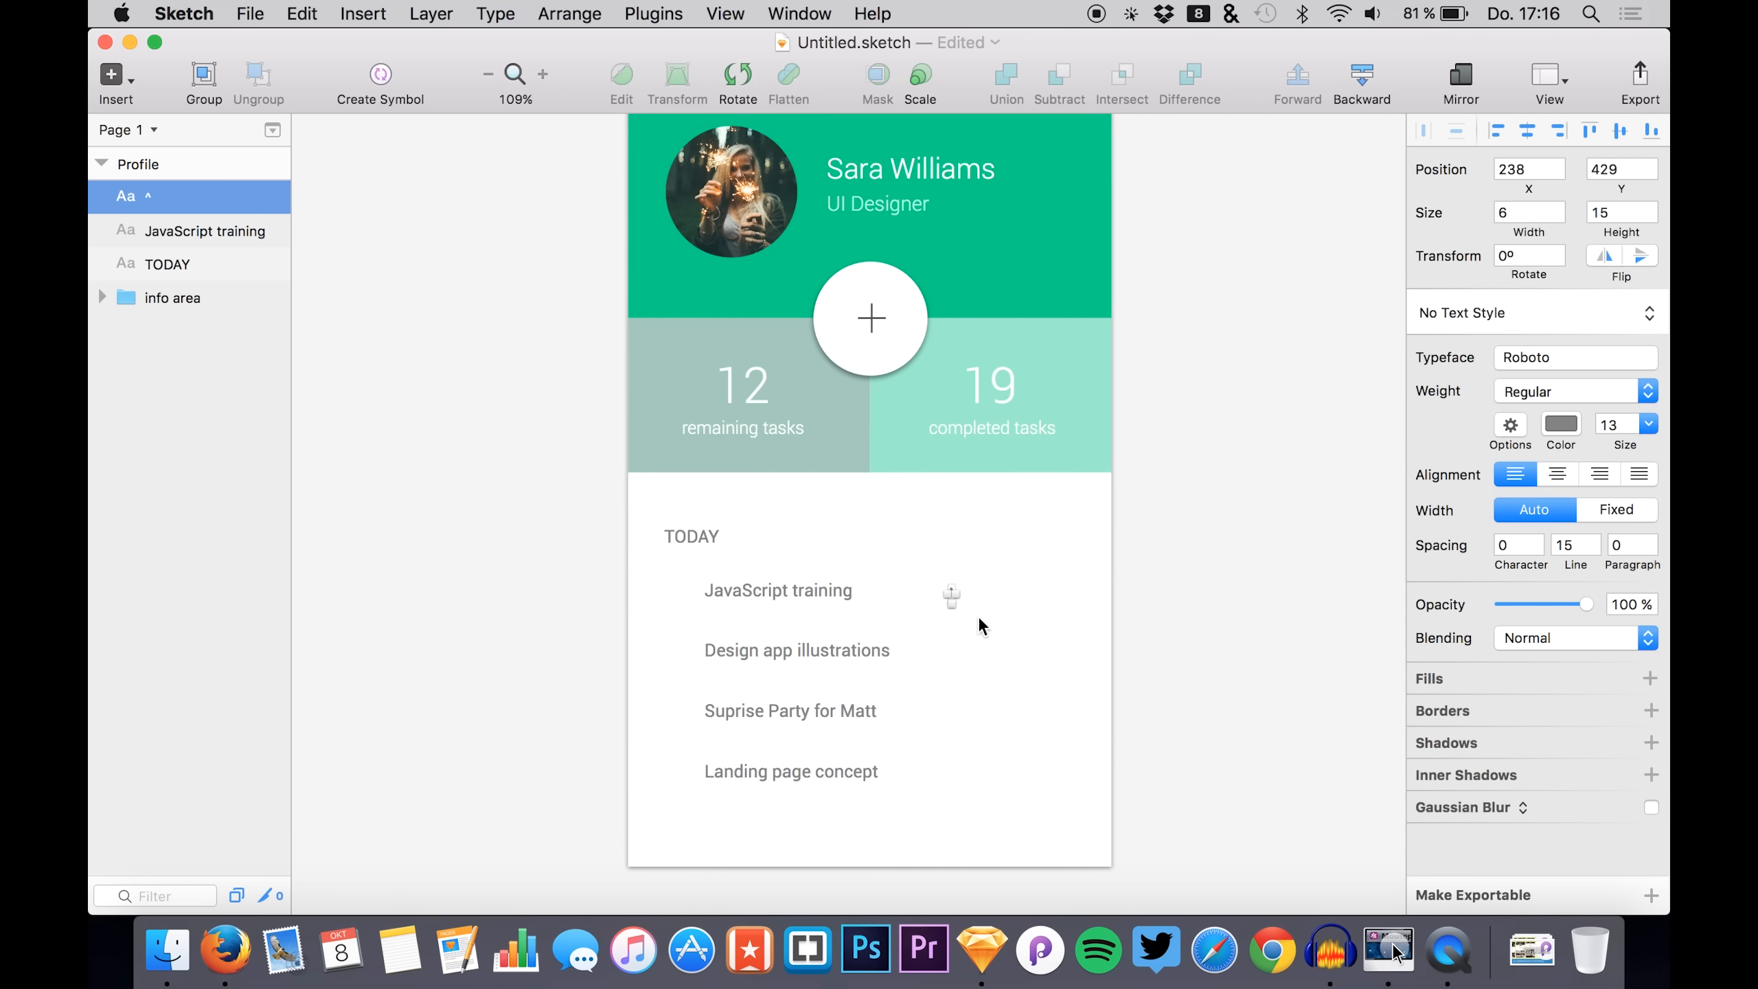
key(super+2)
scroll(800, 537, left, 2)
scroll(799, 536, down, 3)
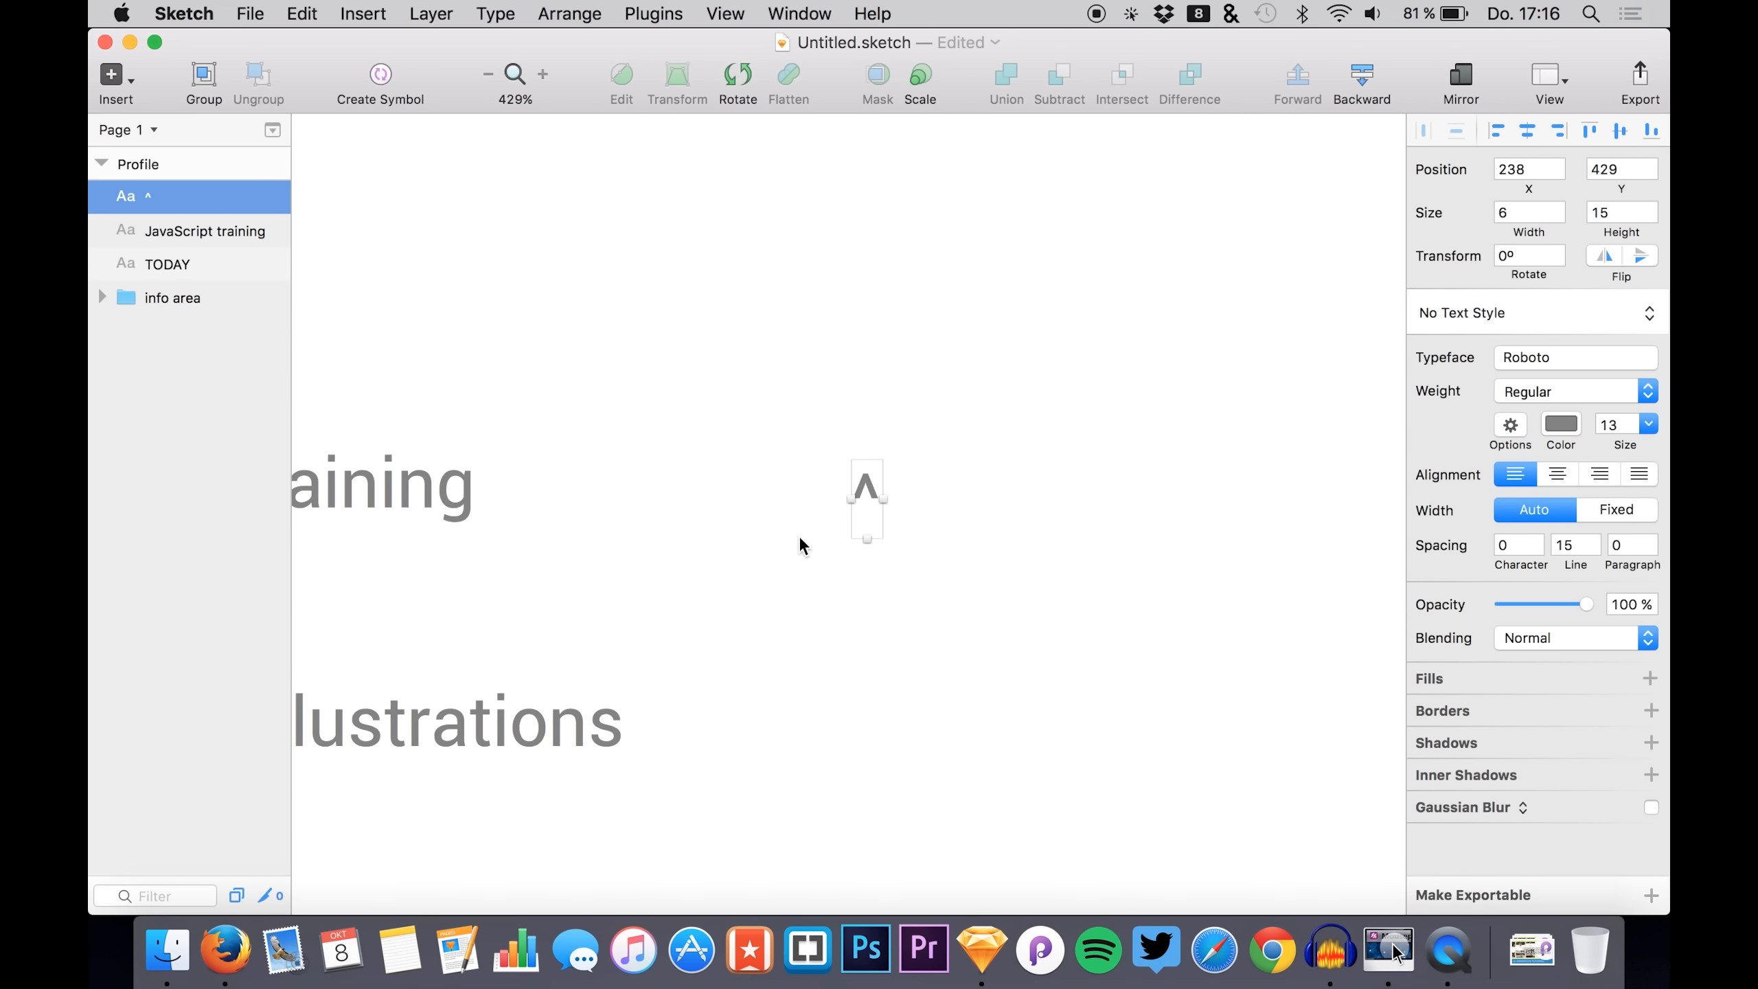
click(755, 76)
drag(779, 380, 989, 660)
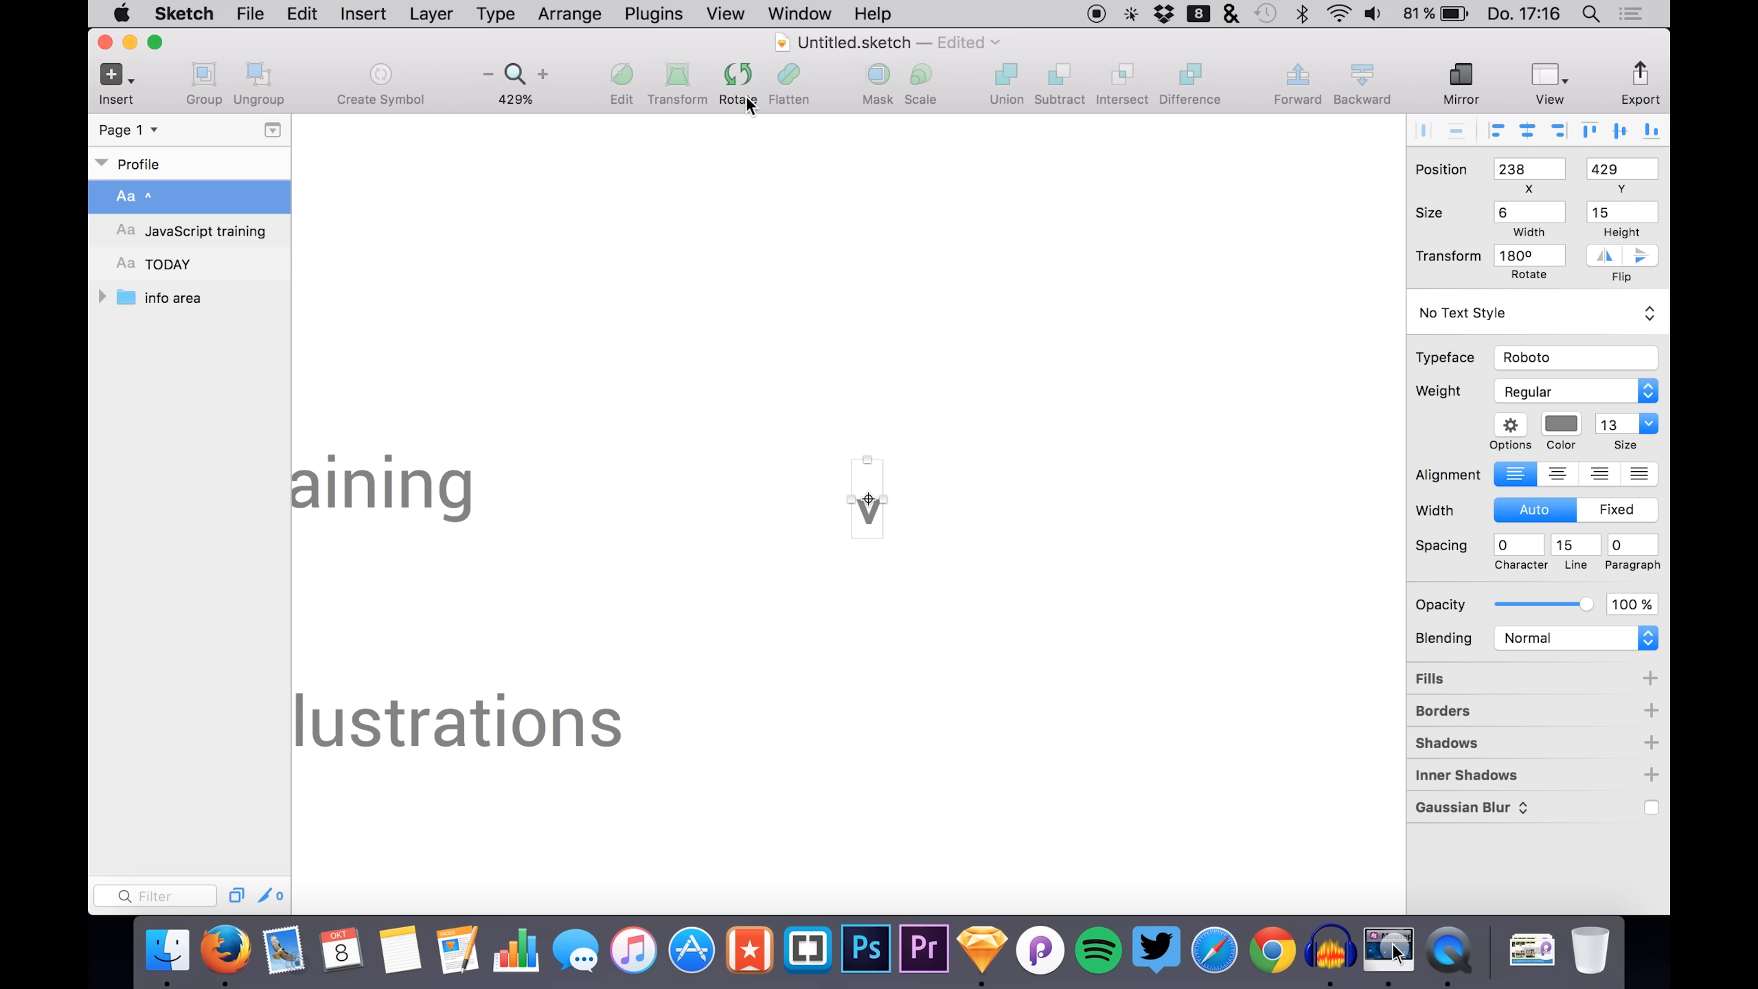
click(746, 95)
click(821, 414)
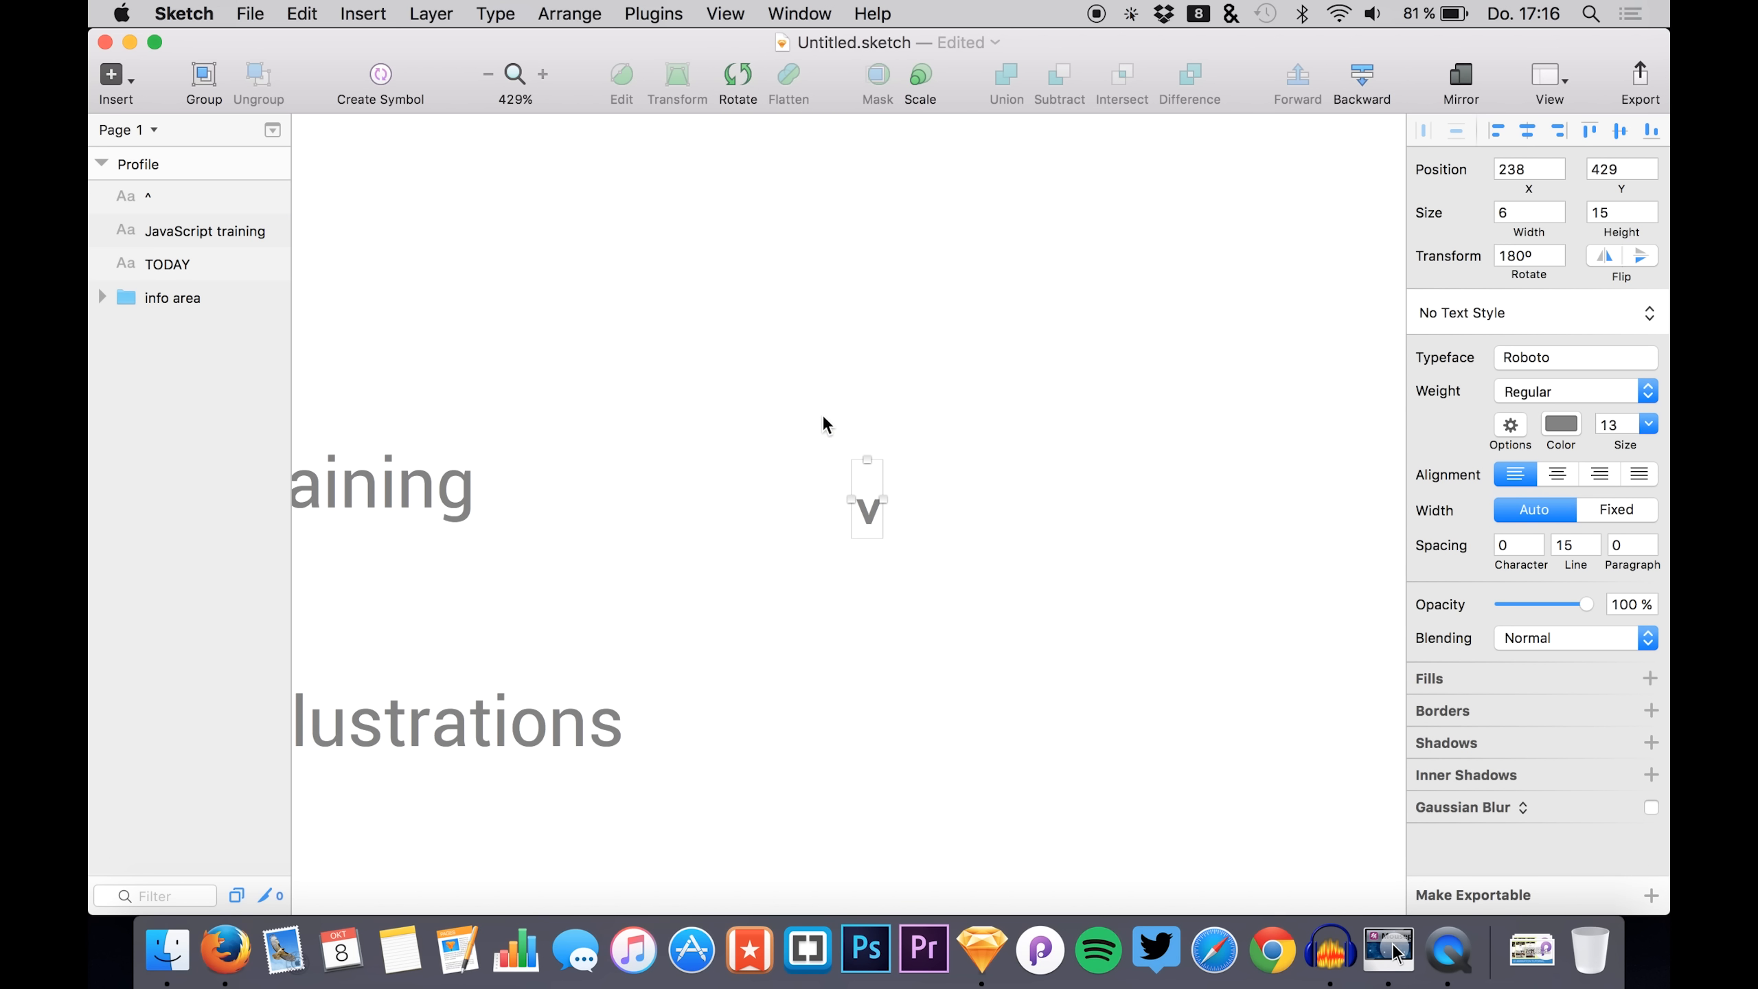
- Try to stretch the rotated "^" text wider, then undo the change
click(869, 498)
click(896, 497)
click(879, 504)
drag(884, 500, 921, 502)
key(cmd+z)
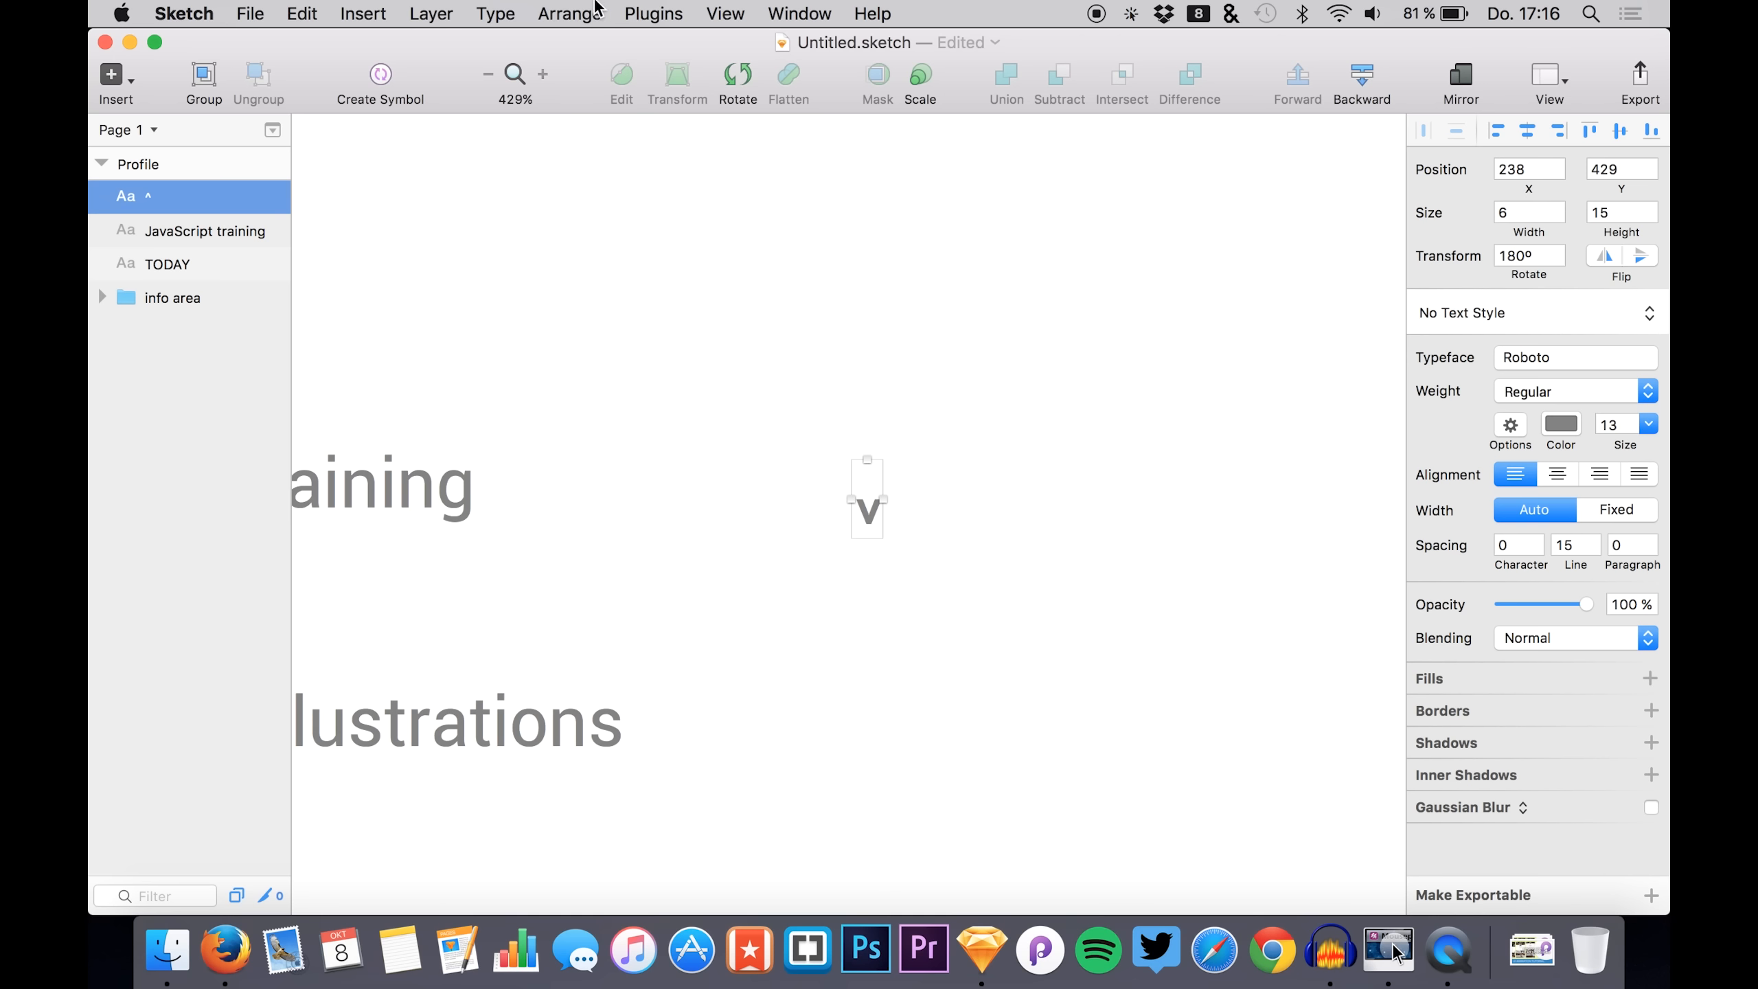
- Delete the rotated "^" text layer beside the first task
click(438, 8)
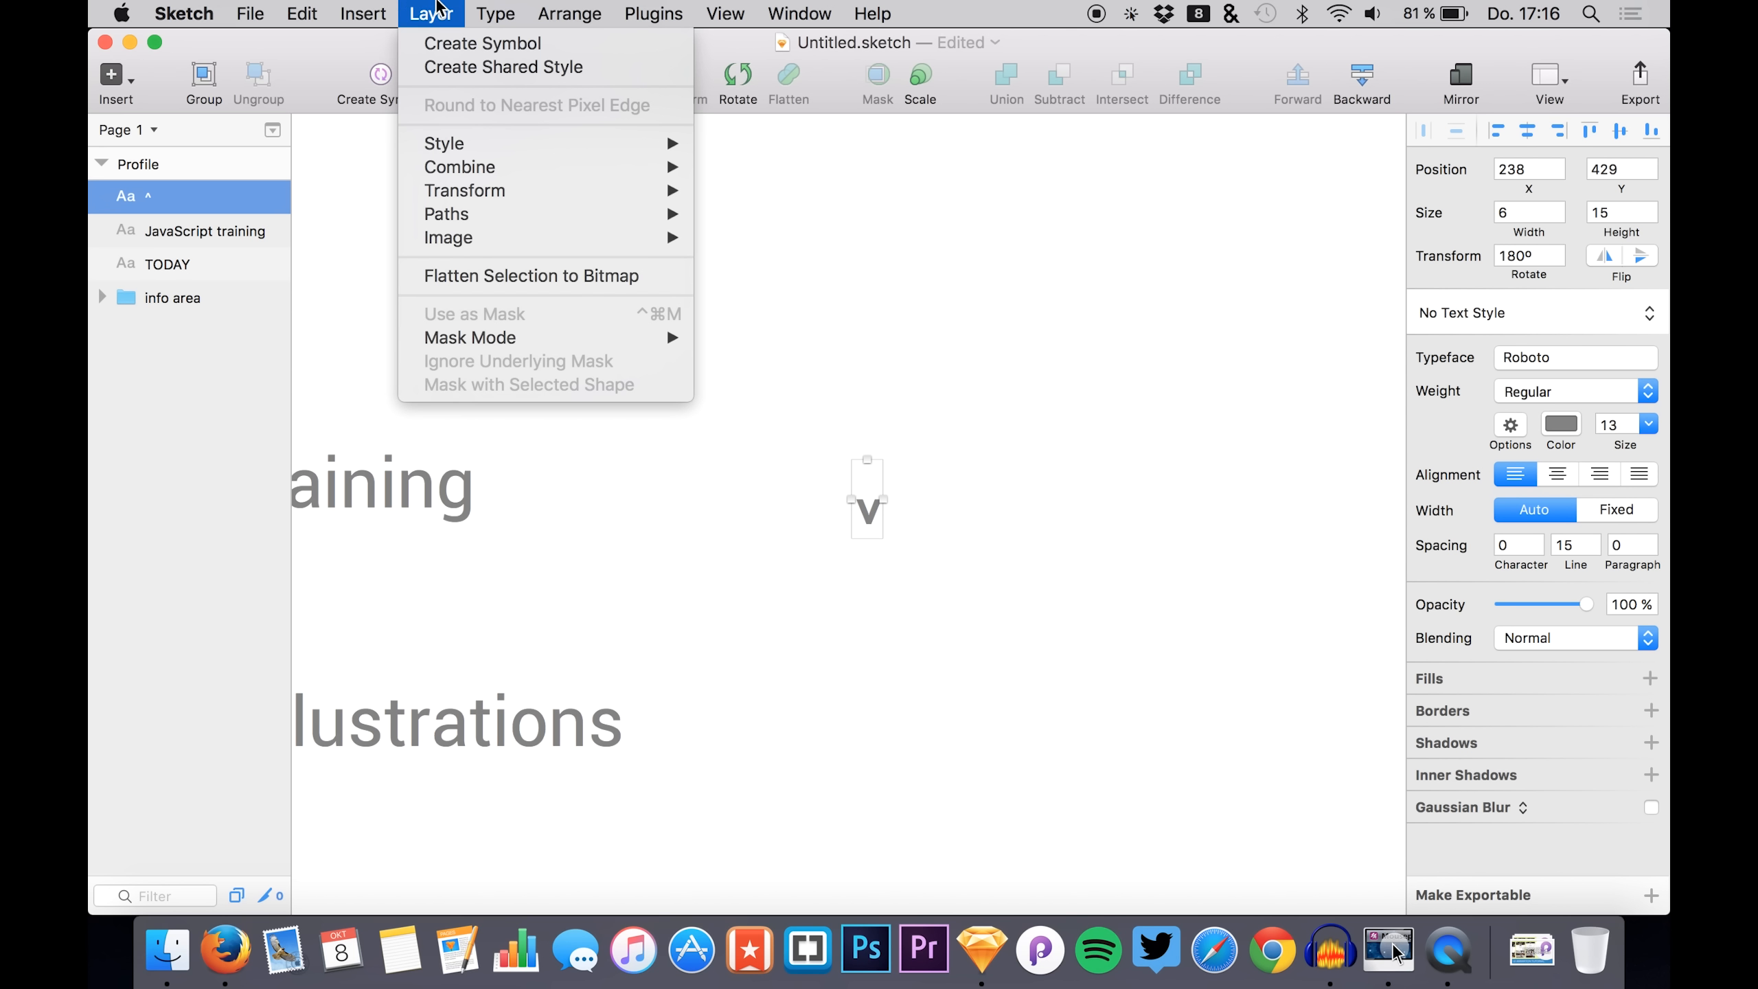
mouse_move(484, 185)
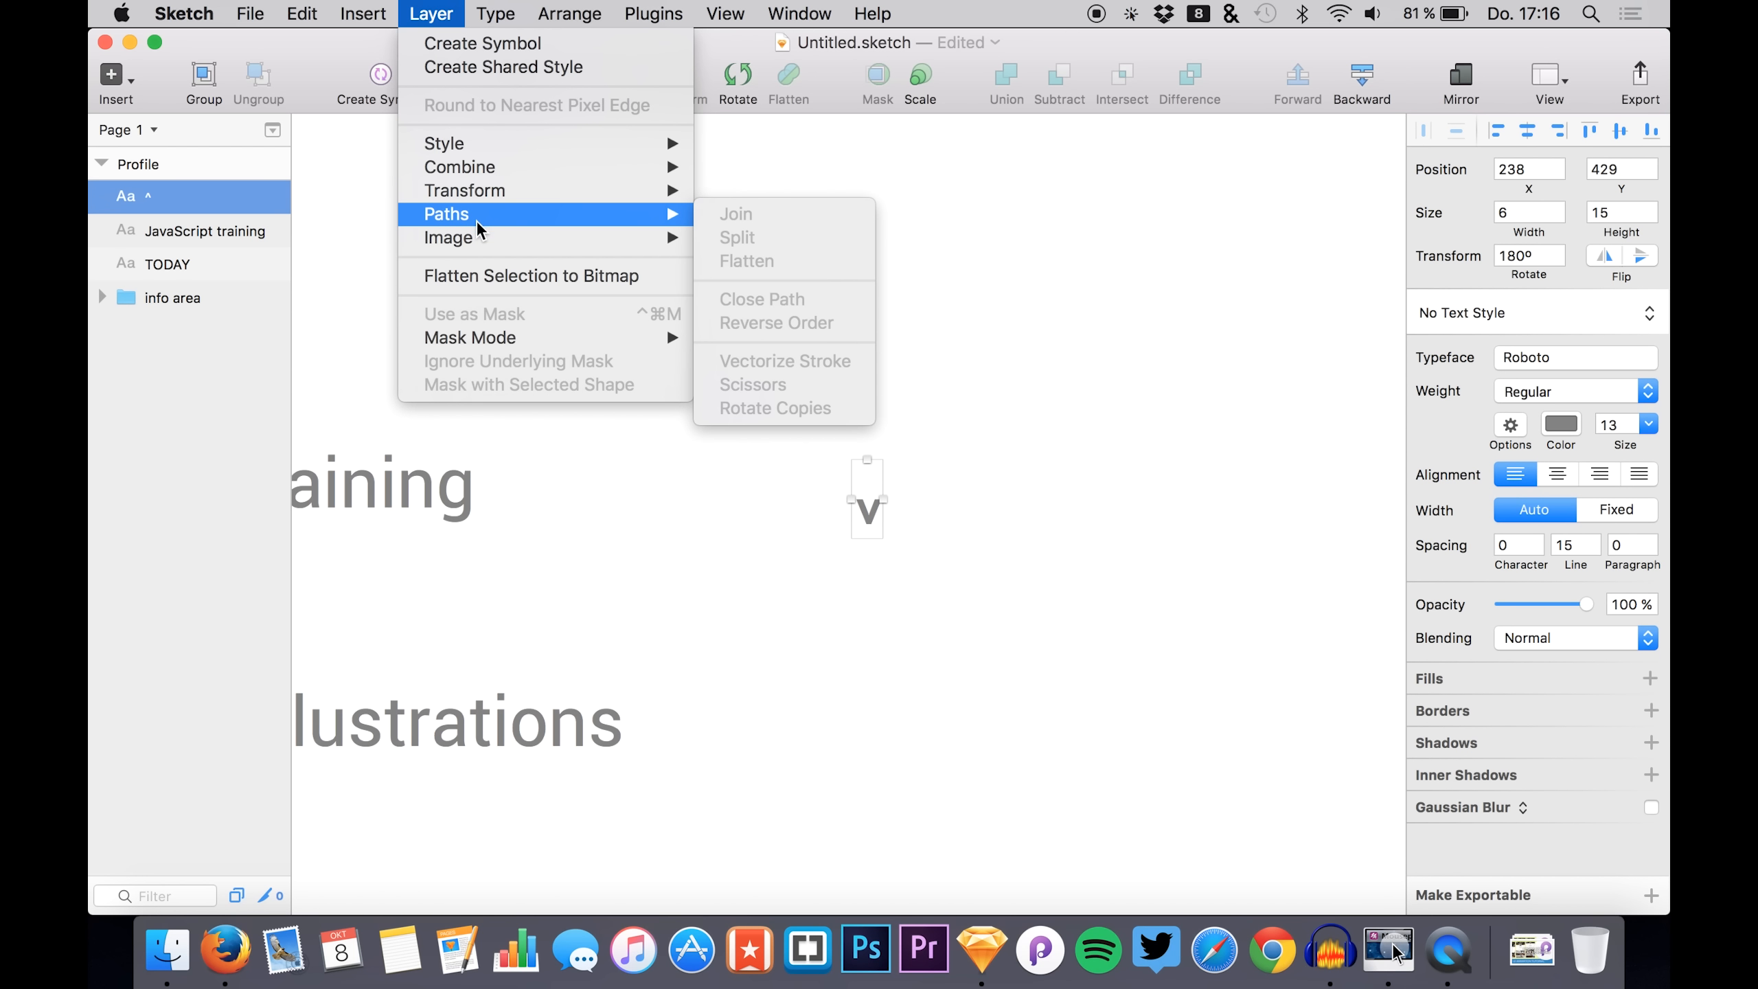
mouse_move(475, 240)
click(185, 391)
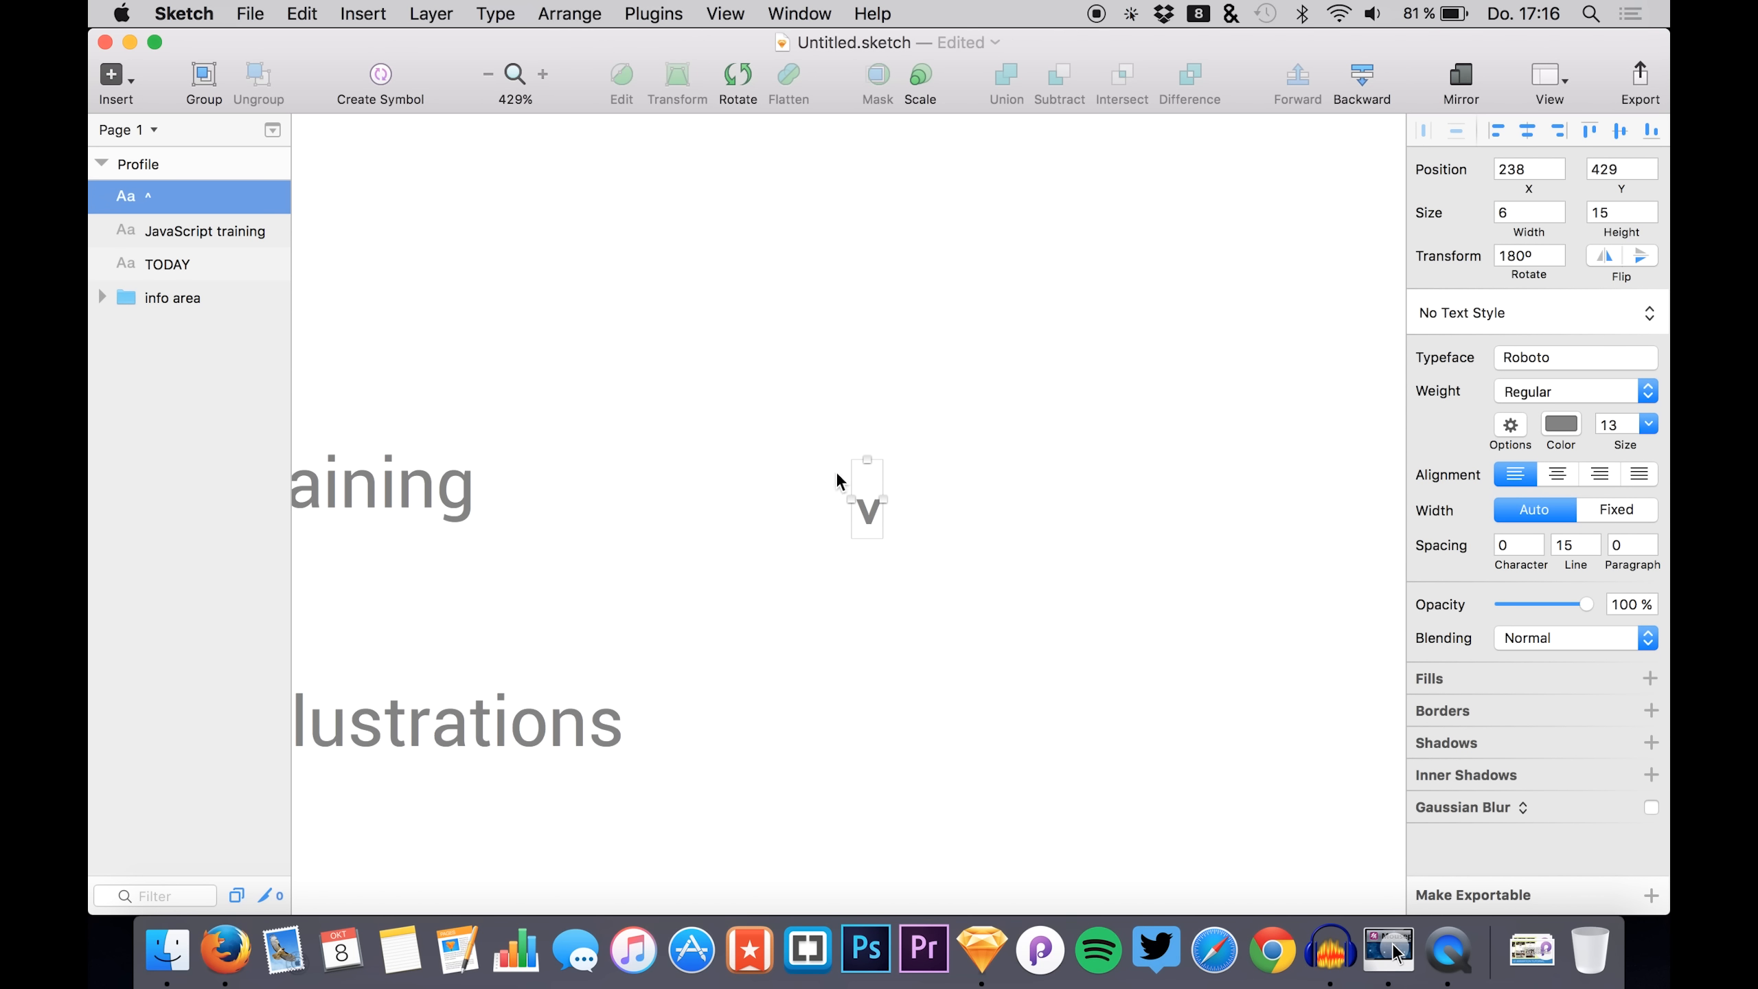
key(BackSpace)
- Draw a short diagonal line about 11.7 long, sloping down to the right, beside the "JavaScript training" task
click(149, 196)
click(124, 80)
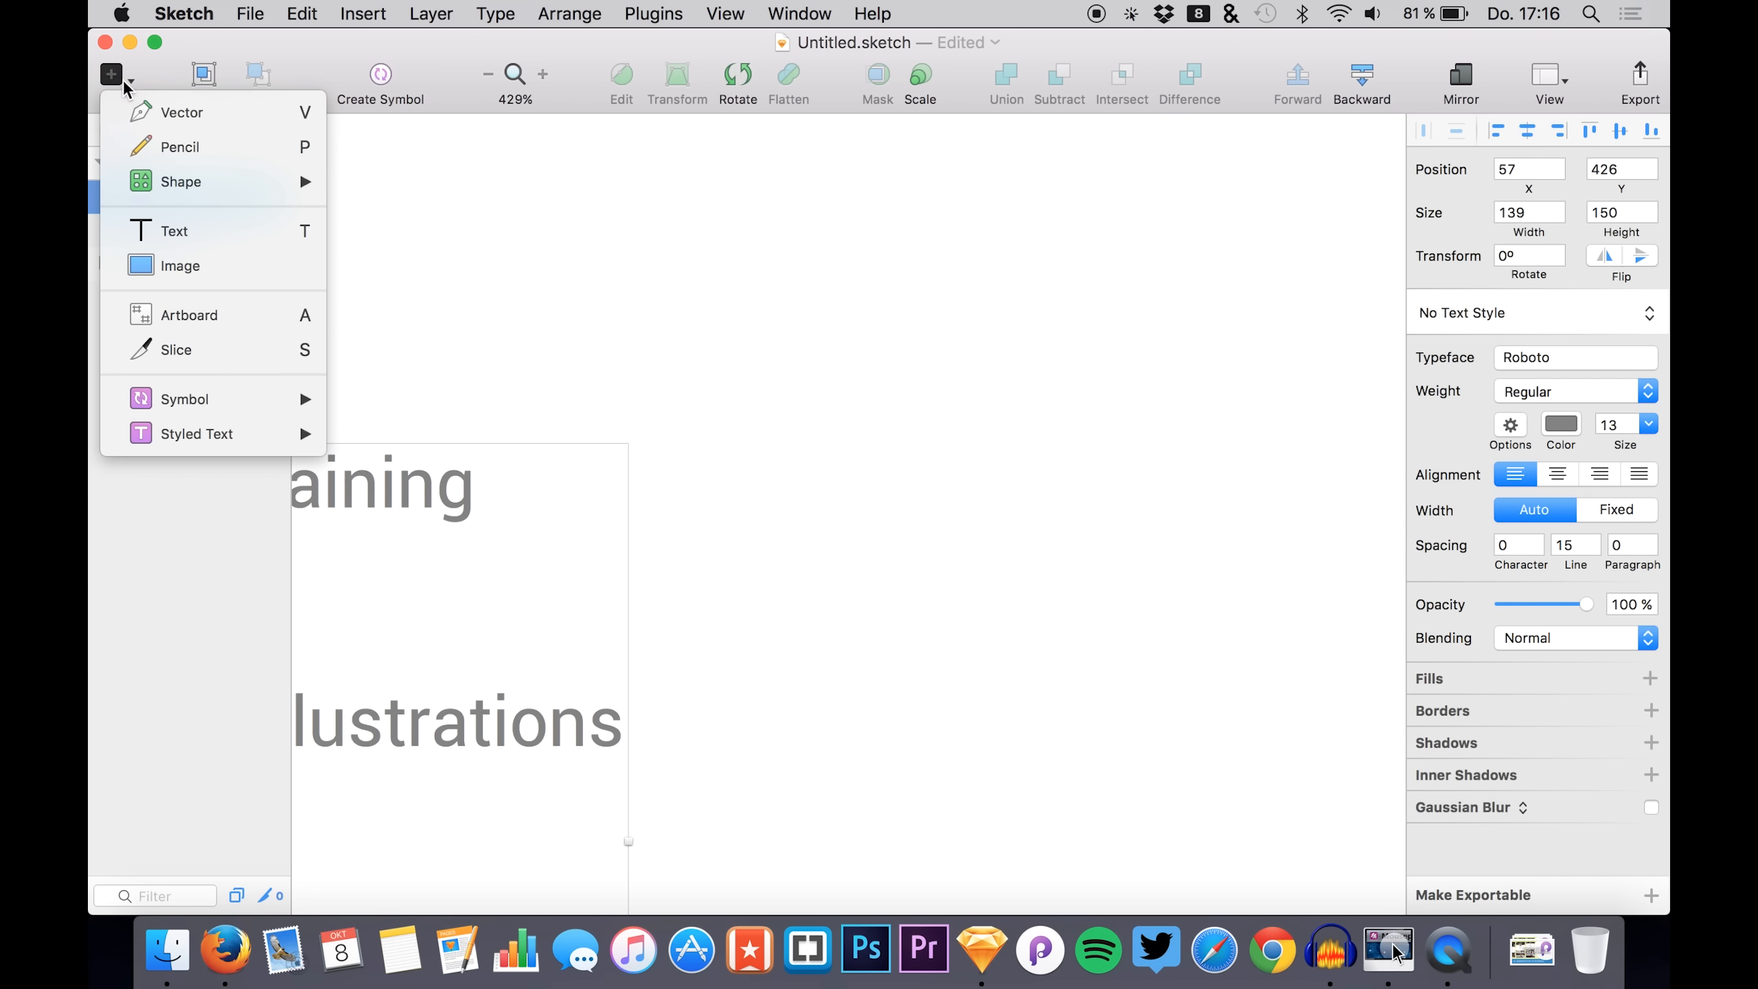
mouse_move(290, 181)
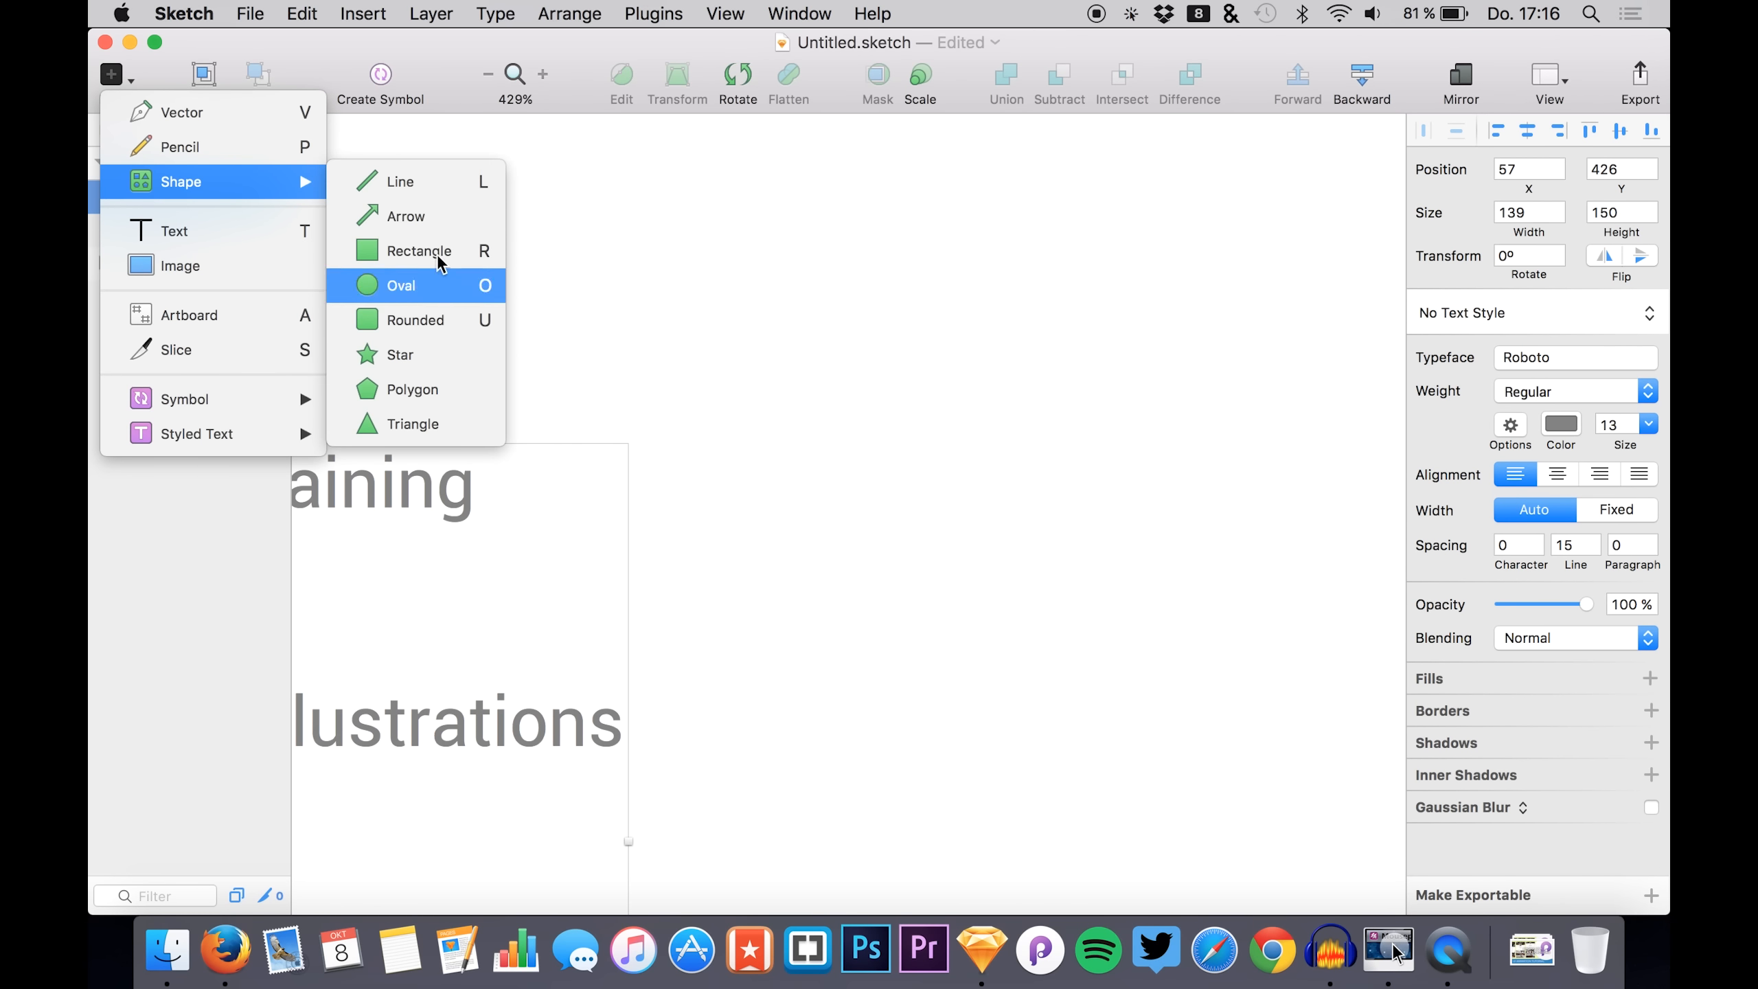
click(401, 181)
mouse_move(704, 445)
mouse_down()
mouse_move(771, 489)
mouse_move(757, 476)
mouse_up()
- Duplicate the diagonal line and flip the copy horizontally
key(super+c)
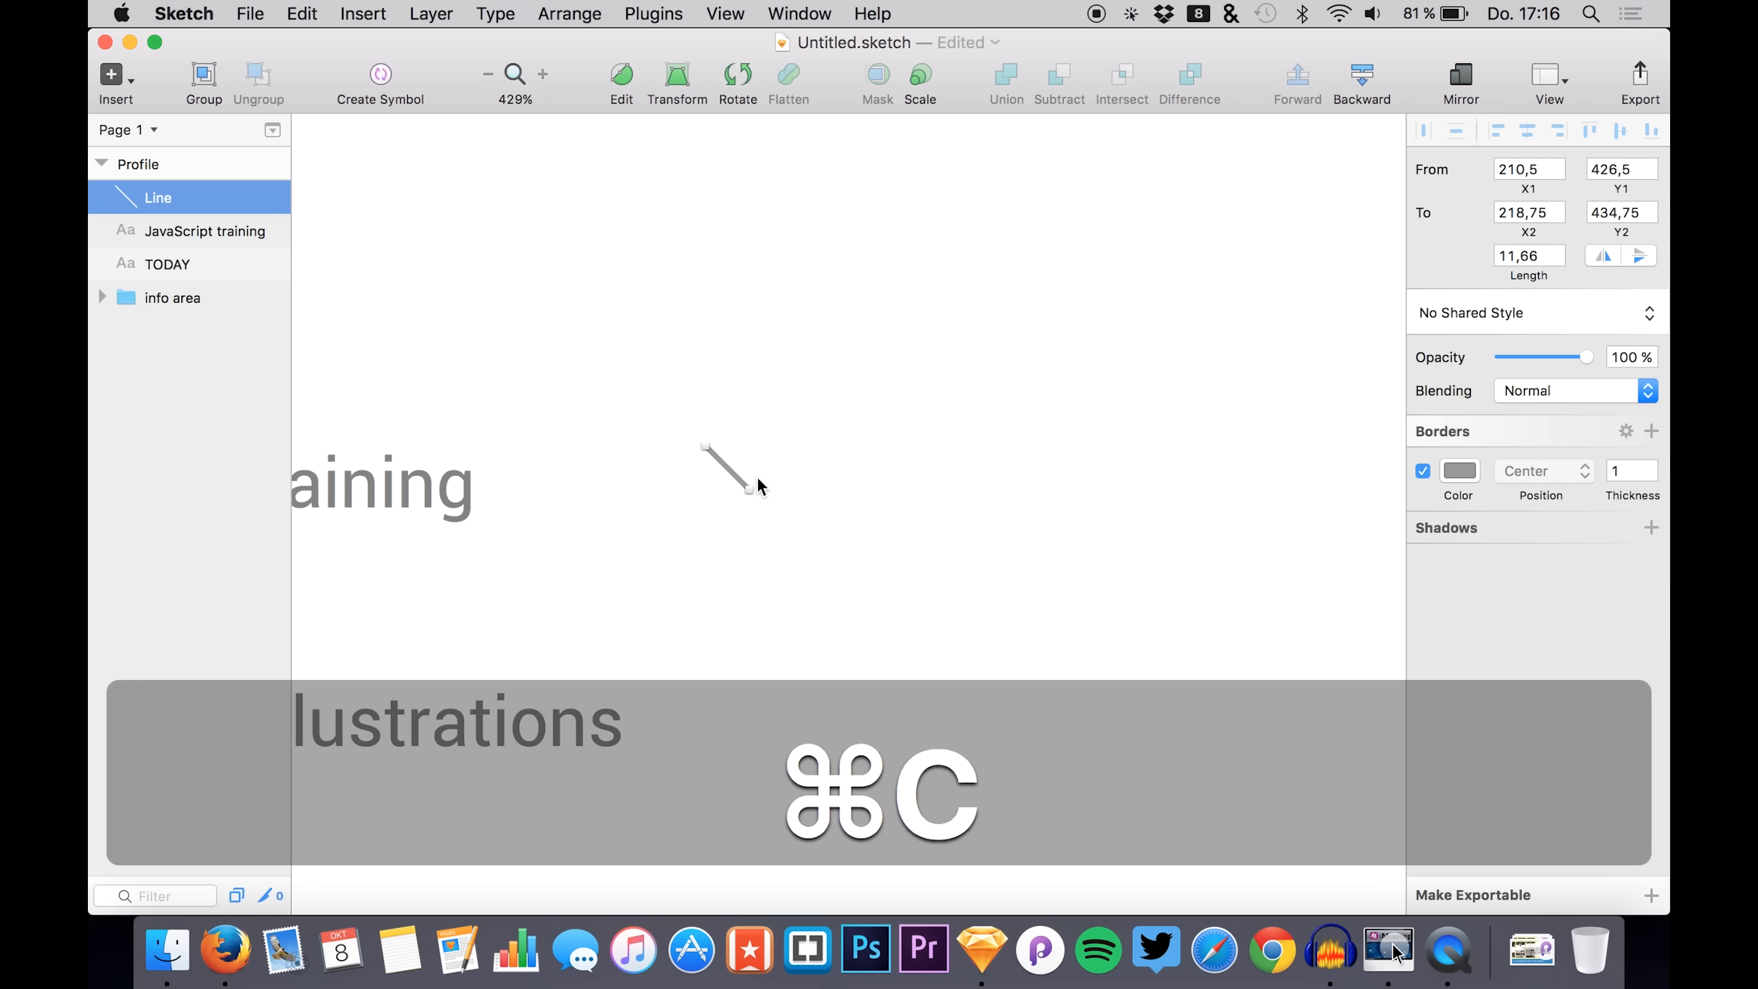
key(super+v)
click(431, 13)
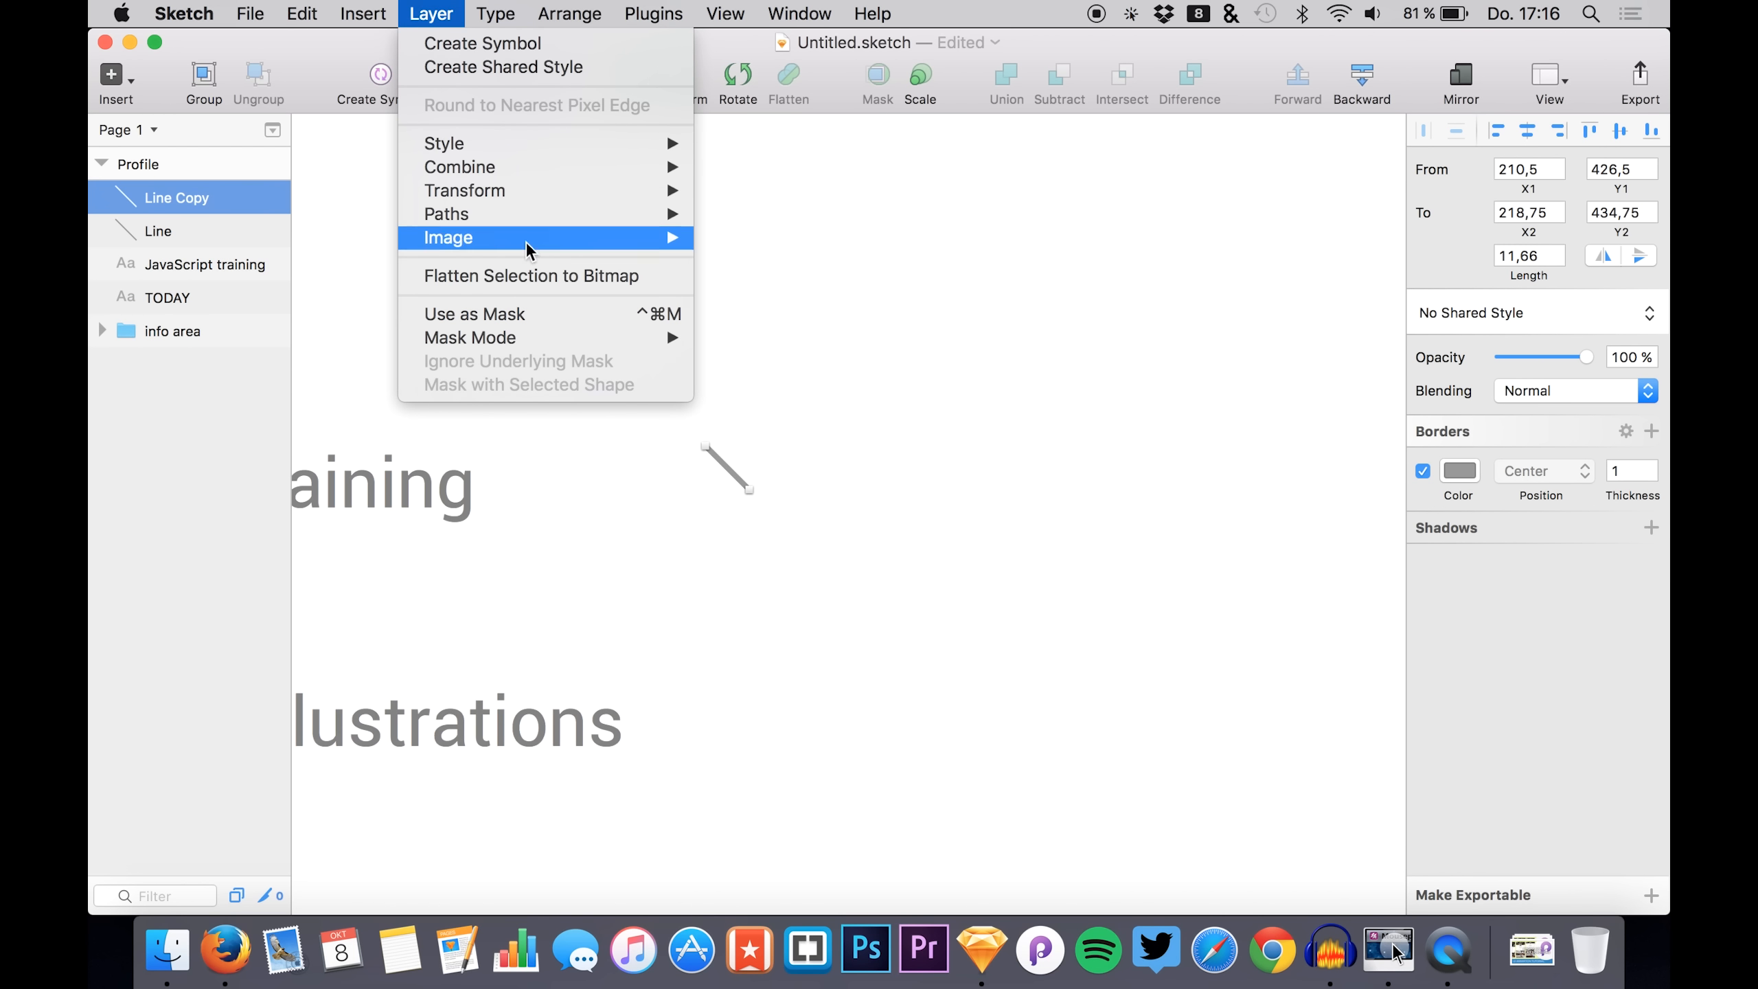
mouse_move(530, 185)
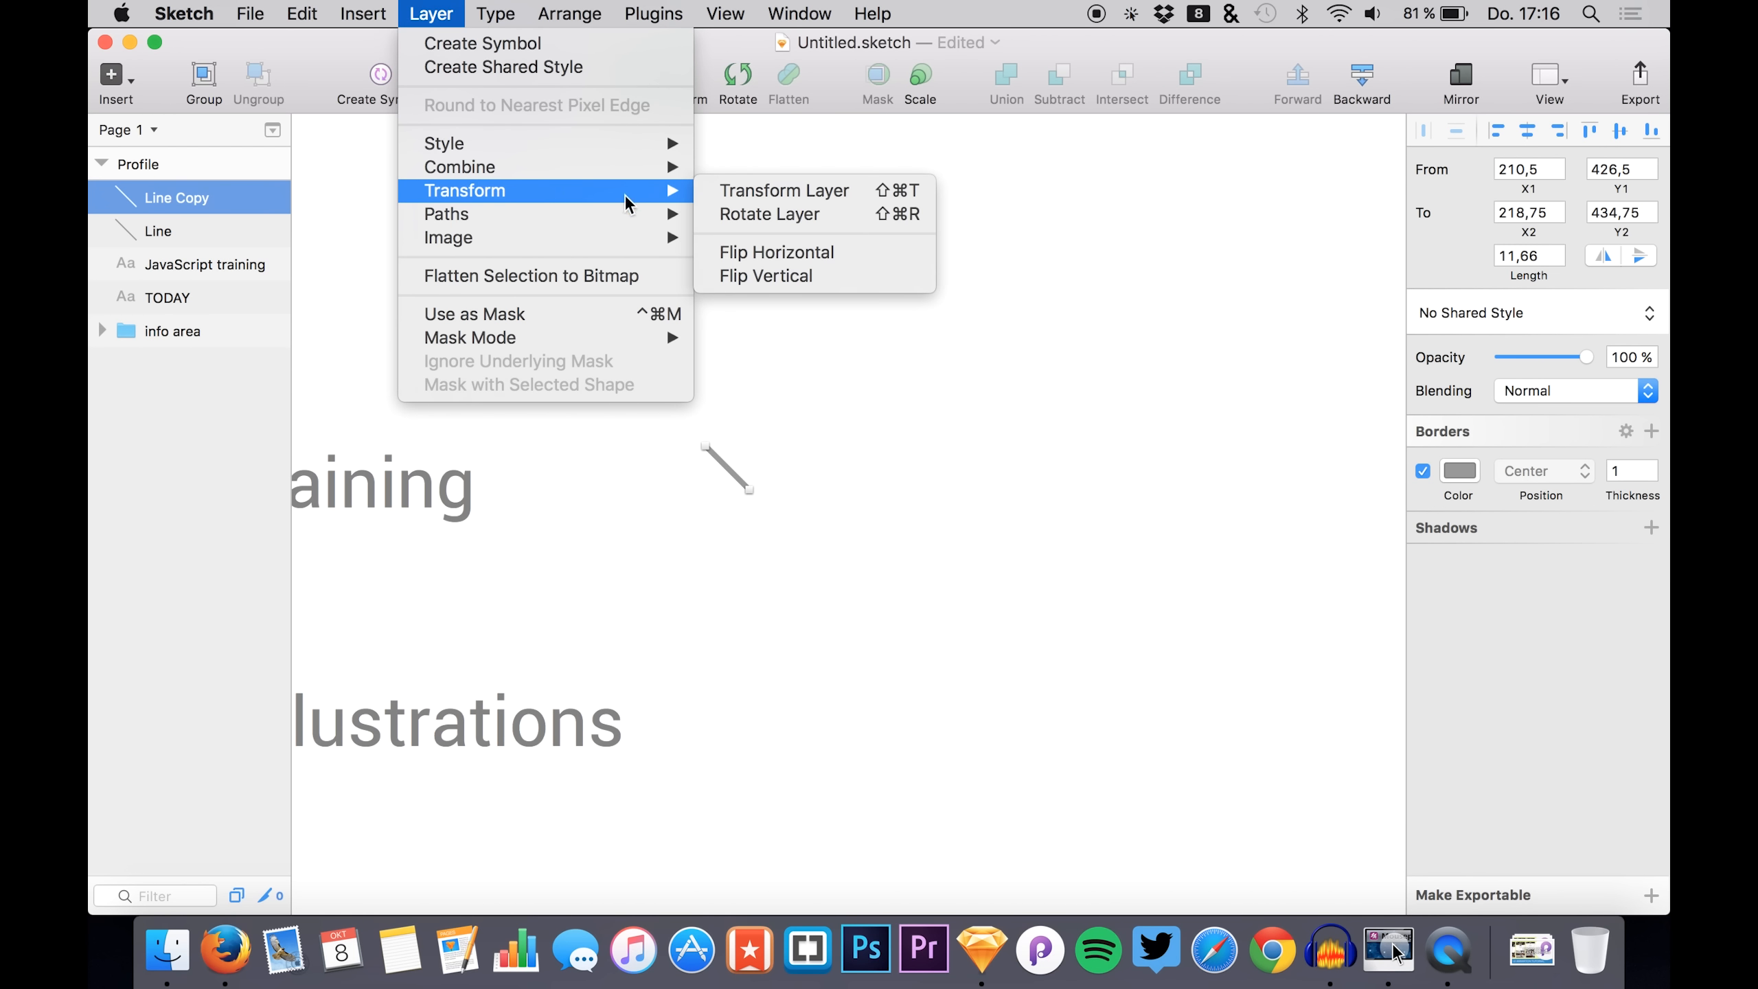
click(759, 251)
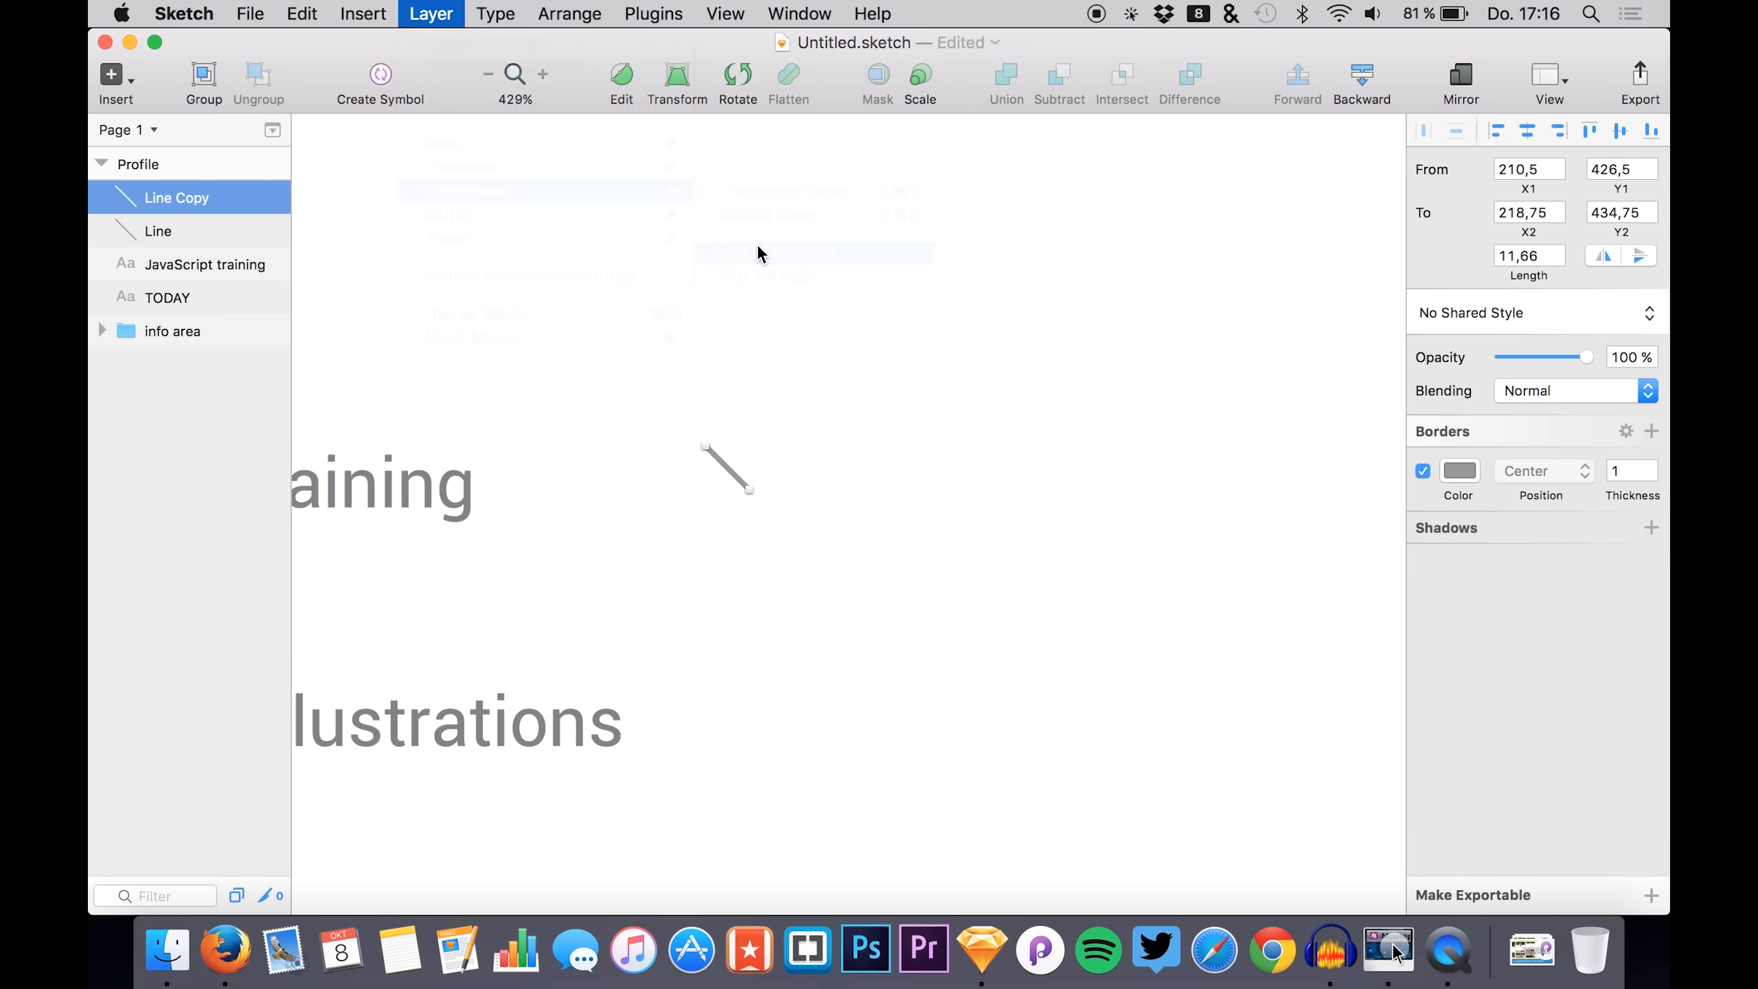
- Shift the flipped line to the right until both lines meet in a V, with its X running from 227.5 to 219.25
key(shift+Right)
key(shift+Right)
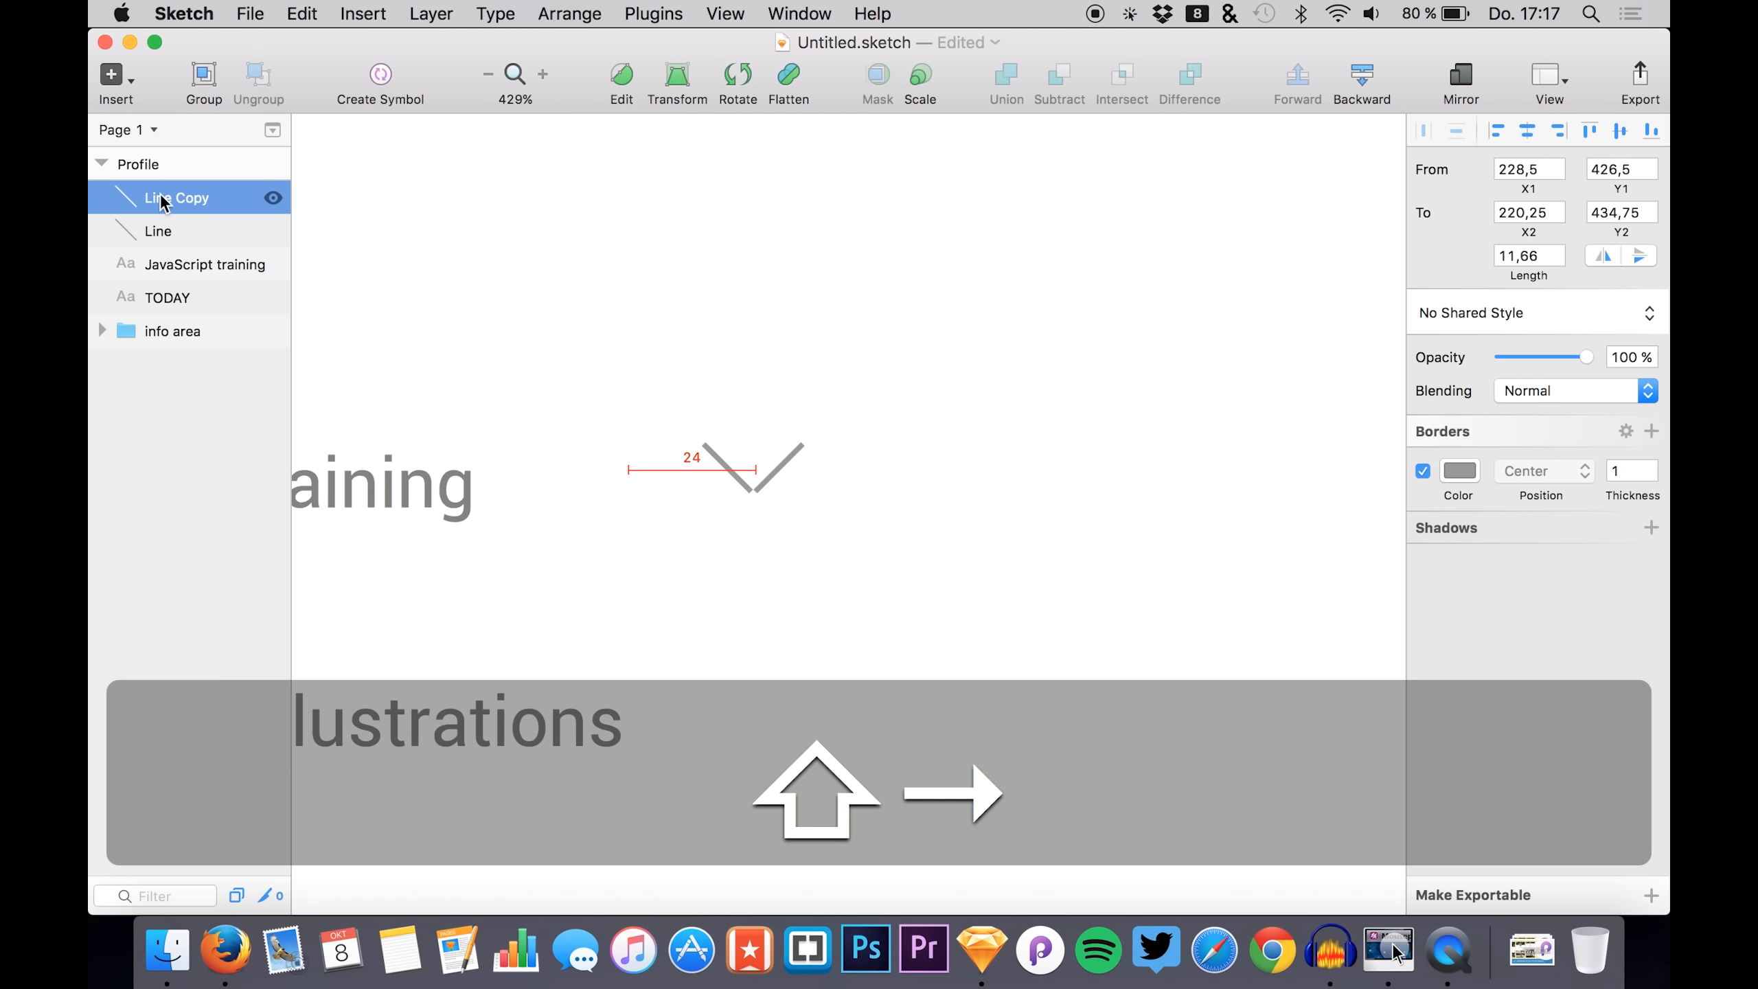
key(shift+Left)
key(Left)
key(Left)
key(Right)
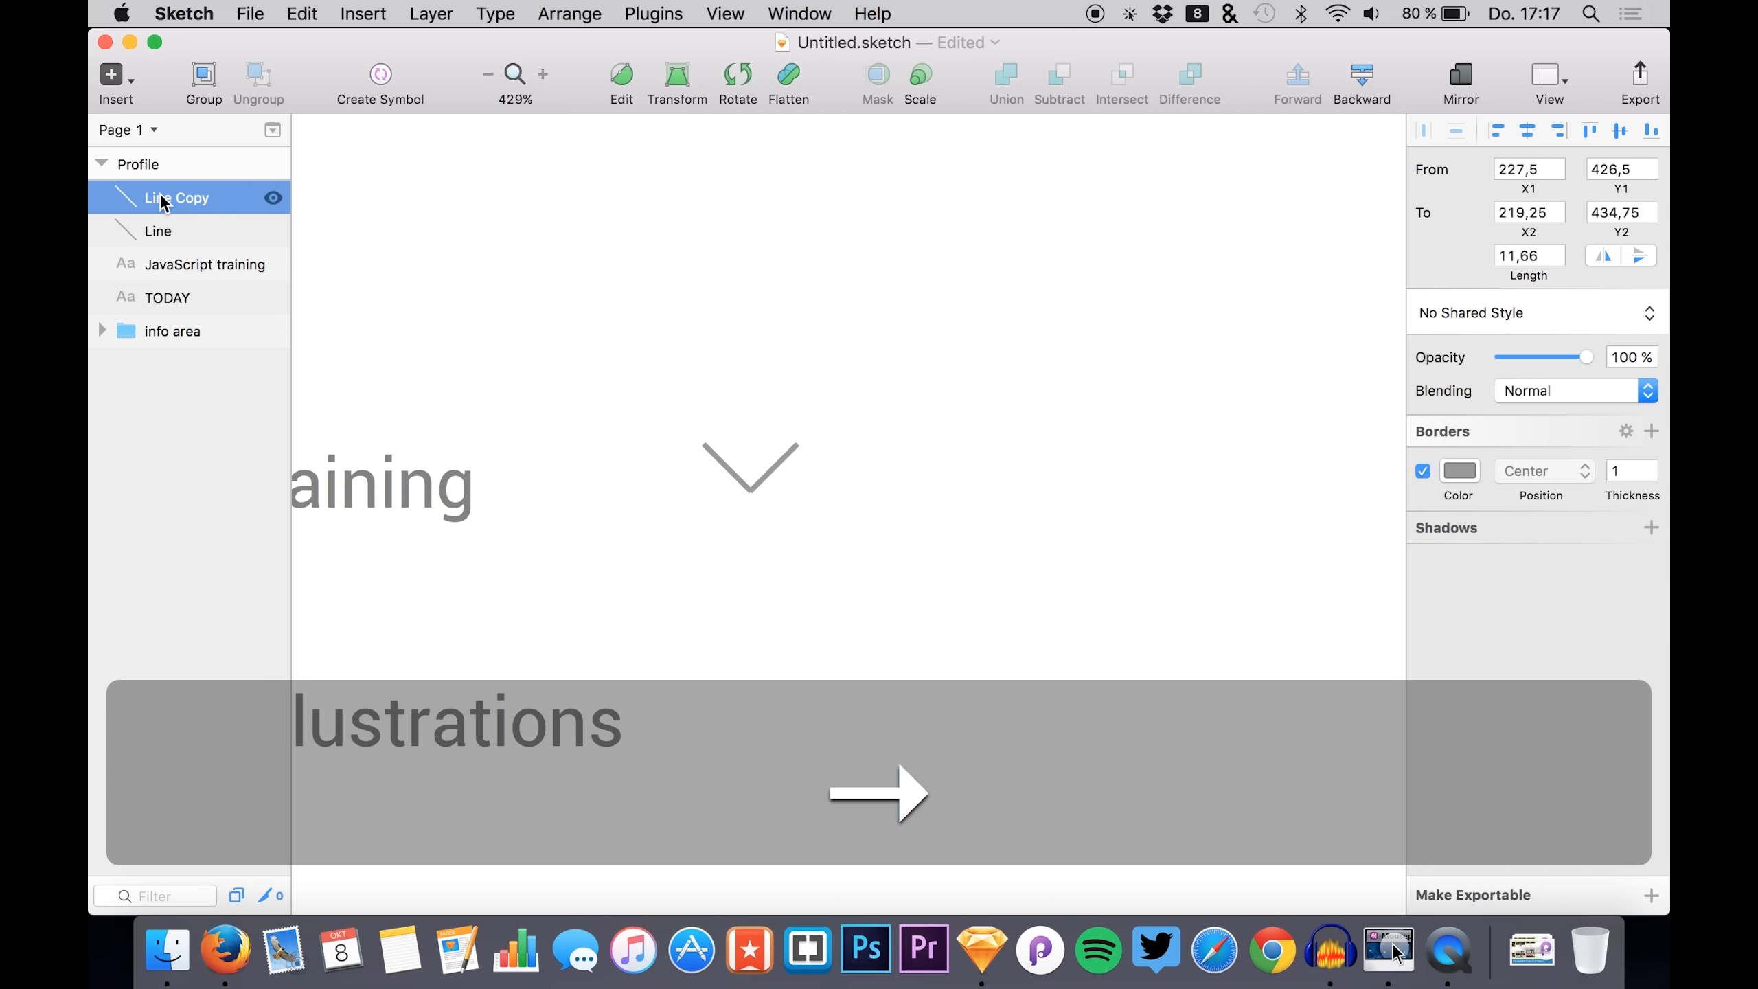
- Group the two lines and name the group "arrow"
shift+click(159, 230)
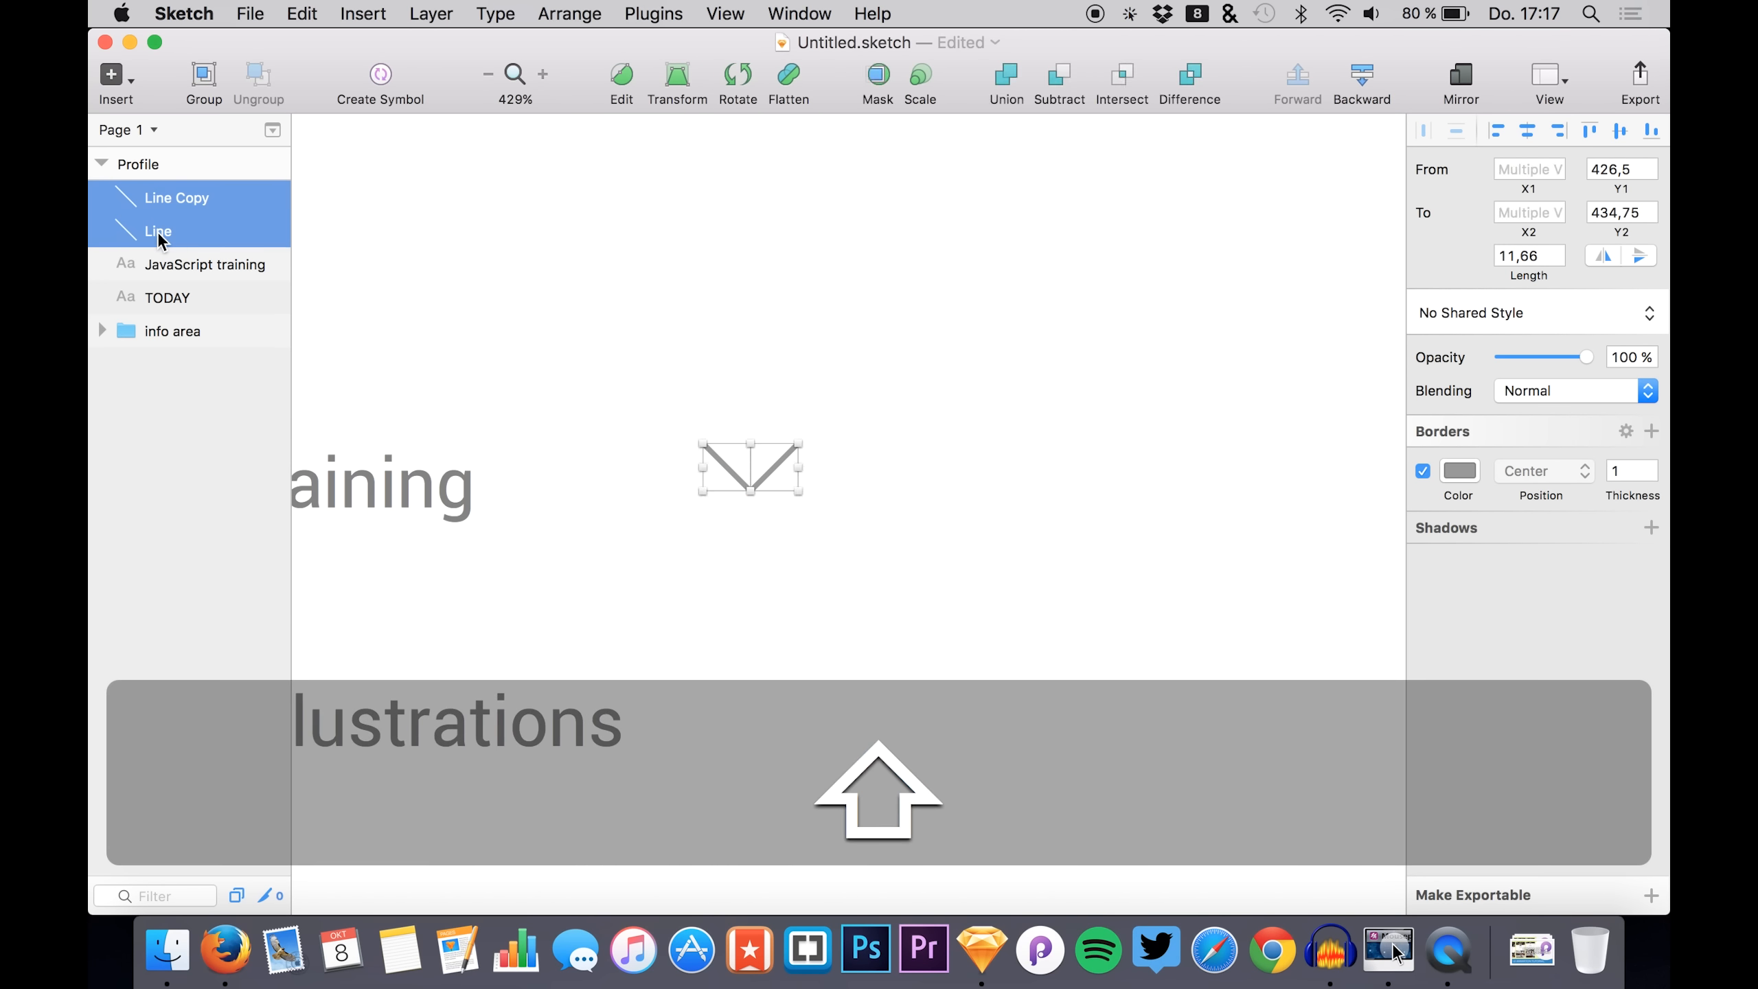
click(209, 105)
double_click(186, 207)
text(arrow)
key(Return)
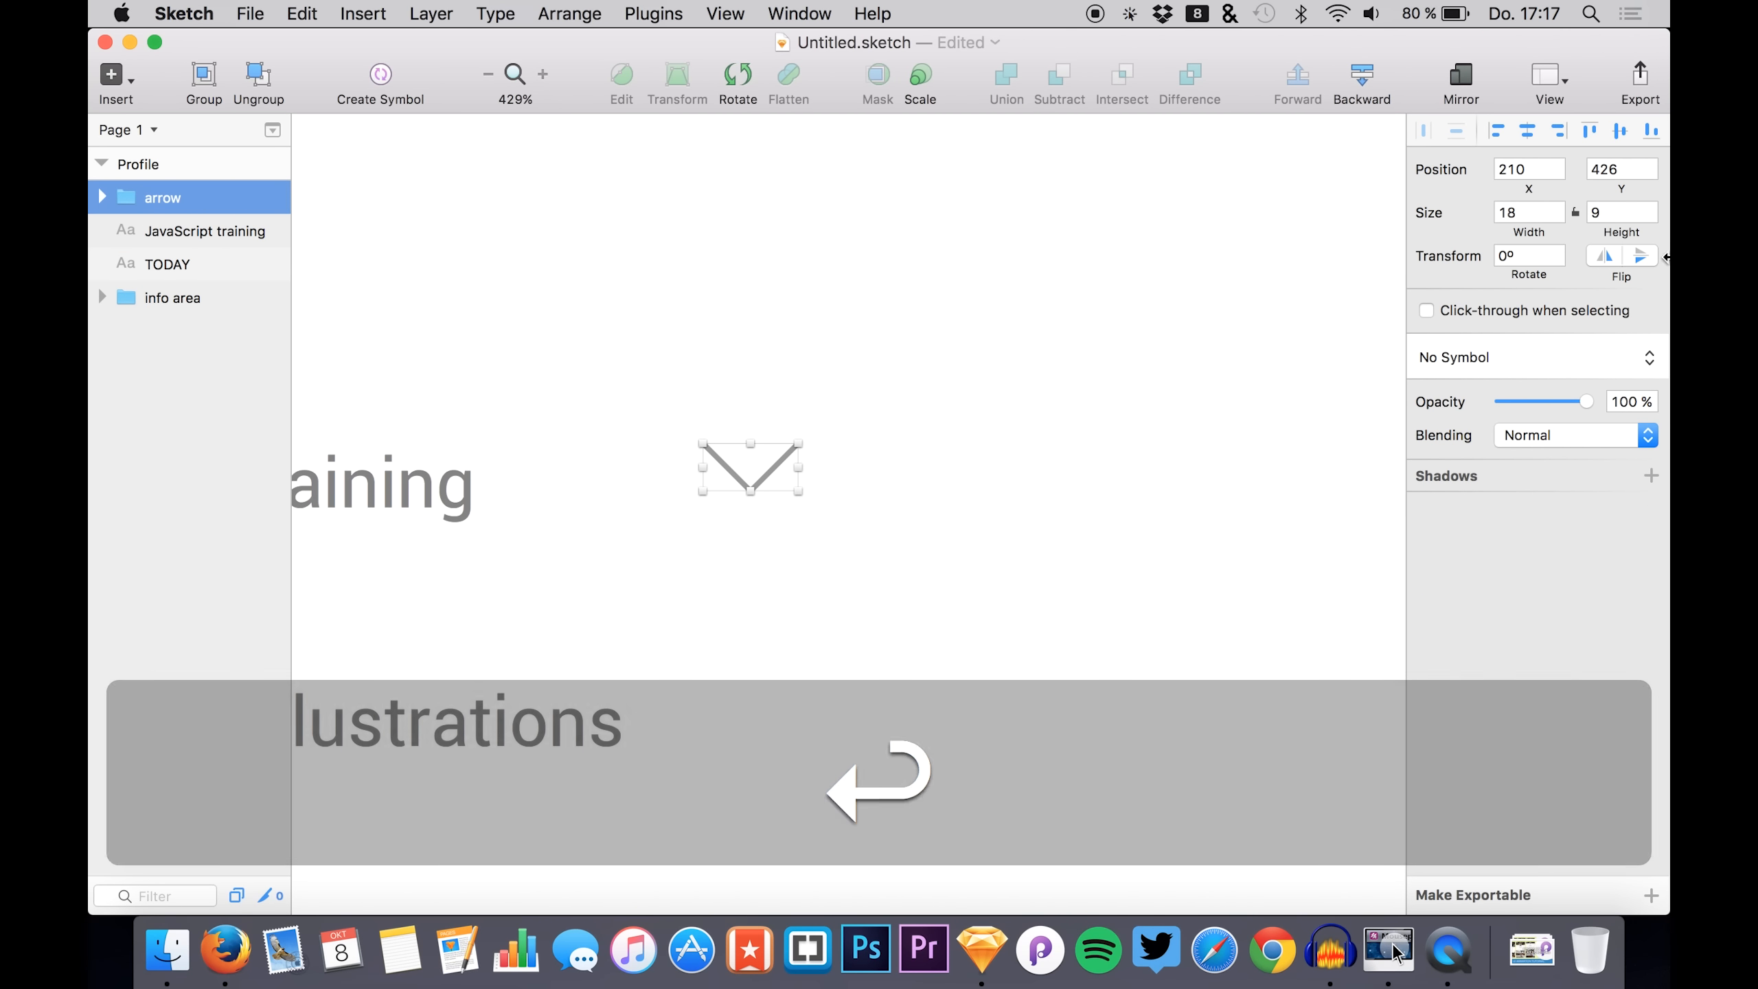
- Lock the arrow group's proportions and reduce its size to 10 wide by 5 high
click(1561, 220)
click(1558, 209)
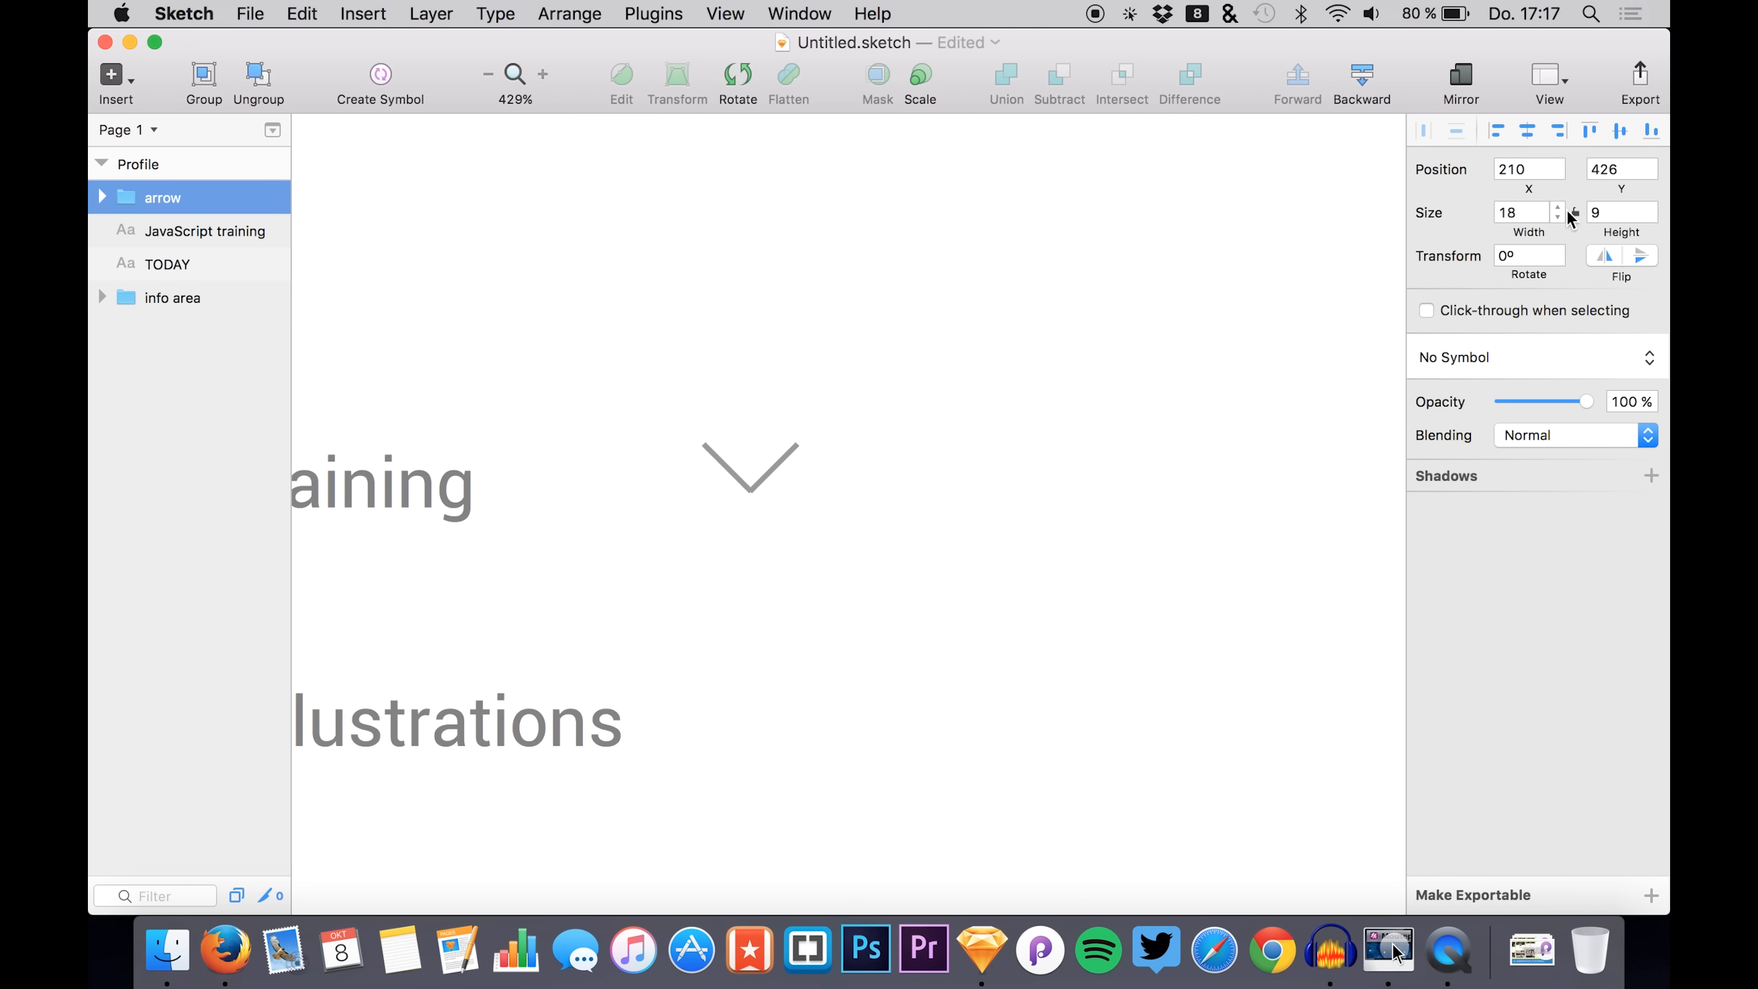
click(1575, 214)
click(1607, 212)
key(Down)
key(Down)
key(Down)
key(Down)
key(Down)
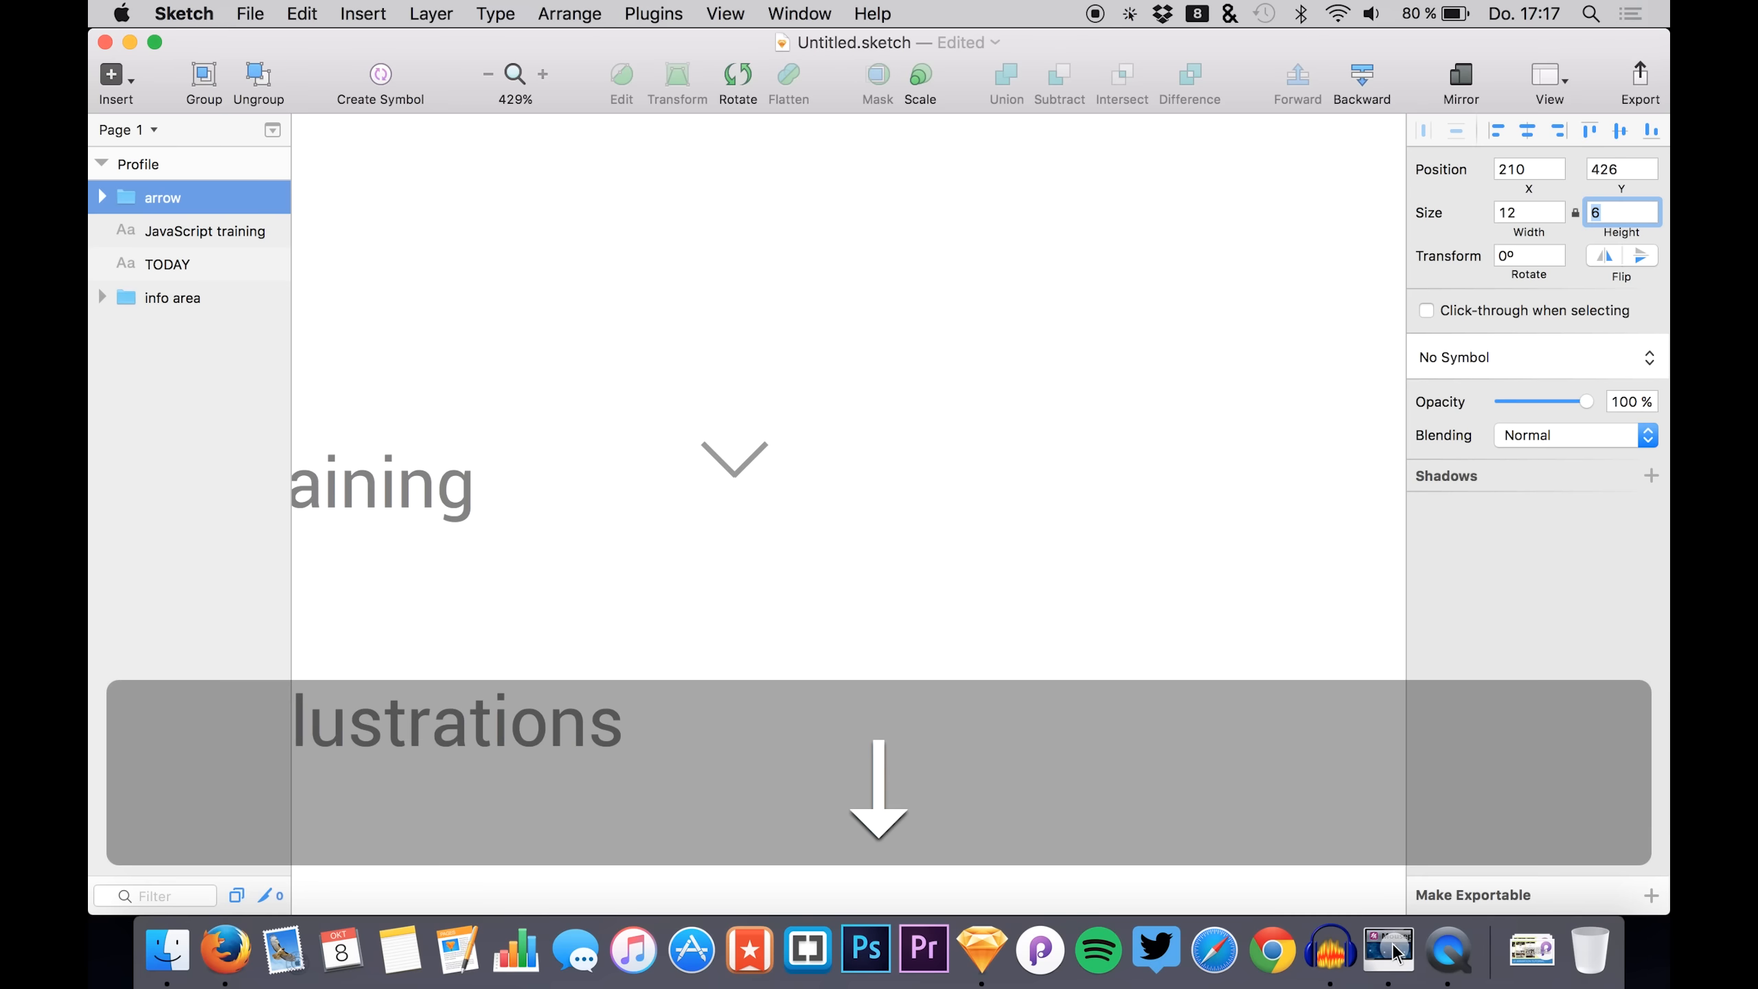
key(Up)
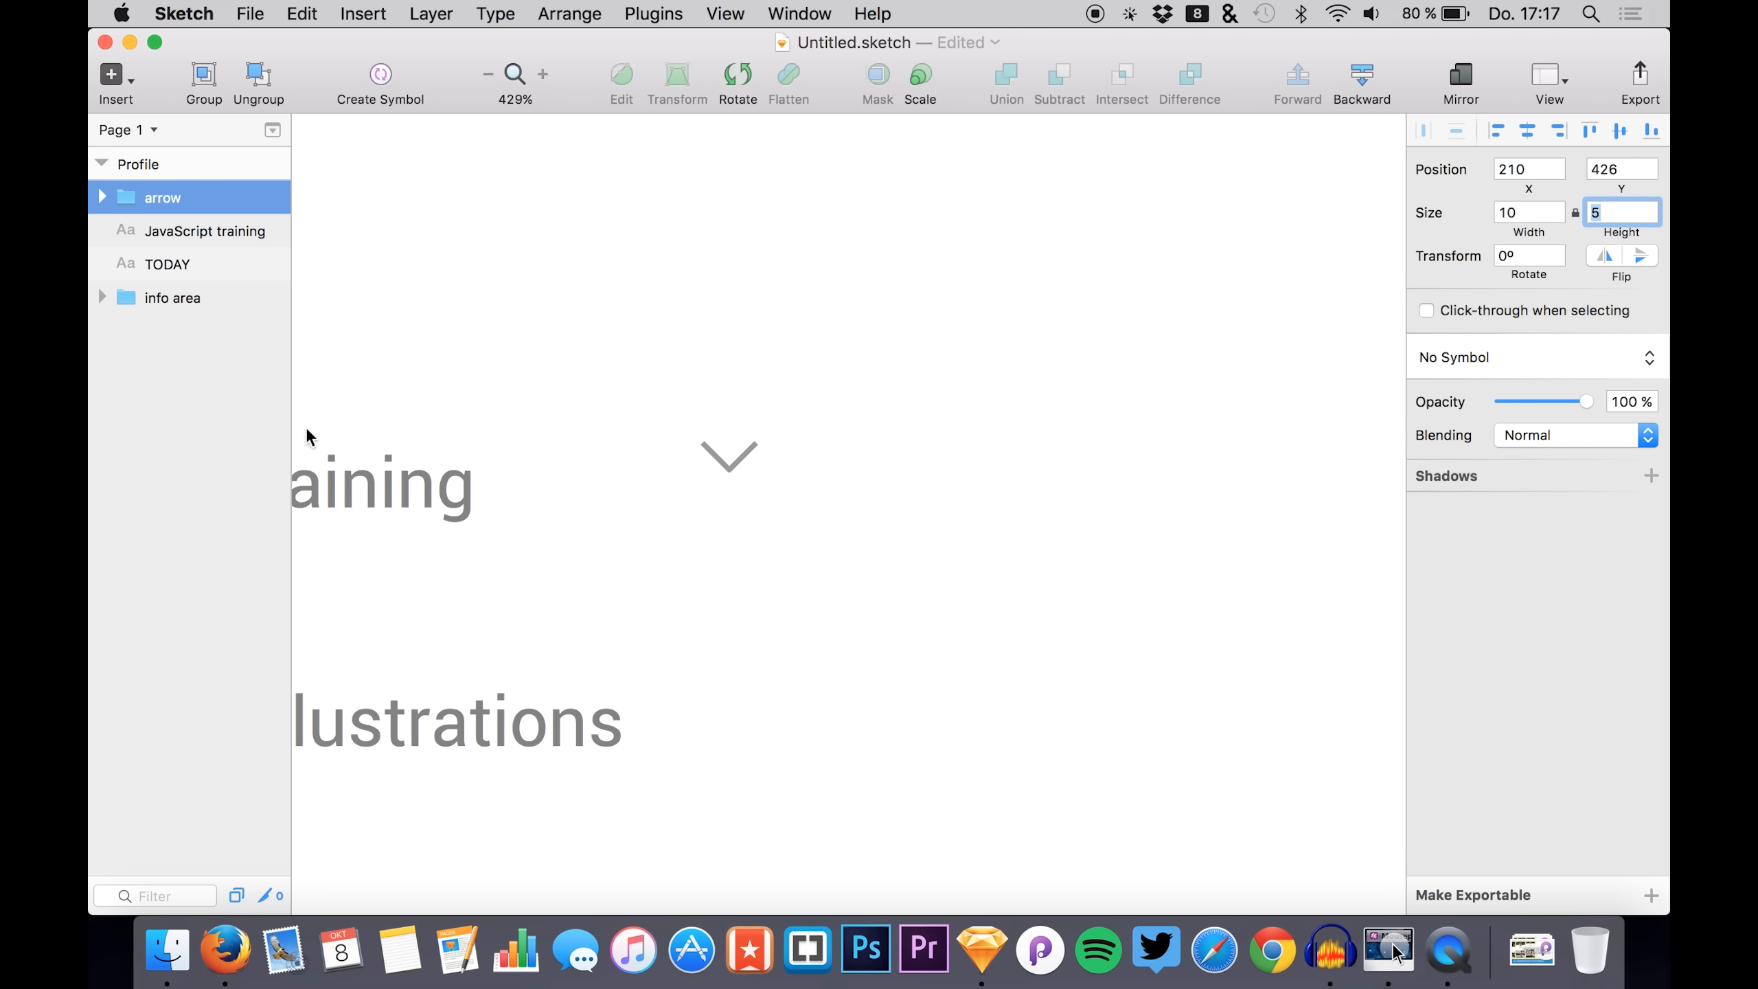
- Position the arrow directly after the "JavaScript training" text at X 178, Y 431
scroll(577, 501, down, 5)
scroll(577, 501, left, 4)
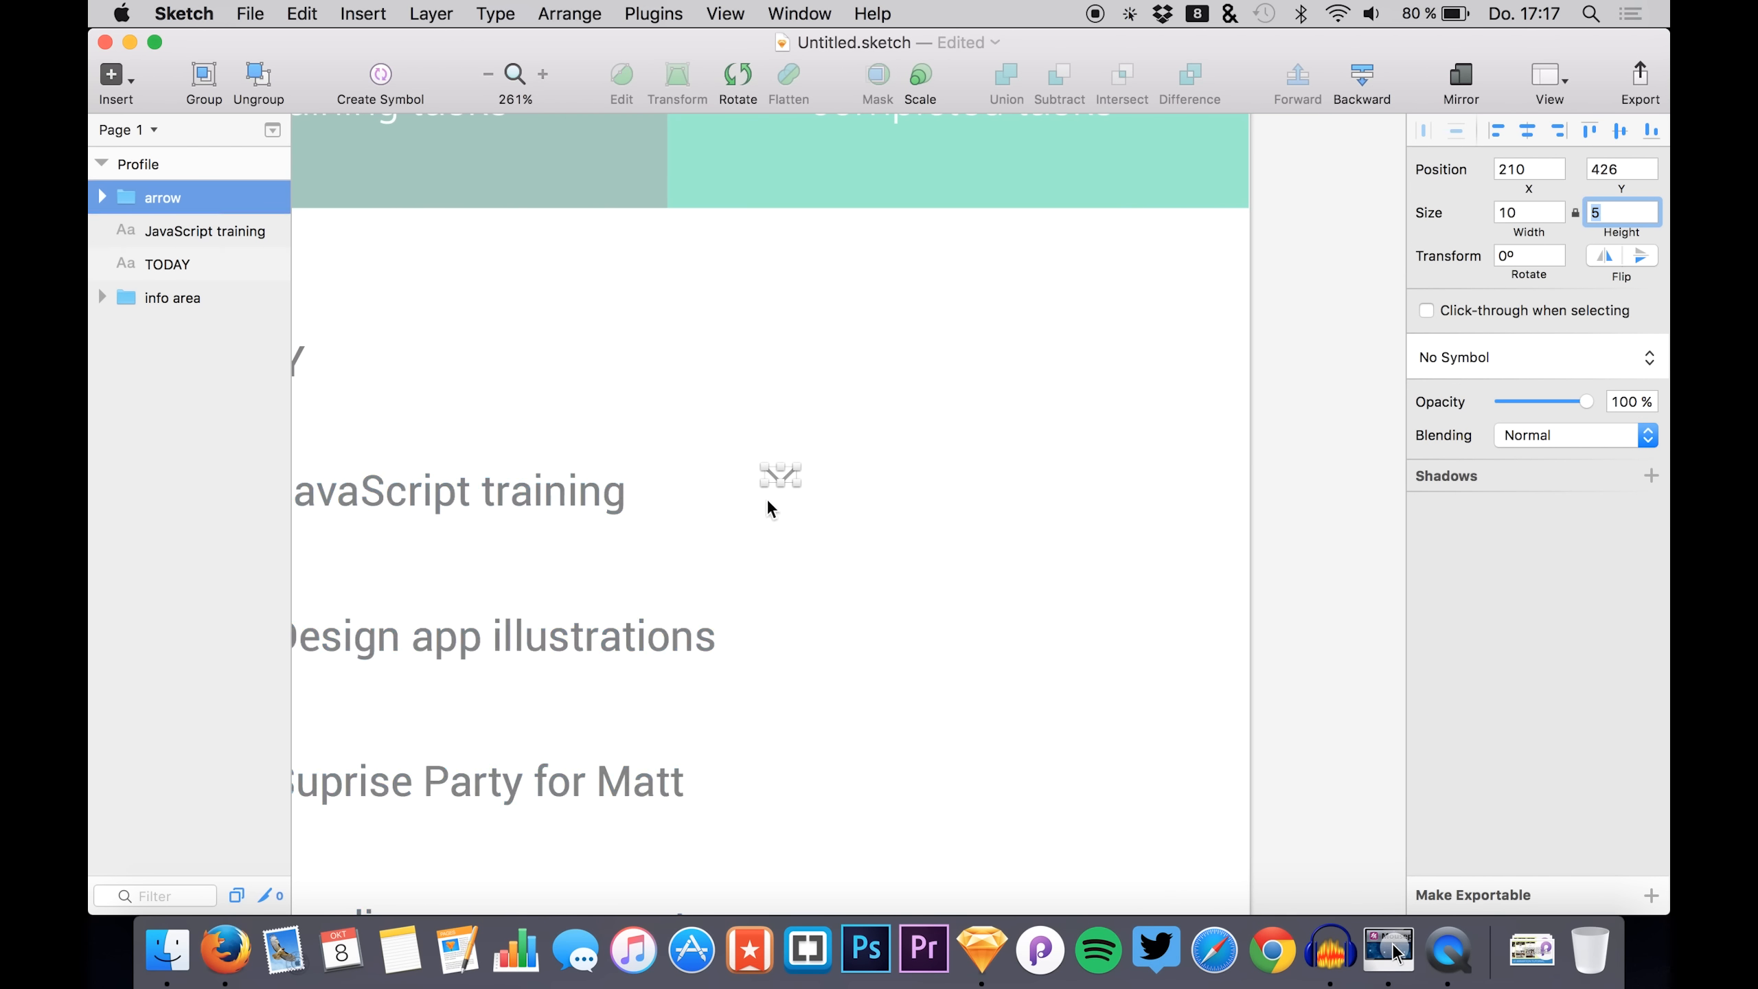
scroll(528, 501, left, 2)
alt+super+click(933, 424)
drag(934, 433, 813, 441)
key(Right)
key(Right)
key(Down)
key(Right)
scroll(675, 502, down, 1)
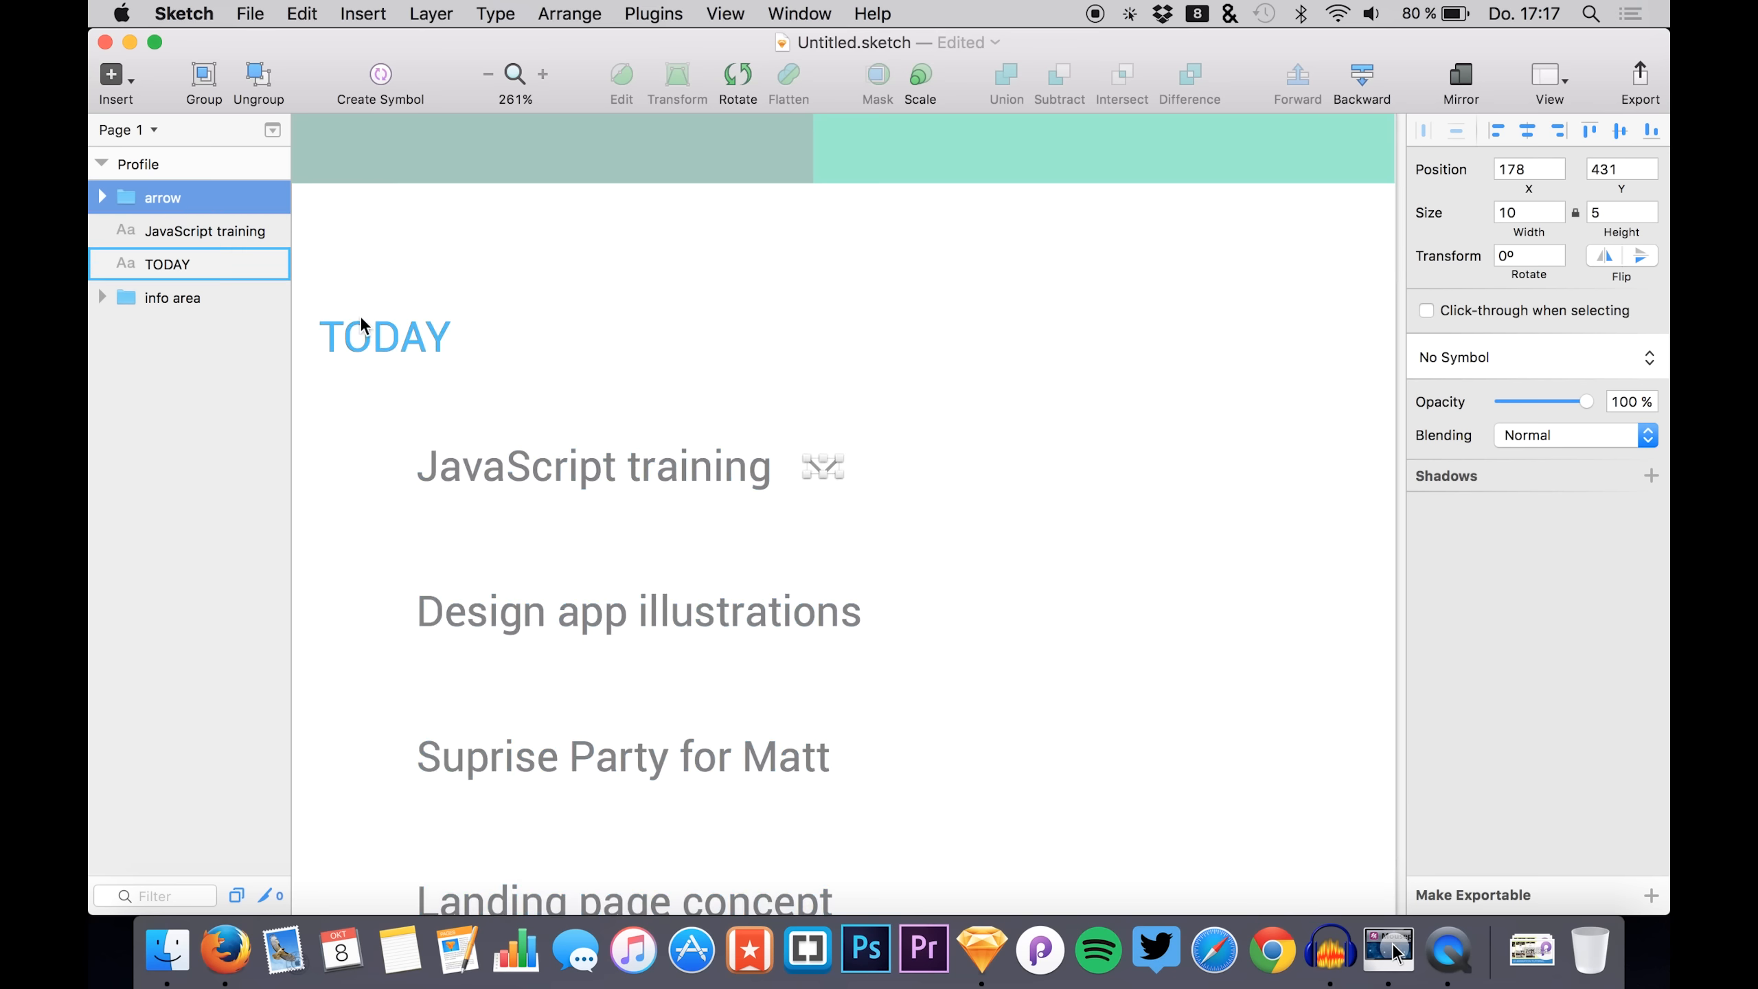
- Darken the task list's text colour to 515151 and copy its hex value
click(156, 236)
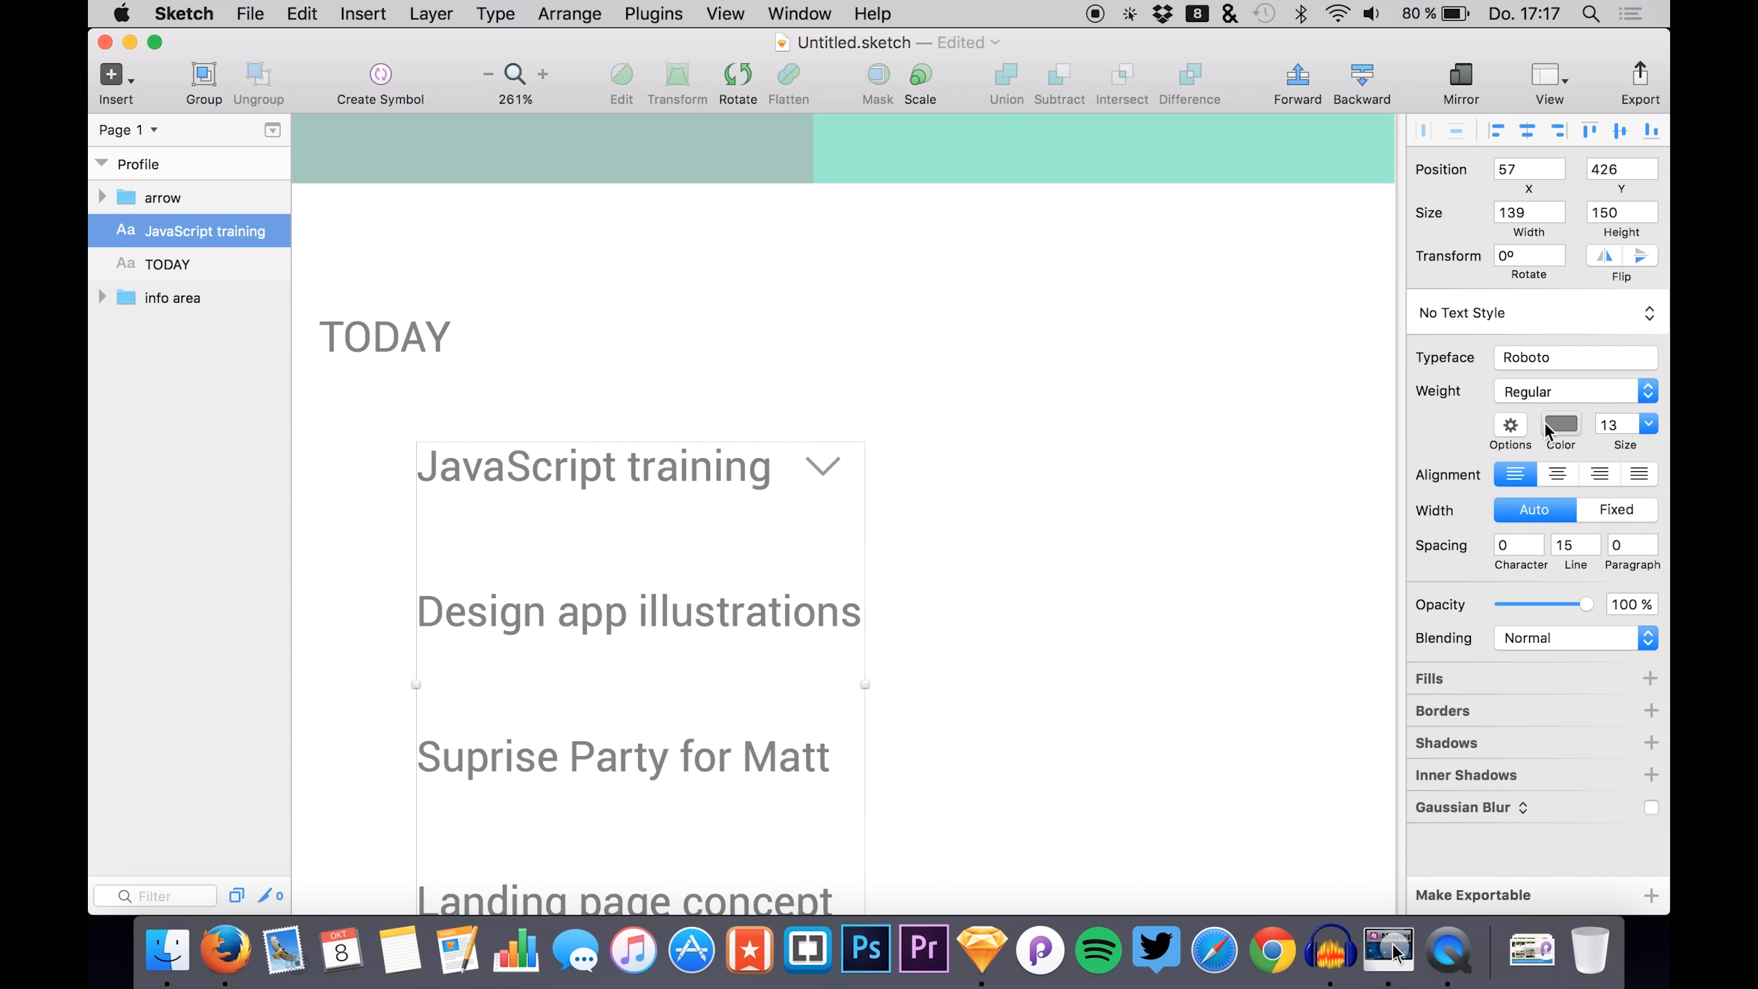
click(1561, 424)
drag(1454, 624, 1348, 600)
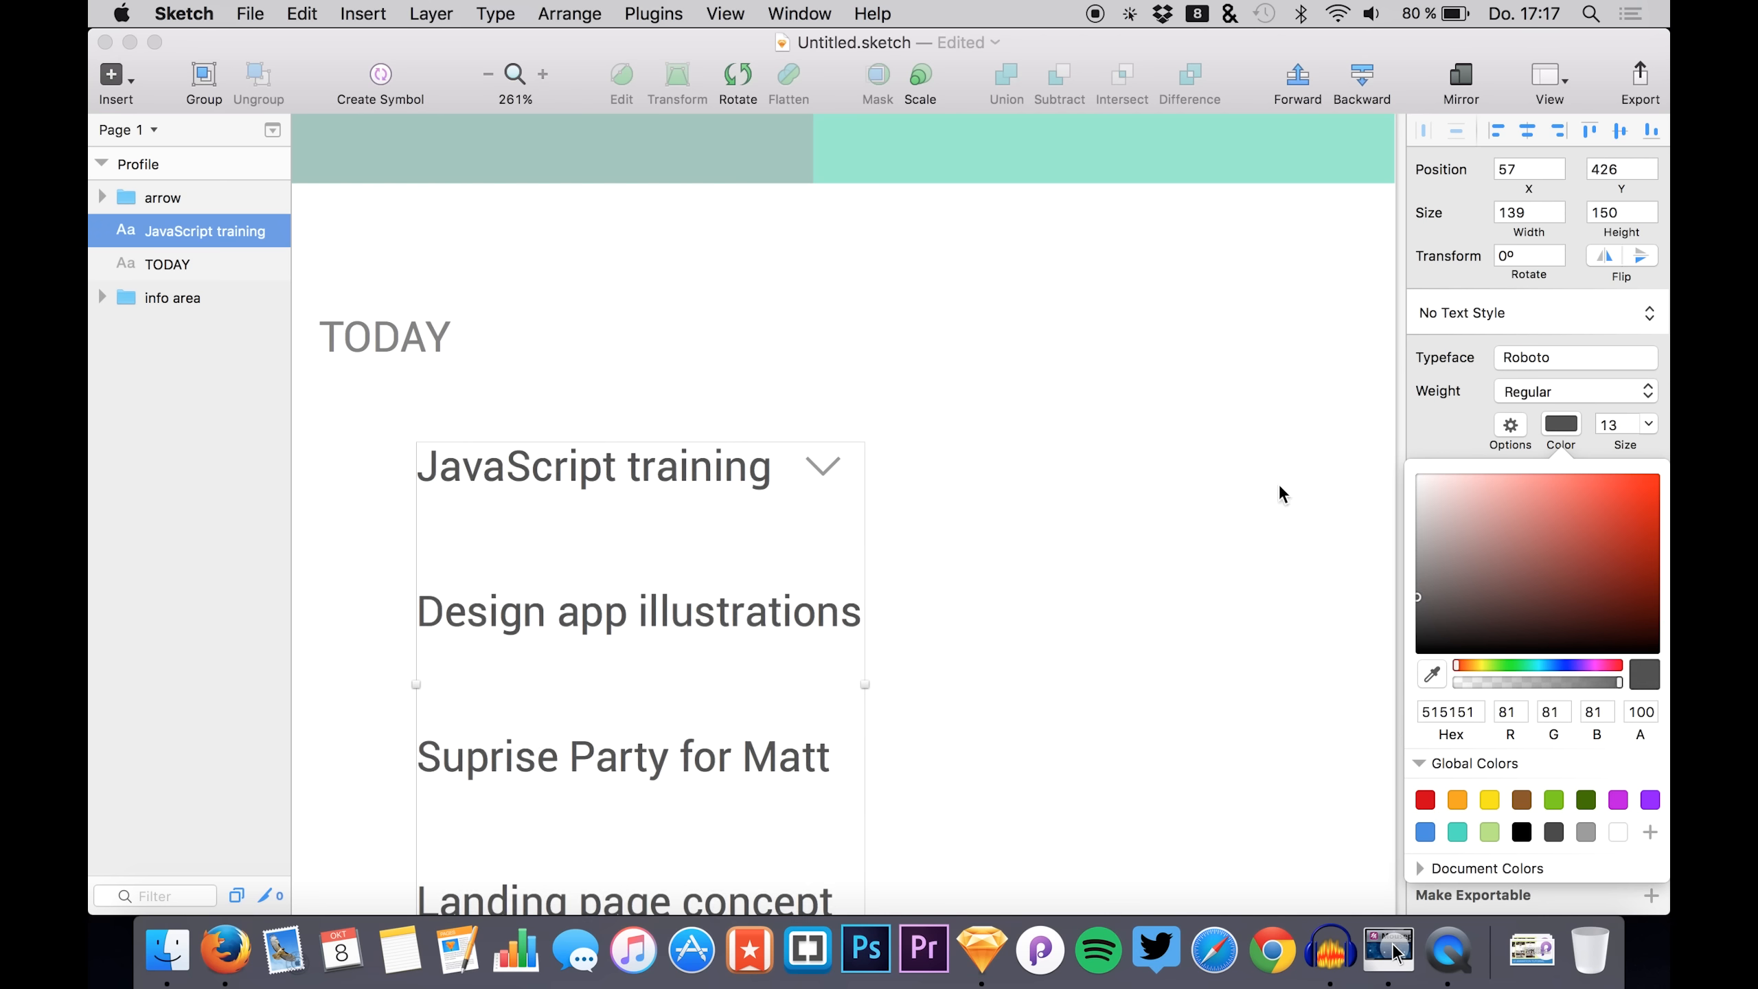
double_click(1450, 712)
key(cmd+c)
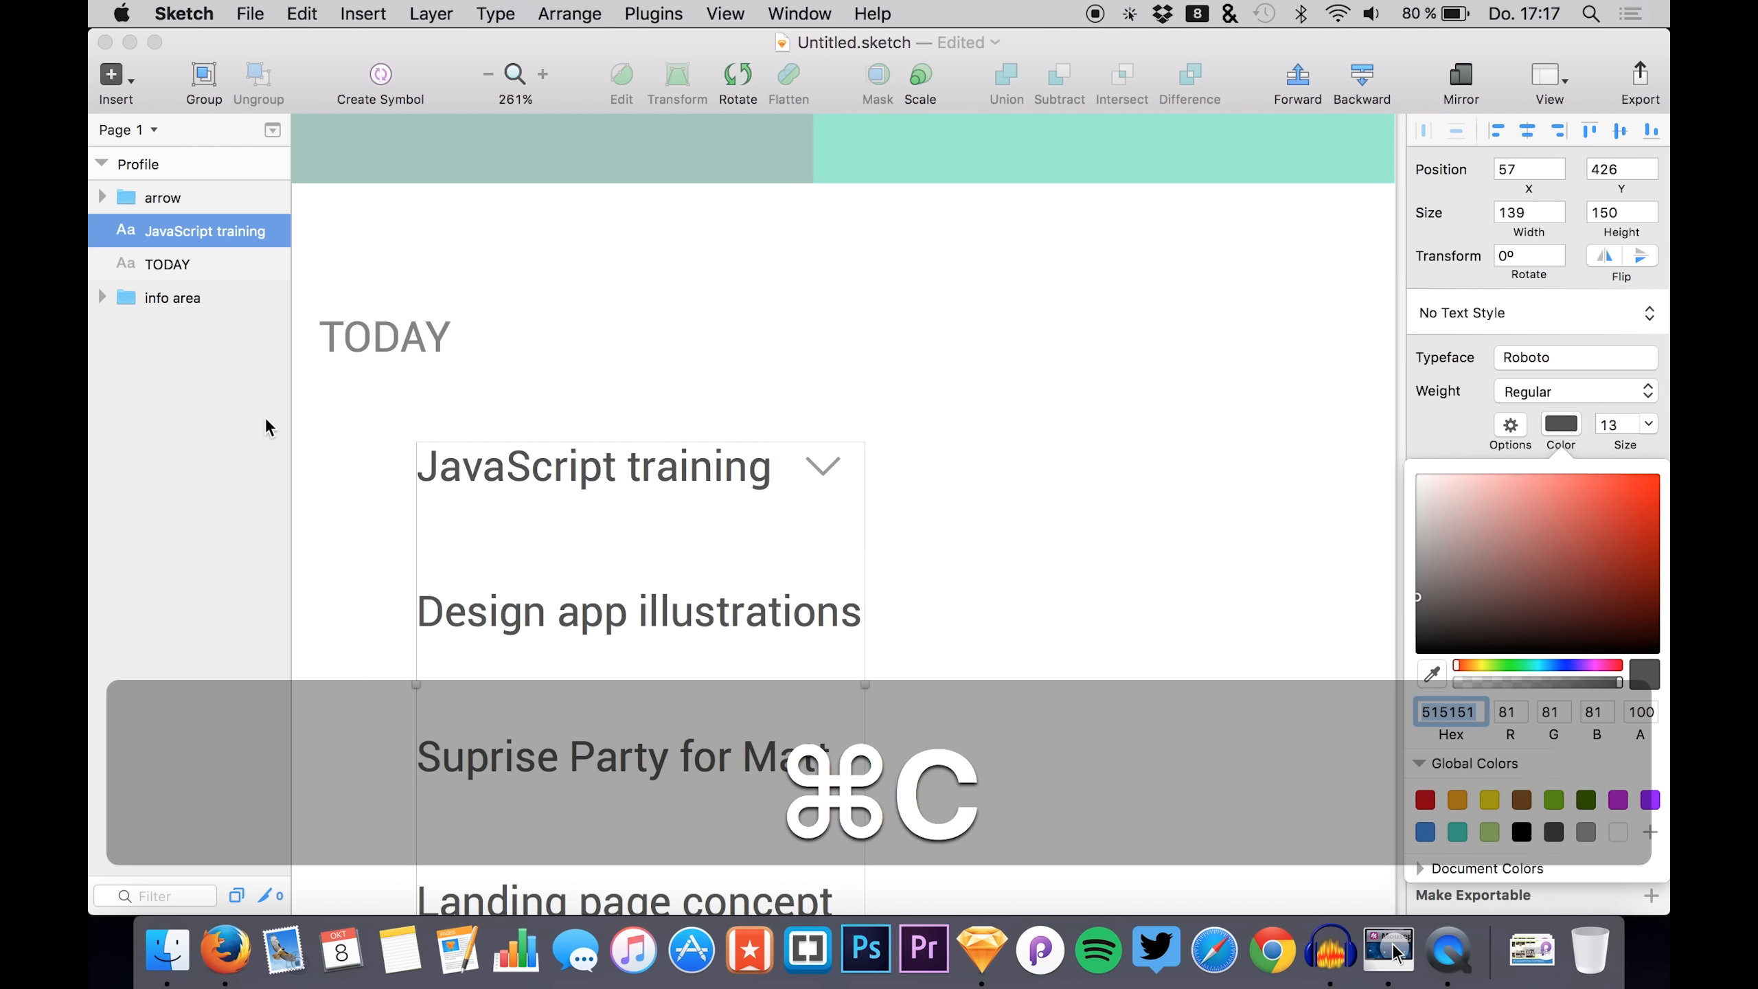
- Set the border colour of both lines in the arrow group to 515151
click(102, 198)
click(183, 264)
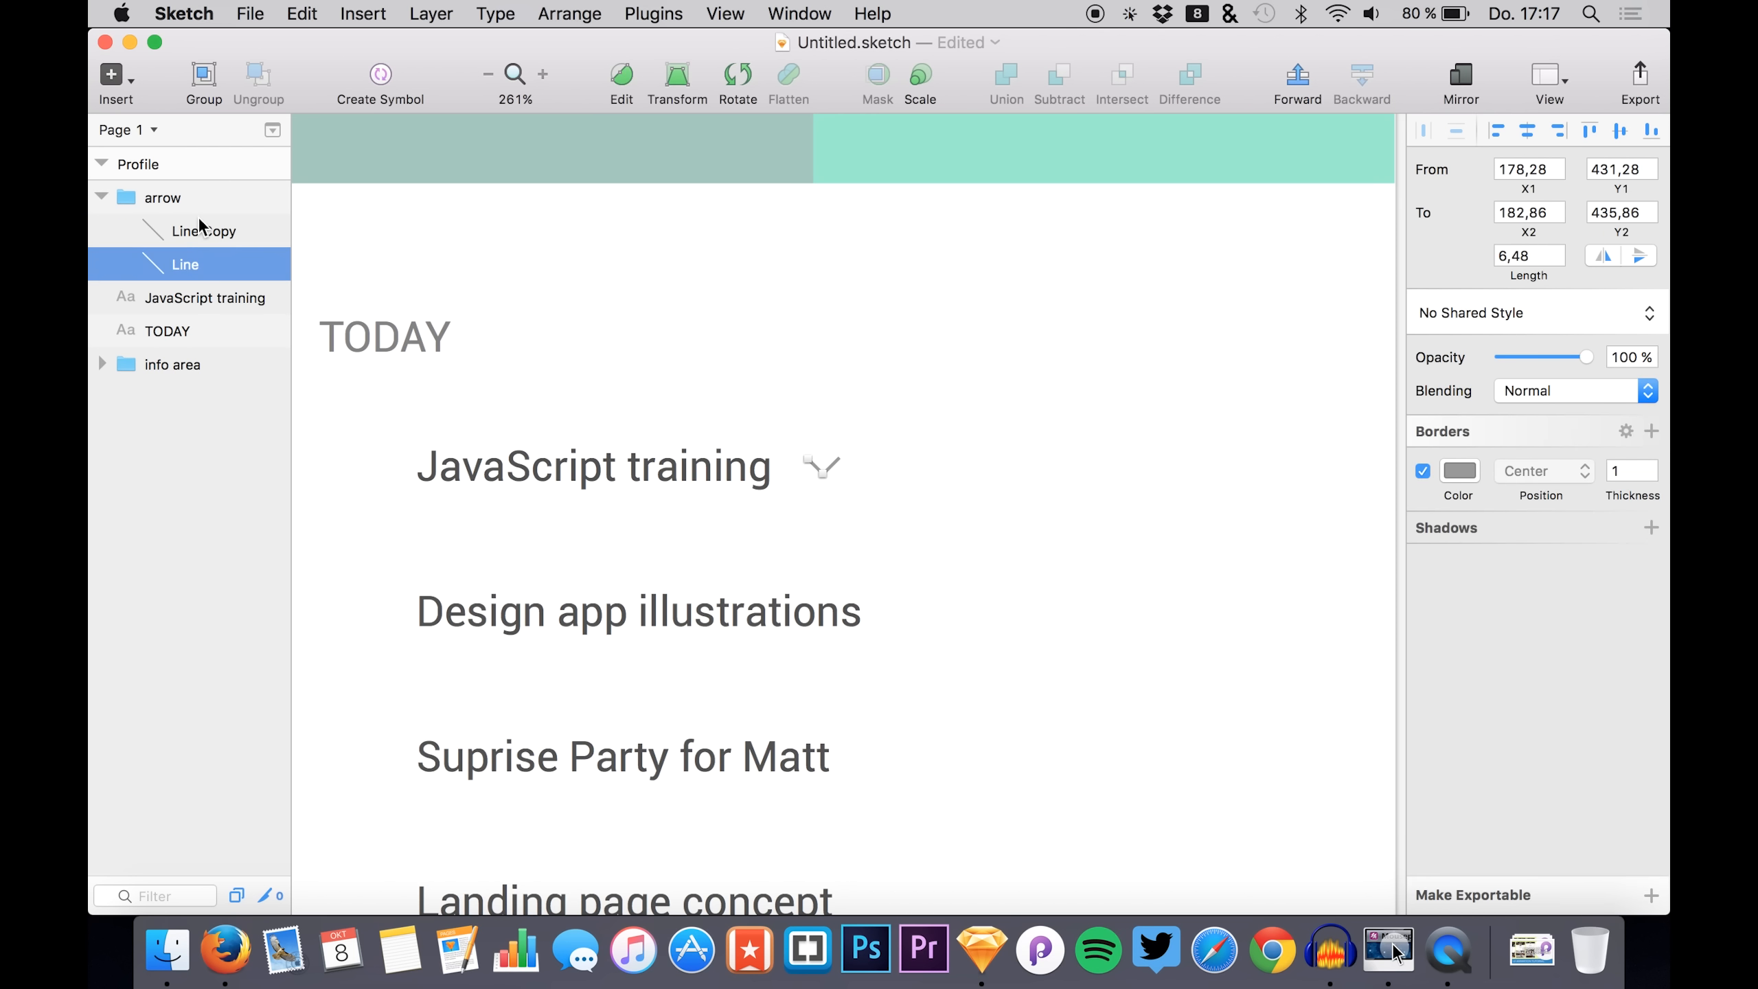
super+click(198, 216)
click(1456, 465)
drag(1476, 575, 1430, 600)
double_click(1452, 725)
key(super+v)
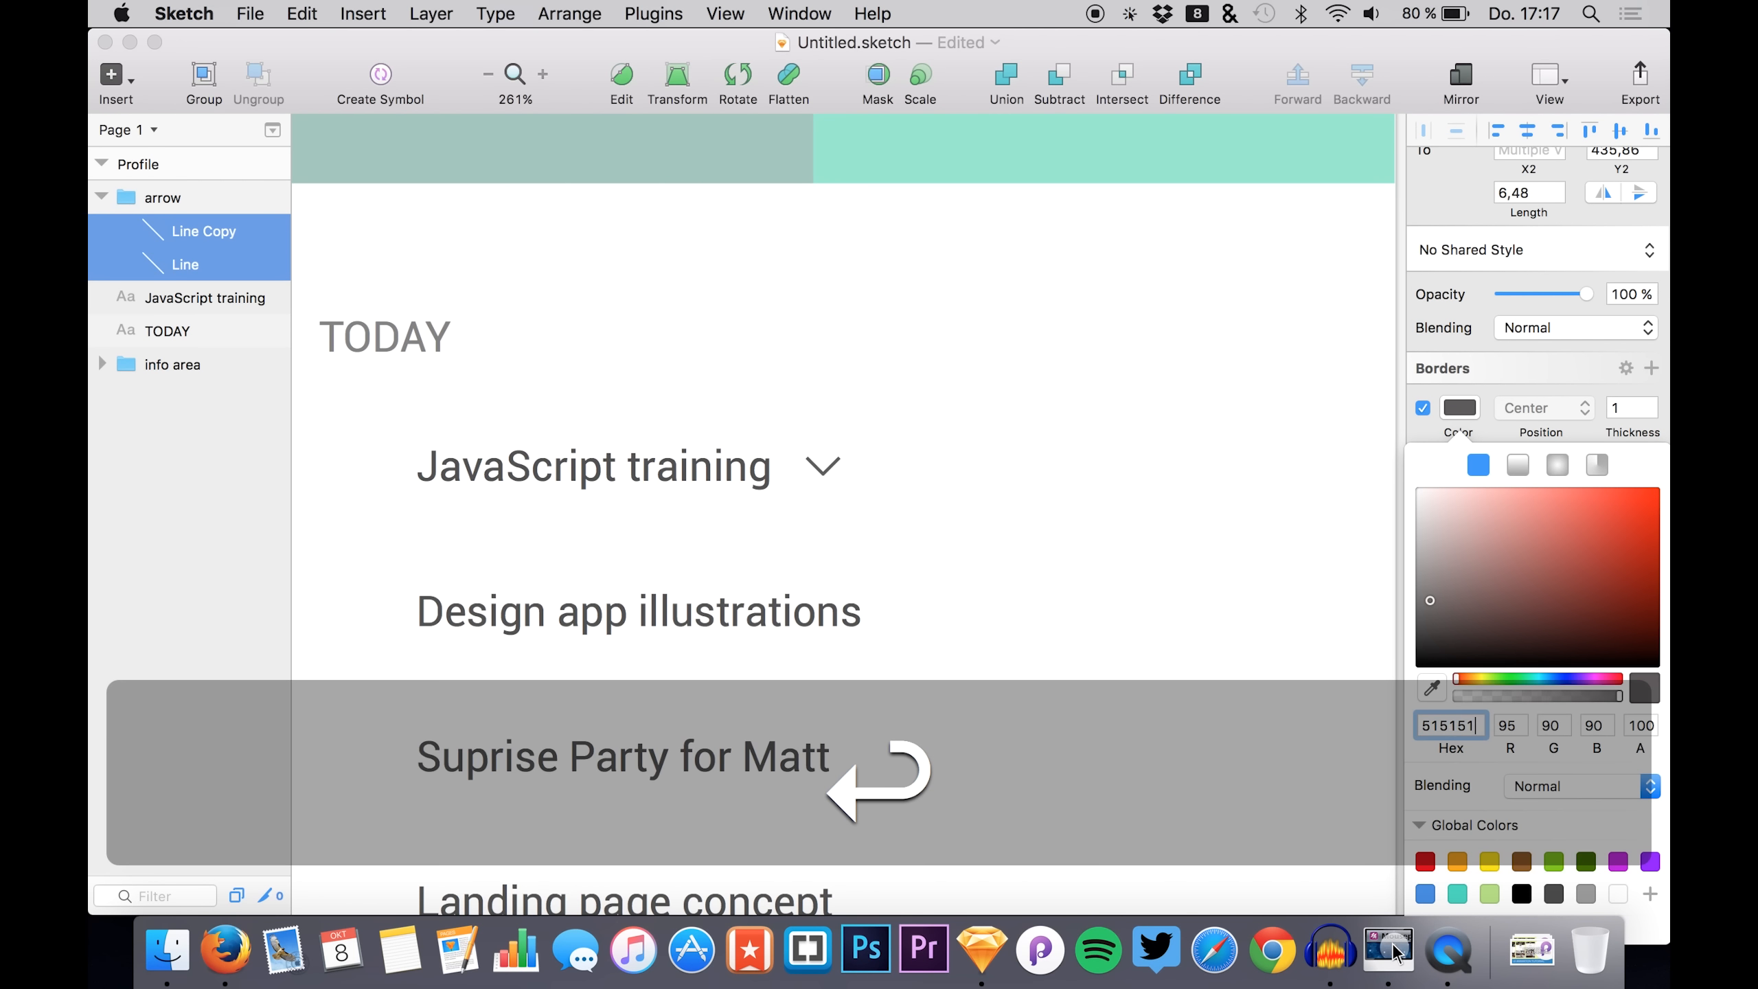
key(Return)
click(102, 197)
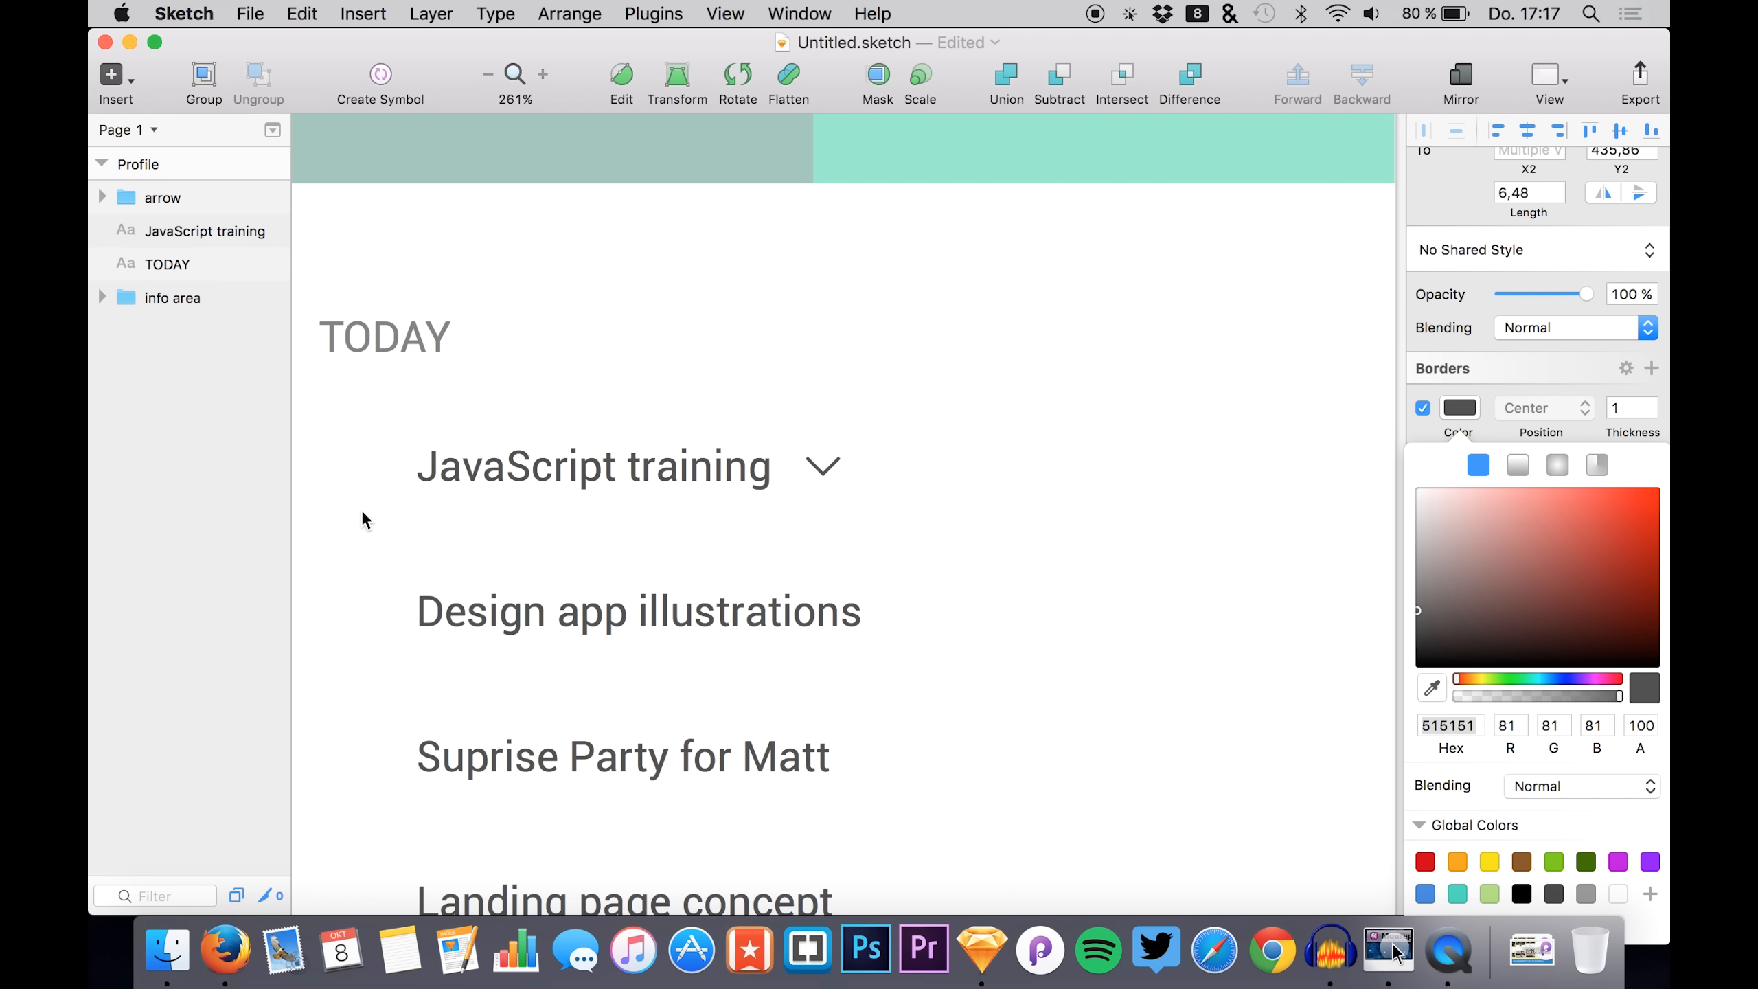
- Duplicate the arrow group and move the copy beside "Design app illustrations", to X 206, Y 477
click(160, 203)
key(super+c)
key(super+v)
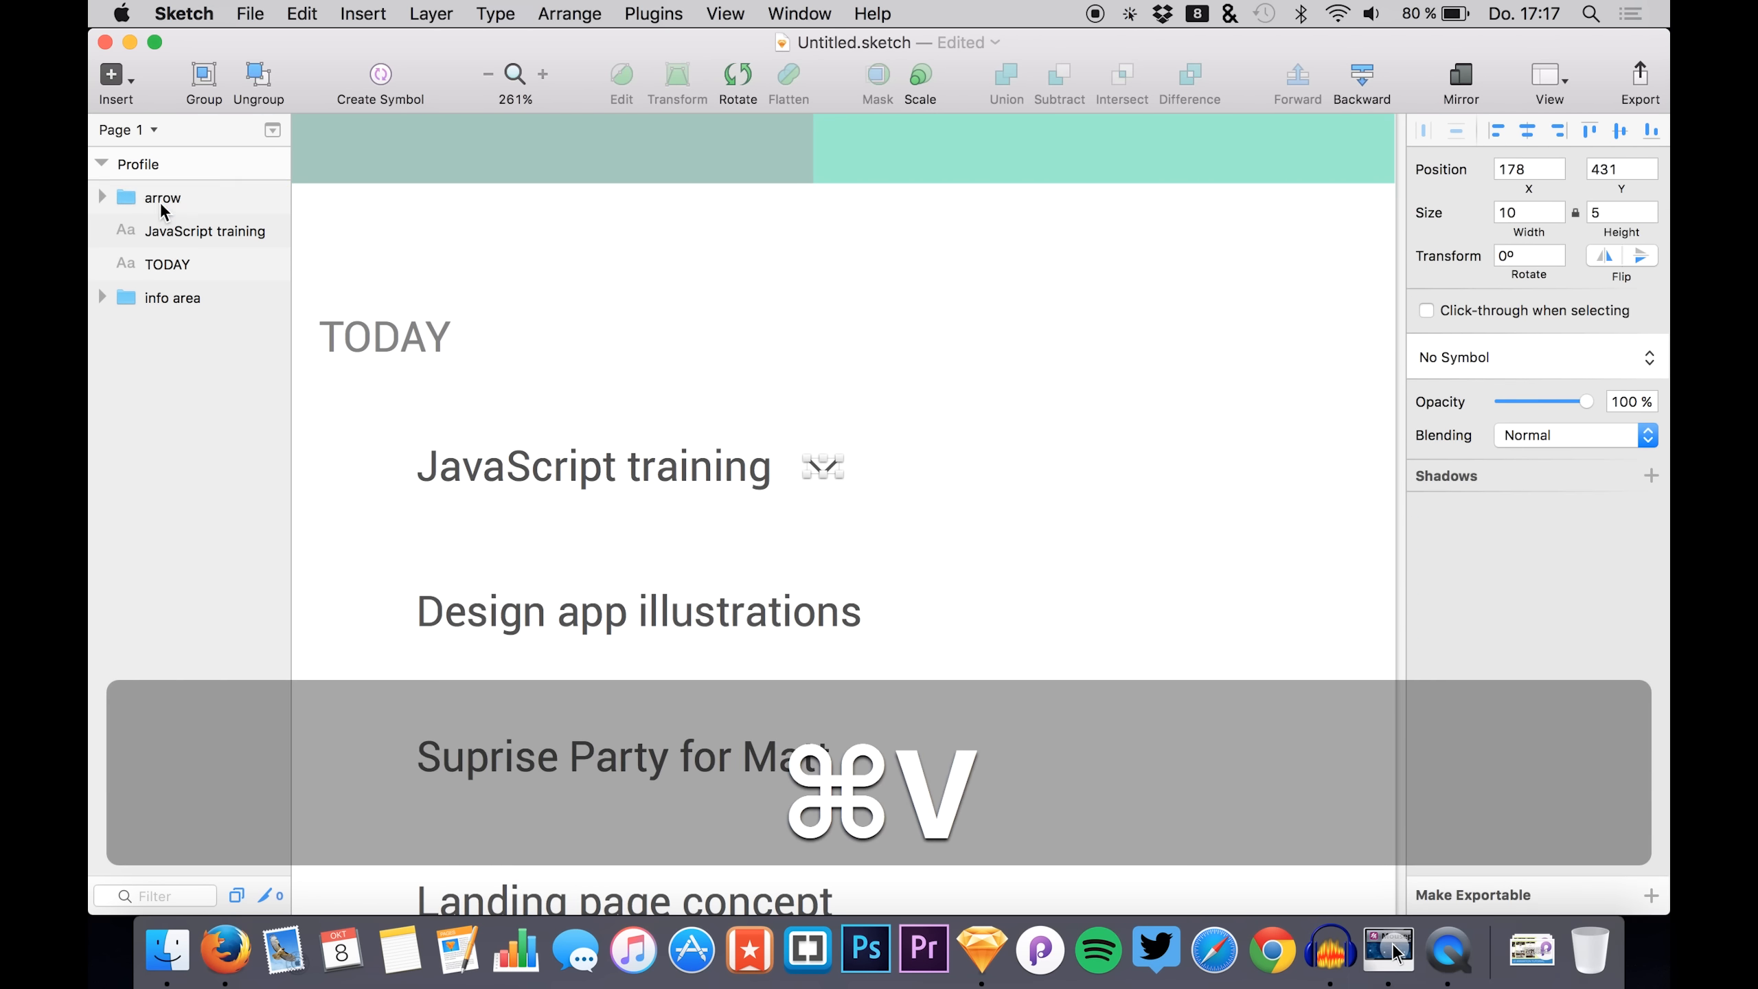
drag(655, 310, 722, 448)
key(shift+Right)
key(shift+Right)
key(shift+Left)
key(Down)
key(Down)
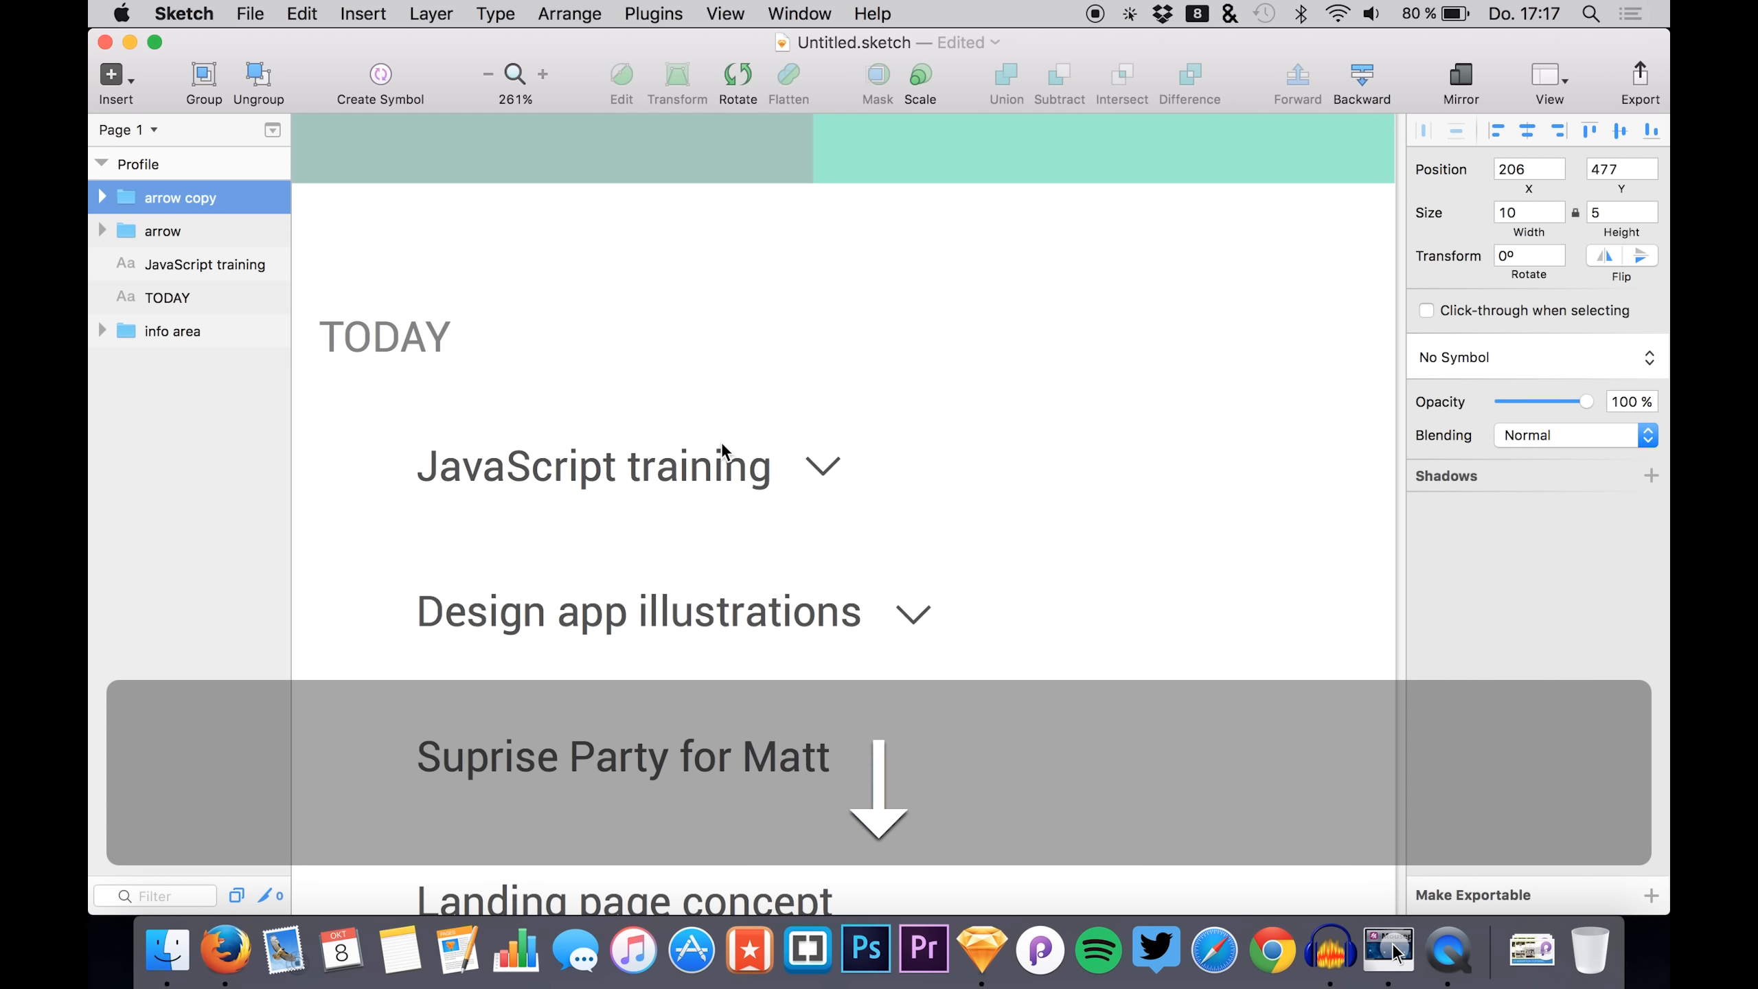
- Nudge the copied arrow into line with the "Design app illustrations" text at X 206, Y 476
key(Up)
key(Right)
key(Up)
key(Right)
key(Left)
key(Down)
key(Left)
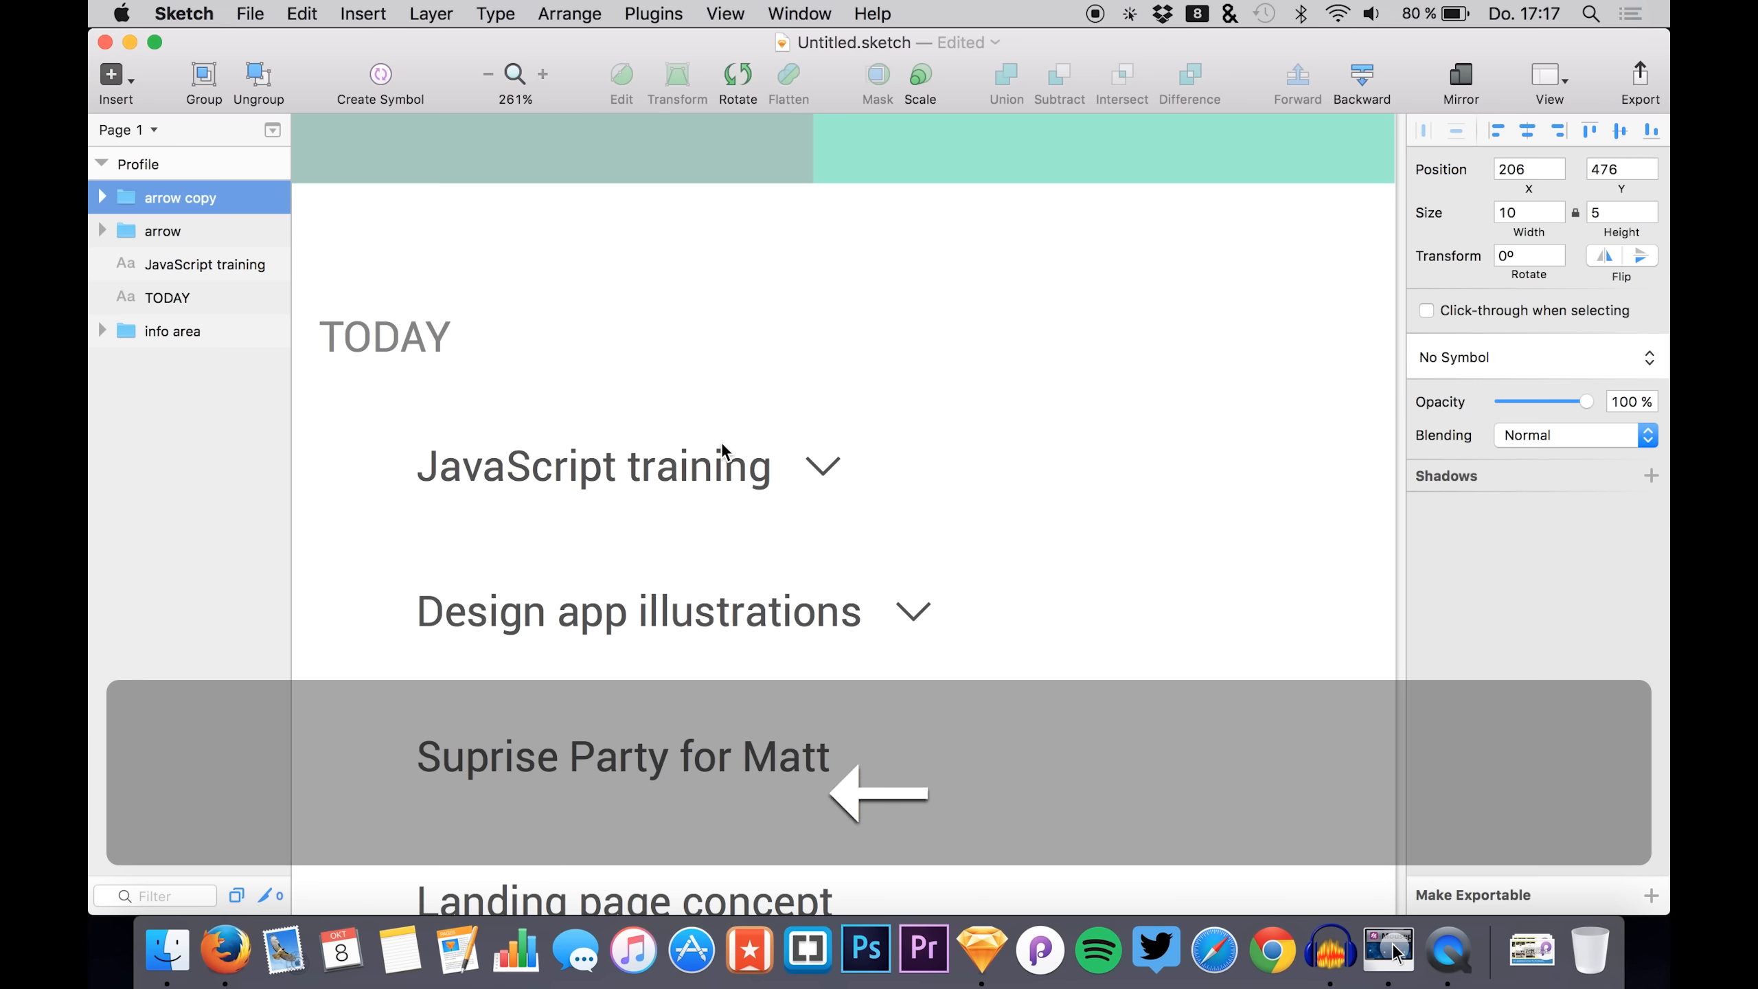
- Nudge the "Design app illustrations" arrow up to Y 475 and place a duplicate of it beside "Suprise Party for Matt"
scroll(877, 410, down, 5)
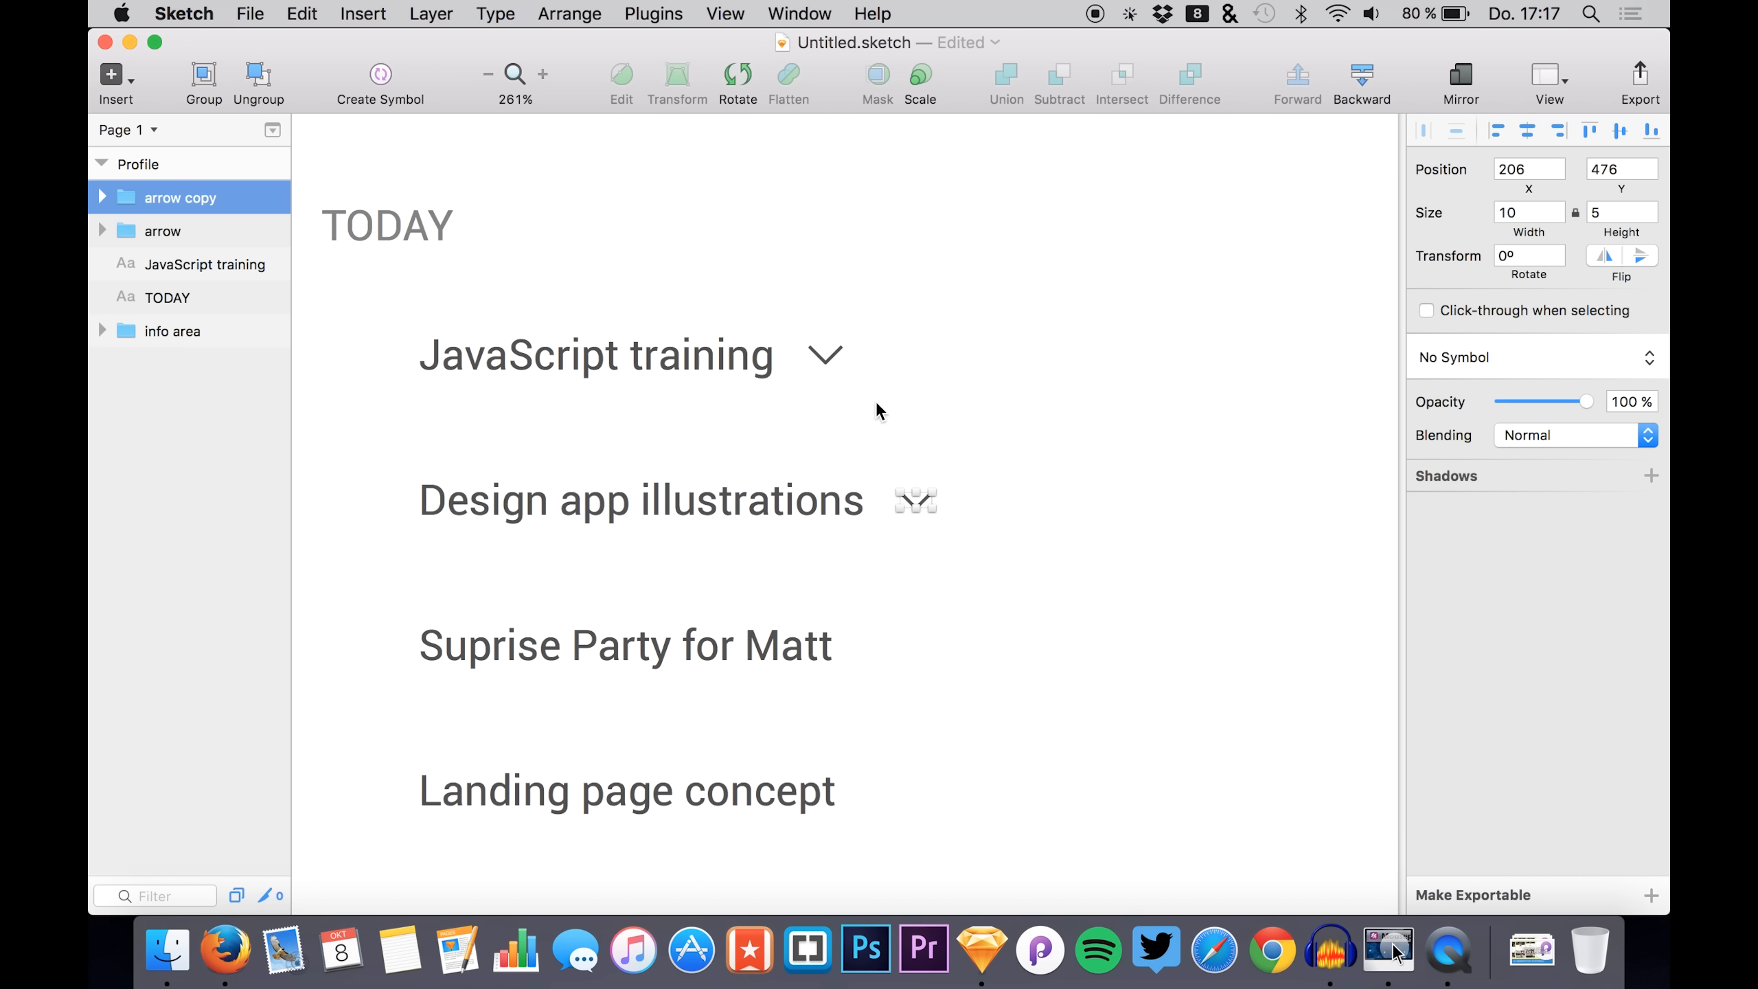
key(Up)
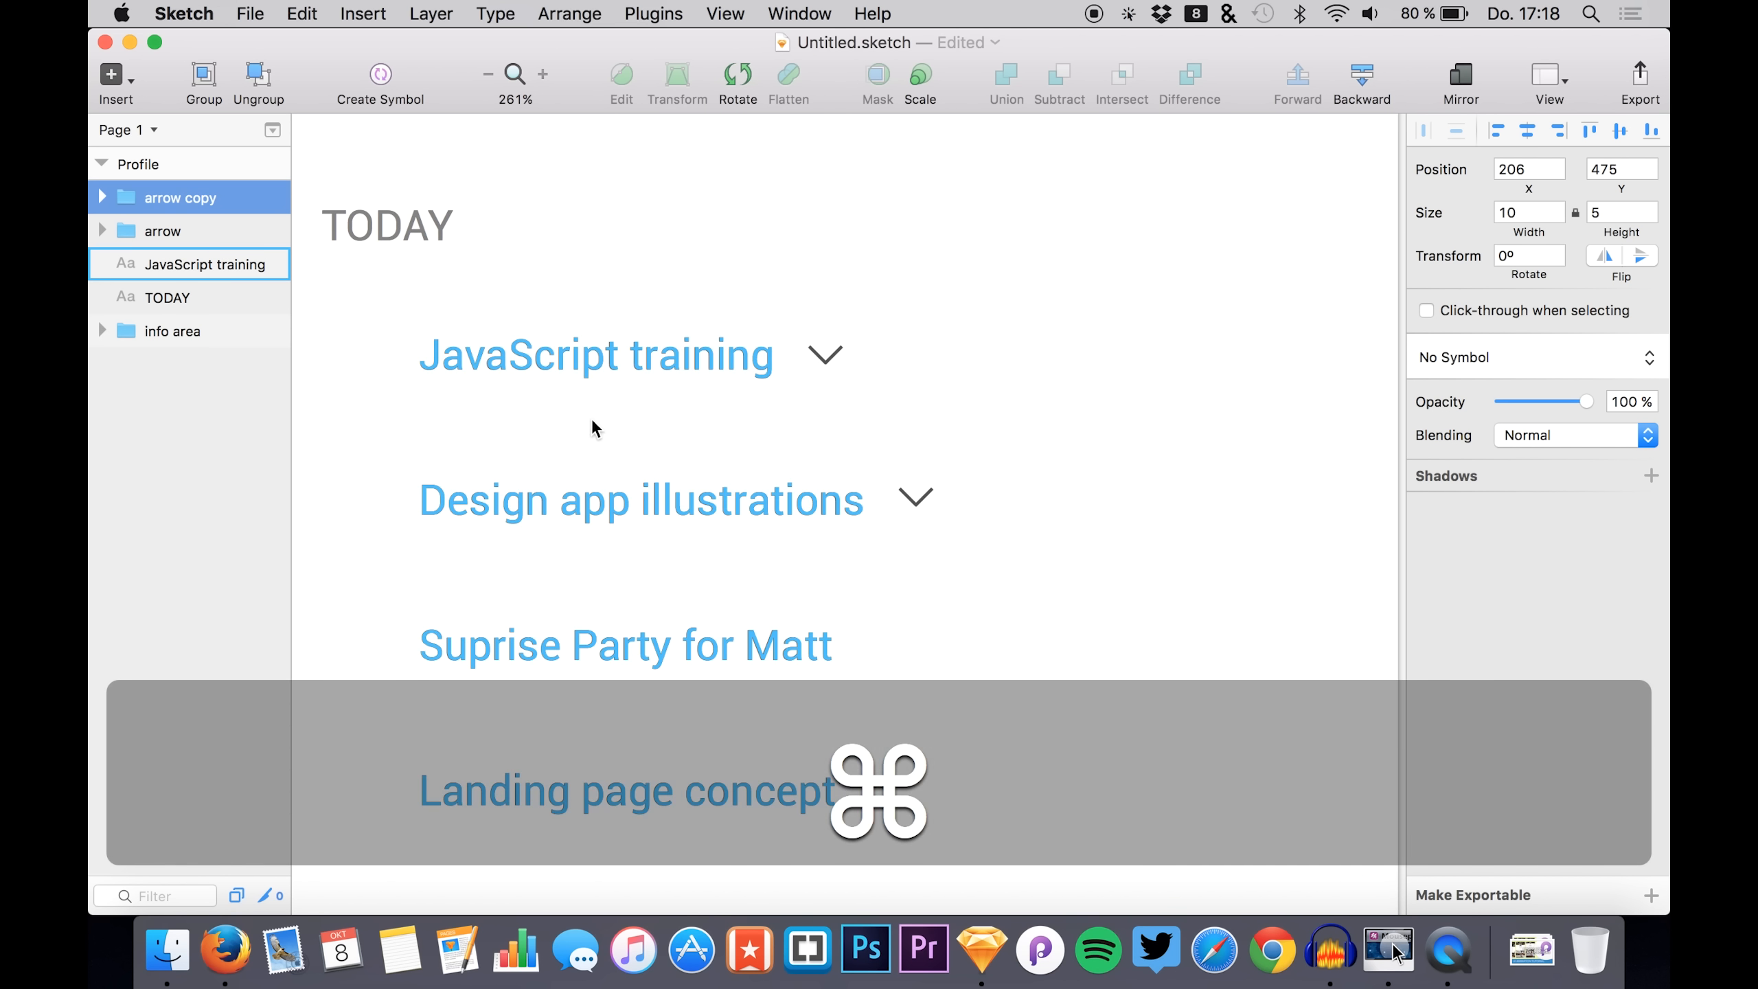
key(super+c)
key(super+v)
scroll(616, 555, down, 5)
drag(910, 294, 853, 438)
- Fine-tune the horizontal position of the arrow beside "Suprise Party for Matt" to X 197, keeping it at Y 520
key(Right)
key(Right)
key(Right)
key(Right)
key(Right)
key(Right)
key(Right)
key(Right)
key(Right)
key(Right)
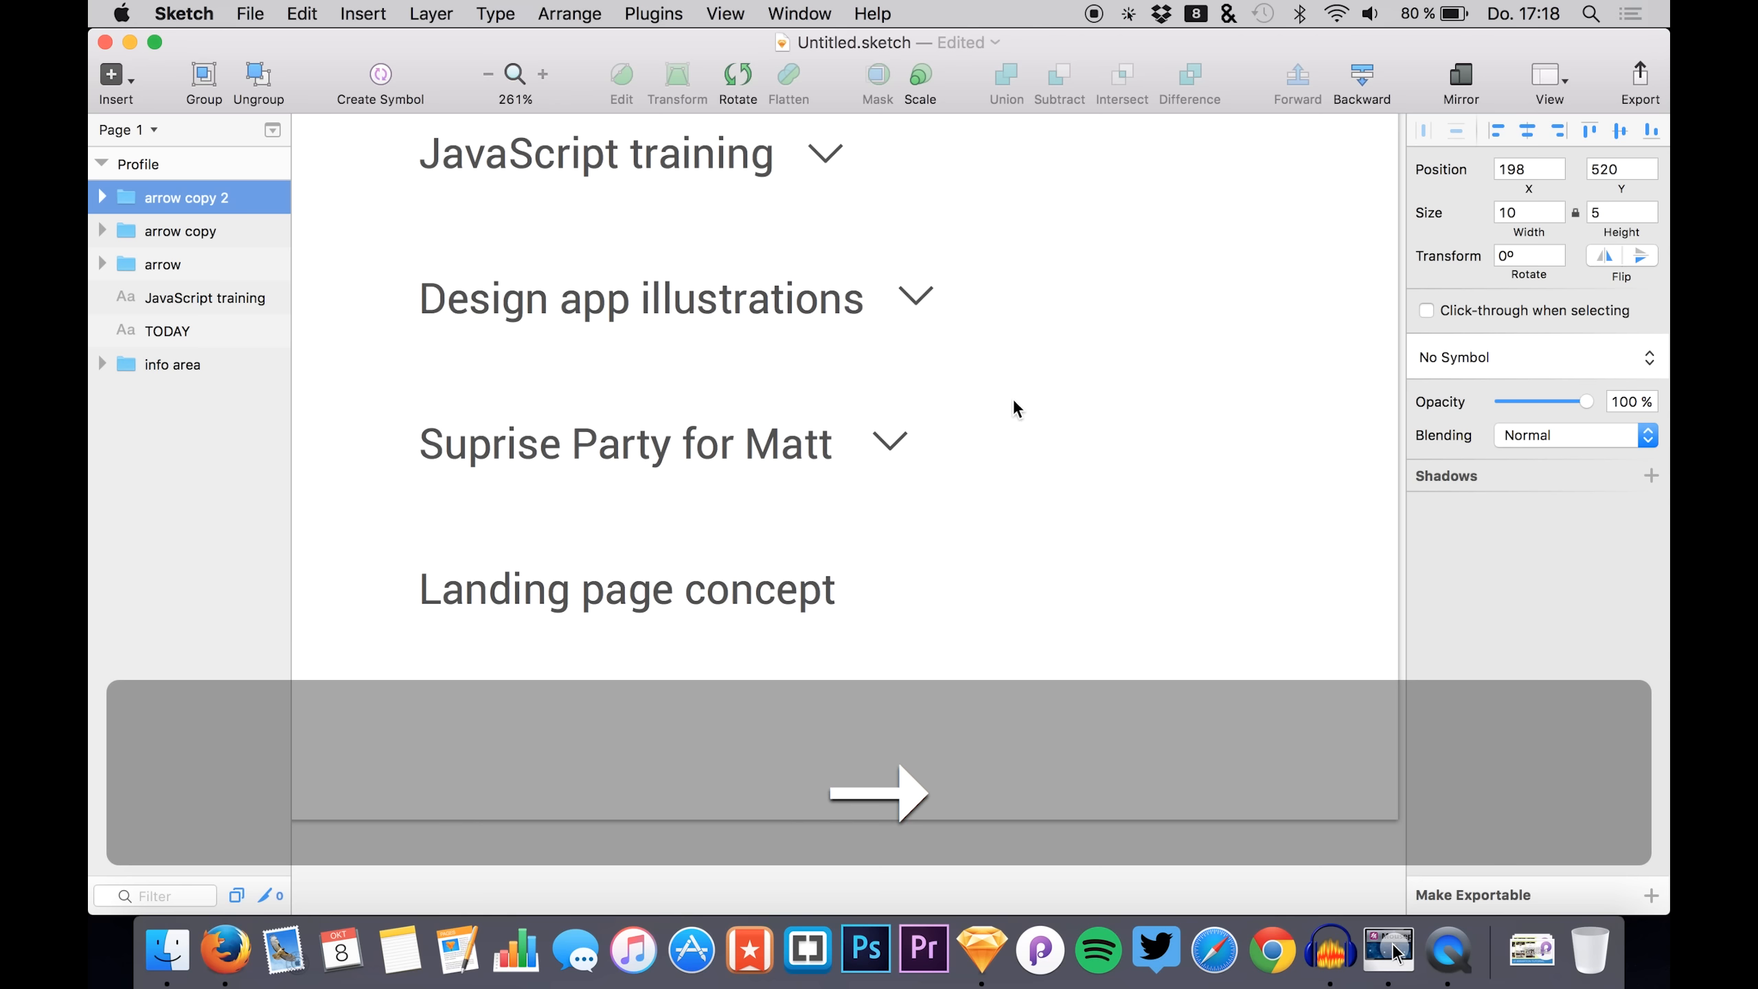
key(Left)
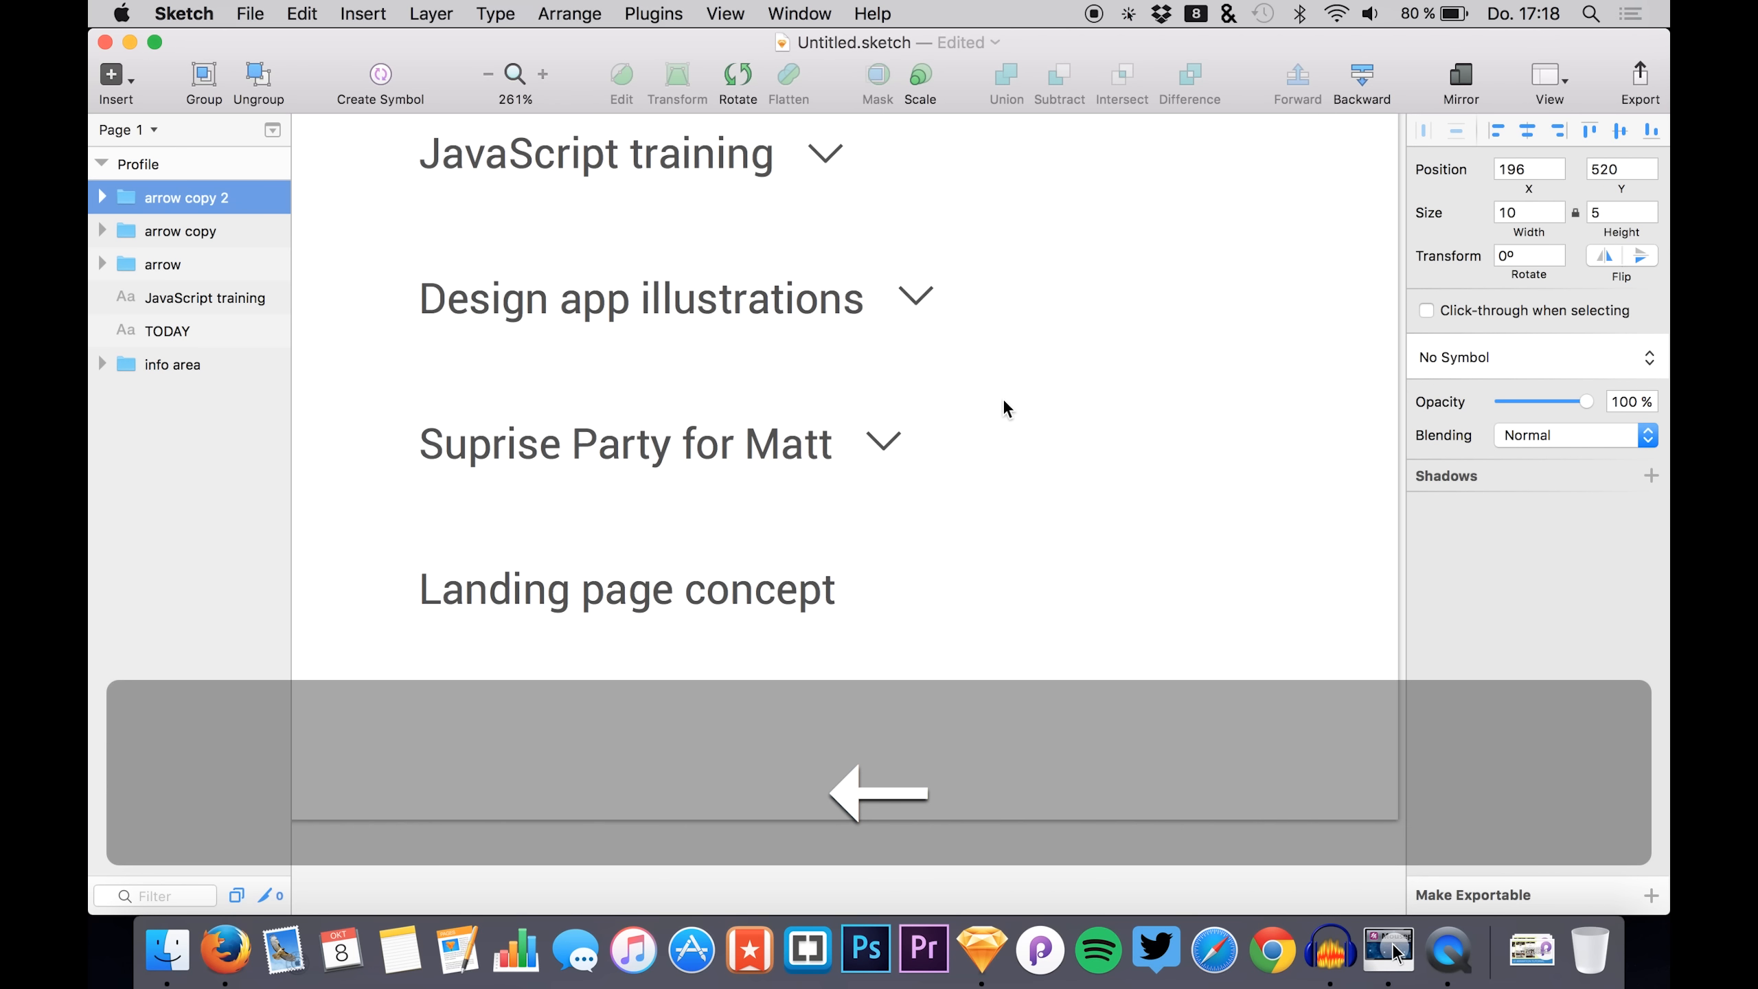
- Paste another arrow copy and move it straight down beside "Landing page concept", to X 197, Y 564
key(super+v)
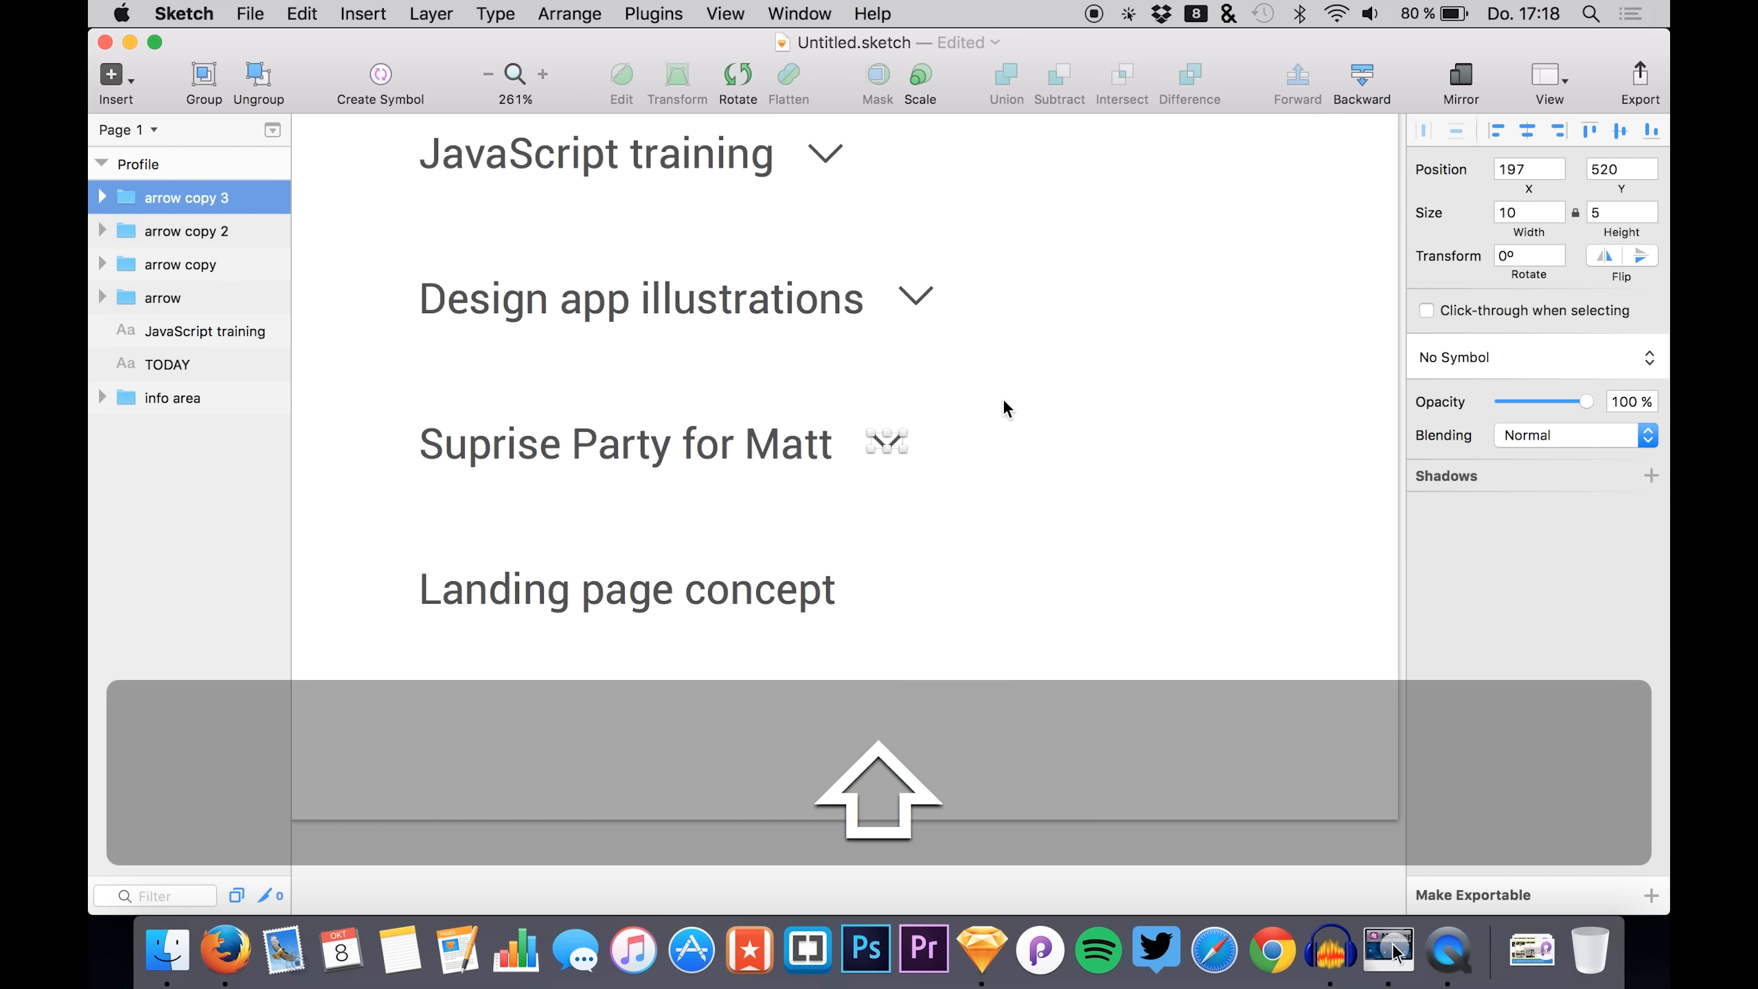
key(shift+Down)
key(shift+Down)
key(shift+Down)
key(shift+Down)
key(shift+Down)
key(shift+Up)
key(Down)
key(Down)
key(Down)
key(Down)
key(Down)
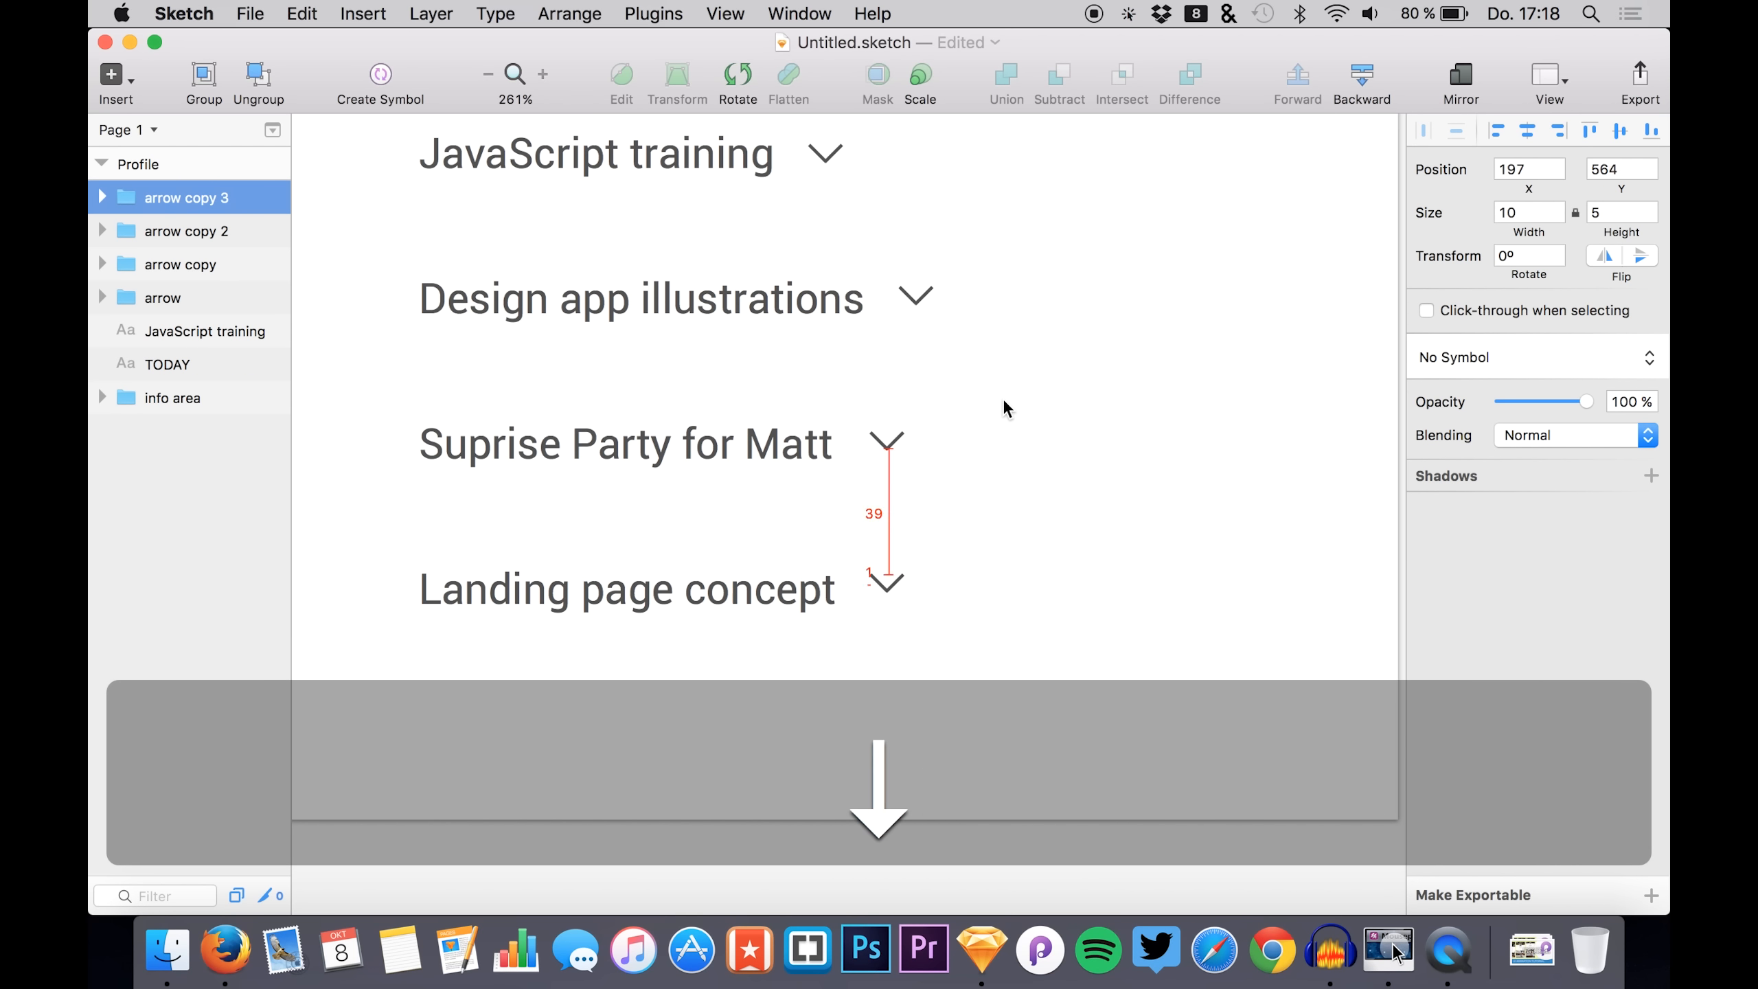
- Nudge the "Landing page concept" arrow into line with its text at X 196, Y 565
key(Right)
key(Left)
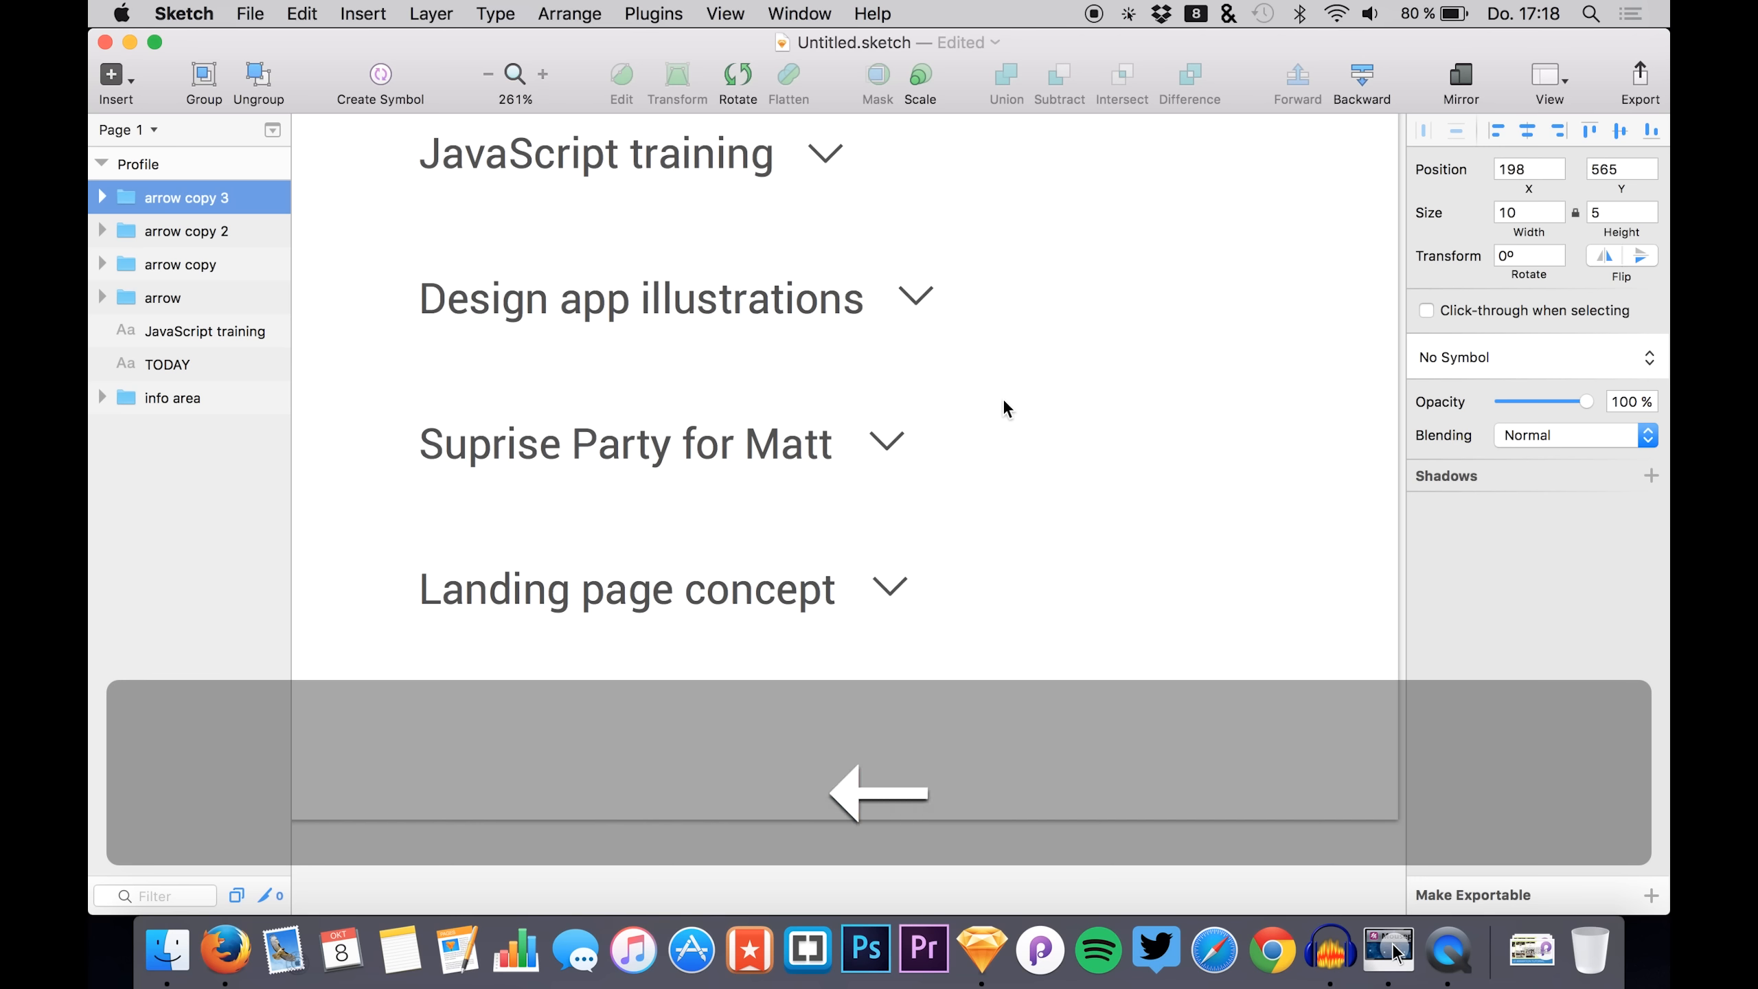
key(Left)
key(Down)
key(Up)
key(Down)
key(Up)
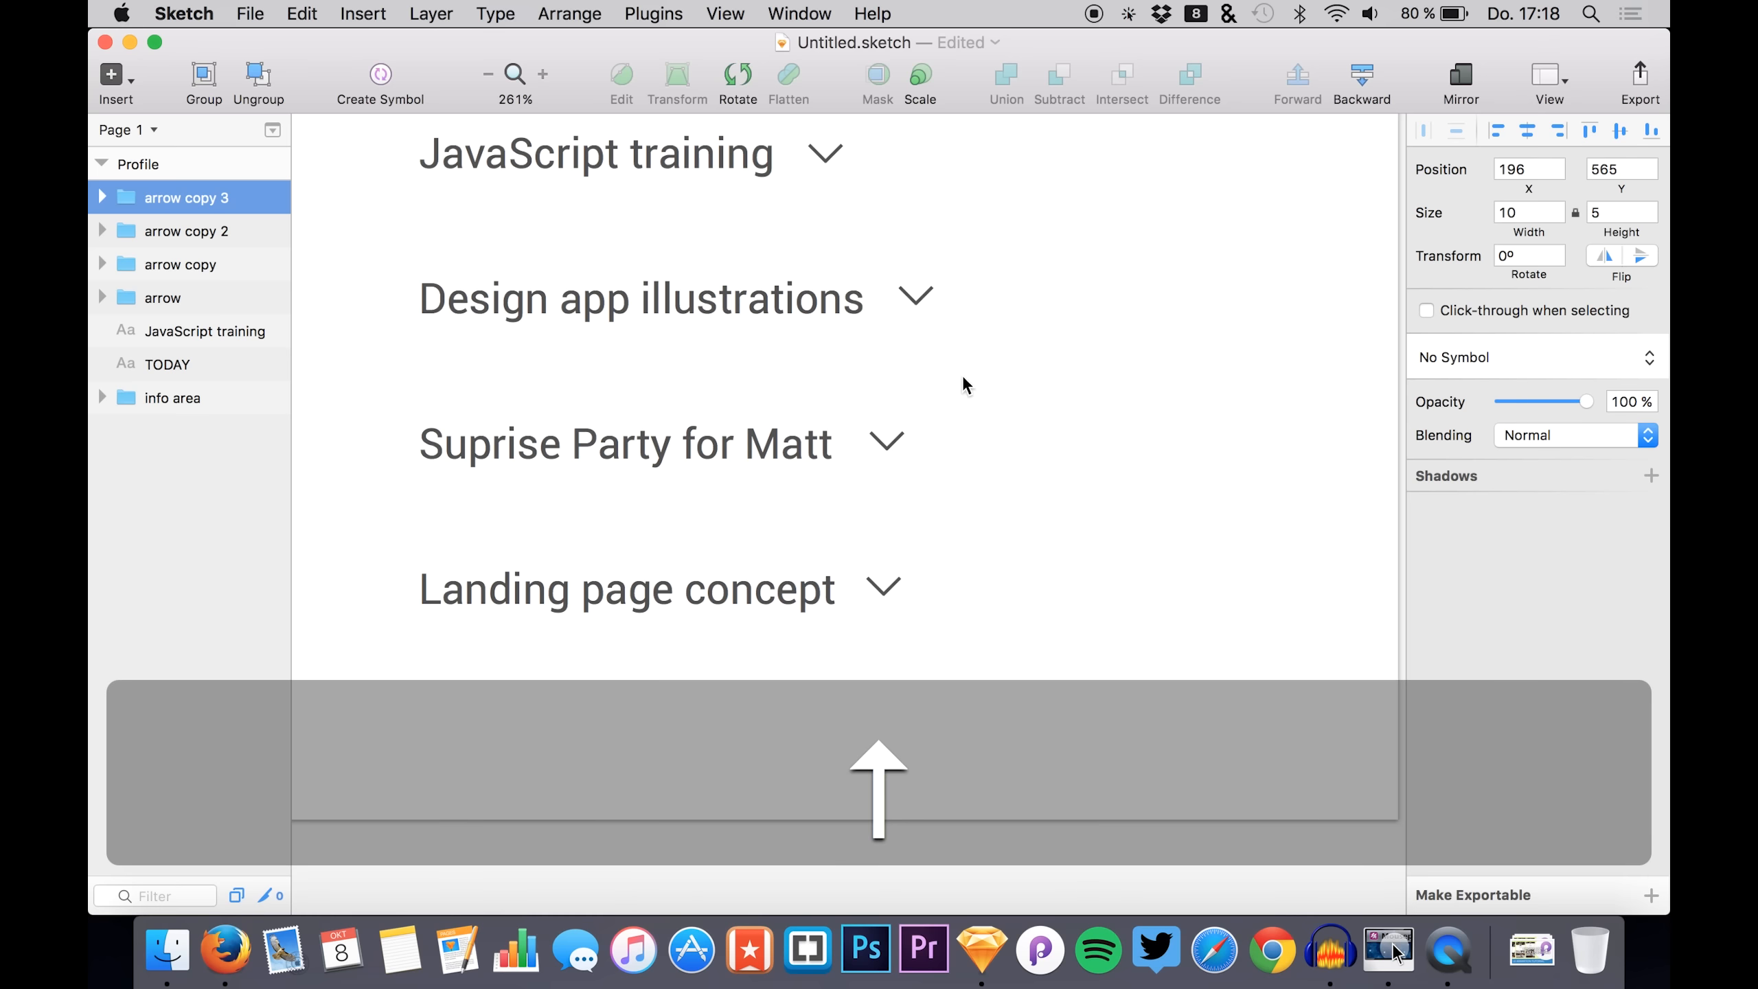
- Check the arrows across the whole task list and select the arrow group beside "Landing page concept"
scroll(877, 410, down, 5)
click(1261, 538)
scroll(1261, 537, up, 5)
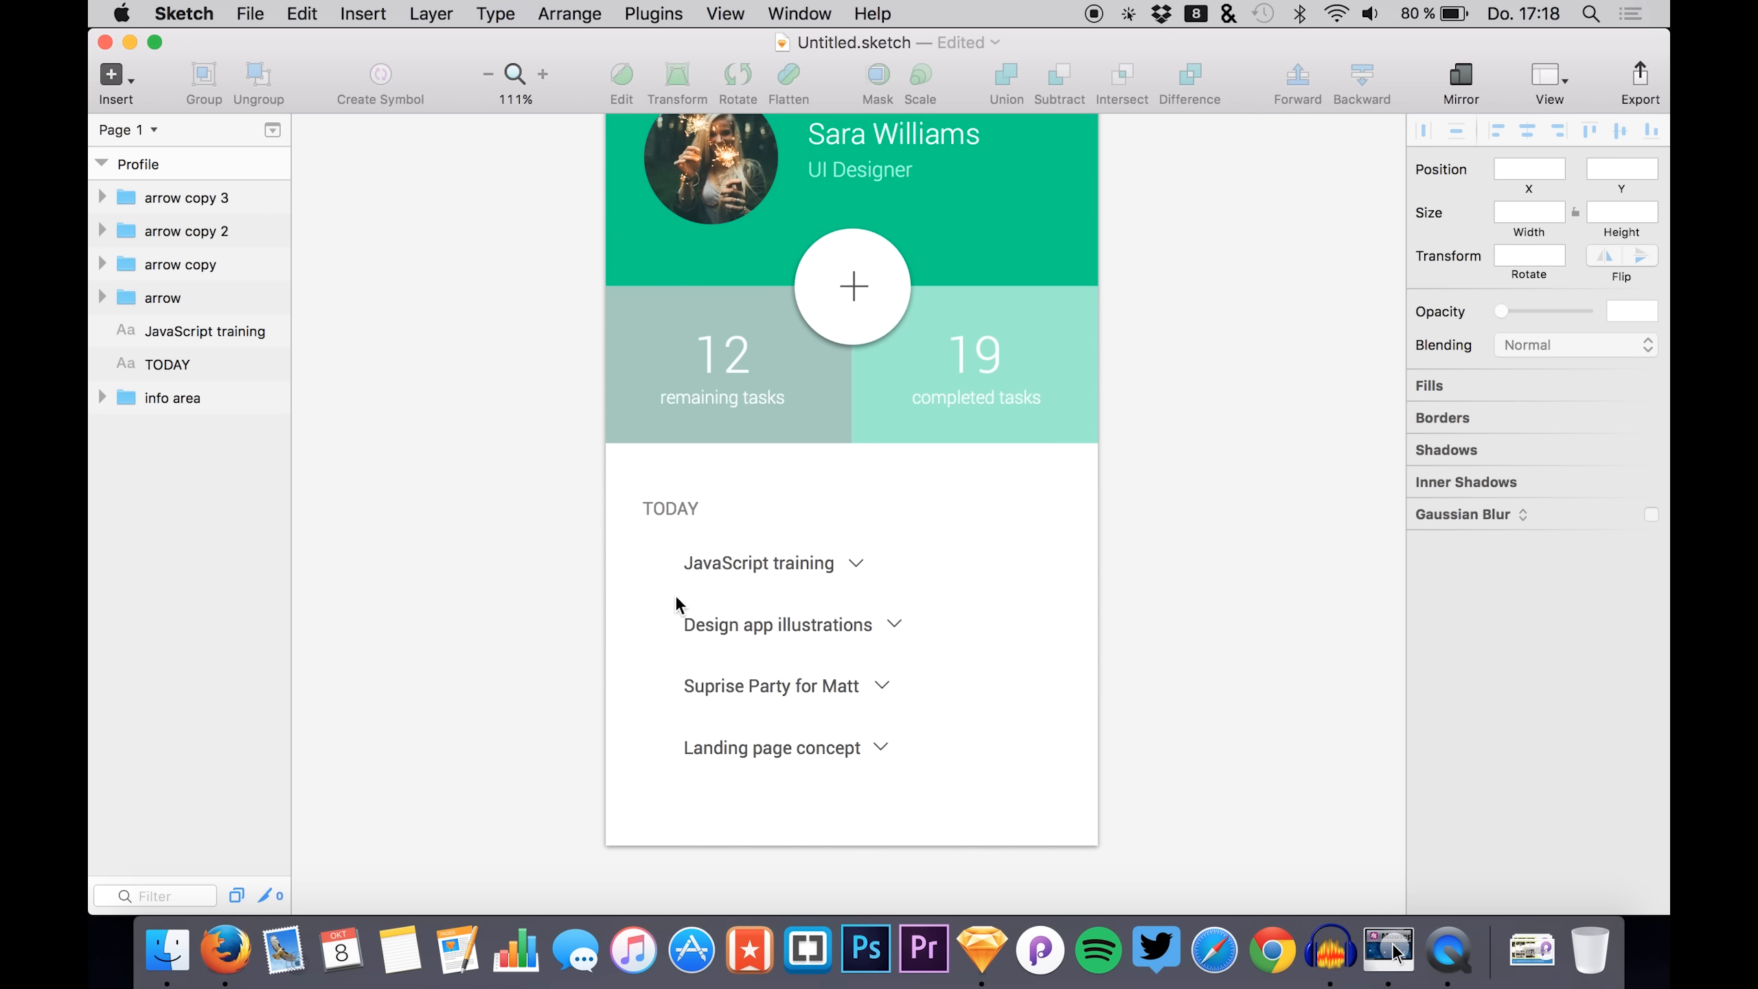
scroll(676, 594, up, 5)
scroll(676, 594, down, 3)
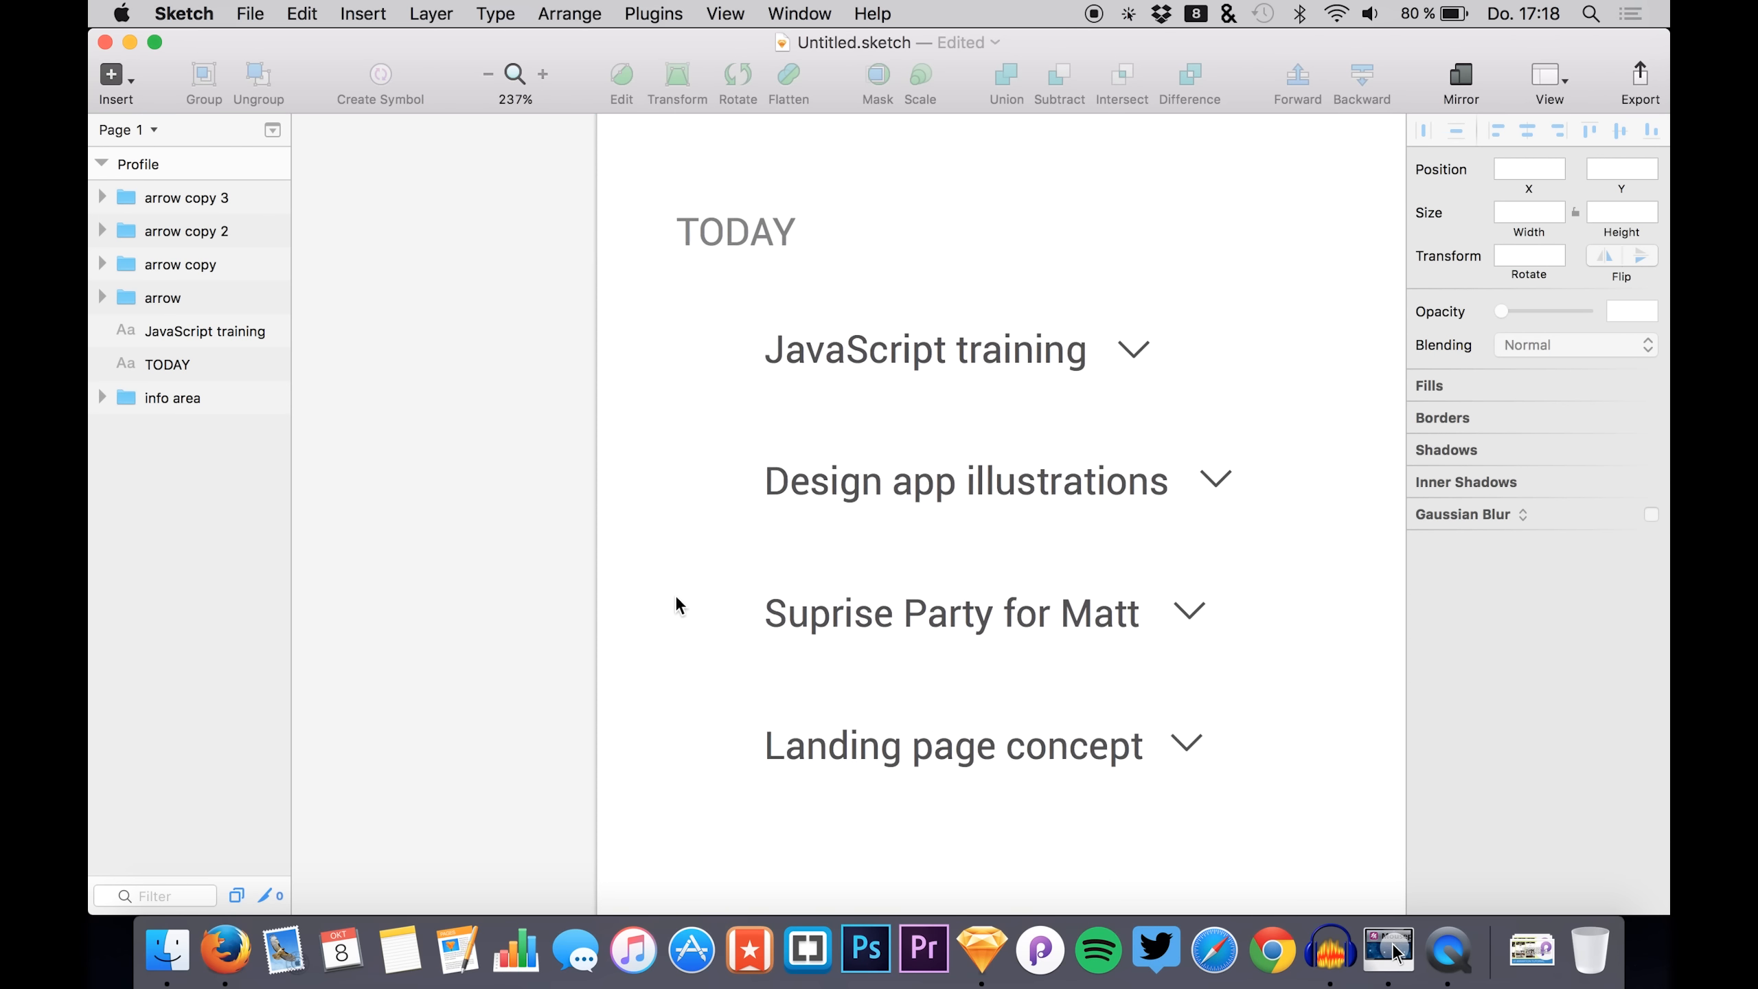
click(158, 202)
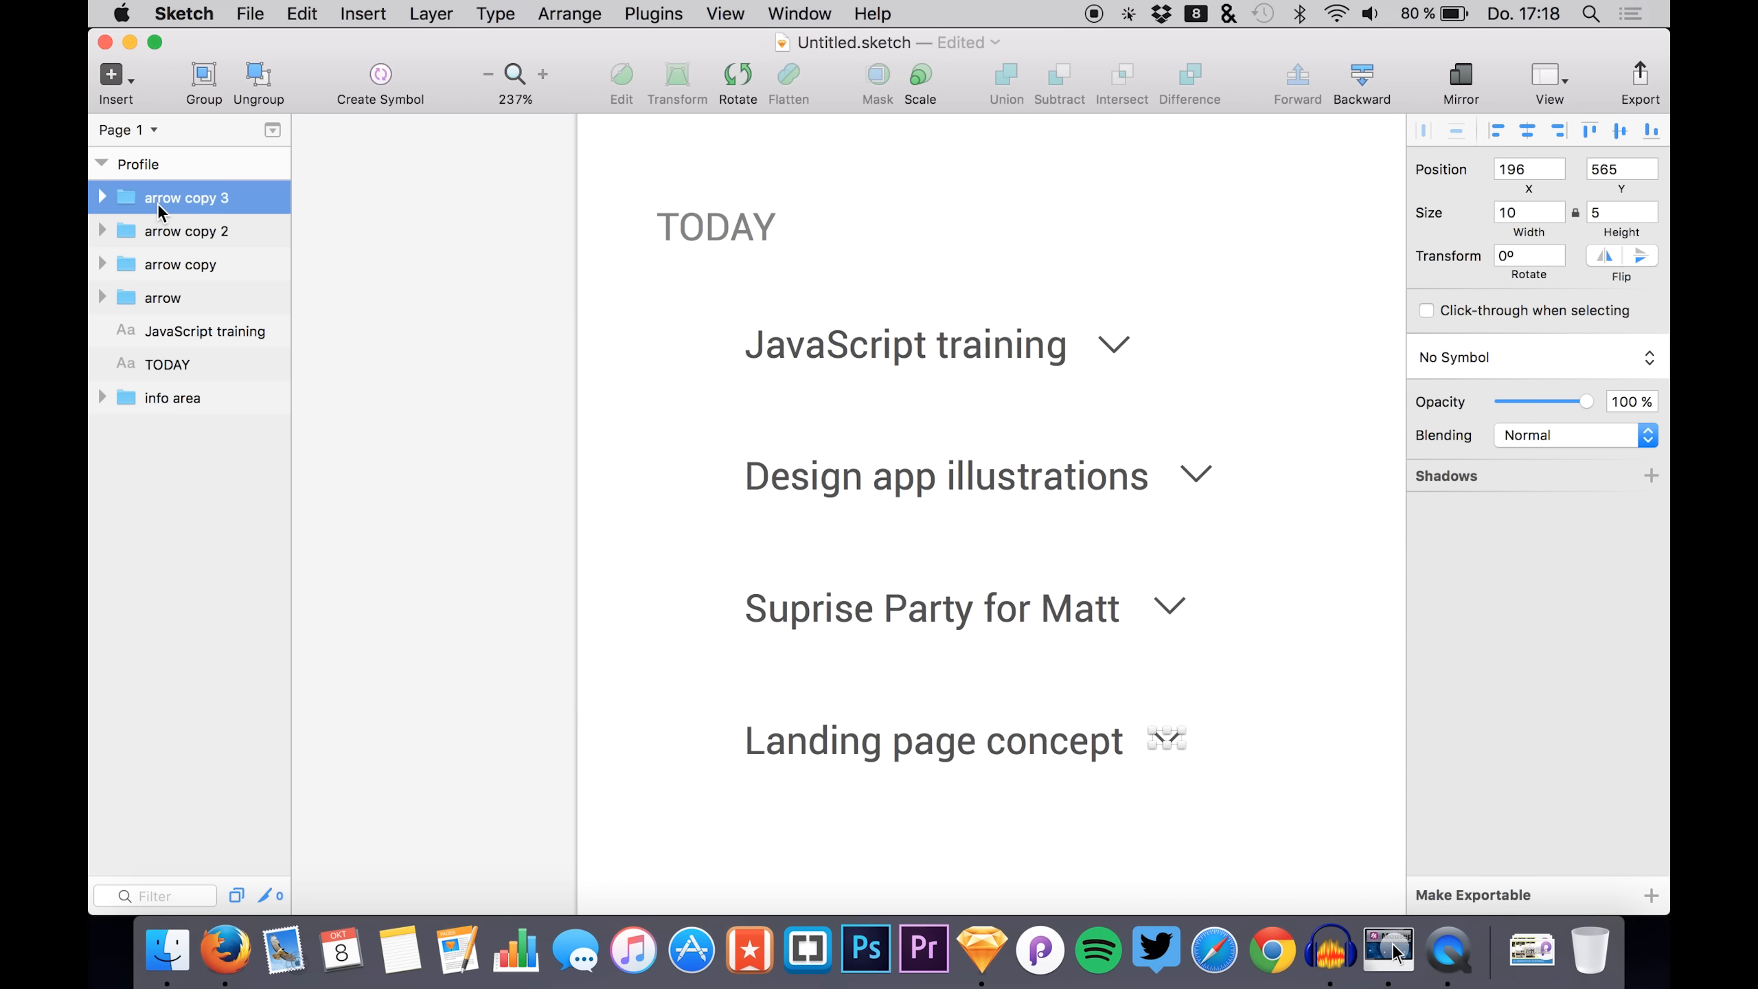